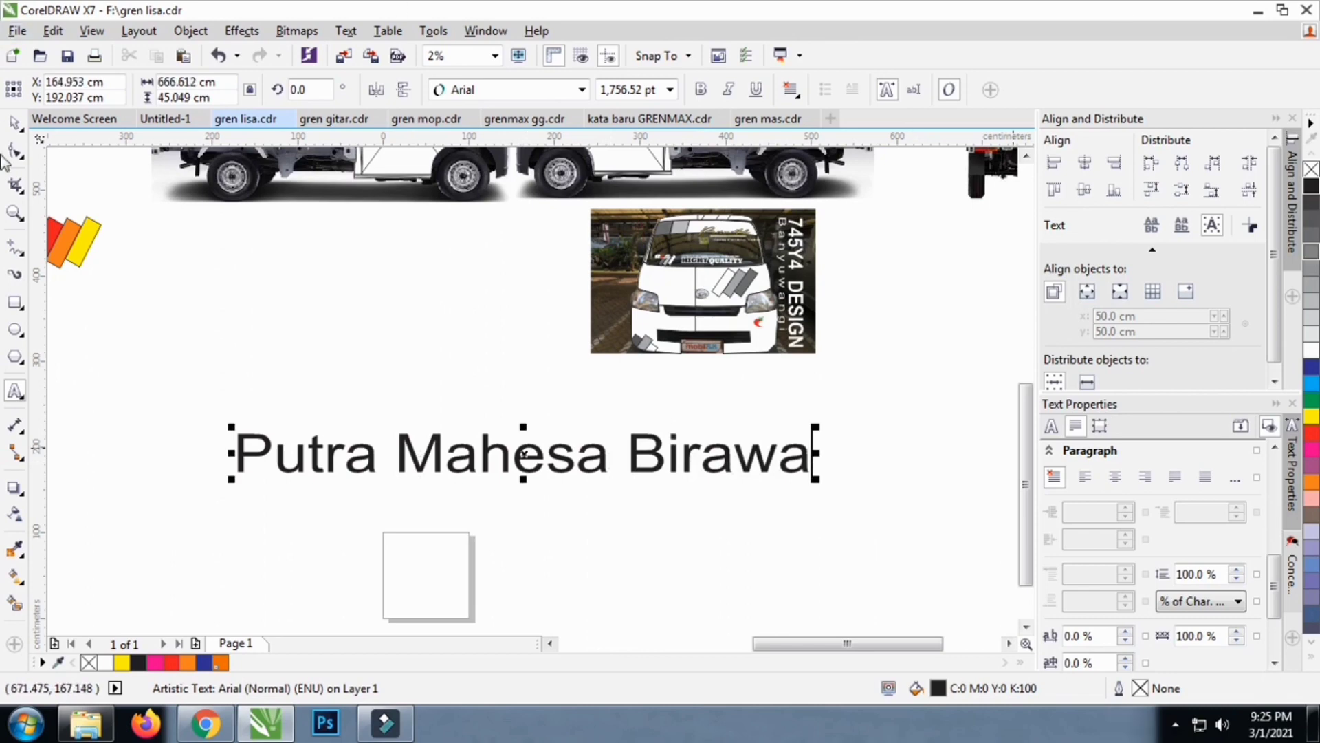
Change the font of the large name text above the page to Ashley
click(561, 90)
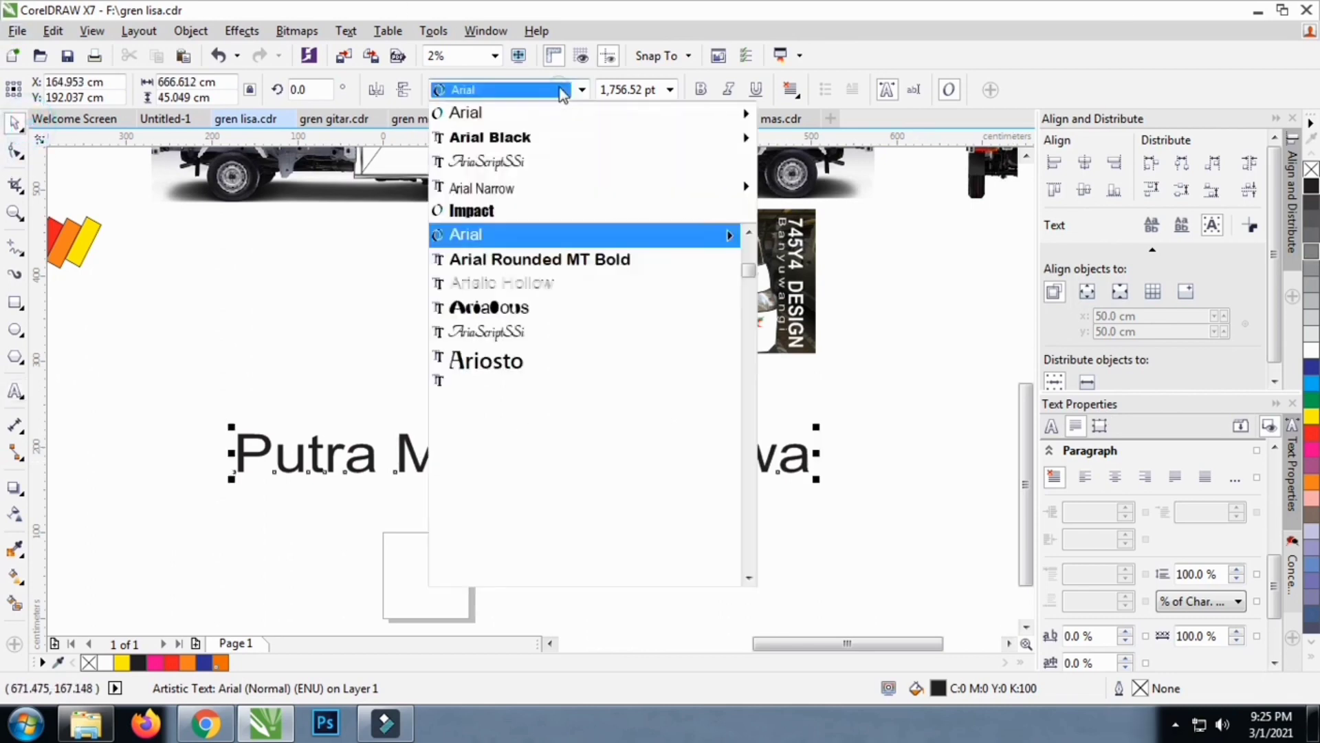
scroll(523, 447, down, 5)
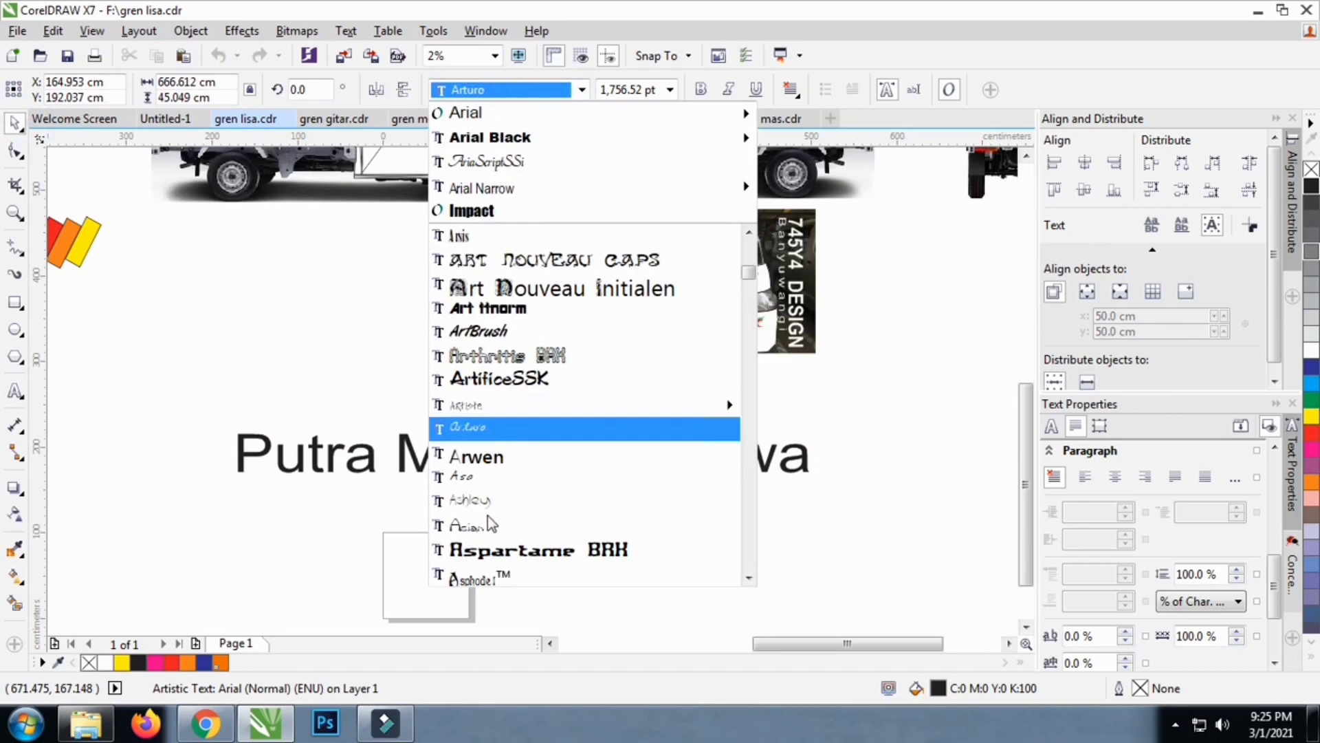
click(512, 422)
click(363, 336)
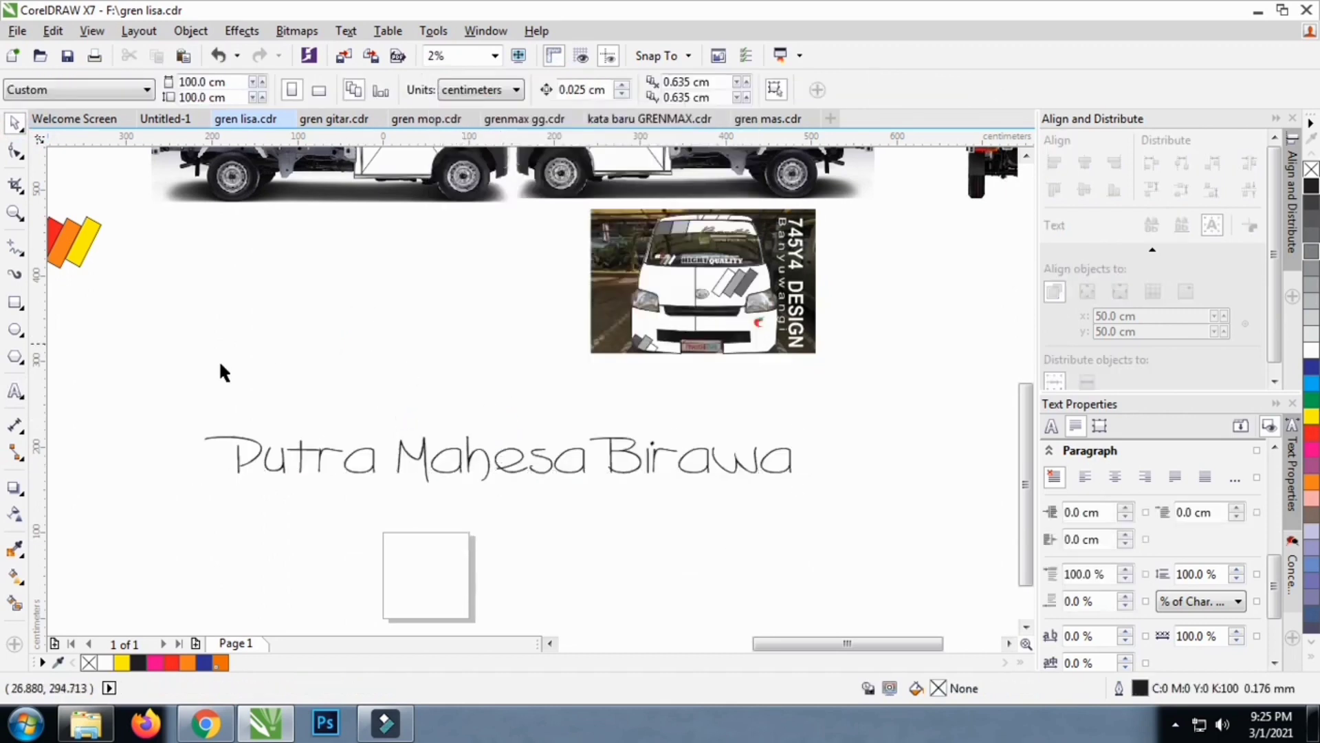
Switch to Windows Explorer and search Local Disk (F:) for "latin"
click(86, 722)
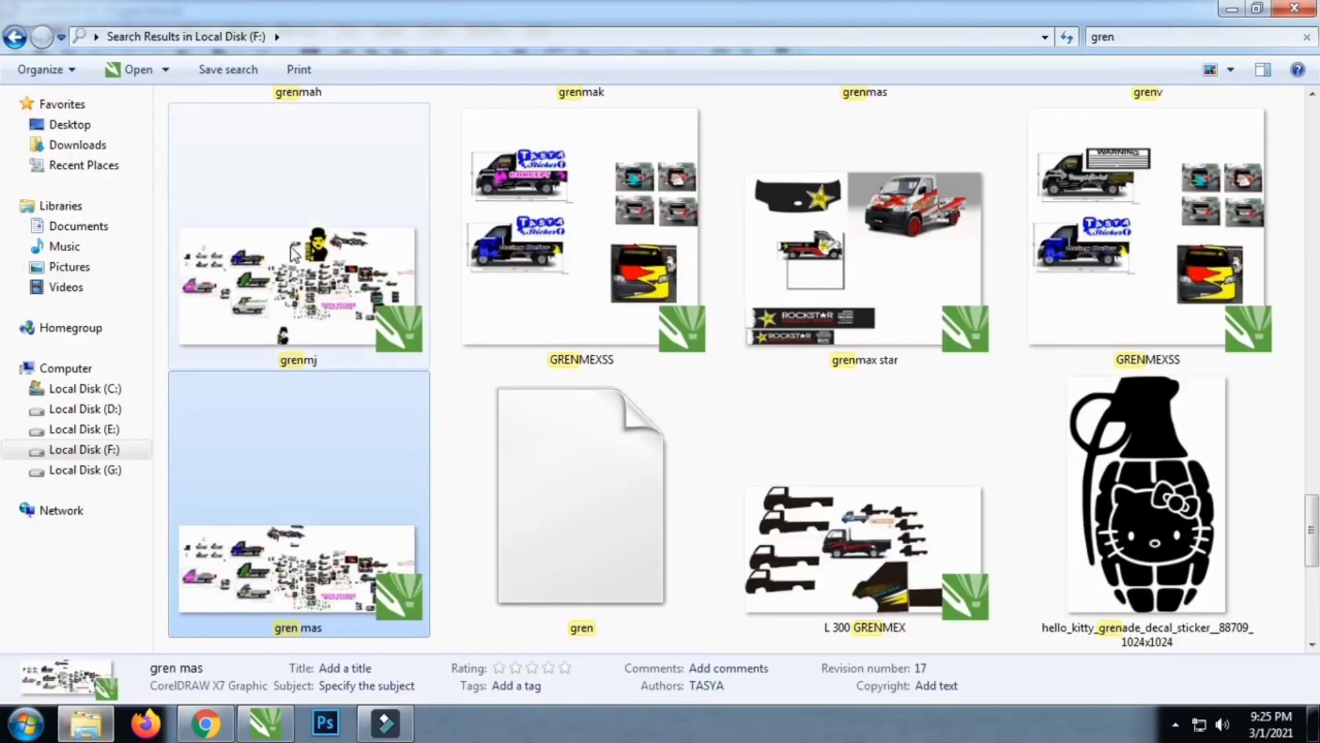
click(103, 449)
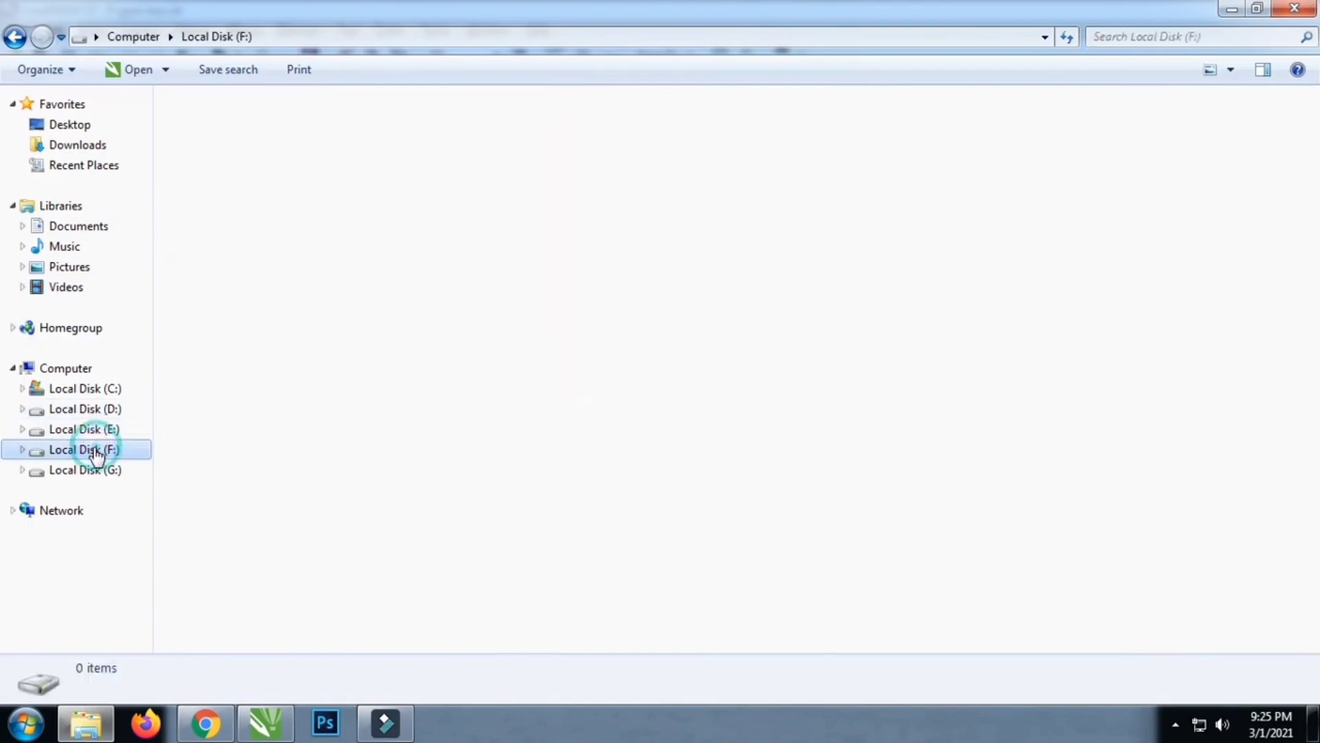
click(1241, 40)
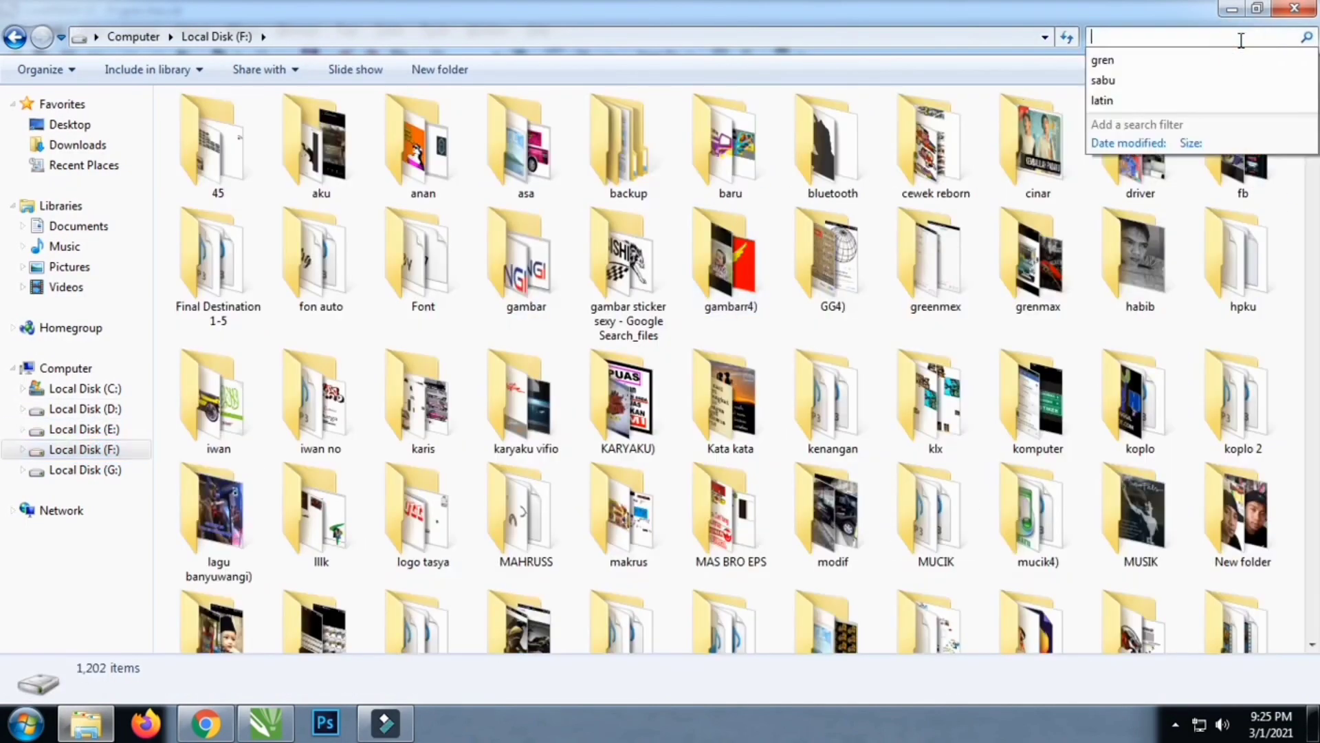
text(latin)
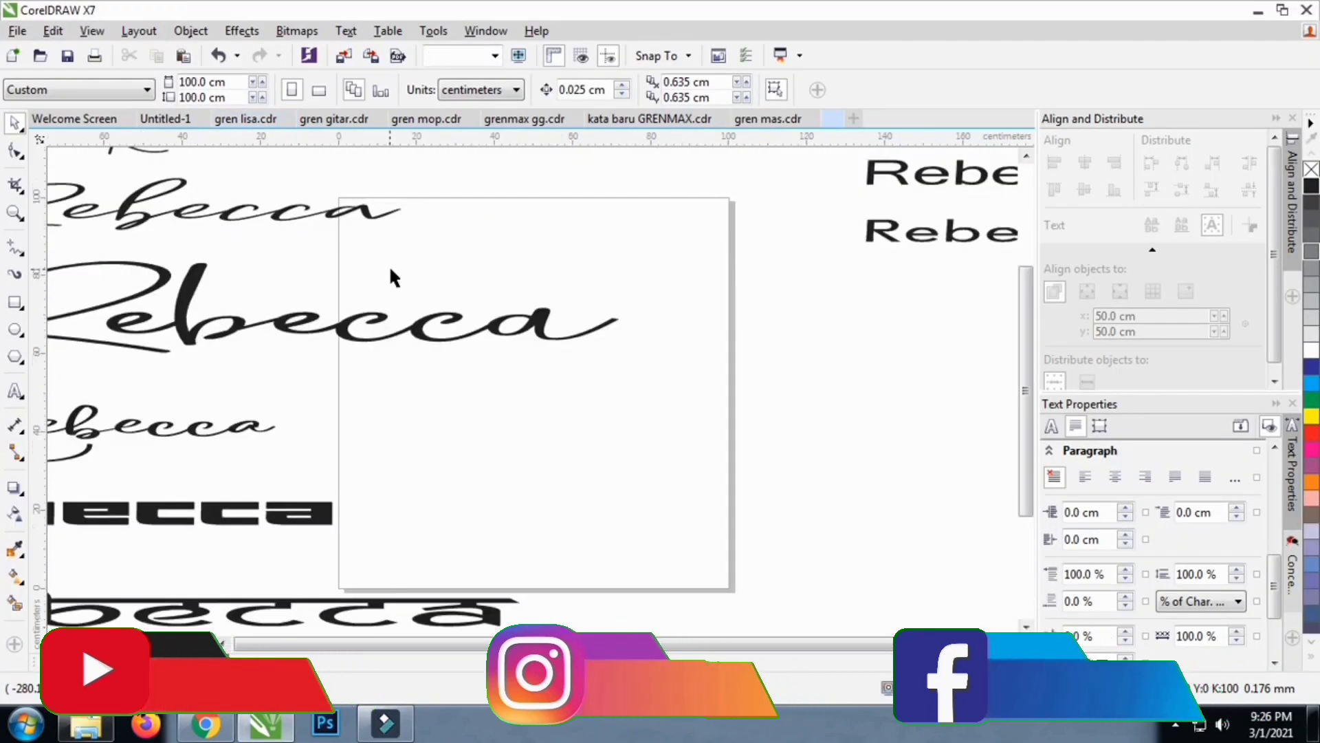
Copy all the lettering samples from laten latin.cdr and paste them into gren lisa.cdr
scroll(268, 215, down, 3)
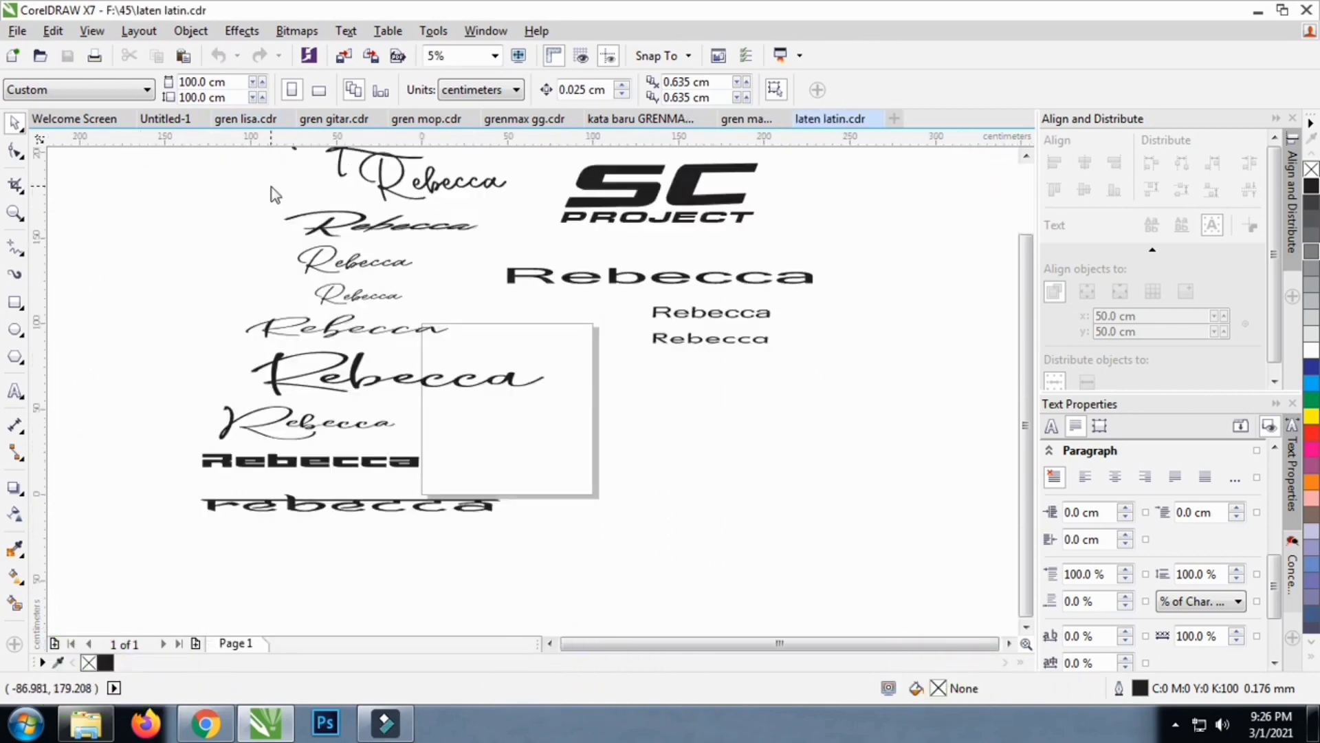
drag(603, 165, 196, 430)
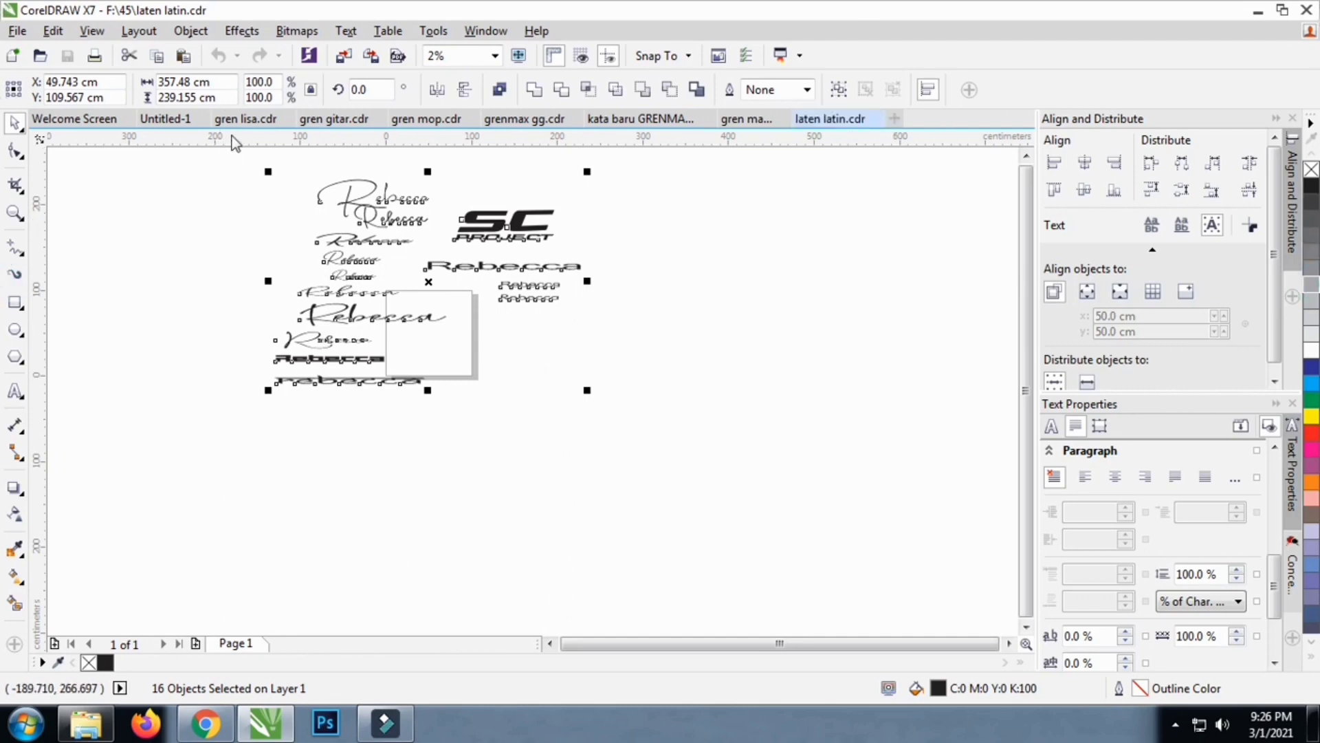
click(237, 120)
scroll(306, 300, down, 1)
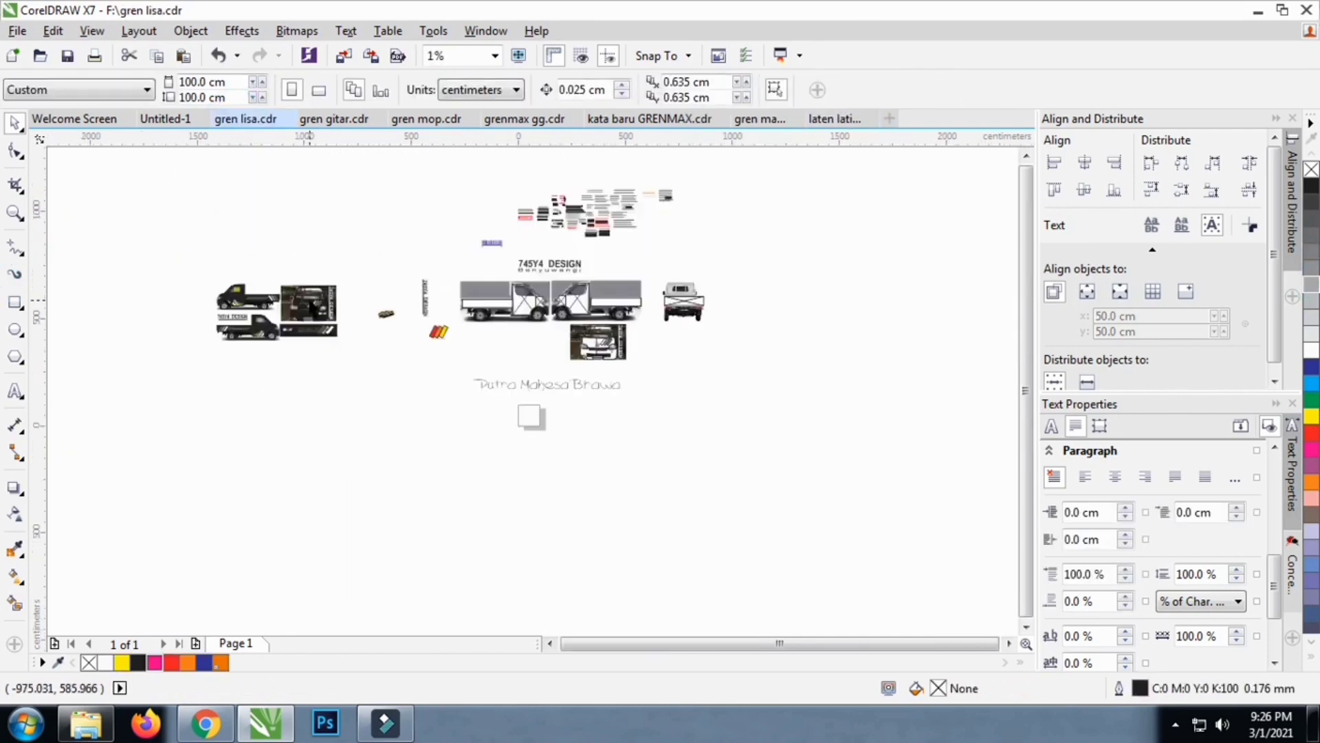
key(ctrl+v)
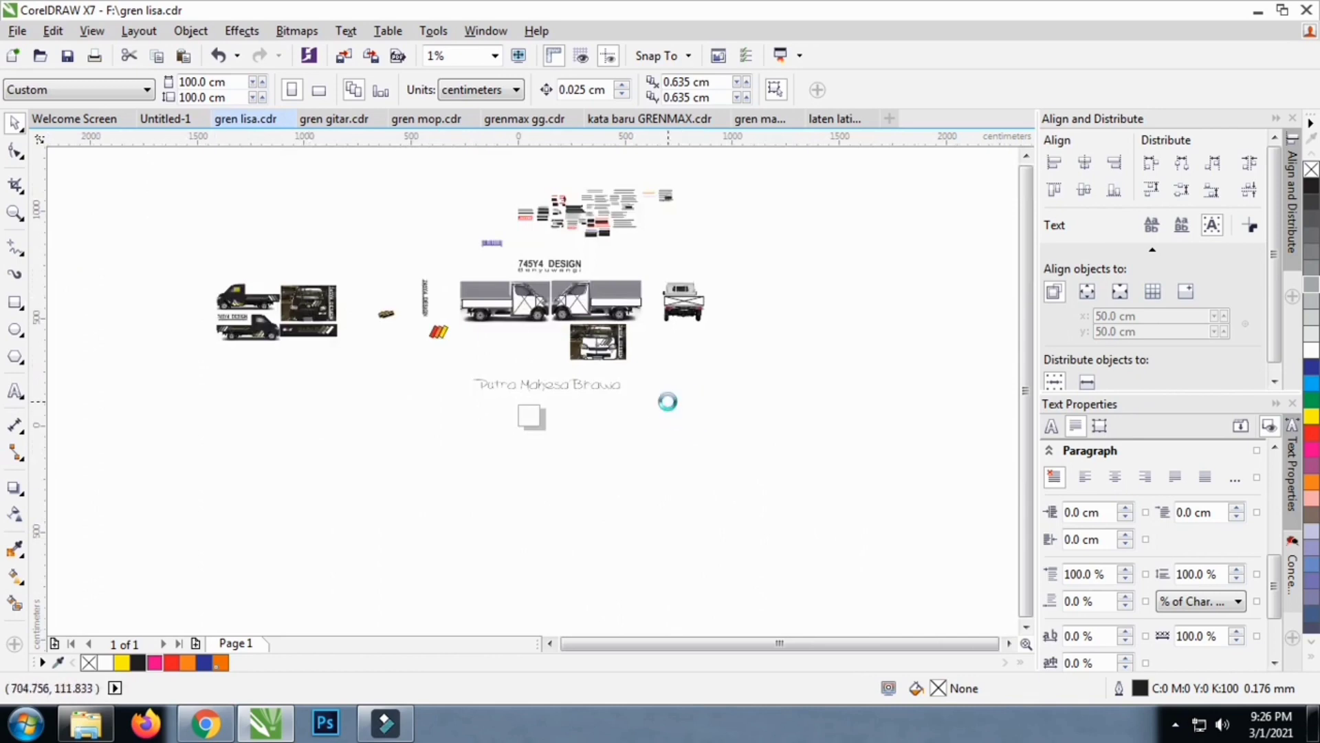
click(675, 586)
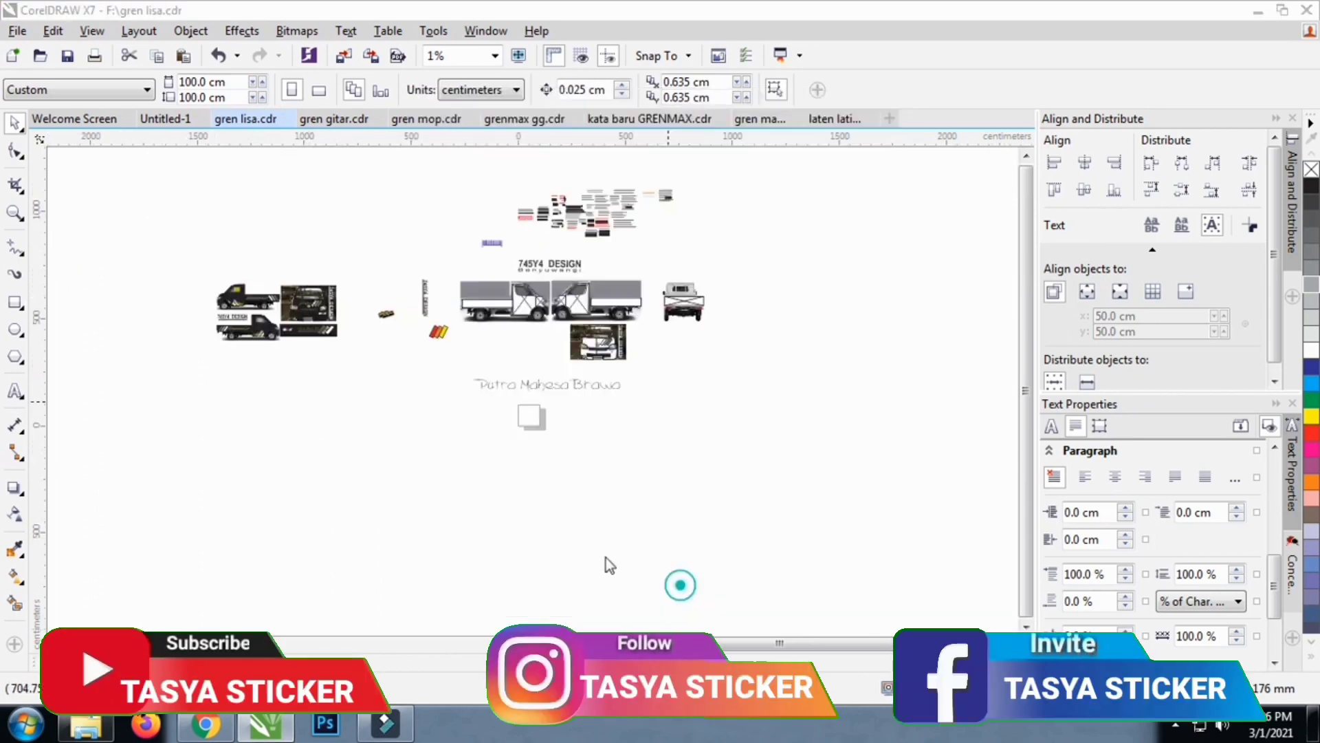
Move the pasted lettering samples off the page to the empty area below the truck's rear view
scroll(550, 378, up, 1)
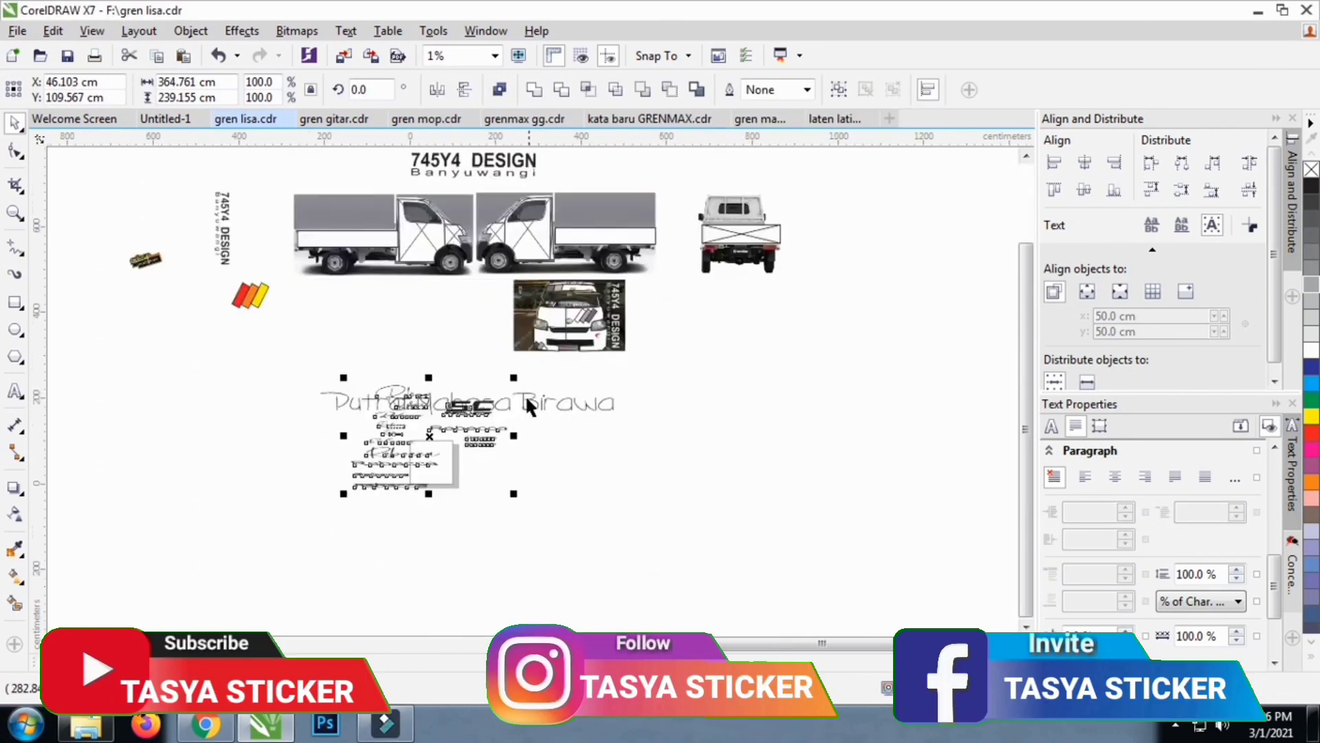
drag(471, 411, 827, 351)
click(746, 528)
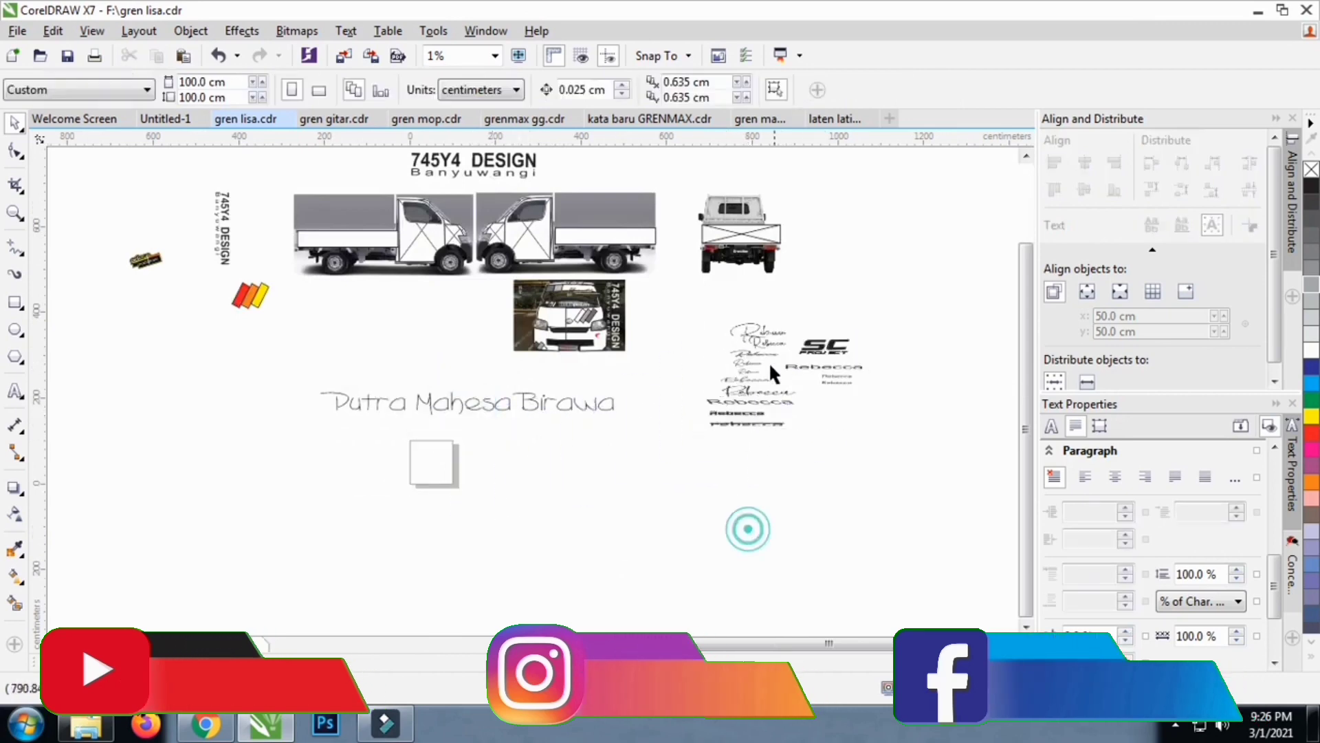
Check which fonts the individual script samples in the pasted group use
click(773, 339)
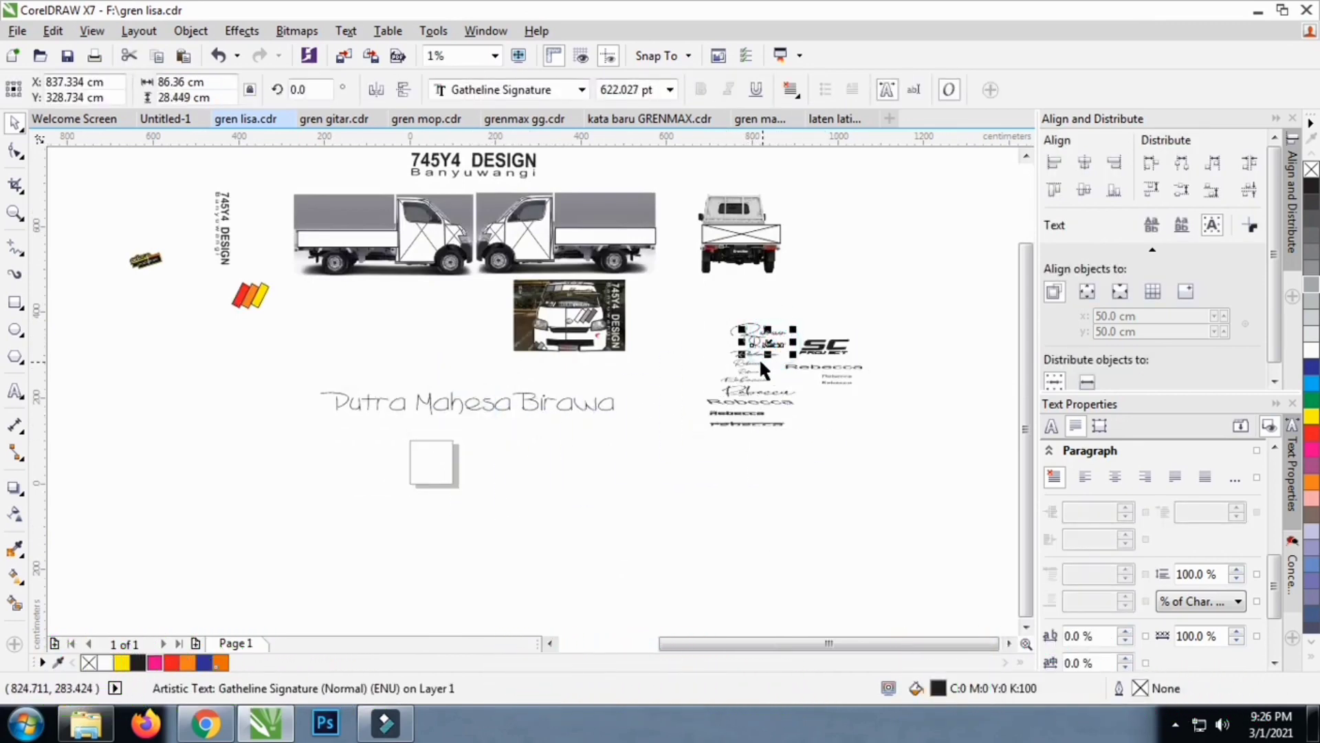
click(744, 404)
click(758, 392)
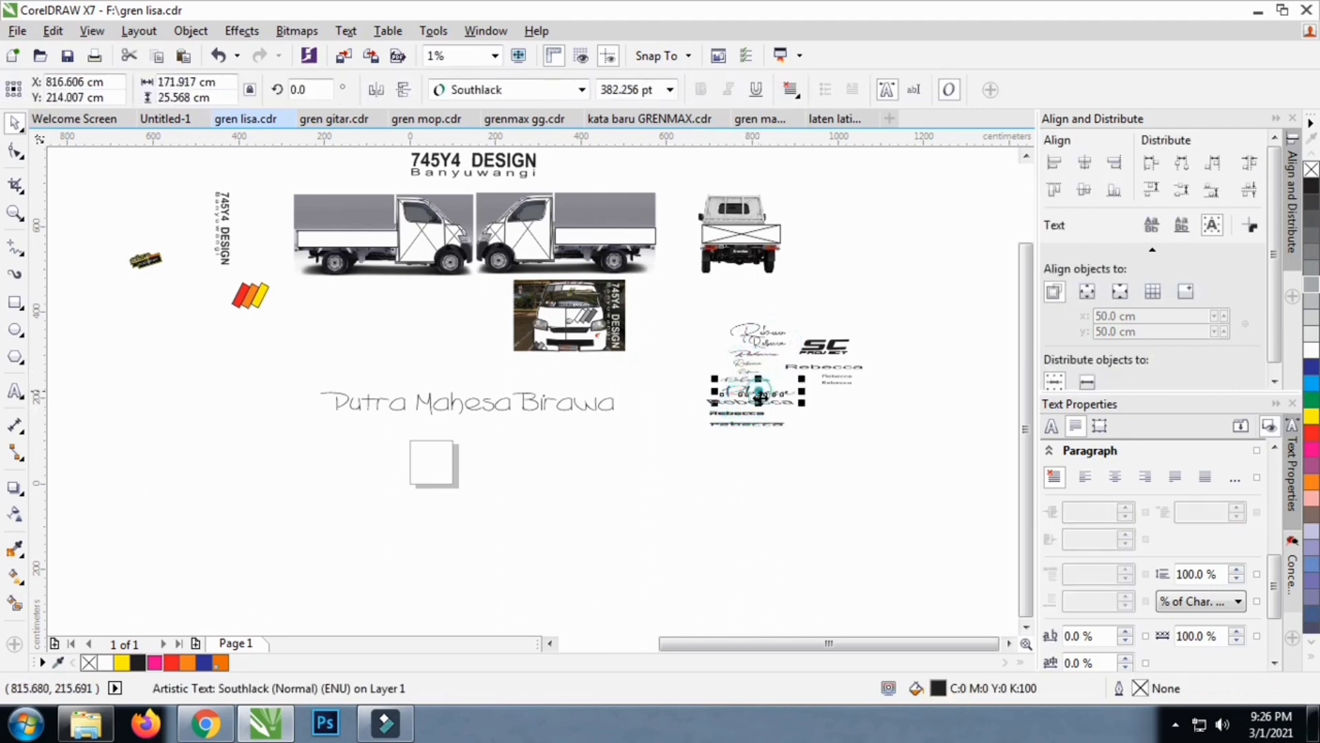
click(754, 412)
click(755, 424)
click(753, 379)
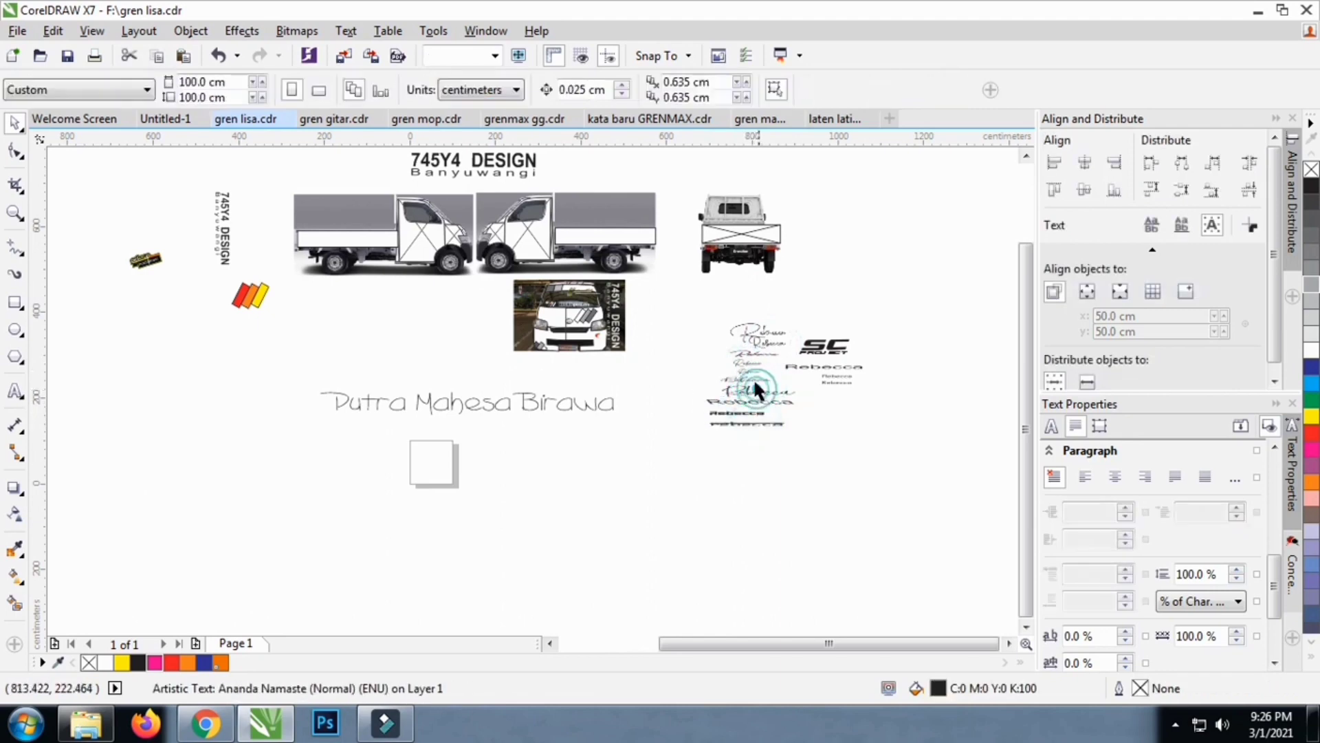
click(749, 392)
Set the font of the large name text above the page to Thransty
click(601, 403)
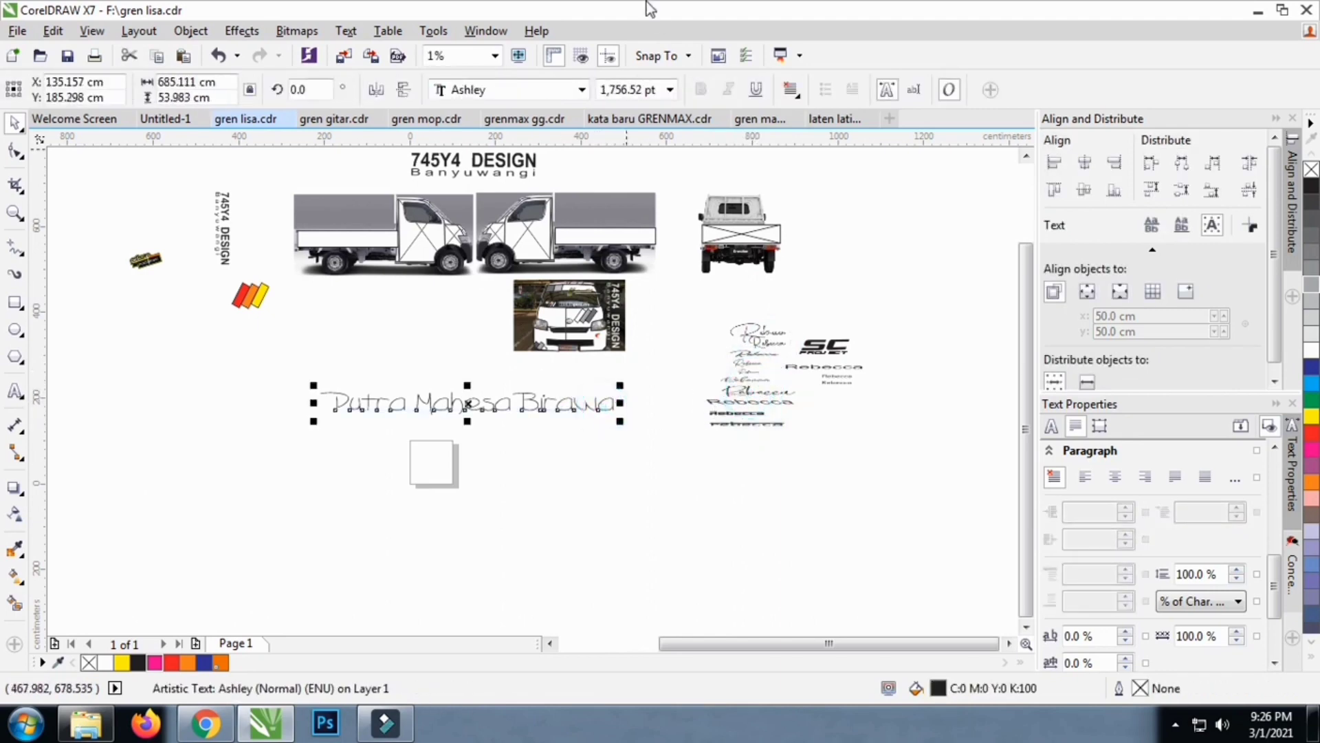
click(550, 88)
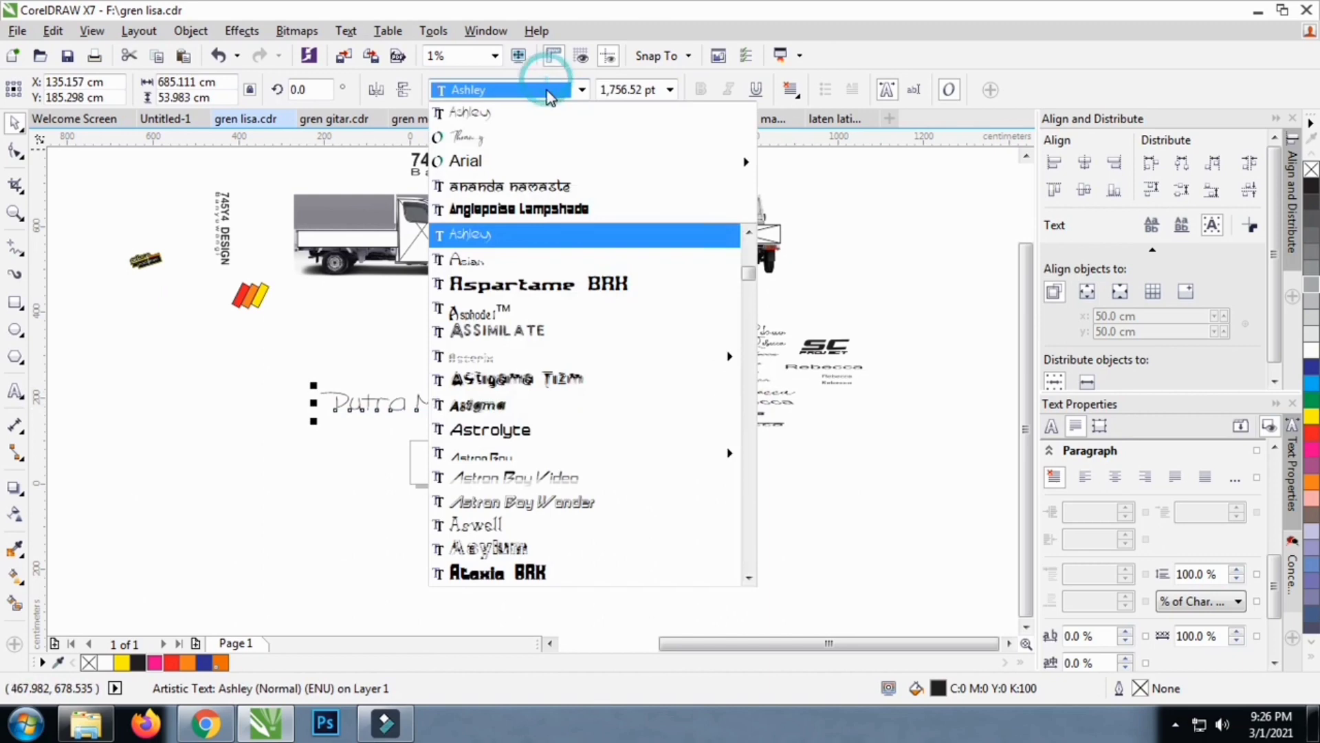
click(535, 130)
click(611, 431)
Move the name text up, beside the front-view photo of the van and below the trucks
drag(560, 383, 290, 457)
scroll(418, 372, up, 2)
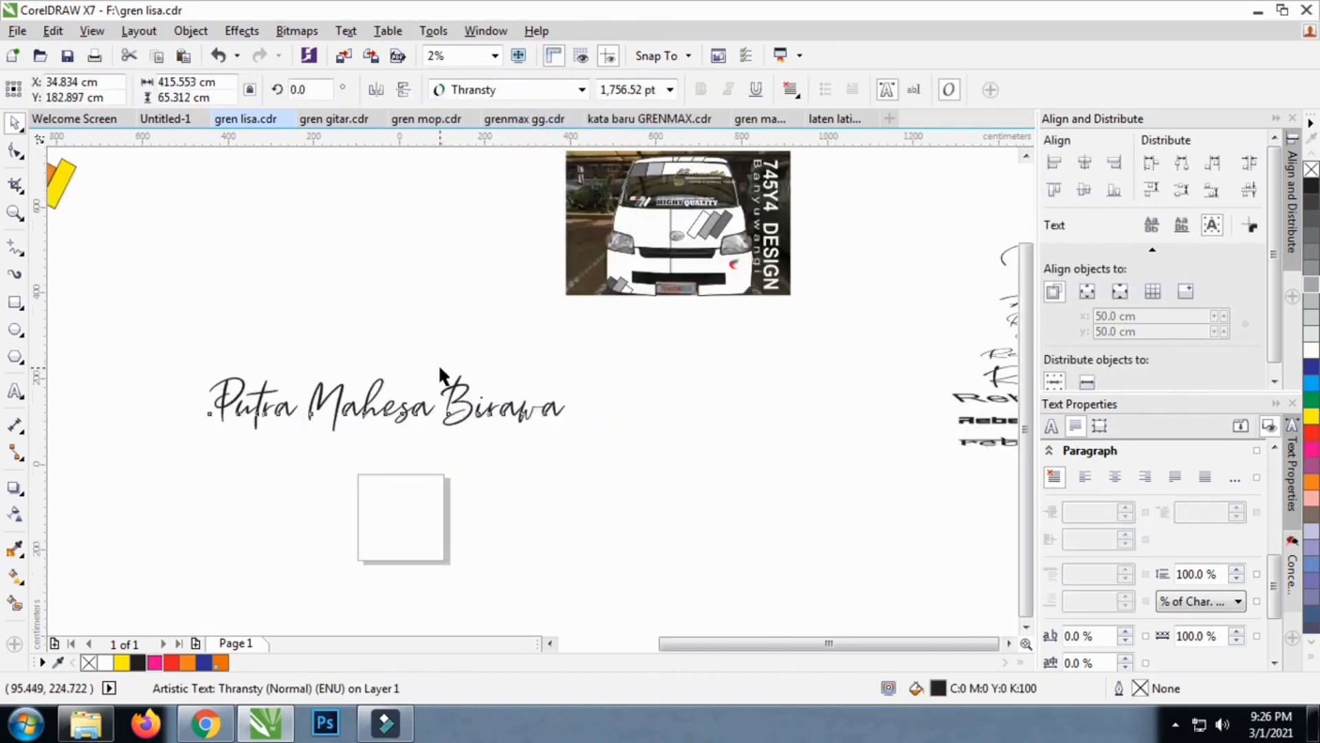
scroll(438, 363, down, 2)
drag(426, 389, 416, 297)
scroll(402, 289, up, 1)
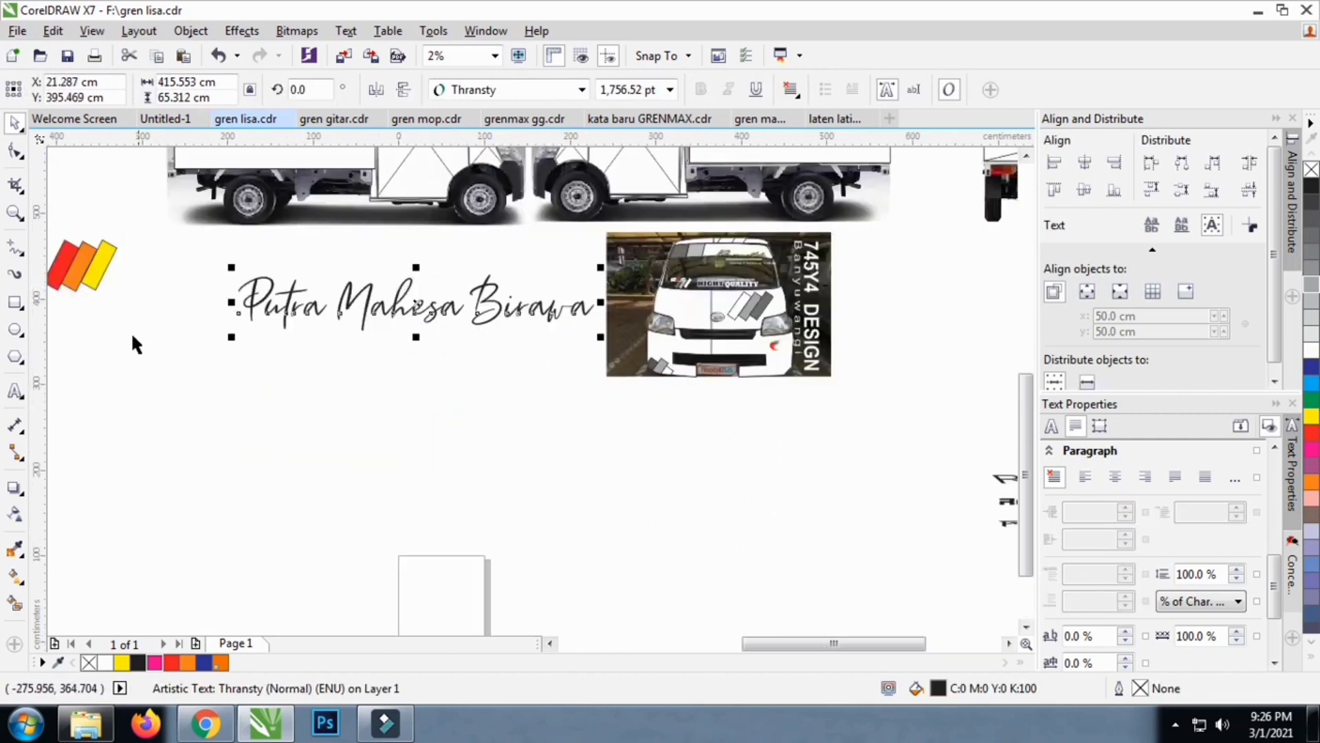
Fill the name text yellow and give it a black 5.0 mm outline placed behind the fill
click(1312, 416)
right_click(1310, 187)
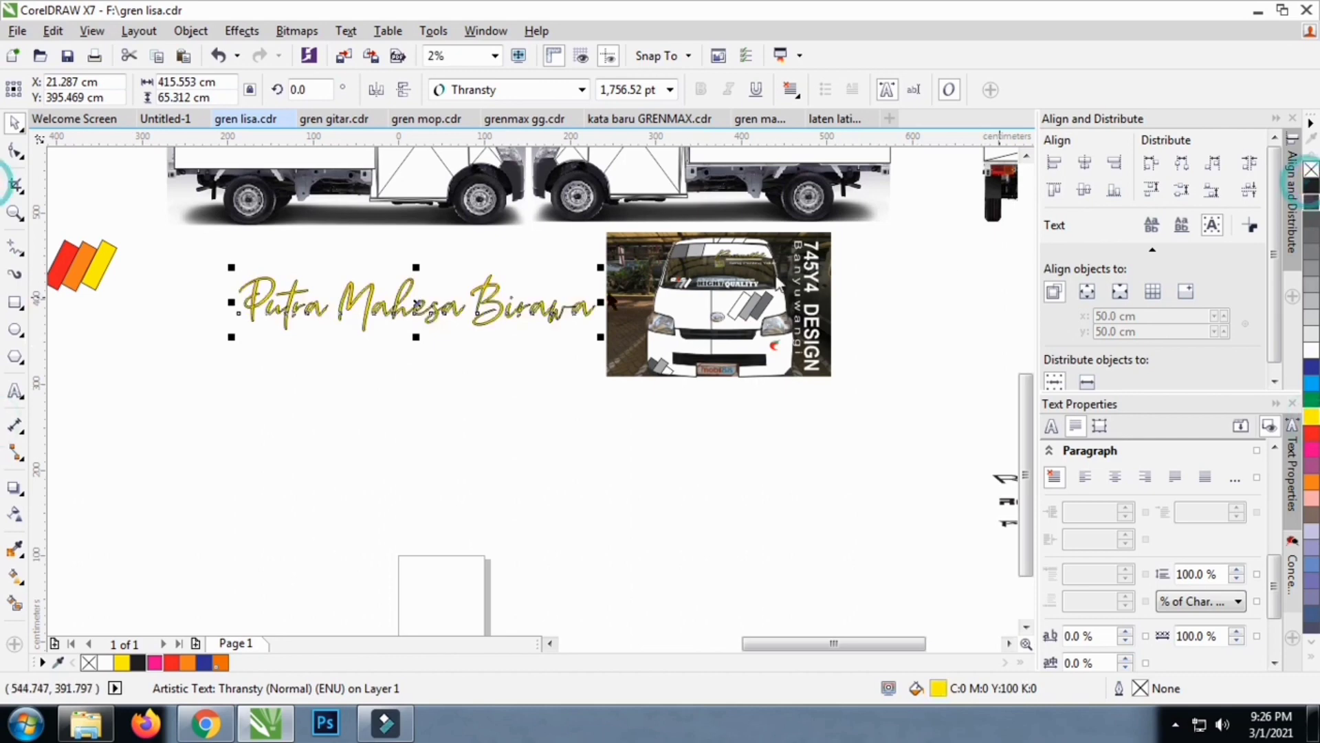
key(F12)
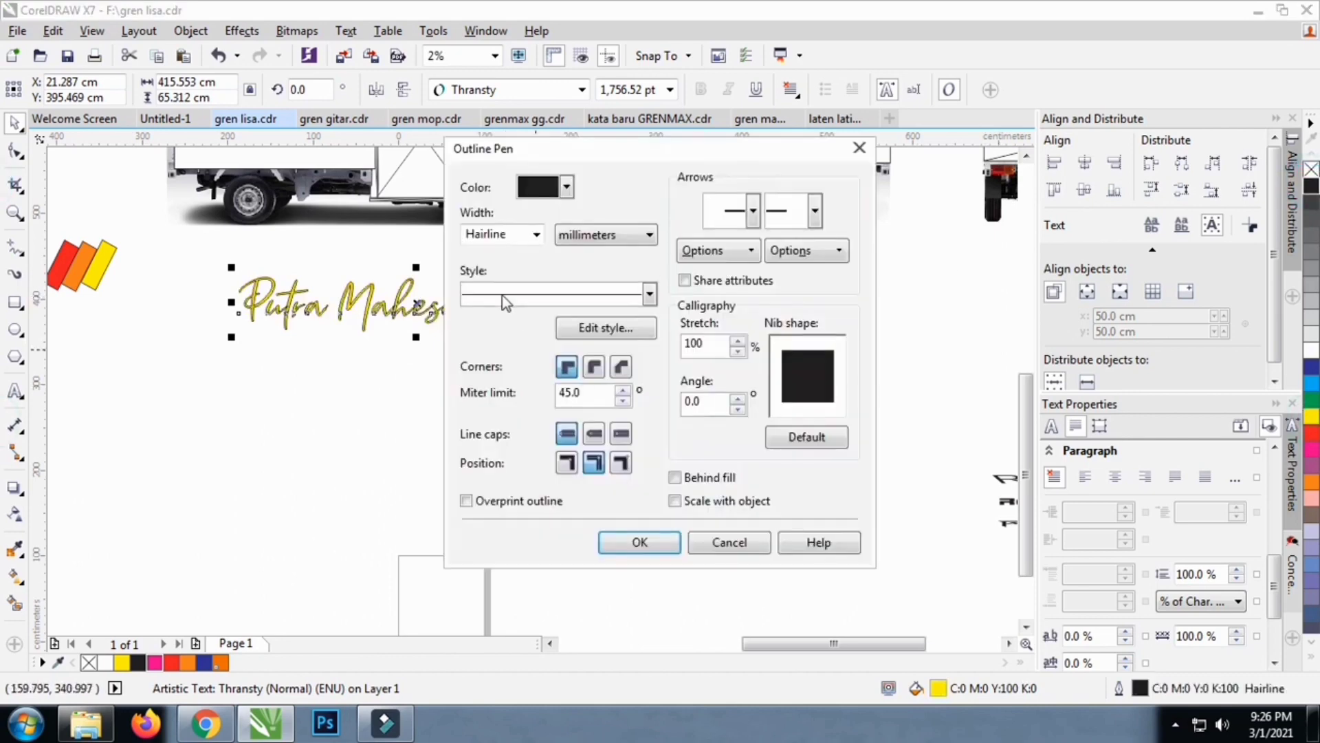
click(536, 234)
click(509, 453)
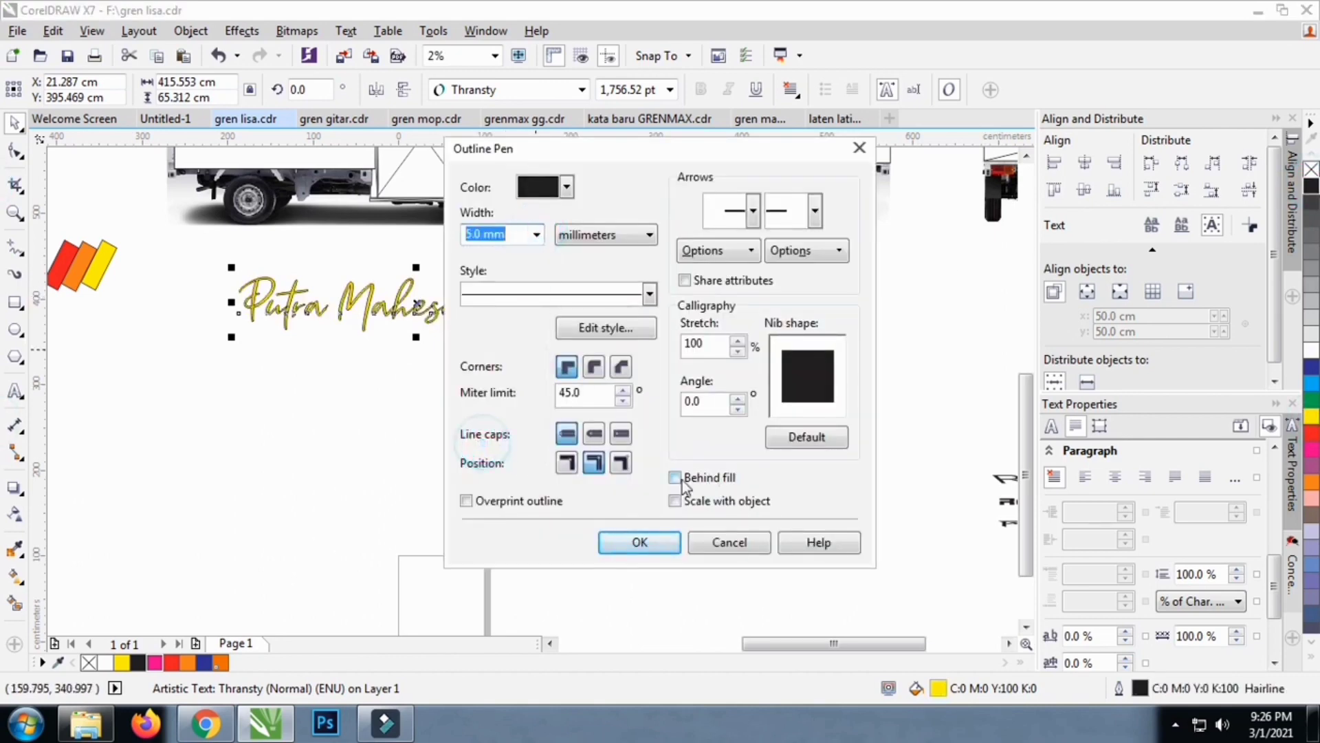
click(676, 477)
click(639, 542)
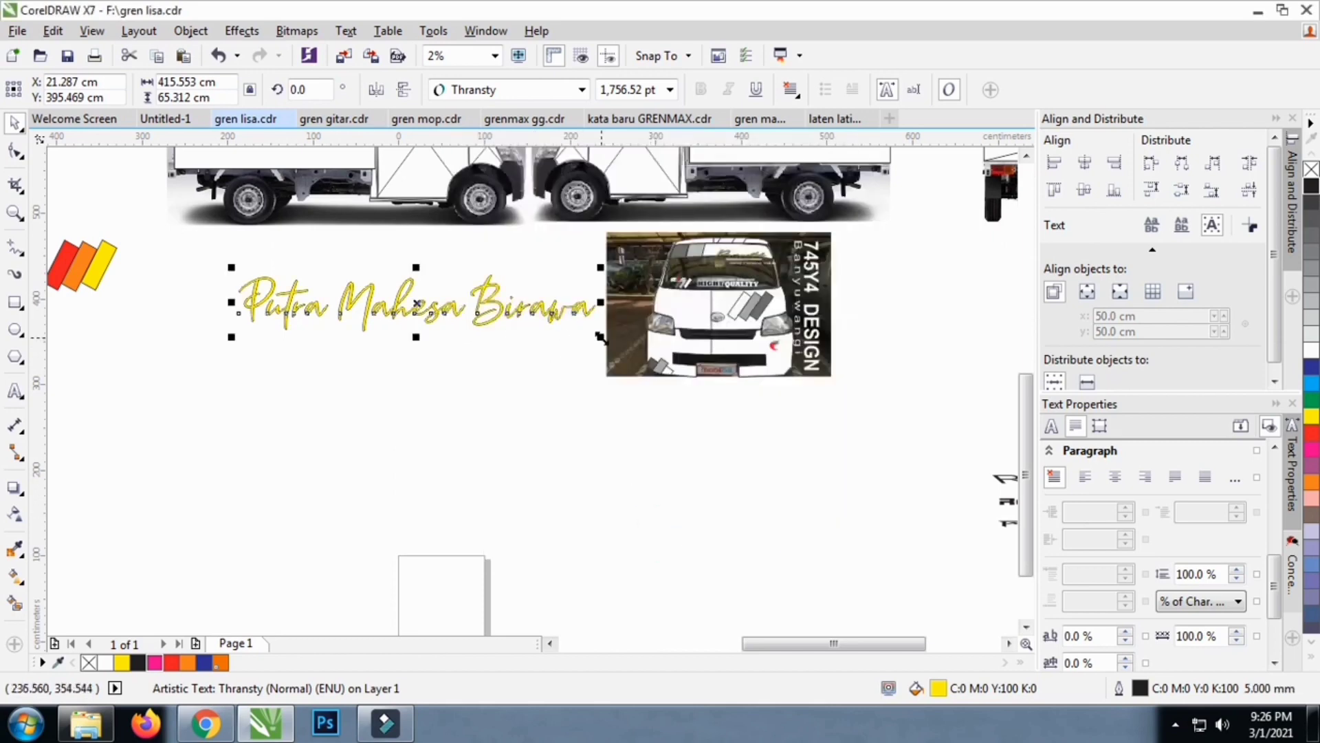
Scale the name text down proportionally to about 40 cm wide and 6.3 cm high
drag(600, 337, 395, 331)
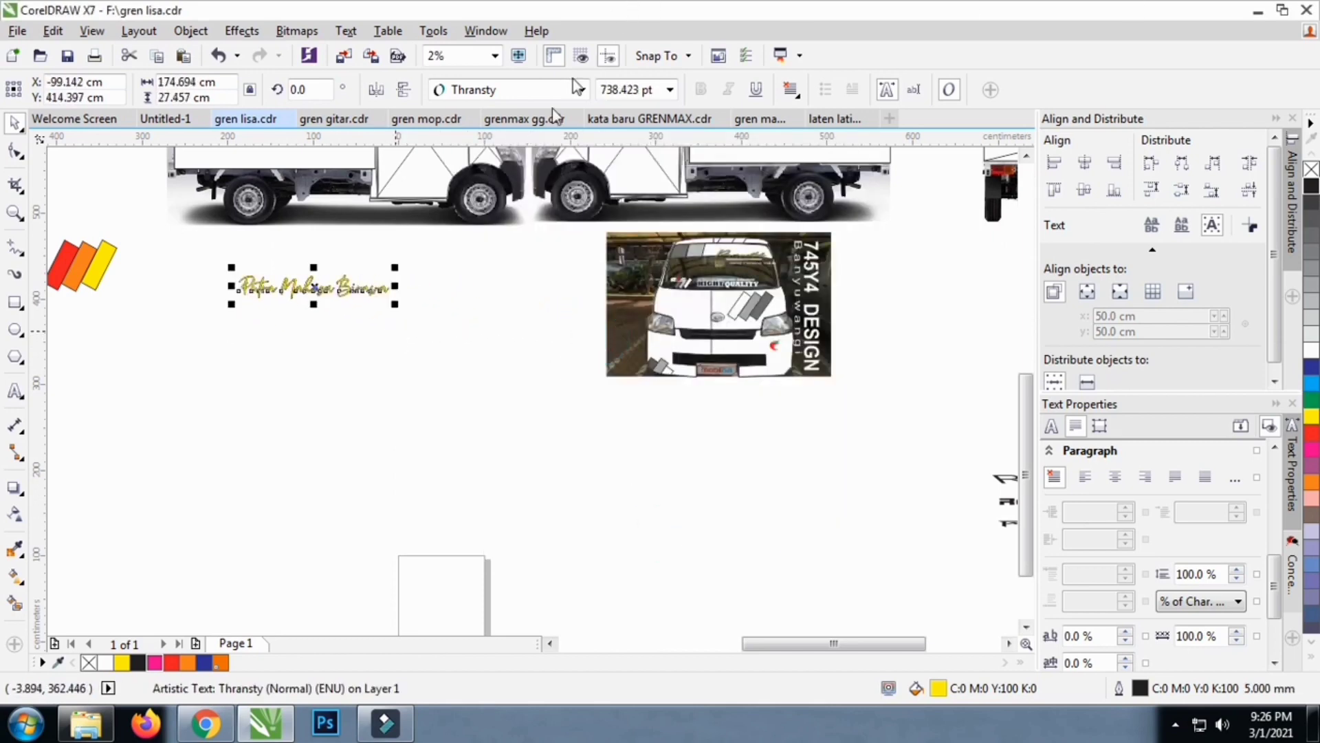
scroll(273, 290, up, 2)
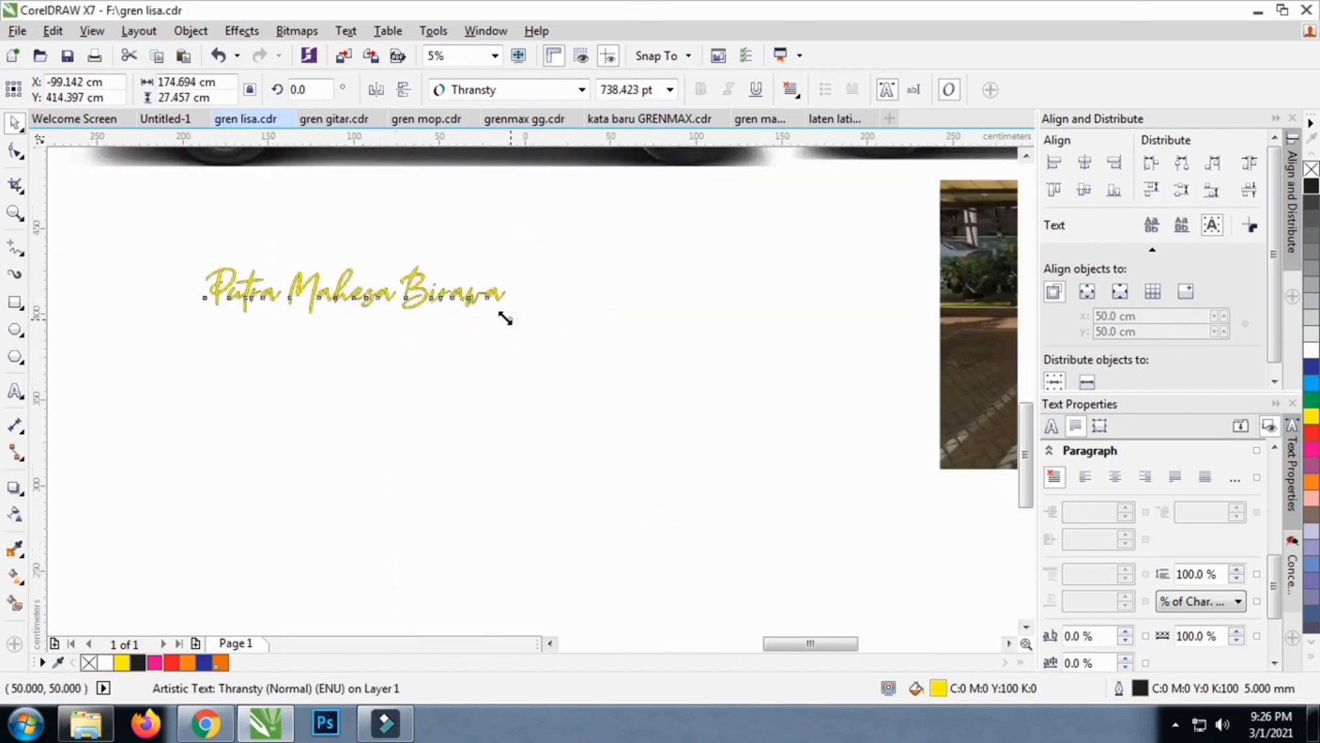
drag(505, 318, 322, 289)
scroll(216, 268, up, 3)
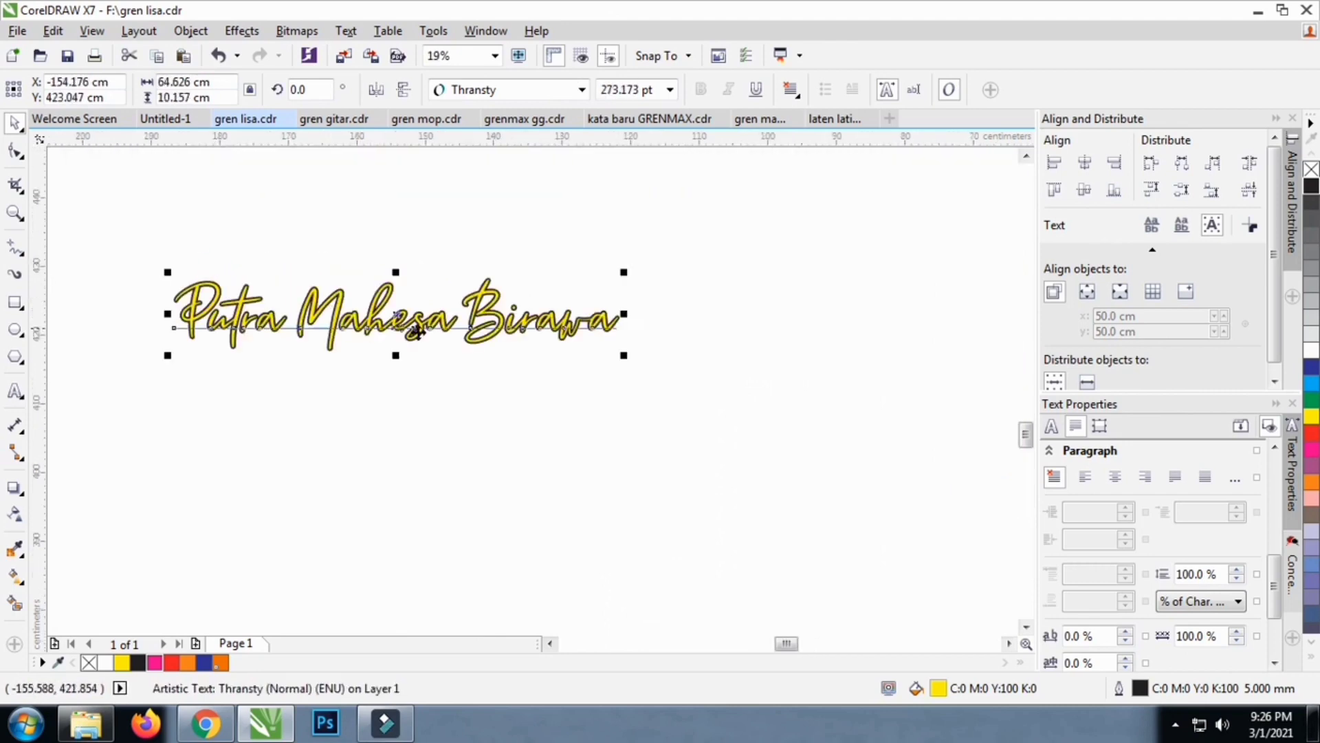
scroll(415, 328, down, 3)
scroll(416, 316, down, 1)
scroll(488, 362, up, 3)
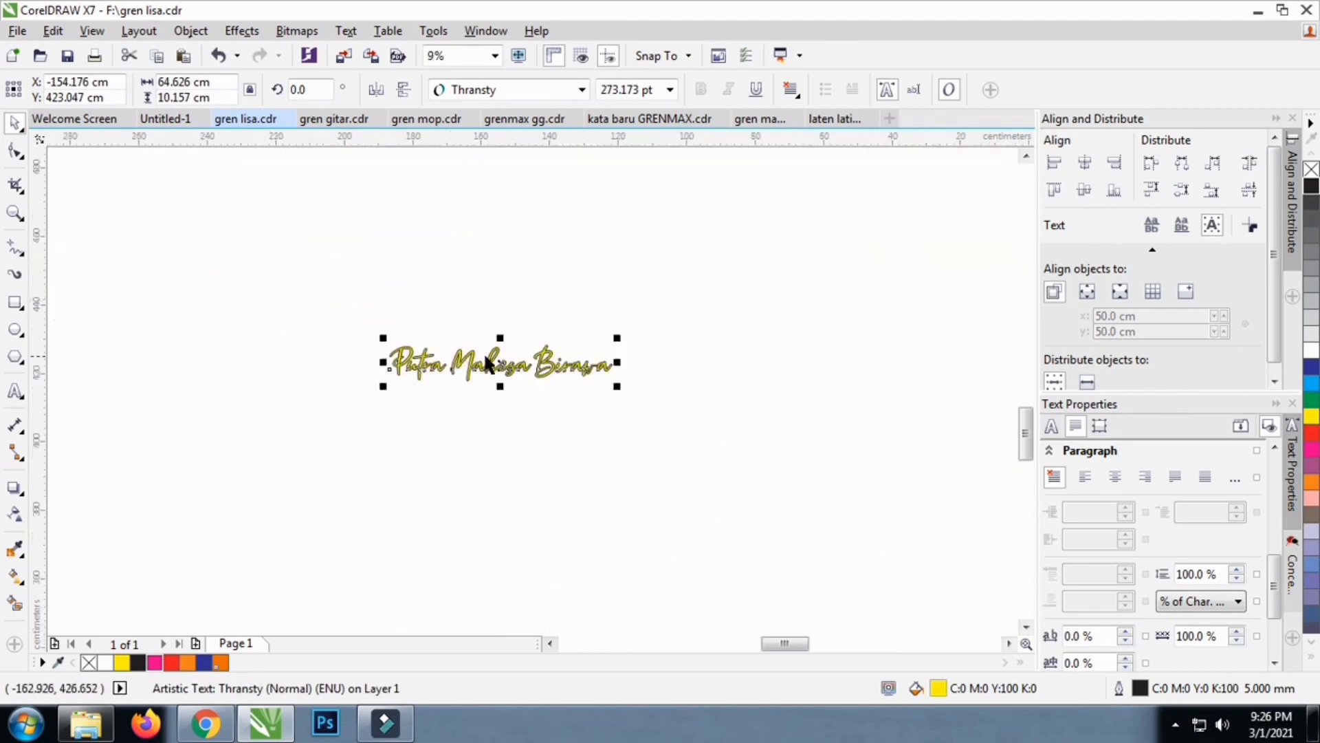
scroll(485, 364, up, 2)
scroll(605, 400, up, 2)
drag(875, 414, 488, 329)
drag(711, 316, 731, 290)
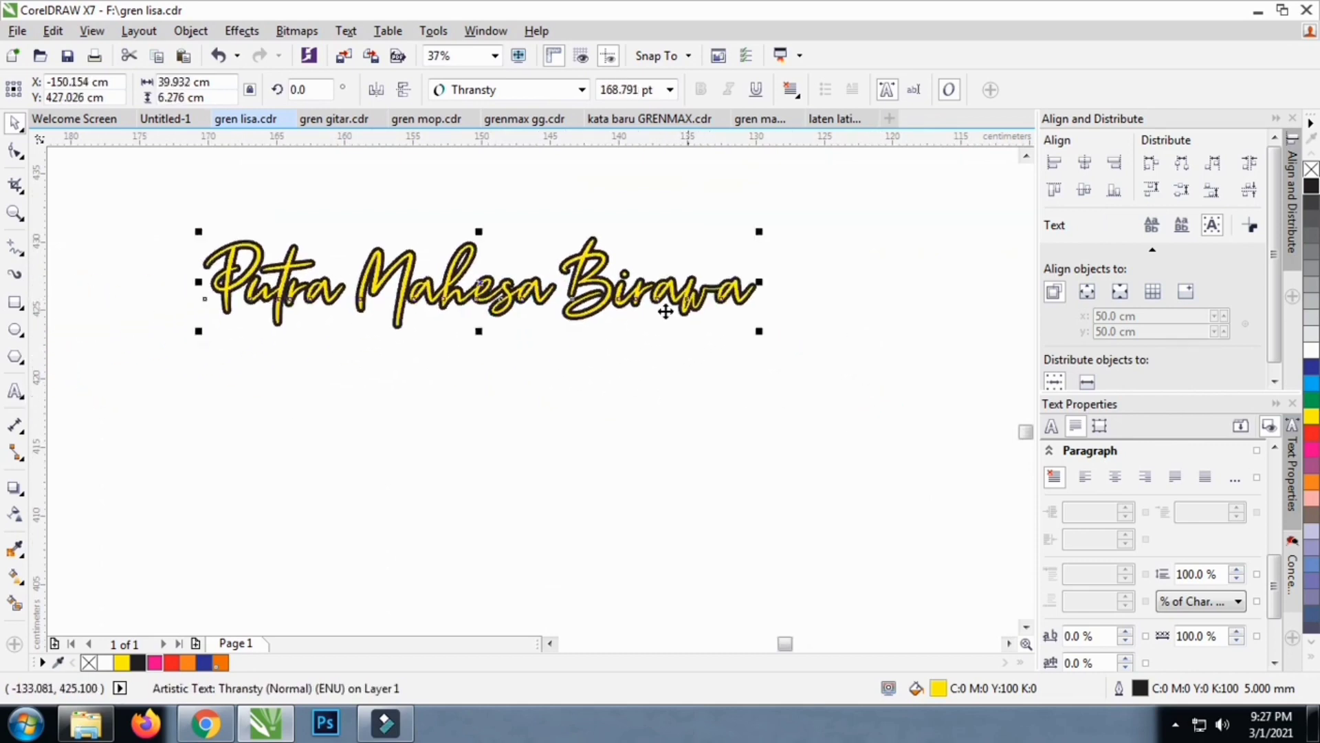
Skew the name text horizontally so that its letters slant slightly further to the right
scroll(480, 244, up, 1)
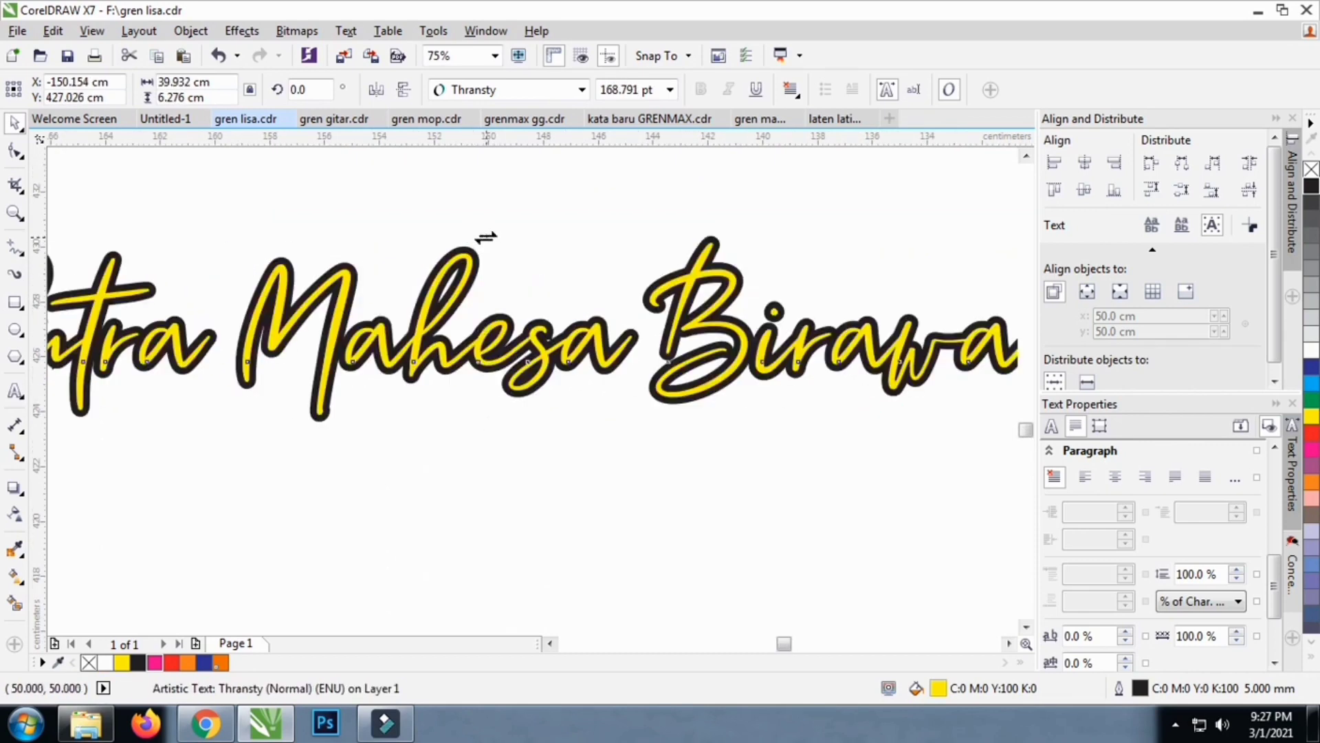
drag(486, 237, 539, 250)
scroll(539, 251, down, 1)
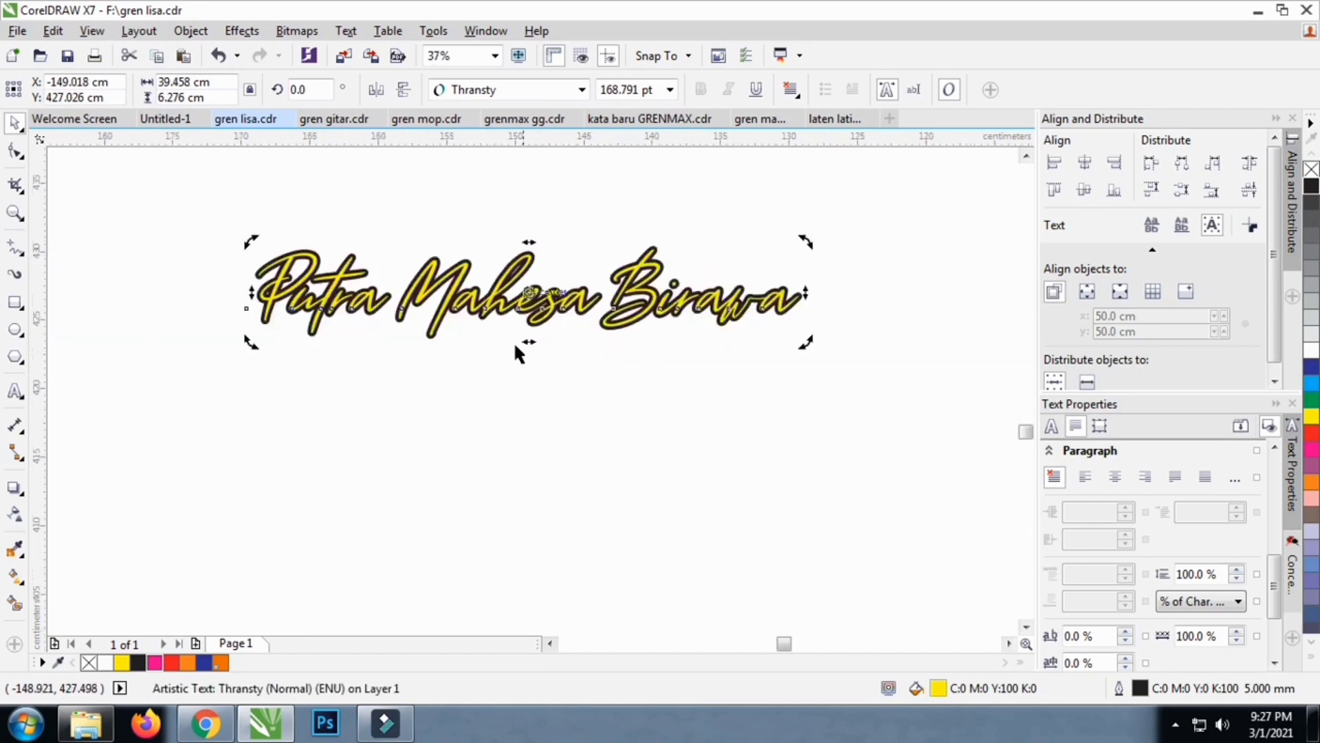
click(521, 401)
Convert the name text to a 150 dpi CMYK bitmap with anti-aliasing and a transparent background
drag(206, 227, 860, 443)
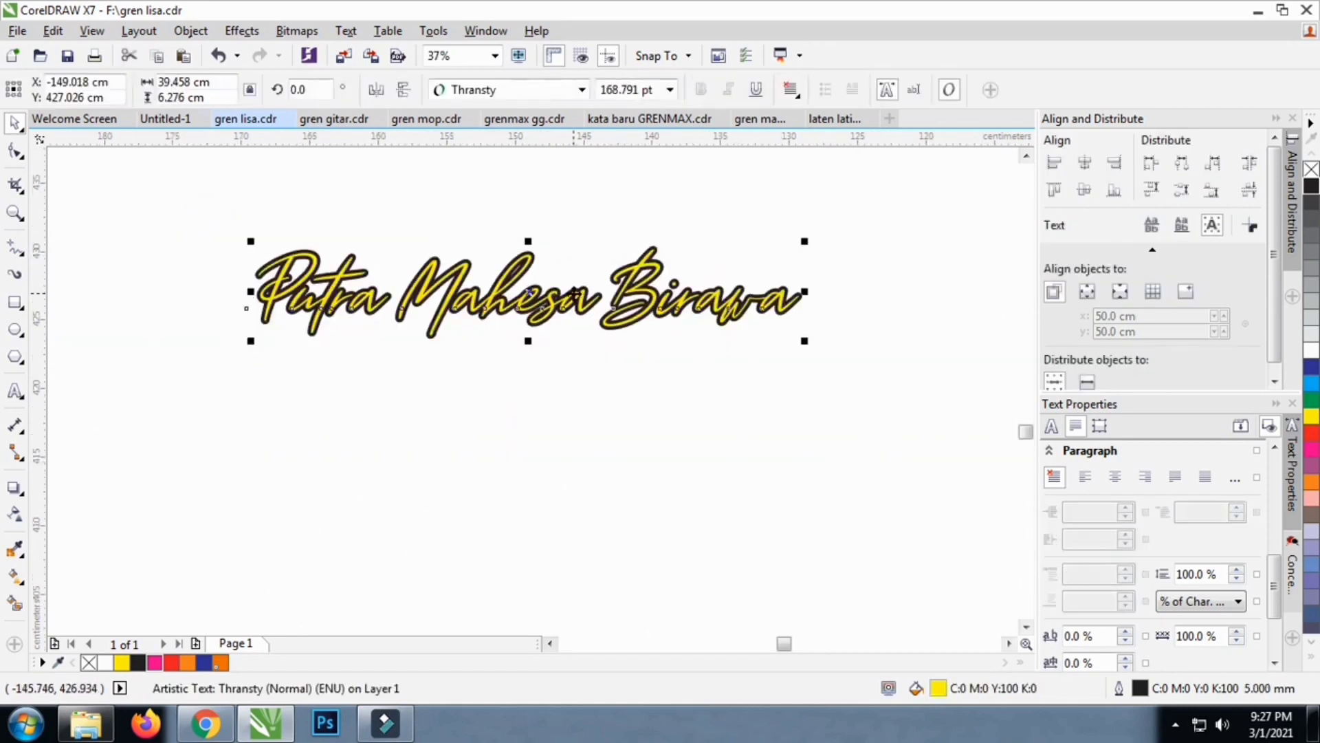
click(305, 34)
click(306, 50)
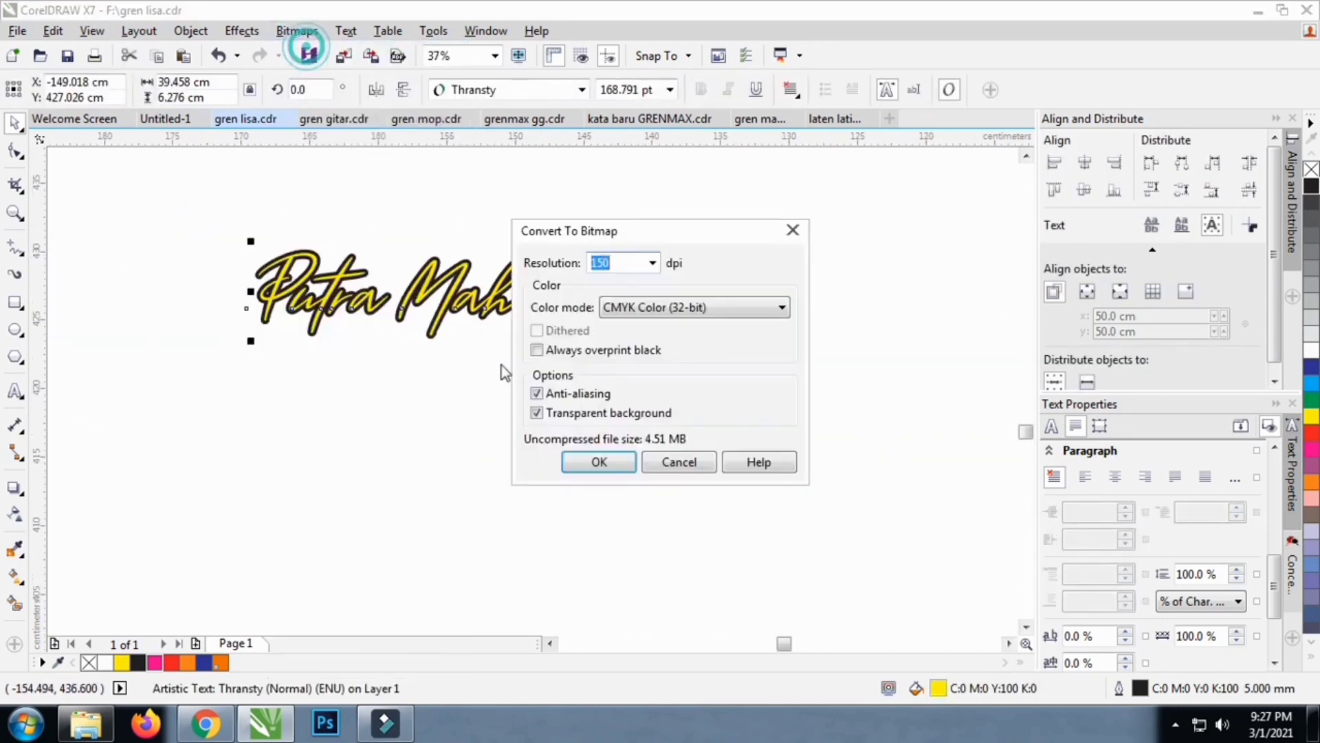
click(597, 458)
Trace the name bitmap with an Outline trace for line art, removing the background with smoothing at 25
click(655, 90)
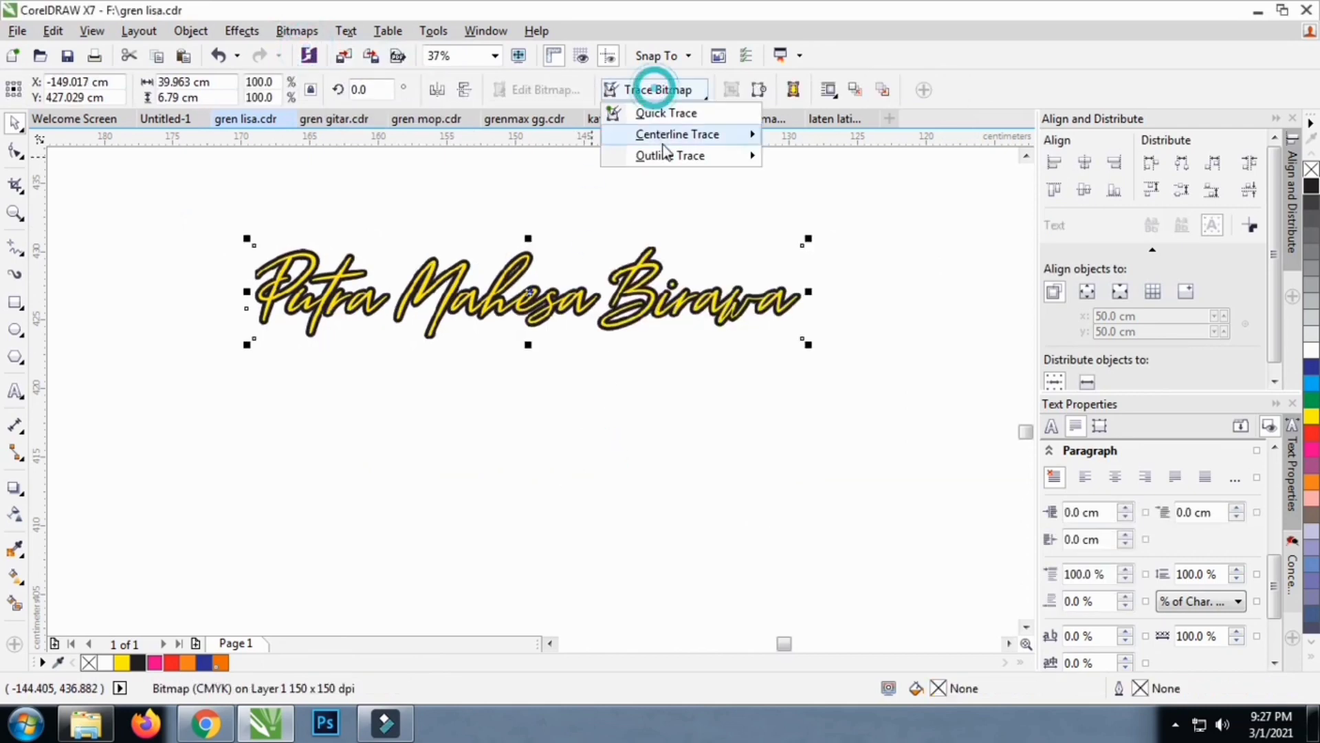
mouse_move(670, 153)
click(789, 155)
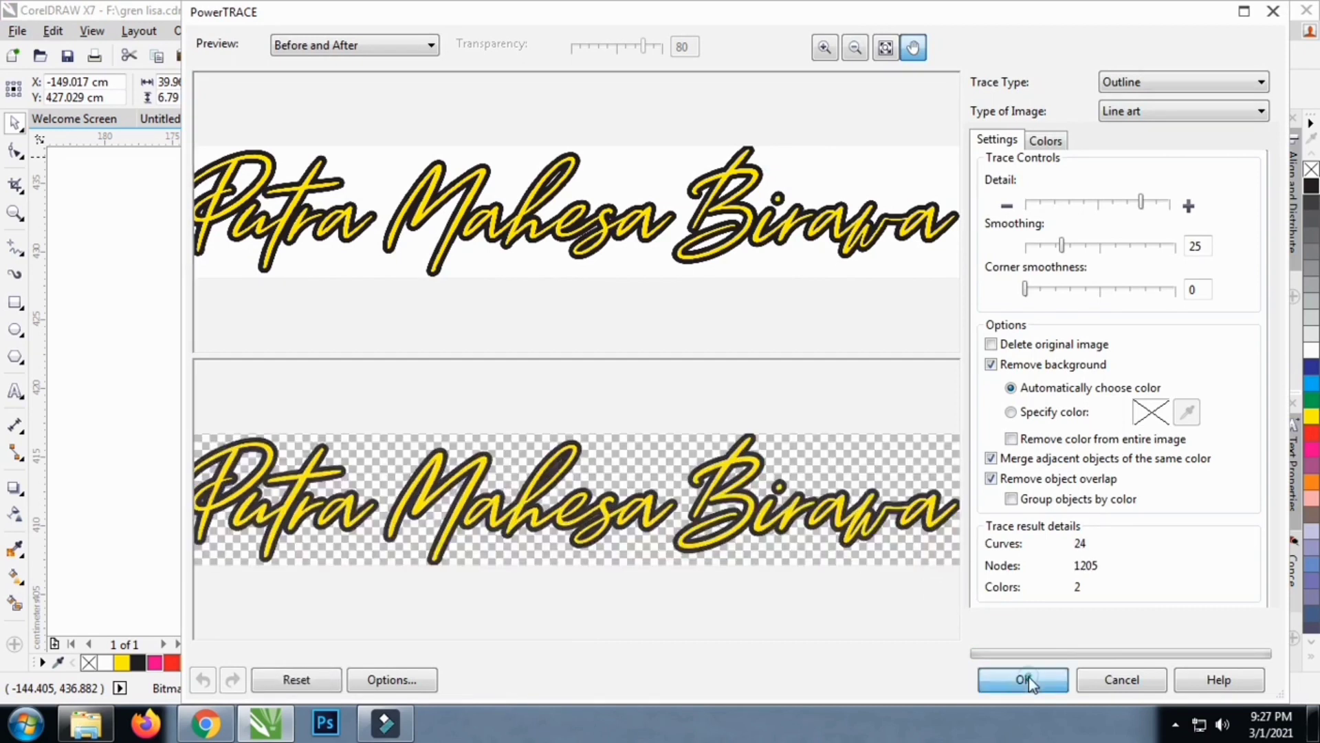
click(1023, 678)
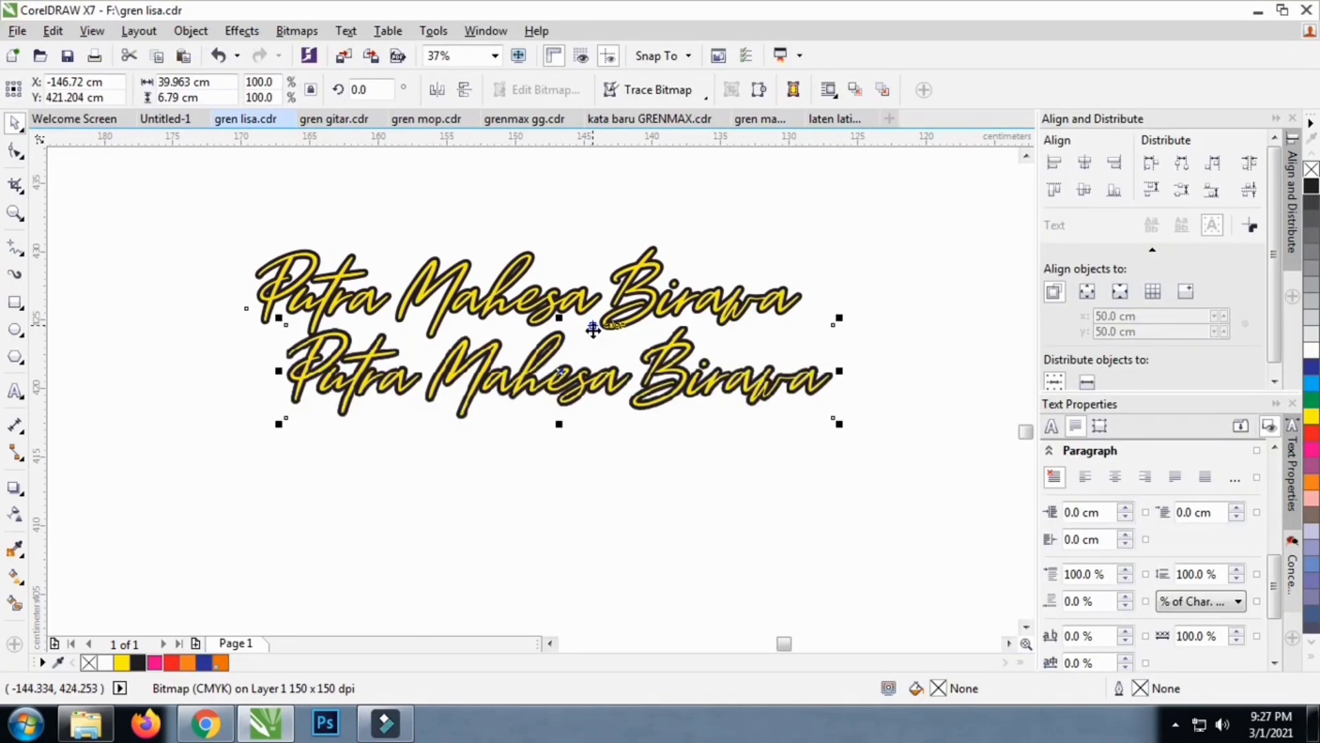
Enlarge the traced name group to about 166 cm wide and 28 cm high and place it below the truck side view
key(ctrl+z)
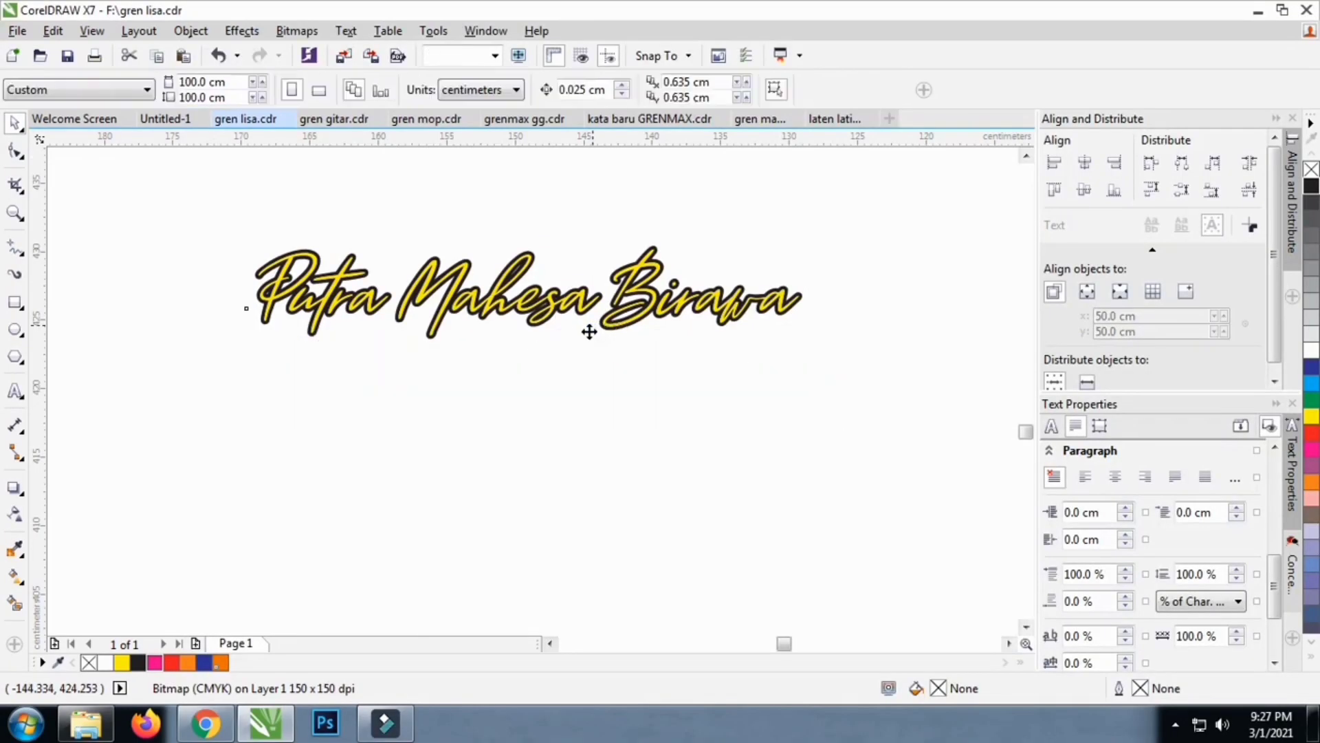
scroll(589, 332, down, 5)
drag(488, 302, 823, 376)
scroll(533, 391, down, 2)
scroll(565, 282, up, 2)
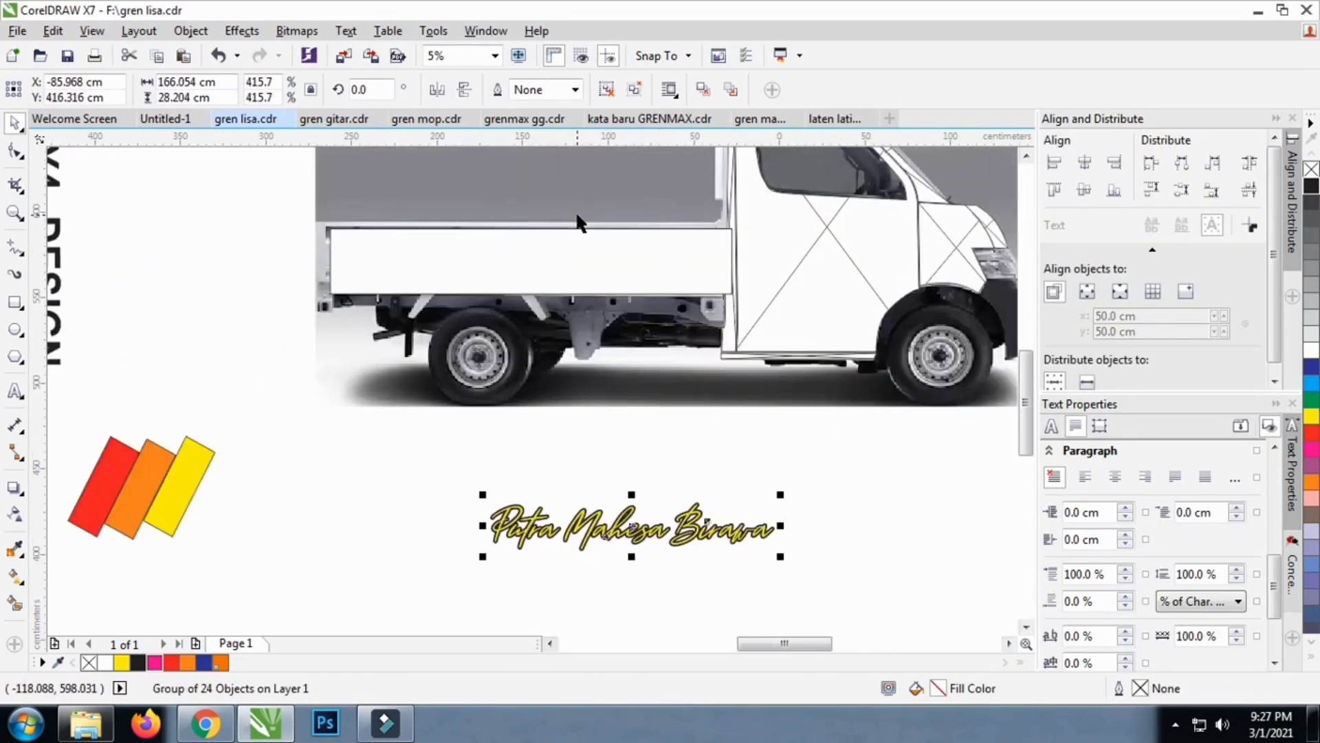
Try the traced name lettering on the truck's white side panel, and move it back below the truck
drag(680, 536, 523, 251)
scroll(519, 240, up, 1)
scroll(562, 249, down, 1)
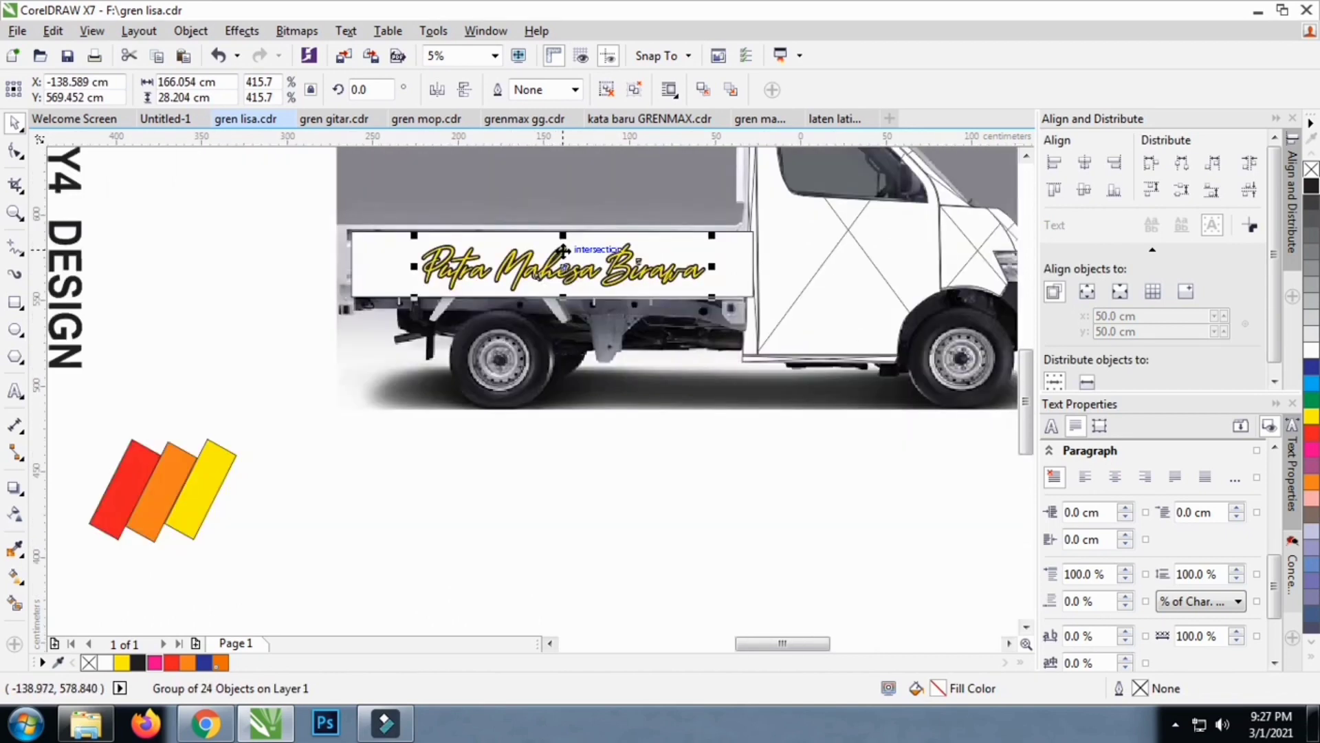
click(571, 522)
click(535, 274)
drag(535, 273, 607, 512)
click(392, 480)
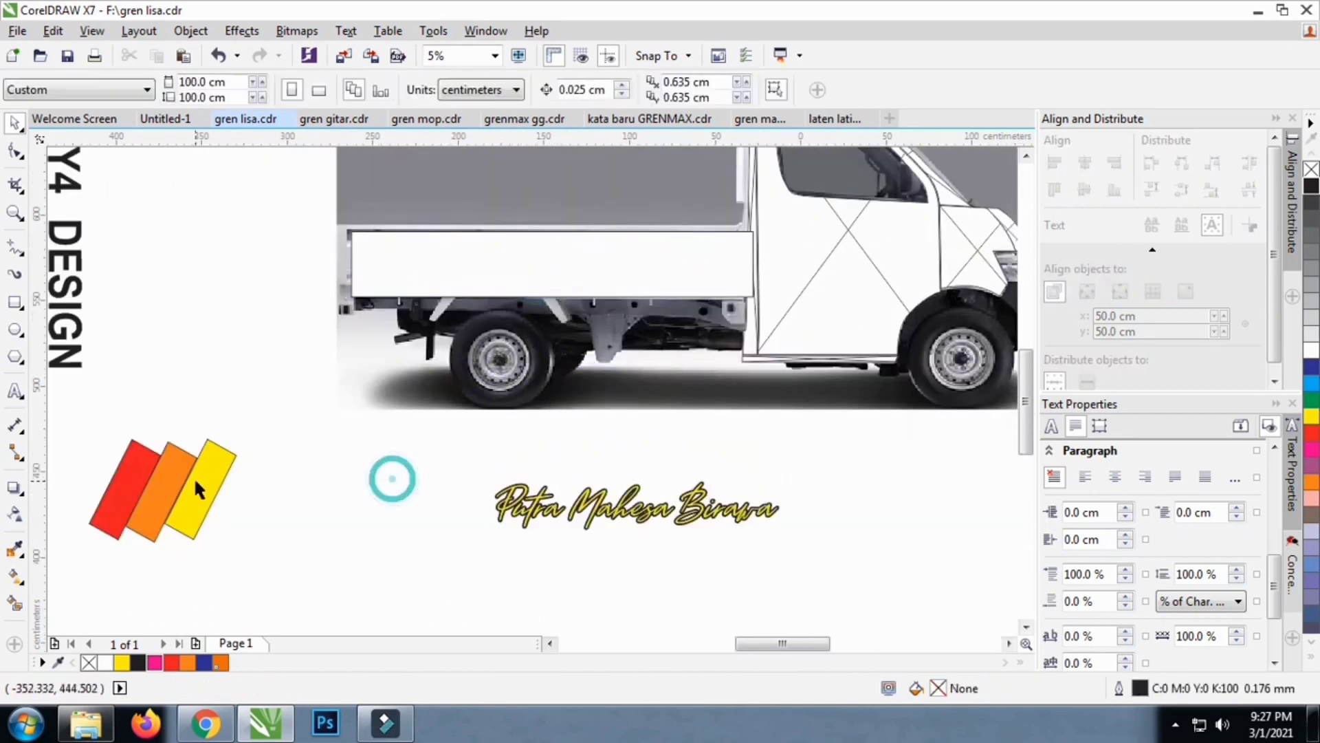
PowerClip the red, orange and yellow stripe group inside the truck's white cargo side panel
click(194, 477)
drag(194, 477, 412, 269)
key(ctrl+z)
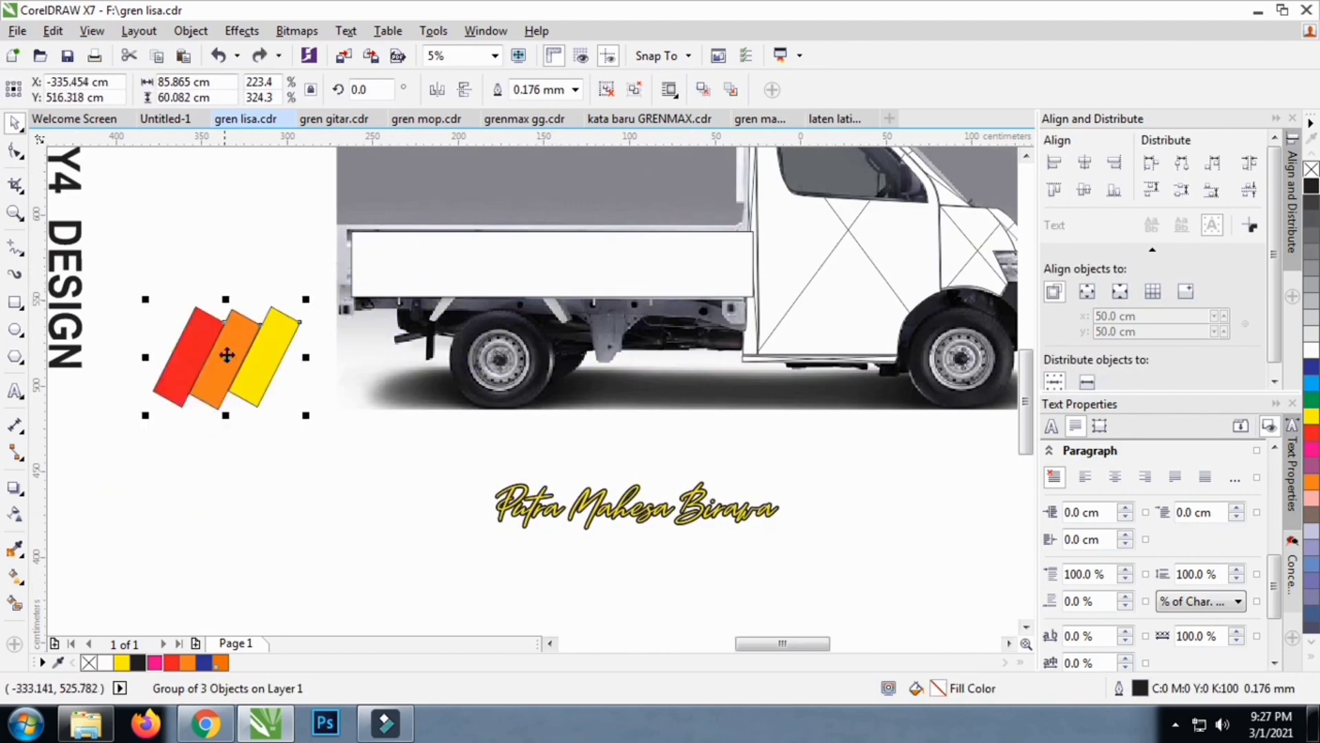
right_click(227, 357)
click(295, 227)
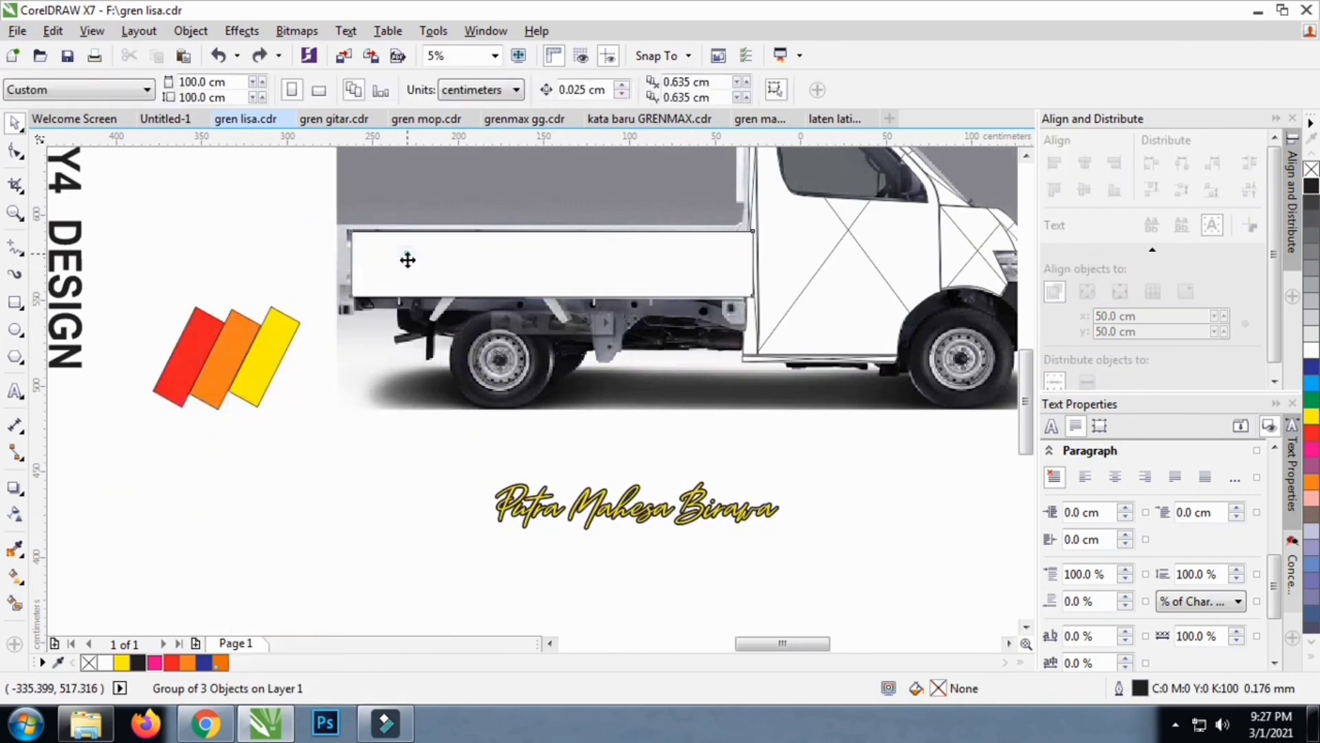
click(407, 260)
Edit the side panel's PowerClip contents, scaling the stripes to about 50.5 by 35.4 cm at the panel's rear end
click(503, 322)
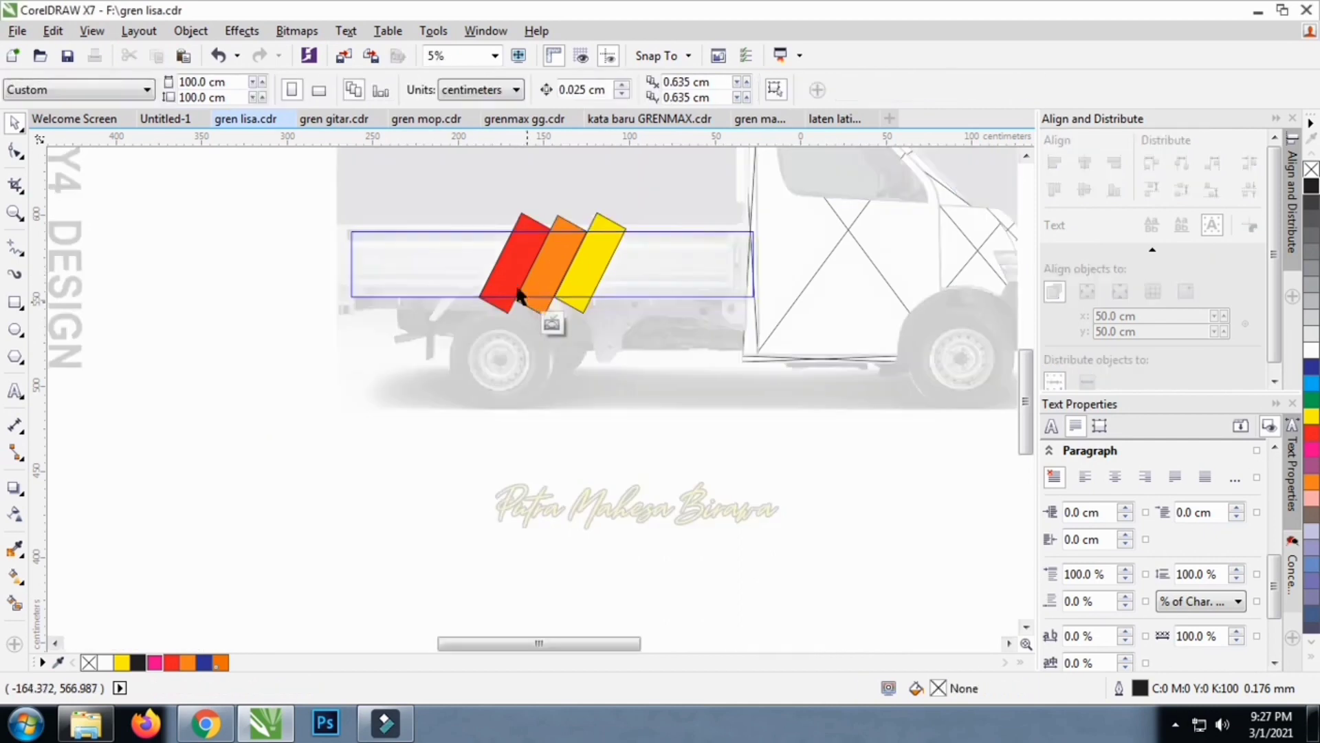
click(582, 302)
drag(571, 275, 450, 289)
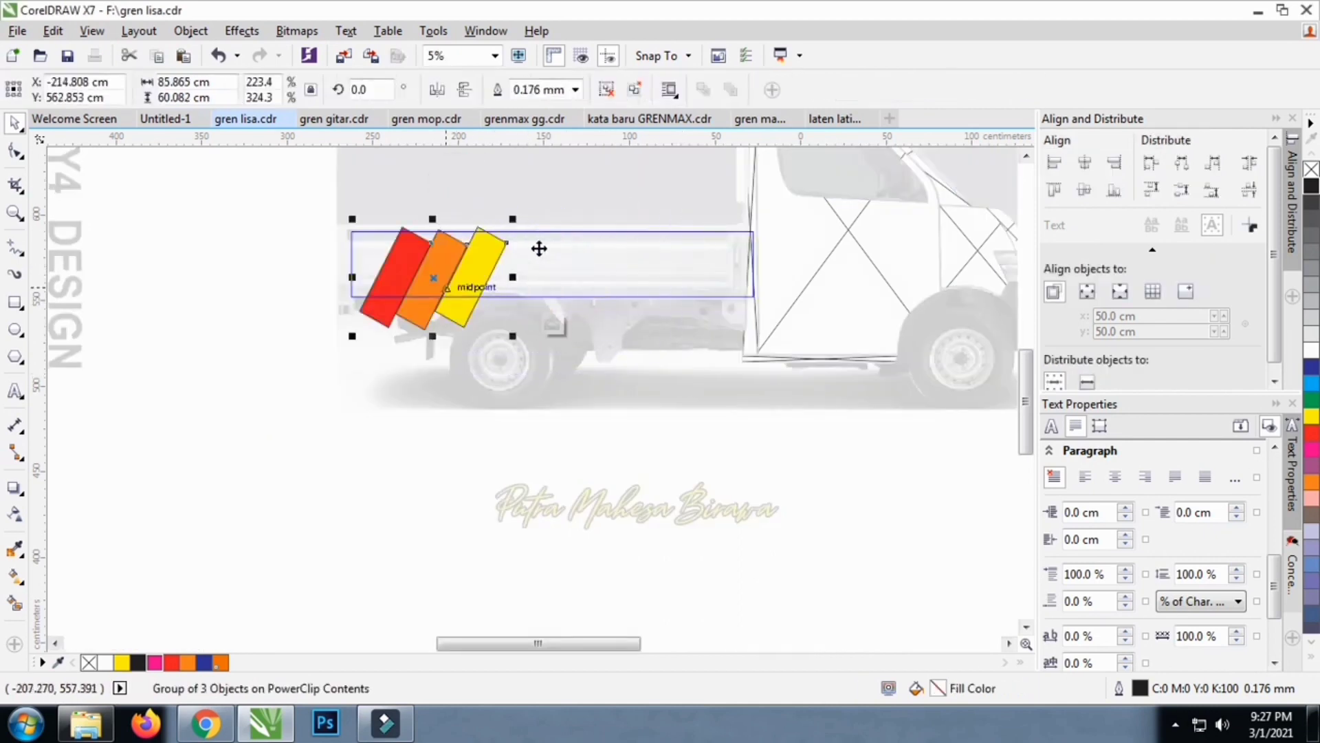
drag(515, 225, 408, 262)
scroll(441, 271, up, 3)
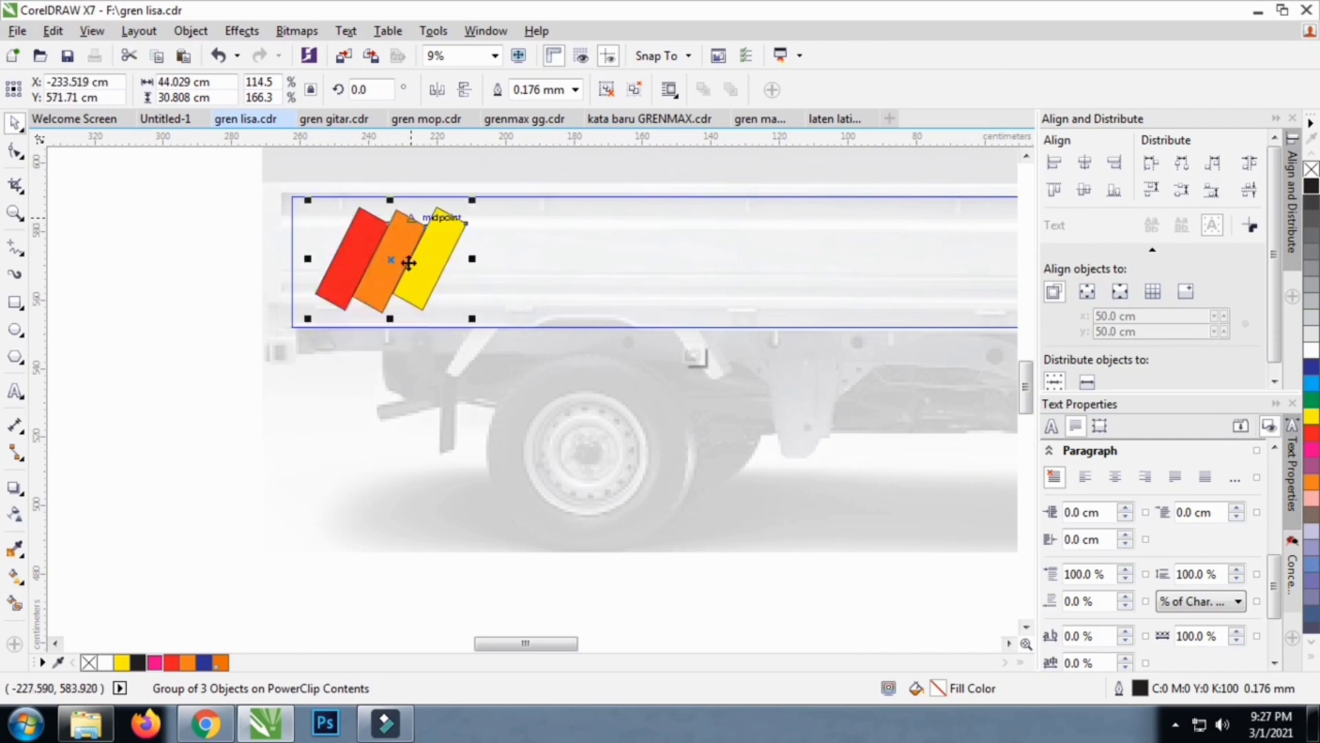
drag(470, 320, 494, 334)
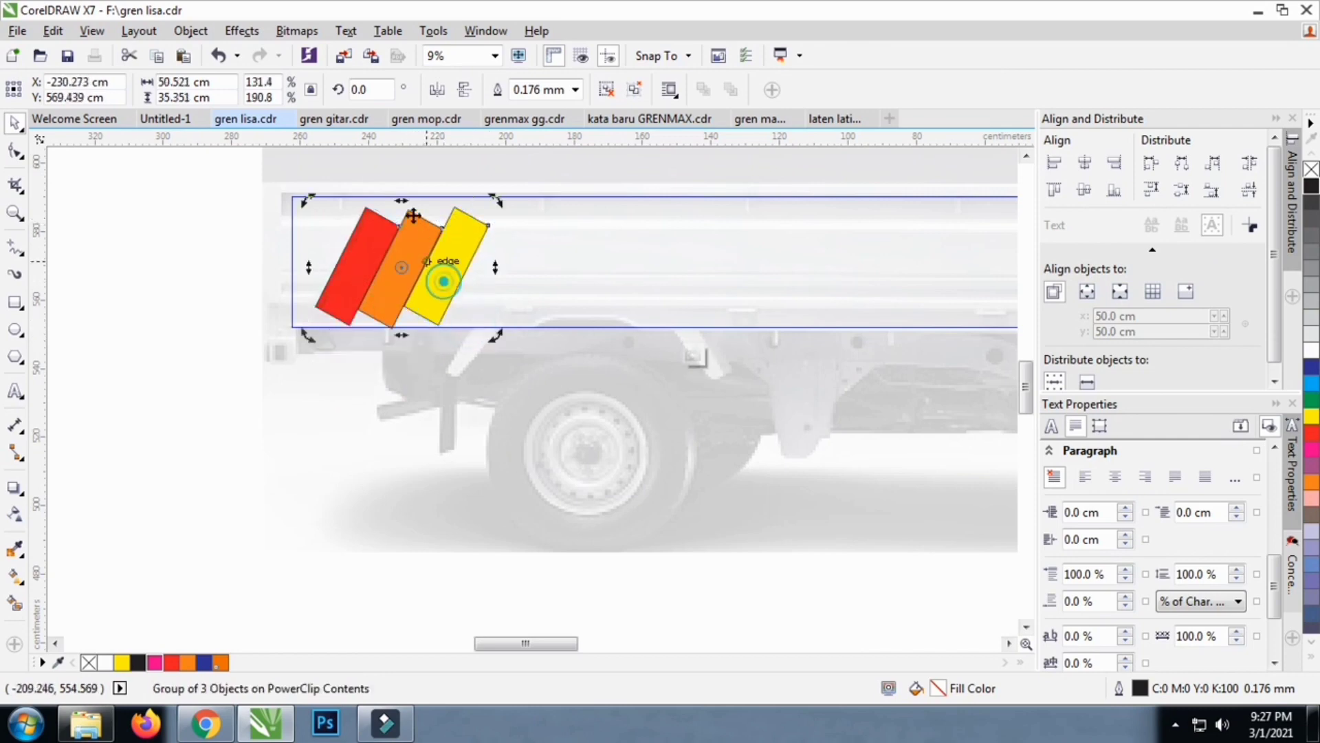
Skew the stripes slightly to about 52.6 cm wide, fit them within the panel and finish editing the PowerClip
scroll(412, 215, up, 2)
drag(400, 215, 422, 215)
drag(437, 300, 410, 288)
scroll(412, 293, down, 2)
click(557, 364)
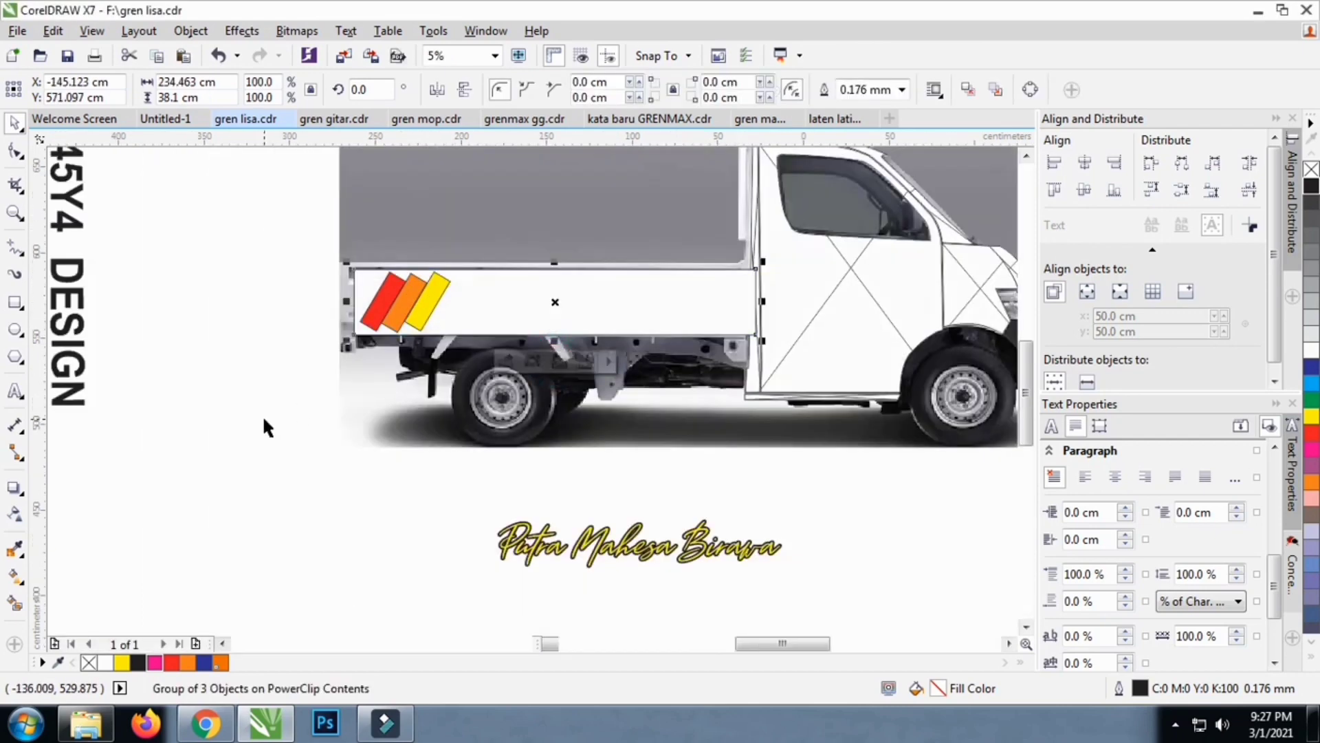
Place the name lettering on the side panel overlapping the stripes and resize it to about 141.6 by 22.3 cm
mouse_move(297, 487)
mouse_down()
mouse_move(423, 556)
mouse_move(816, 597)
mouse_up()
mouse_move(684, 521)
mouse_down()
mouse_move(702, 407)
mouse_move(616, 280)
mouse_move(599, 286)
mouse_up()
scroll(599, 286, up, 2)
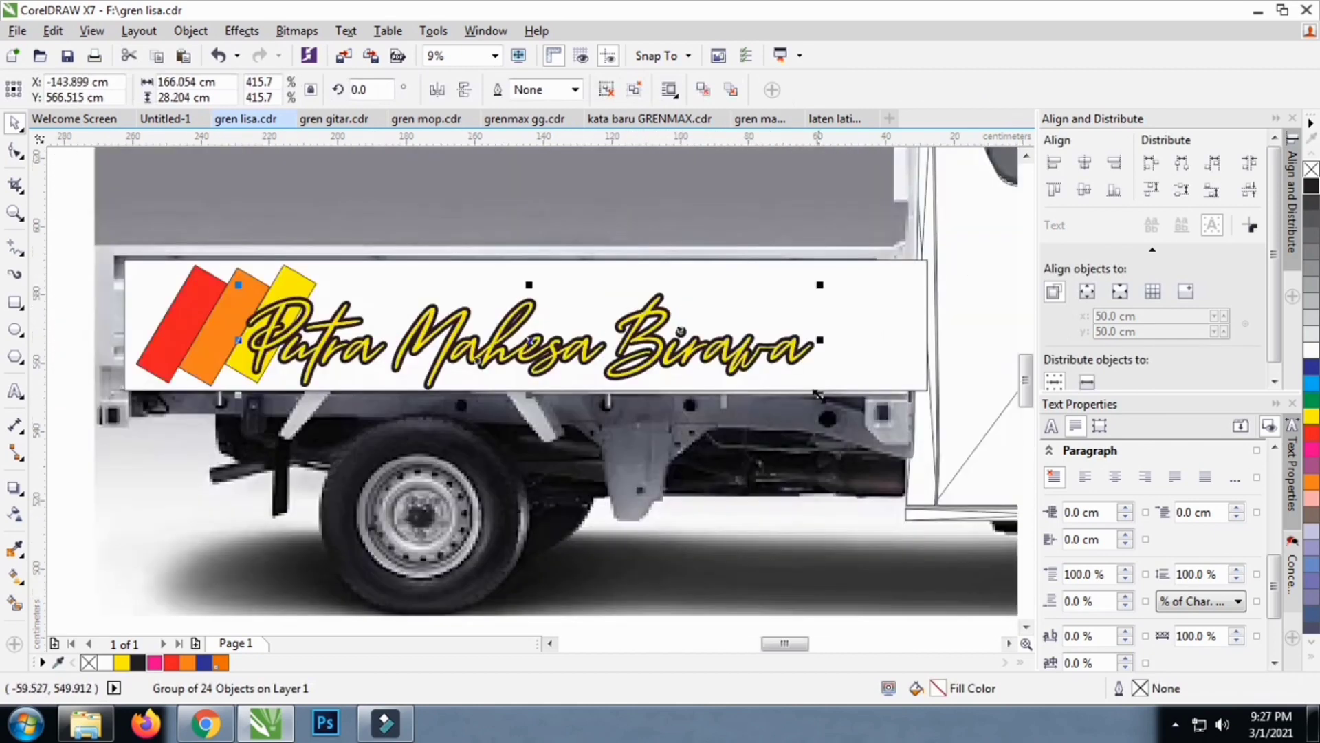
drag(783, 390, 687, 371)
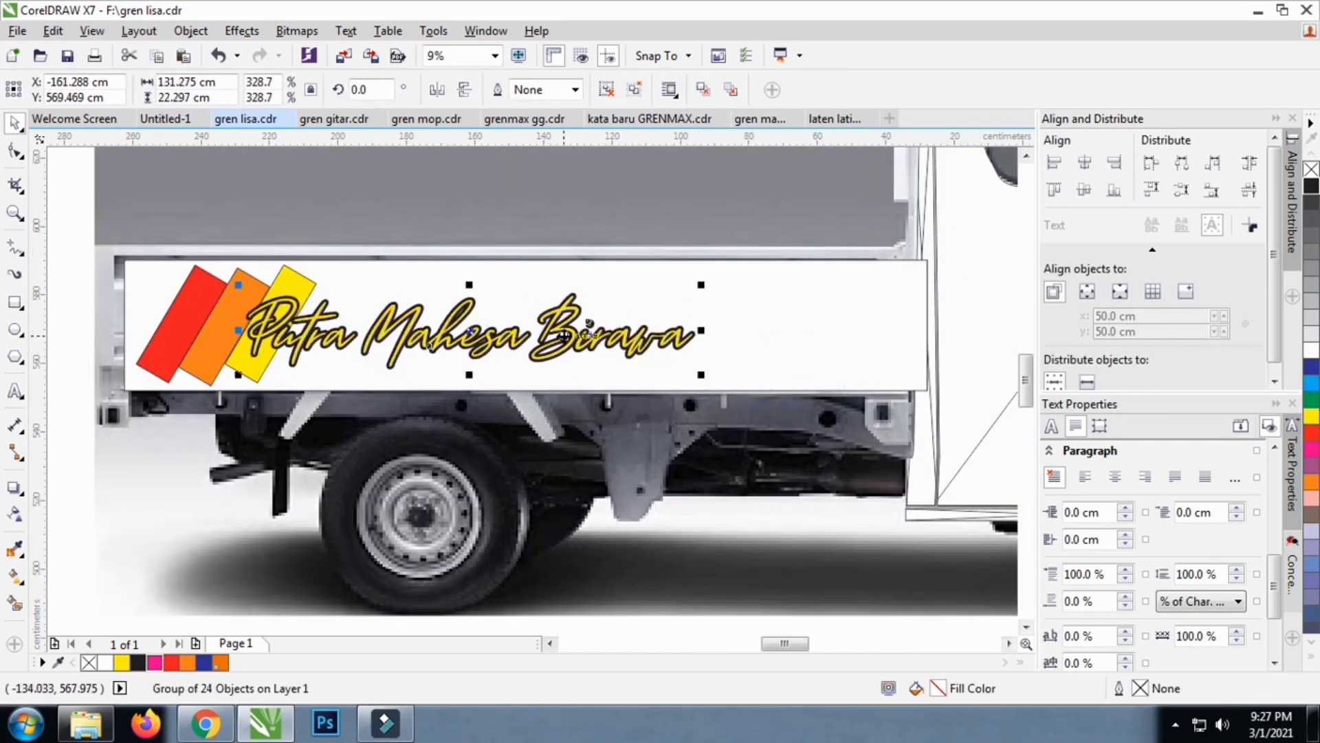
drag(562, 335, 543, 325)
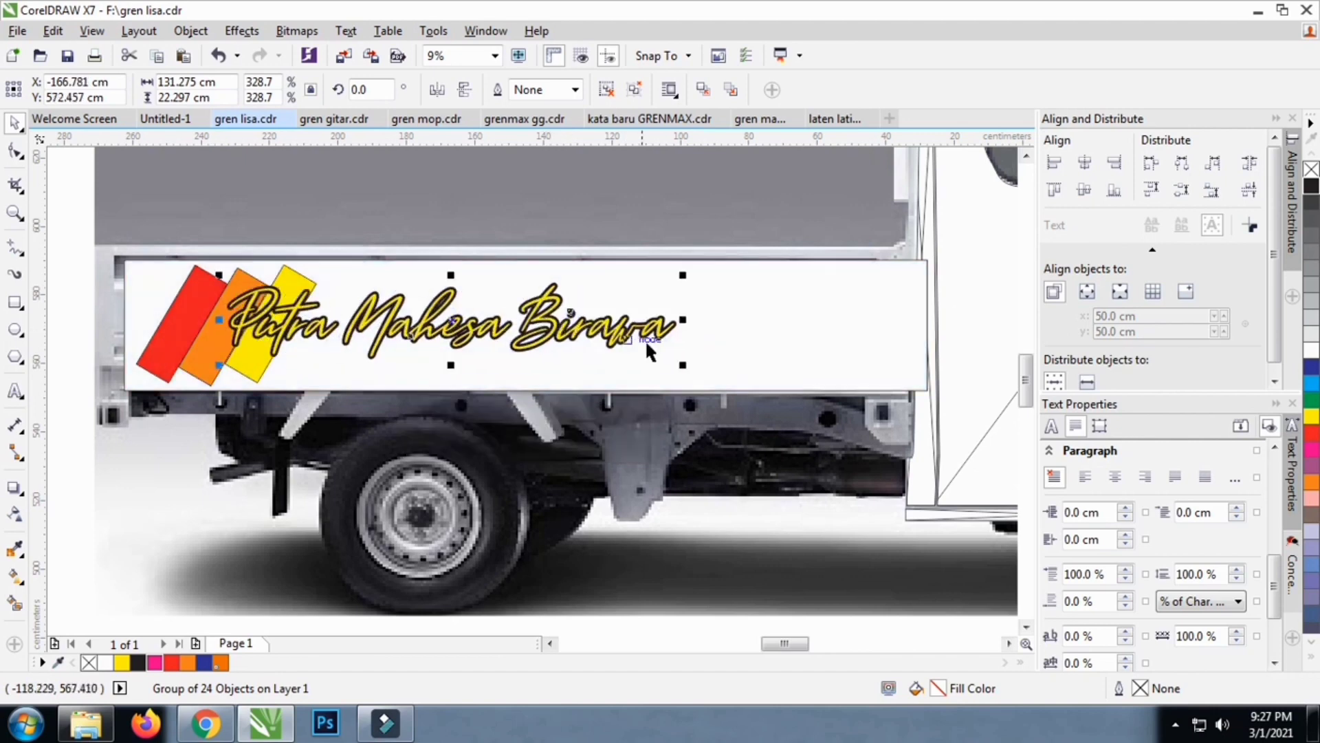
drag(681, 326, 715, 326)
scroll(531, 327, down, 4)
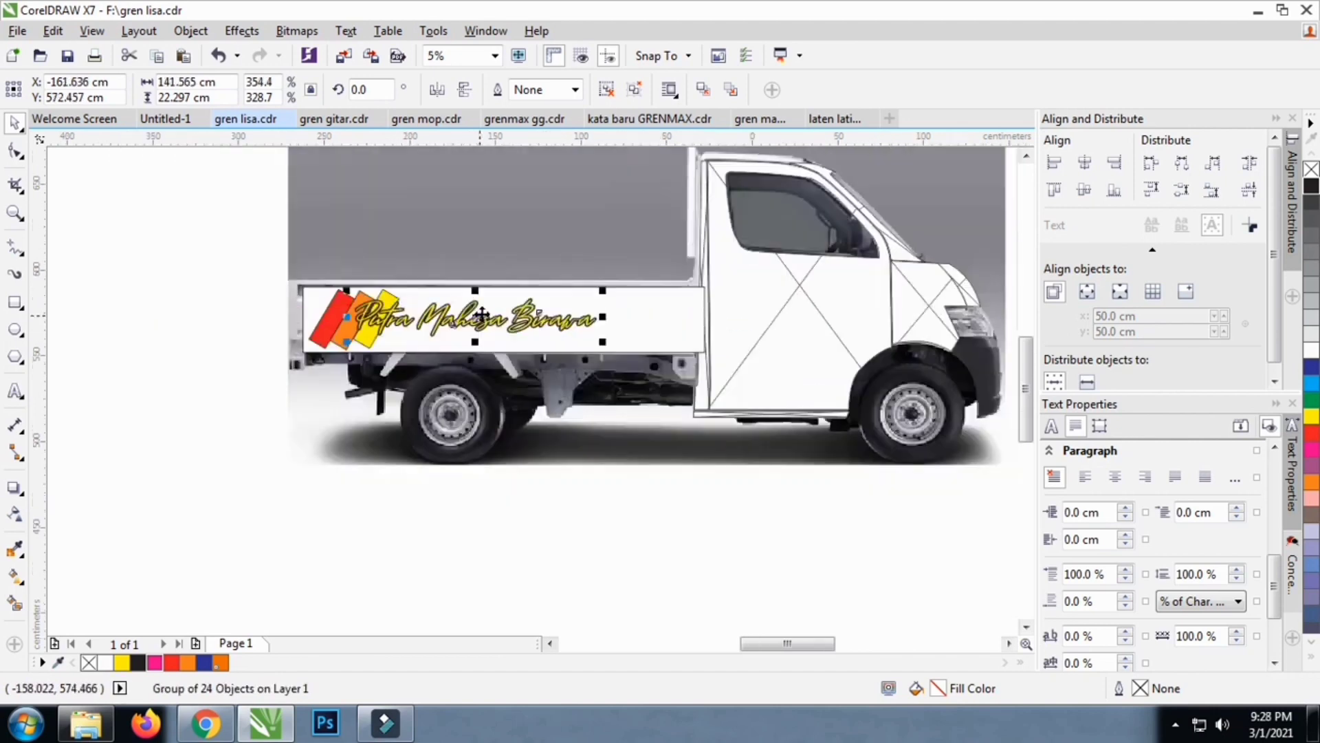
click(560, 463)
scroll(663, 313, up, 2)
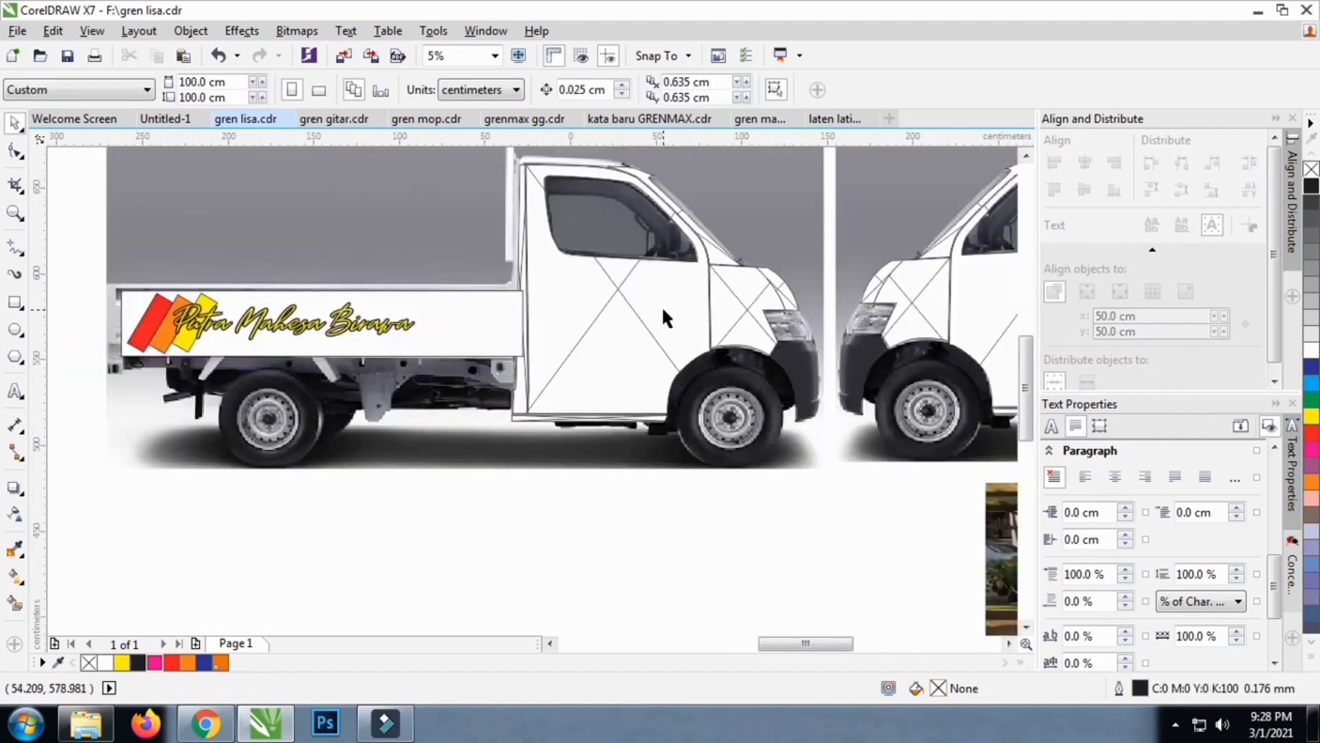
Extract a spare set of stripes from a duplicate of the side panel below the truck and delete the empty frame
scroll(567, 283, down, 2)
click(364, 303)
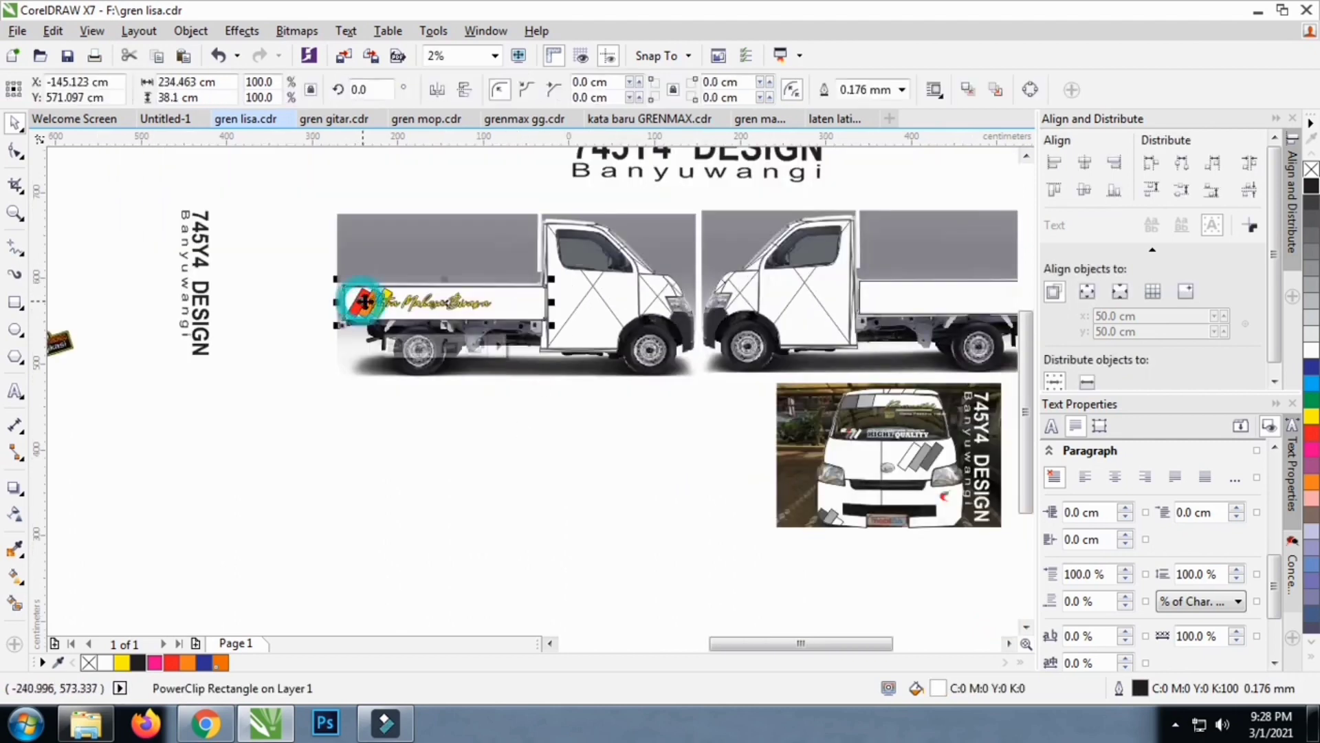
drag(369, 319, 406, 465)
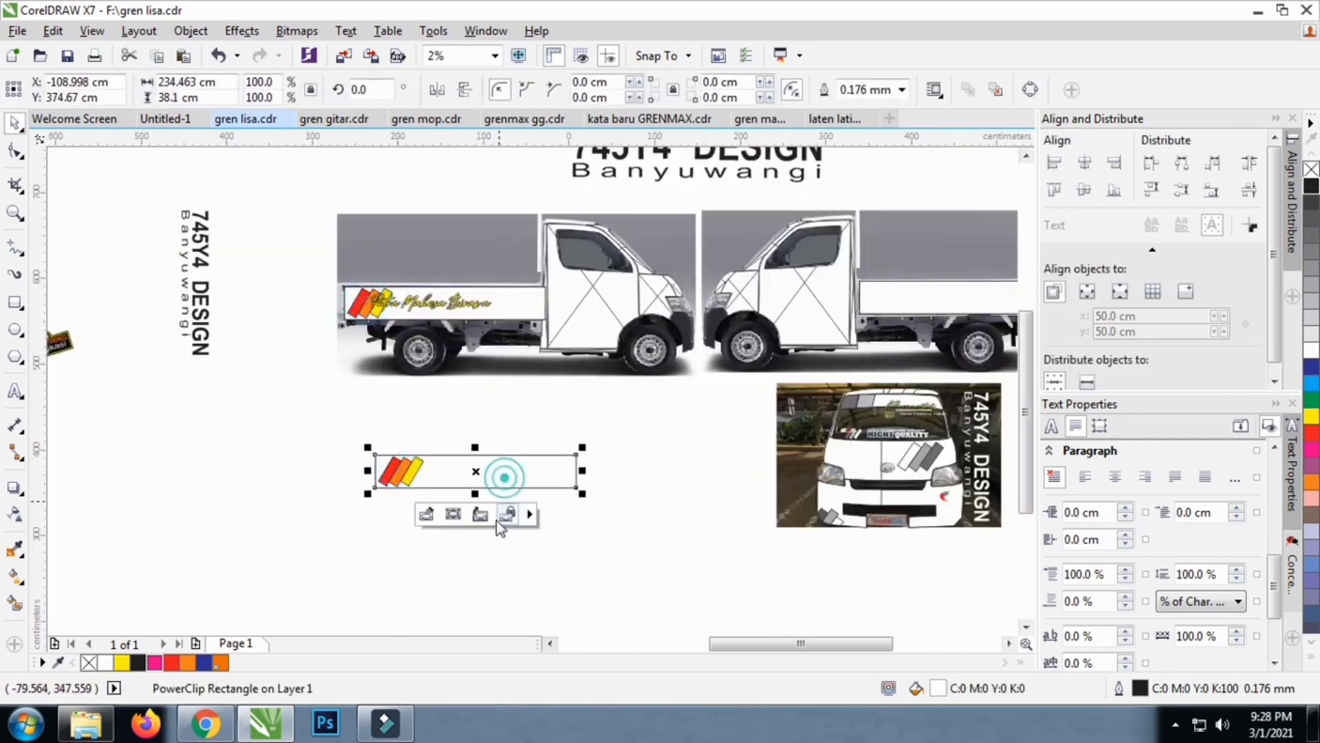
click(480, 514)
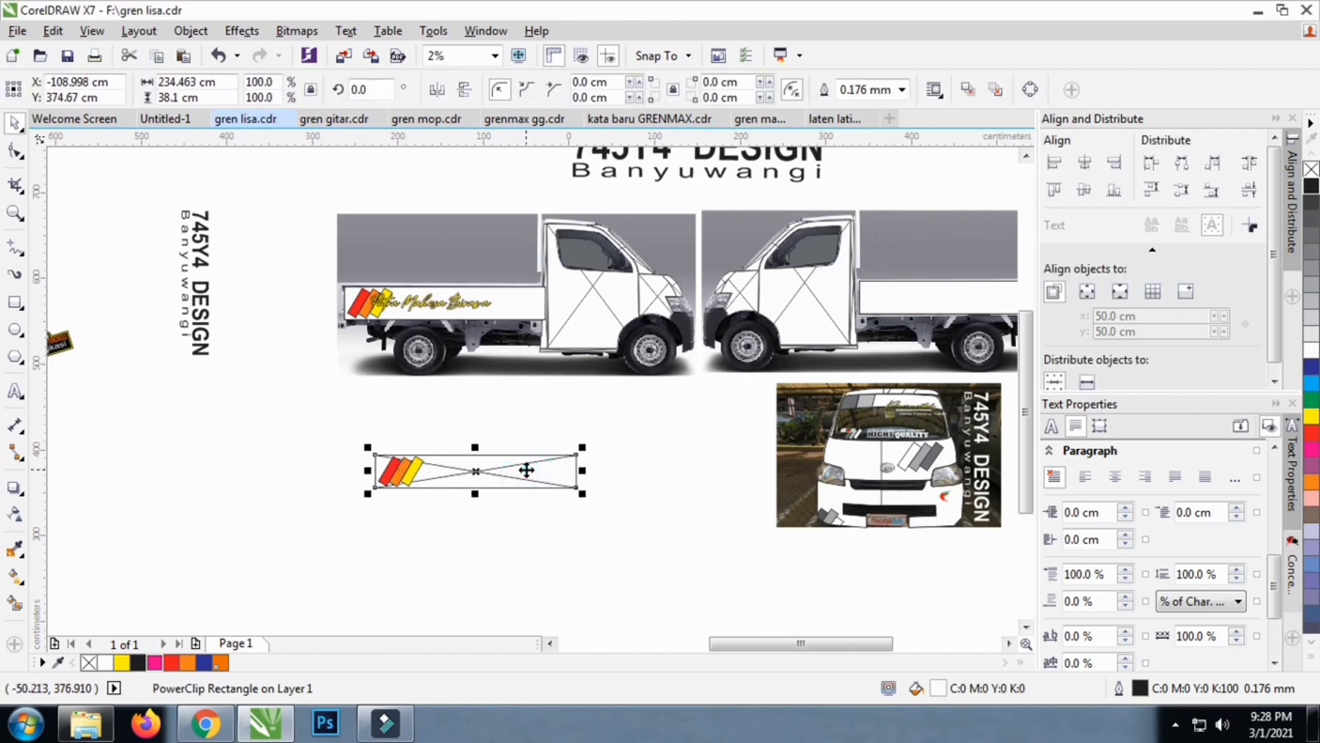
key(Delete)
Enlarge the extracted stripes and PowerClip them into the truck cab at the lower door
drag(351, 410, 481, 534)
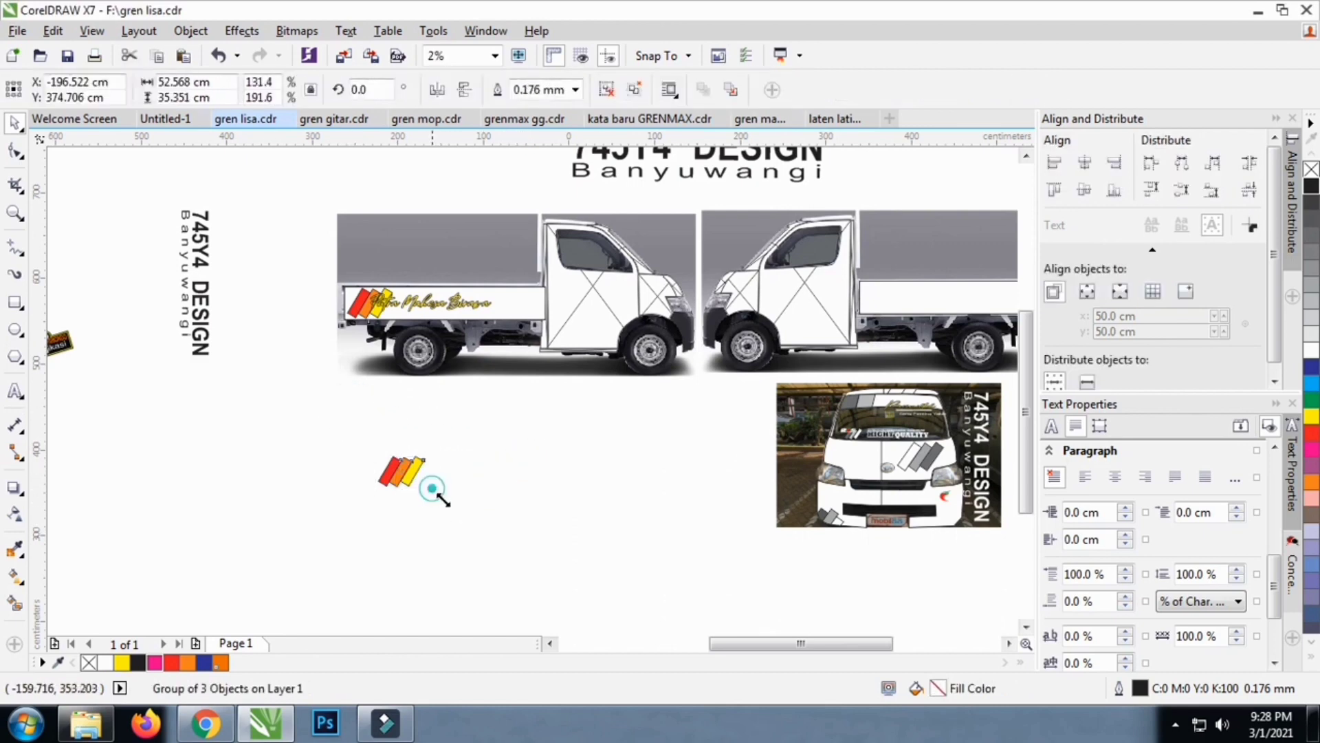
drag(432, 489, 479, 524)
drag(486, 457, 595, 336)
scroll(581, 301, up, 2)
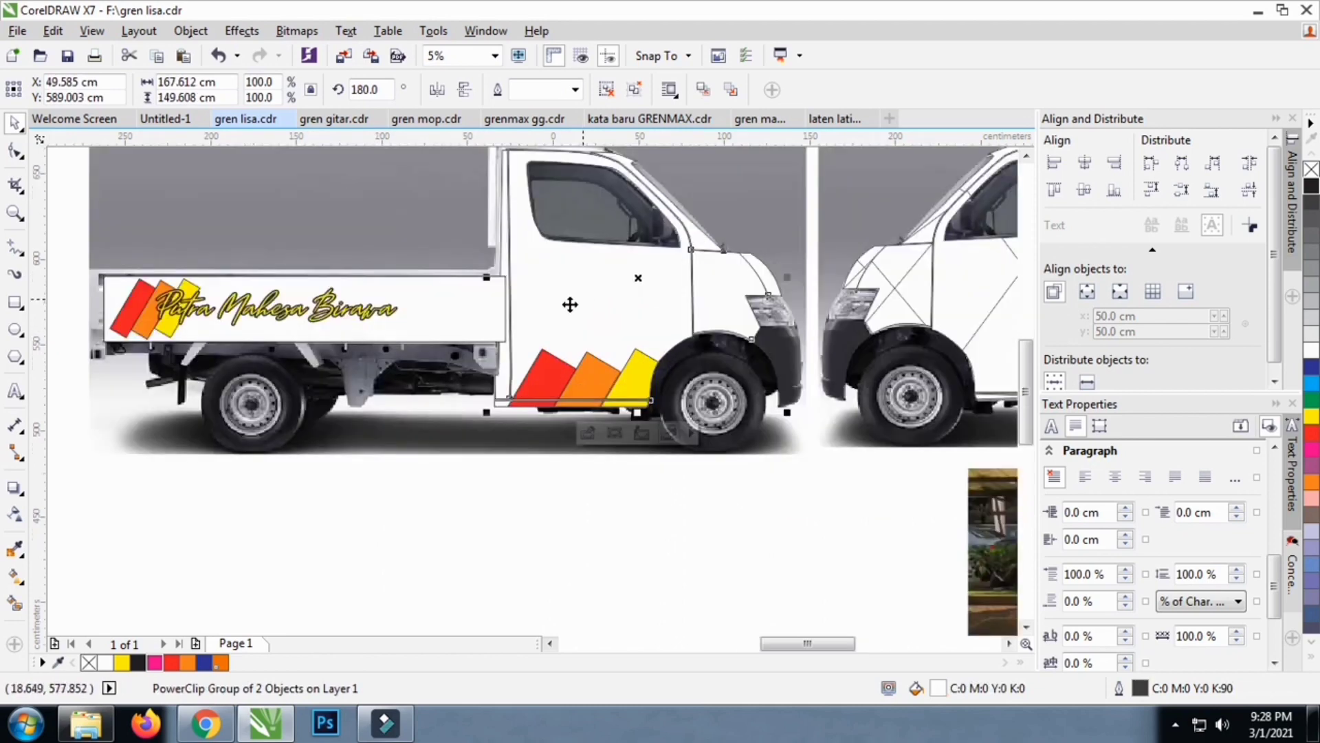
Edit the cab's PowerClip contents, scaling the stripes to about 82 by 55 cm and centring them low on the door
click(586, 447)
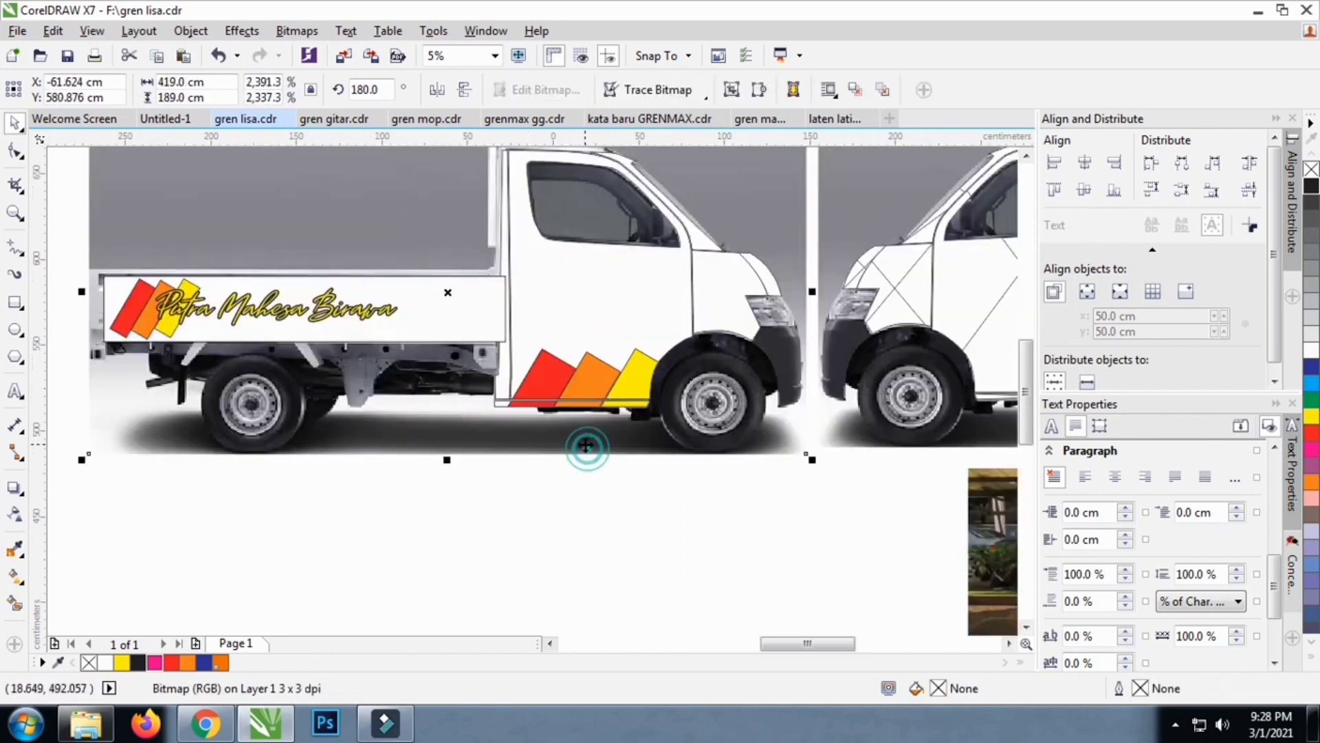
click(610, 387)
click(587, 435)
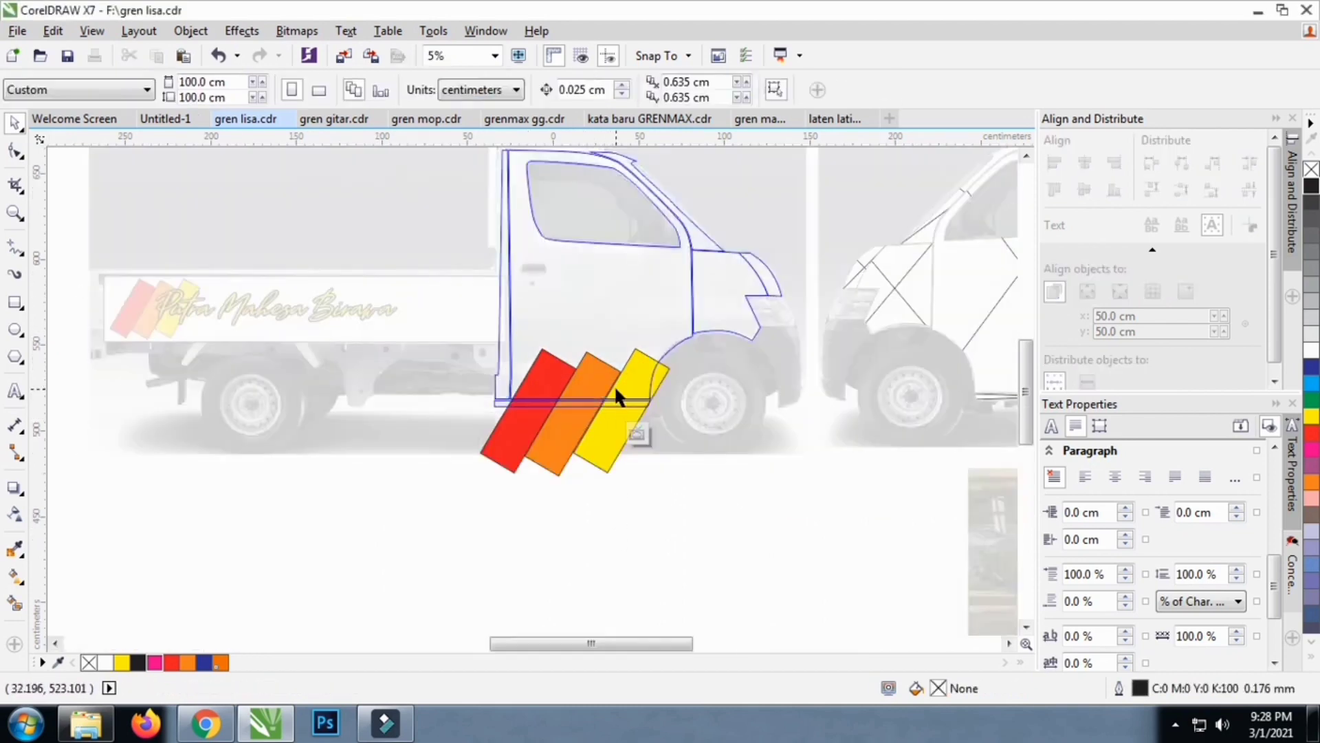
drag(677, 483, 640, 458)
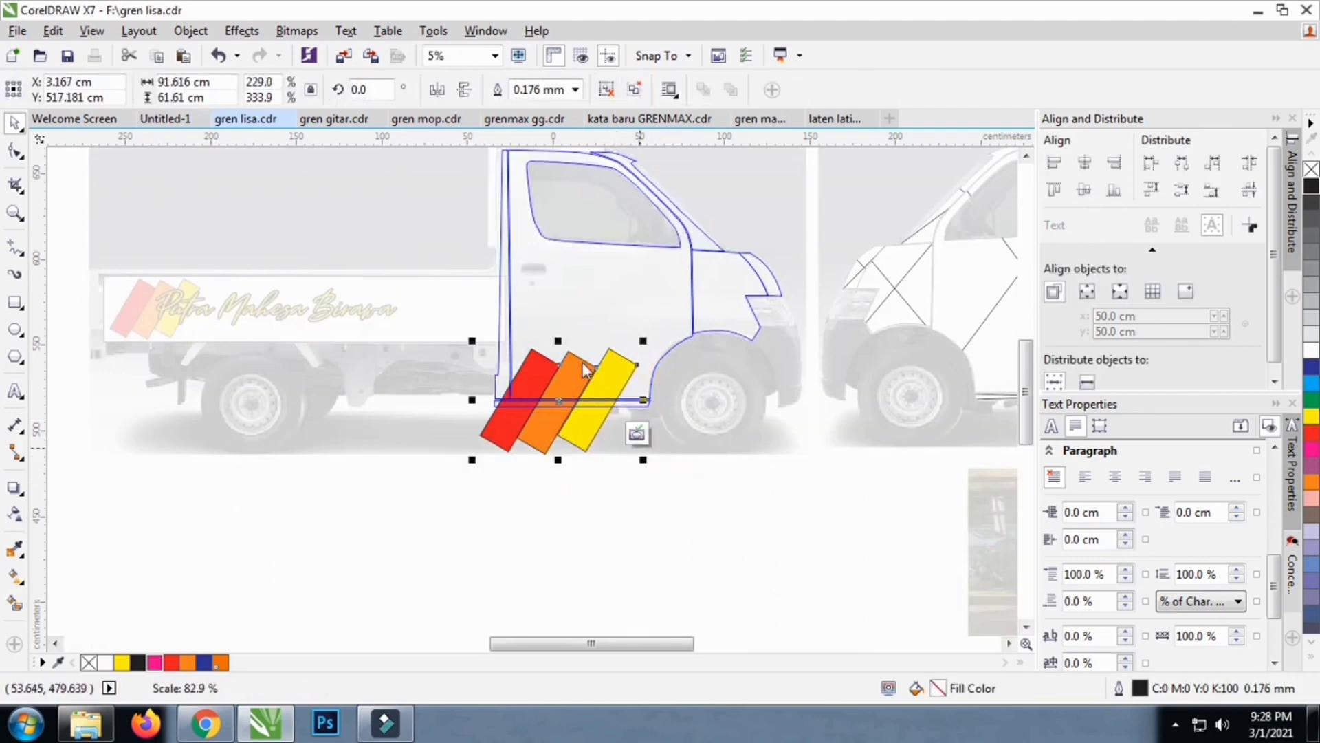
scroll(588, 345, up, 2)
drag(605, 379, 623, 379)
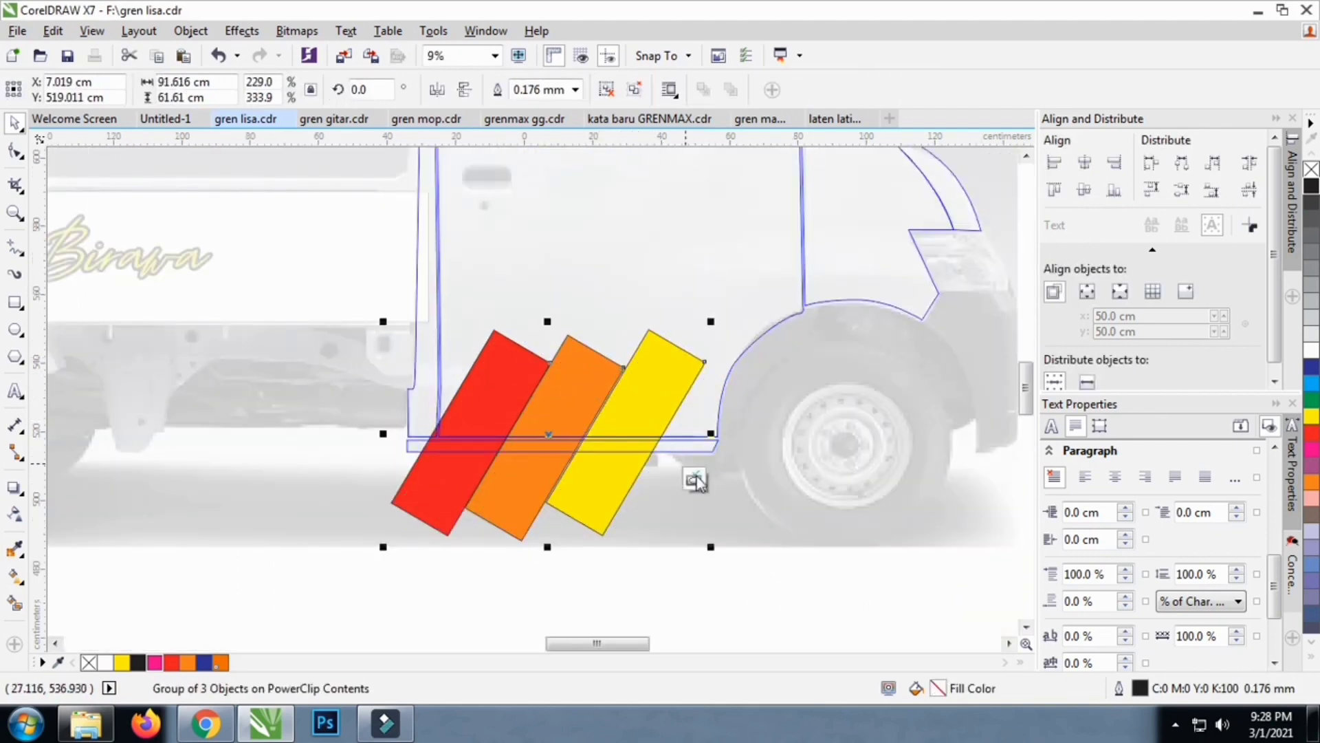
drag(710, 544, 687, 518)
drag(592, 421, 624, 427)
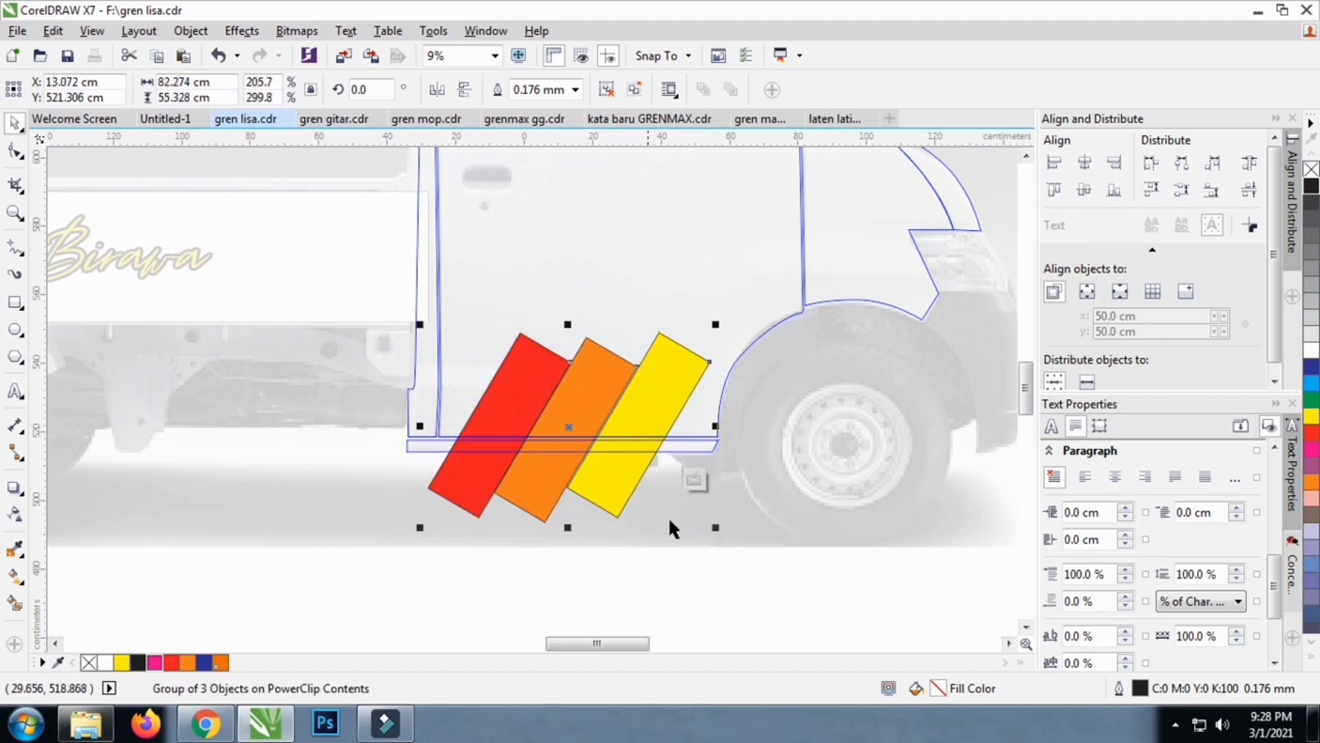
click(695, 479)
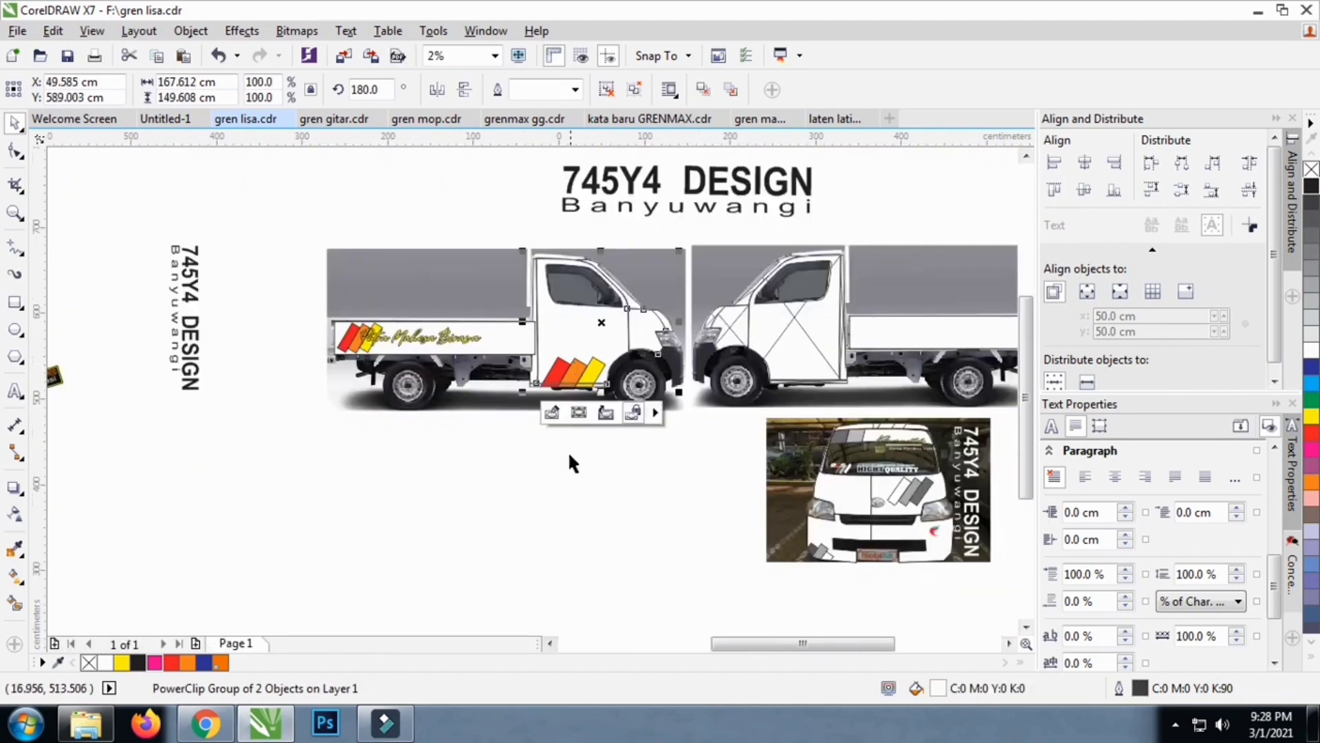
click(568, 497)
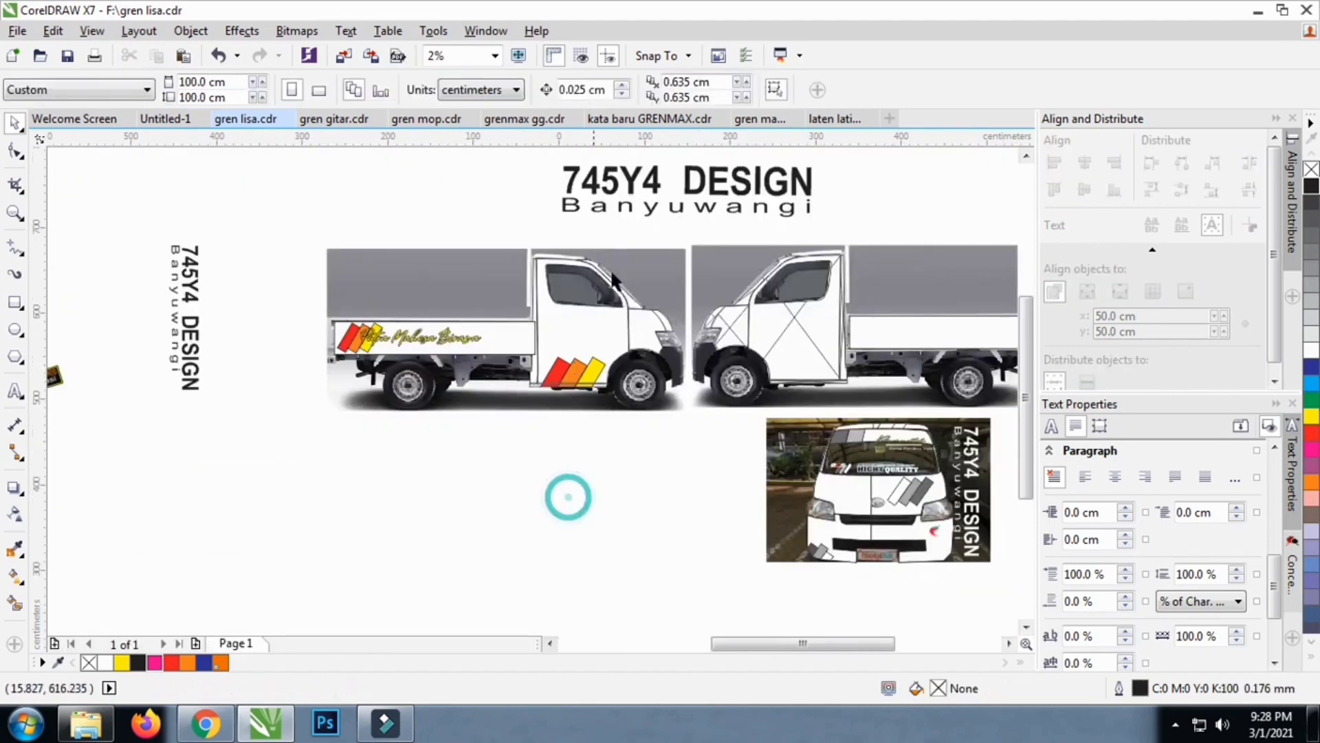
Copy the "Banyuwangi" text from the page heading onto the truck's side panel
click(627, 210)
click(516, 186)
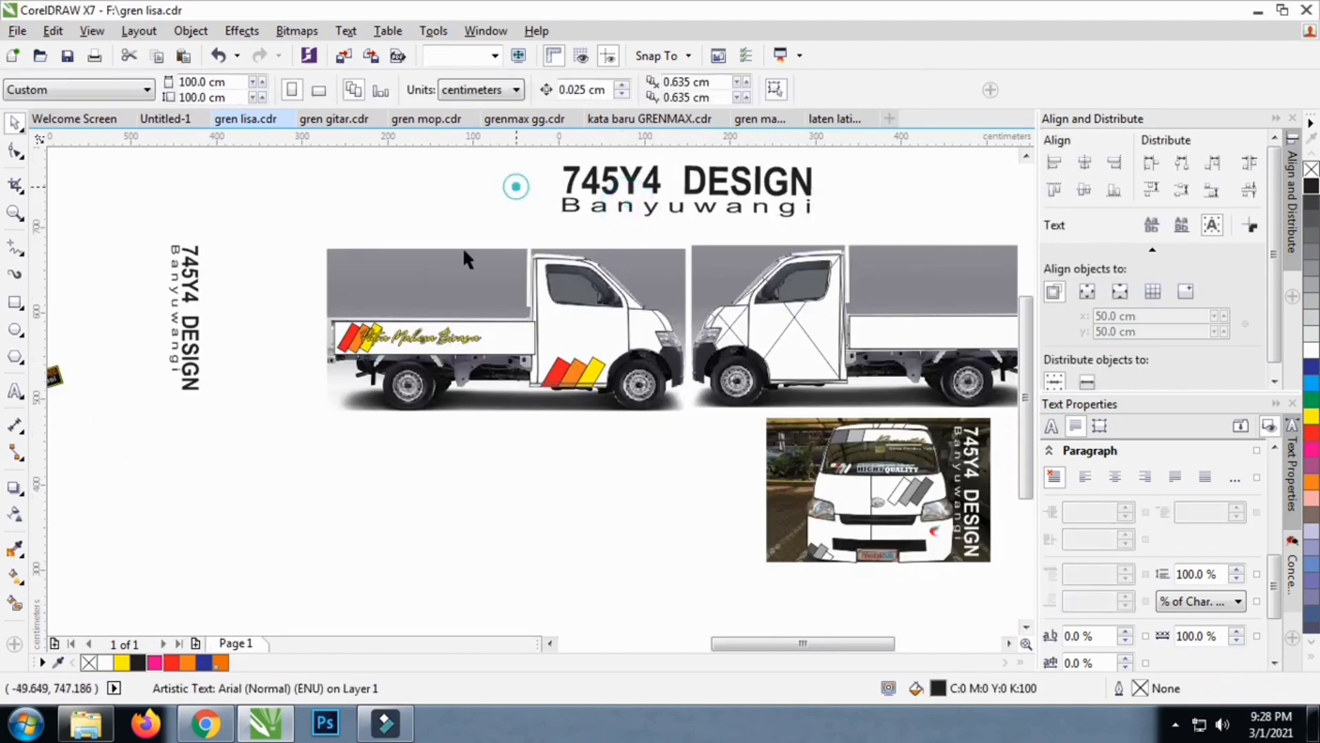
click(650, 215)
drag(648, 209, 414, 336)
right_click(415, 336)
scroll(451, 335, up, 1)
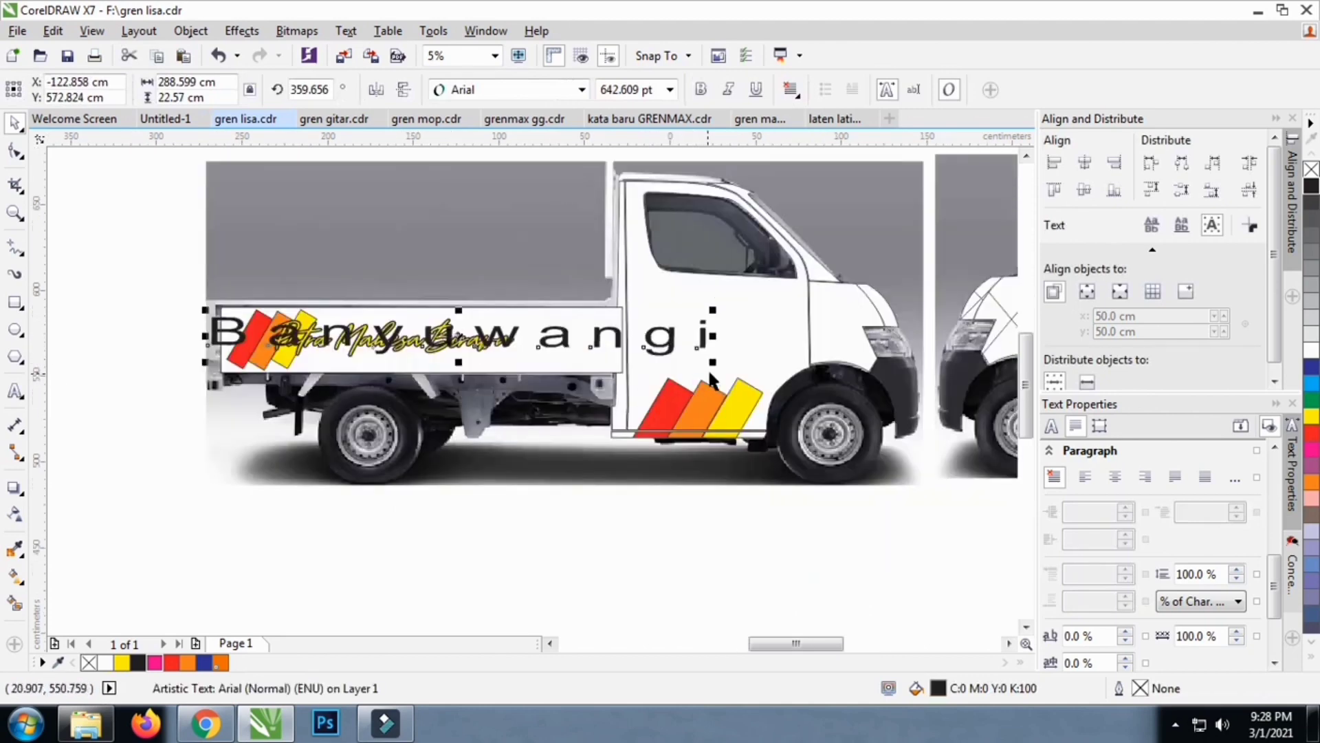
Shrink the copied "Banyuwangi" text to about 66 cm wide and 5.2 cm high and place it beneath the name lettering
drag(713, 361, 423, 365)
scroll(349, 334, up, 1)
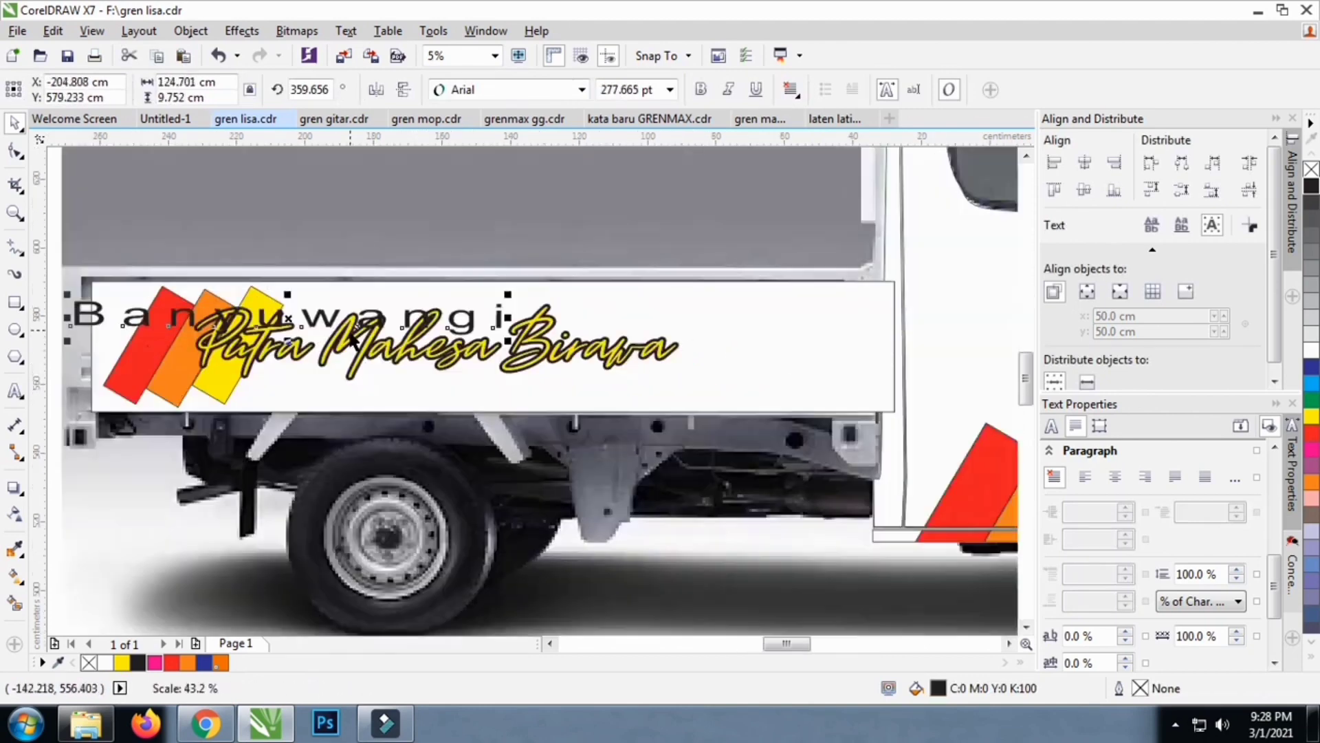
drag(375, 314, 519, 383)
drag(639, 412, 430, 377)
scroll(424, 396, up, 1)
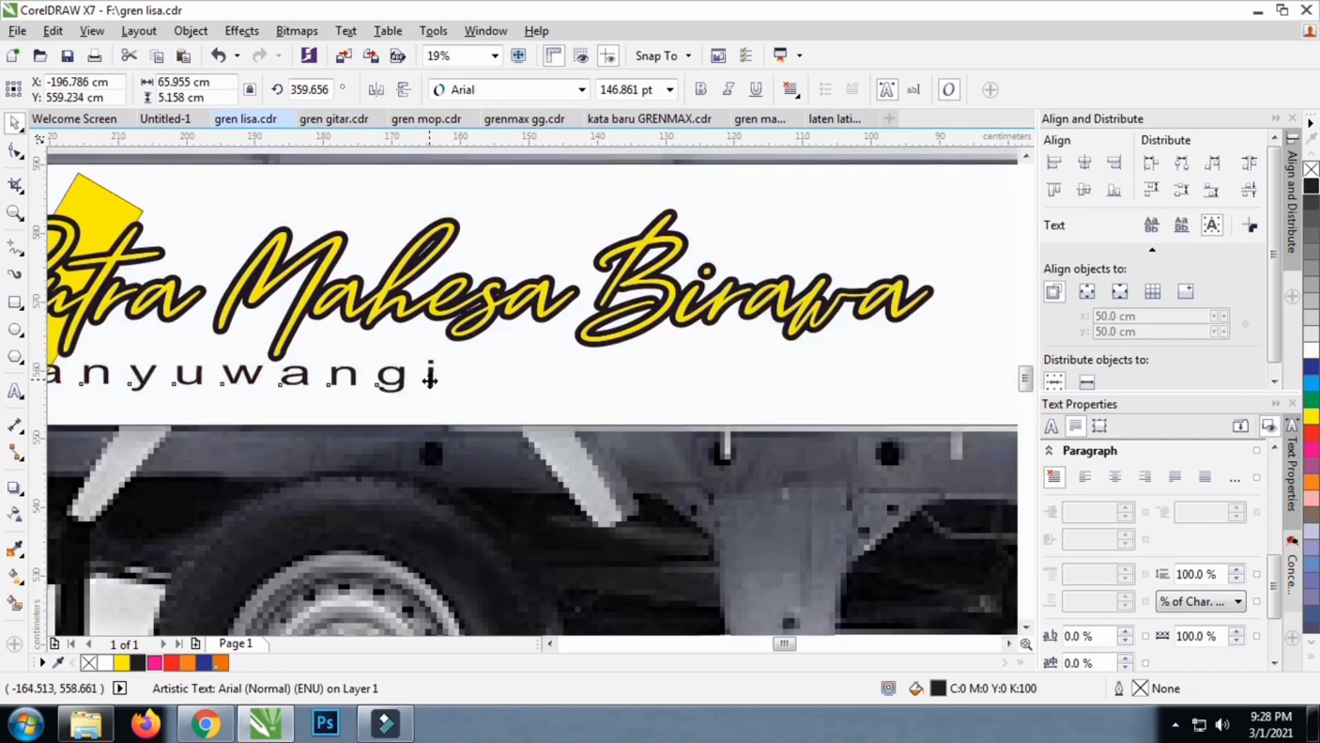
Append "Punya cerita" to the "Banyuwangi" line beneath the name lettering on the side panel
click(16, 391)
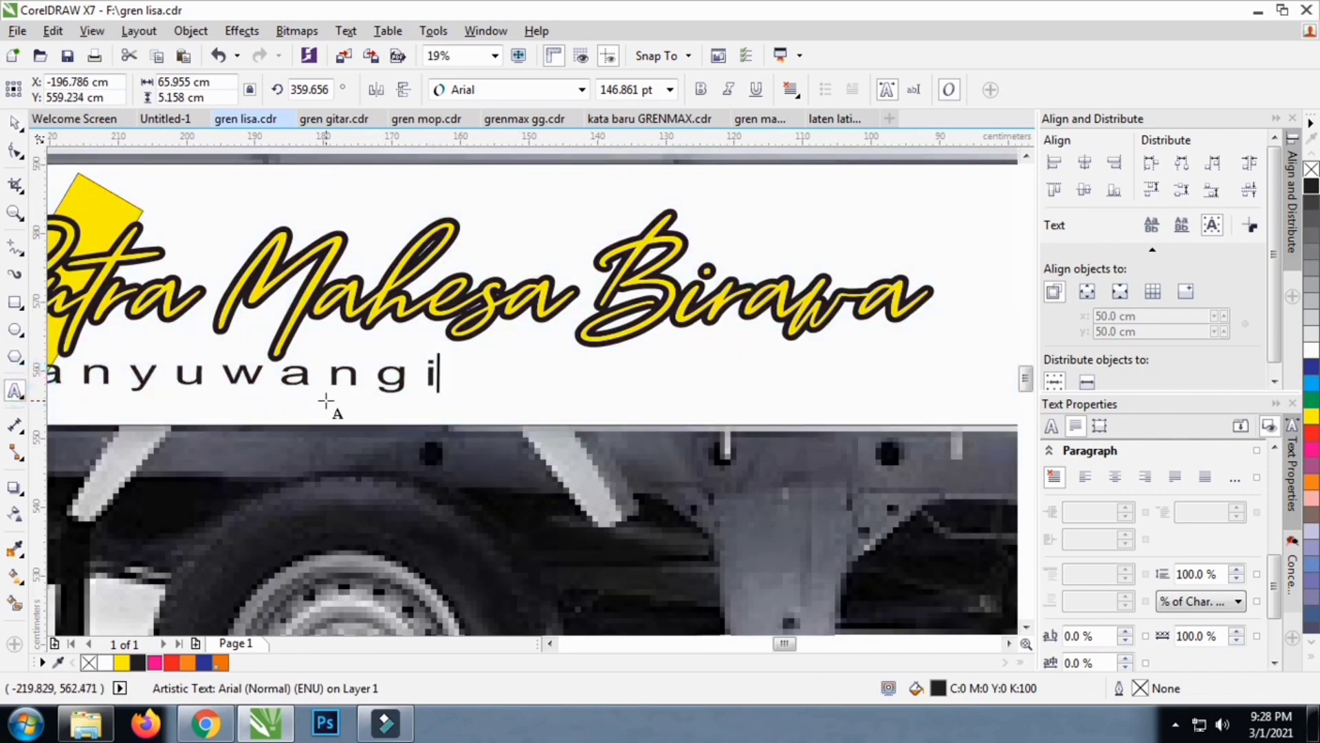
text(b)
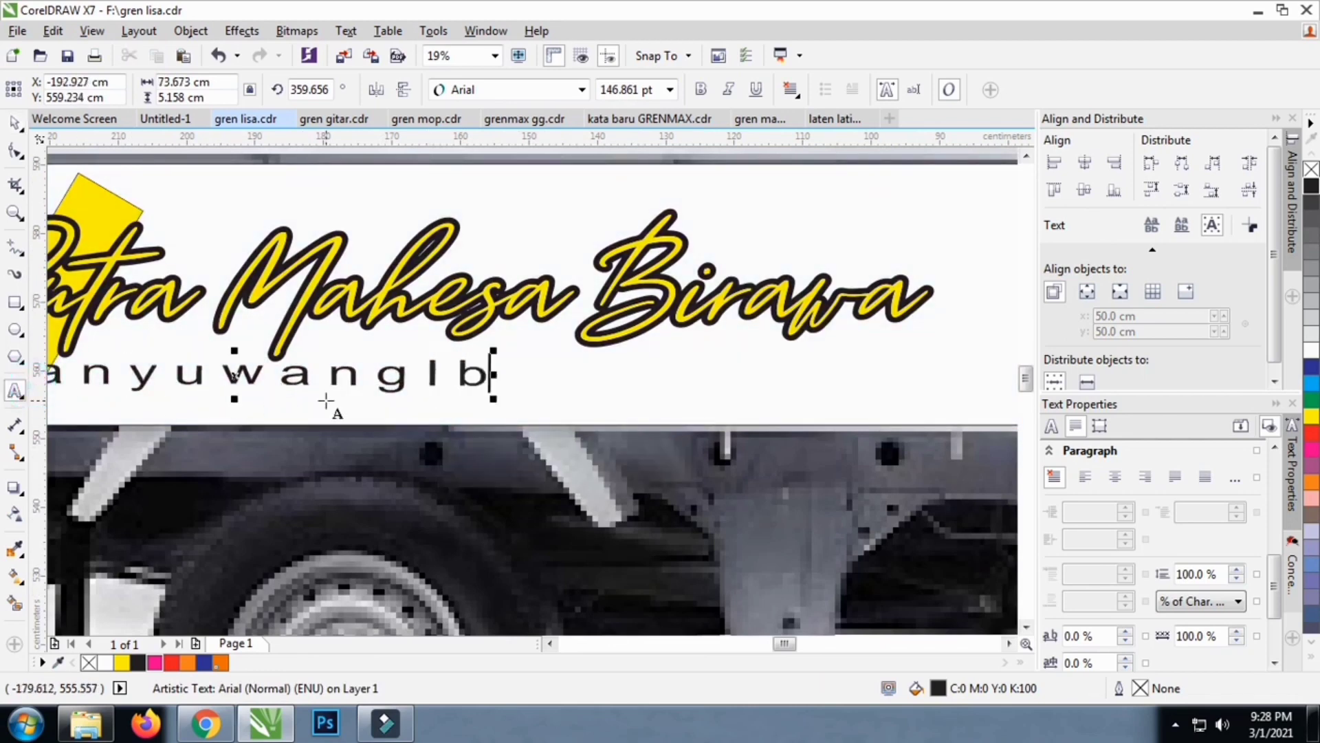
key(BackSpace)
text(p)
key(BackSpace)
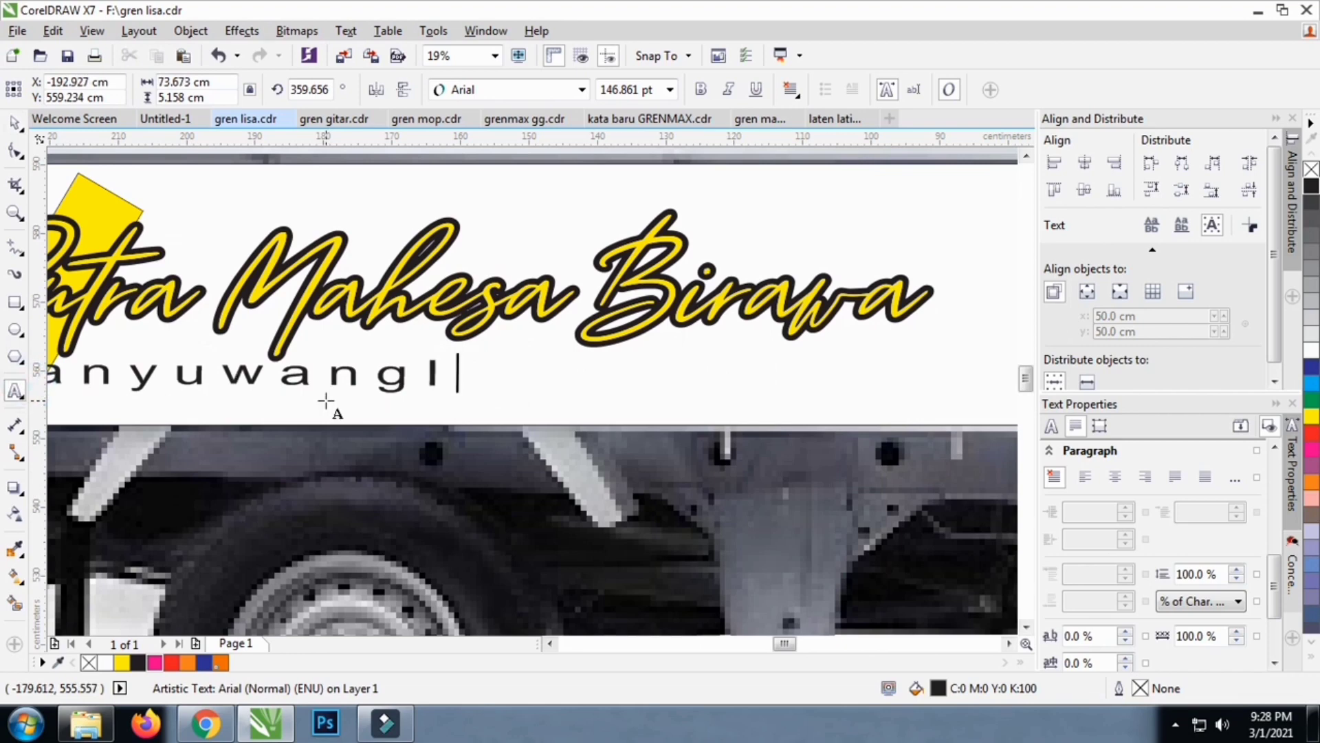
text(p)
key(BackSpace)
key(BackSpace)
text(i )
text(P)
text(un)
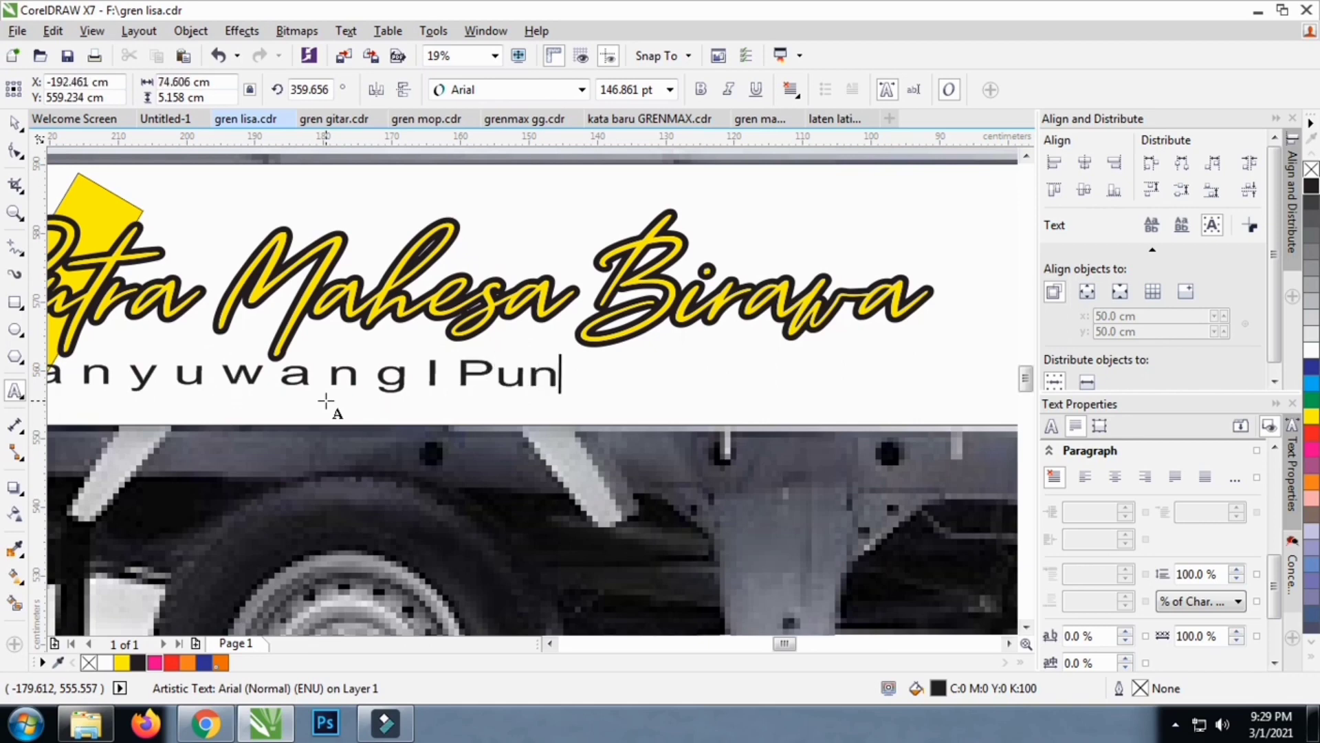
text(ya)
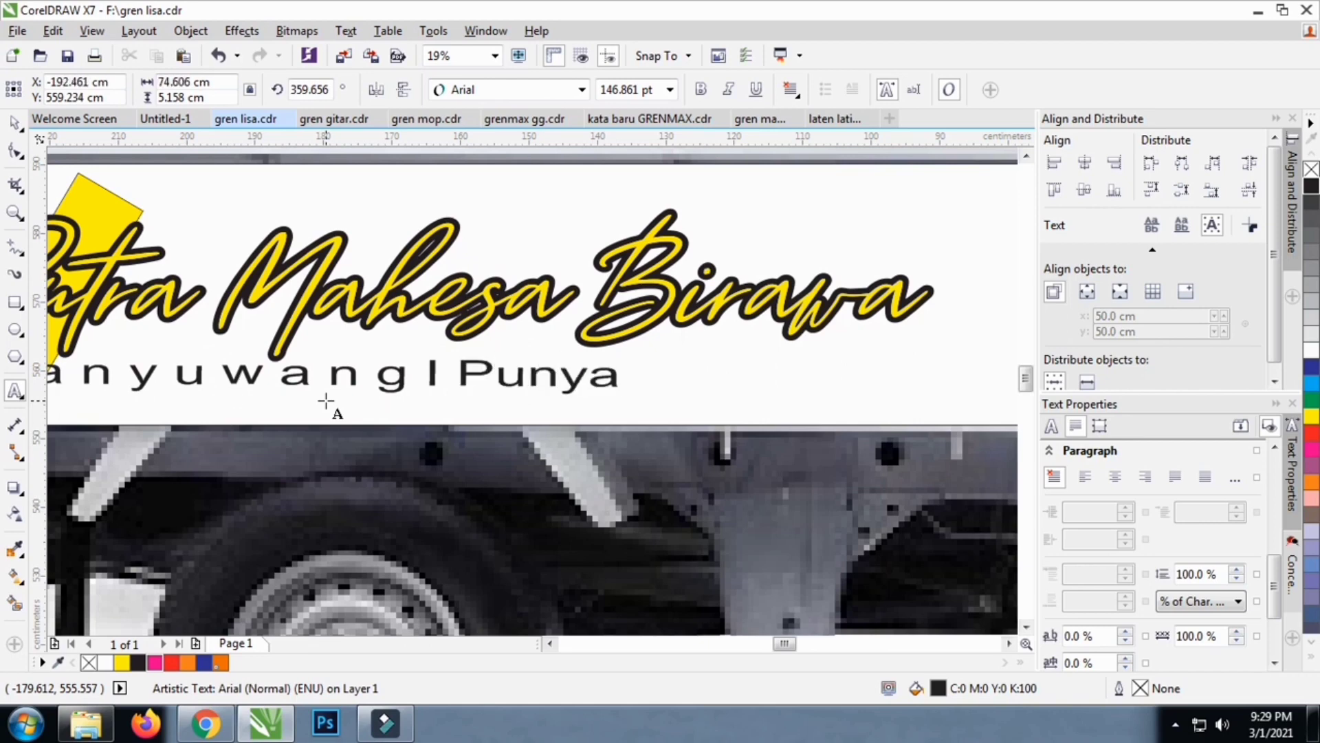
text( ceri)
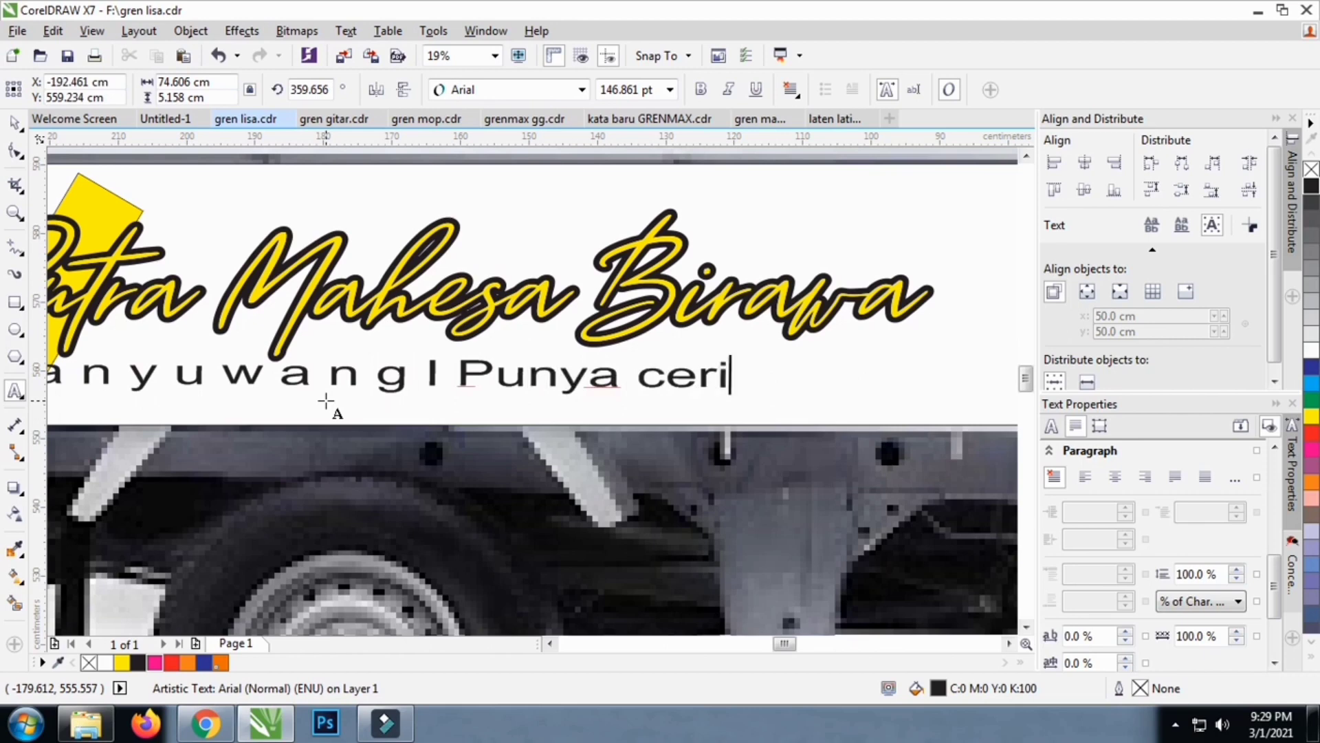
text(tr)
text(a)
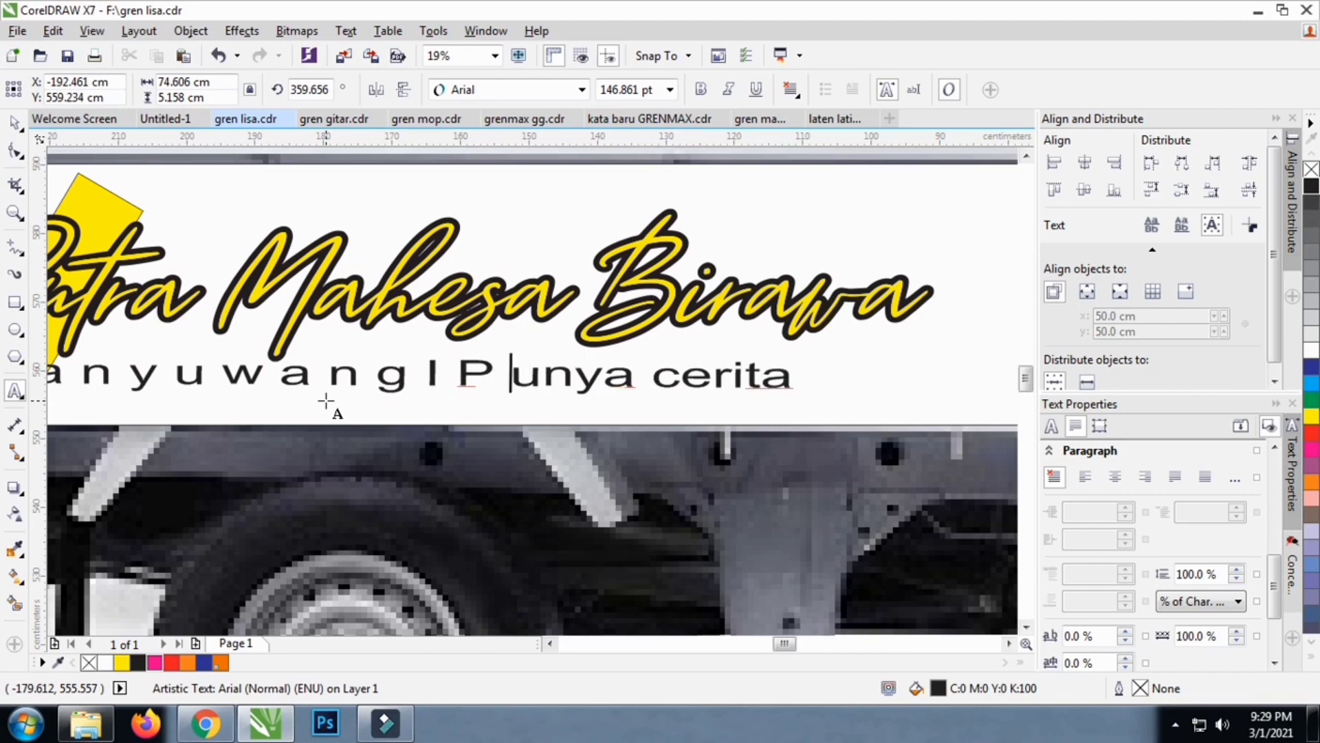
Insert spaces between the letters of "Punya cerita" to match the wide spacing of "Banyuwangi", and finish editing the line
key(Right)
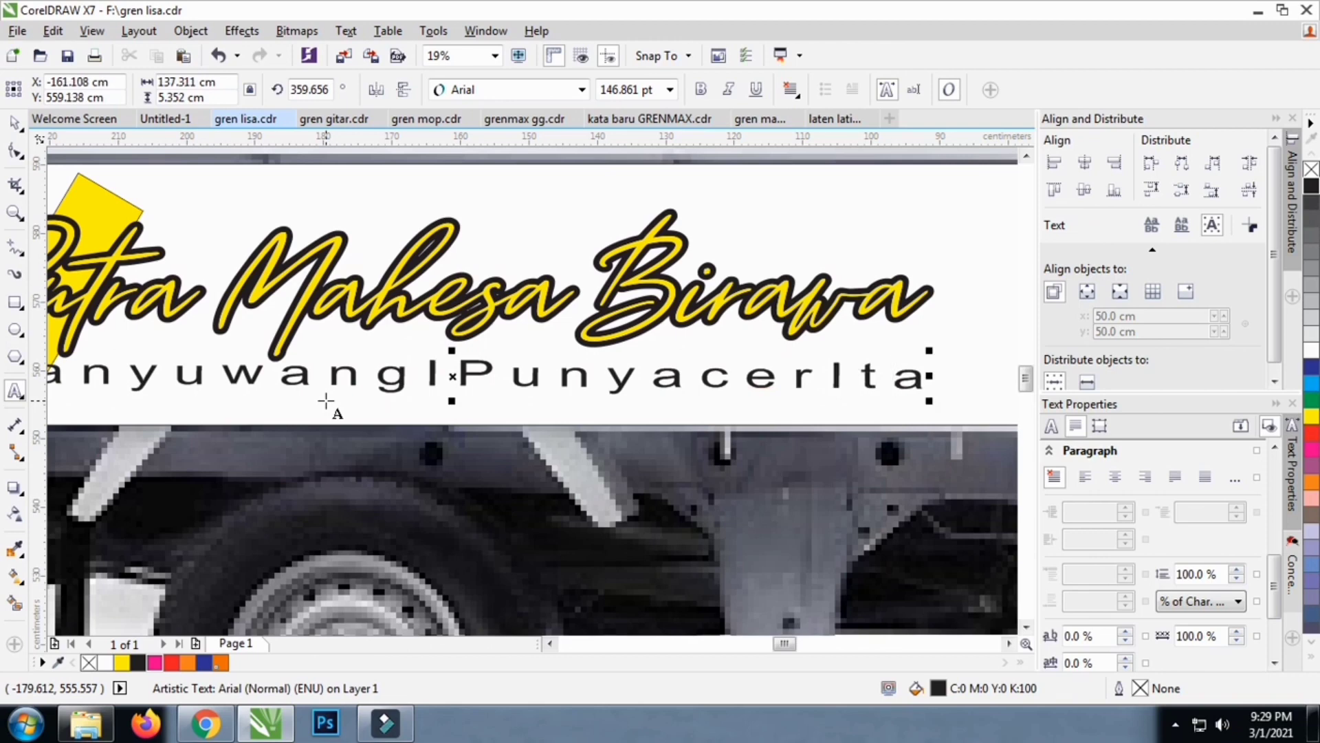
scroll(273, 377, down, 2)
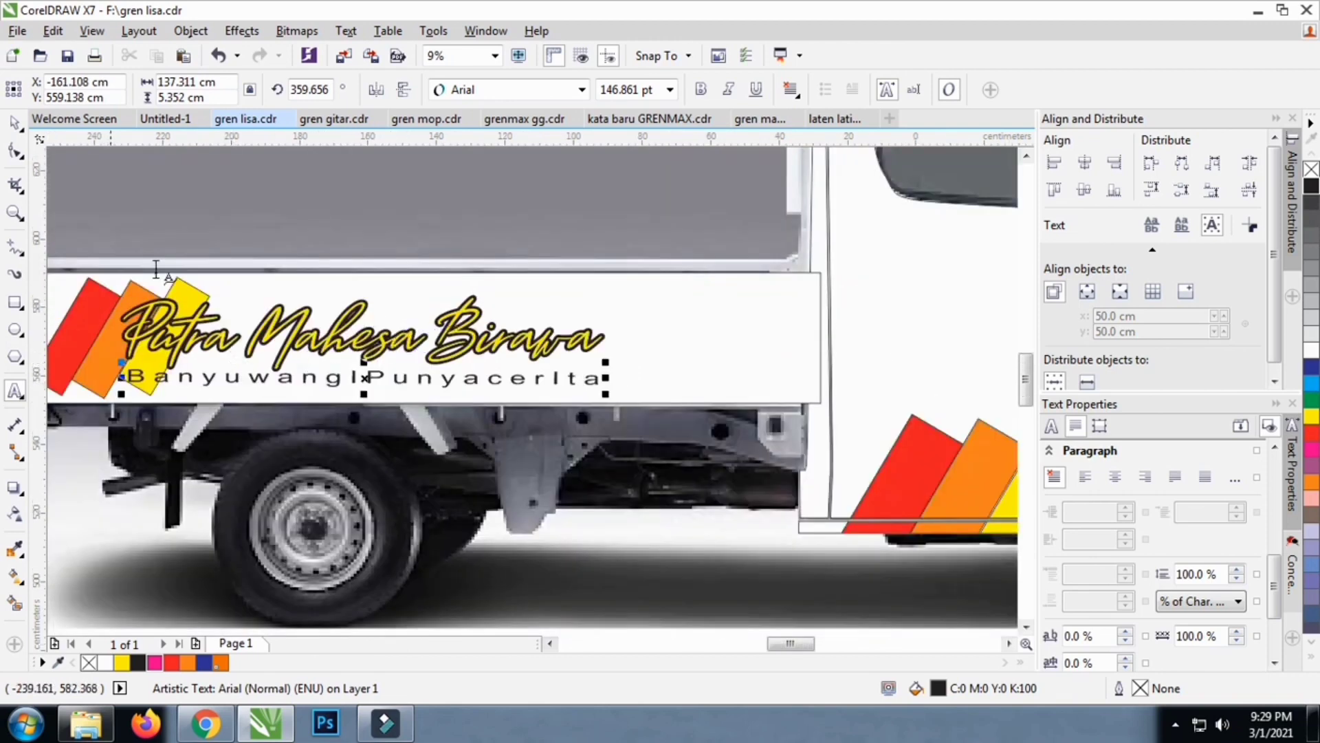
click(17, 125)
scroll(470, 505, down, 2)
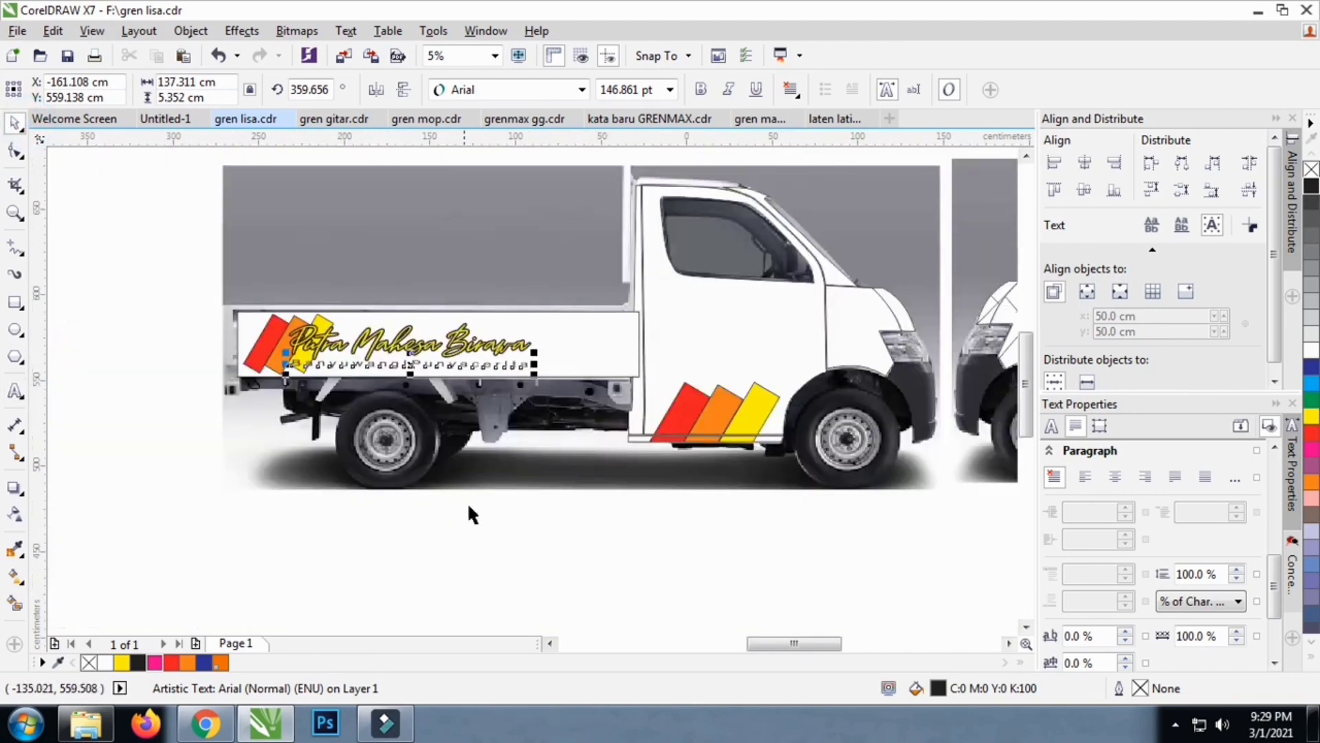
click(480, 534)
Add artistic text with the first and last words of the name lettering below the truck, enlarged to about 128 by 18 cm
scroll(481, 533, down, 1)
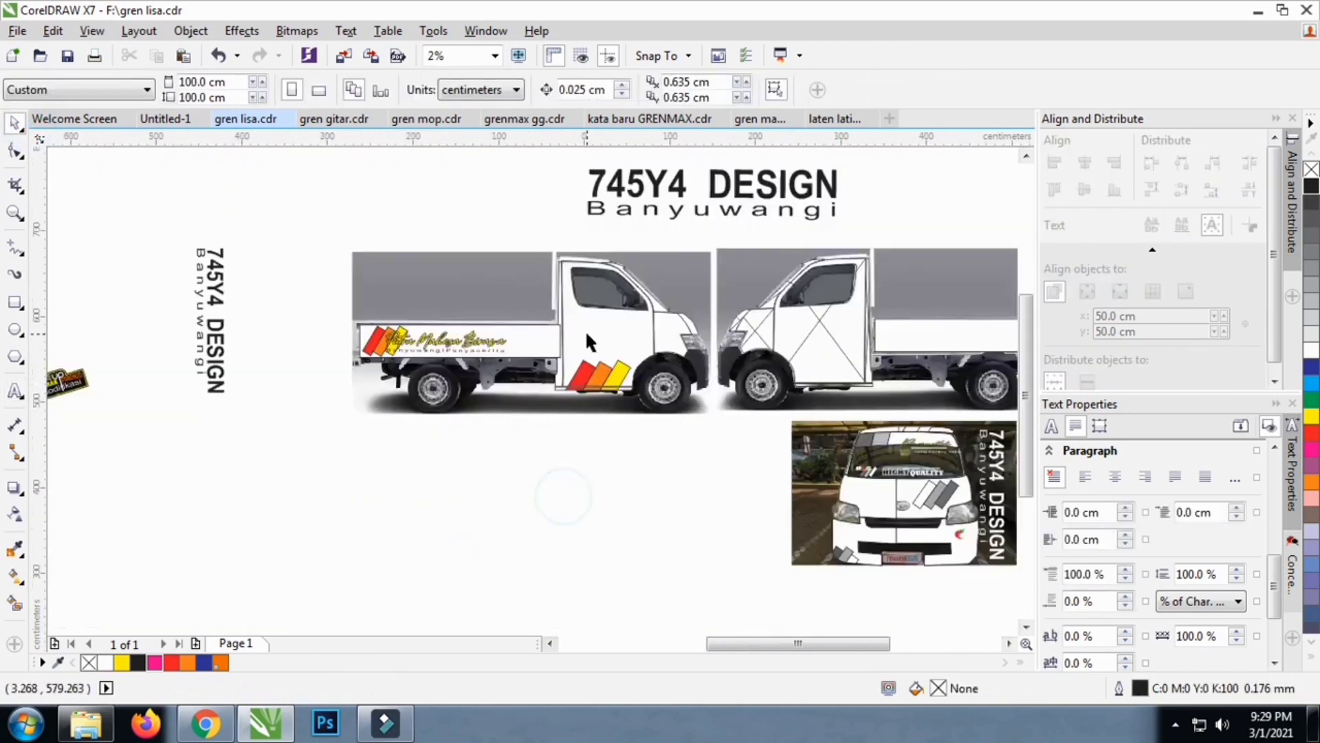
scroll(629, 352, up, 1)
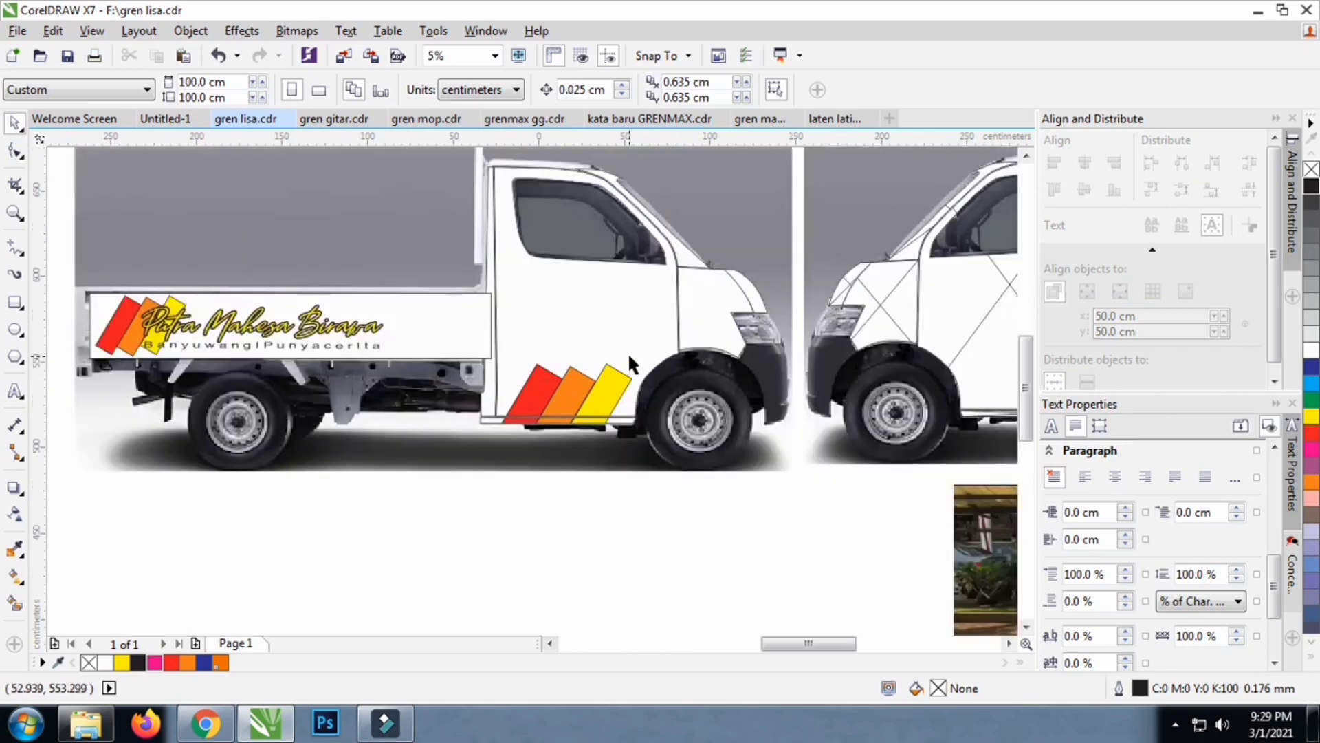
scroll(443, 315, down, 1)
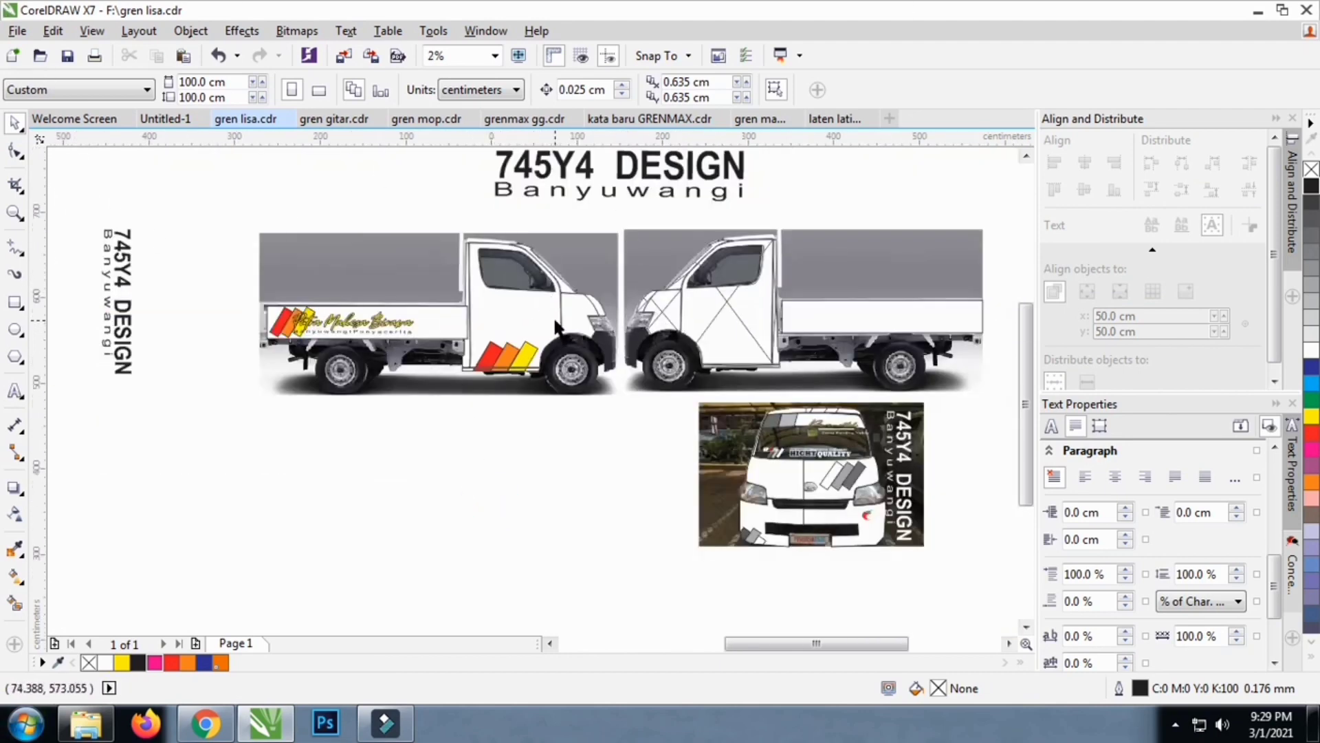
scroll(525, 344, up, 2)
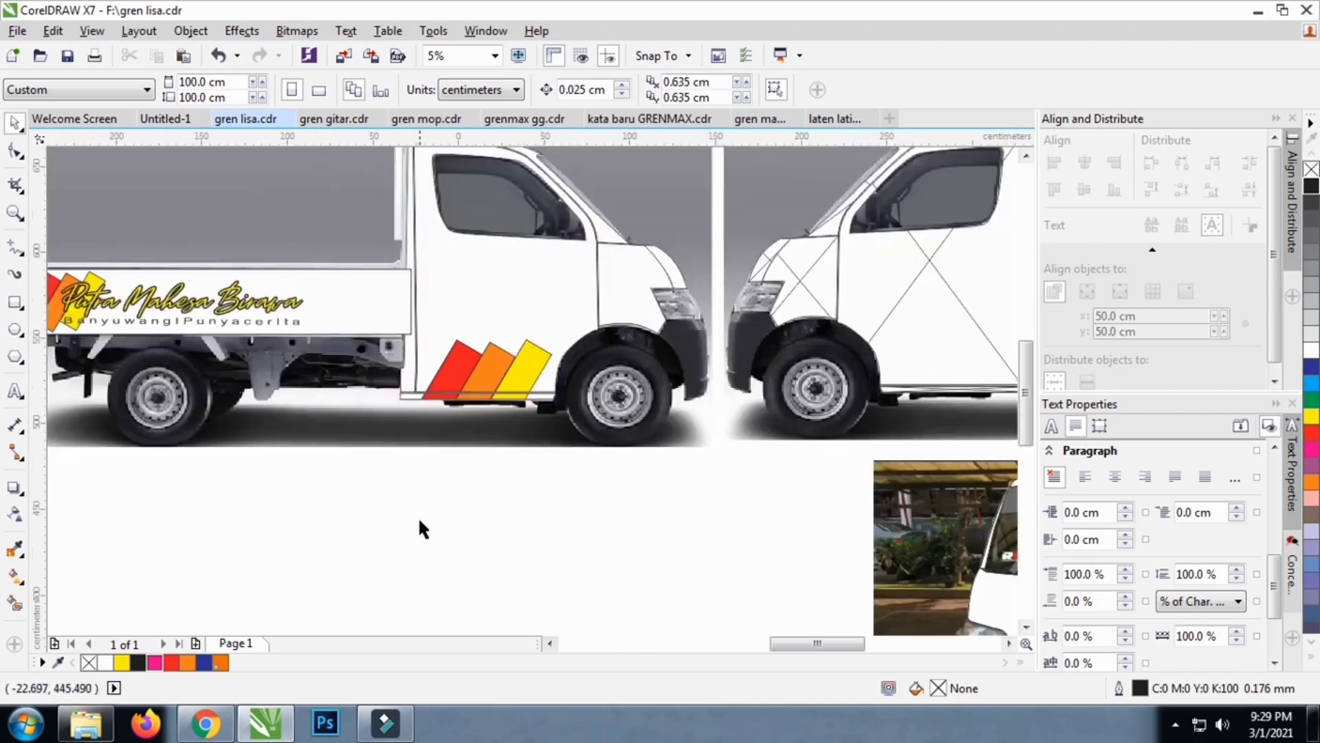
click(16, 392)
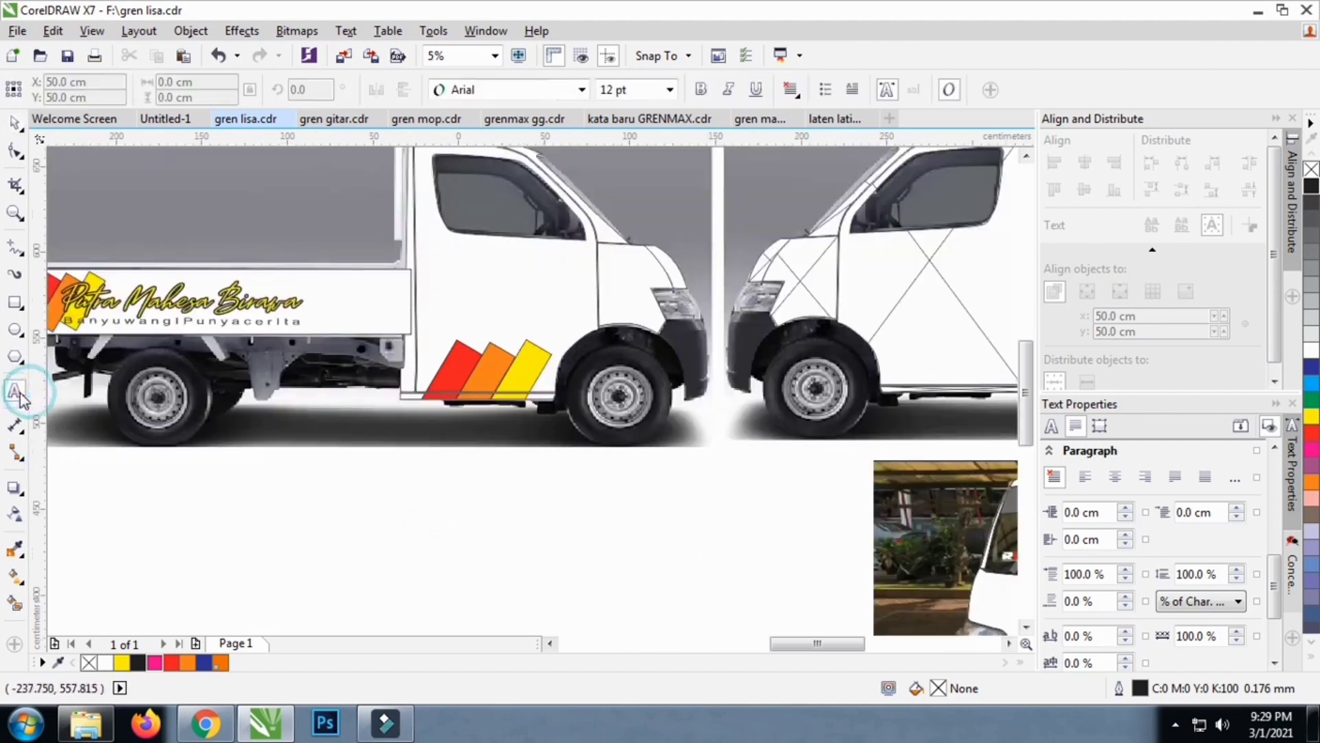
click(297, 505)
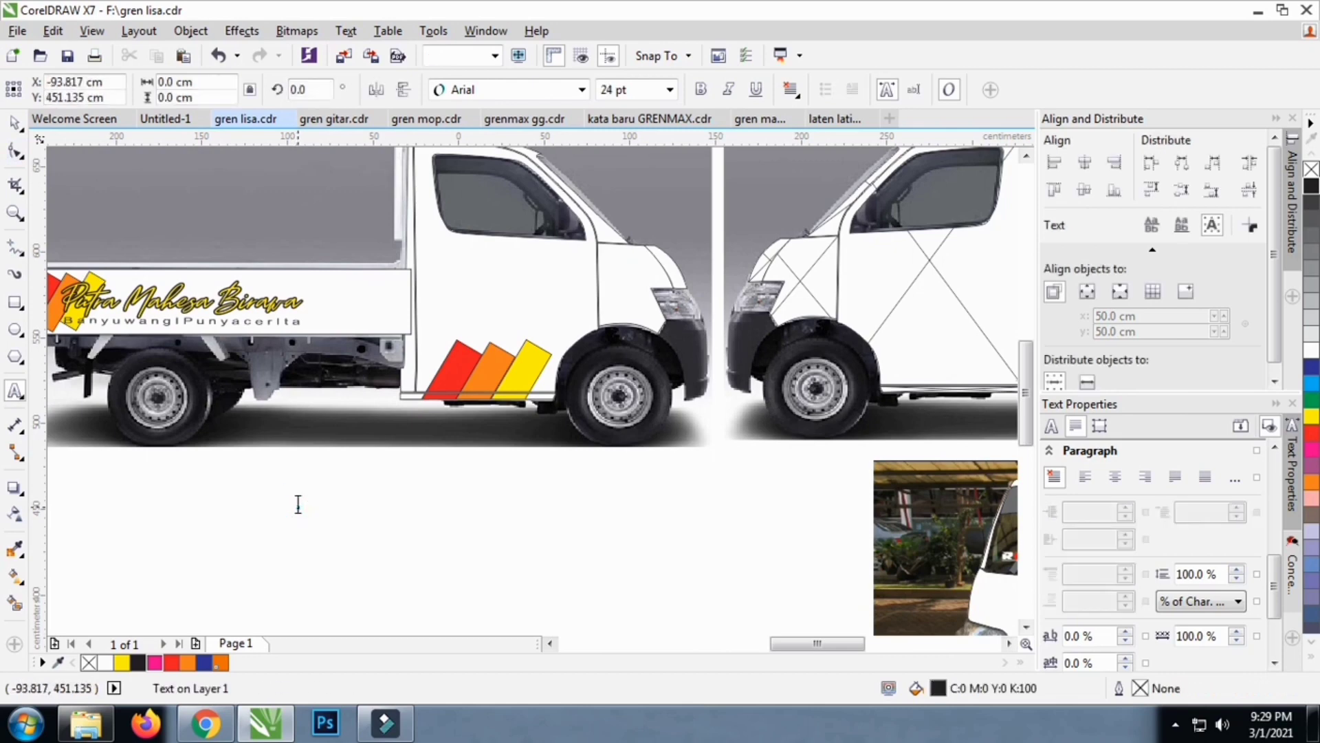
key(Escape)
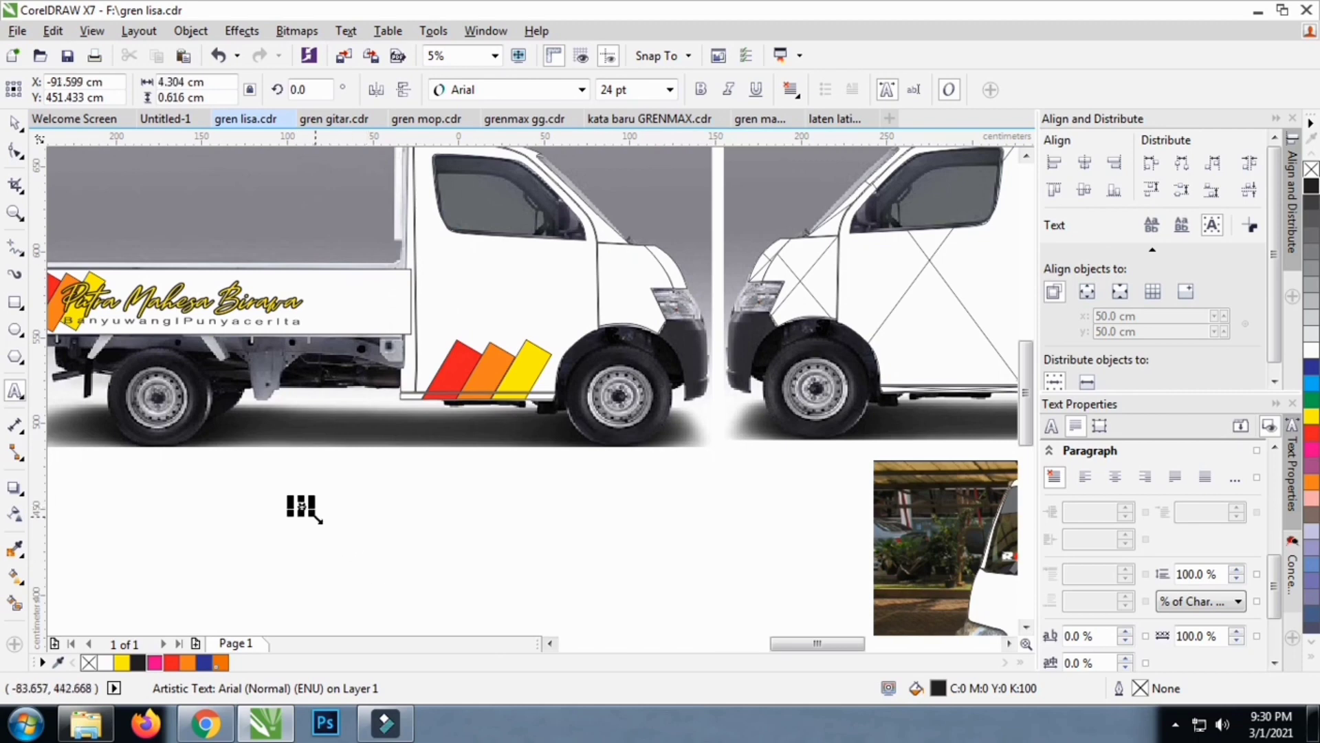
drag(314, 516, 513, 600)
scroll(380, 550, up, 1)
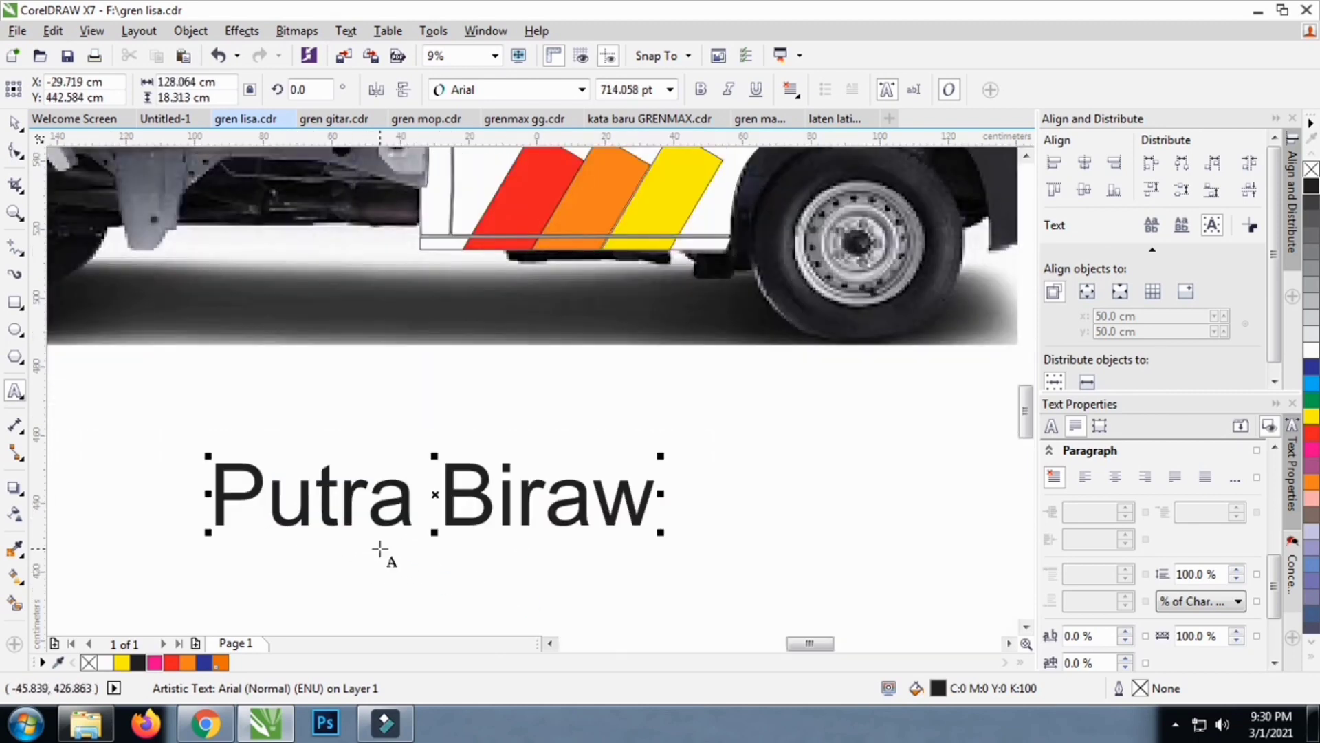
Rewrite the two-word name text below the truck entirely in capital letters, including its missing final letter
key(BackSpace)
key(BackSpace)
key(BackSpace)
key(BackSpace)
key(BackSpace)
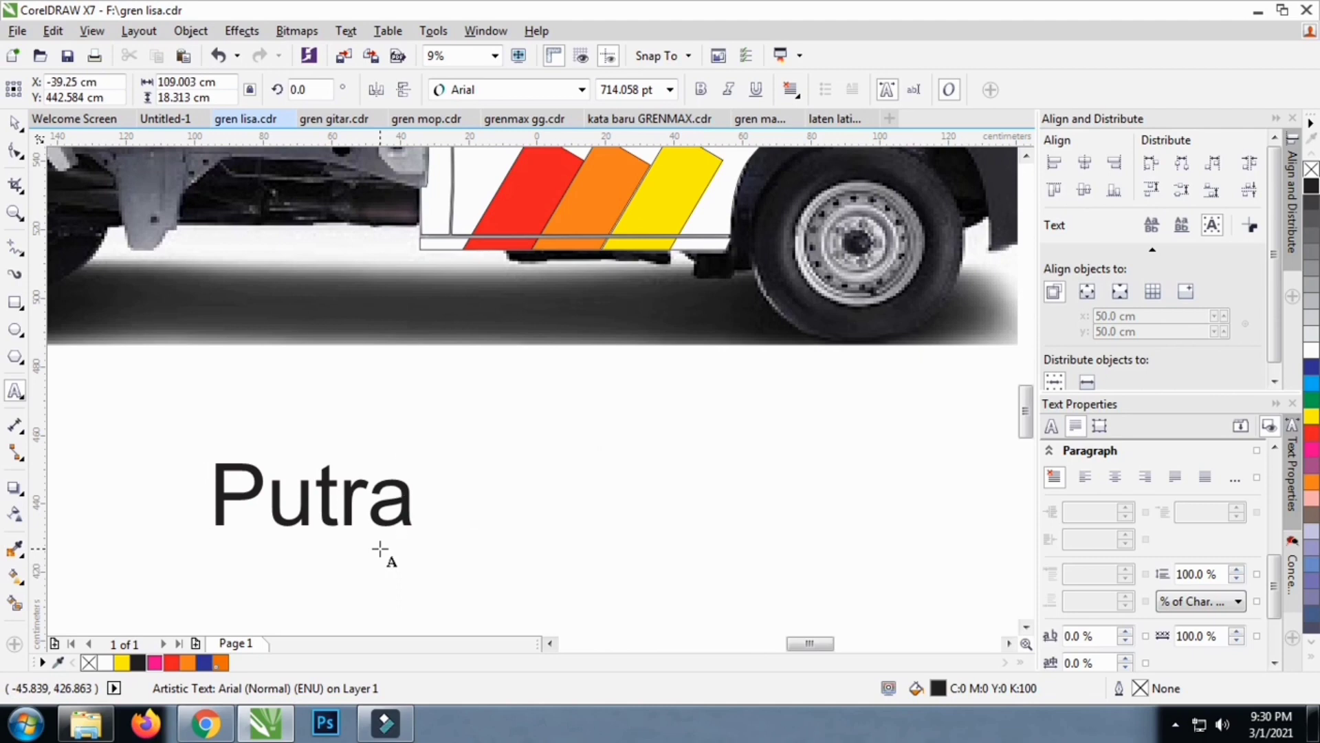
key(BackSpace)
key(BackSpace)
key(BackSpace)
key(BackSpace)
key(BackSpace)
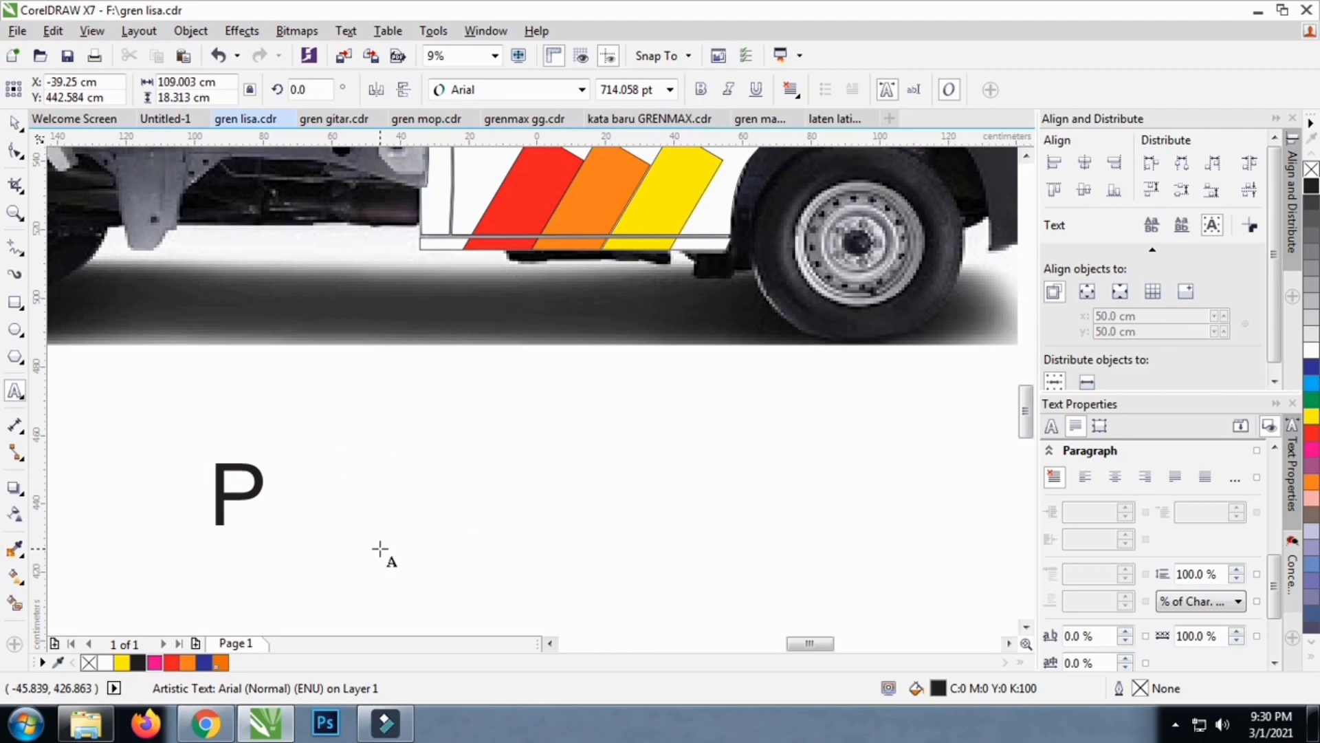
text(UTRA )
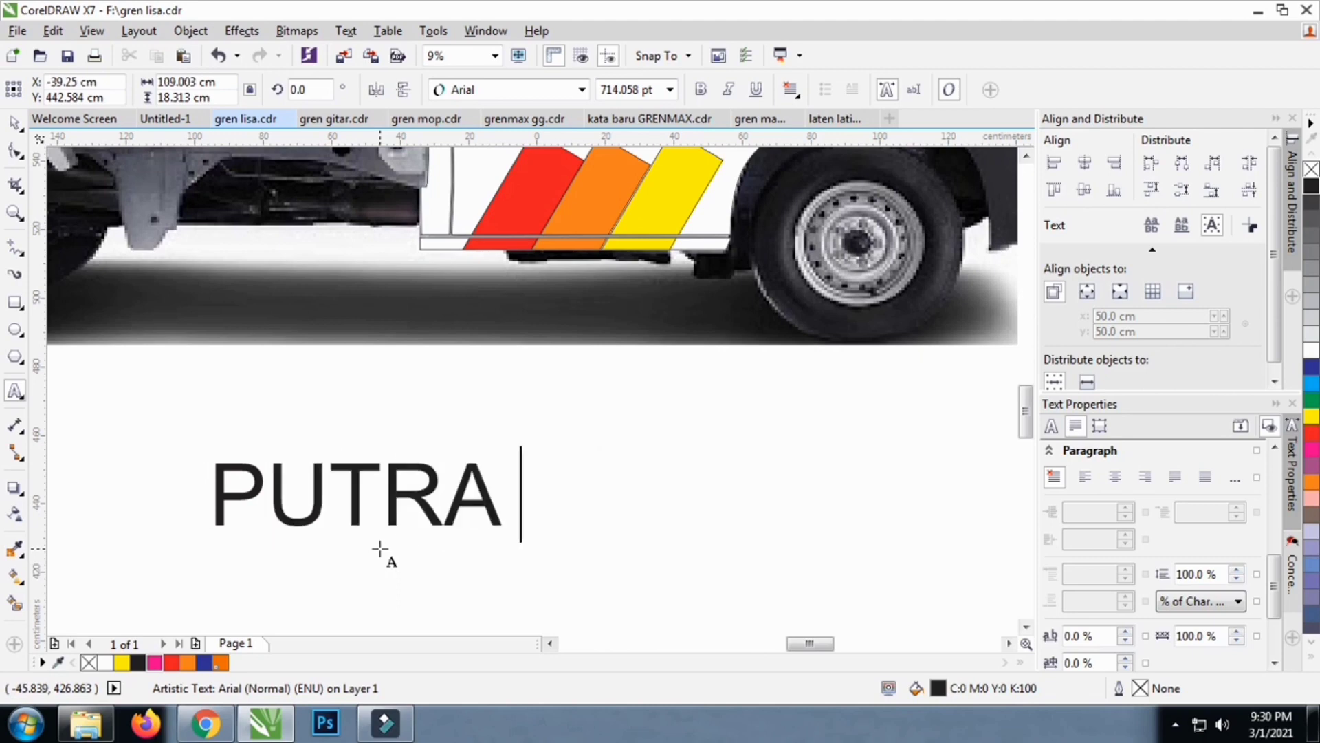
text(BO)
key(BackSpace)
text(I)
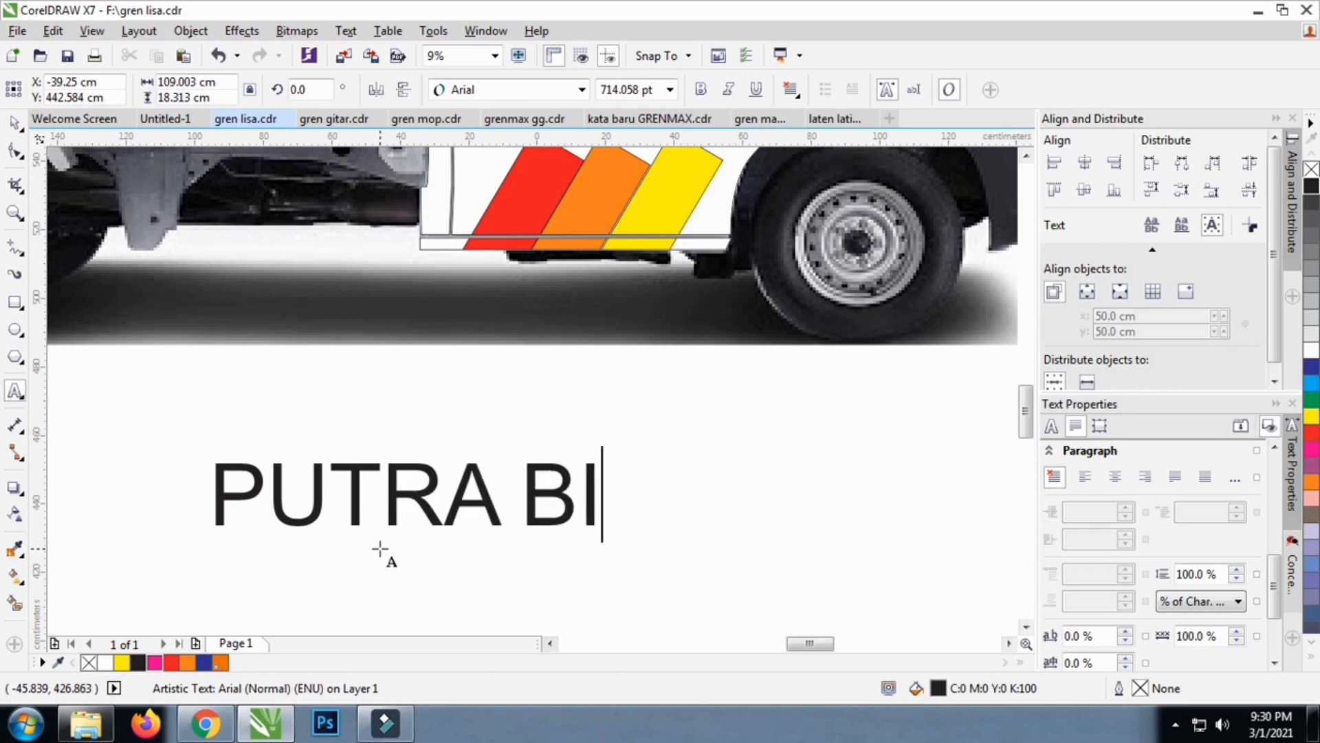
text(R)
text(AWA)
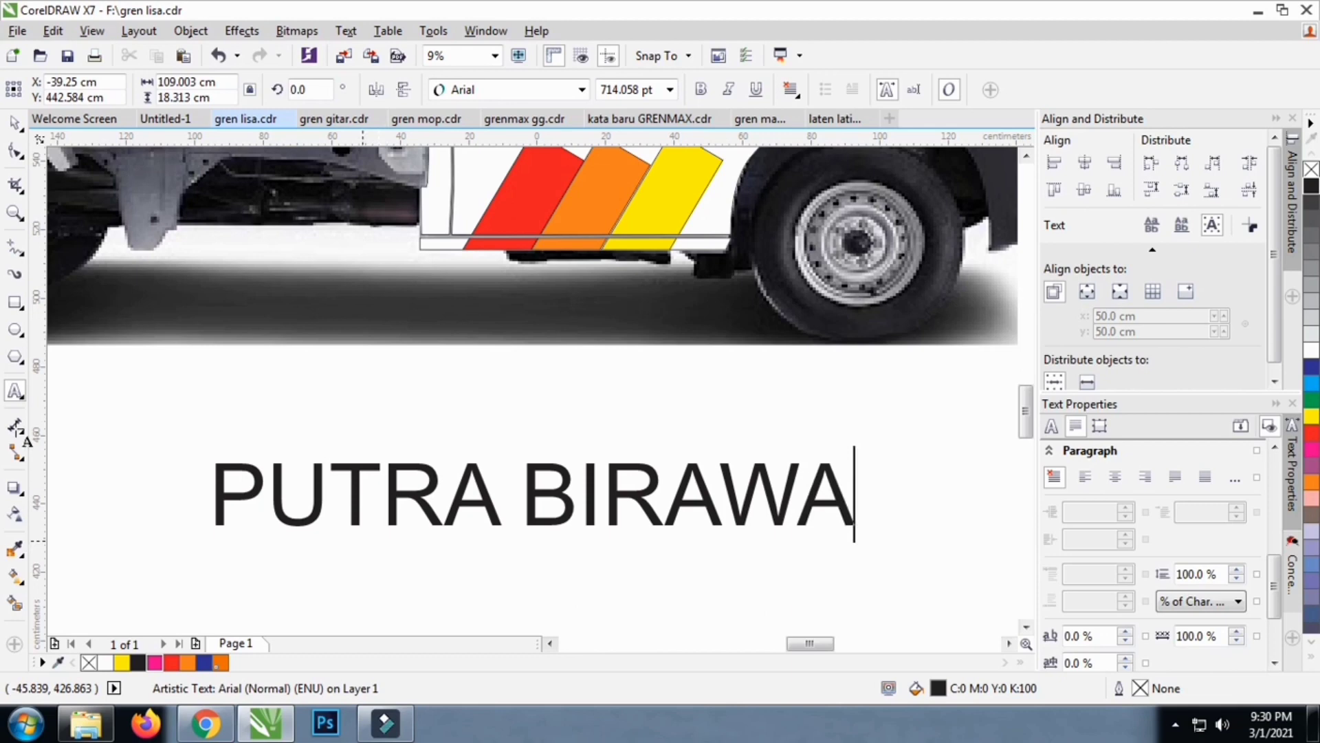
click(14, 122)
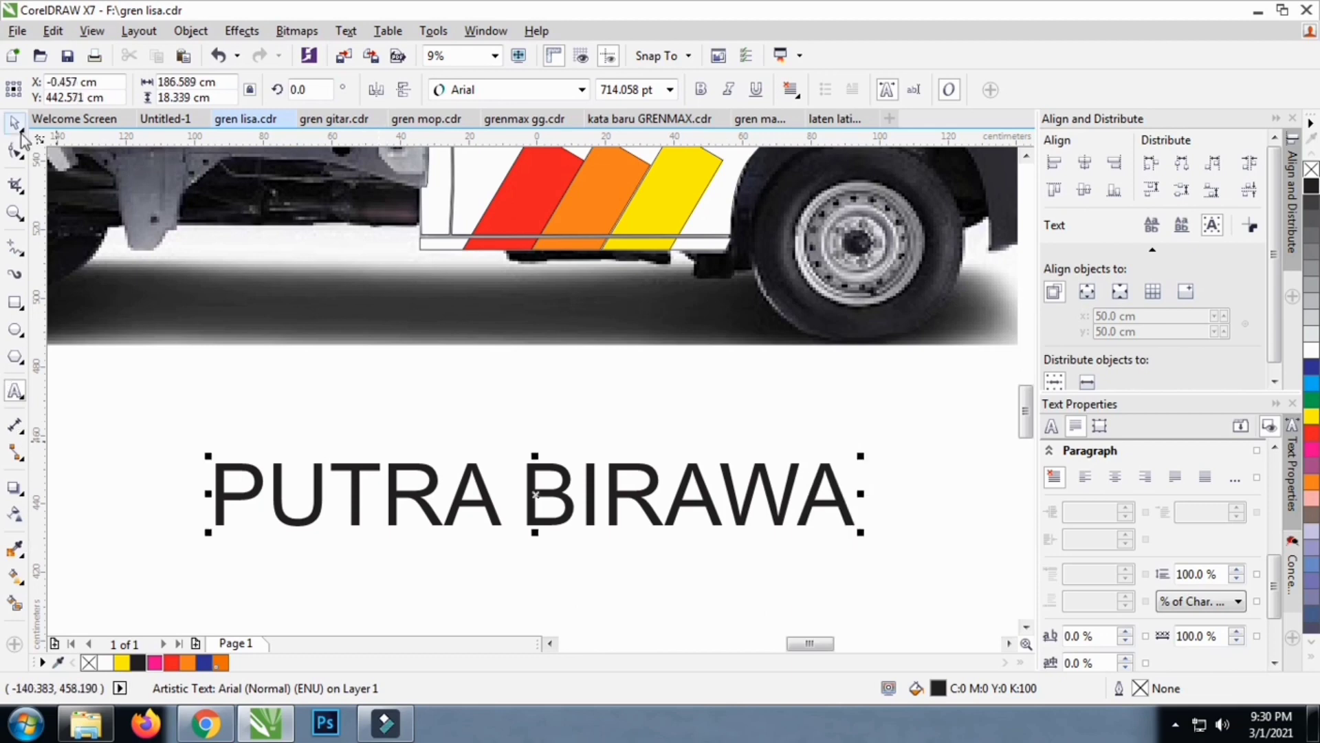
Set the font of the capitalised name text below the truck to Clarendon Blk BT
click(538, 88)
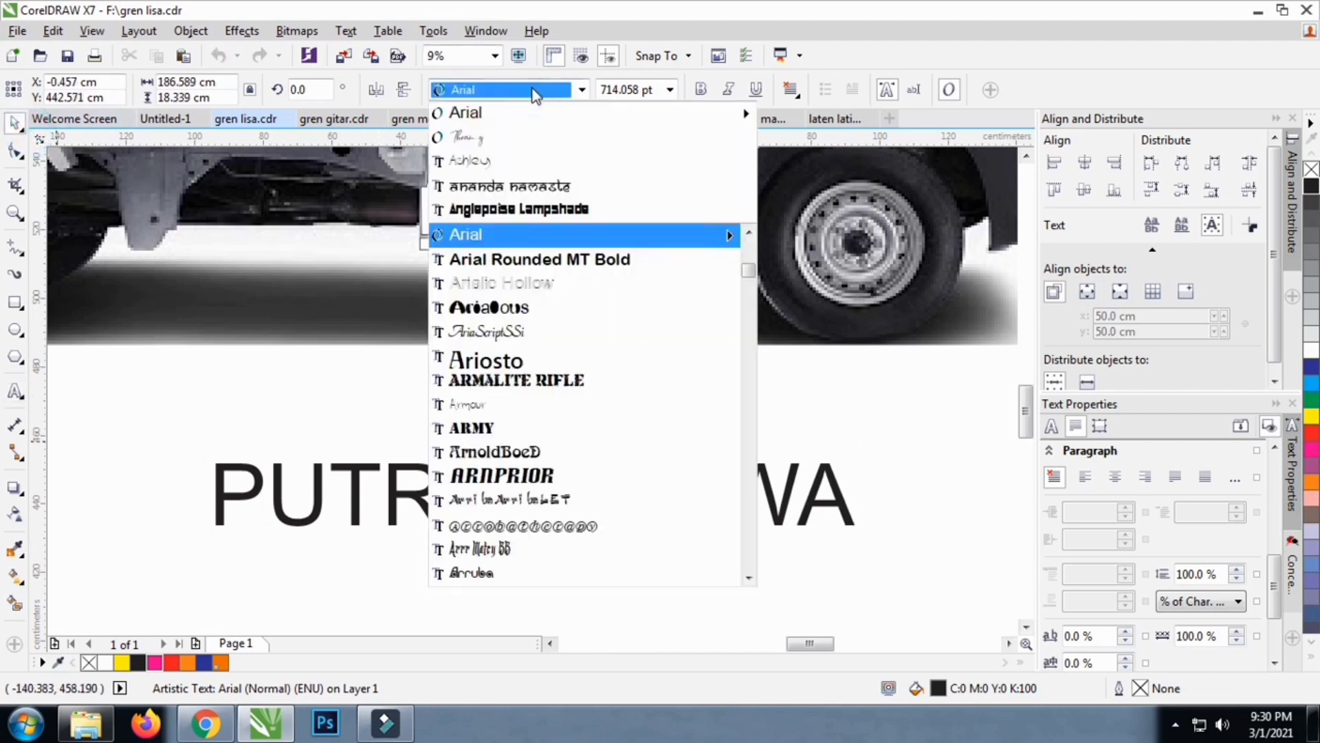
text(Clarendon Blk BT)
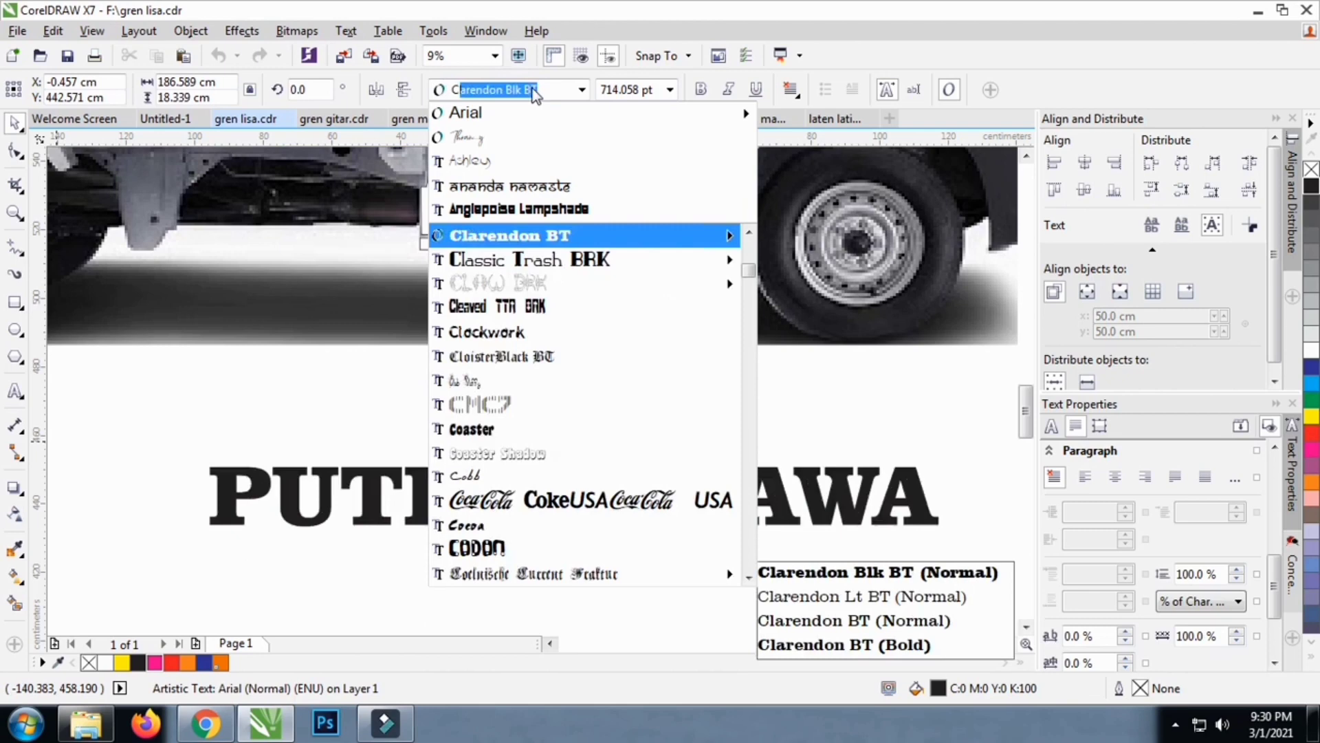
key(Return)
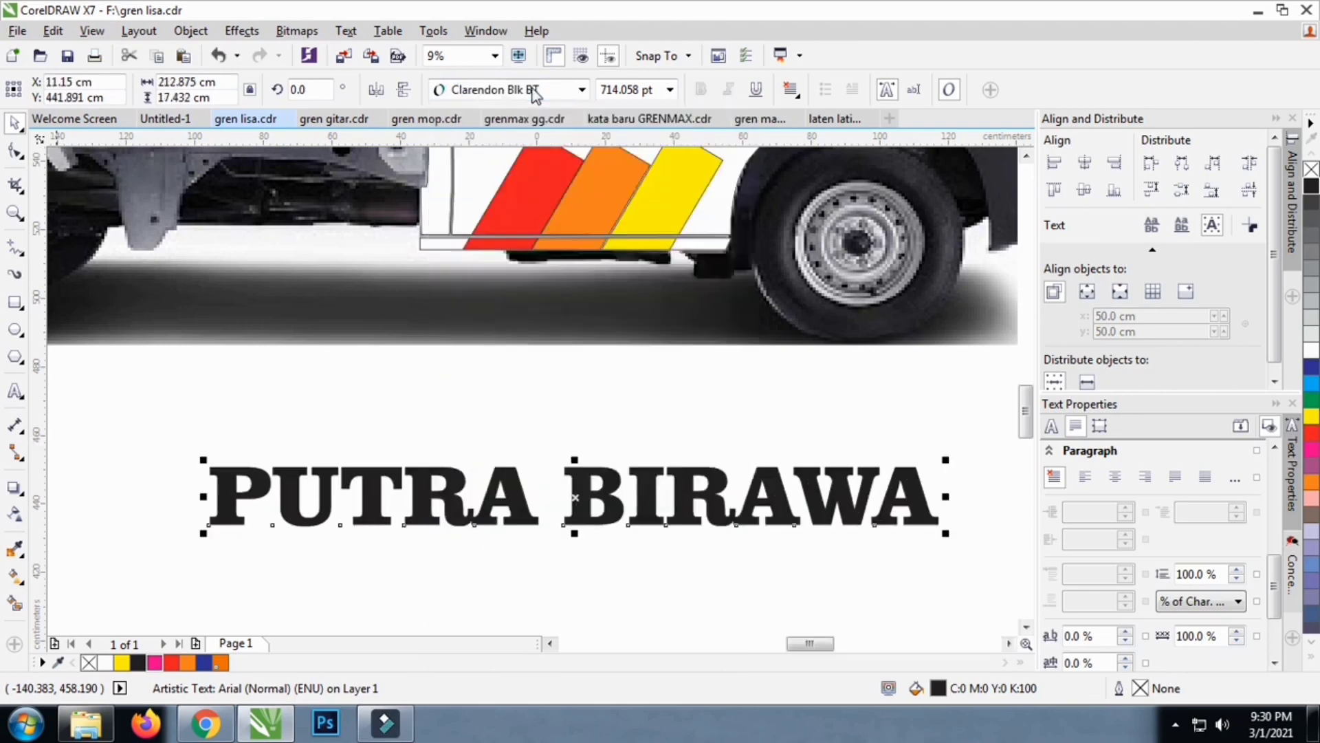
scroll(430, 436, down, 2)
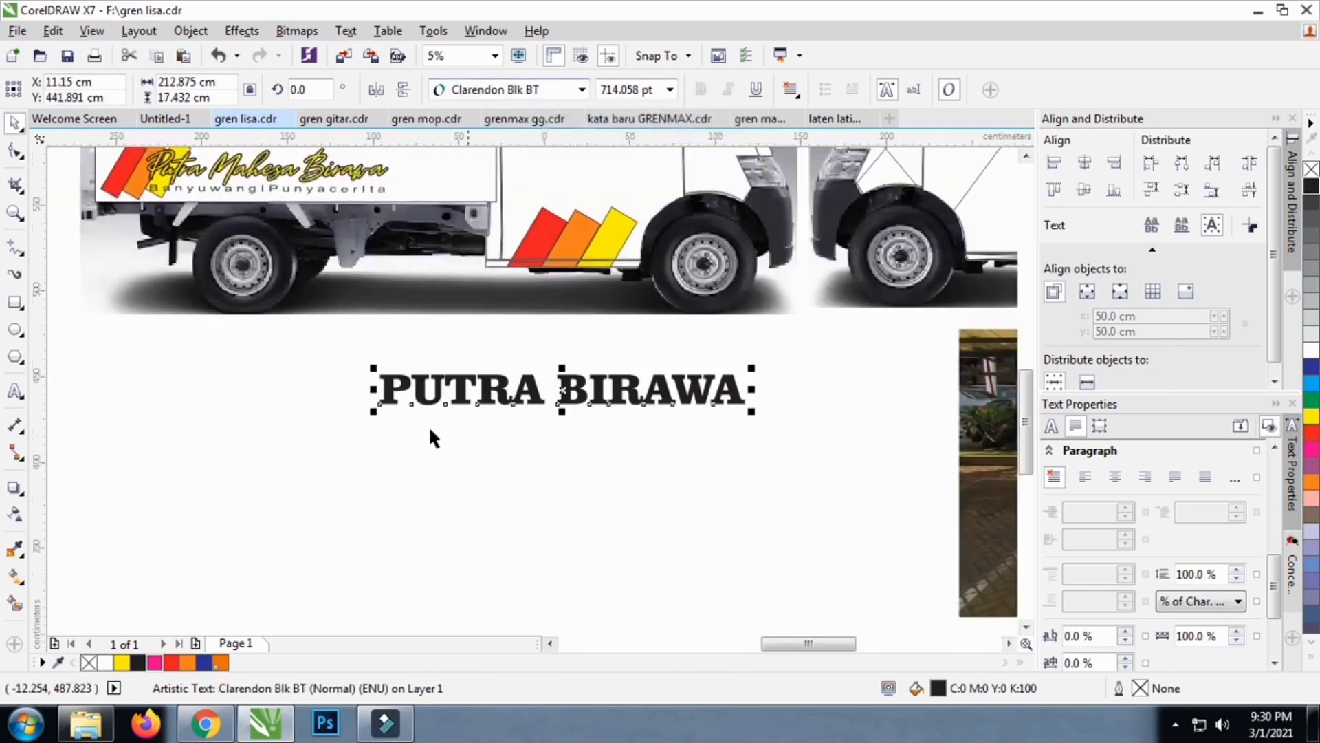
Start the next YouTube music video in Chrome and return to the gren lisa.cdr drawing in CorelDRAW
click(205, 724)
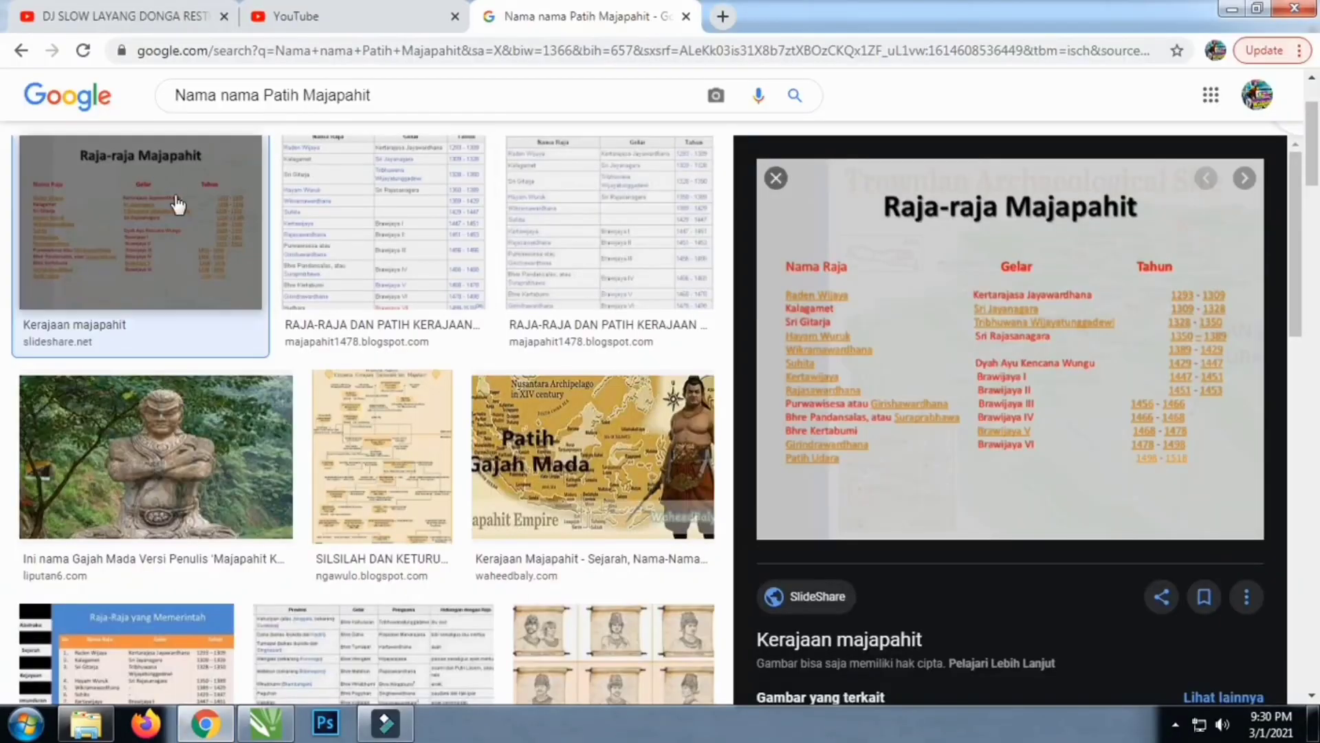
click(103, 19)
click(440, 376)
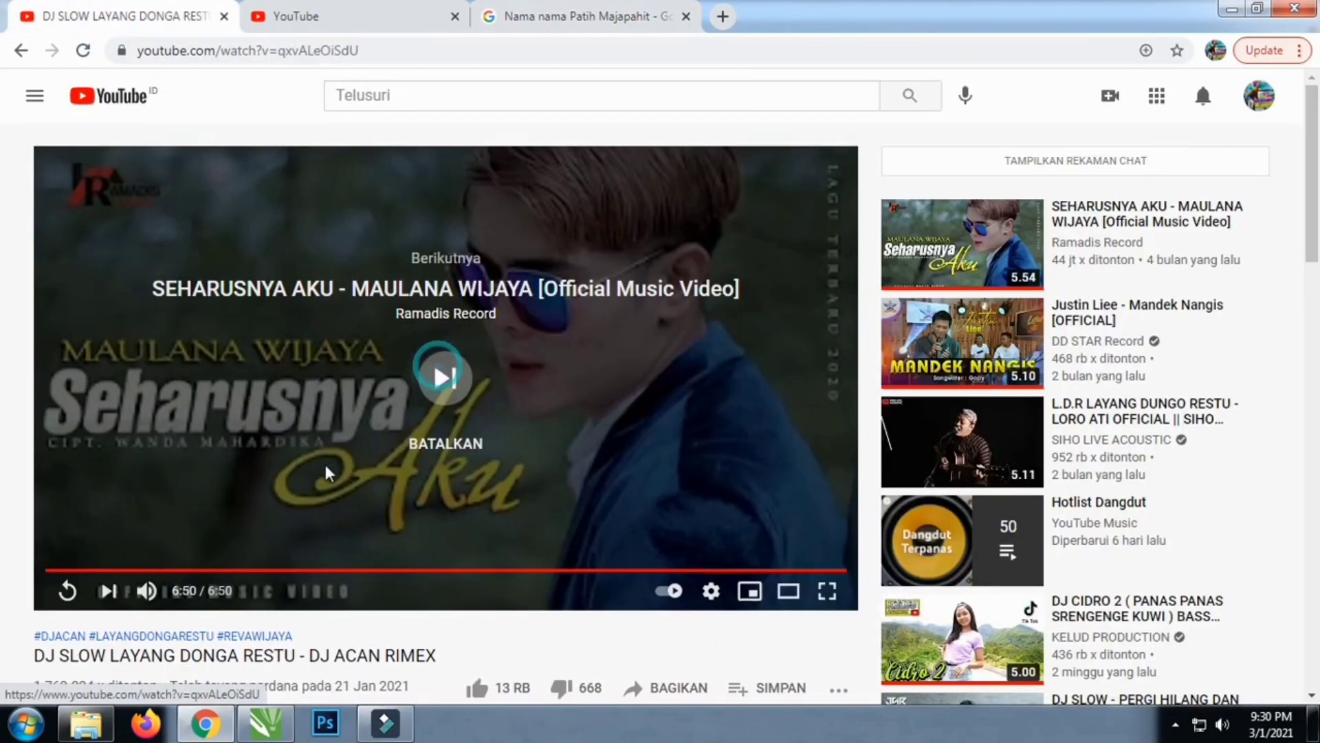
mouse_move(282, 736)
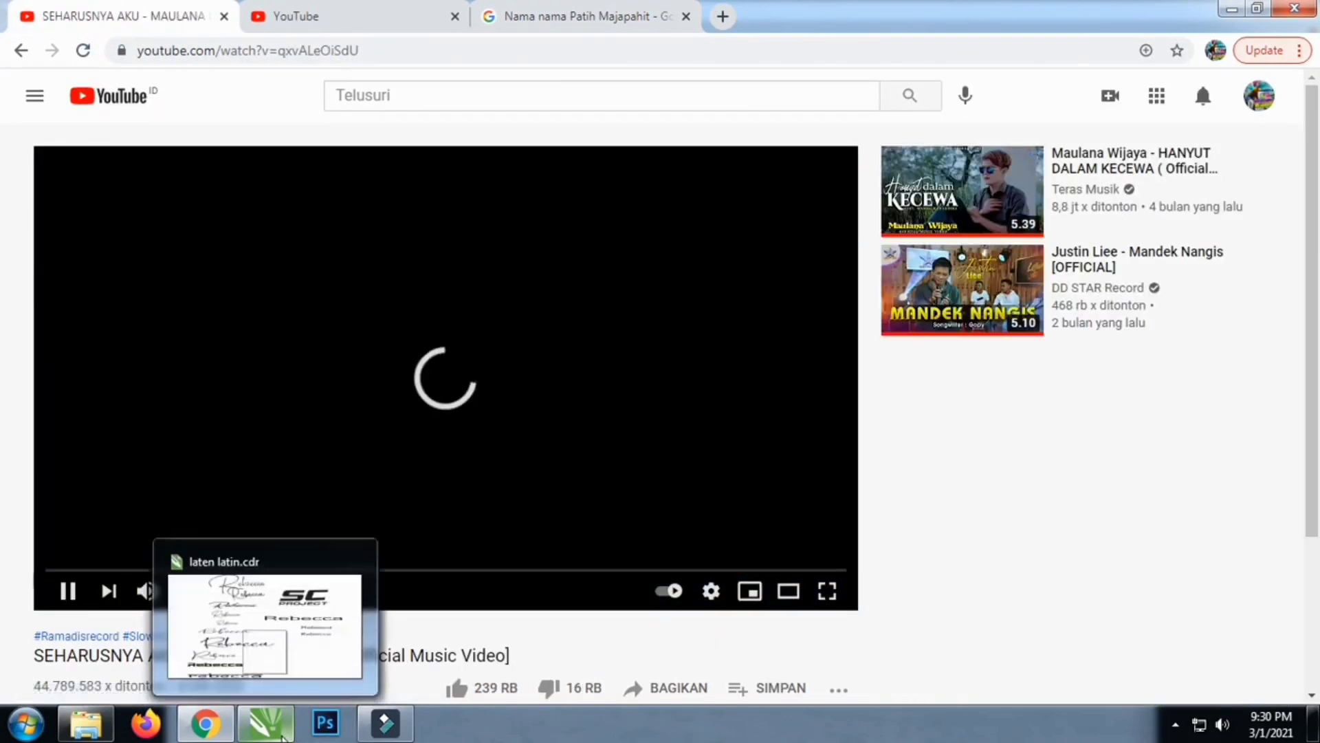
click(252, 619)
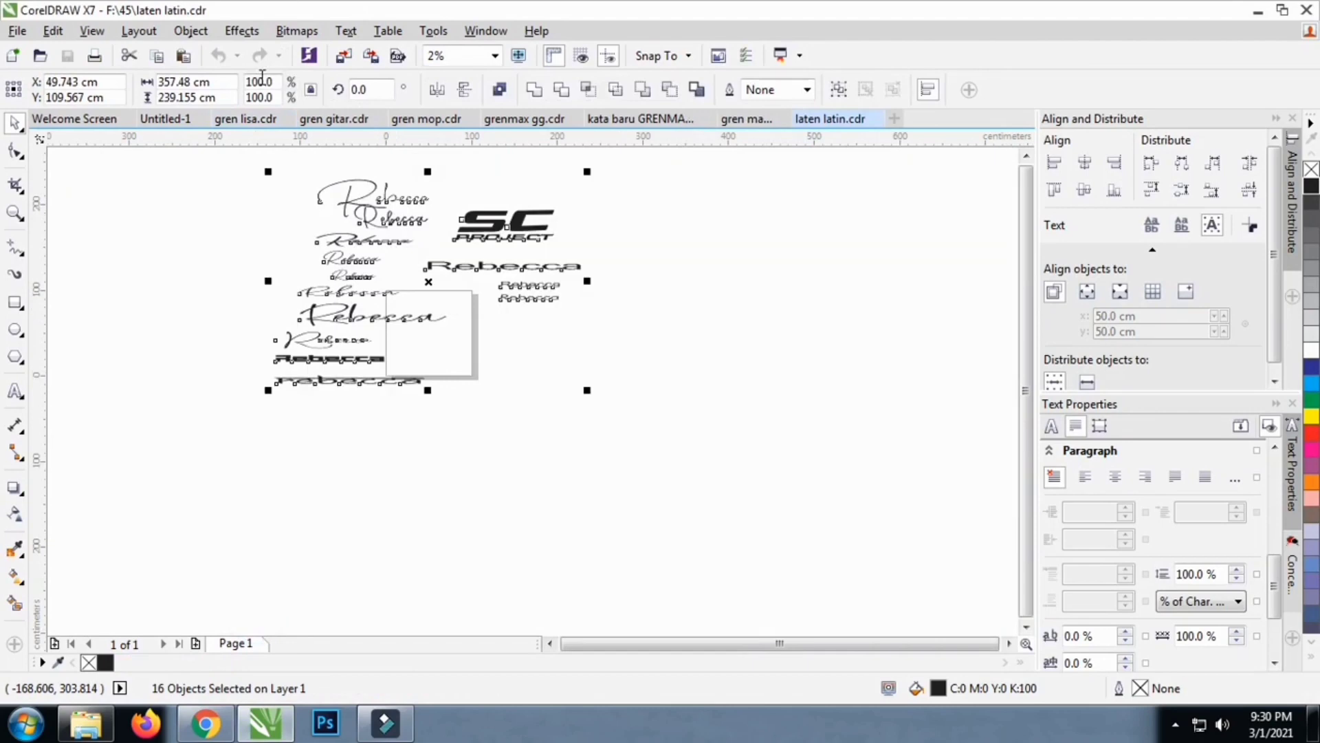
click(168, 118)
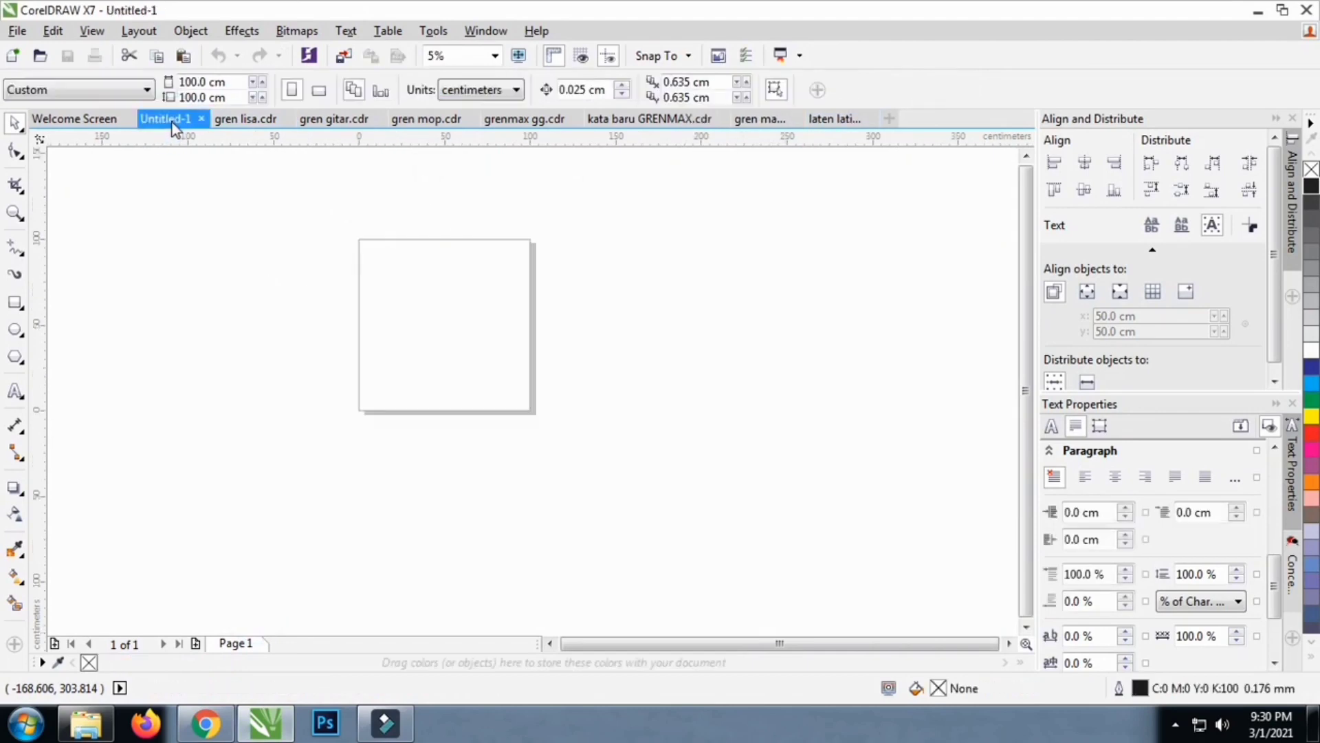
click(263, 118)
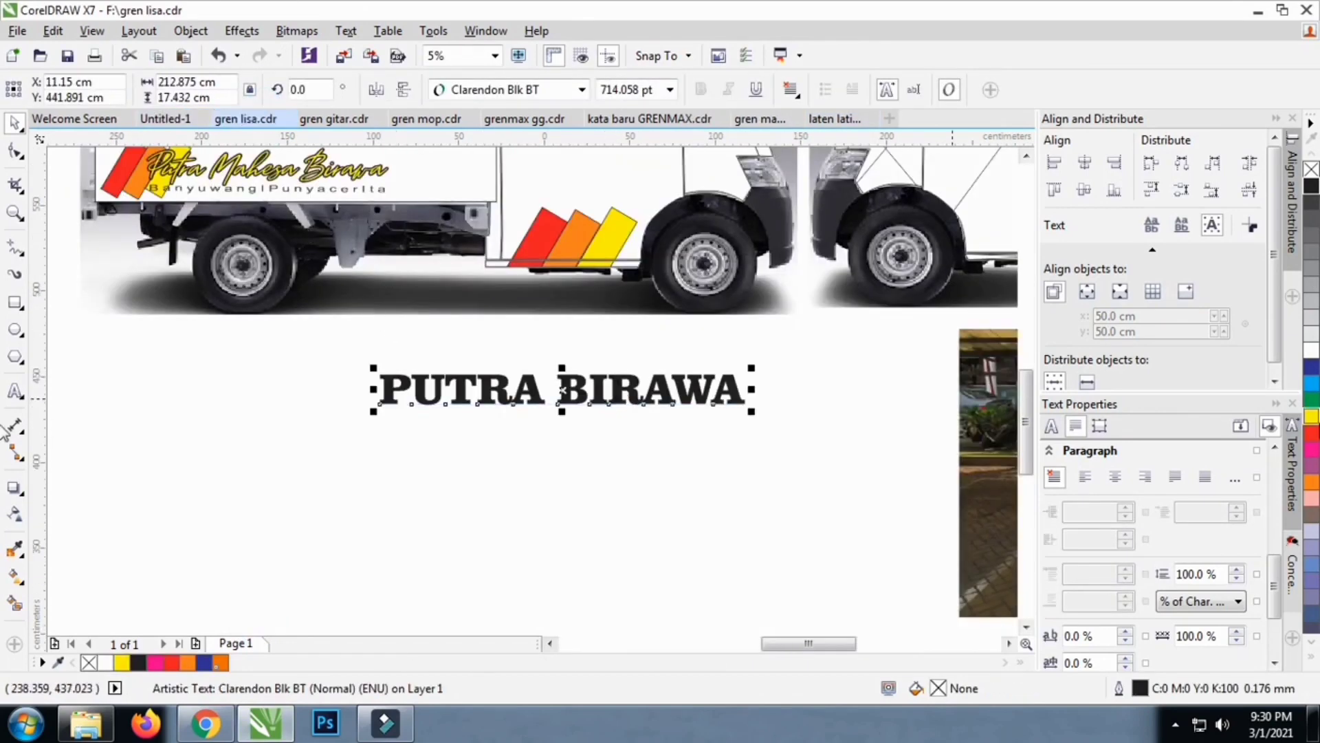
Fill the capitalised name text below the truck with yellow
click(1312, 418)
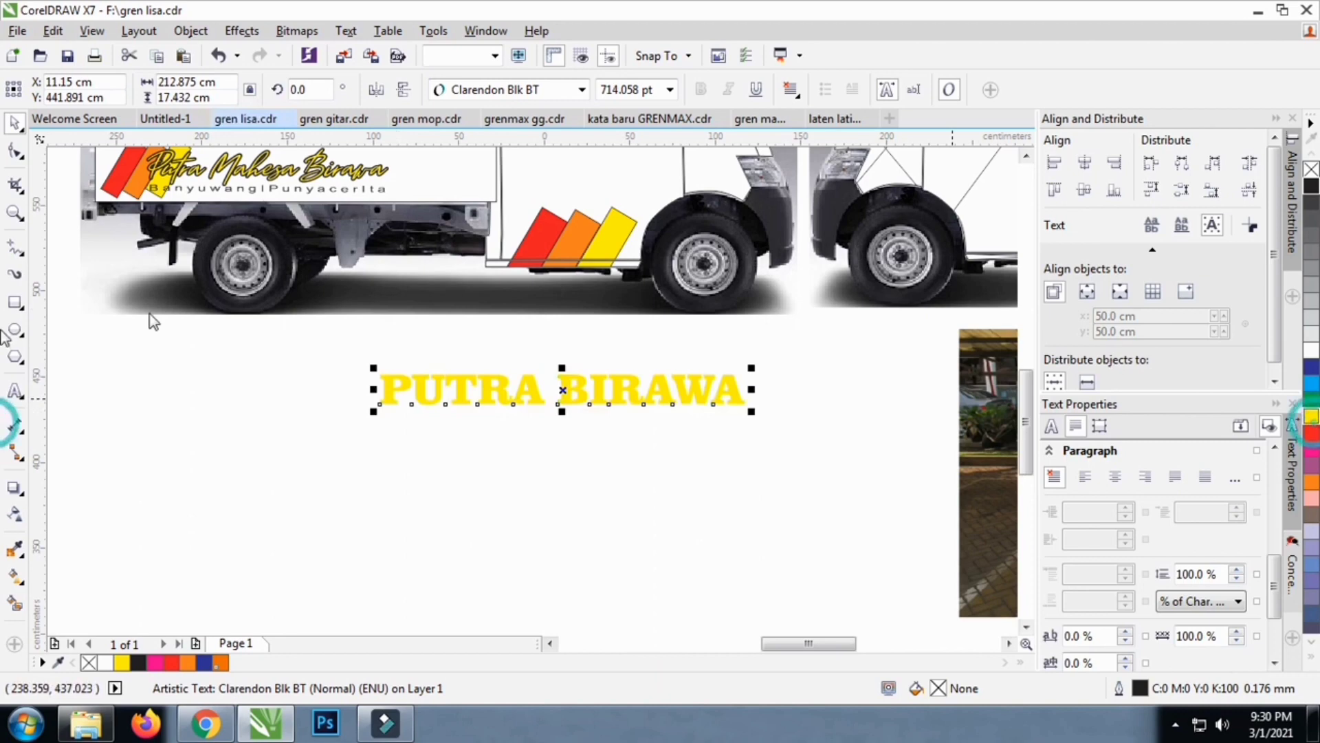
Give the yellow name text below the truck a black outline 4.0 mm wide, placed behind the fill
right_click(1312, 186)
key(F12)
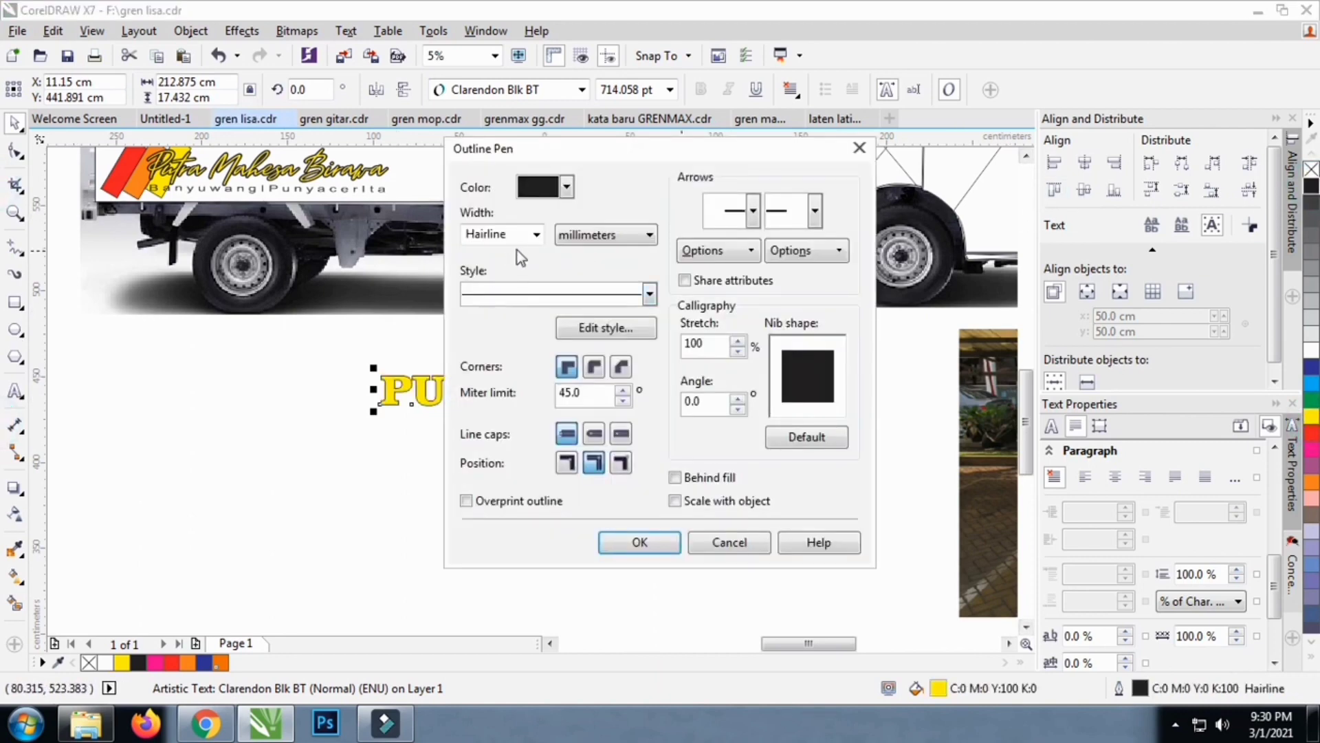
click(536, 234)
click(495, 431)
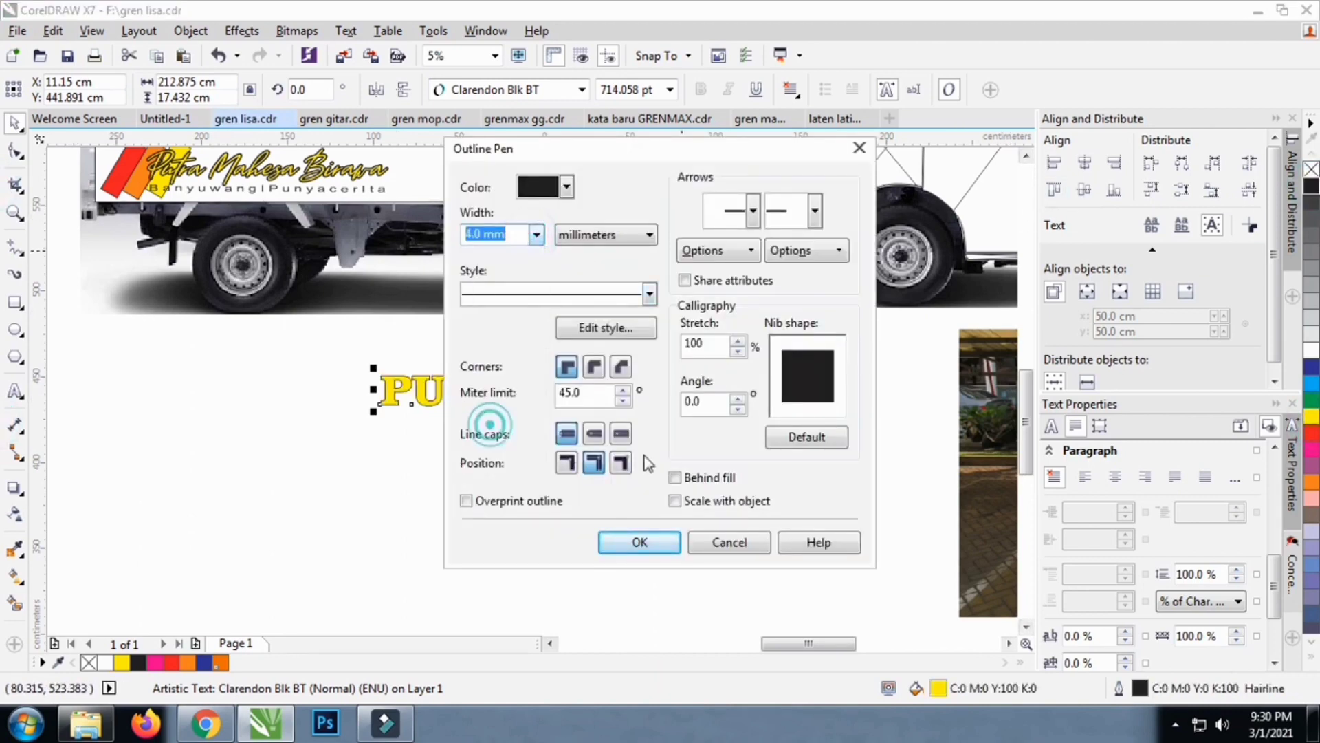
click(678, 480)
click(640, 541)
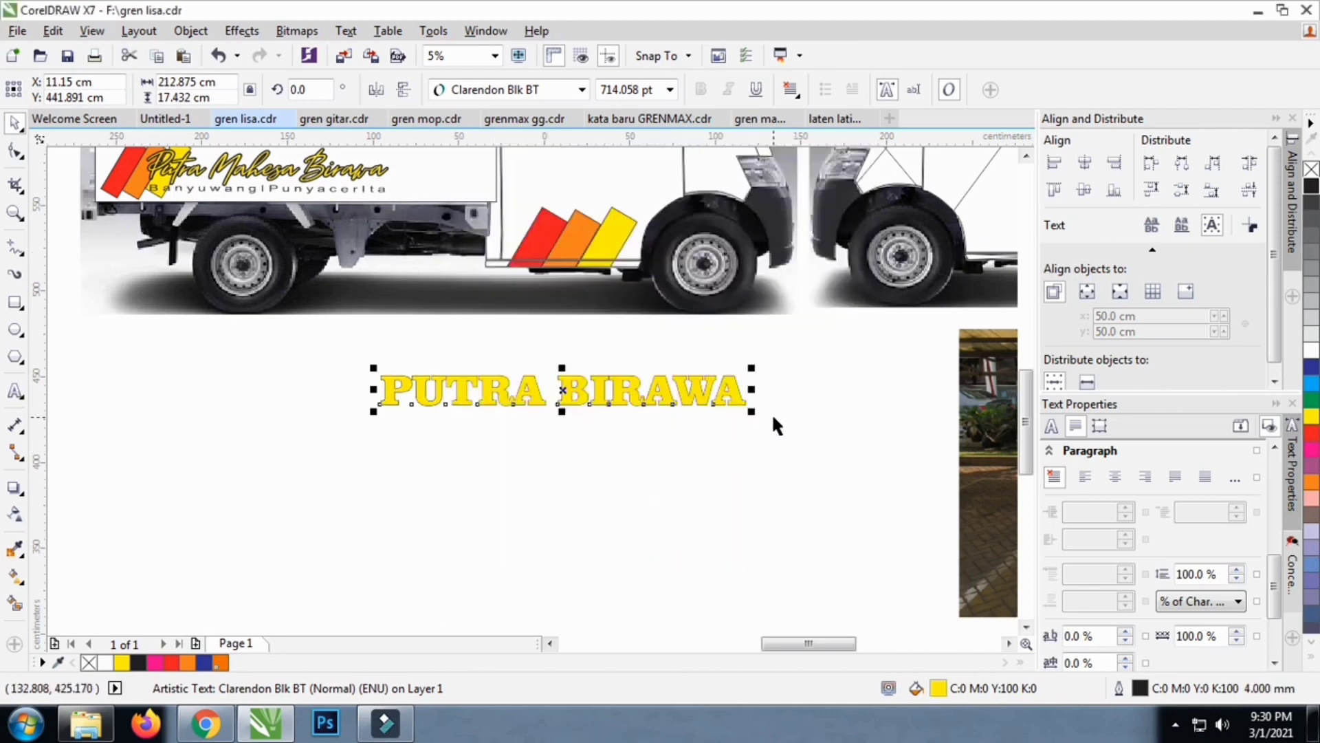
Scale the outlined name text below the truck down proportionally to about 28 cm wide
drag(755, 414, 579, 292)
scroll(462, 370, up, 3)
click(538, 376)
drag(713, 325, 352, 330)
scroll(196, 282, up, 1)
drag(197, 282, 415, 275)
scroll(491, 278, up, 1)
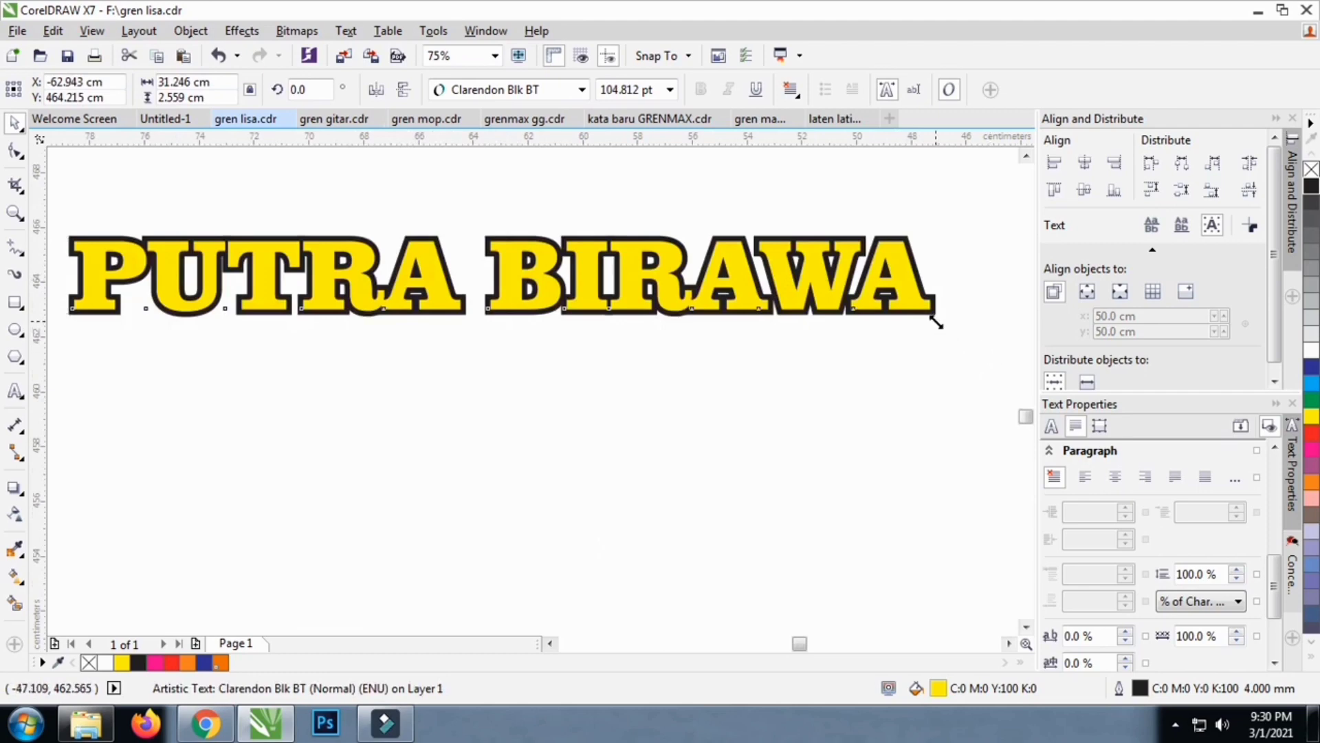
drag(936, 317, 843, 312)
Convert the outlined name text to a CMYK bitmap at 150 dpi
click(297, 31)
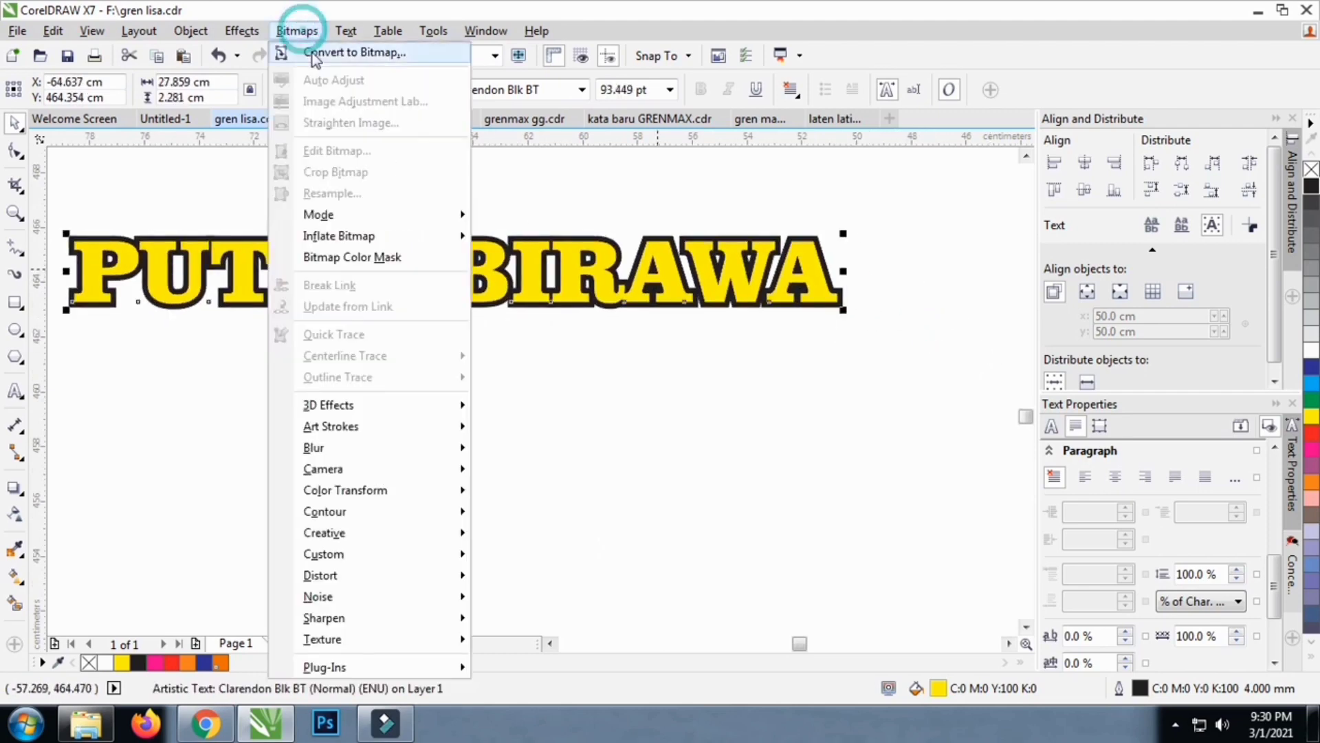
click(337, 50)
click(585, 455)
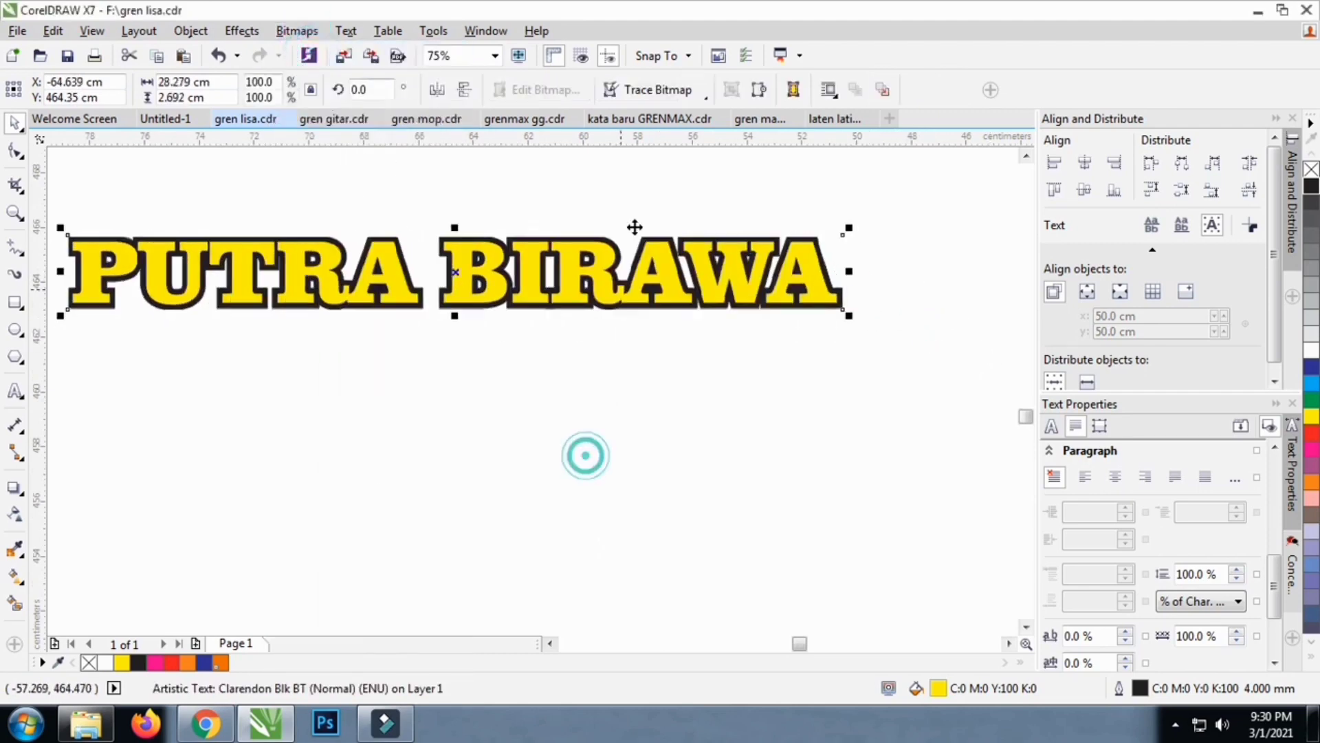
Trace the name bitmap with an Outline trace for Line art, using a specified colour for background removal
click(670, 89)
mouse_move(686, 157)
click(778, 155)
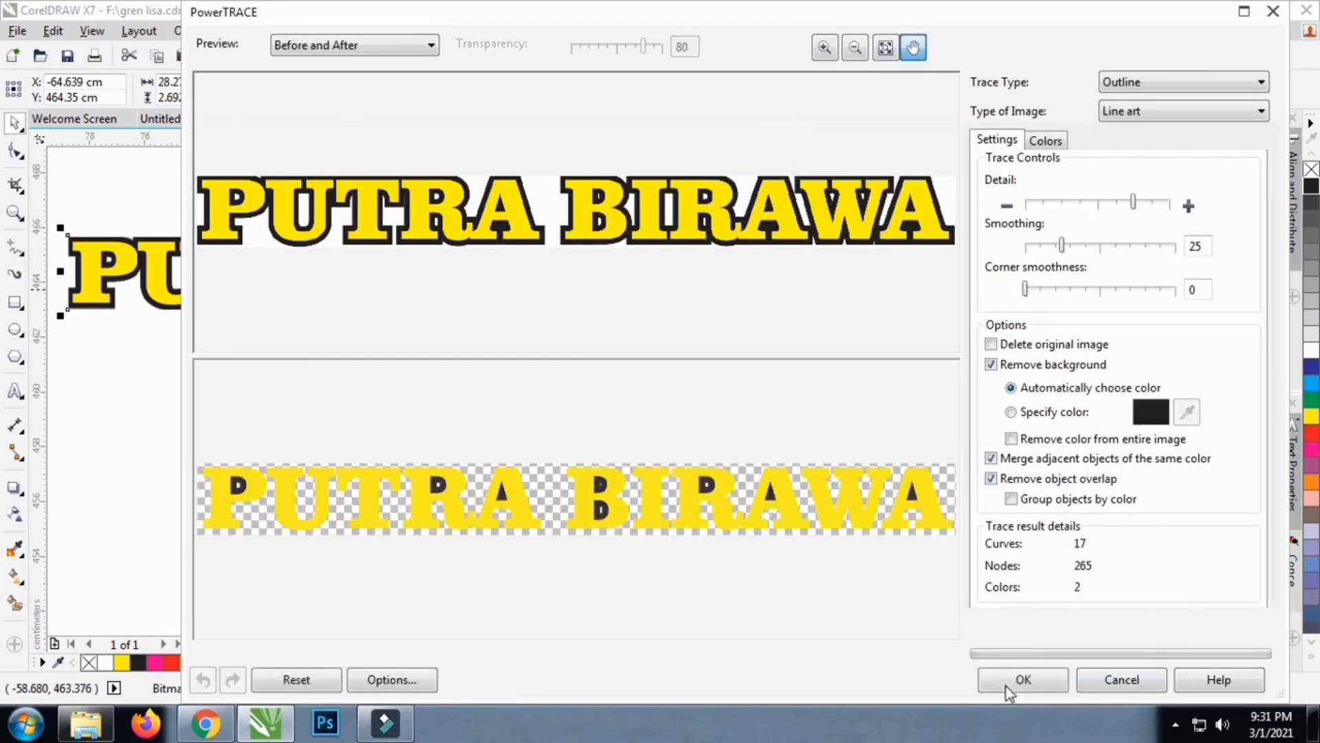
click(1011, 411)
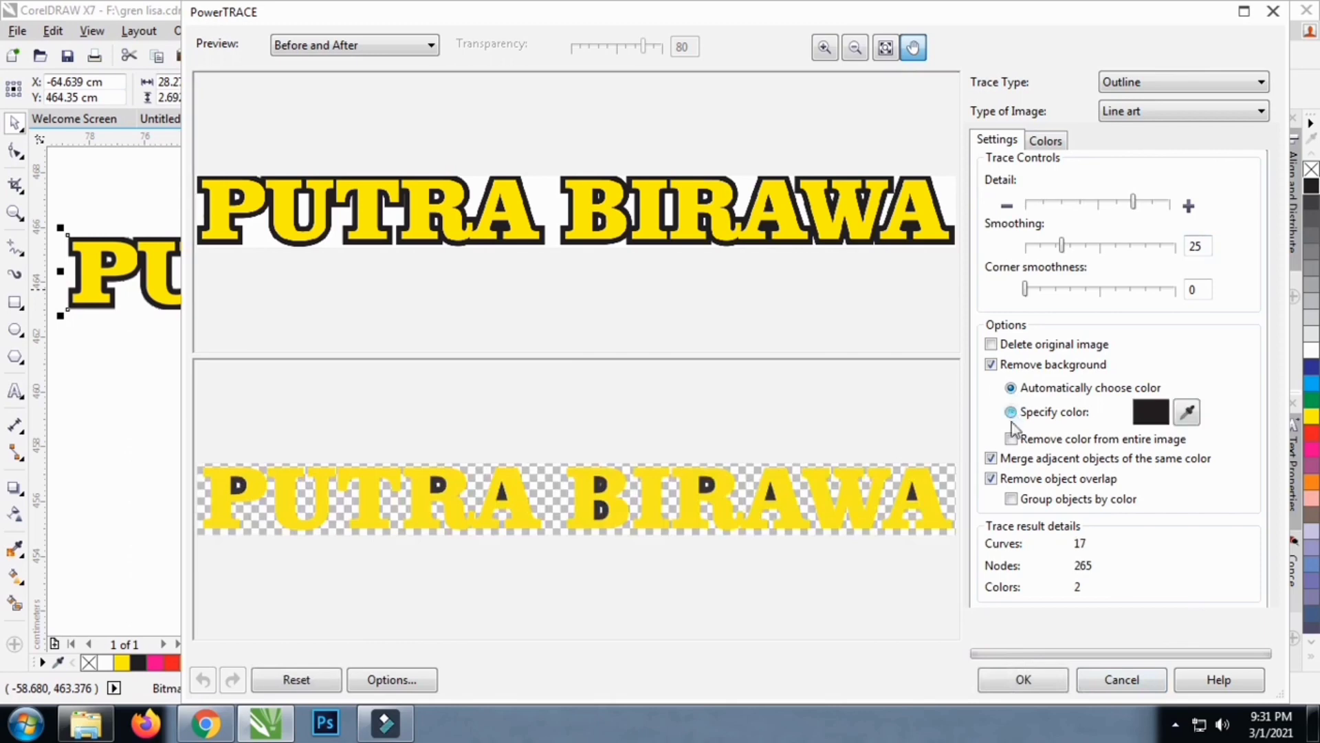
click(1025, 679)
click(744, 393)
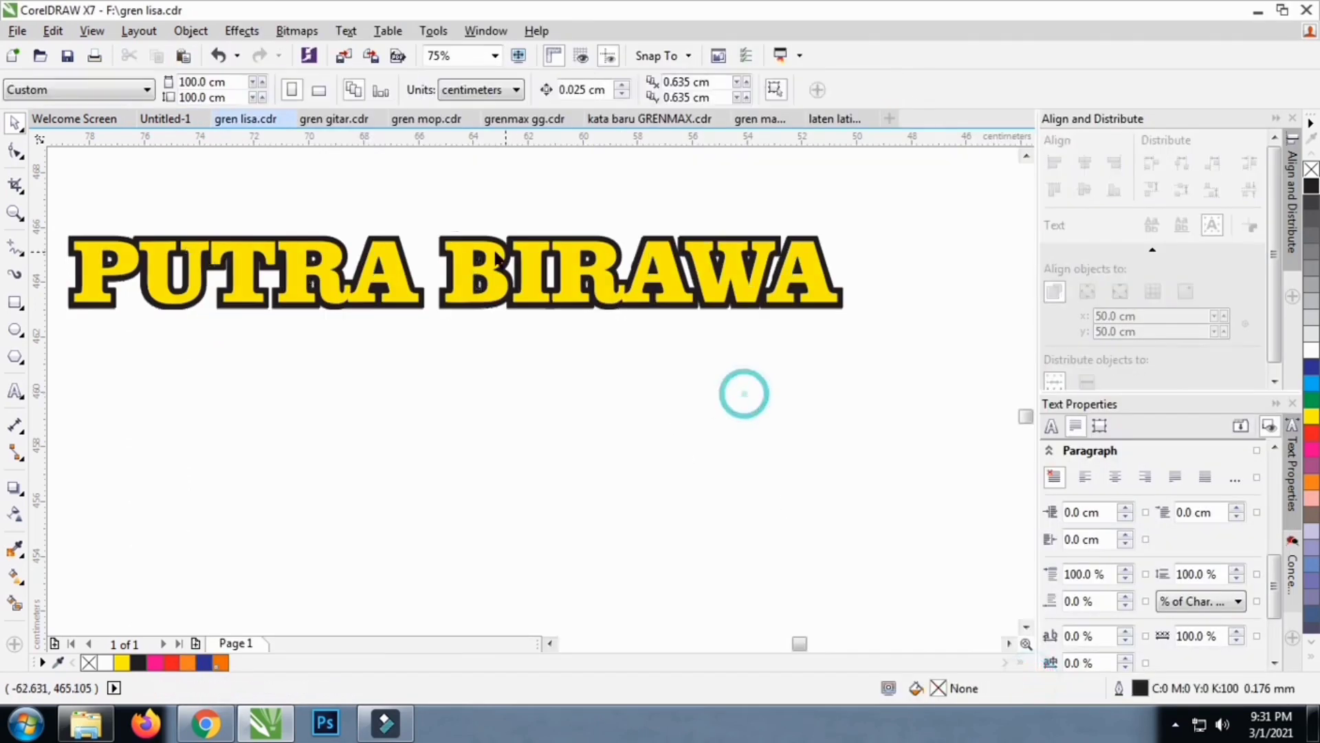
Delete the original name bitmap and keep only the traced vector copy
scroll(440, 248, up, 1)
drag(407, 254, 416, 392)
key(Delete)
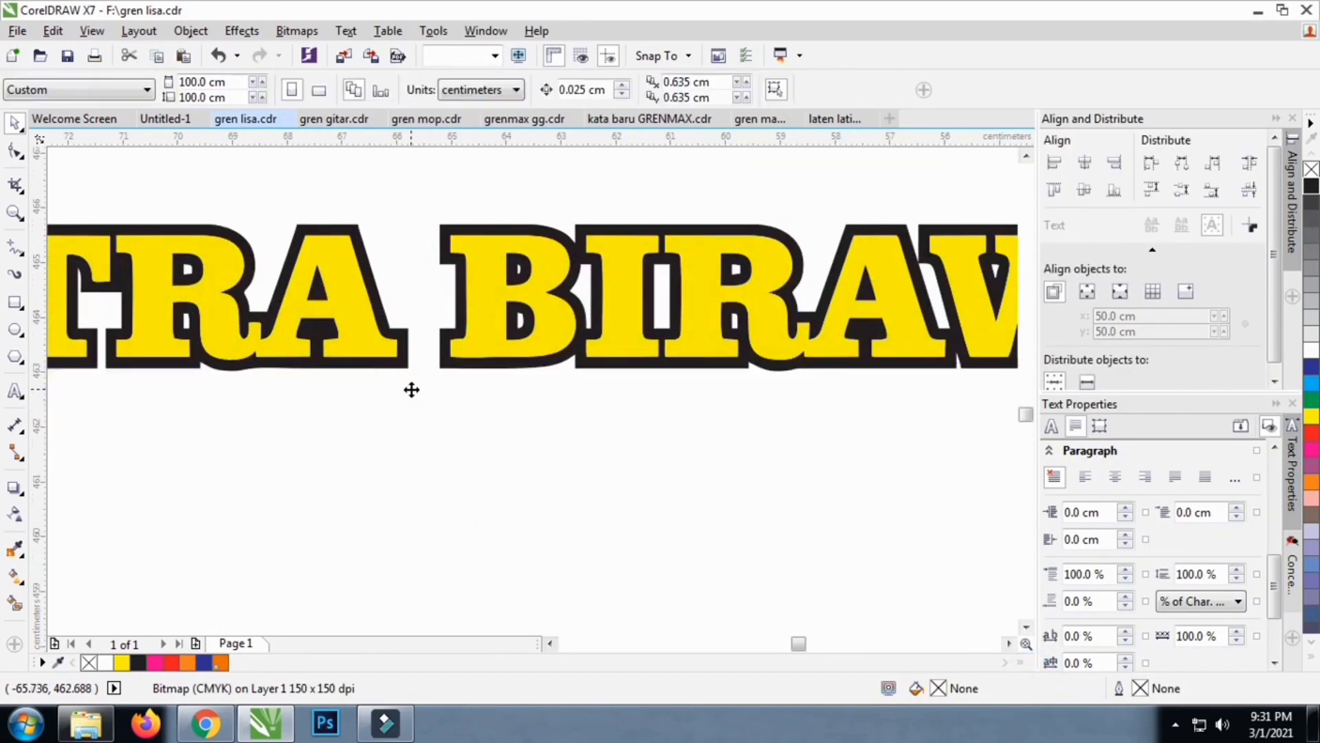
scroll(410, 385, down, 2)
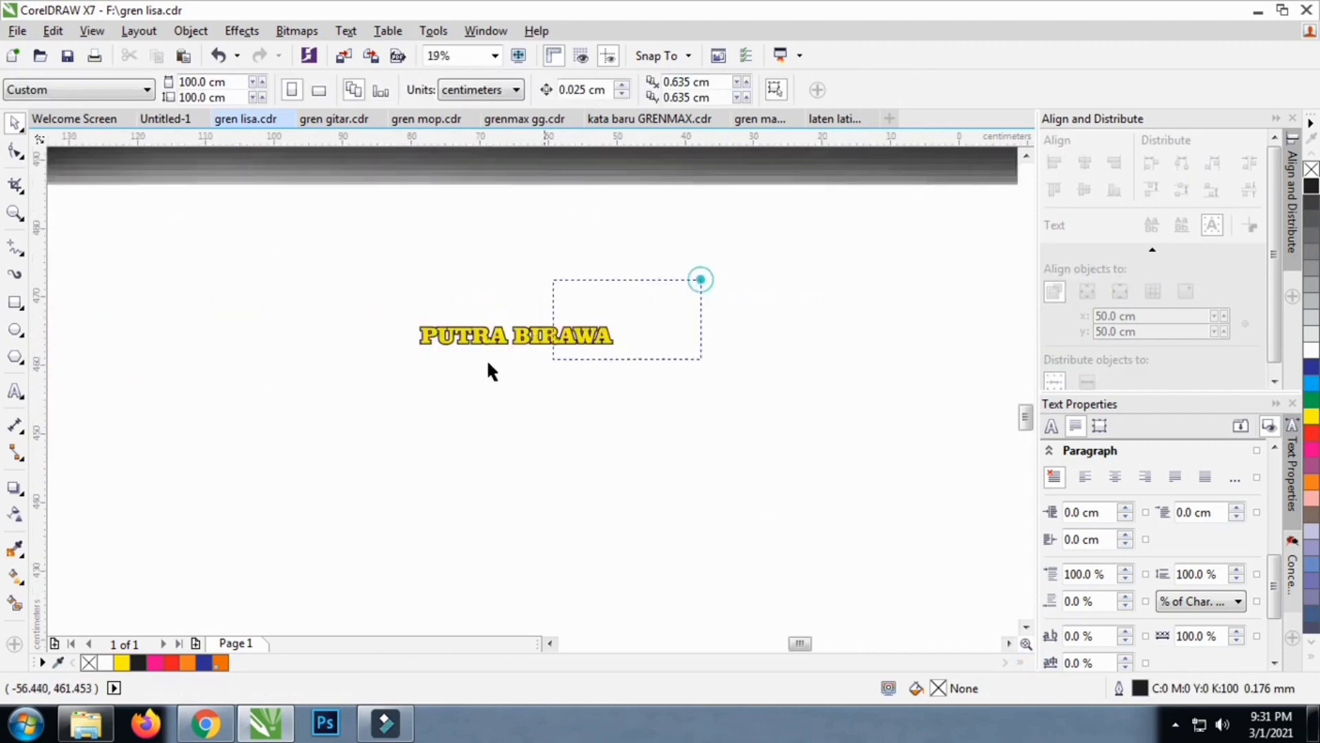
Ungroup the traced name lettering into separate curve objects
click(460, 345)
scroll(537, 323, up, 2)
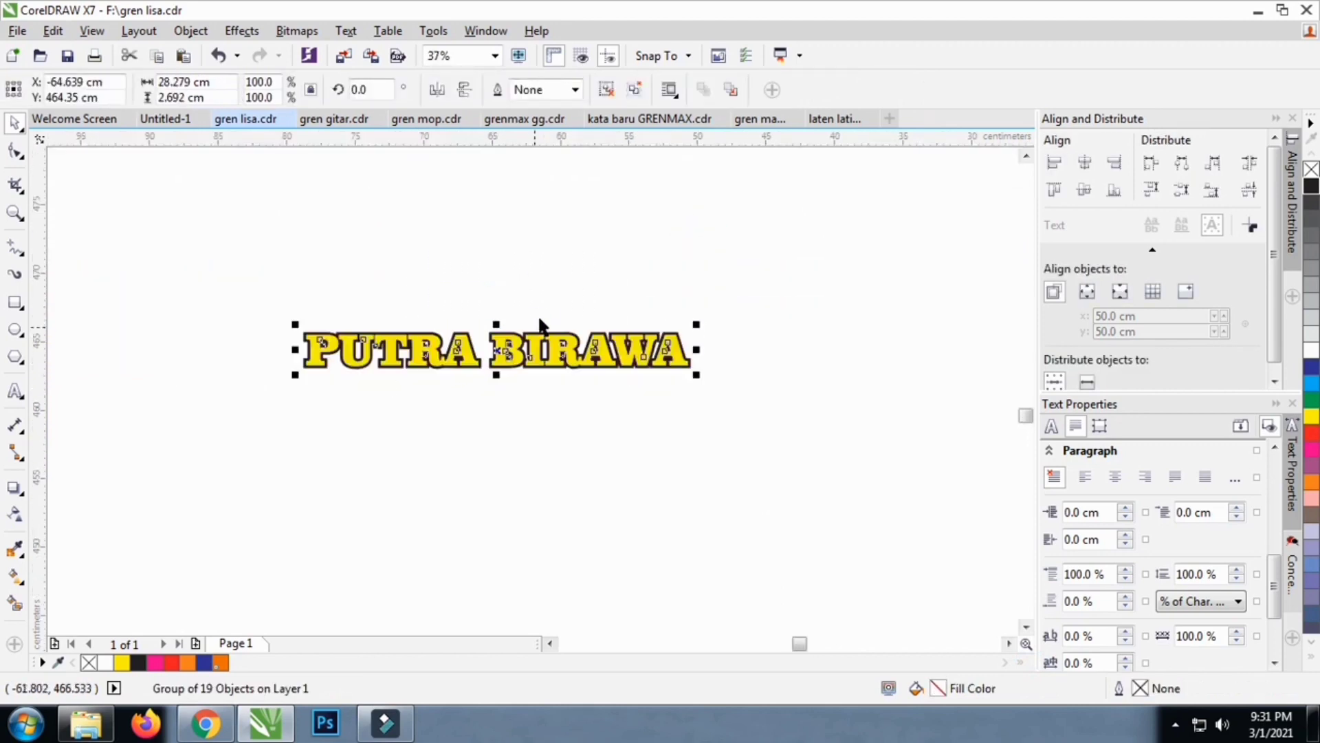
click(686, 312)
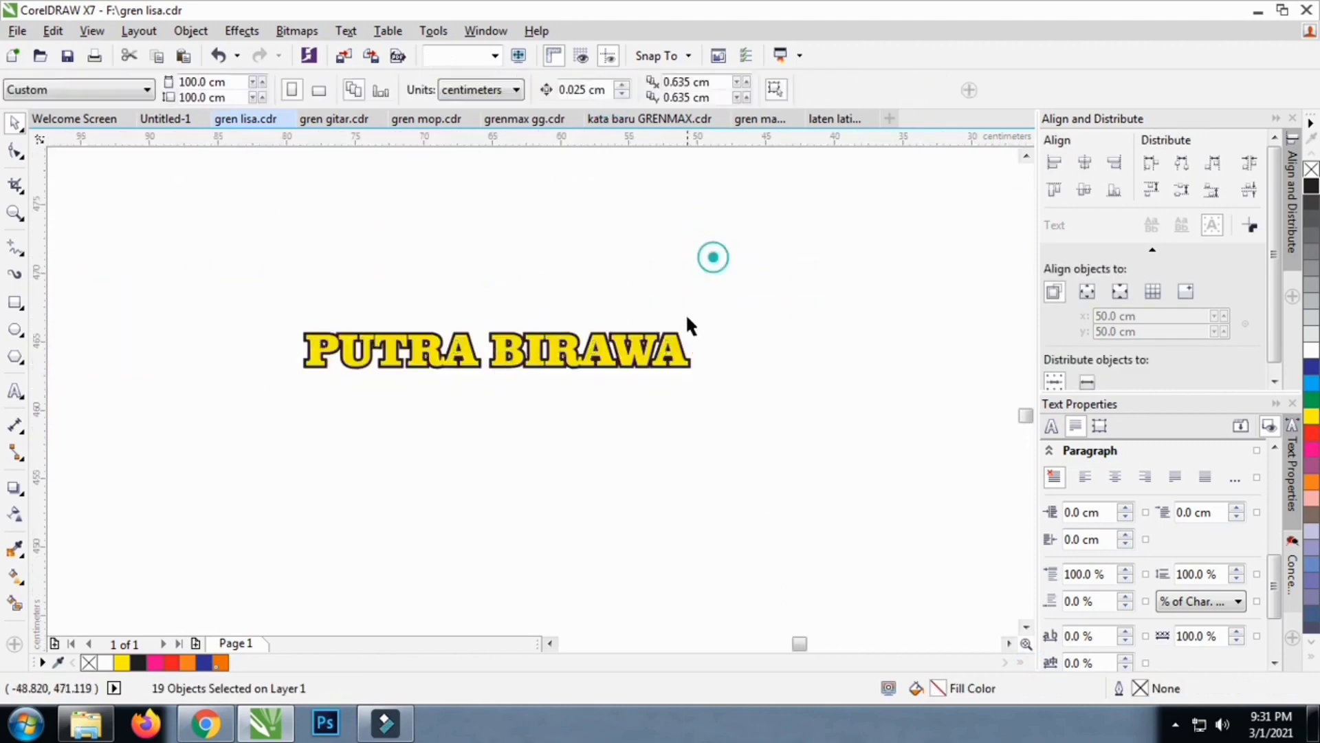
Delete all yellow letter shapes from the second word of the traced name, keeping the black outline pieces
scroll(670, 347, up, 2)
click(671, 346)
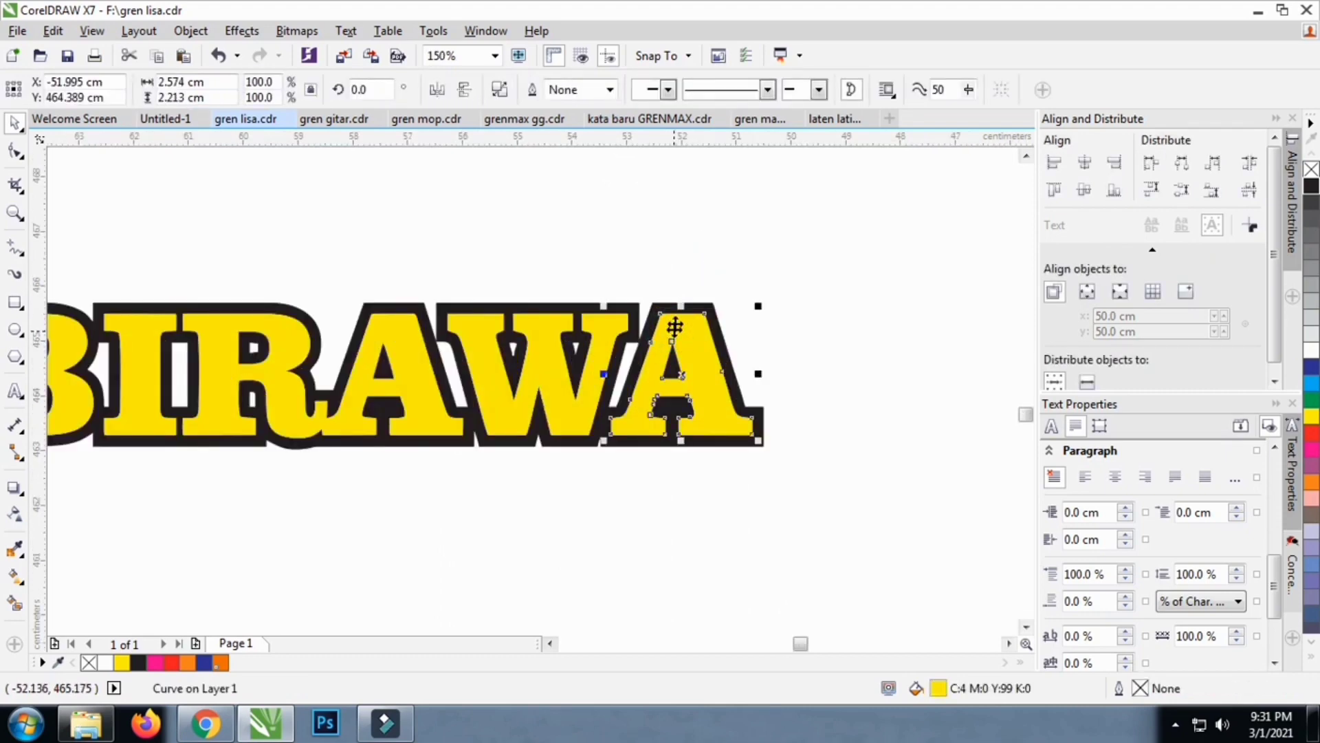
key(Delete)
click(604, 321)
key(Delete)
scroll(604, 321, down, 1)
scroll(477, 333, up, 2)
click(527, 313)
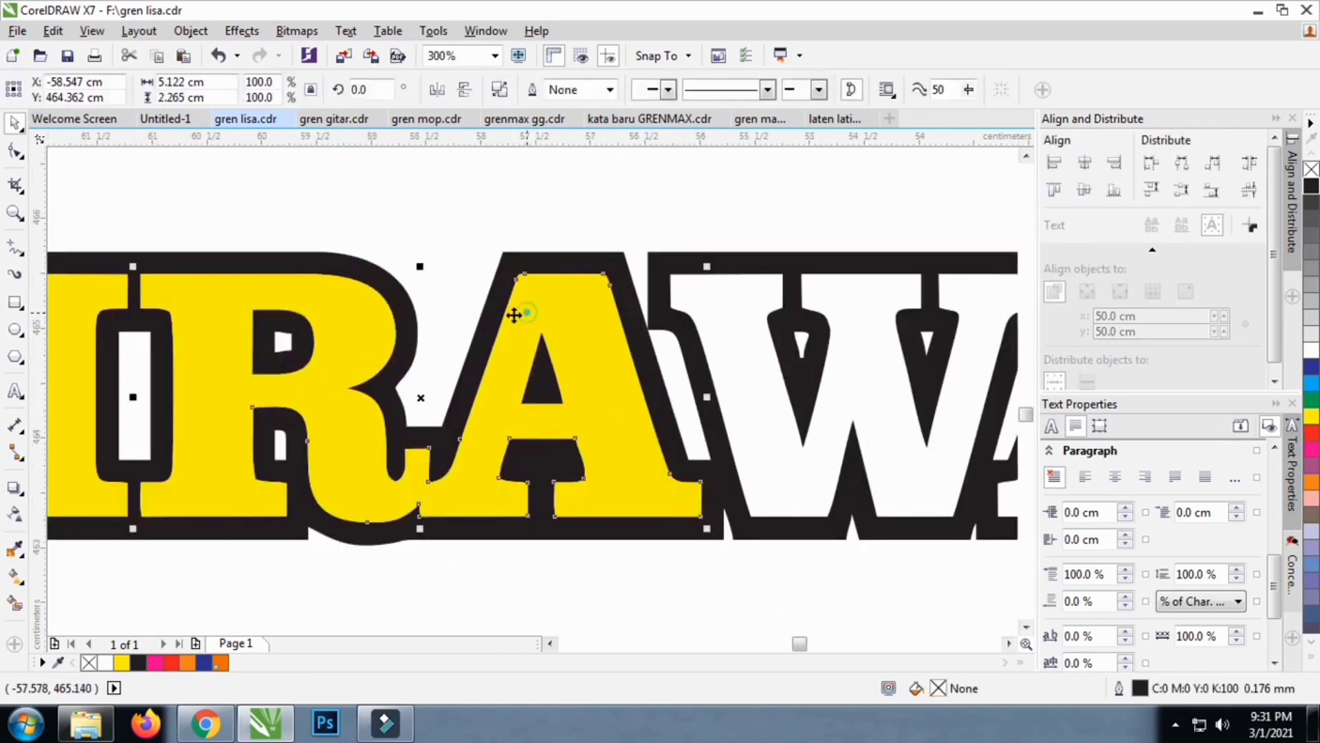
key(Delete)
scroll(344, 323, down, 3)
scroll(344, 323, up, 2)
click(341, 300)
key(Delete)
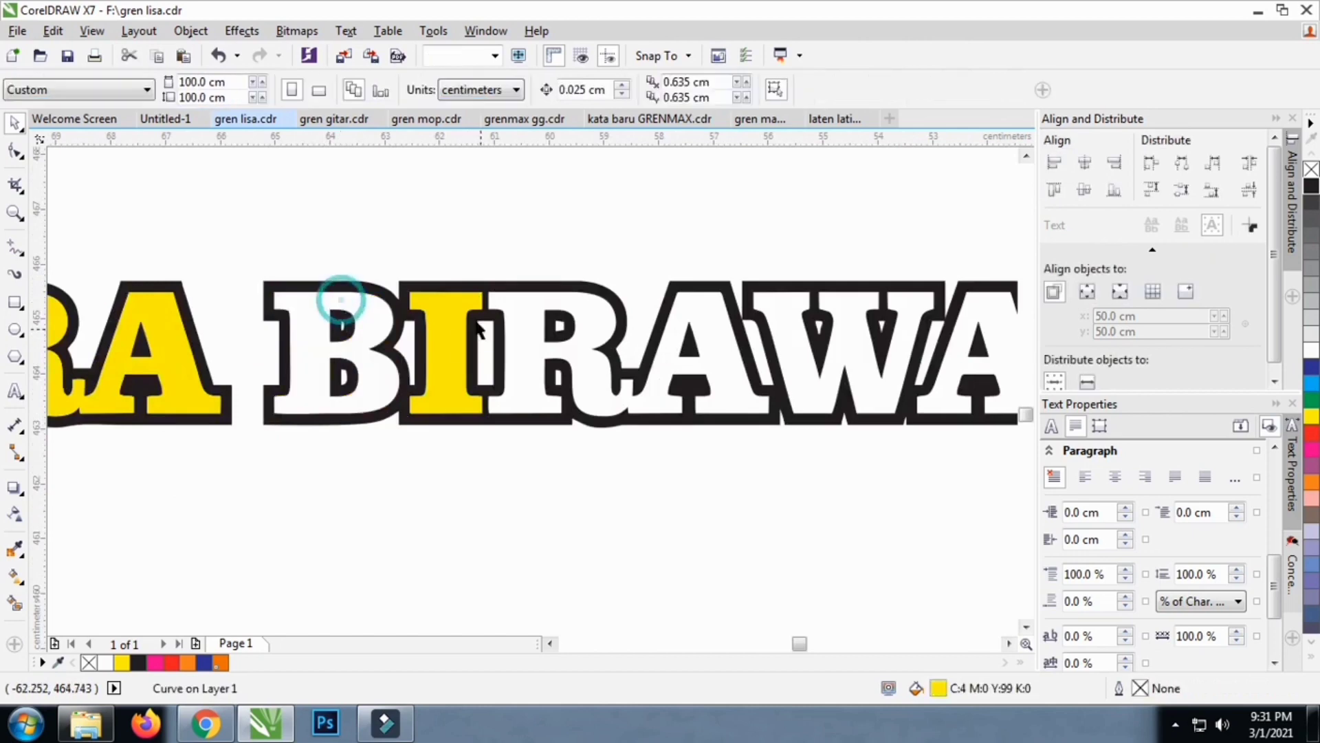
click(444, 302)
key(Delete)
Delete all yellow letter shapes from the first word of the traced name, keeping the black outline pieces
scroll(444, 303, down, 2)
scroll(341, 289, up, 1)
click(341, 274)
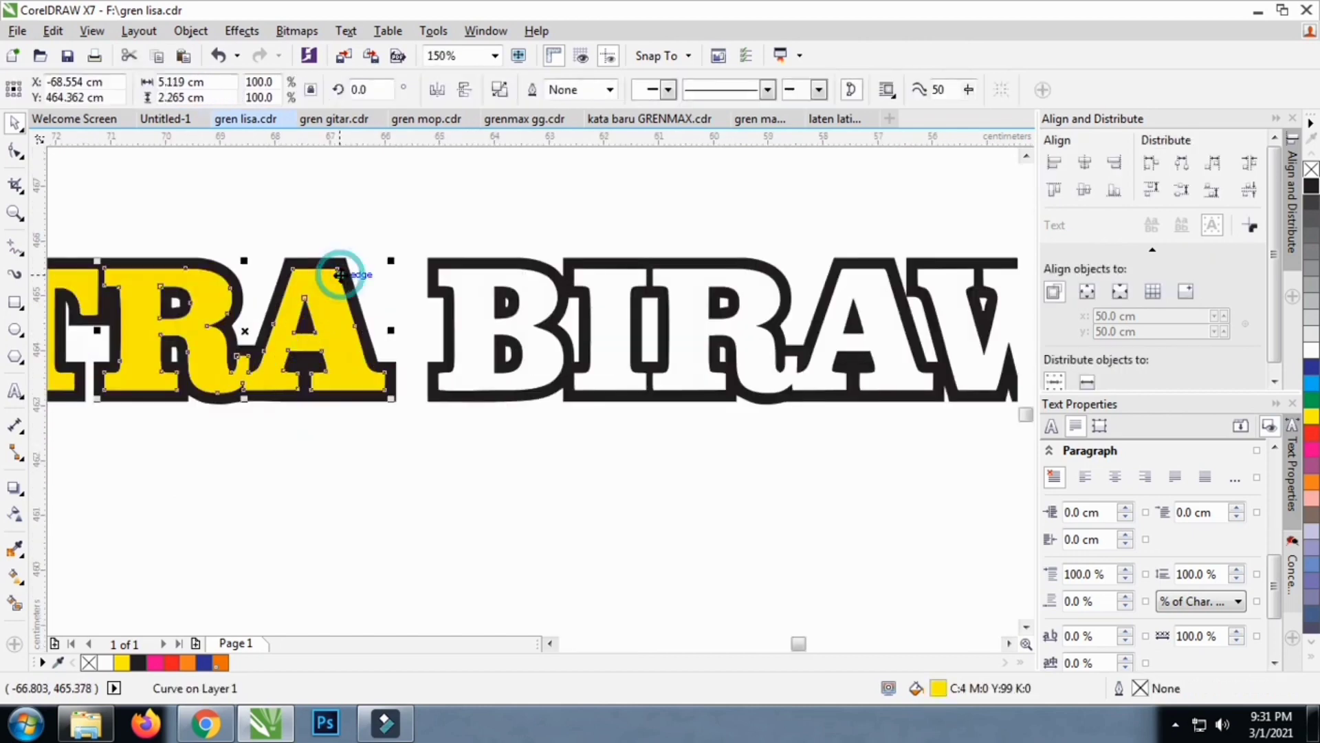
key(Delete)
scroll(331, 279, down, 1)
scroll(179, 291, up, 3)
click(179, 291)
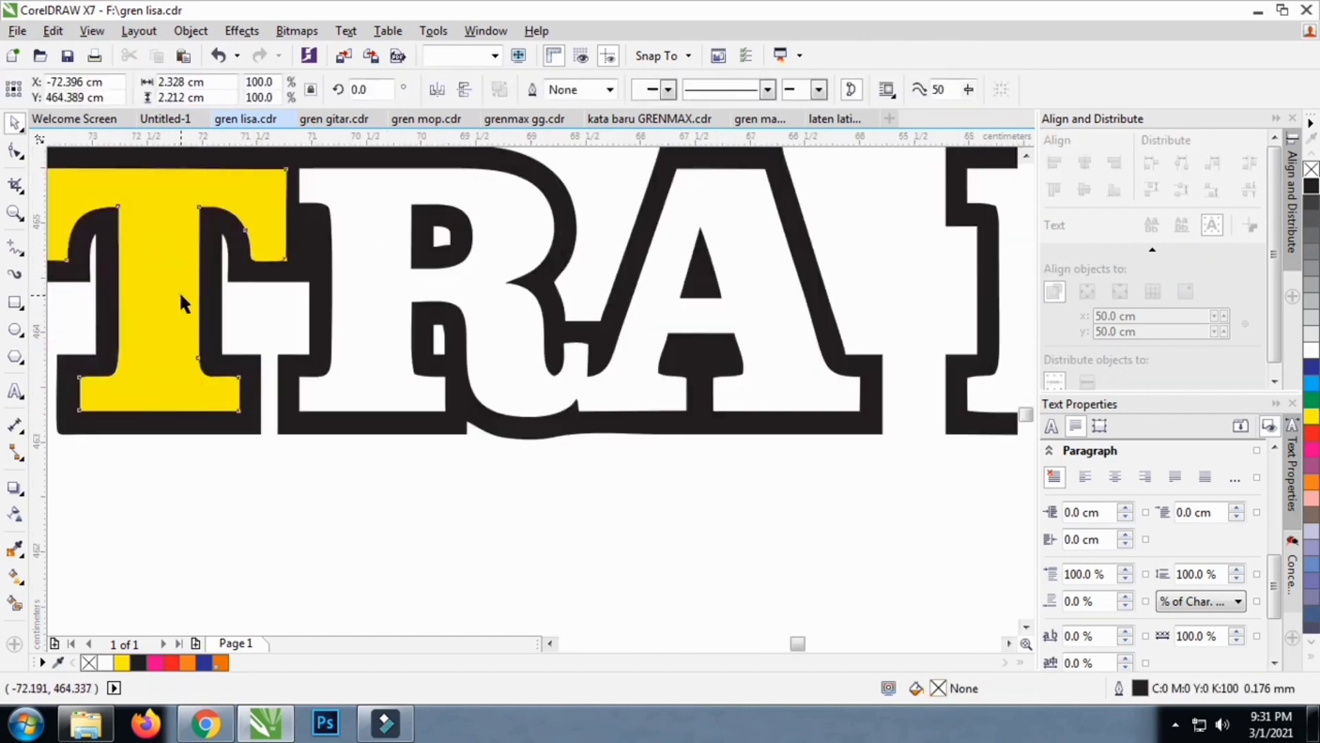
key(Delete)
scroll(178, 291, down, 1)
scroll(297, 226, up, 3)
click(297, 227)
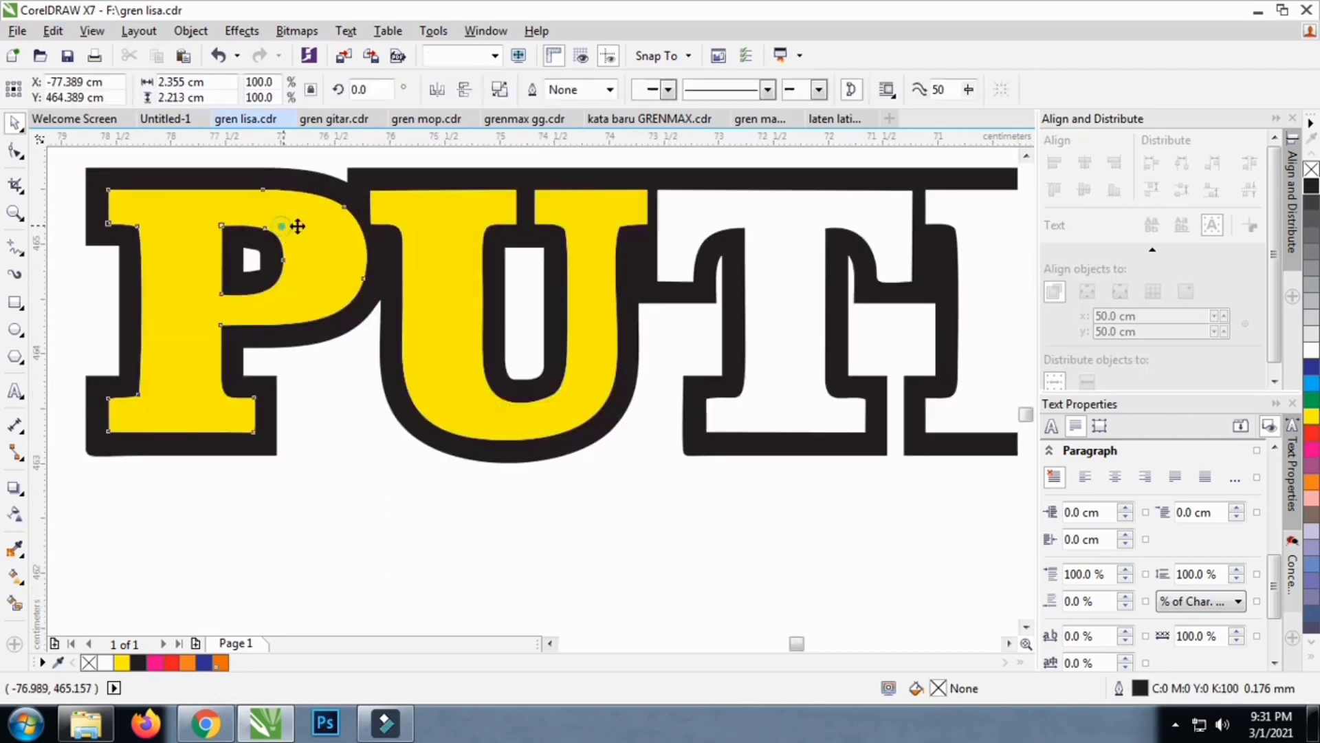
key(Delete)
scroll(418, 216, down, 1)
click(419, 216)
key(Delete)
Select all black outline pieces of the traced name and enlarge them together to about 126 cm wide
scroll(419, 216, down, 1)
scroll(493, 337, down, 1)
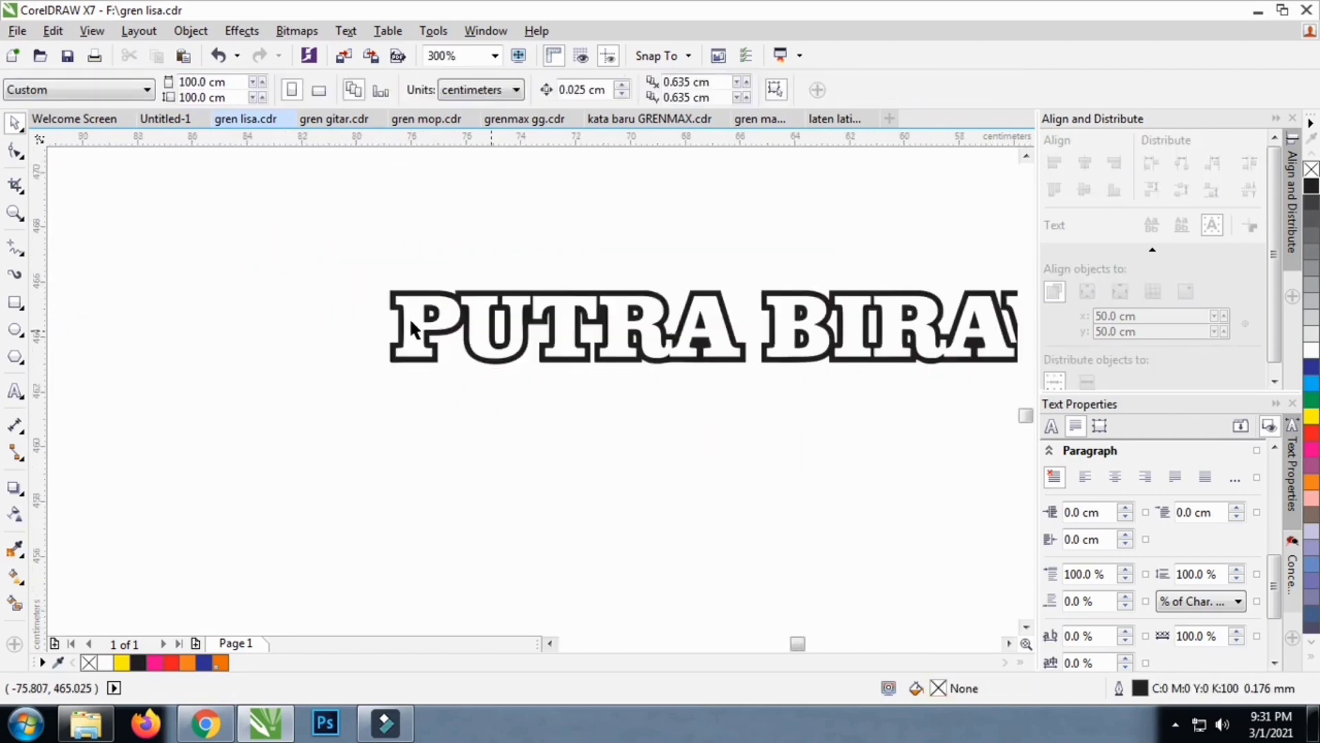
scroll(273, 296, down, 2)
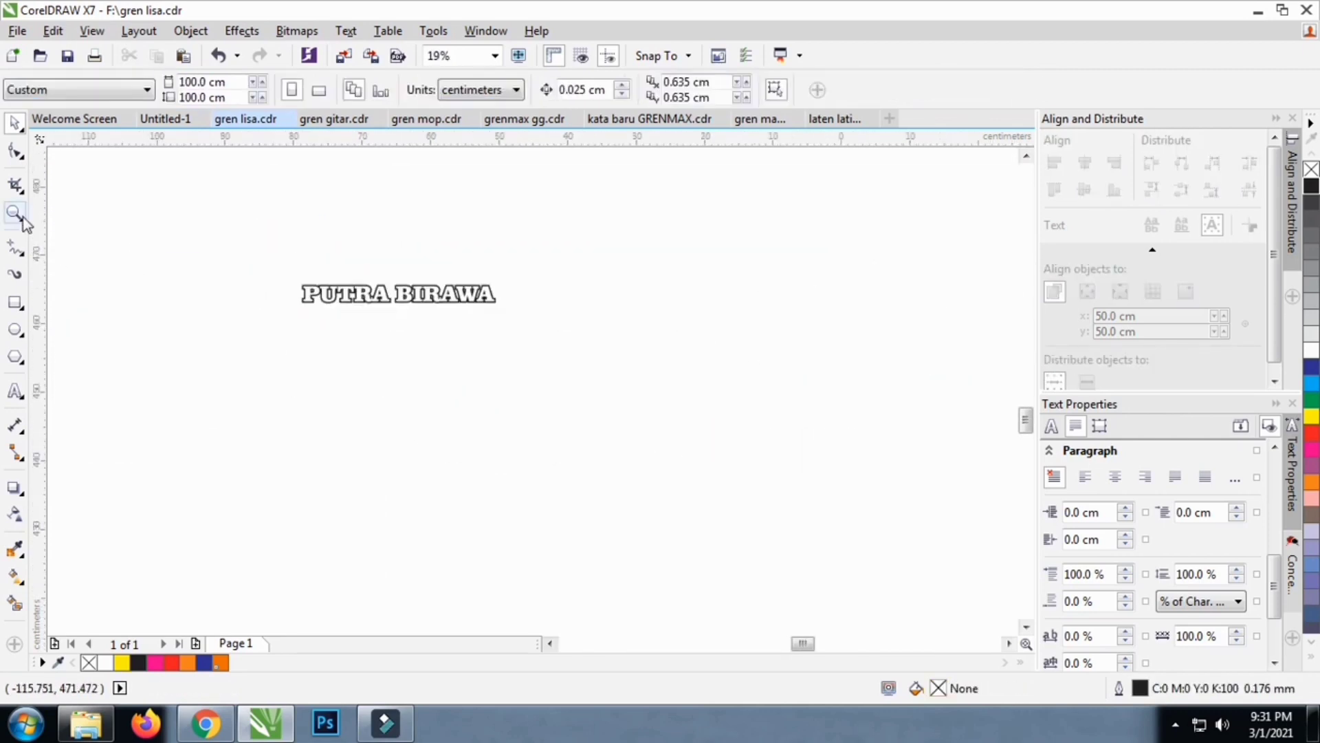
click(15, 213)
right_click(472, 298)
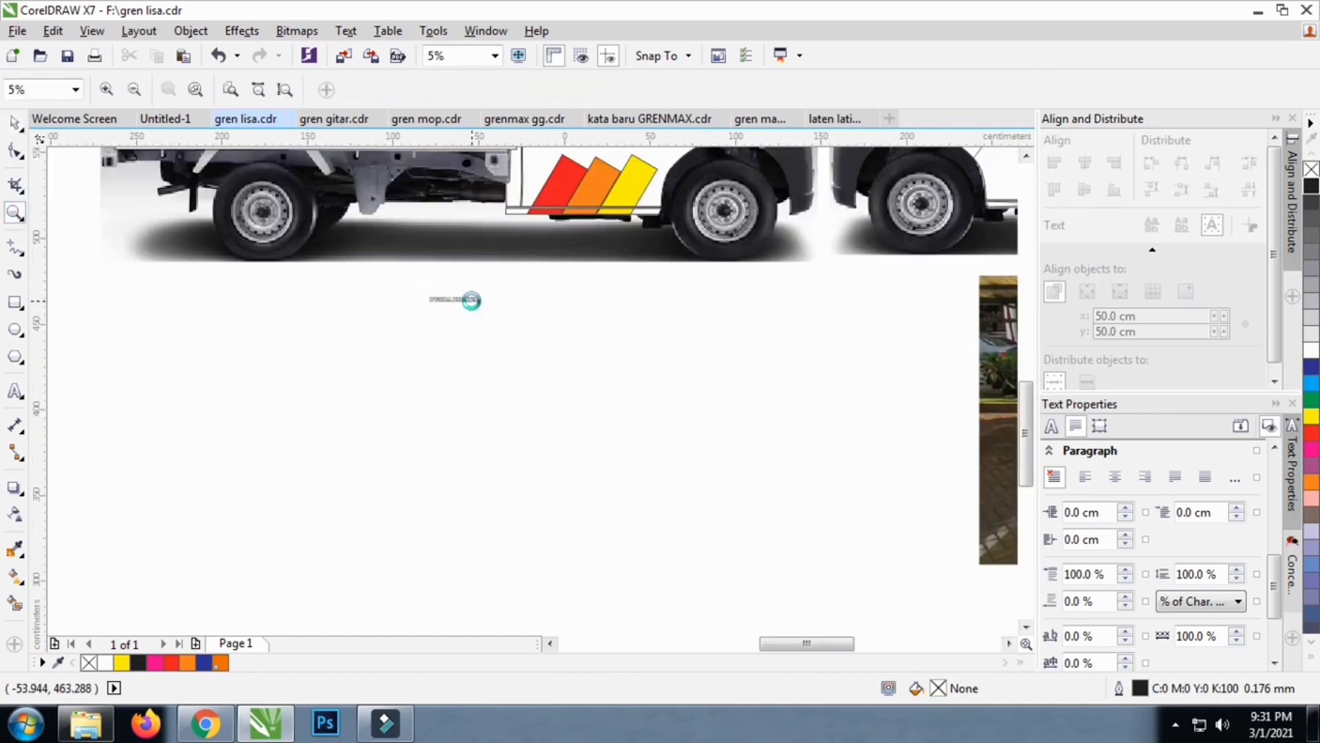
click(16, 123)
mouse_move(334, 339)
mouse_down()
mouse_move(543, 287)
mouse_move(523, 292)
mouse_move(602, 369)
mouse_move(653, 385)
mouse_up()
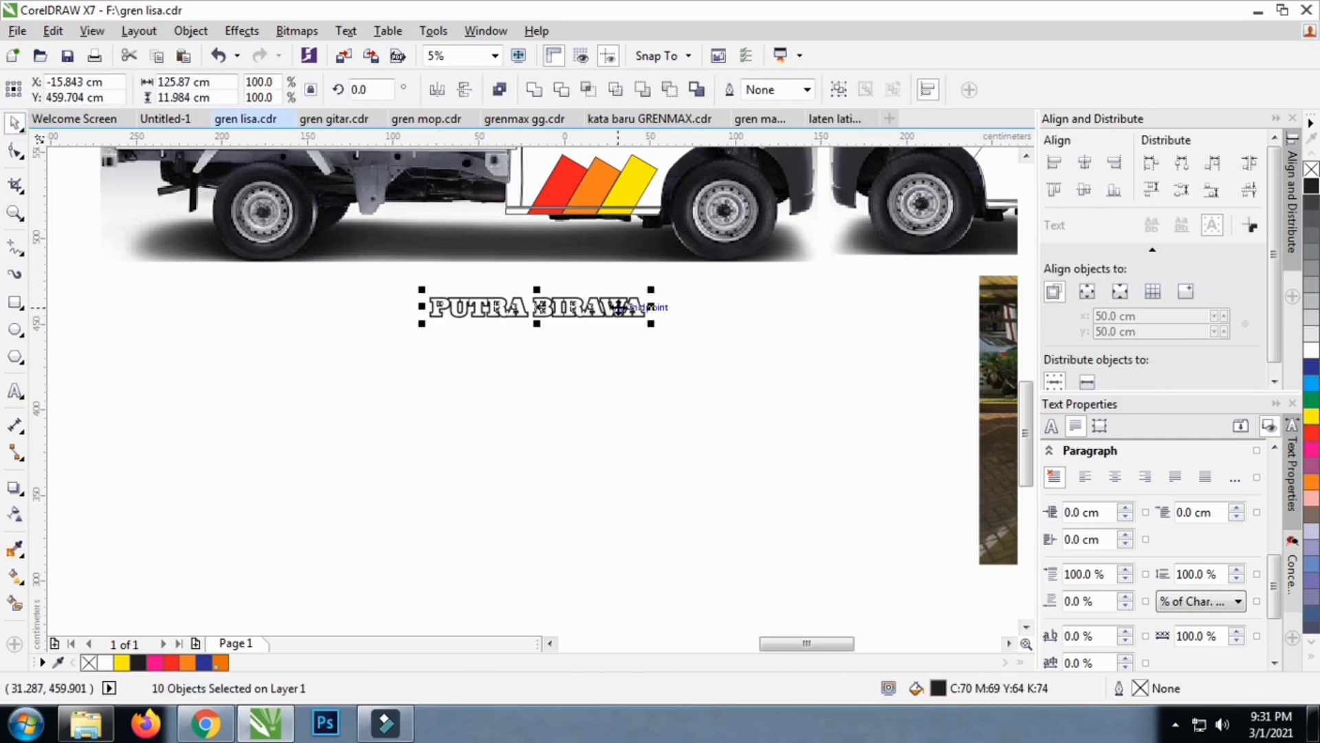
Move the outline name lettering onto the cab's coloured stripes and scale it to about 74 cm wide
drag(617, 307, 696, 185)
scroll(671, 162, up, 3)
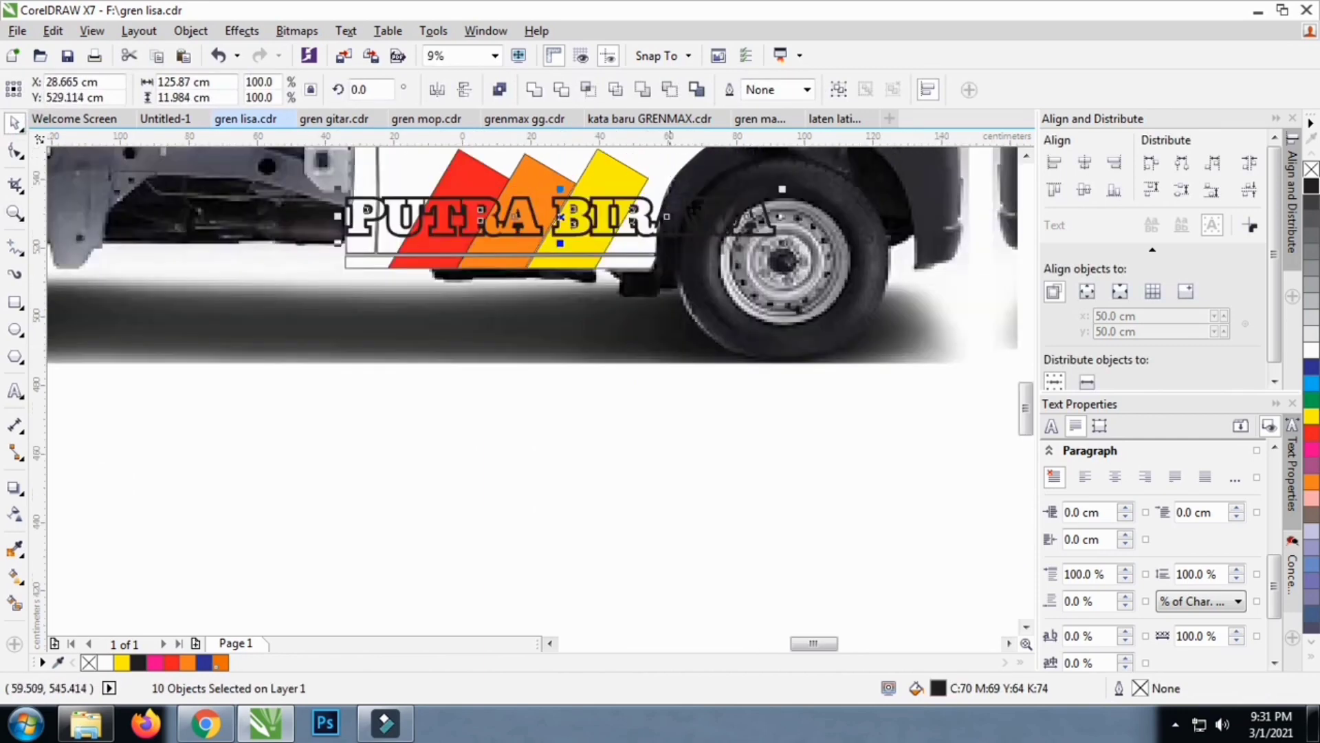
drag(782, 188, 442, 228)
scroll(450, 210, up, 2)
drag(430, 279, 836, 278)
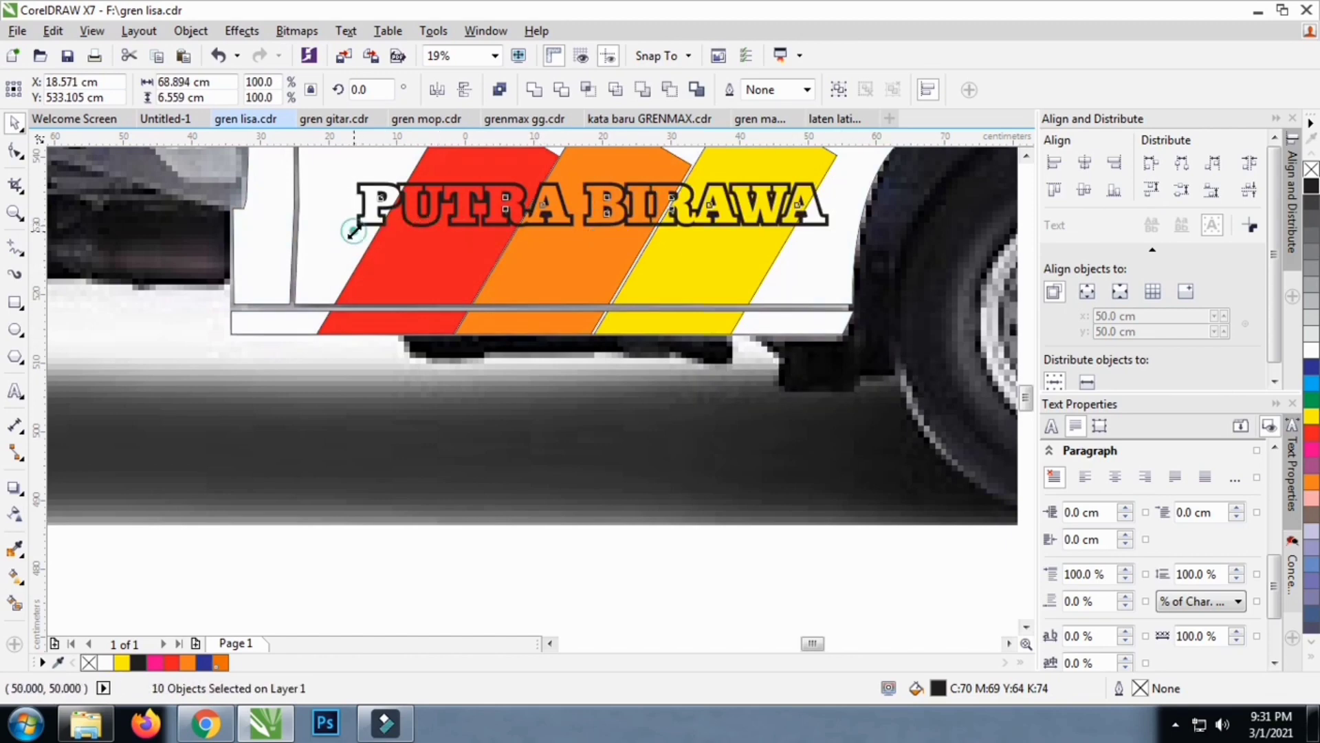
drag(354, 231, 321, 238)
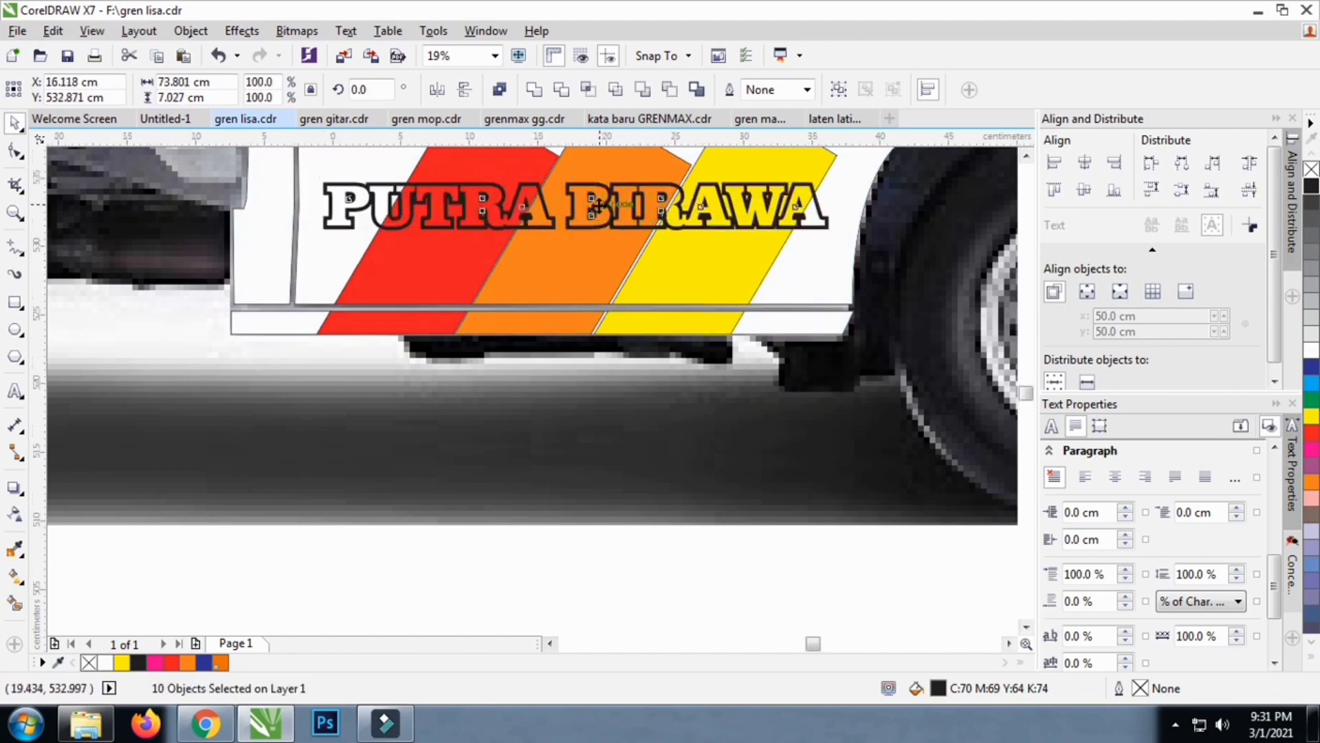
Stretch the outline name lettering on the cab stripes vertically to about 8.5 cm high
scroll(599, 205, up, 2)
drag(558, 281, 555, 283)
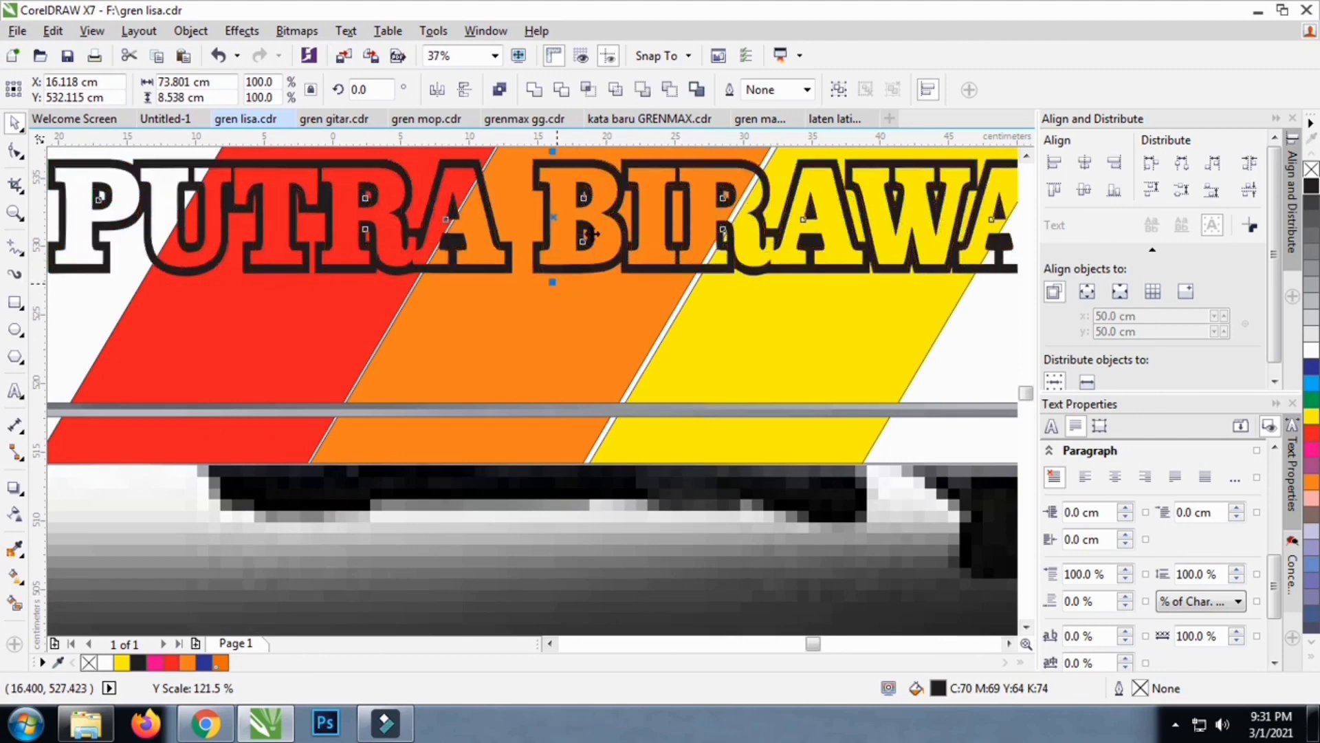
scroll(554, 282, down, 4)
click(647, 455)
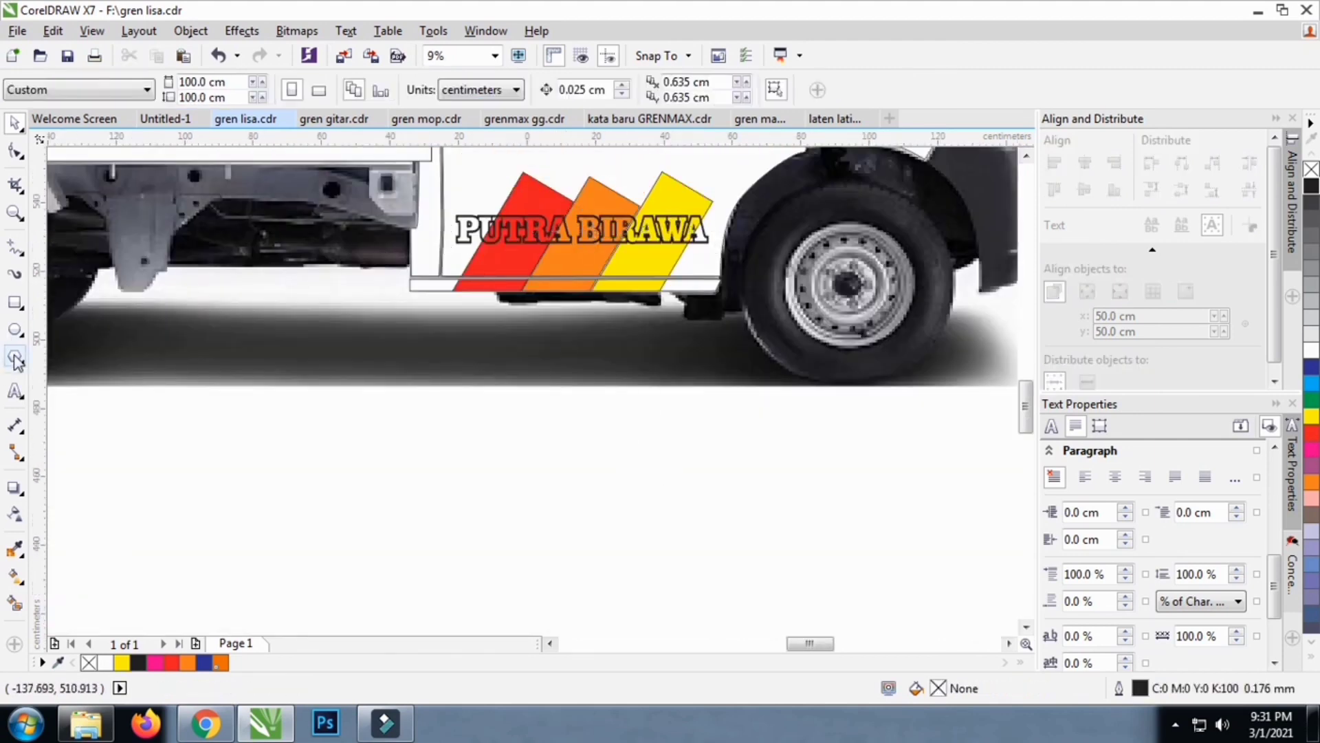
Add the text "Hanya sekedar Hobi" in Arial below the truck and enlarge it to about 314 pt
click(16, 392)
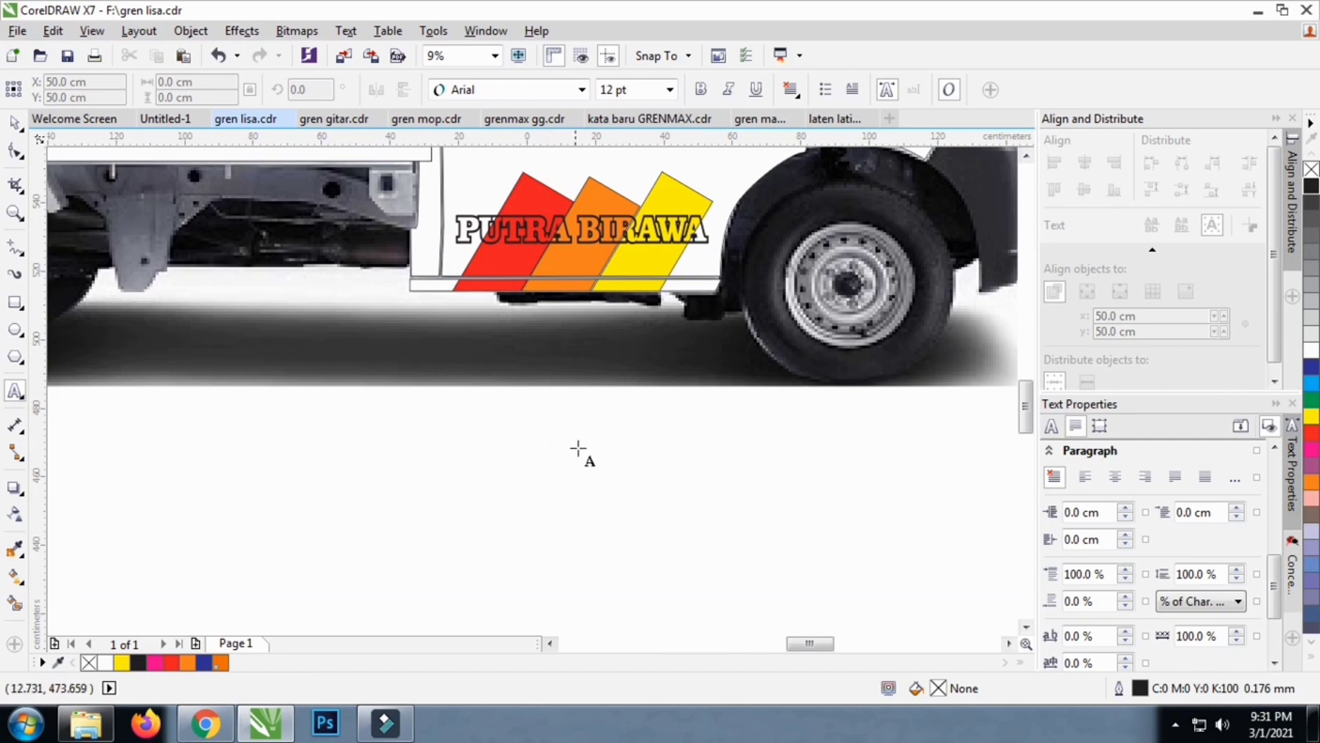
click(552, 444)
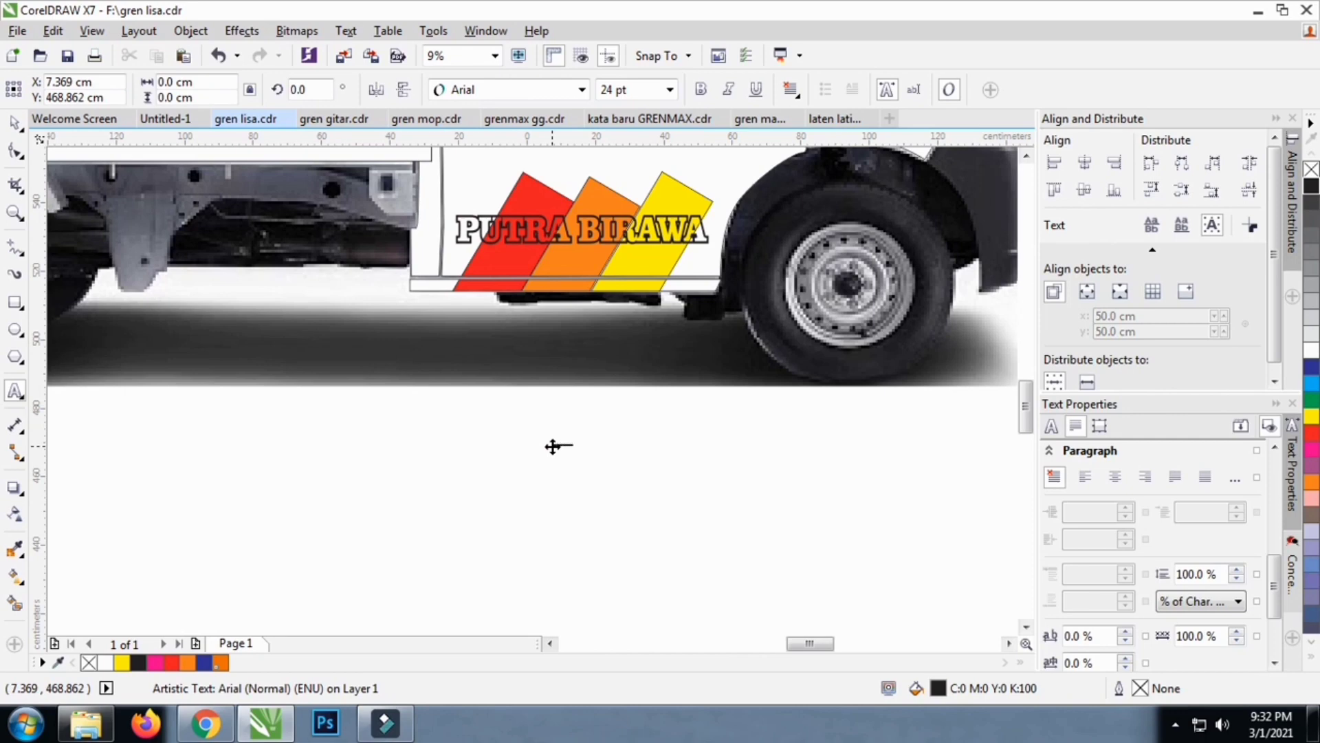
key(ctrl+v)
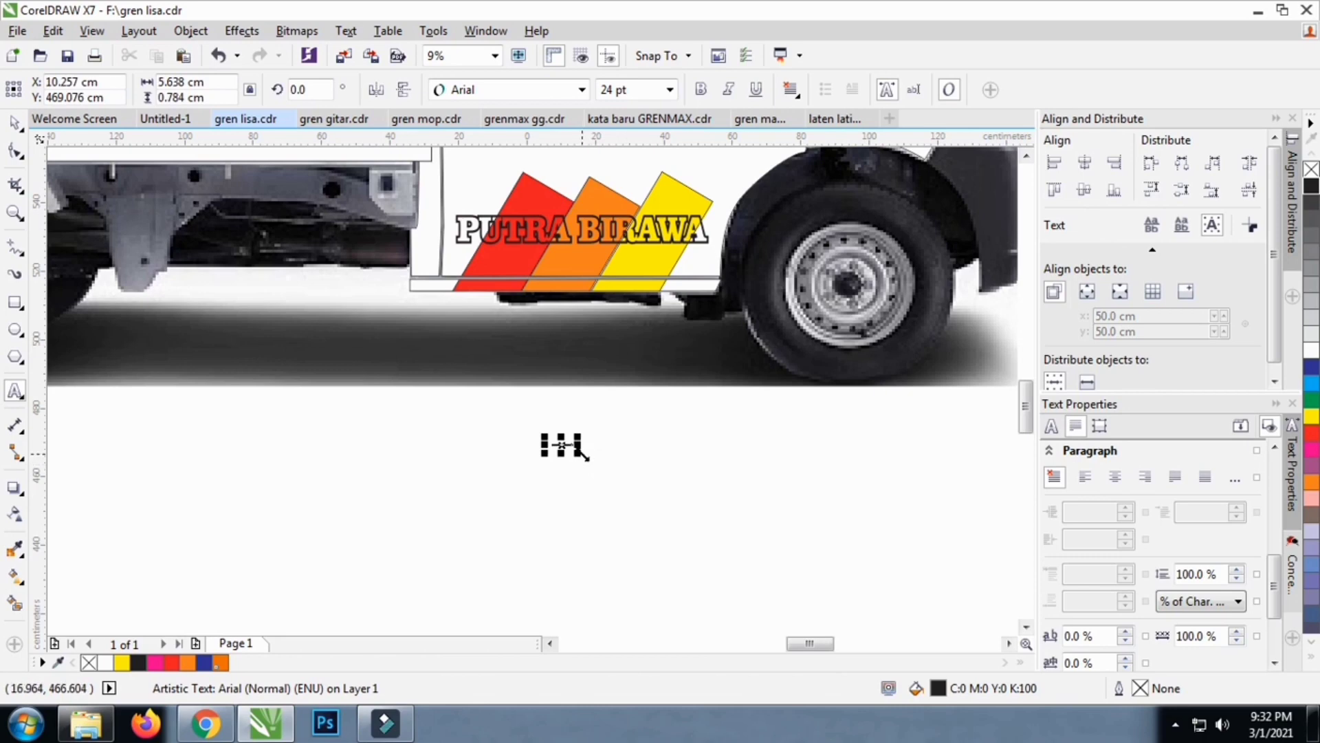
drag(581, 453, 808, 523)
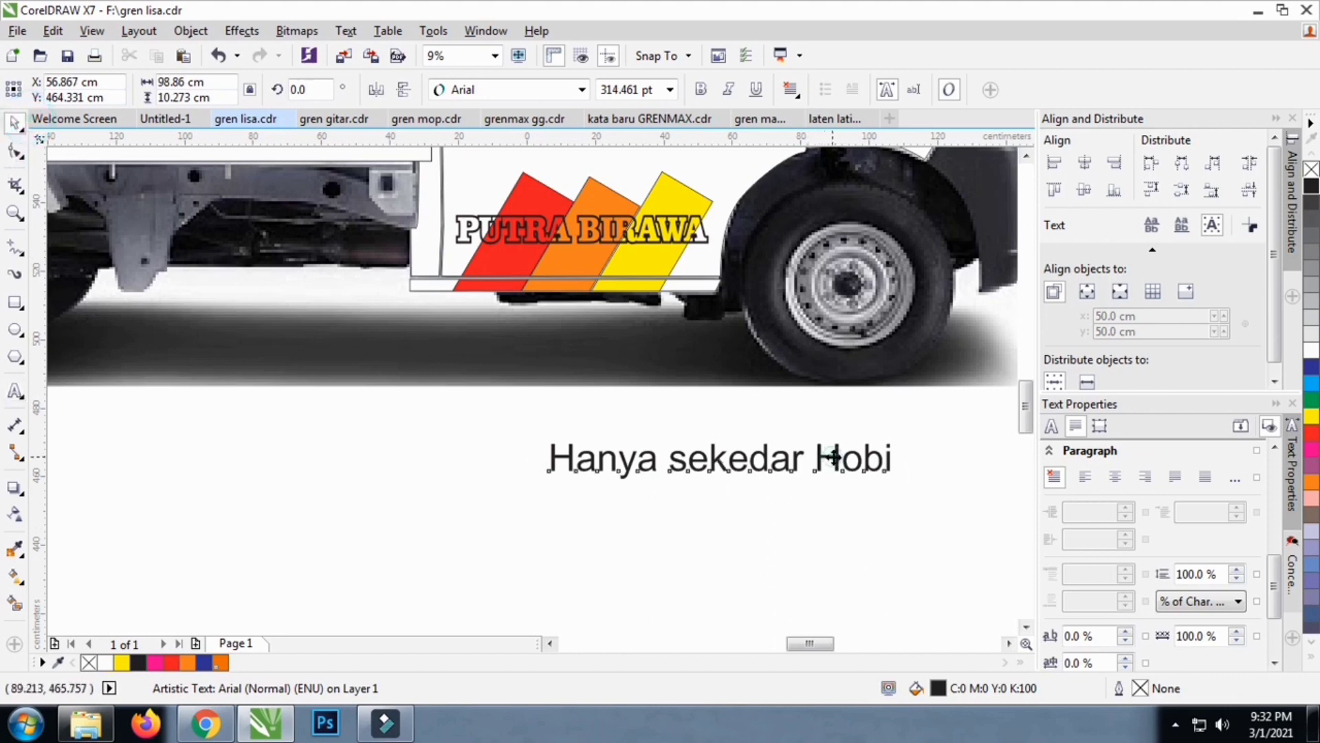
Move "Hanya sekedar Hobi" directly under the cab name lettering and scale it down to about 138 pt
drag(834, 457, 527, 282)
scroll(691, 261, up, 1)
scroll(263, 255, up, 1)
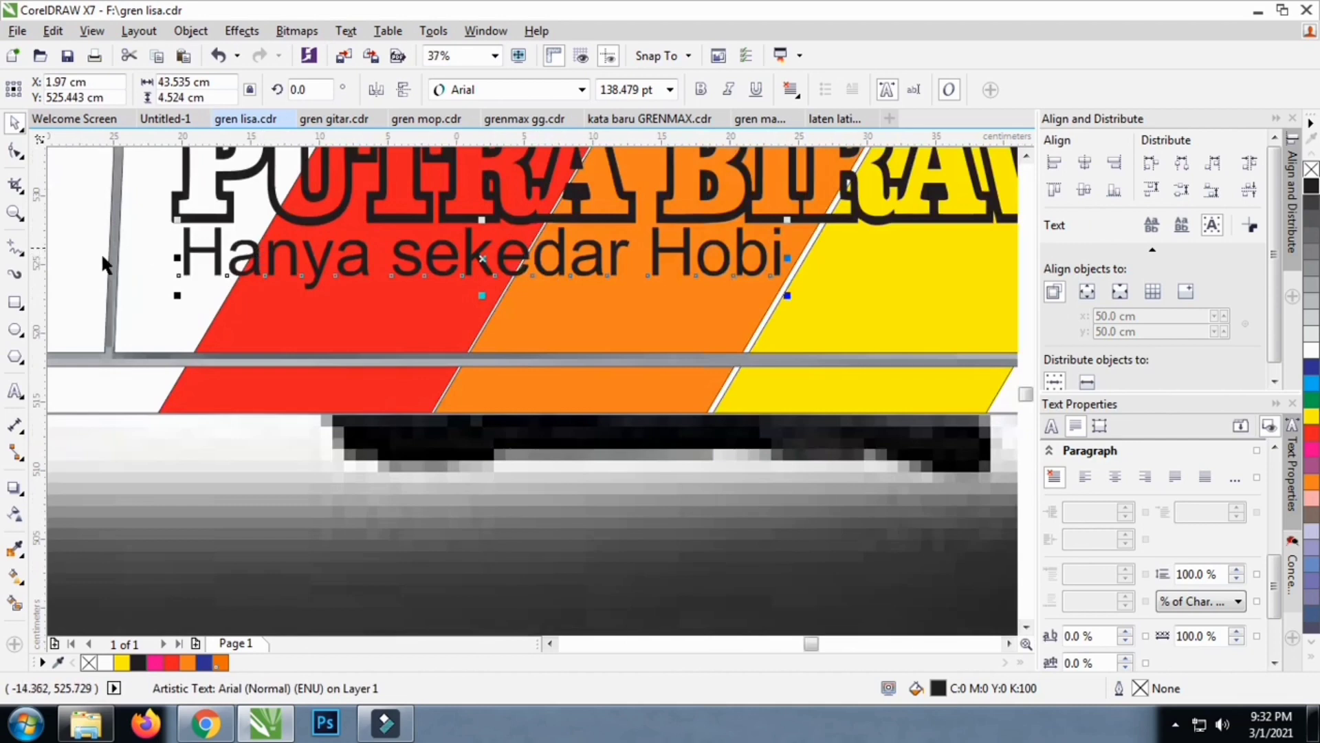
Space out the tagline "Hanya sekedar Hobi" under the cab lettering by inserting a single space between its letters
click(14, 392)
click(227, 255)
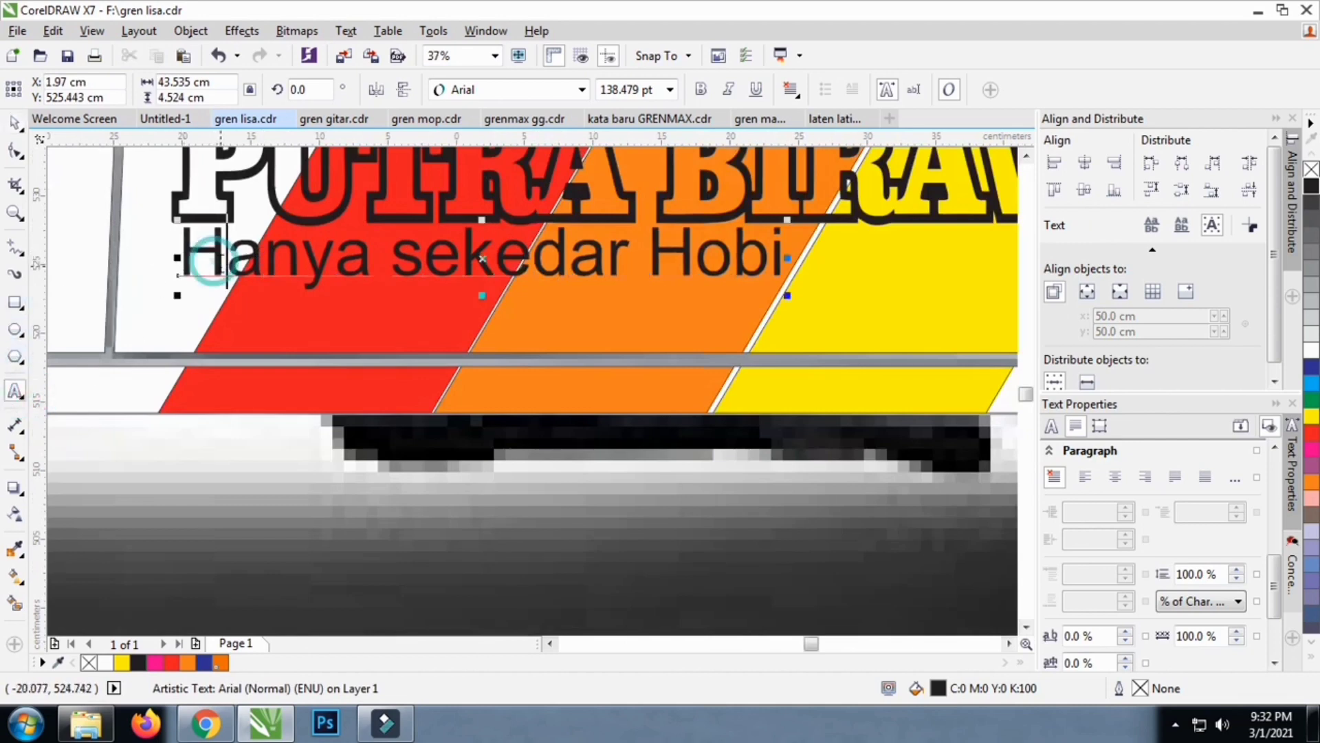
key(Right)
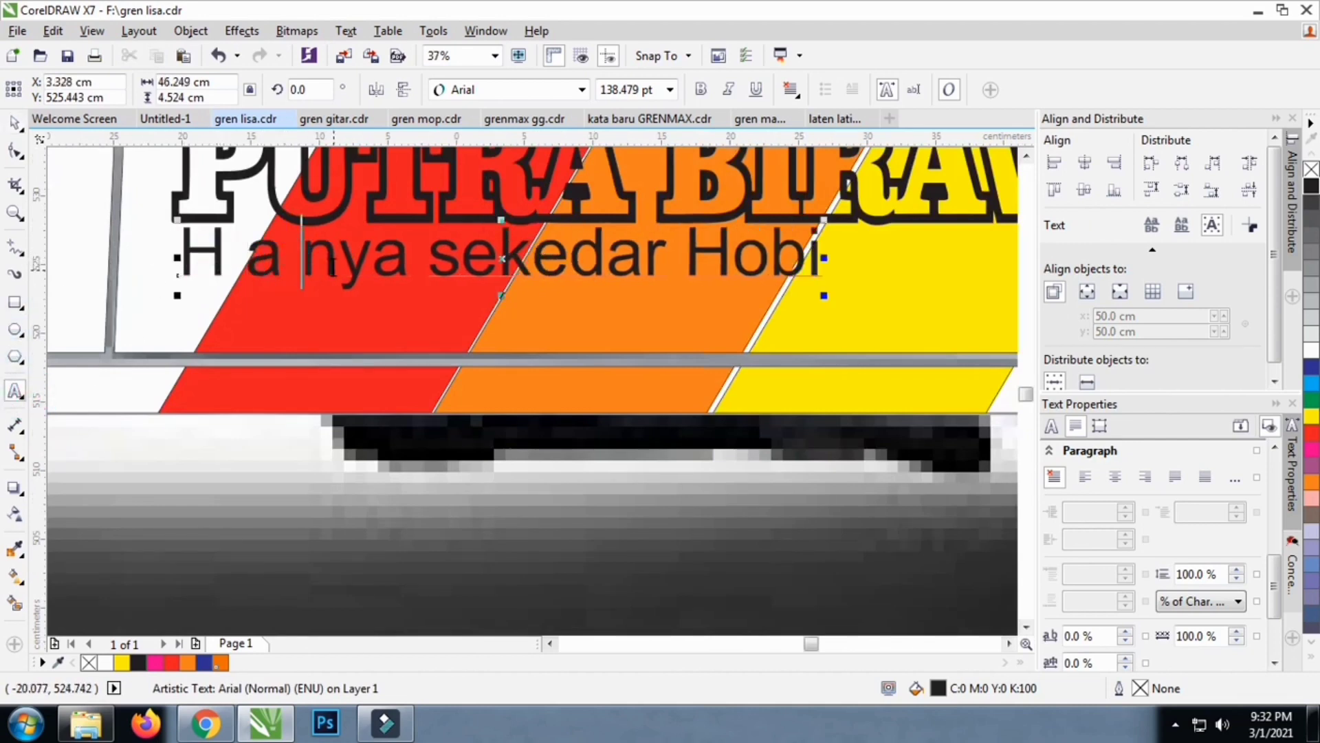
key(Right)
key(Right)
key(Right)
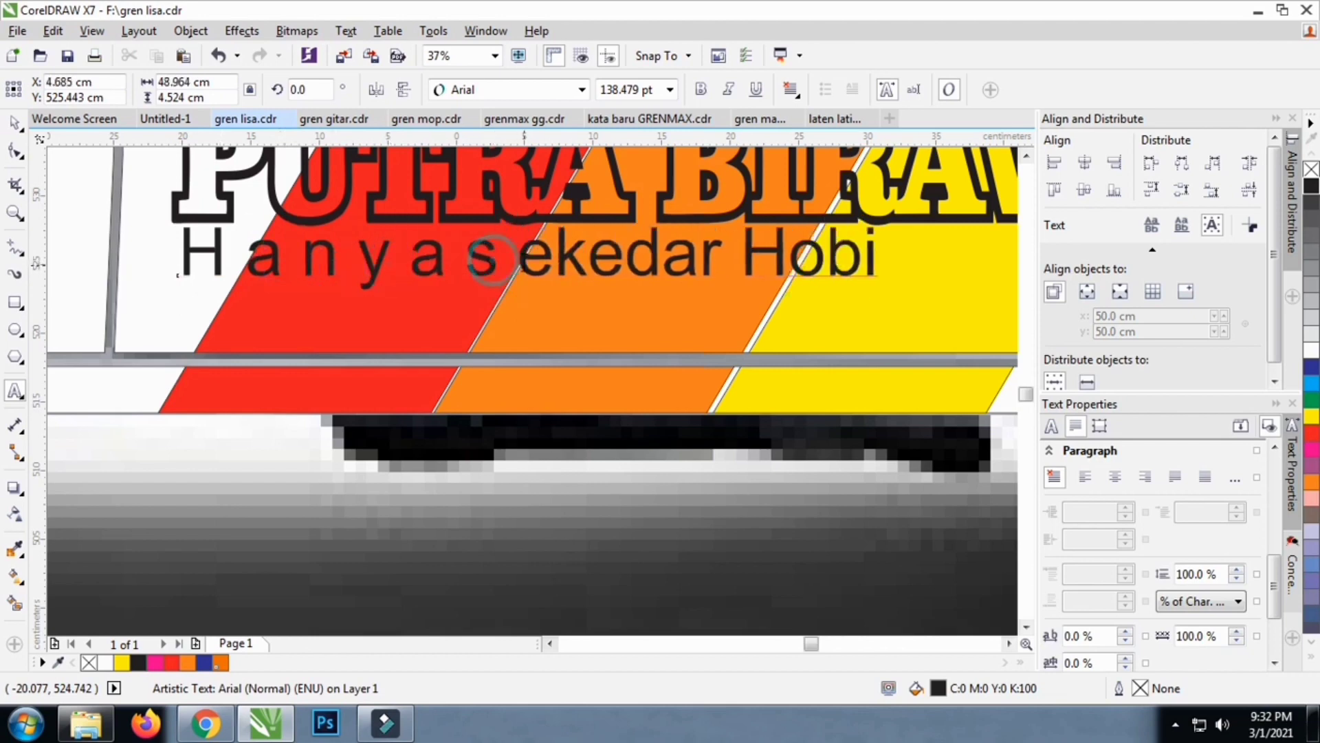
key(Right)
key(Right)
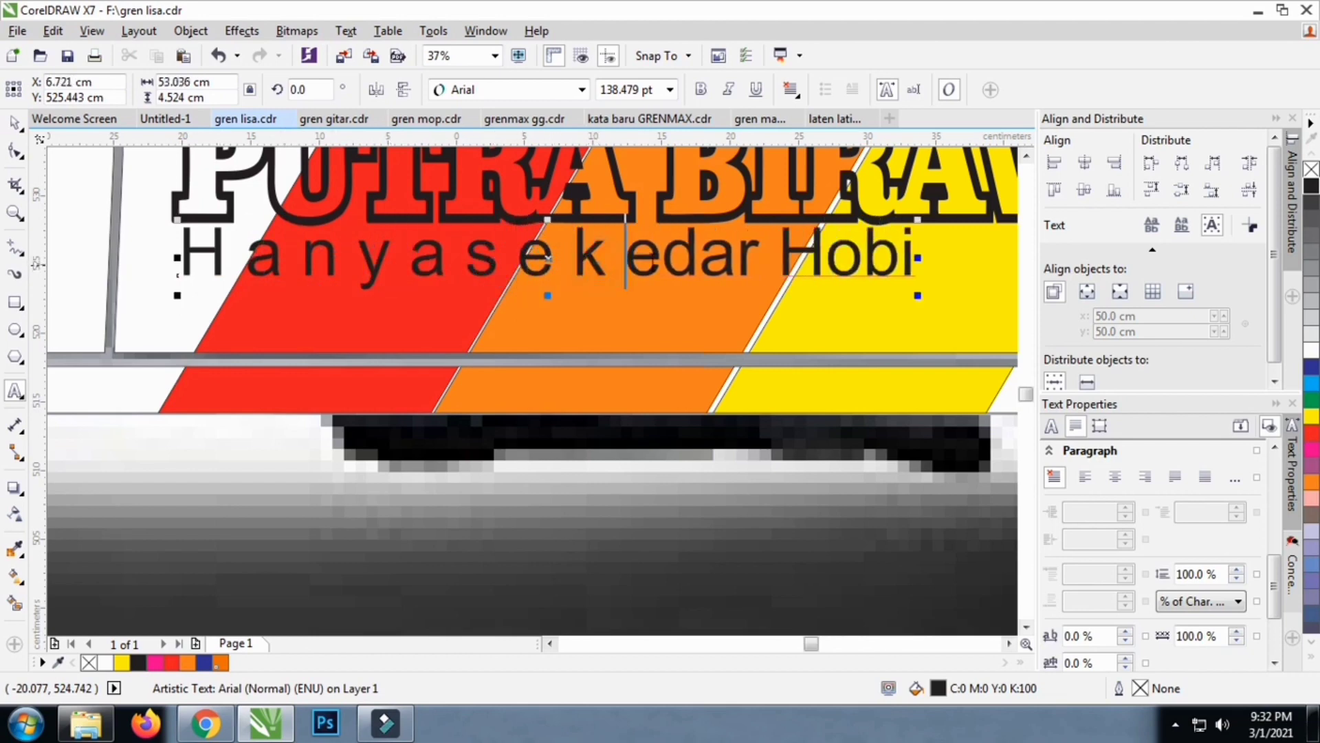
key(Right)
key(Right)
key(Right)
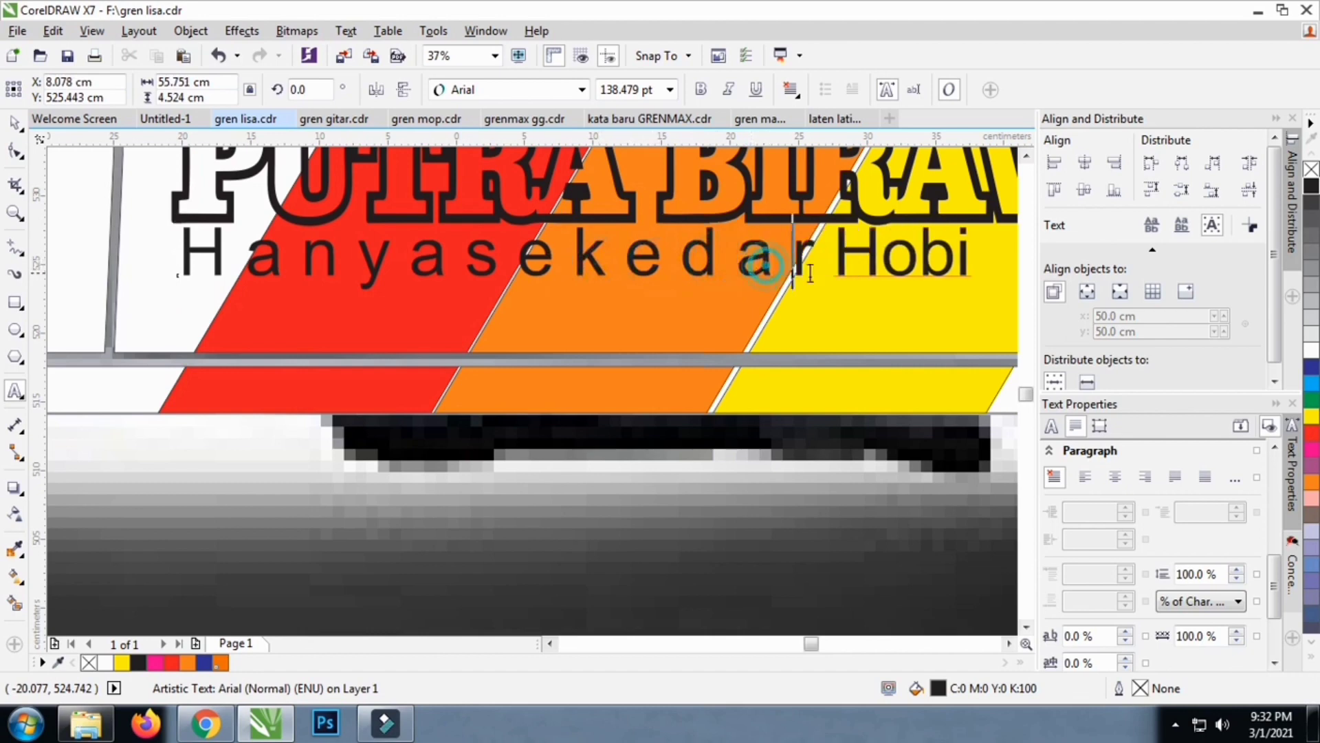
key(Right)
key(Right)
key(Right)
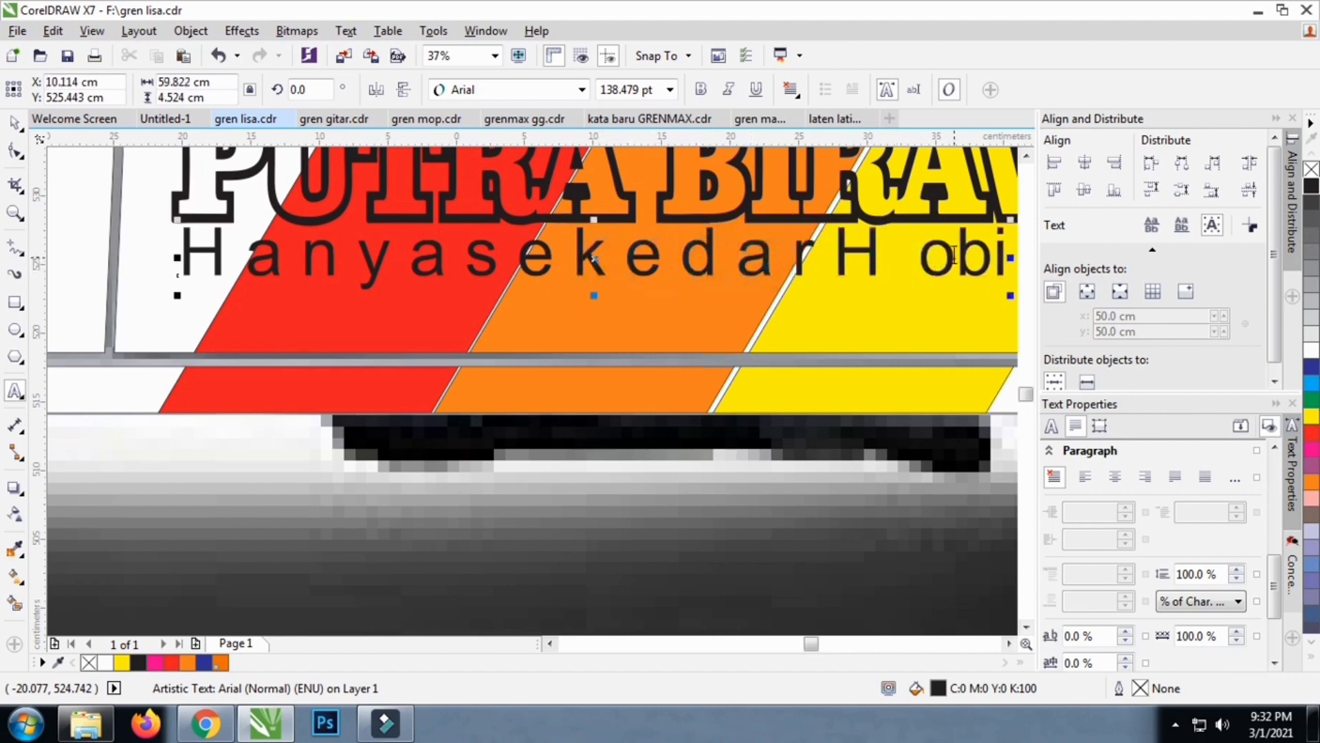
key(BackSpace)
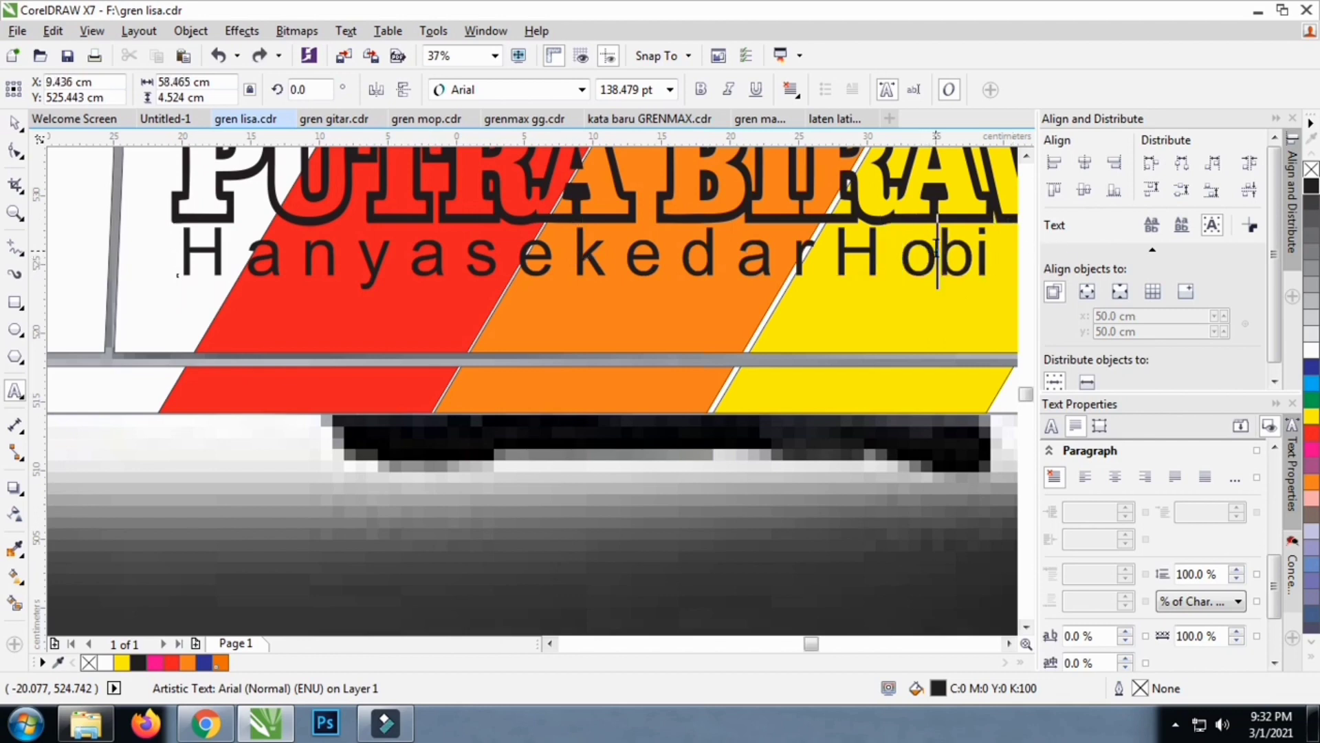
click(993, 248)
scroll(579, 330, down, 1)
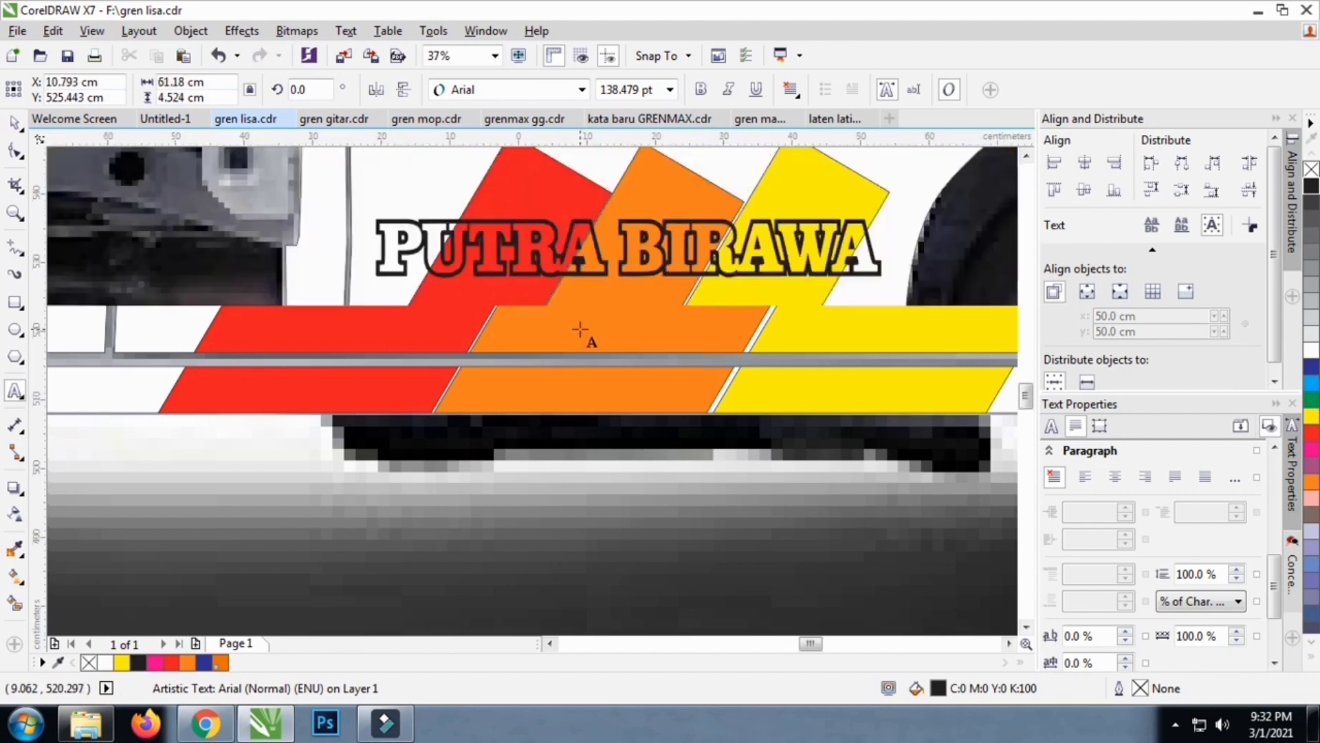
scroll(581, 330, down, 2)
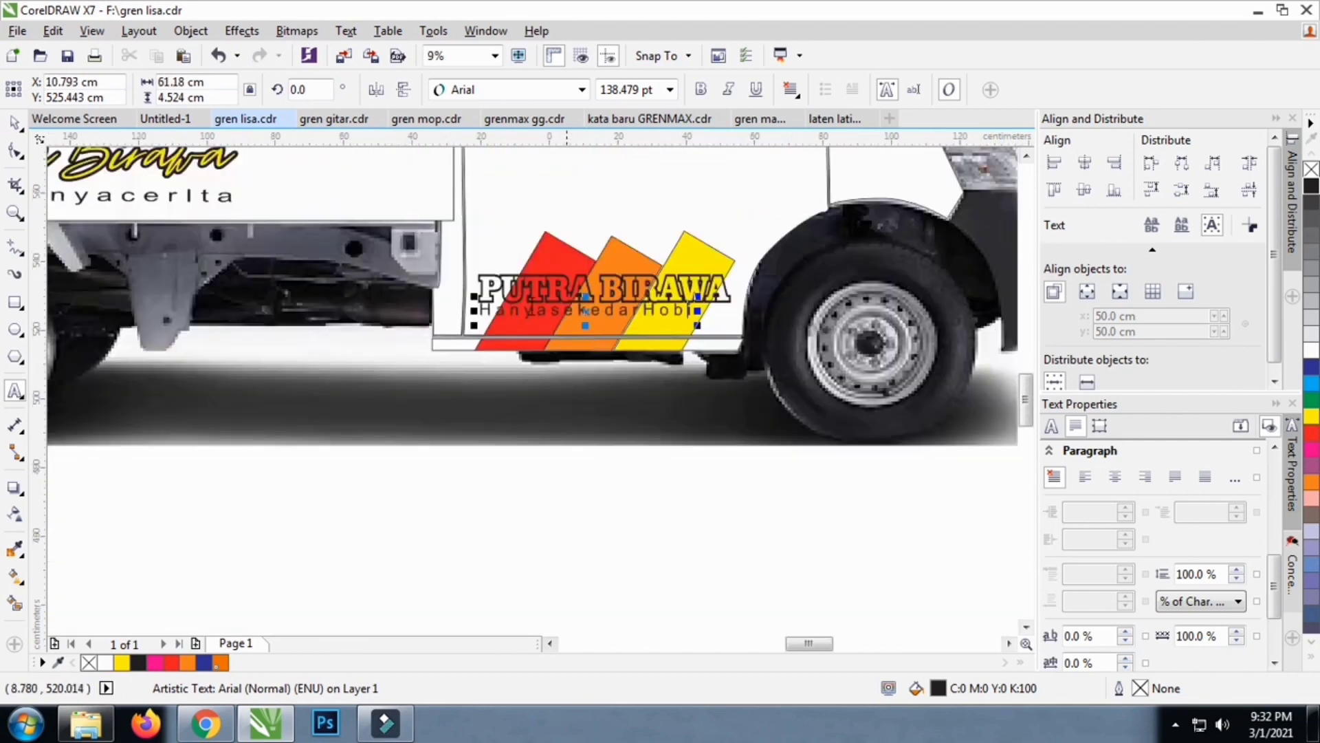
Stretch the spaced tagline horizontally to about 71.5 cm to match the lettering's width and move it slightly down
click(14, 124)
scroll(724, 317, up, 2)
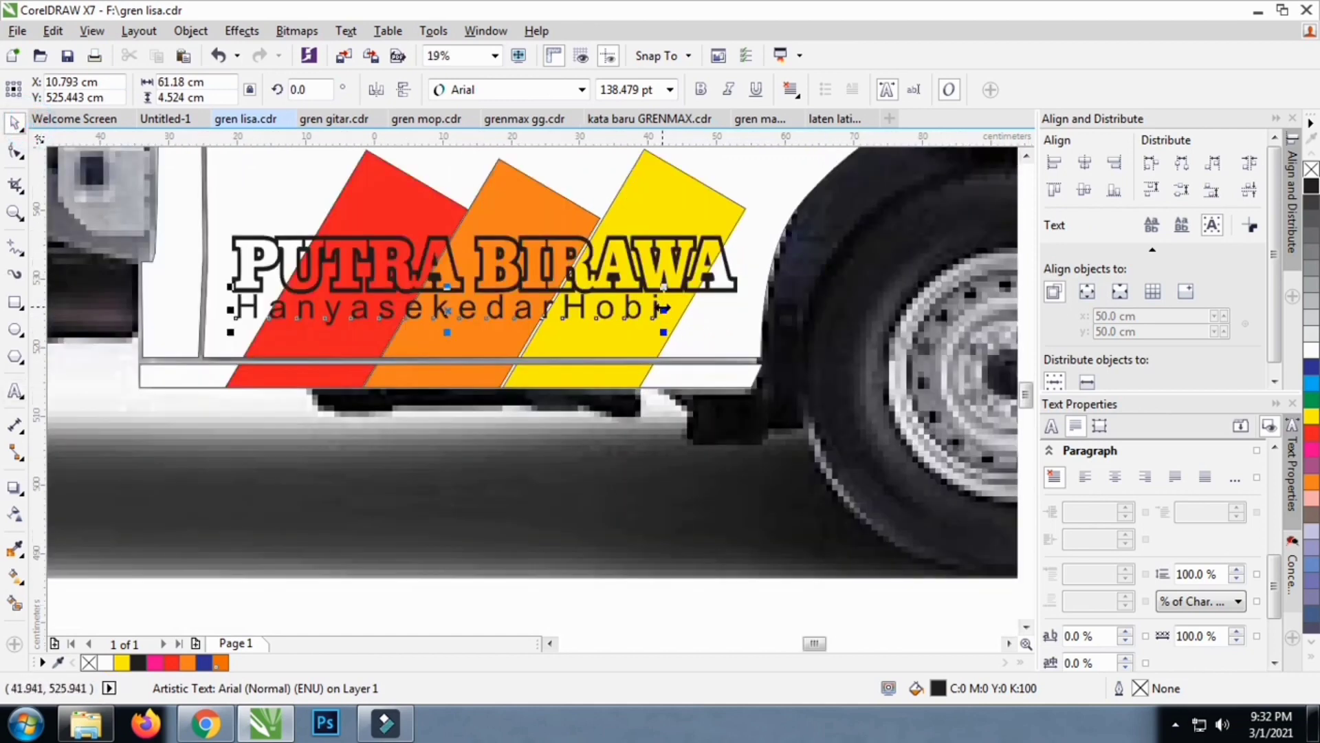
drag(664, 309, 736, 309)
scroll(614, 288, up, 2)
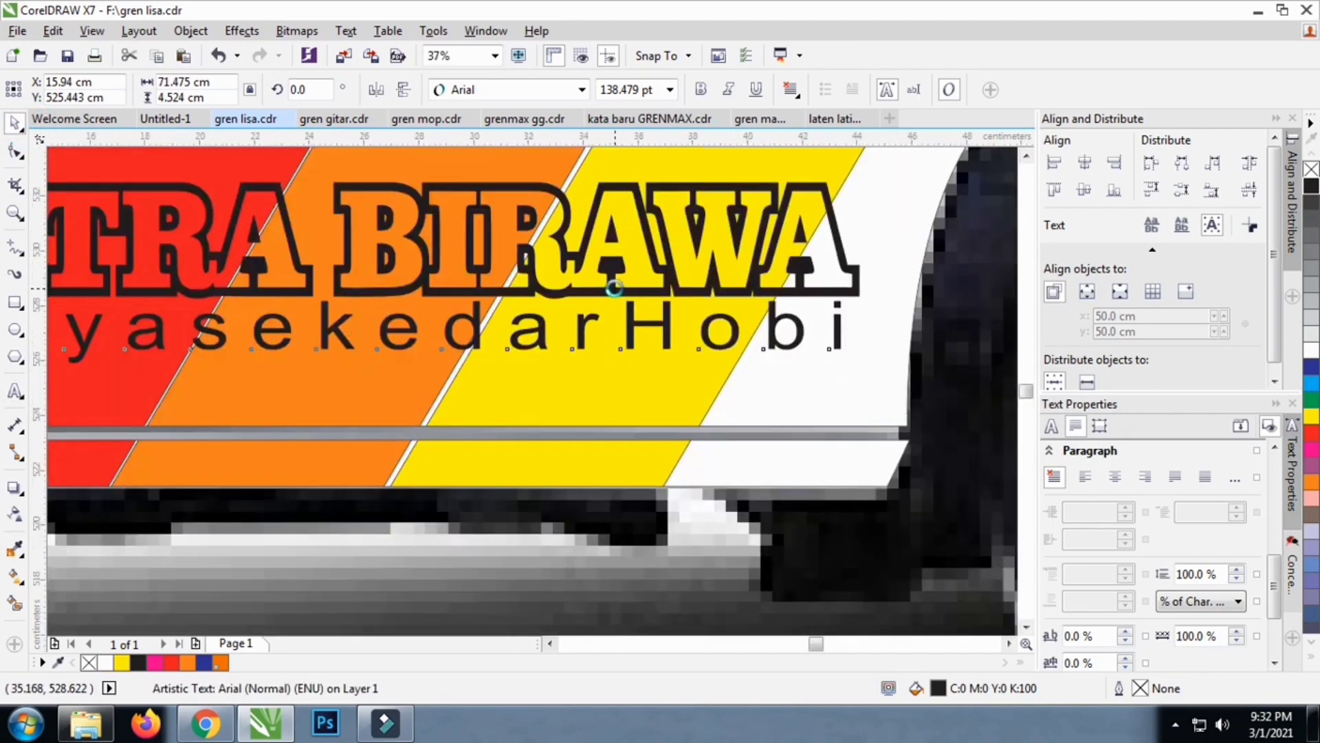
drag(645, 332, 645, 357)
scroll(538, 315, down, 2)
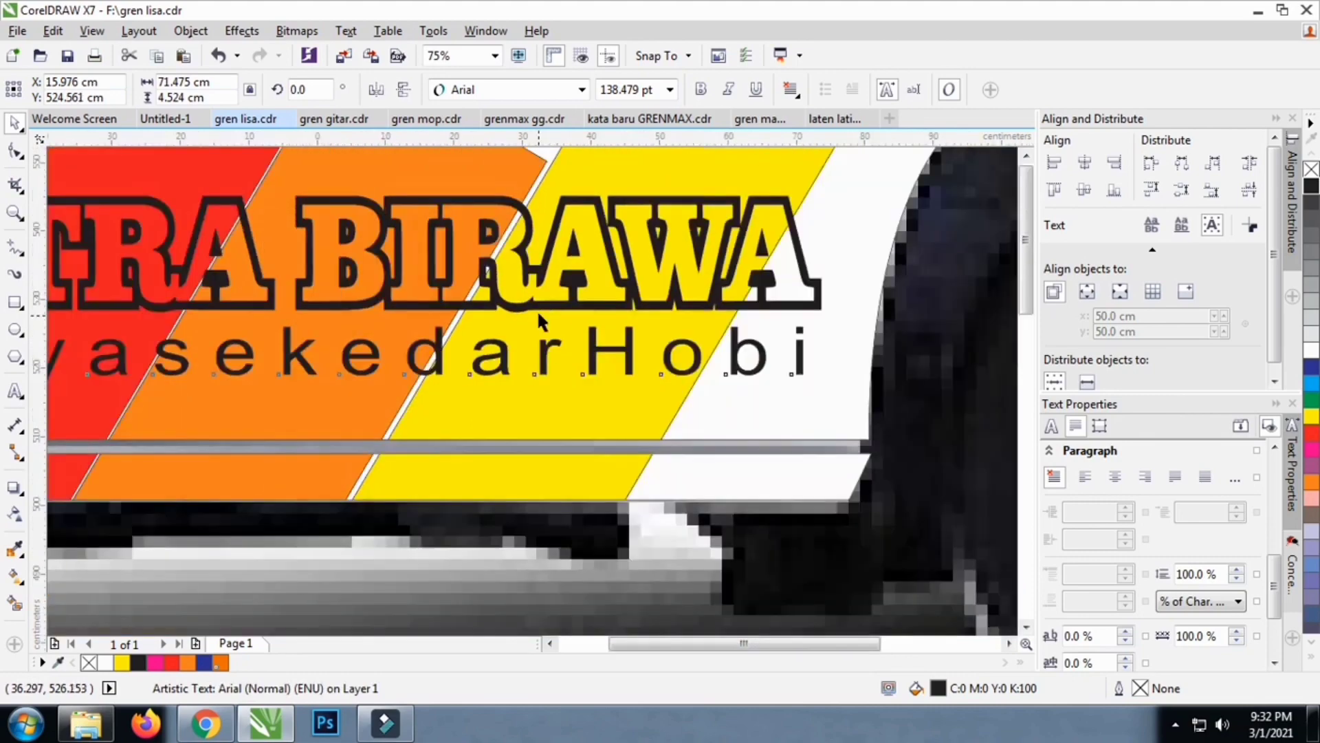
scroll(538, 310, down, 6)
click(538, 399)
Edit the cab's PowerClip contents, ungroup the three stripes and shift the yellow one slightly closer to the orange one
scroll(586, 276, up, 2)
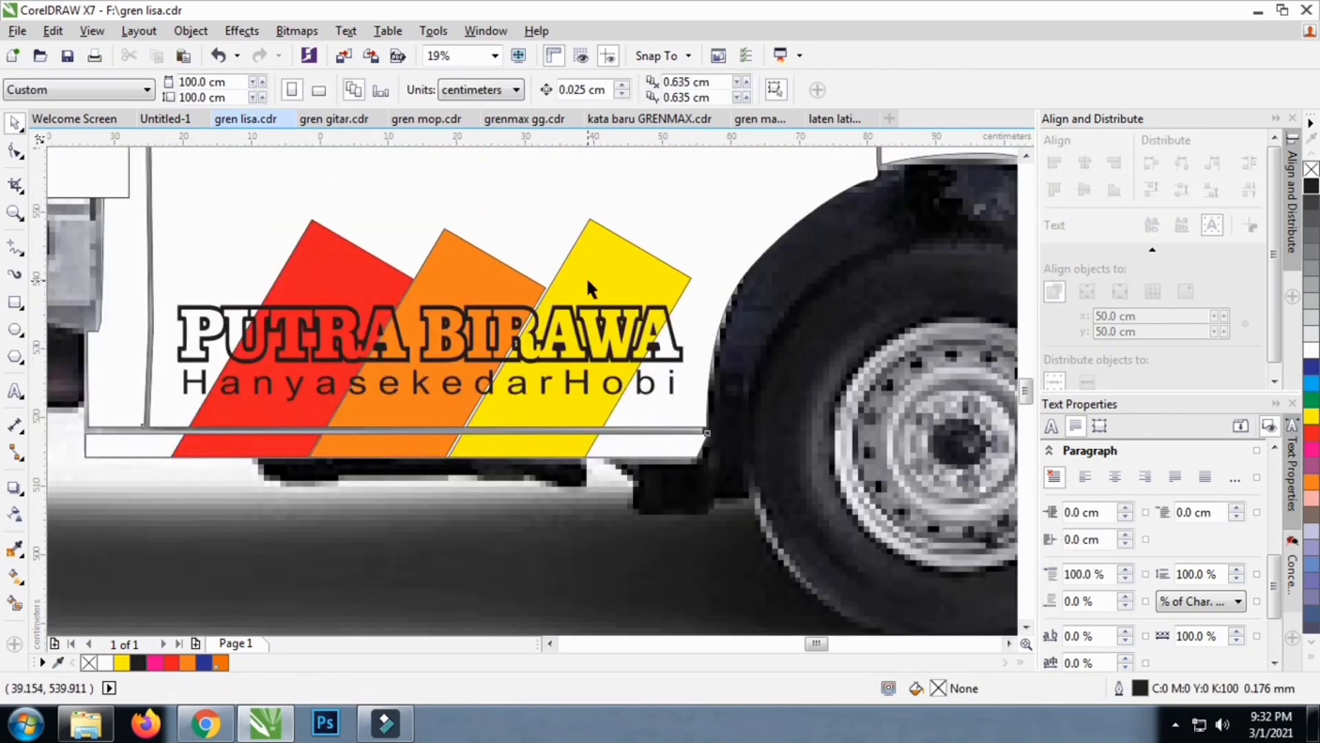
click(586, 277)
click(609, 484)
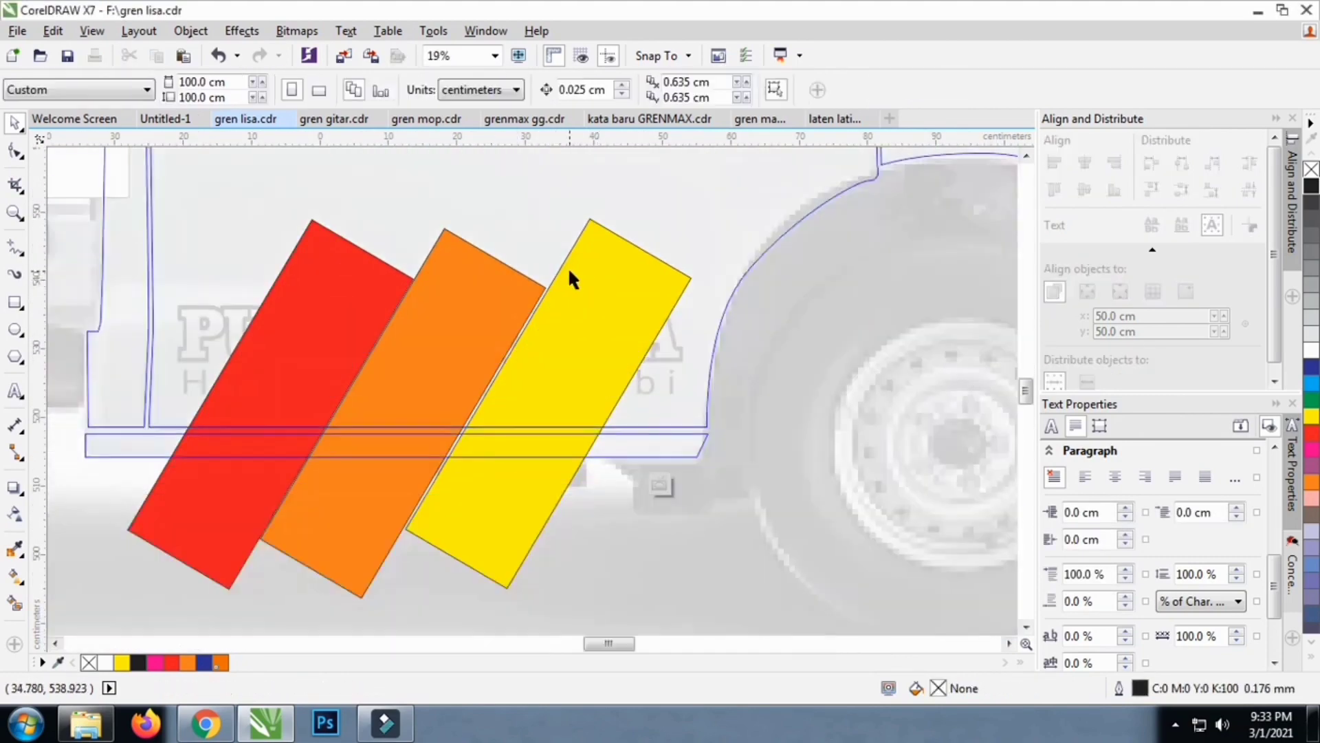
scroll(569, 272, up, 2)
click(601, 323)
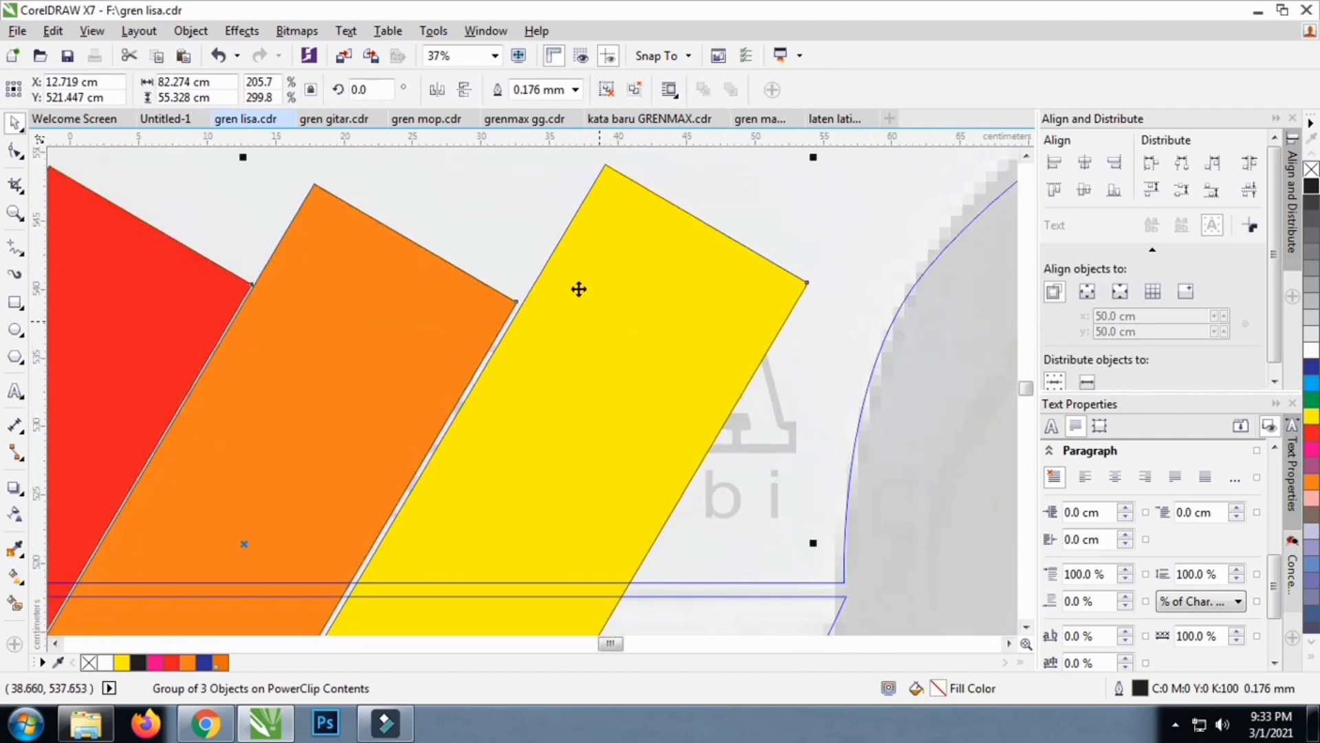
click(669, 150)
ctrl+click(601, 294)
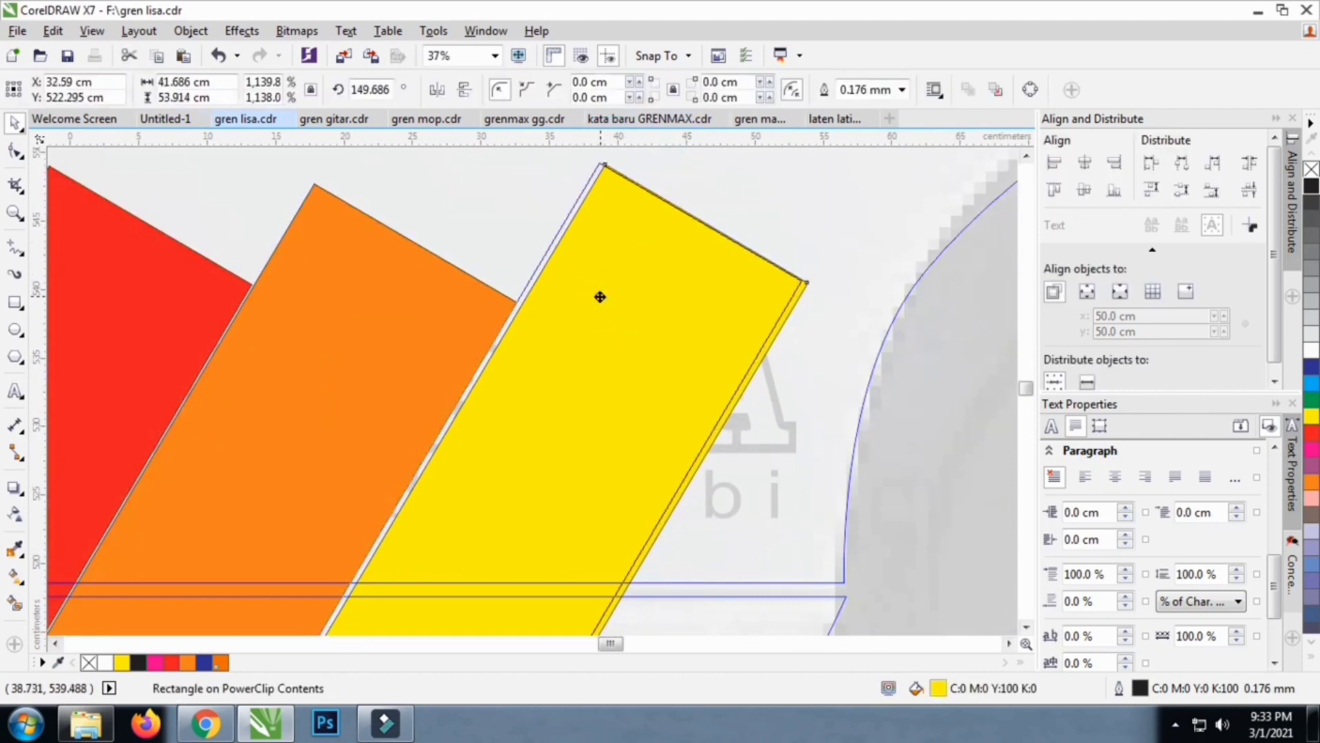
scroll(600, 294, down, 4)
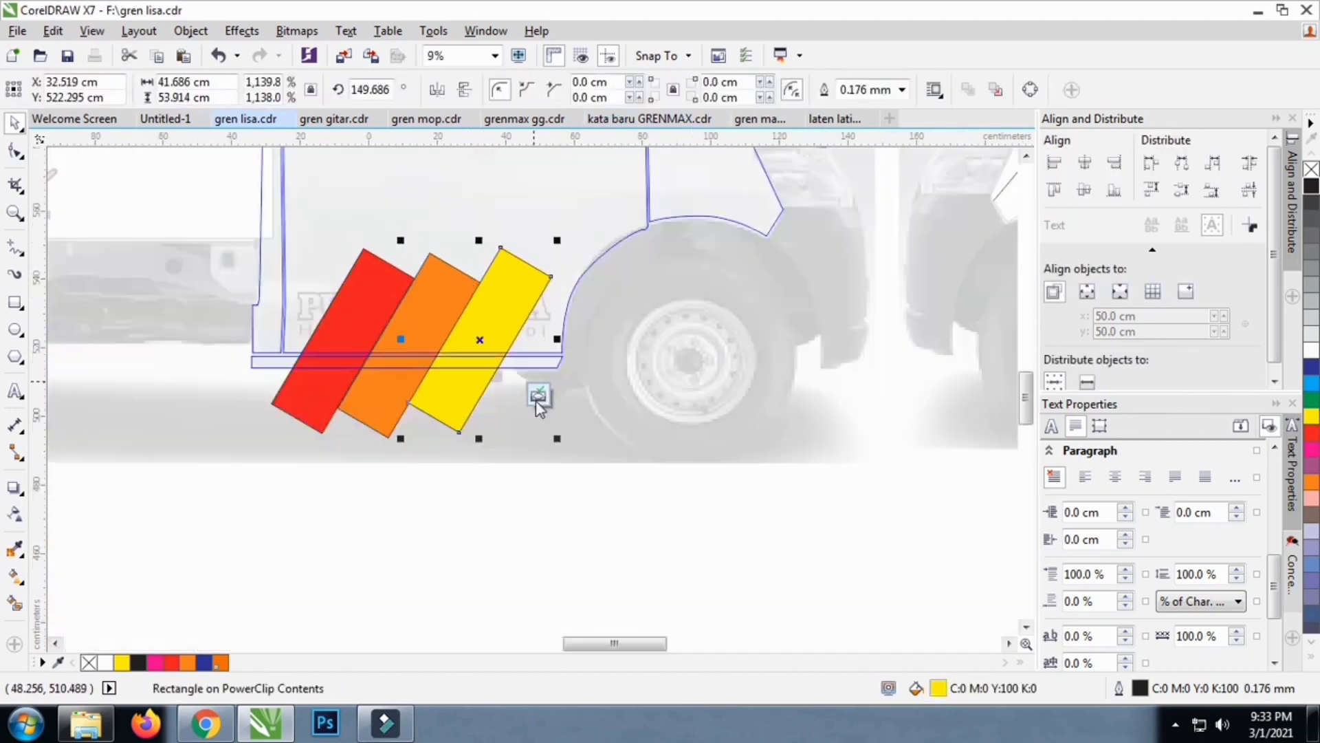
click(538, 397)
scroll(535, 400, down, 4)
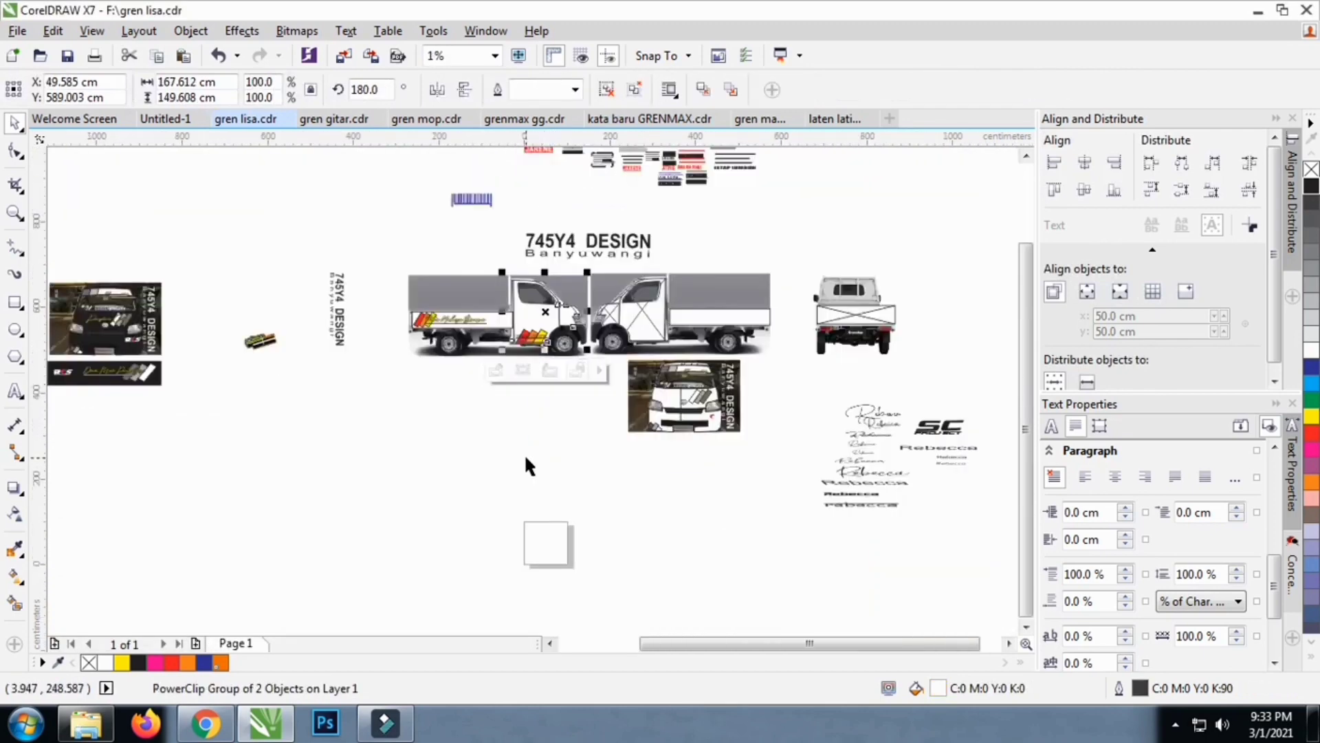
Delete the blank left-facing truck beside the decorated one
click(526, 455)
scroll(538, 315, up, 2)
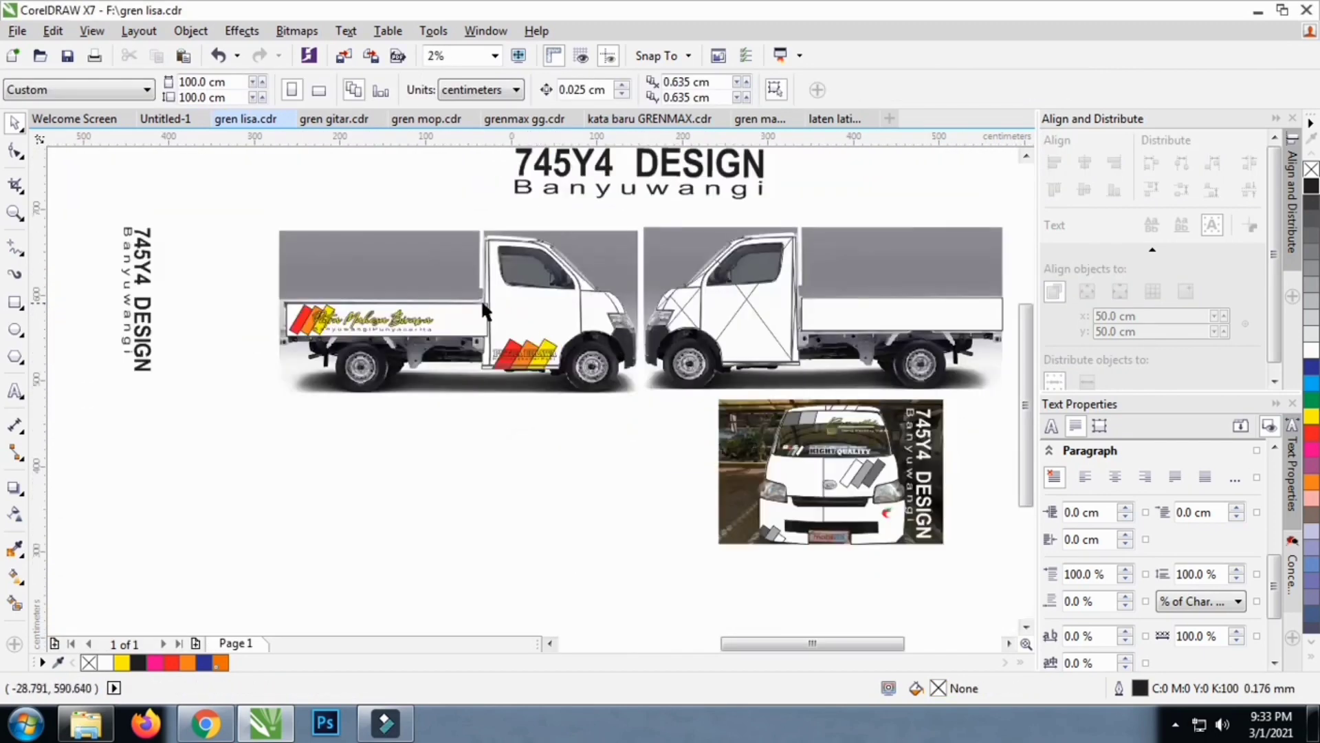
scroll(481, 298, down, 2)
drag(755, 238, 637, 334)
click(749, 259)
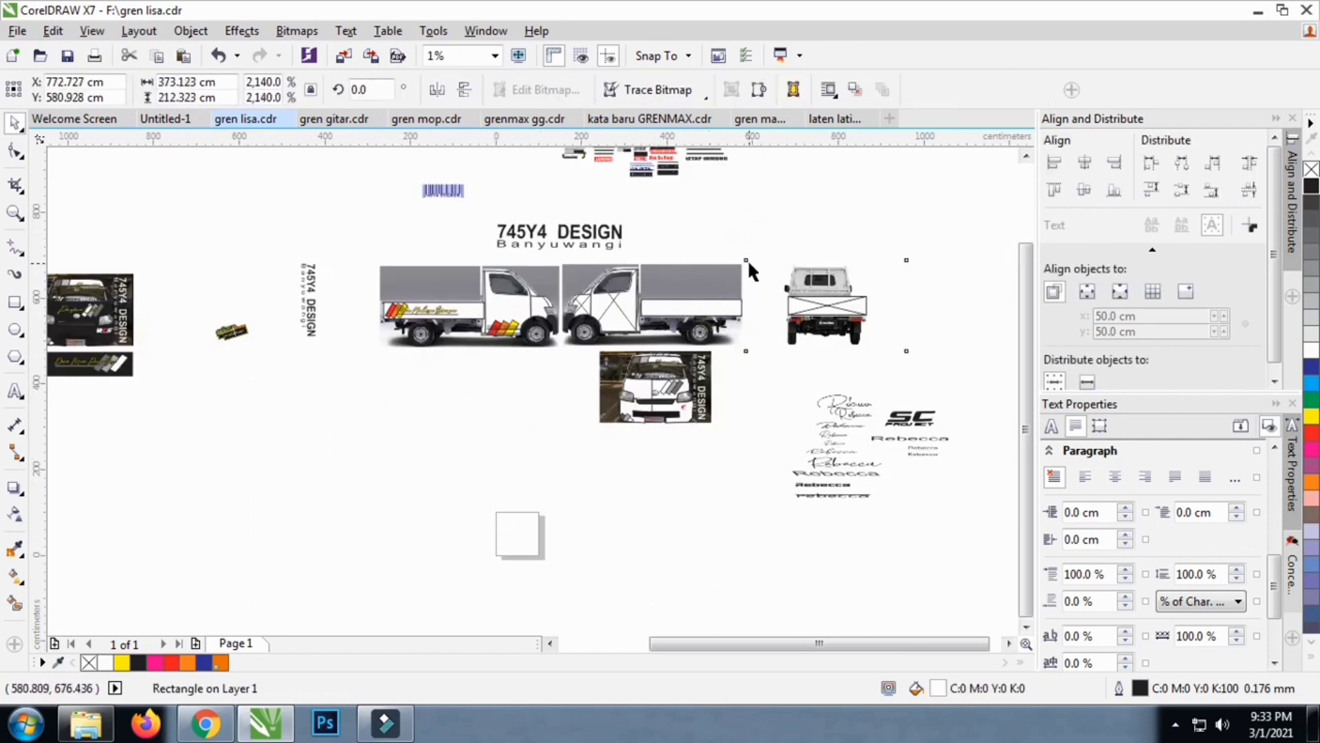
click(761, 253)
drag(747, 250, 554, 349)
key(Delete)
click(714, 277)
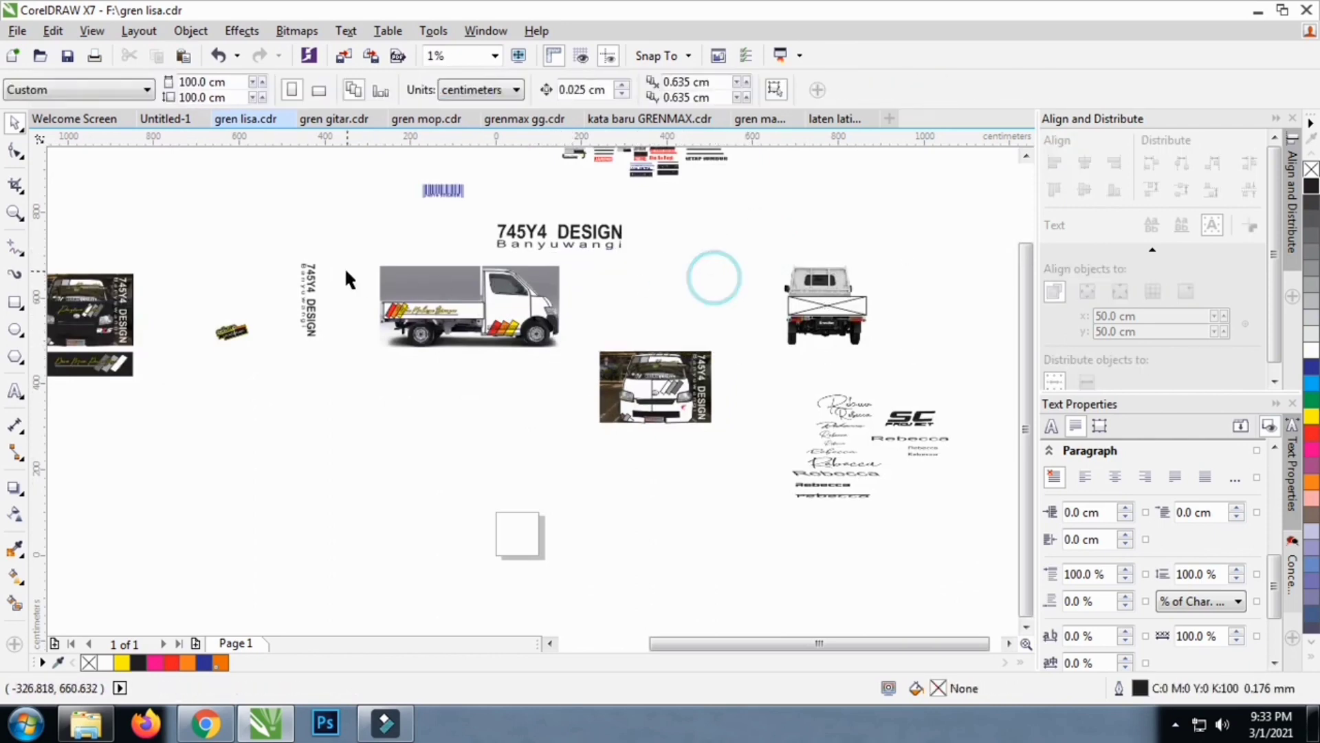
Duplicate the whole decorated truck beside the original and mirror the copy horizontally so it faces left
drag(347, 252, 717, 310)
click(533, 313)
right_click(717, 309)
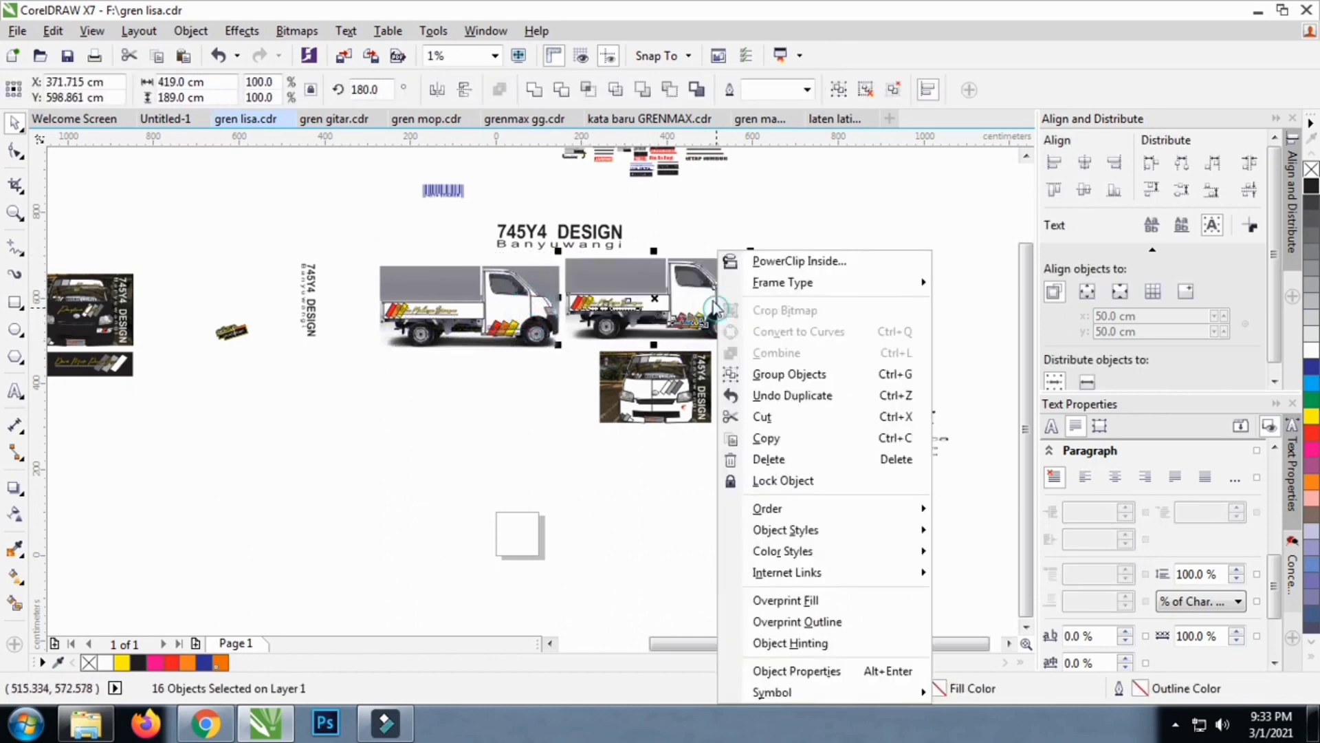
key(Escape)
scroll(693, 236, up, 2)
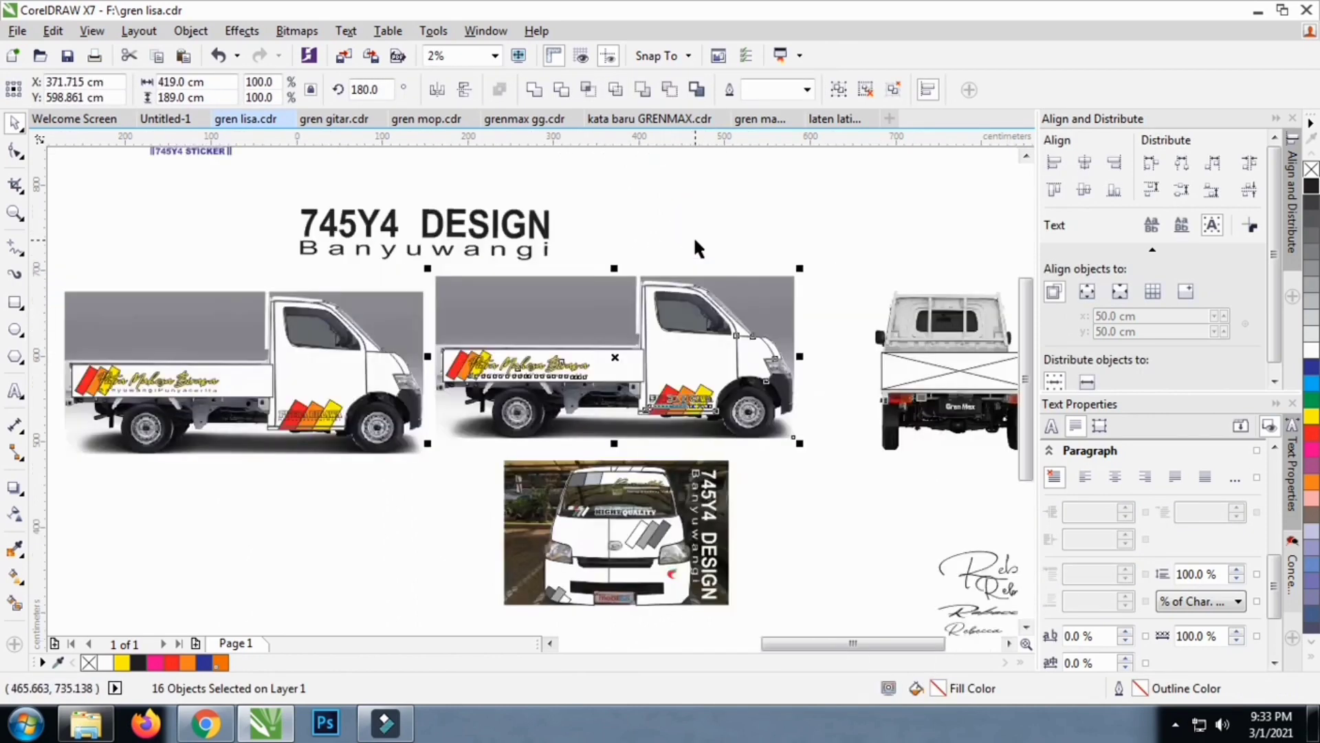
click(437, 90)
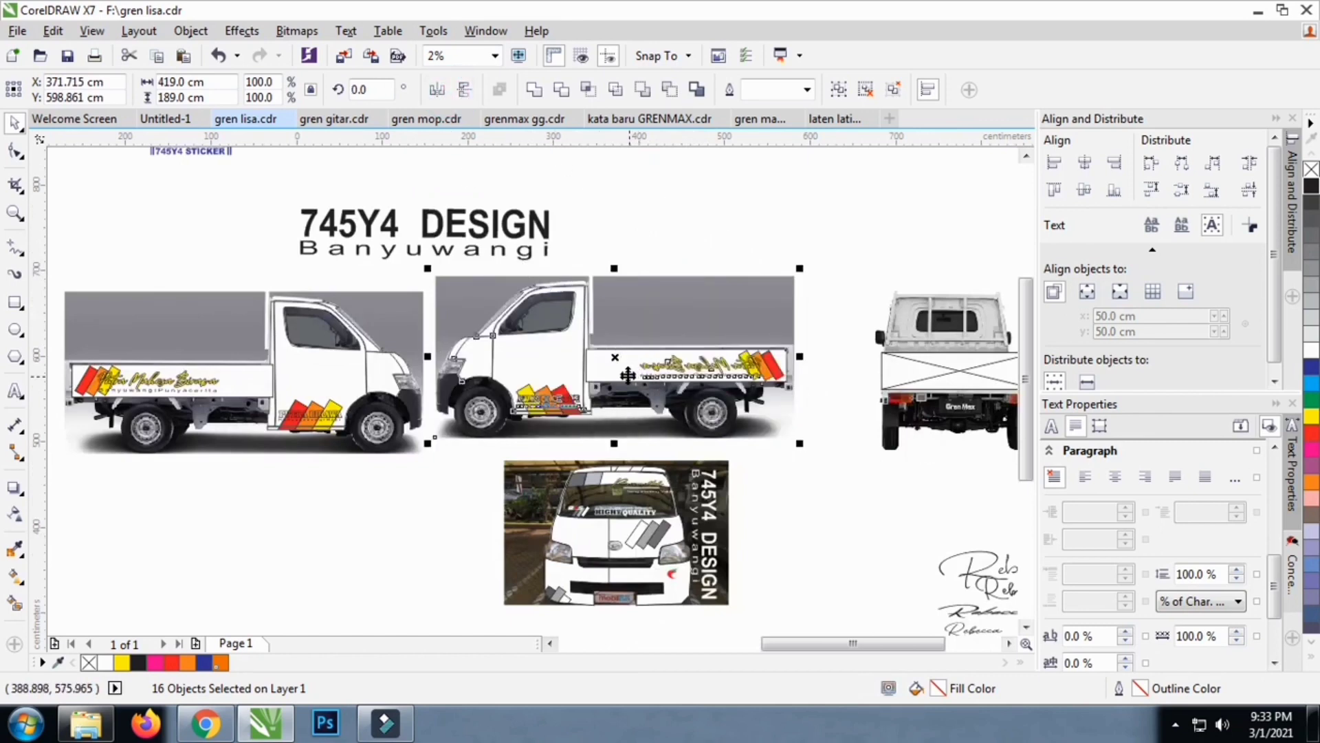
Move the mirrored truck copy down level with the original truck
scroll(628, 375, up, 3)
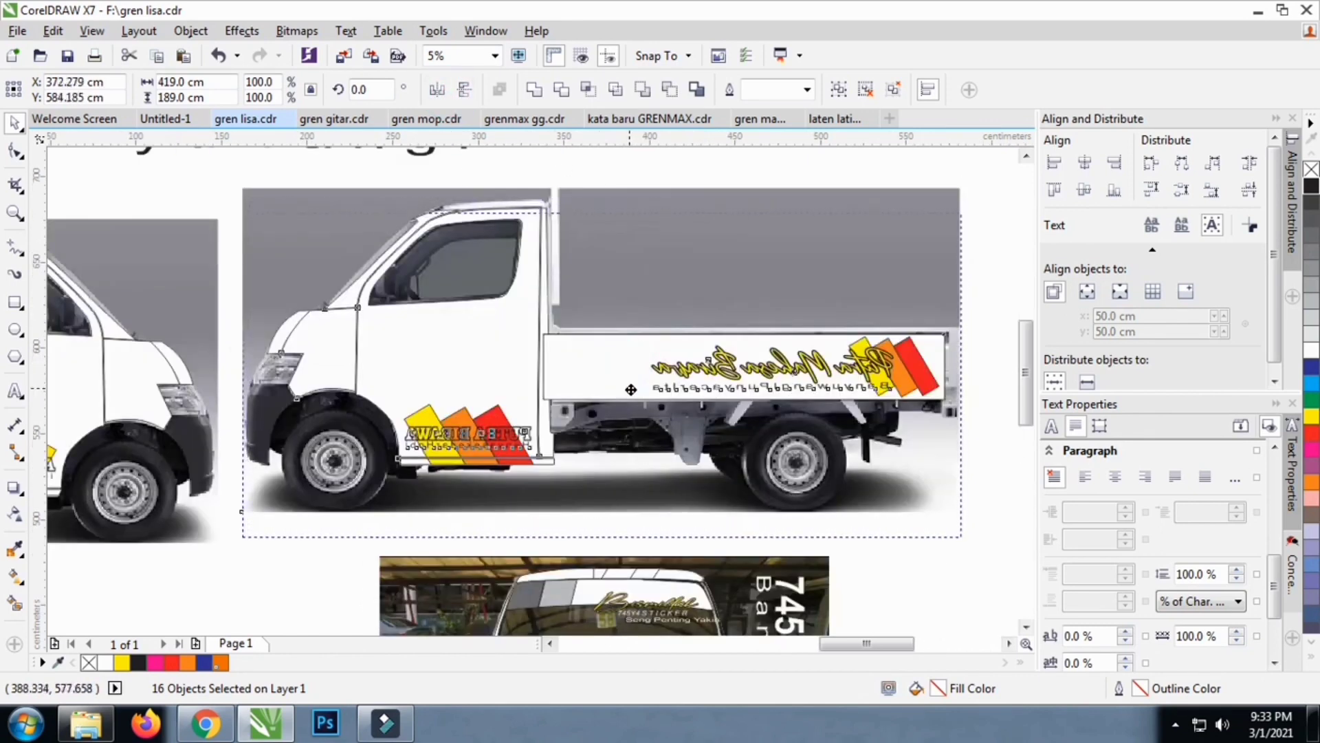
scroll(582, 363, down, 3)
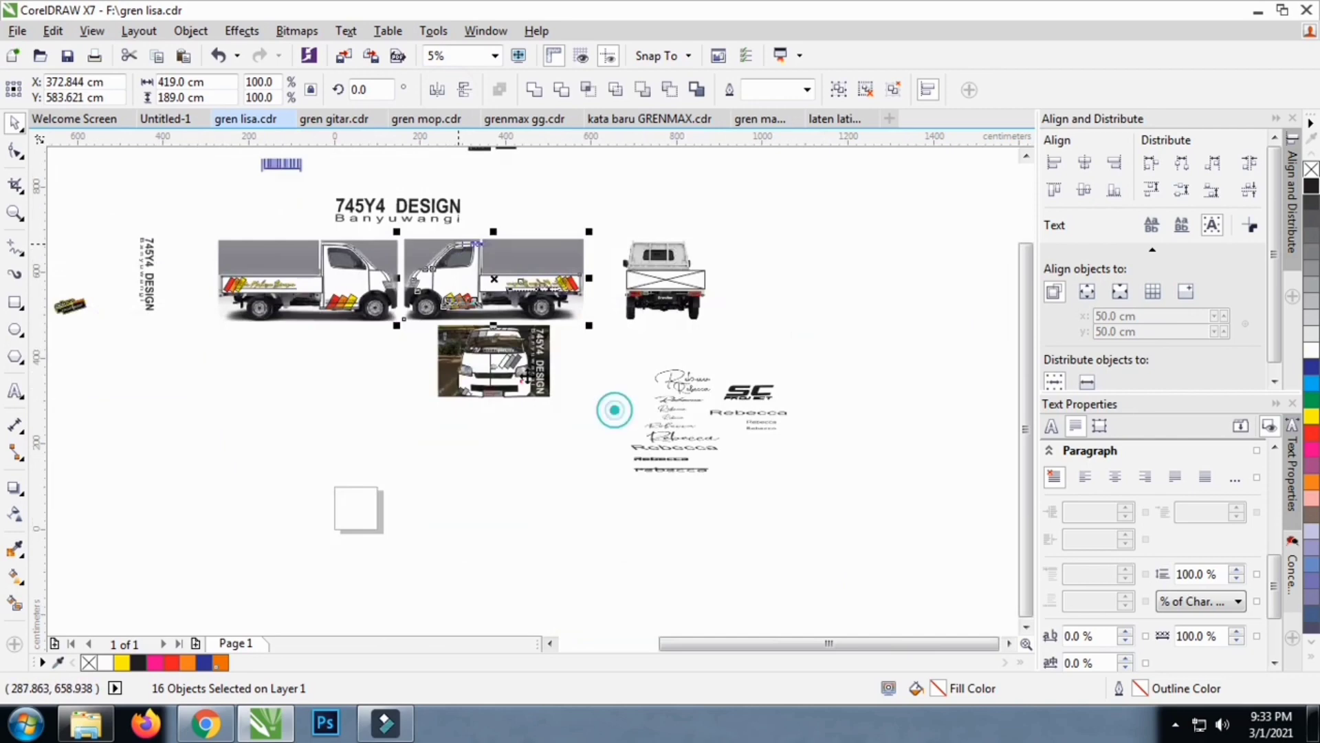
click(616, 354)
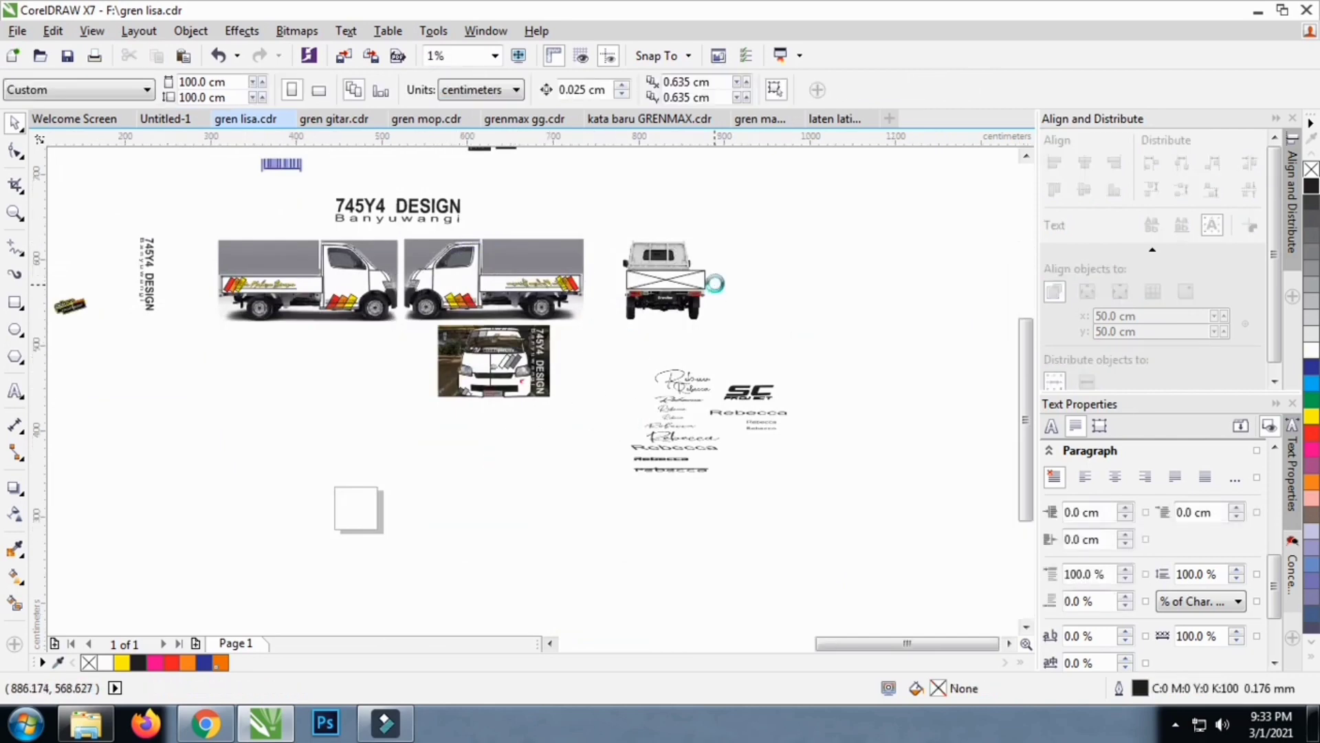
scroll(715, 283, up, 3)
scroll(596, 302, down, 3)
scroll(630, 308, down, 2)
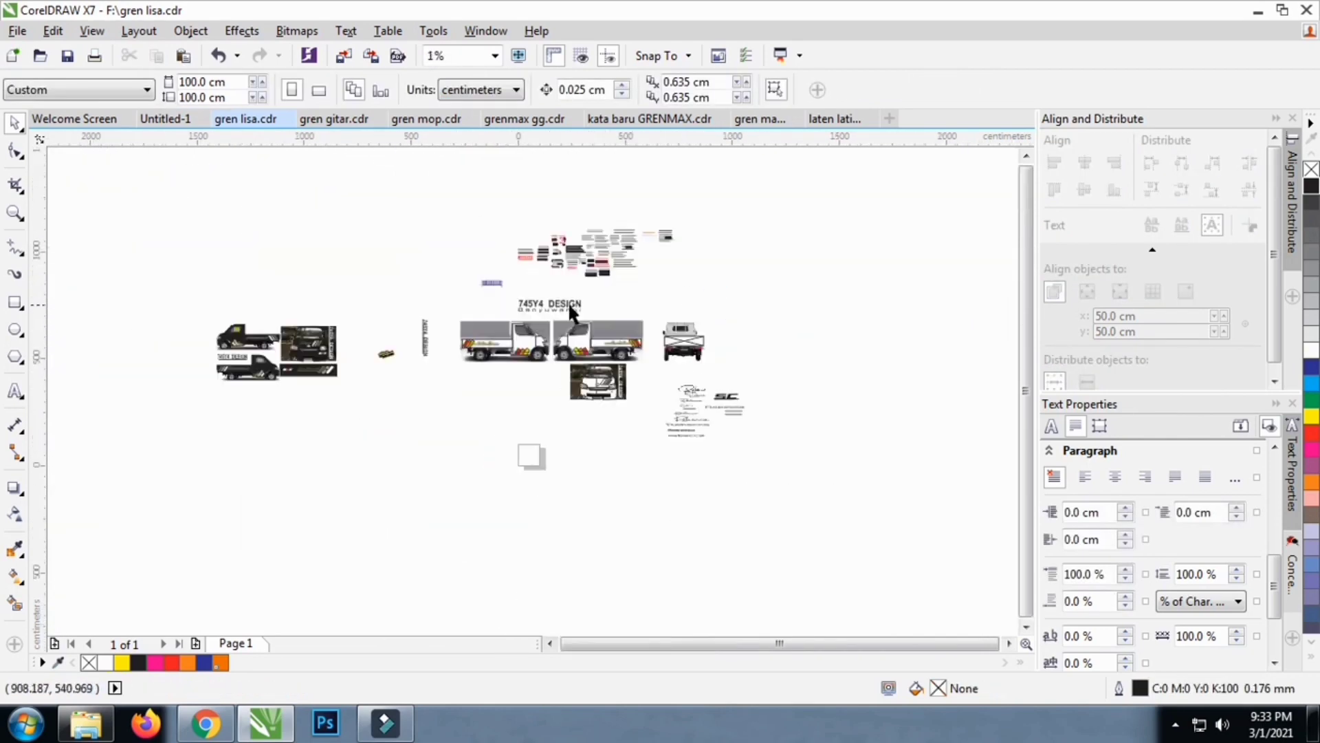
scroll(510, 344, up, 2)
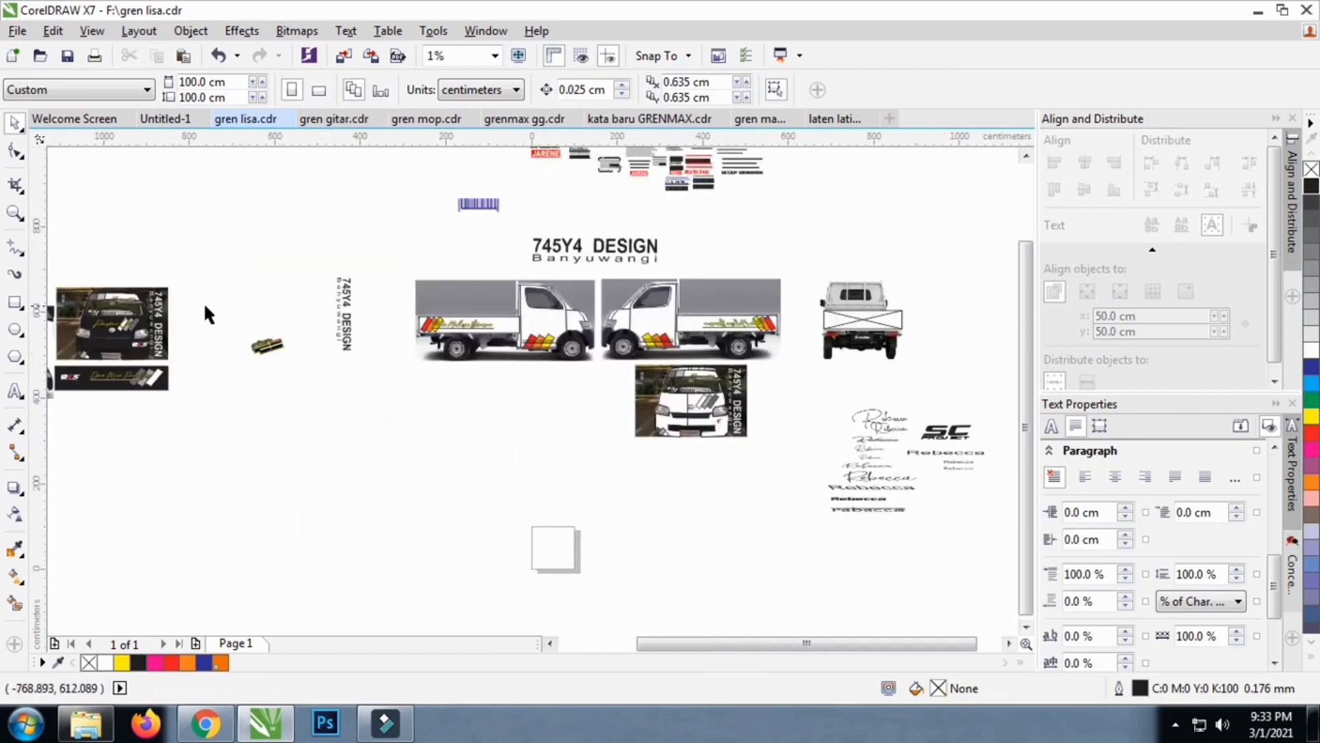
drag(206, 313, 322, 380)
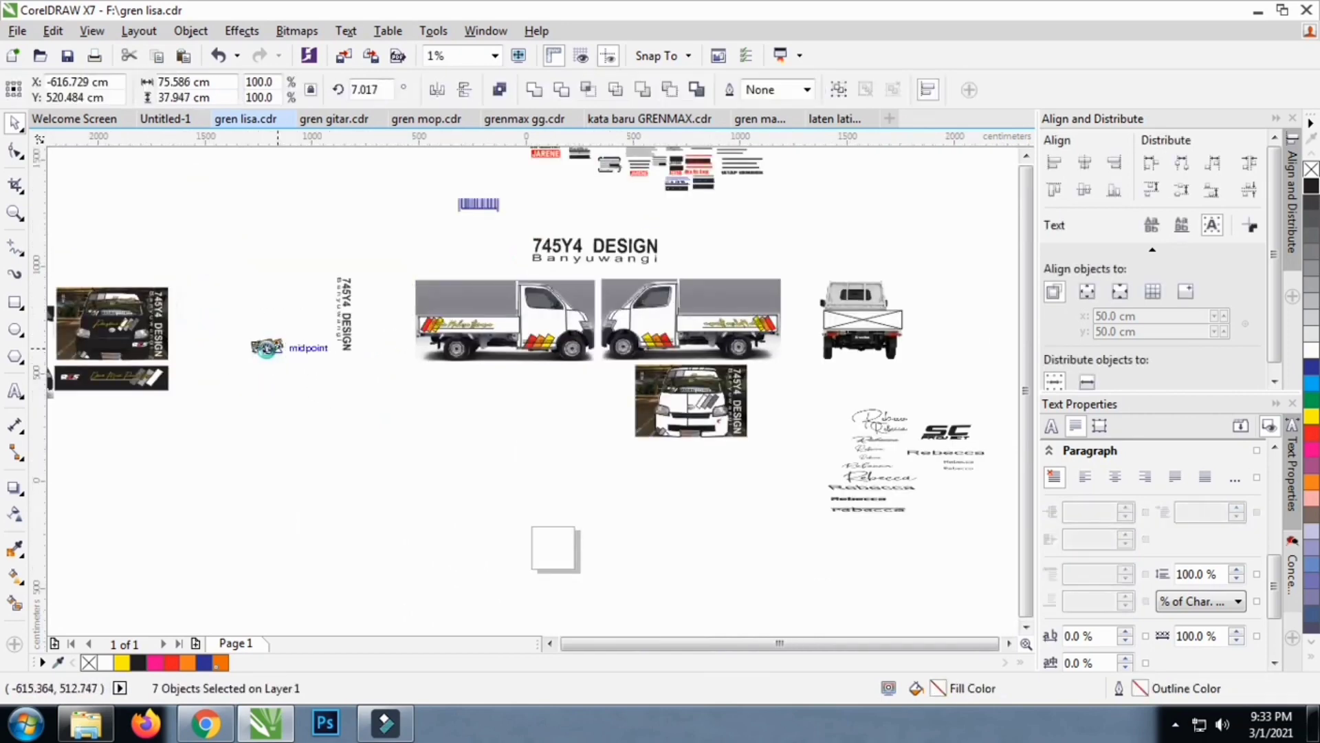
scroll(265, 348, down, 2)
drag(259, 350, 776, 353)
click(851, 350)
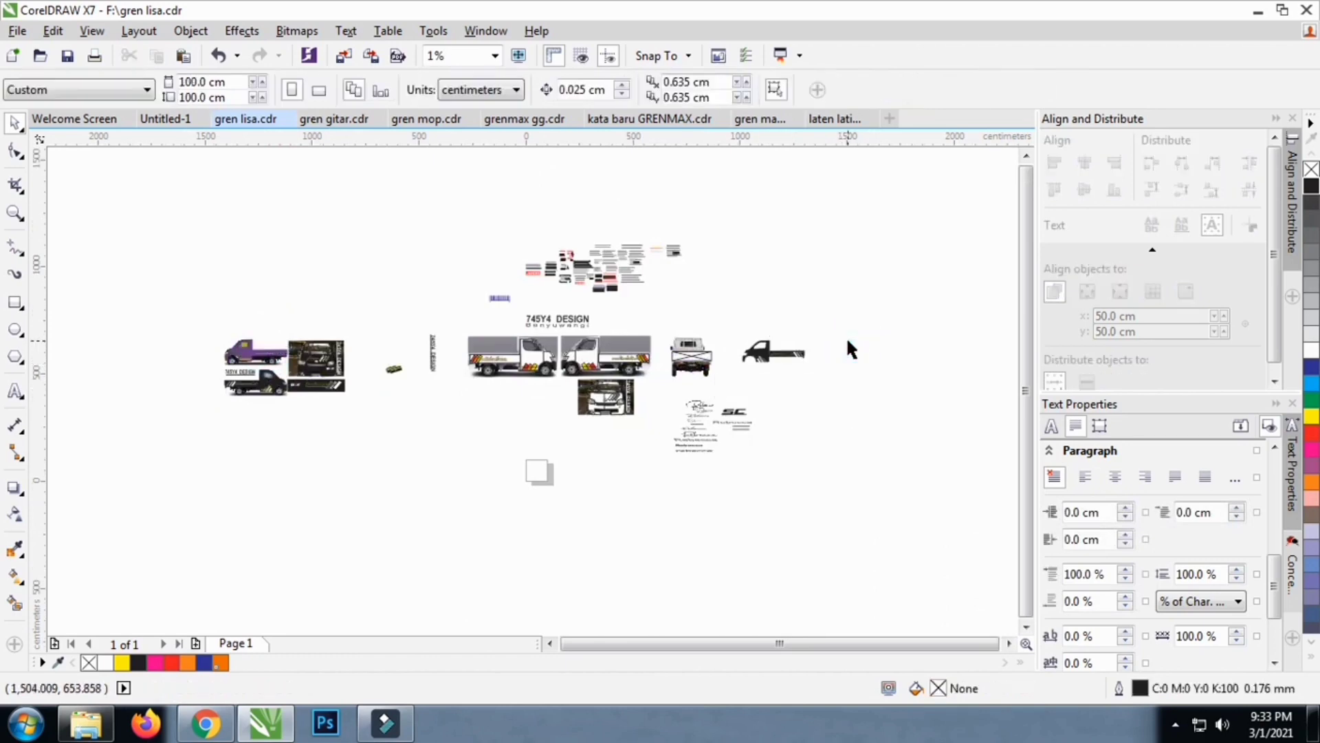
key(ctrl+z)
click(368, 525)
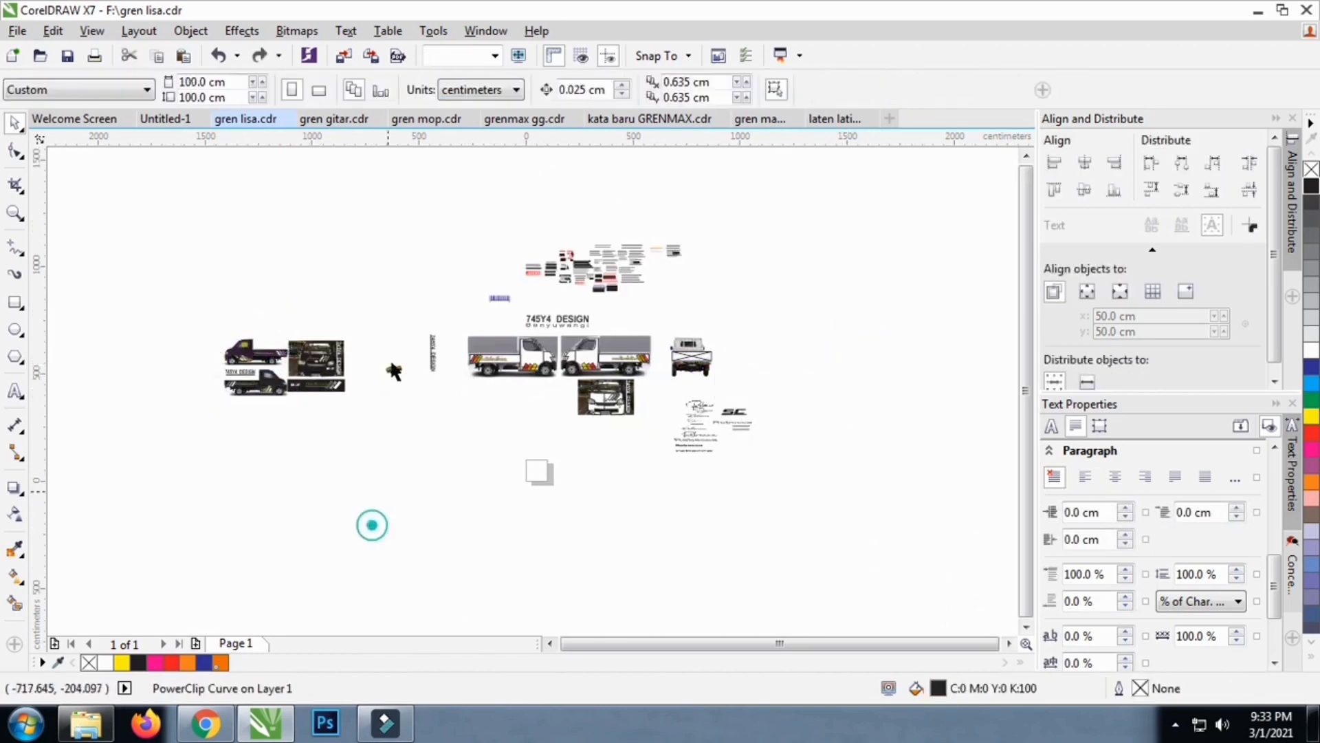
Enlarge the small loose lettering group left of the trucks to about 197 cm wide and move it beyond the rear-view truck
drag(380, 333, 416, 378)
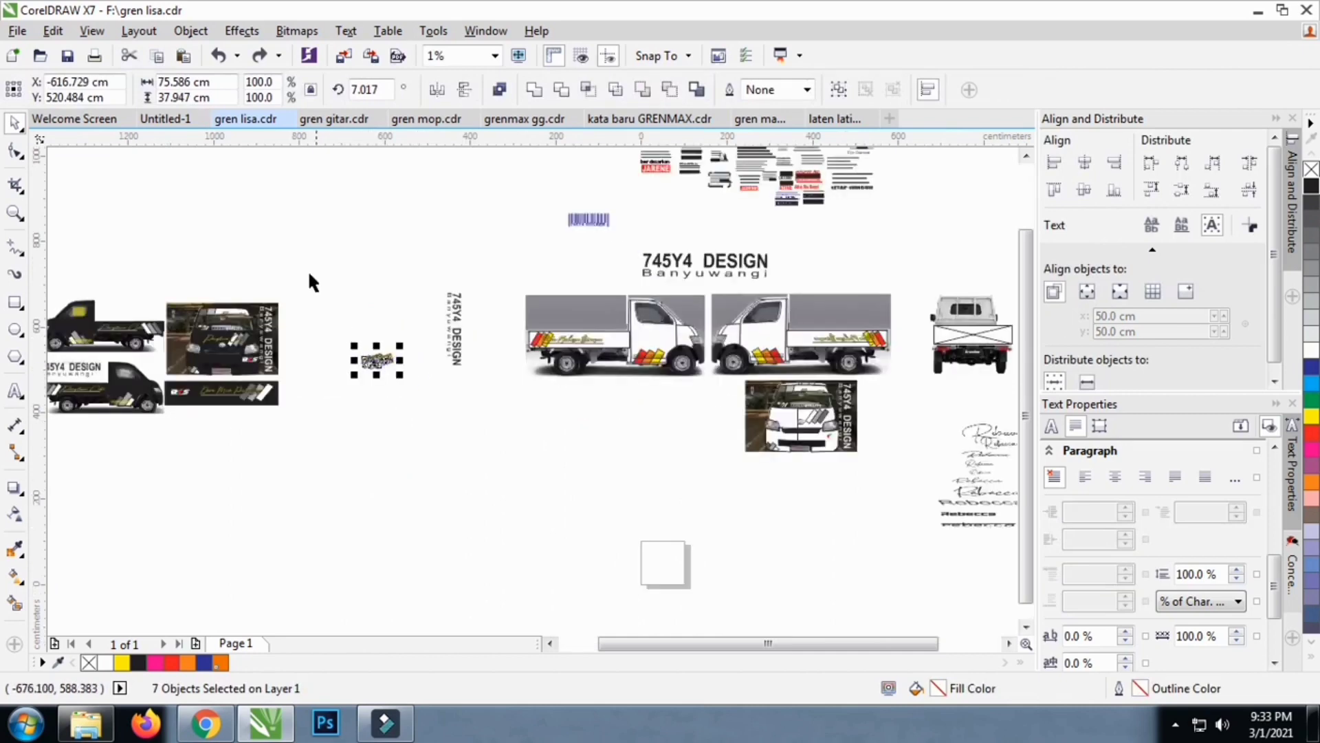
drag(309, 277, 455, 409)
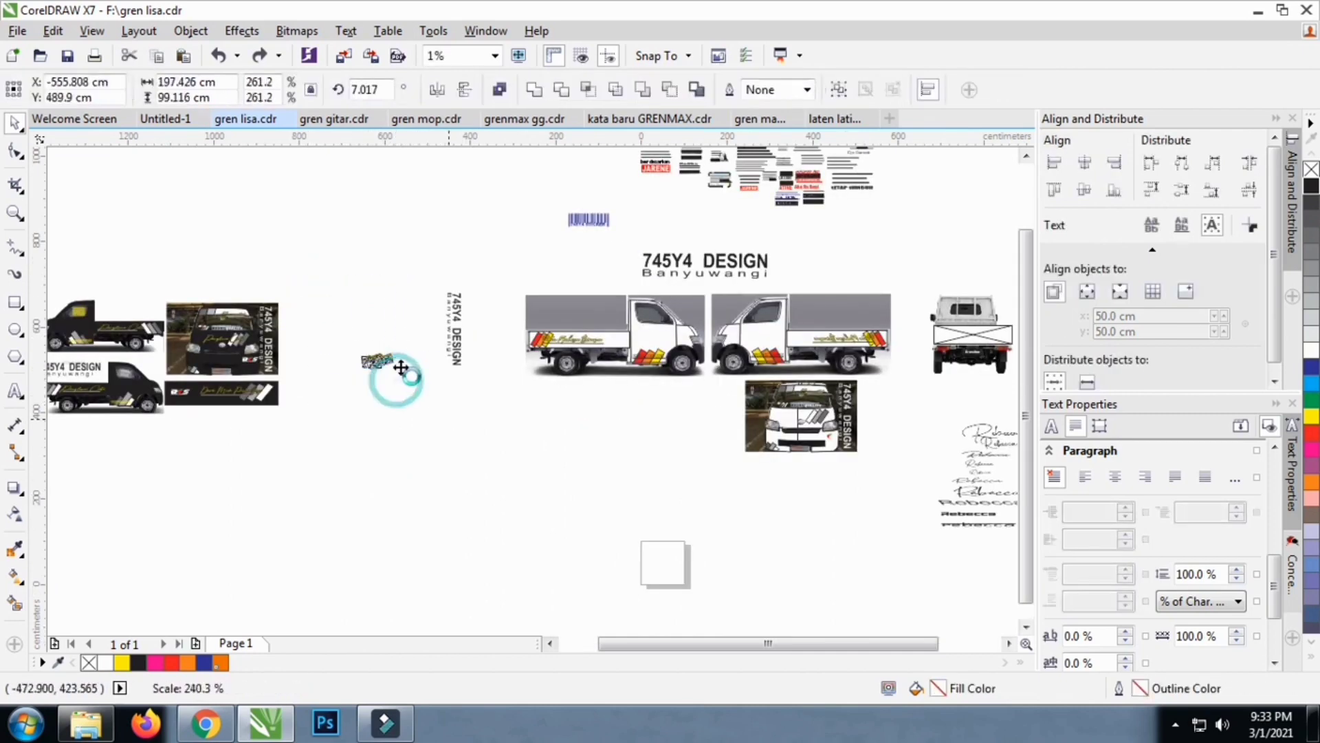
scroll(400, 365, down, 1)
drag(400, 366, 777, 355)
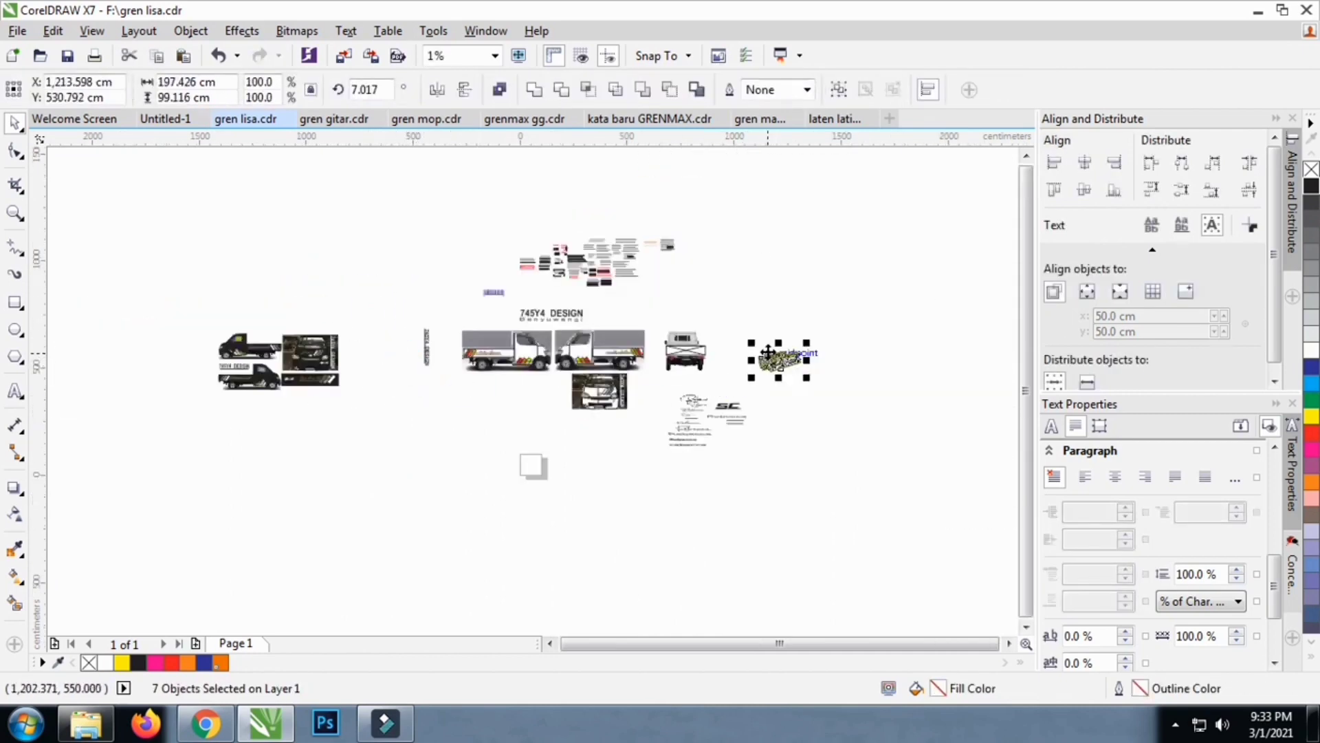
Move the "pick up GRANMAX modifikasi" badge closer to the rear-view truck and shrink it proportionally
scroll(768, 352, up, 2)
drag(793, 400, 688, 383)
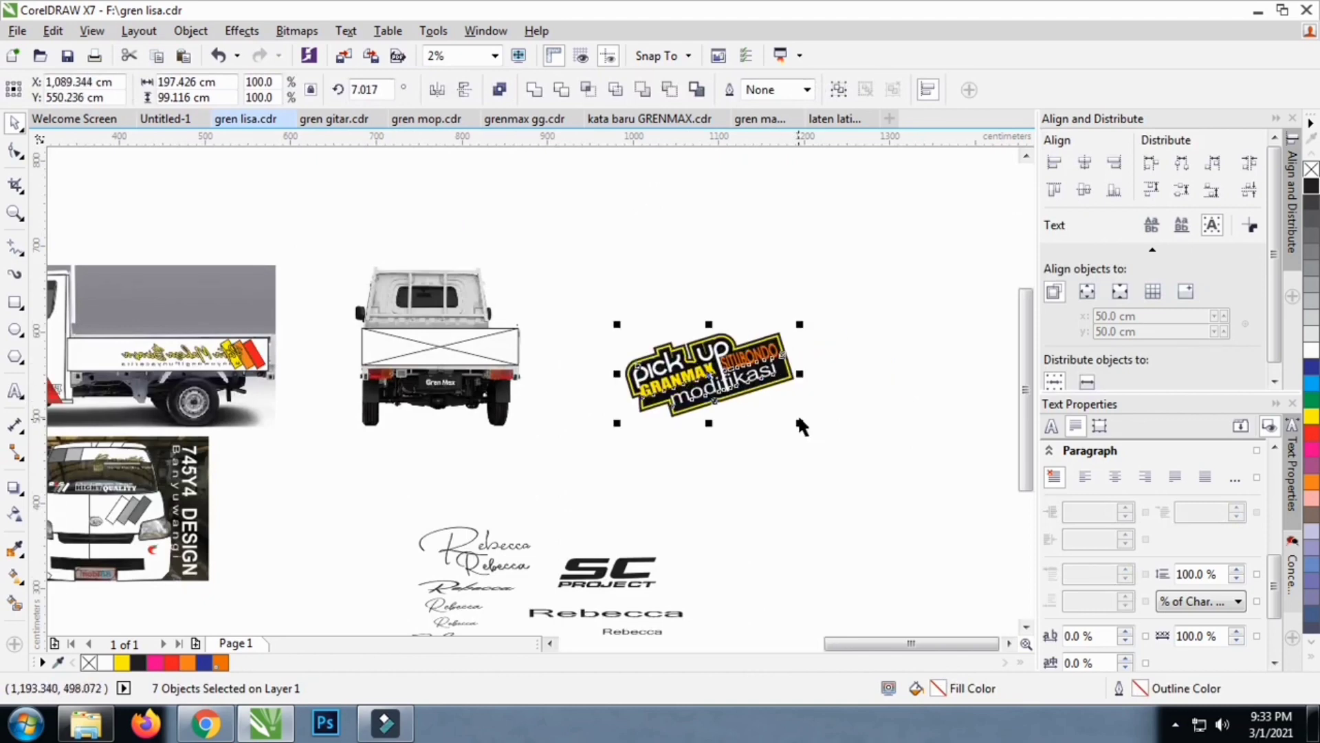
drag(800, 427, 735, 388)
Copy the striped side panel above the badge, extract its PowerClip contents and delete the empty frame, keeping only the stripes
click(681, 279)
drag(249, 354, 707, 257)
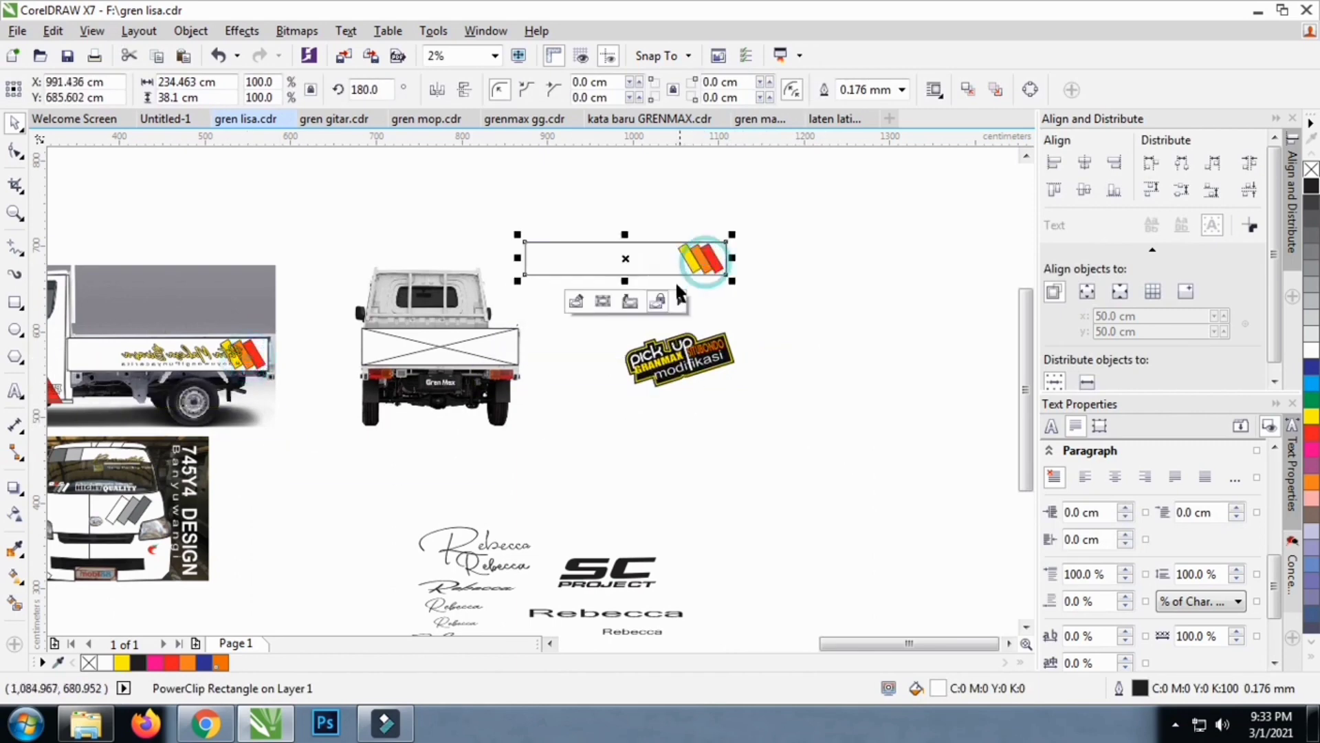
click(627, 303)
key(Delete)
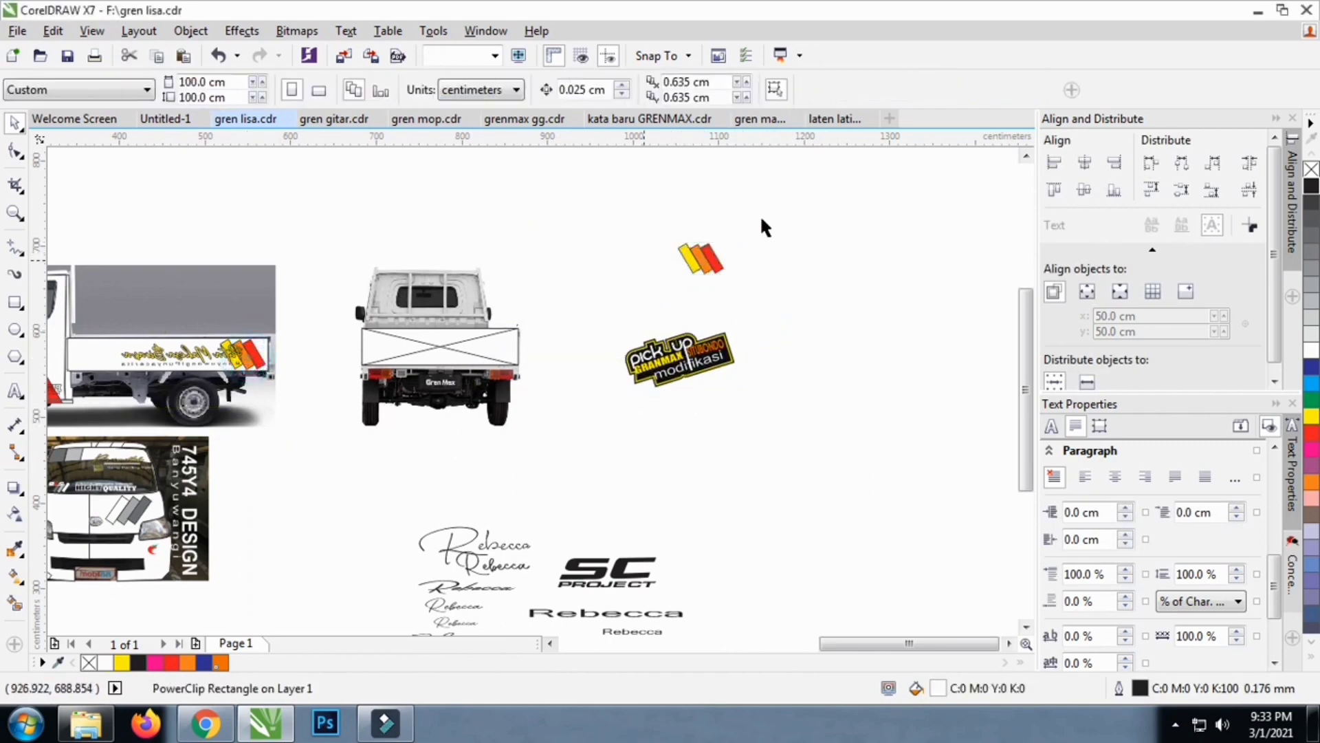
Move the loose yellow, orange and red stripes onto the rear-view truck's tailgate and place them inside its PowerClip frame
drag(786, 195, 651, 303)
drag(732, 283, 395, 318)
scroll(405, 358, up, 4)
scroll(385, 314, down, 1)
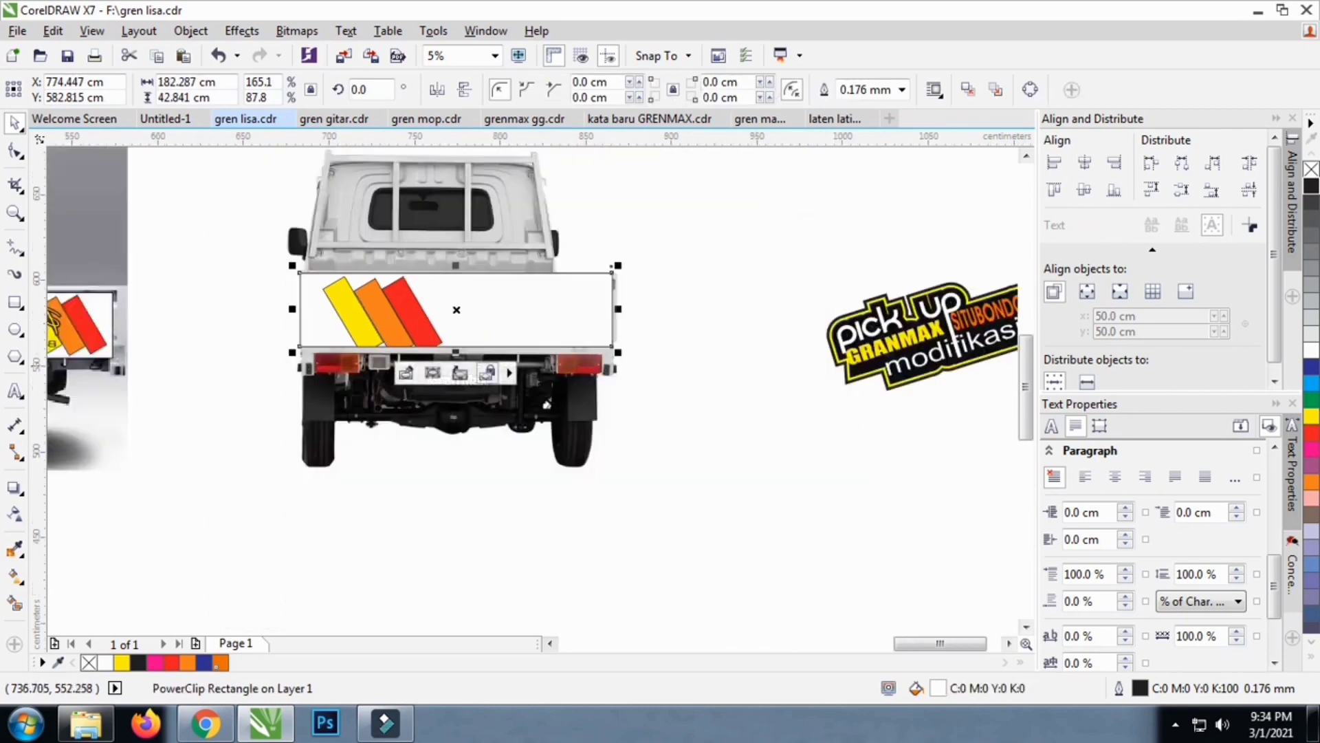
Edit the tailgate frame's PowerClip contents, shrinking the stripe group to about 55 cm wide and fitting it within the frame's height
click(402, 374)
click(405, 374)
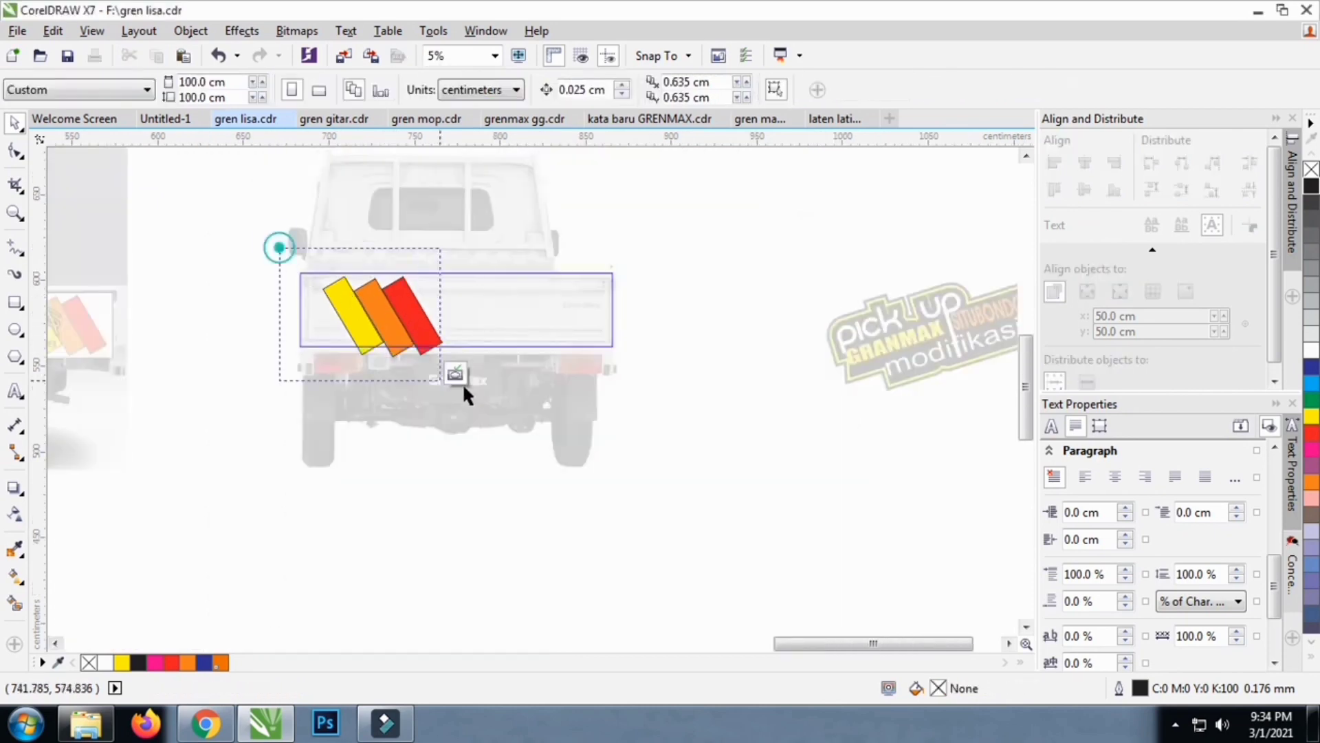
mouse_move(464, 385)
mouse_down()
mouse_move(495, 383)
mouse_move(450, 372)
mouse_up()
scroll(393, 331, up, 1)
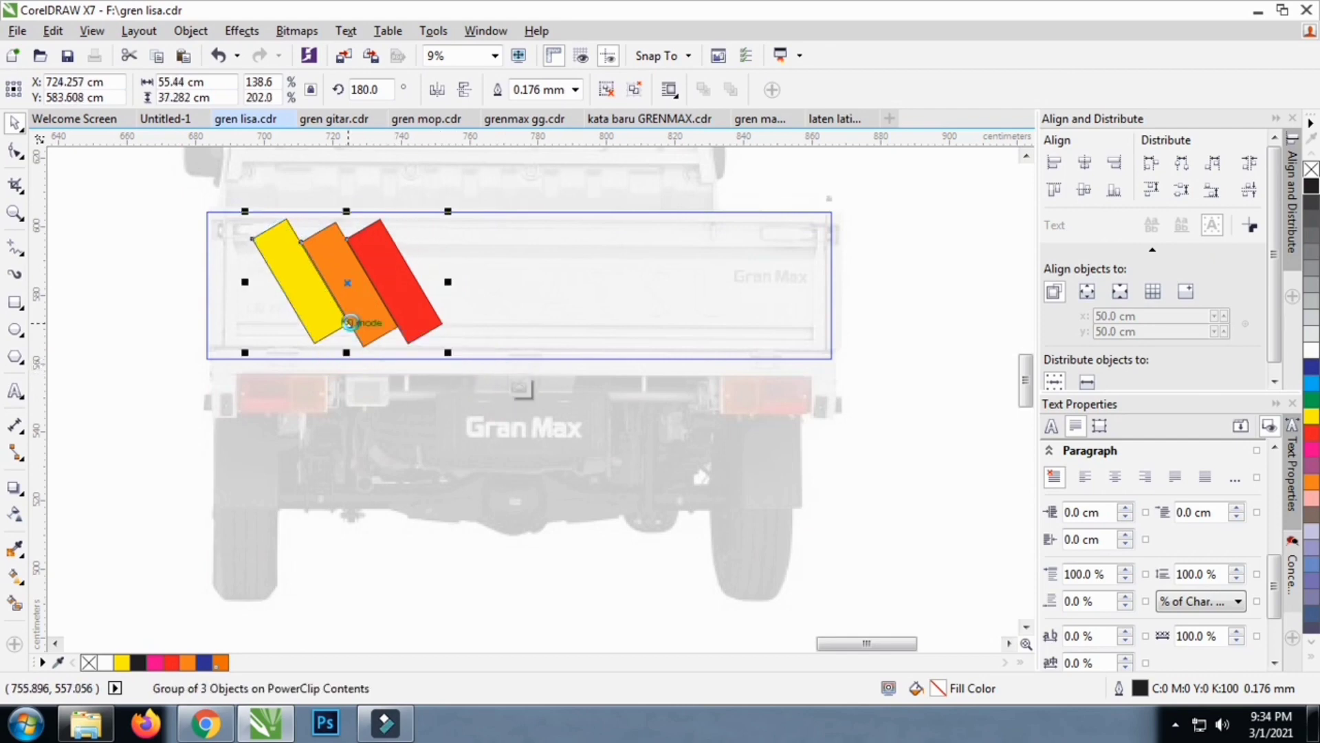
scroll(350, 322, down, 1)
click(436, 367)
click(701, 380)
drag(725, 272, 899, 369)
scroll(726, 272, down, 1)
click(926, 356)
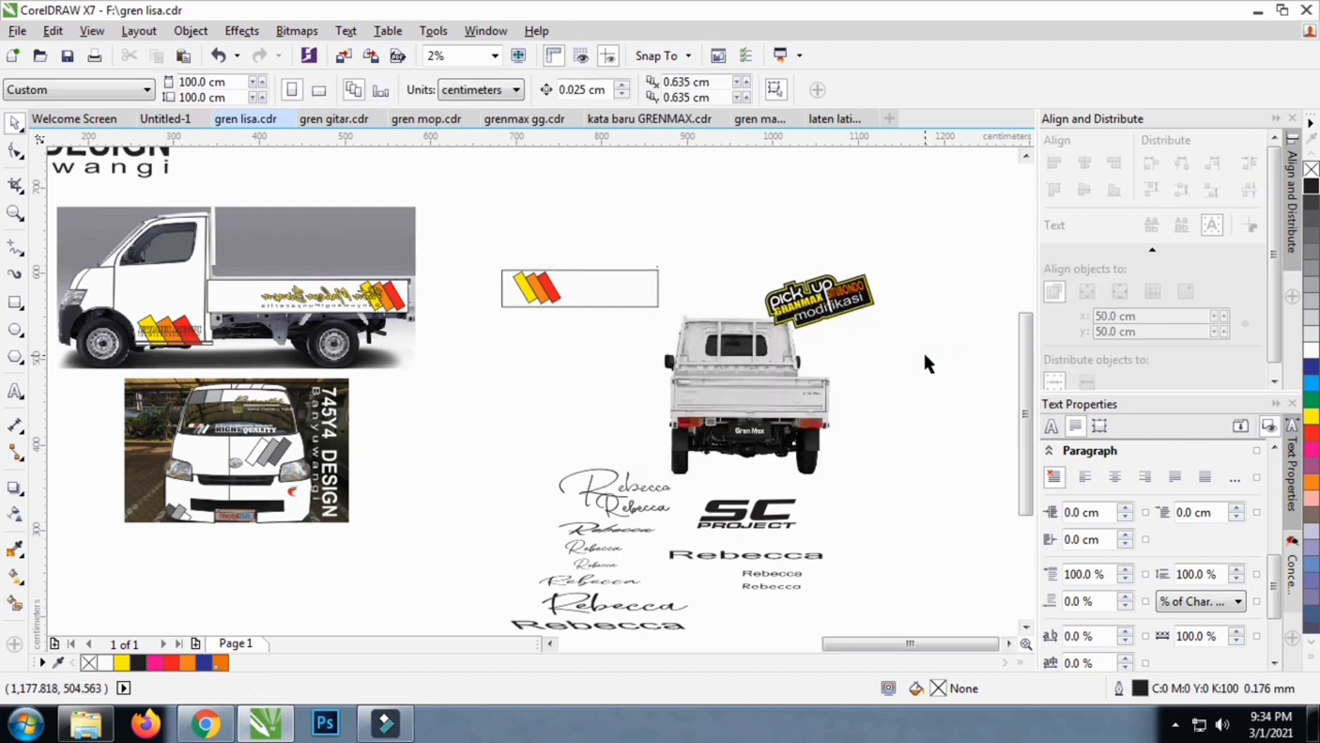
key(ctrl+z)
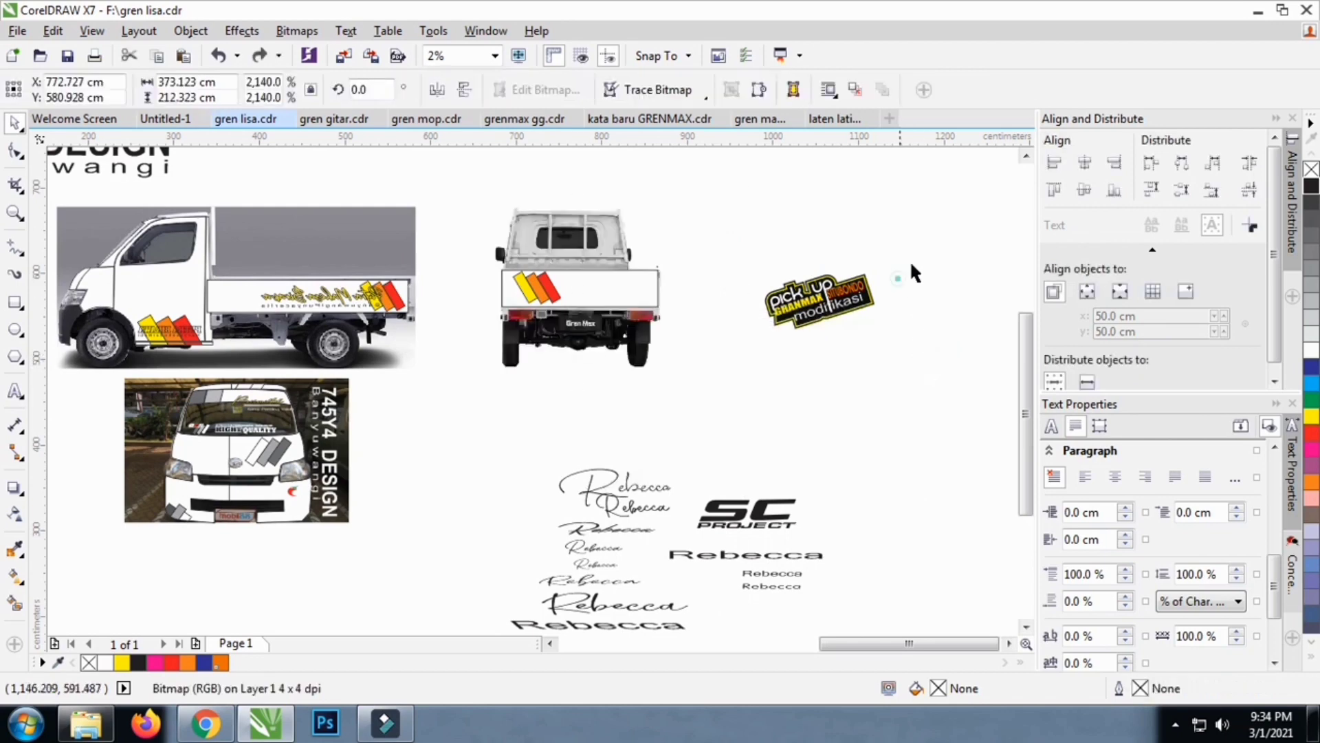
Place the "pick up GRANMAX modifikasi" badge on the tailgate opposite the stripes and shrink it to about 69 cm wide
drag(943, 215, 773, 330)
drag(852, 299, 694, 288)
scroll(695, 288, up, 2)
drag(795, 377, 550, 290)
scroll(587, 287, up, 3)
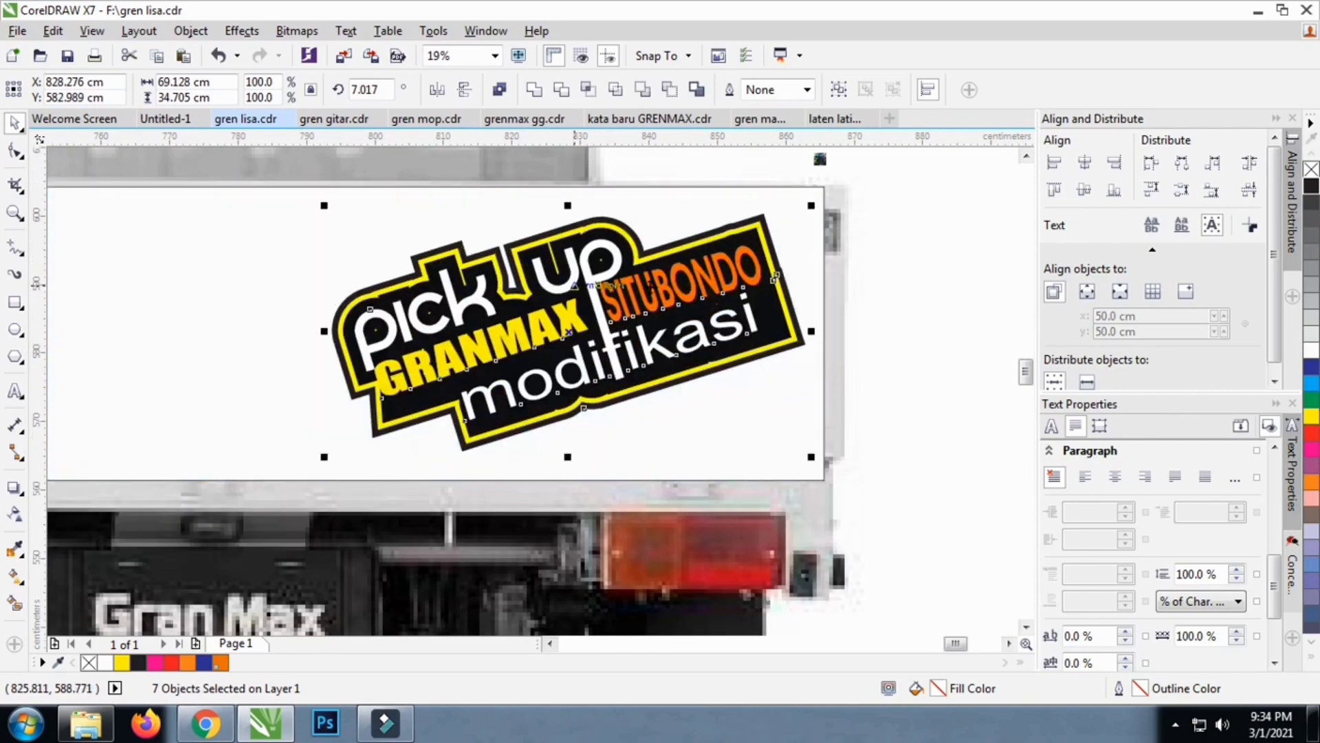
scroll(705, 282, down, 2)
click(849, 296)
Examine the placement of the stripes and the badge on the tailgate of the rear-view truck
click(568, 280)
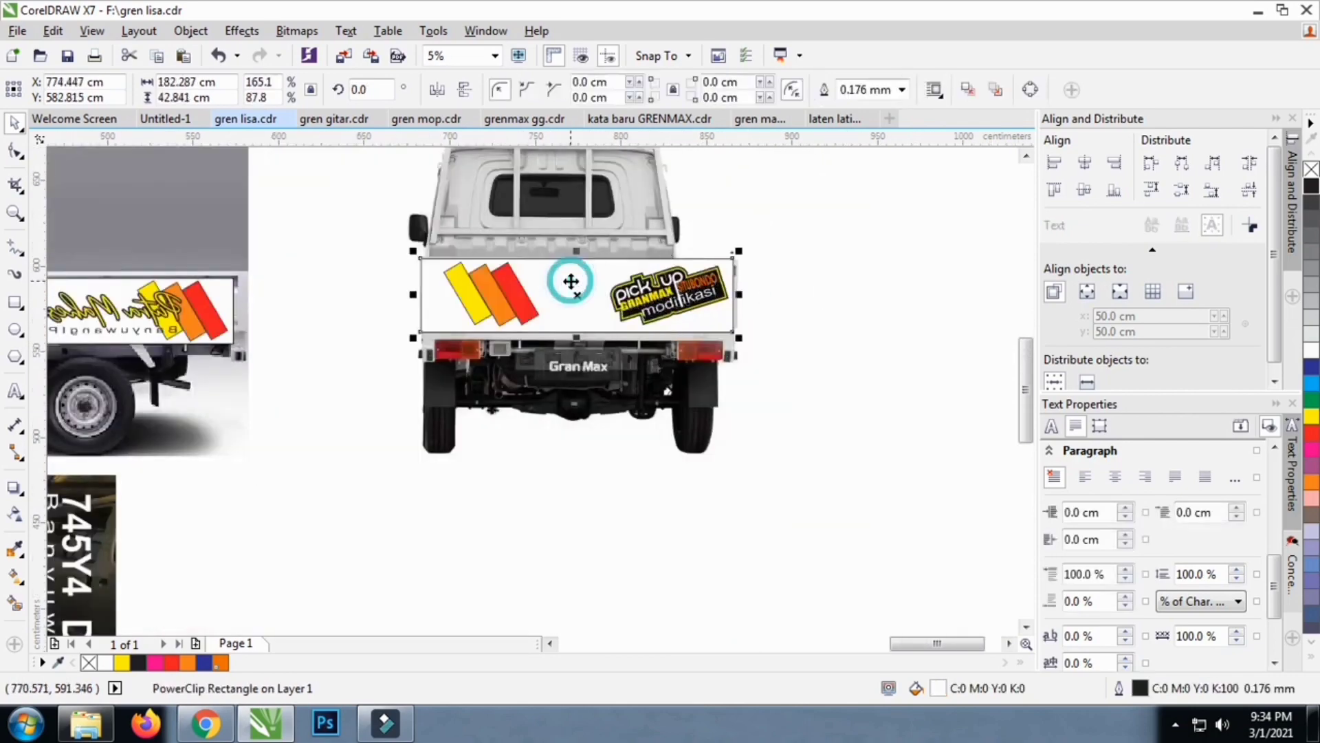
scroll(569, 280, up, 1)
click(947, 317)
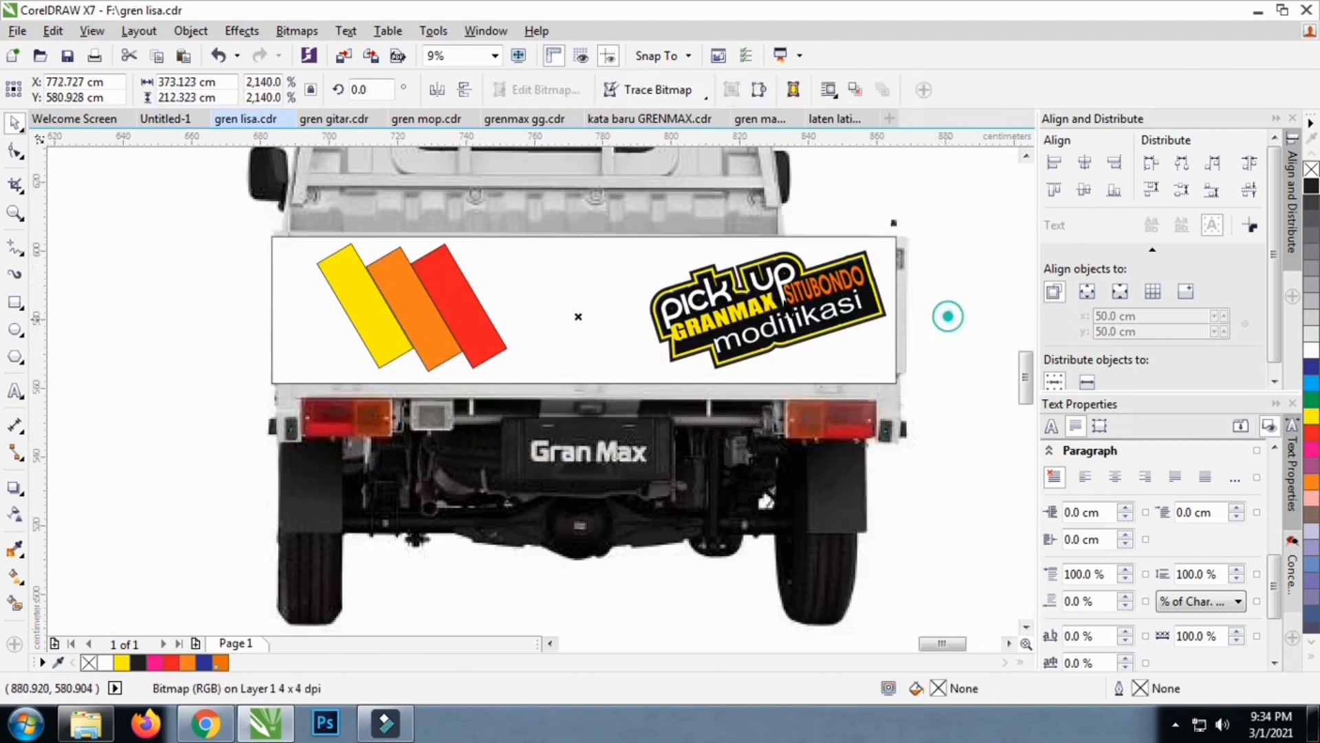
scroll(543, 276, down, 1)
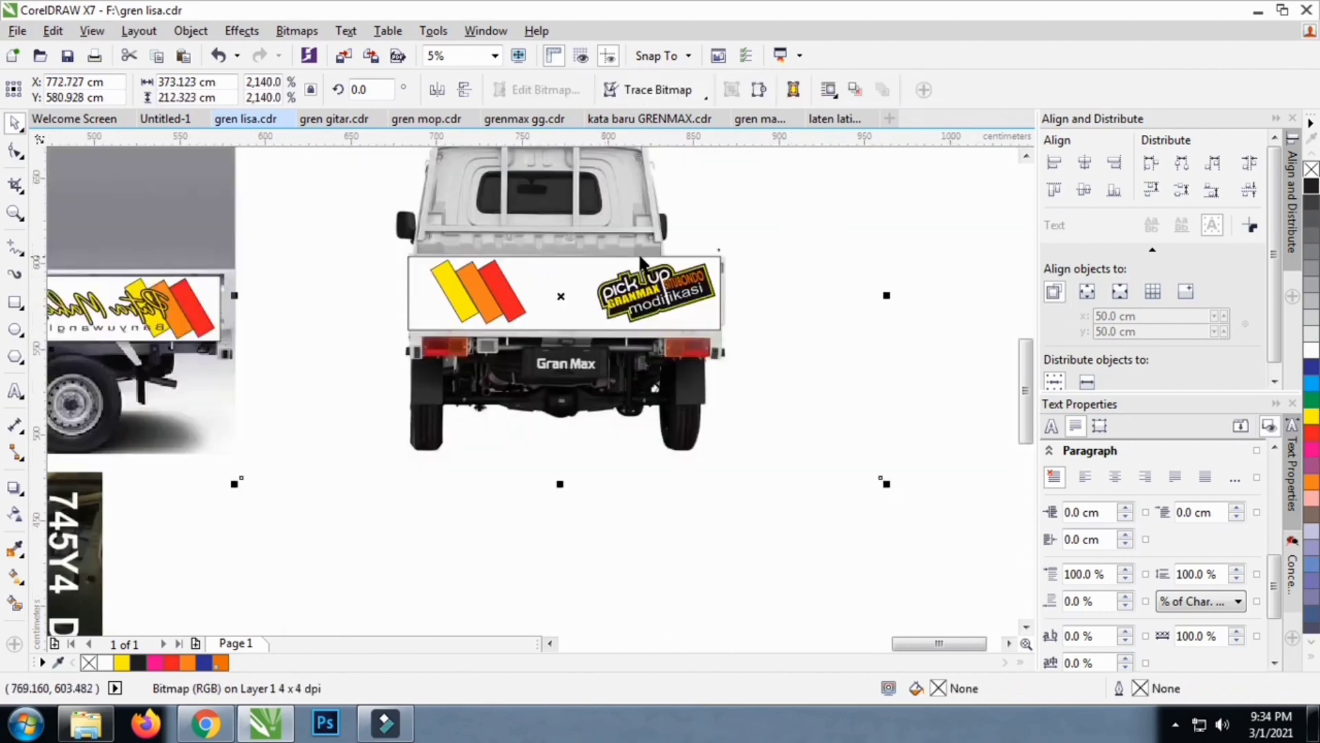
click(781, 231)
scroll(689, 286, down, 1)
click(887, 300)
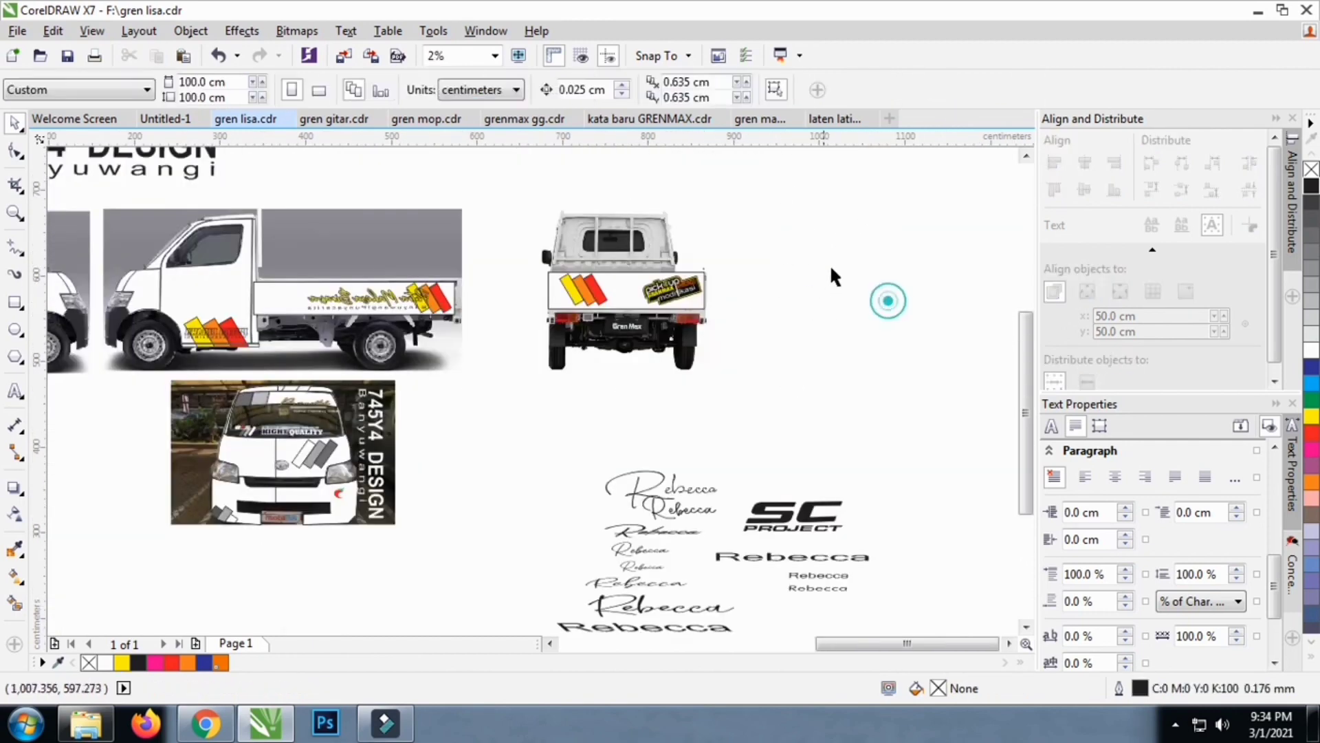
Select the tailgate panel together with its badge and nudge them slightly down to match the rear-view truck's tailgate
drag(843, 259, 533, 332)
scroll(587, 301, up, 2)
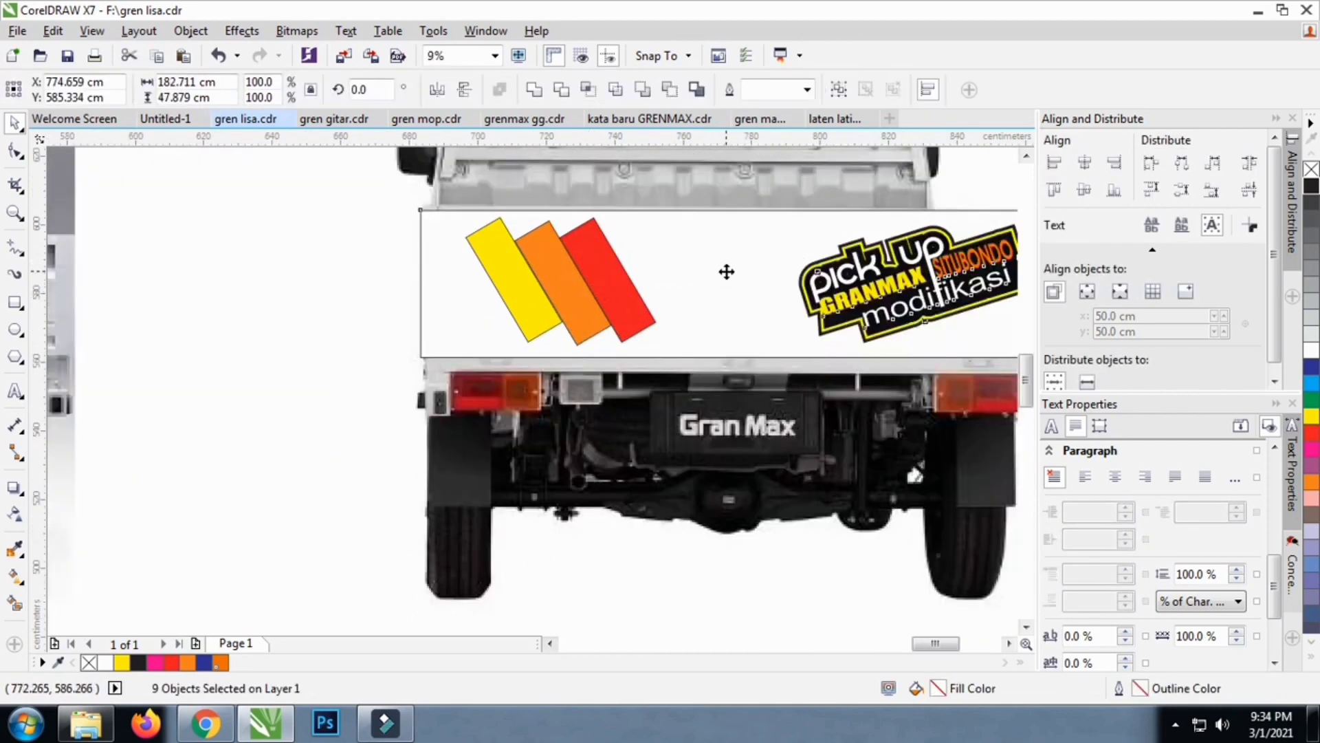
scroll(602, 264, down, 2)
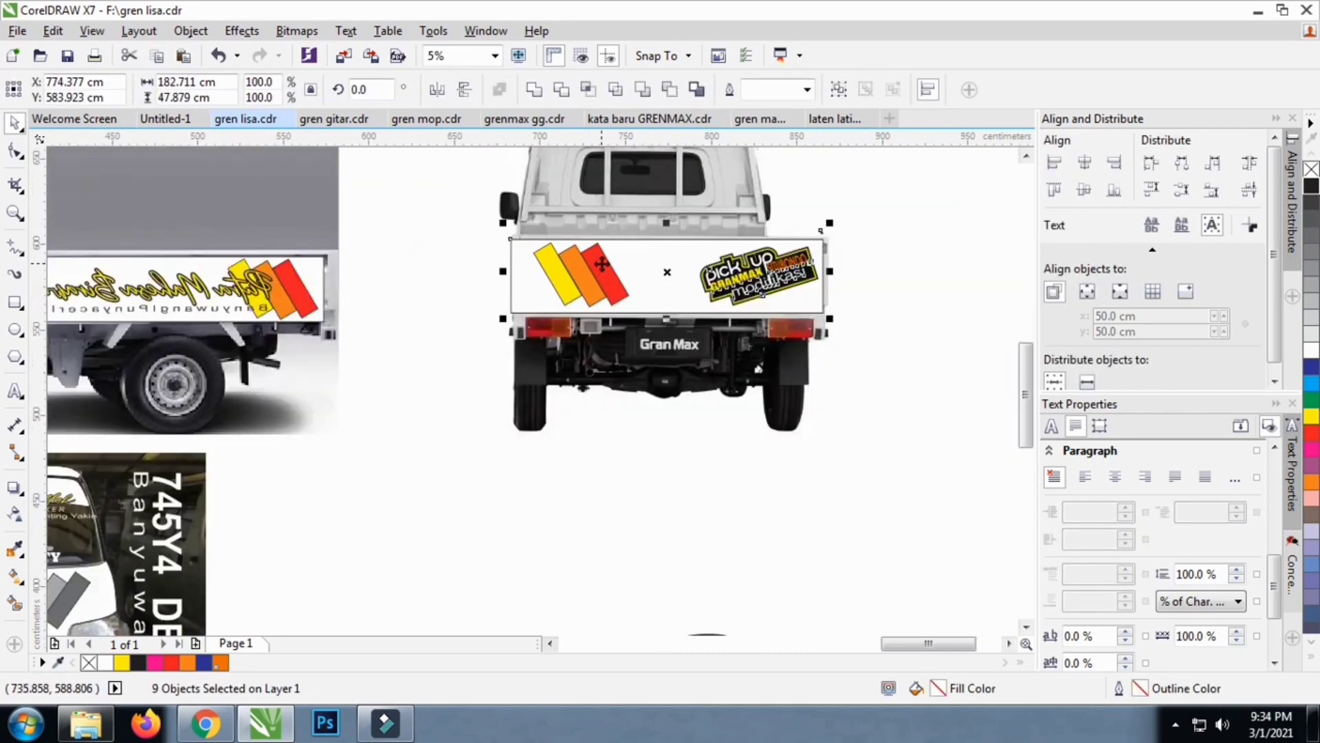
click(909, 267)
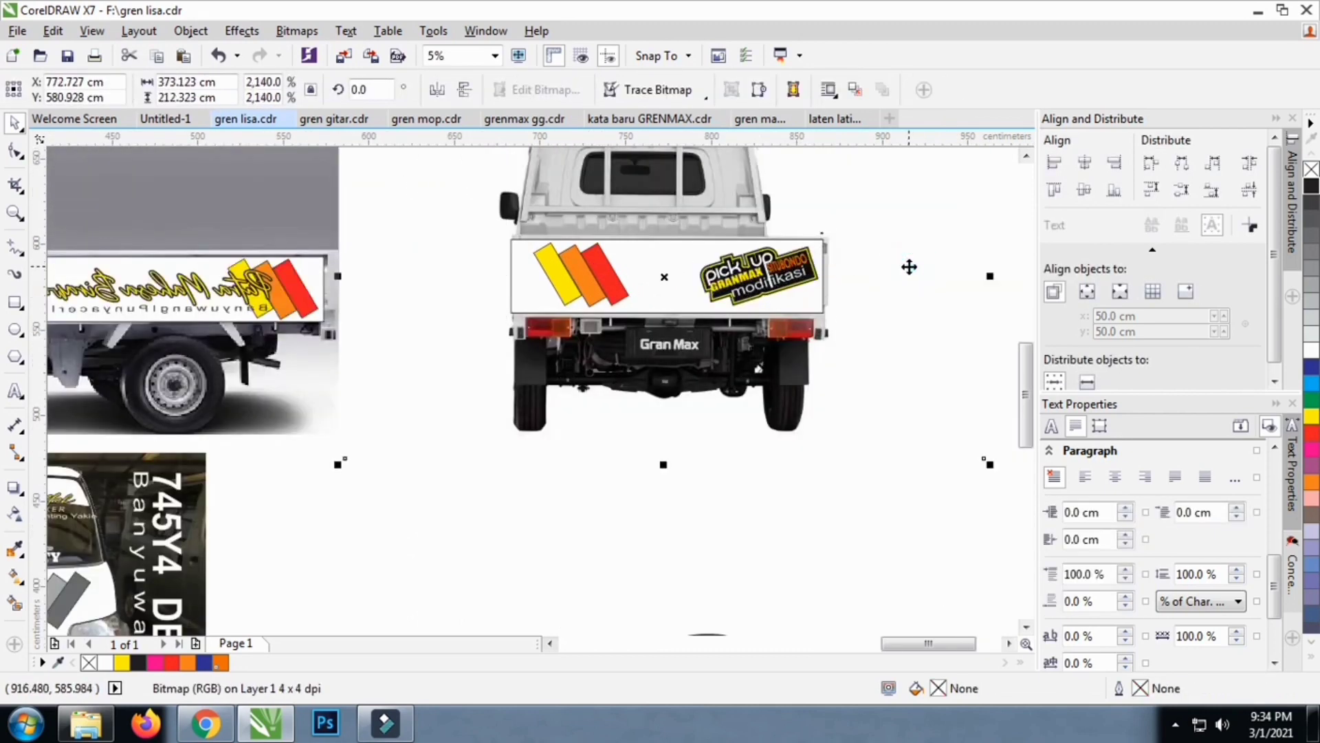
scroll(434, 381, down, 3)
Add the Arial text "Semarang Kaline Banjir" at about 192 cm wide and place it below the rear-view truck
click(700, 370)
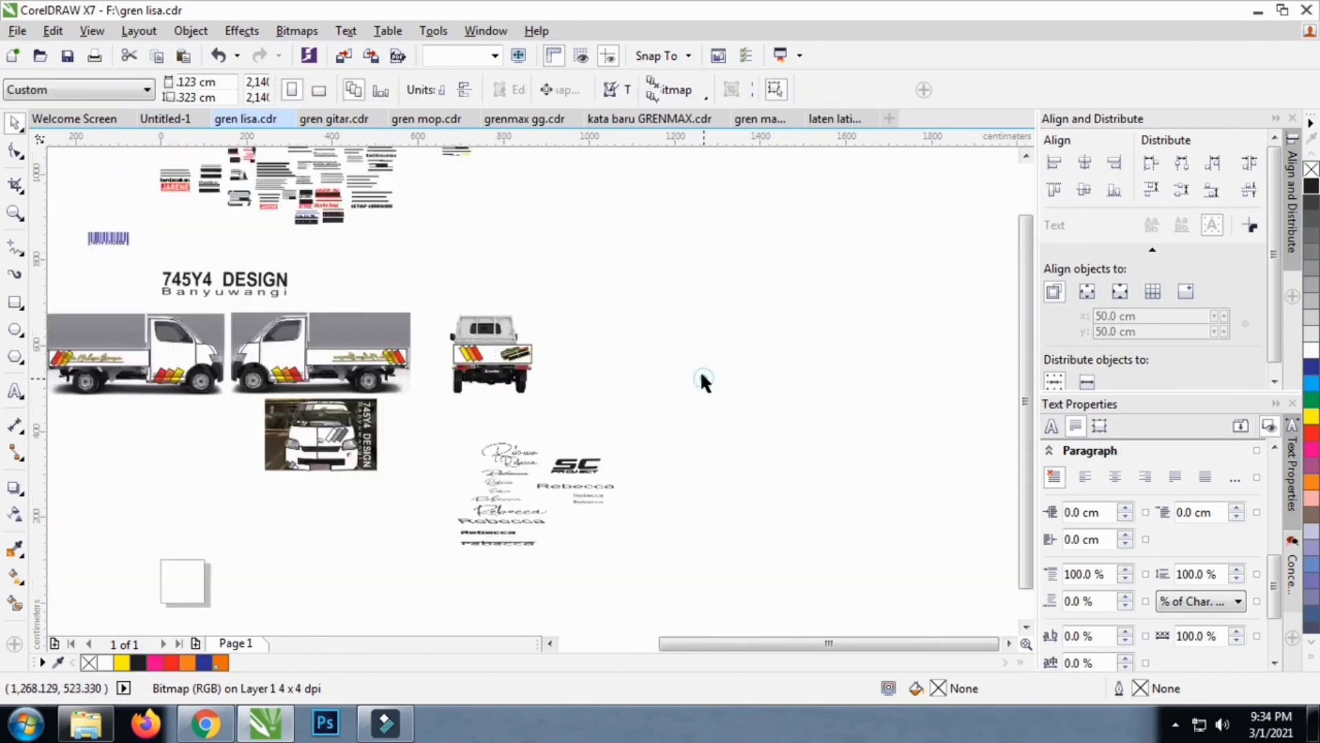
click(21, 395)
scroll(589, 294, up, 2)
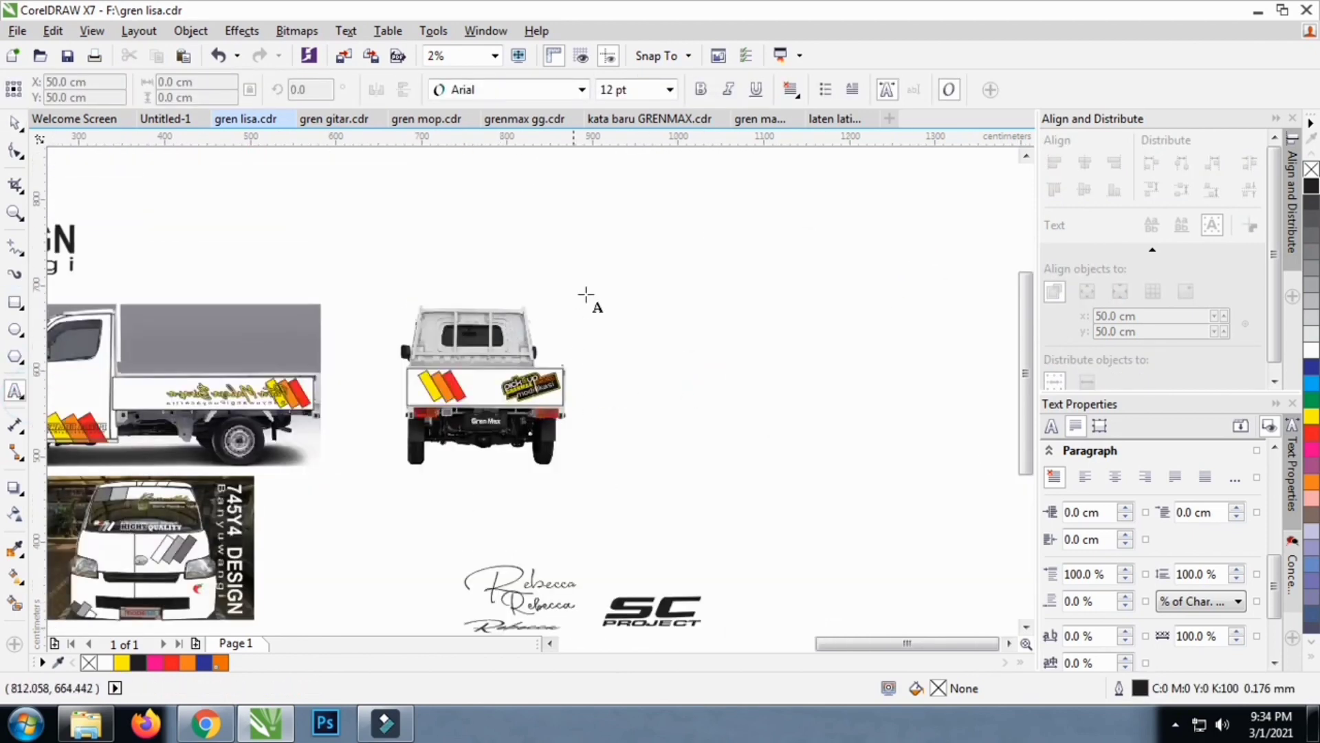
click(618, 273)
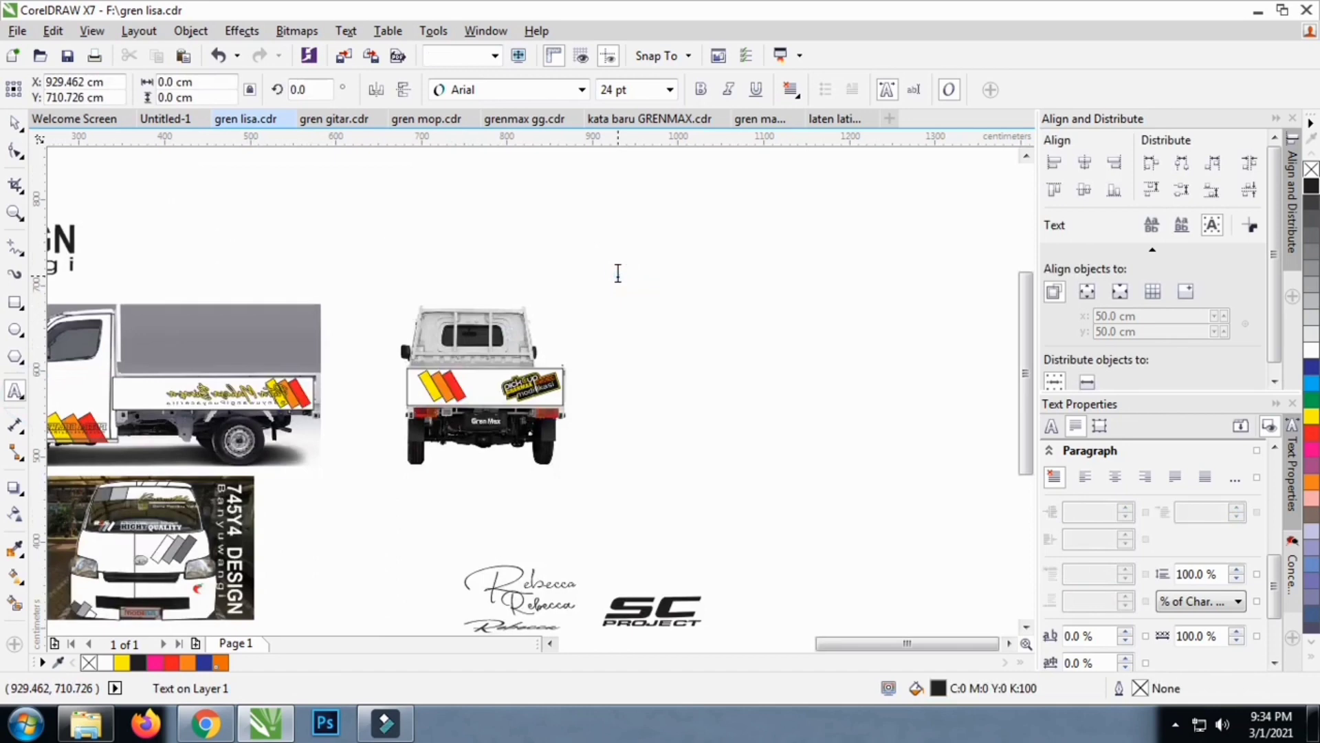
key(ctrl+space)
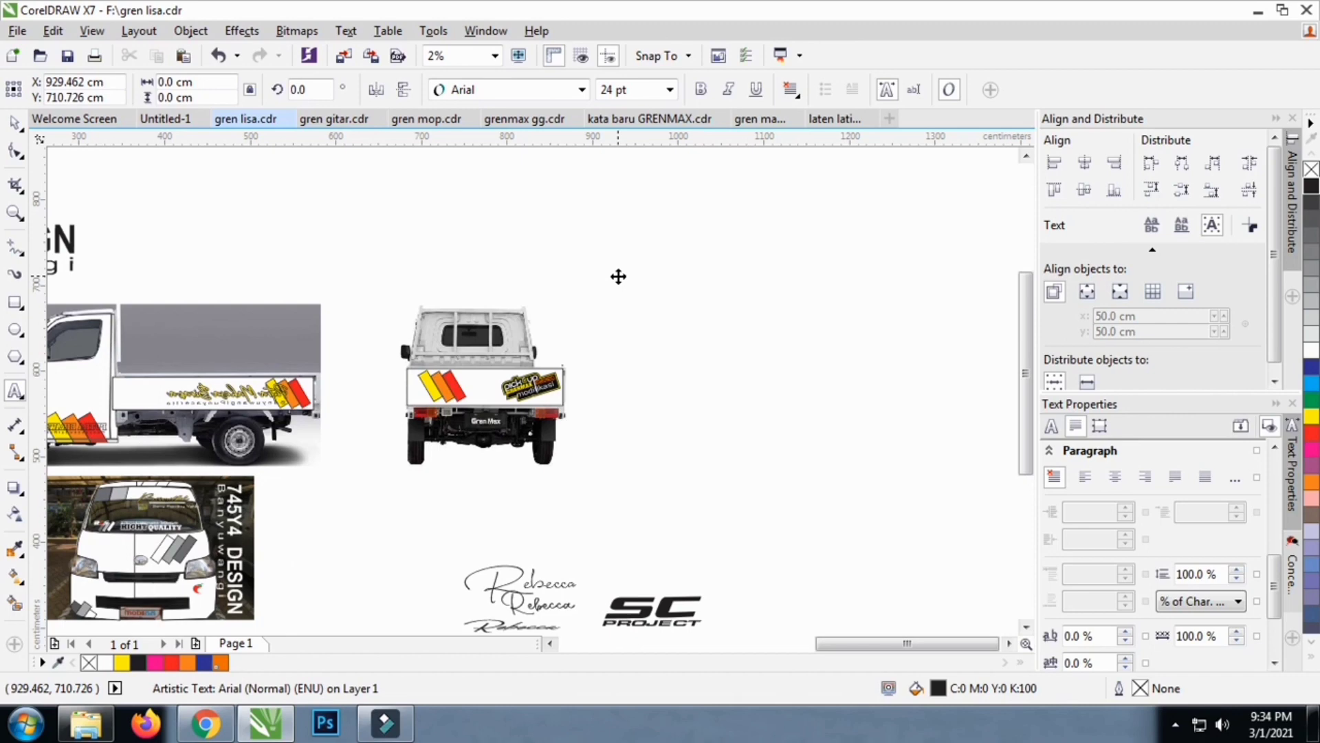
key(ctrl+v)
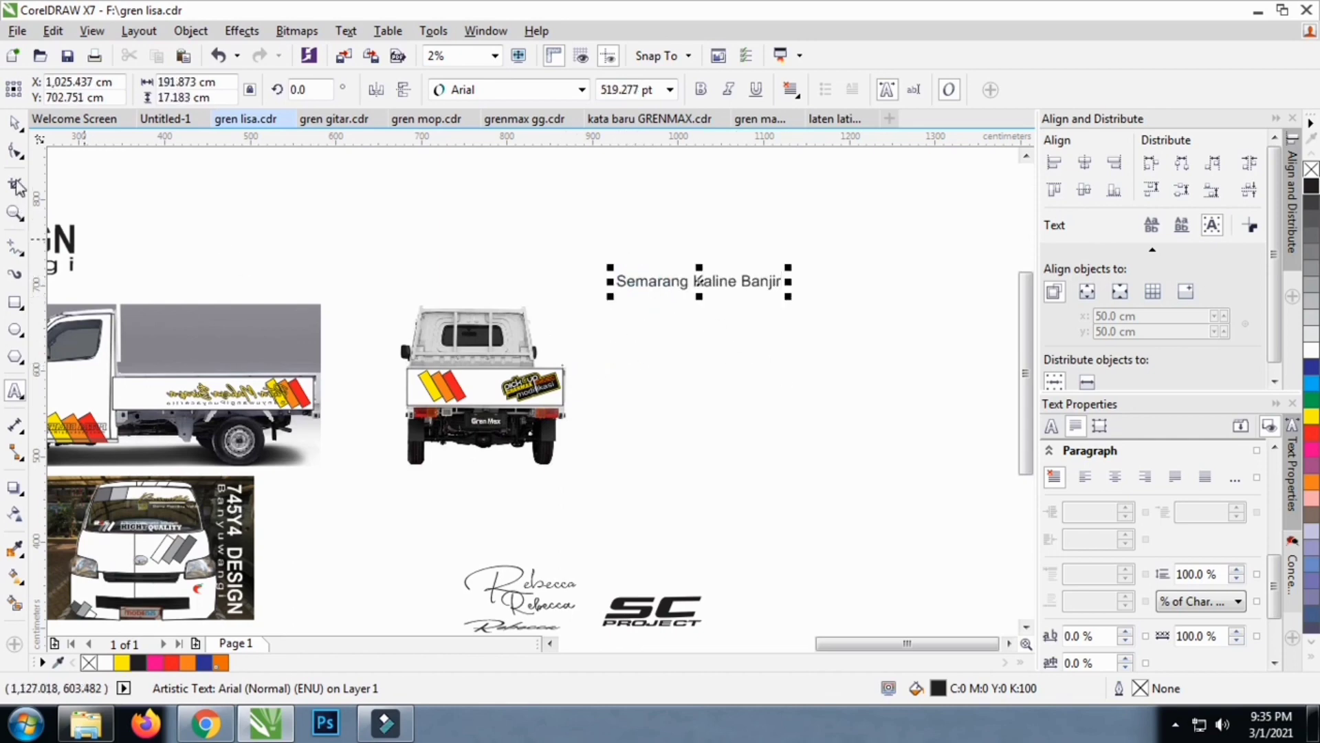
click(14, 123)
drag(702, 280, 520, 512)
key(shift+F2)
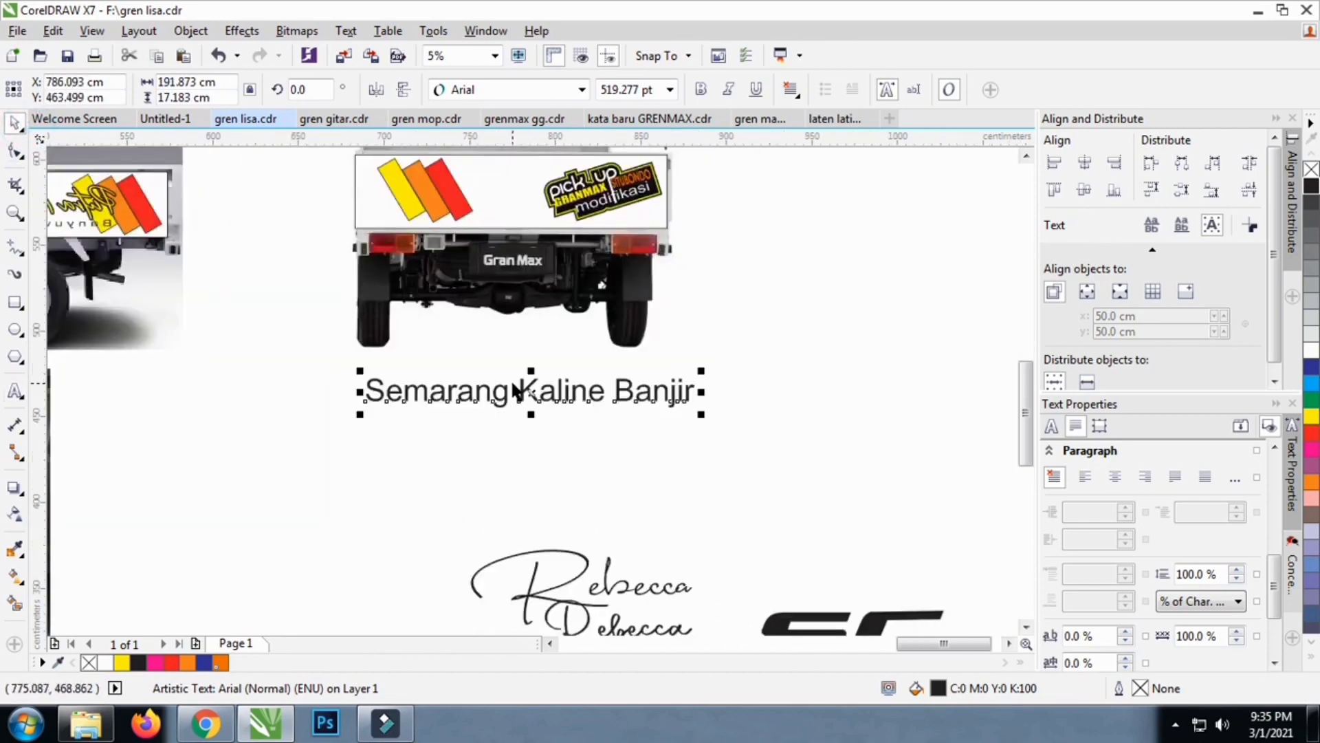
Add the second line "Barang Wes Ilang Rausah Di Pikir" to the text and shrink the text block to about 215 cm wide
click(19, 390)
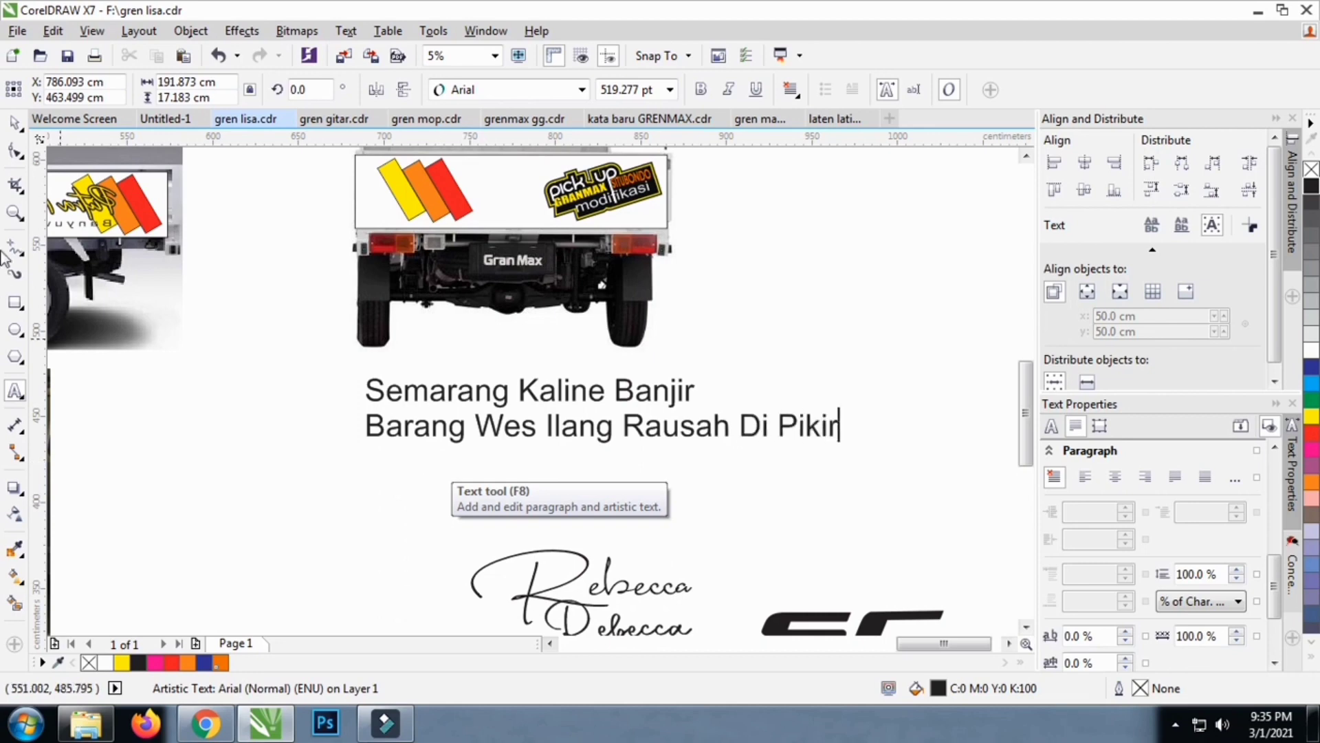
click(14, 122)
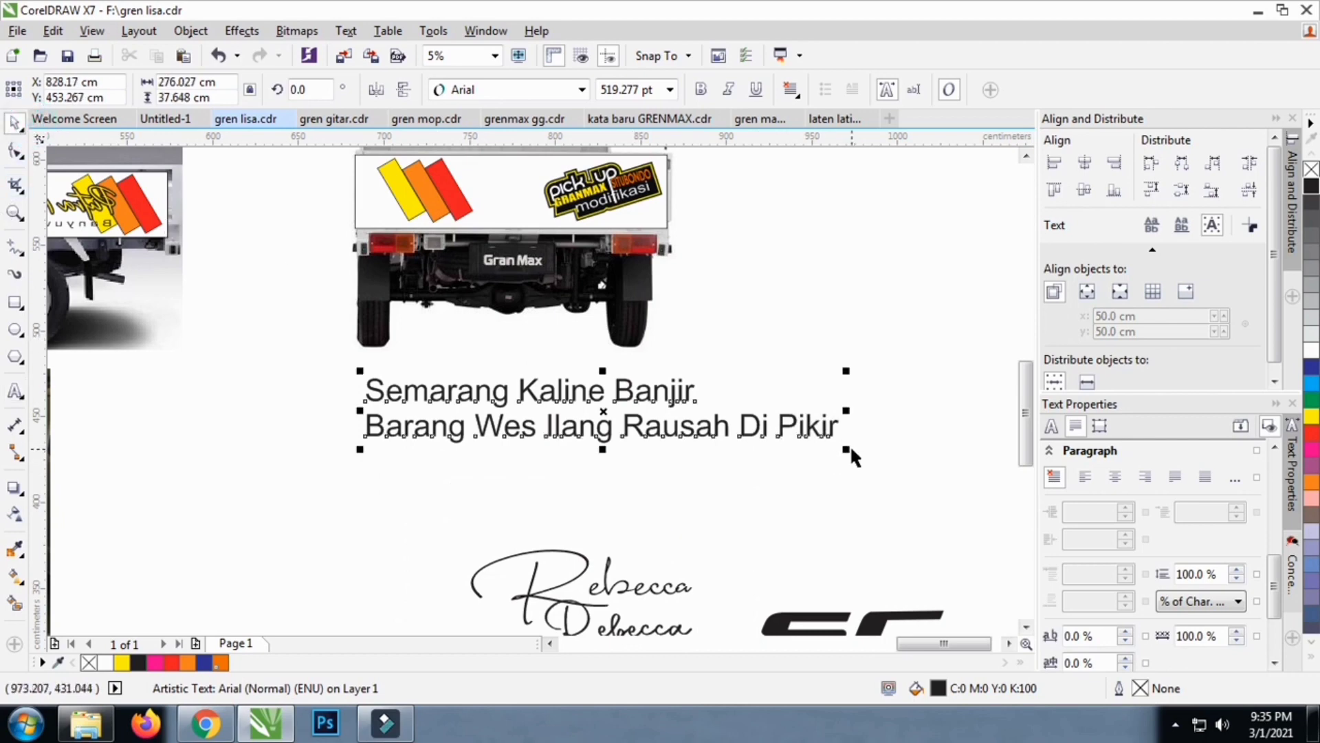
drag(850, 450, 739, 435)
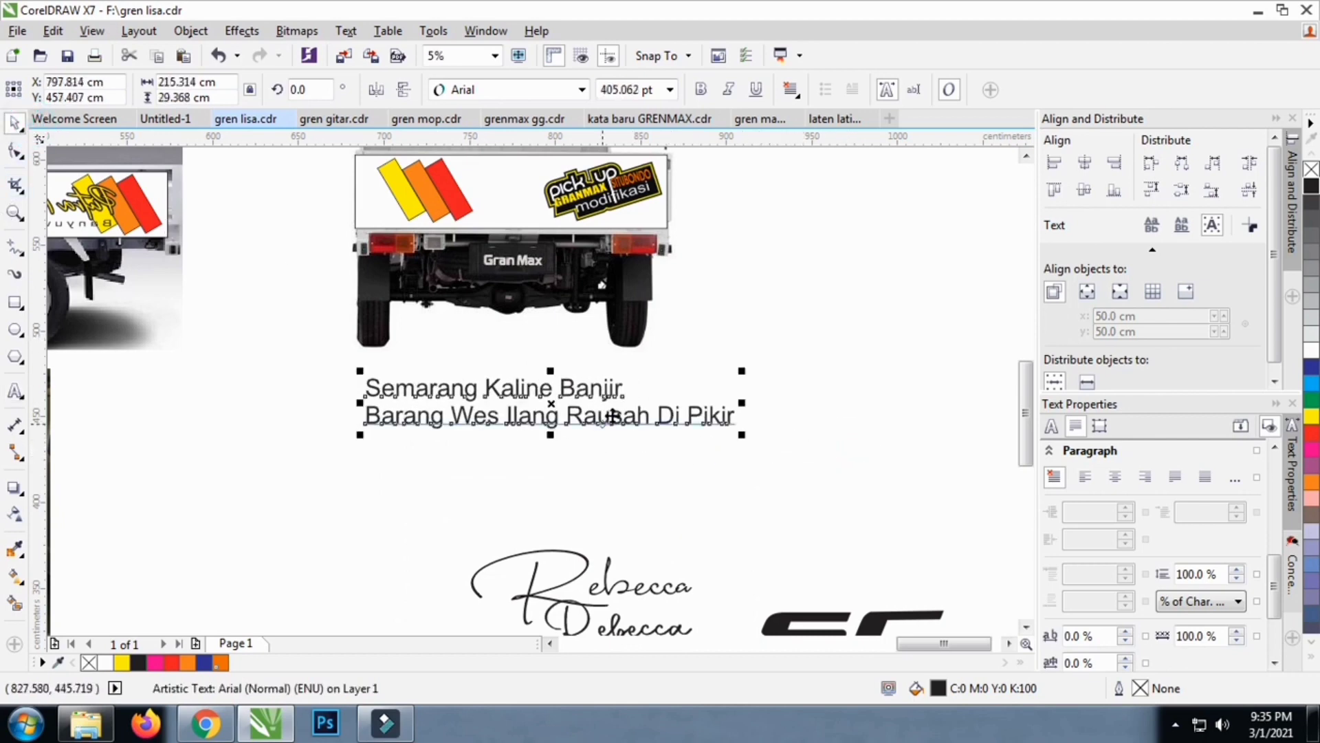
click(730, 380)
Set the font of the two-line tagline to Clarendon Blk BT
click(590, 406)
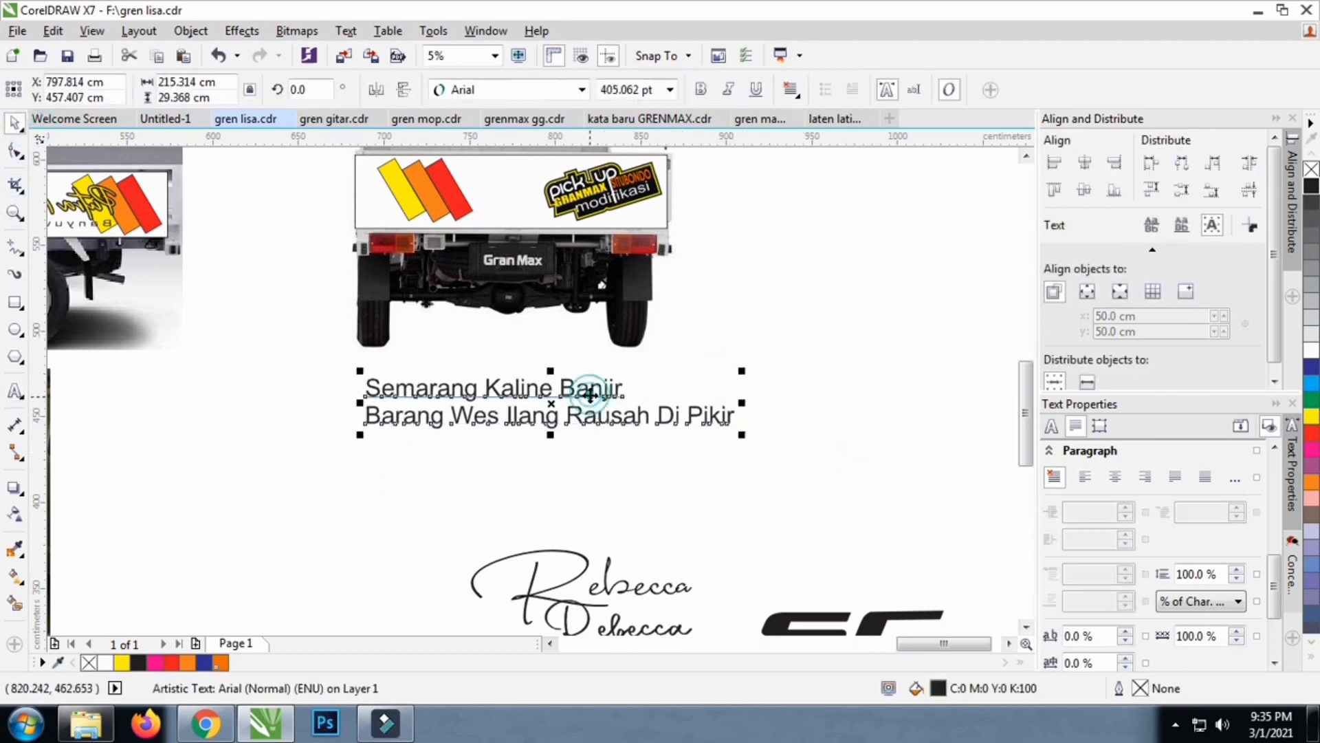
click(542, 91)
click(530, 131)
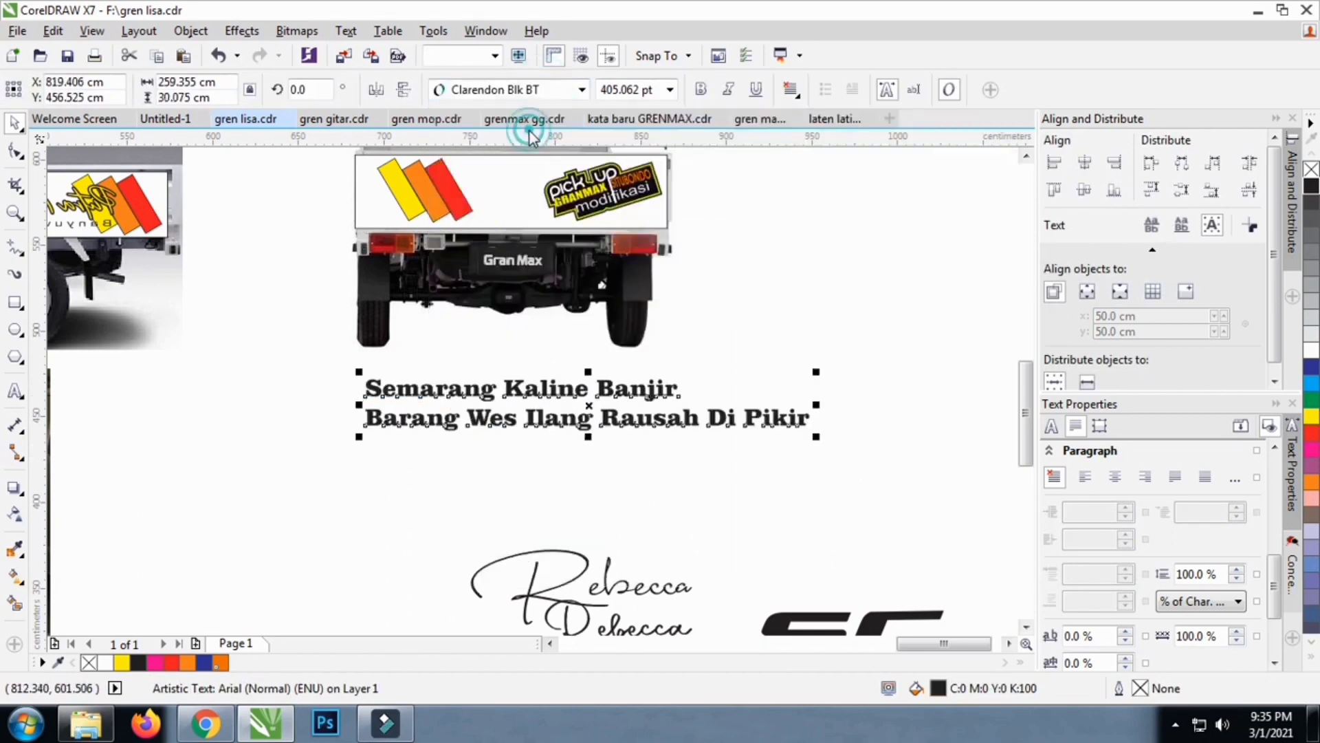
click(733, 332)
click(672, 386)
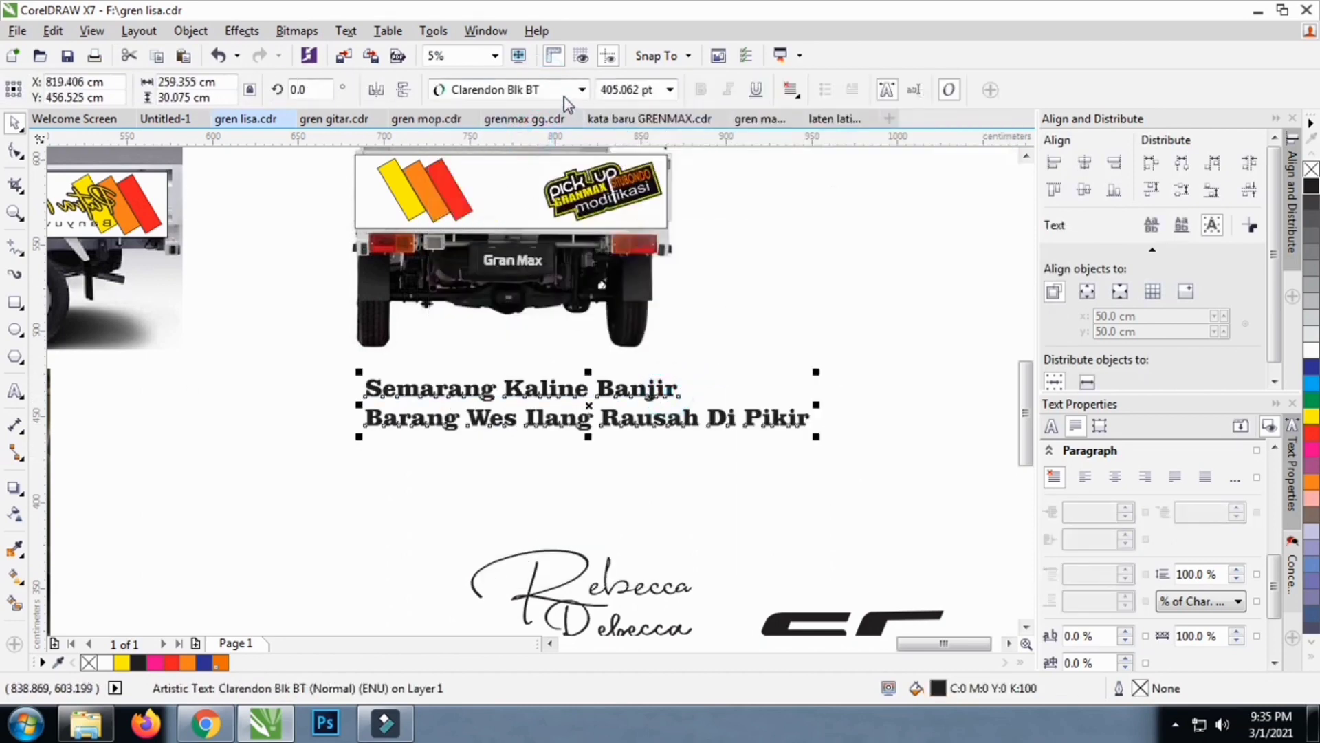
click(838, 321)
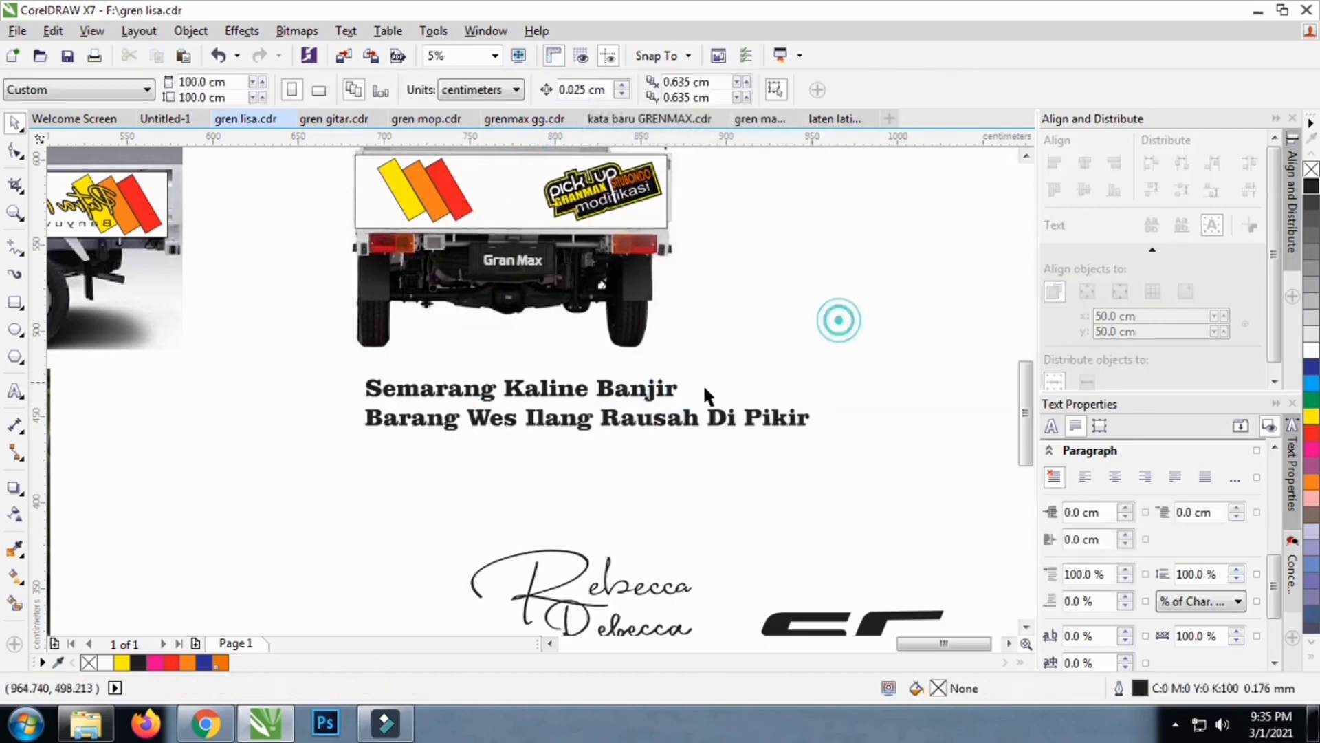
Break the two-line tagline apart into separate lines and move "Semarang Kaline Banjir" slightly up
click(665, 387)
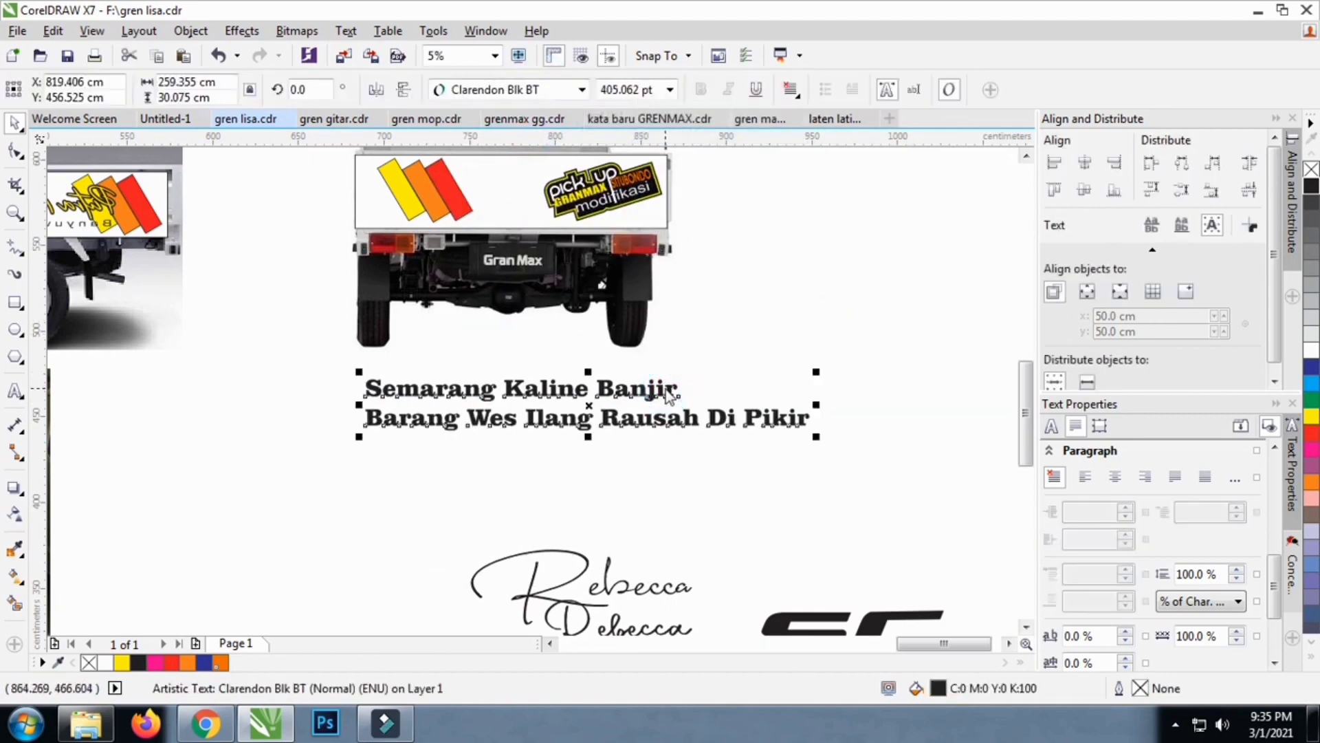
key(ctrl+k)
click(666, 389)
click(888, 378)
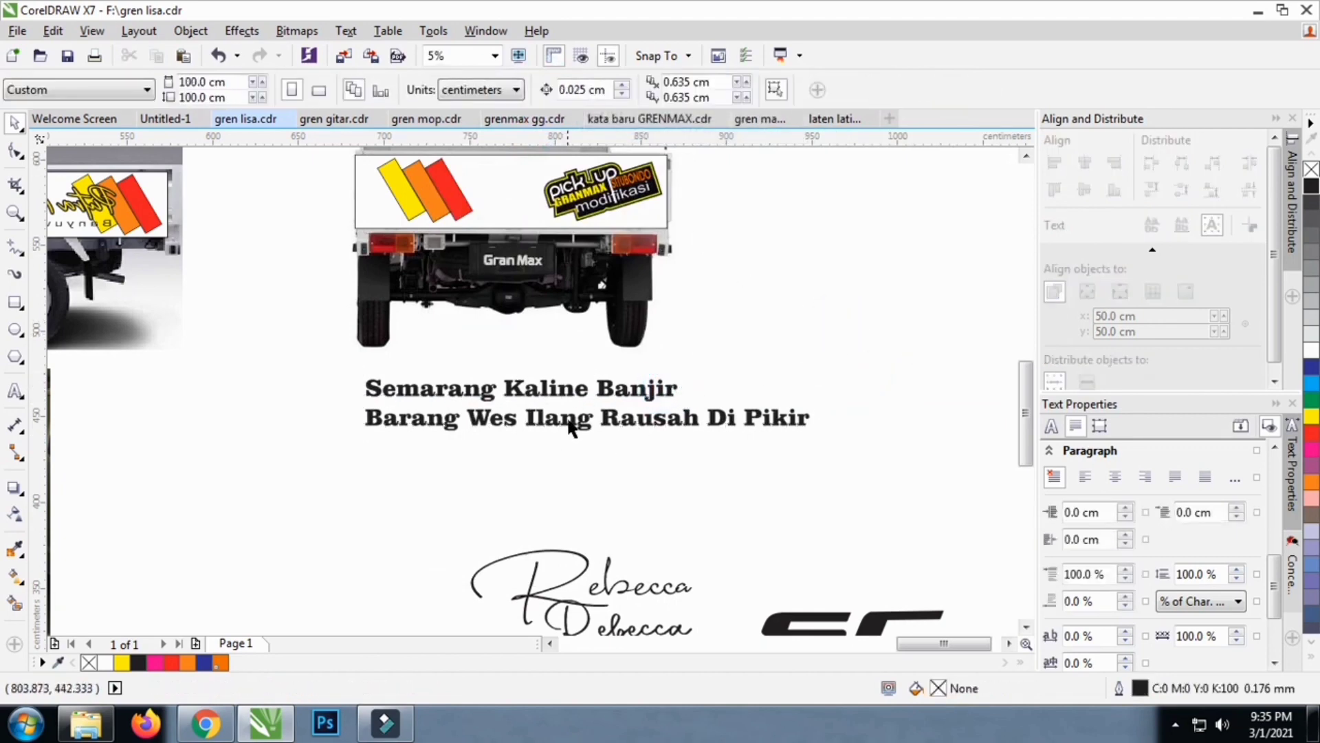
drag(617, 400, 606, 384)
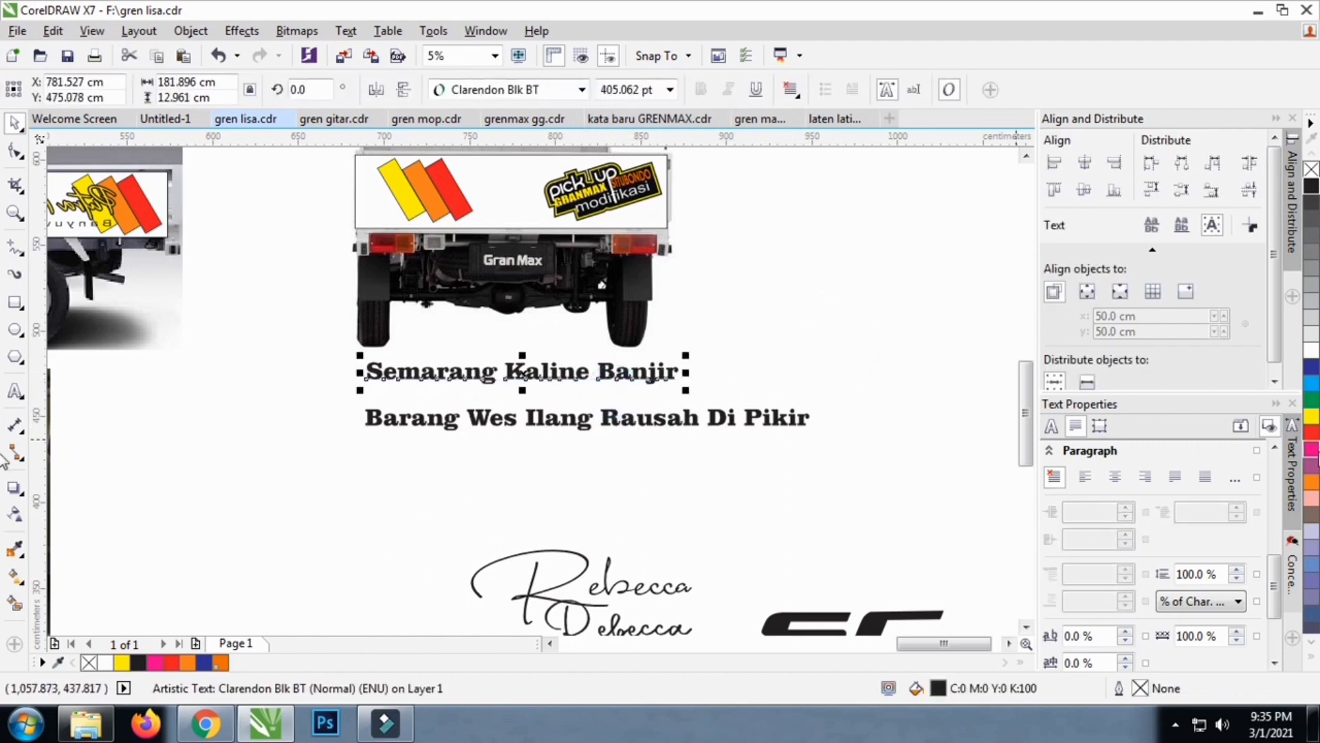
Fill "Semarang Kaline Banjir" with yellow and give it a black 4.0 mm outline placed behind the fill
click(1312, 416)
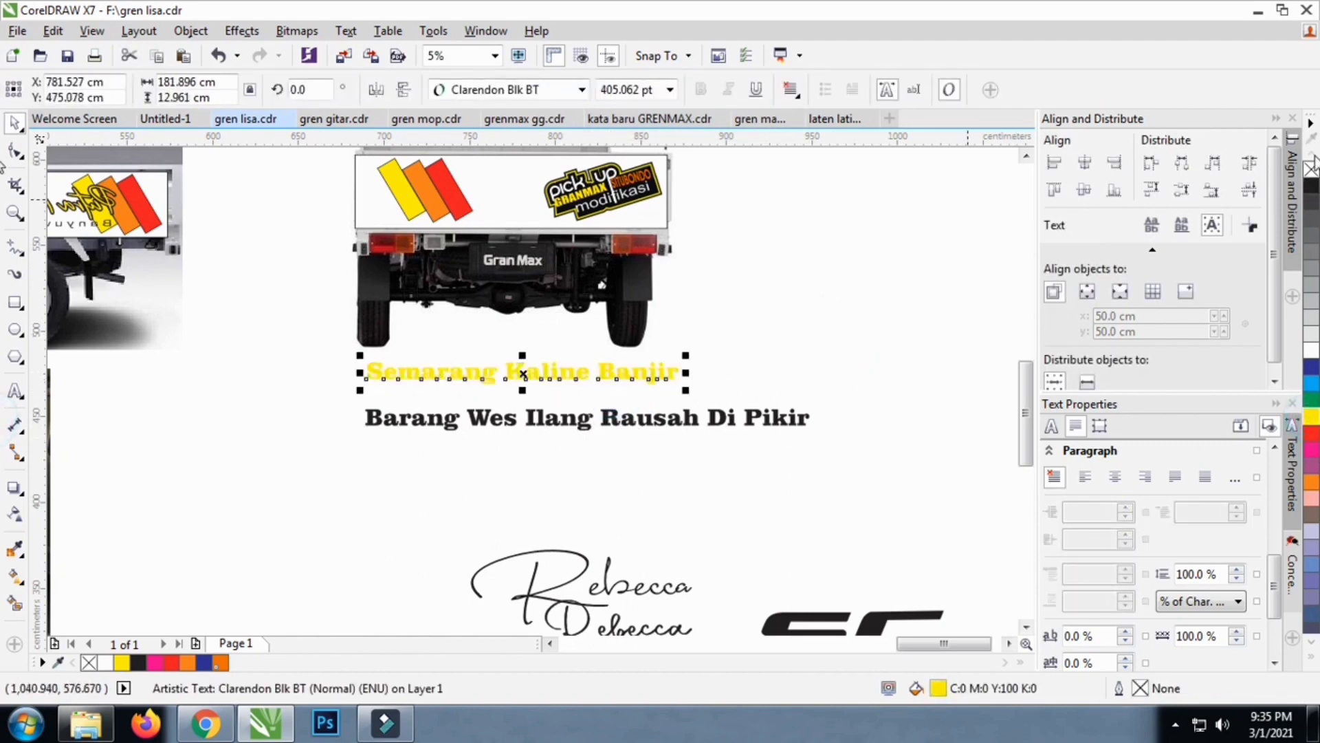
right_click(1312, 186)
scroll(651, 372, up, 2)
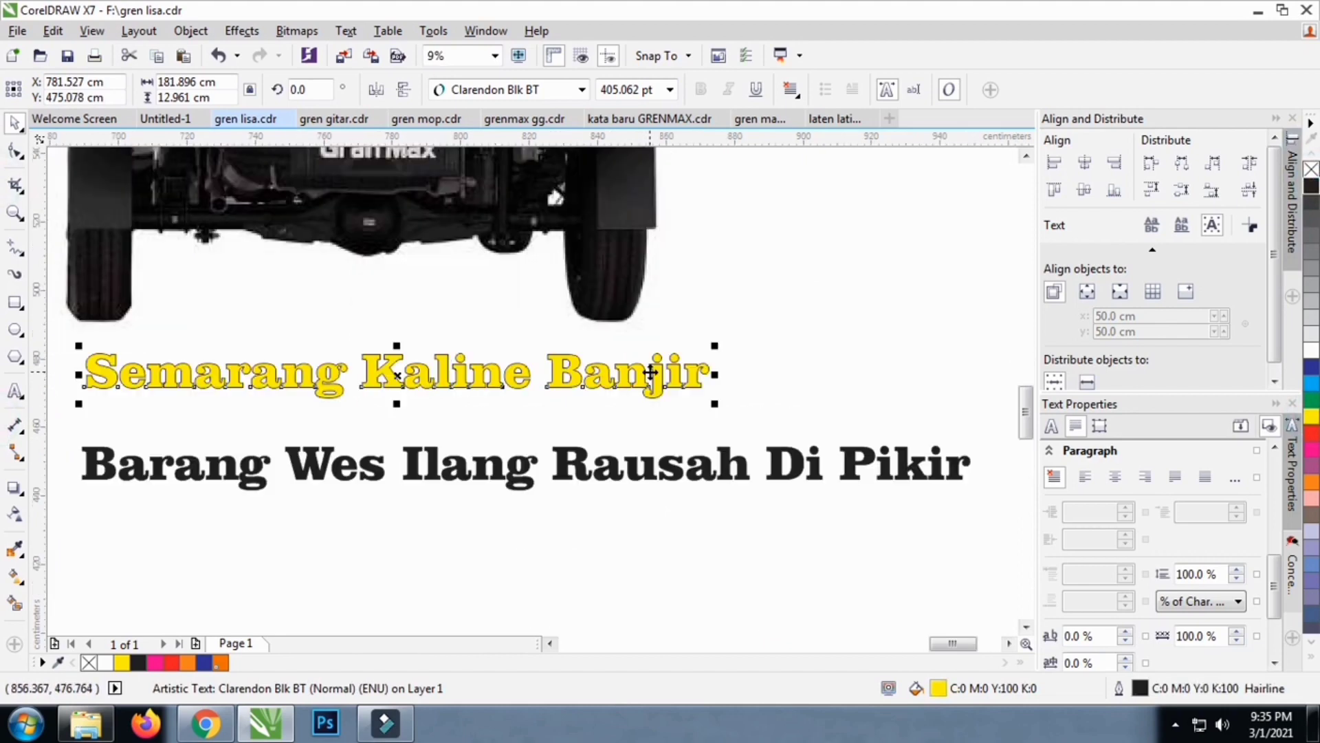
key(F12)
click(536, 234)
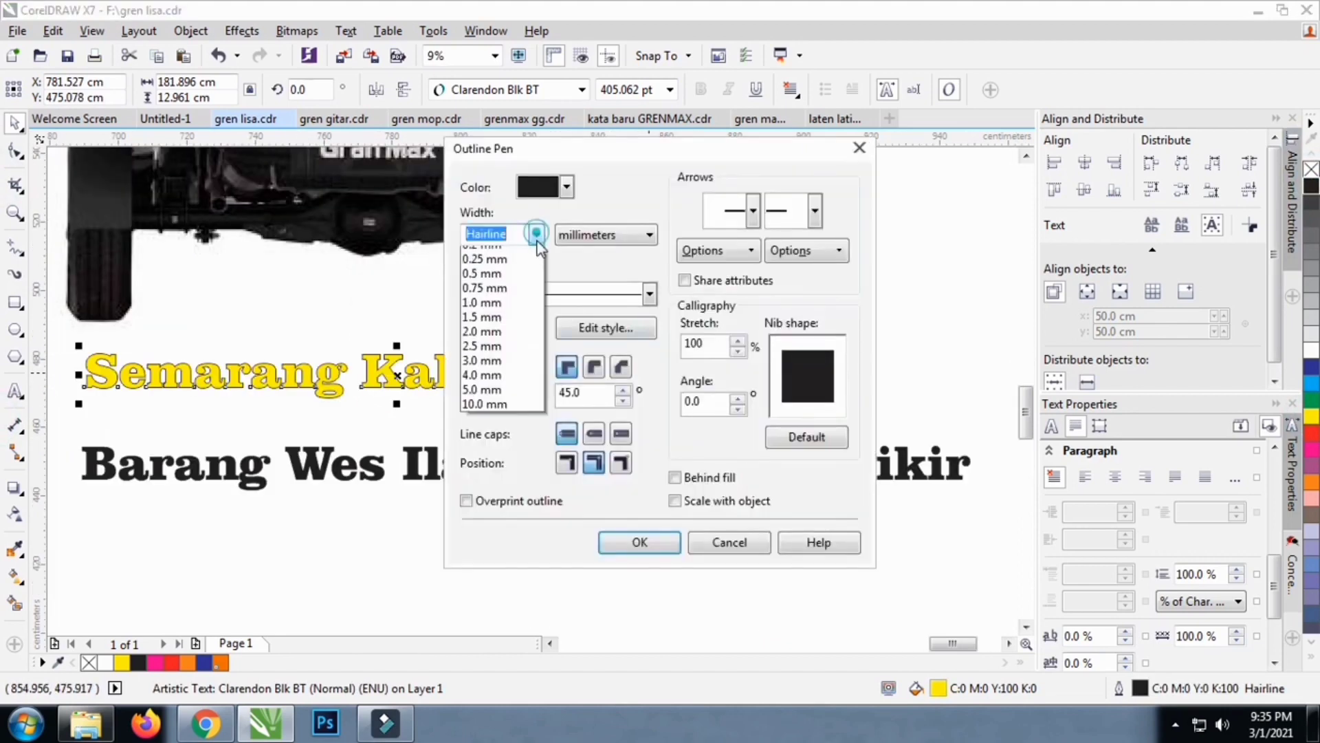
click(485, 432)
click(675, 478)
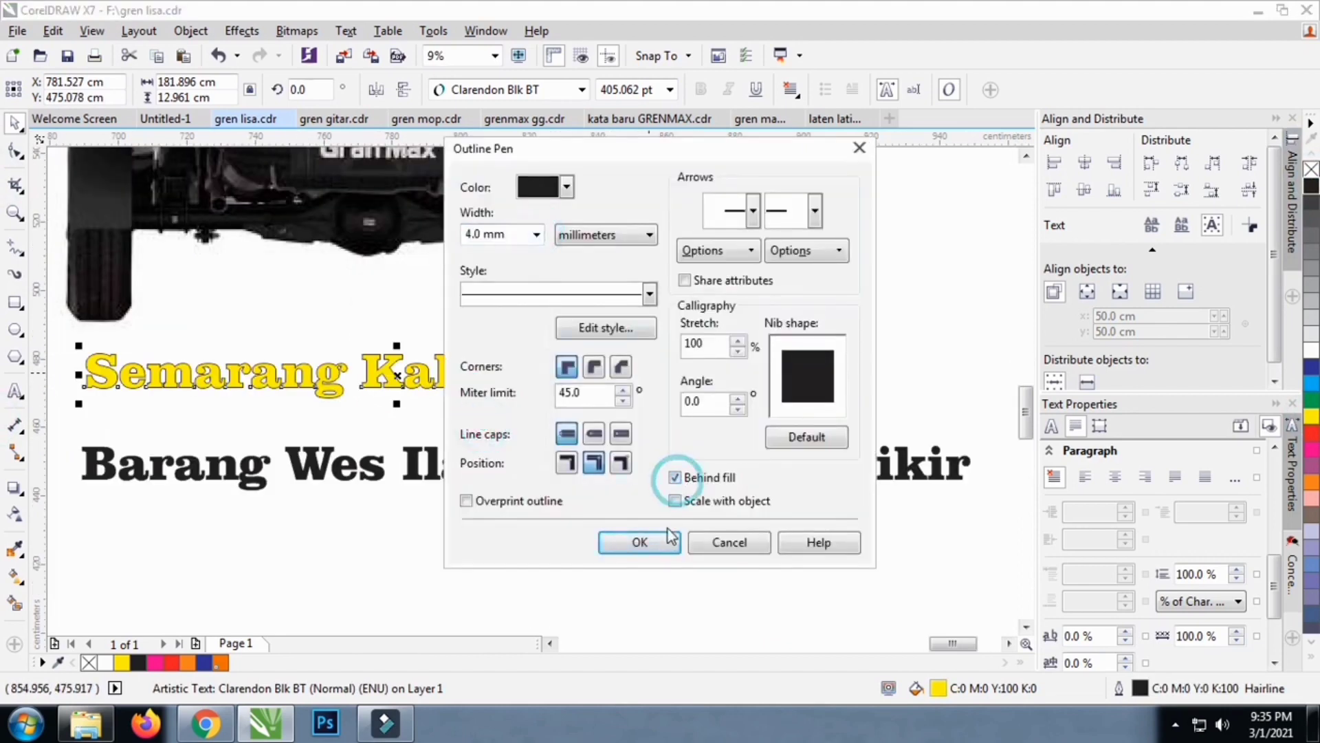
click(638, 542)
Set the outline width of "Semarang Kaline Banjir" to 5.0 mm and shrink the text to about 35 cm wide
key(F12)
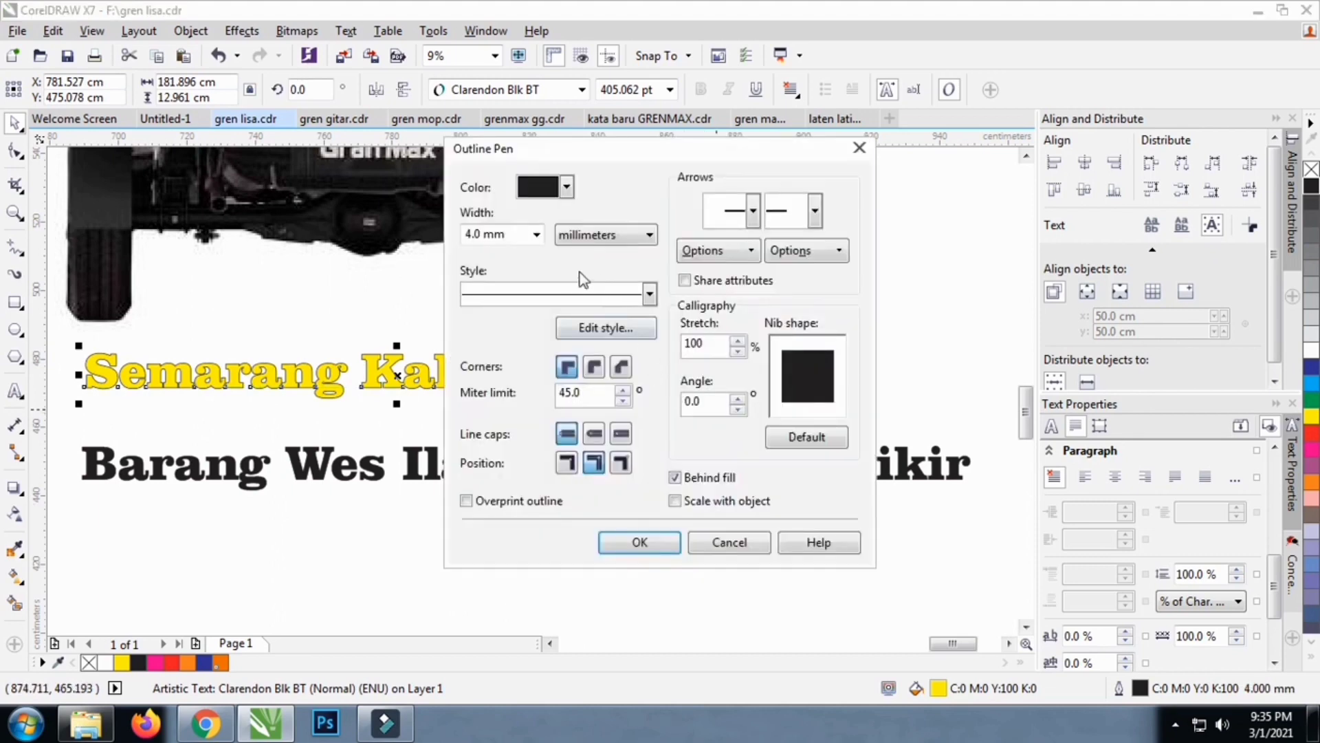
click(537, 234)
click(492, 448)
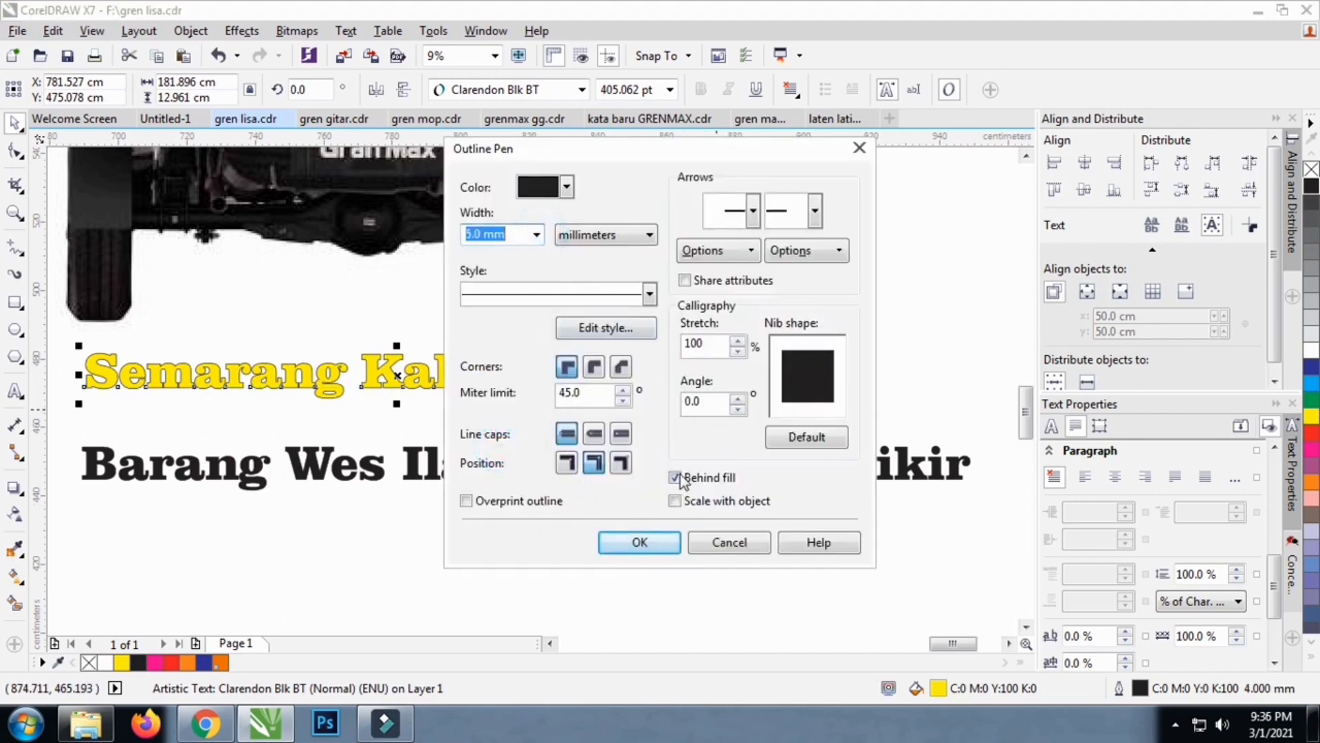
click(640, 542)
drag(716, 396, 463, 345)
scroll(455, 324, up, 3)
click(516, 405)
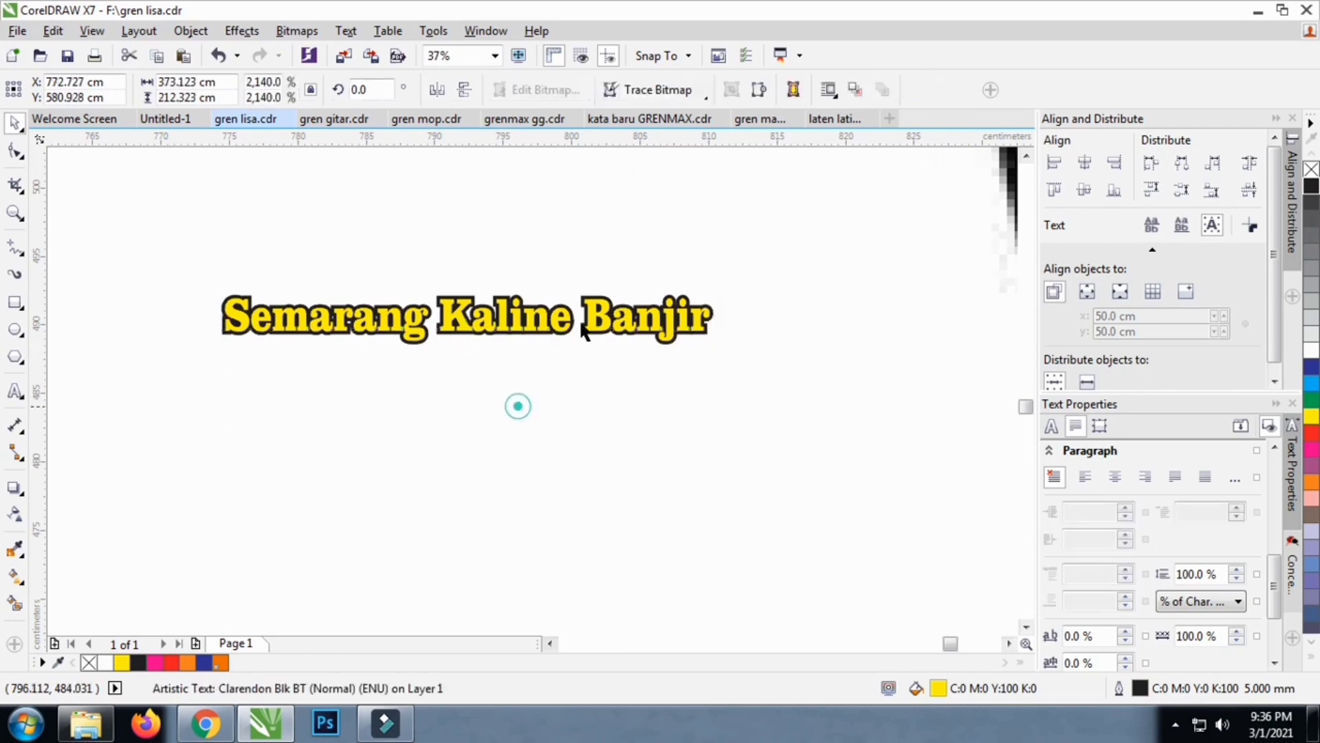
Convert "Semarang Kaline Banjir" to a 150 dpi CMYK bitmap with anti-aliasing and a transparent background
click(563, 328)
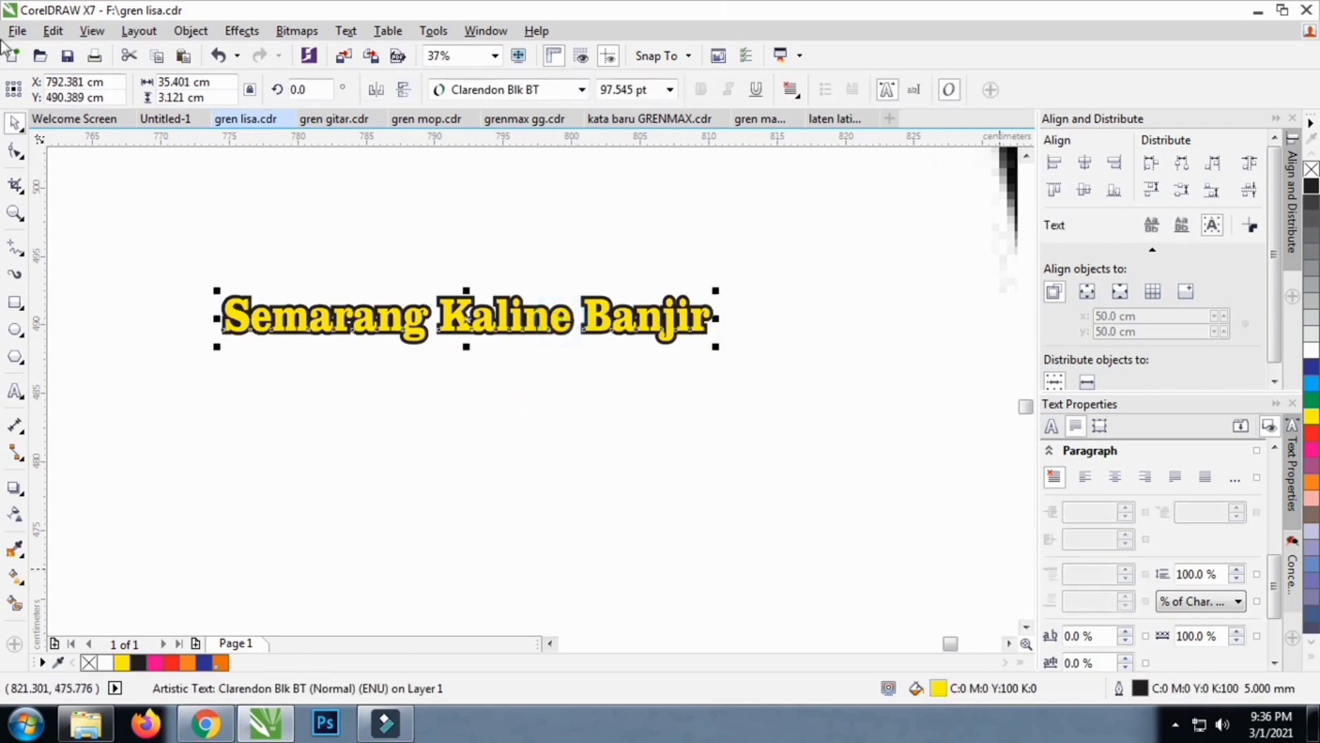
click(297, 31)
click(330, 50)
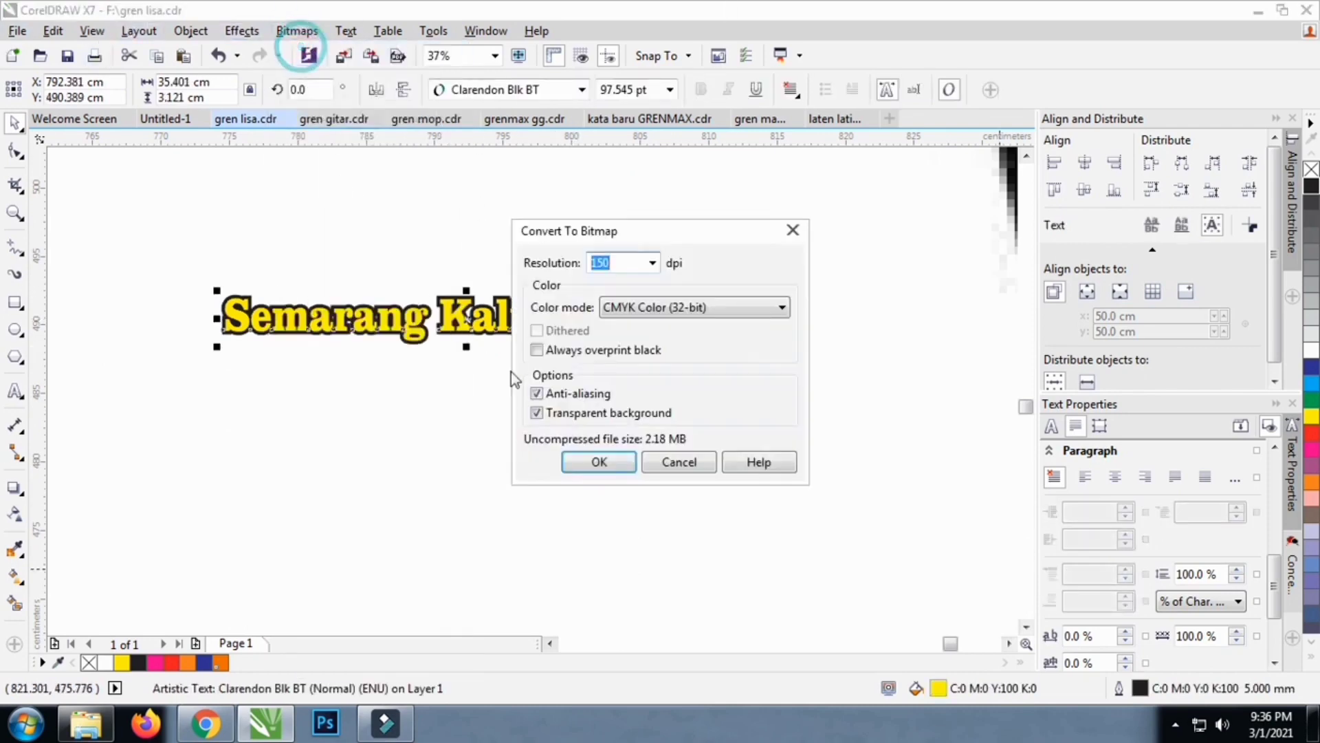
click(598, 455)
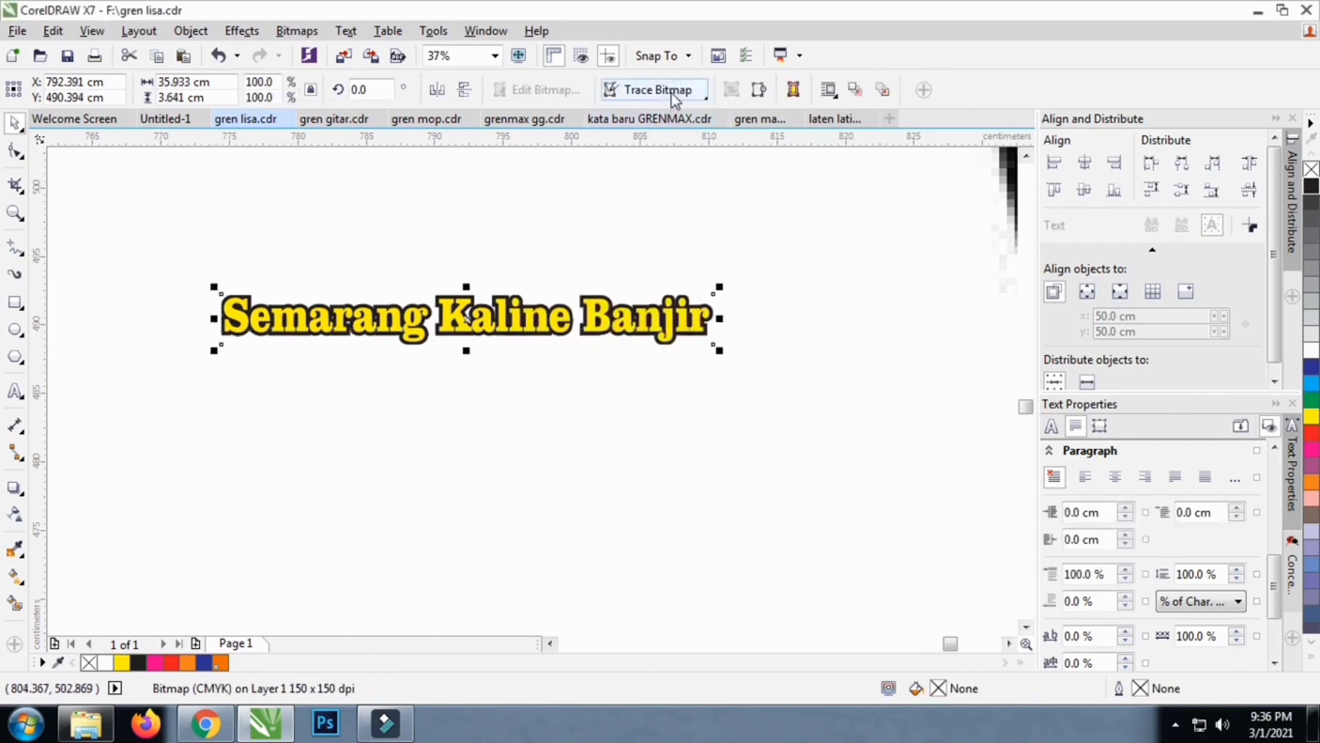
Trace the "Semarang Kaline Banjir" bitmap with an Outline Trace as line art and delete the source bitmap
click(671, 94)
mouse_move(687, 156)
click(806, 157)
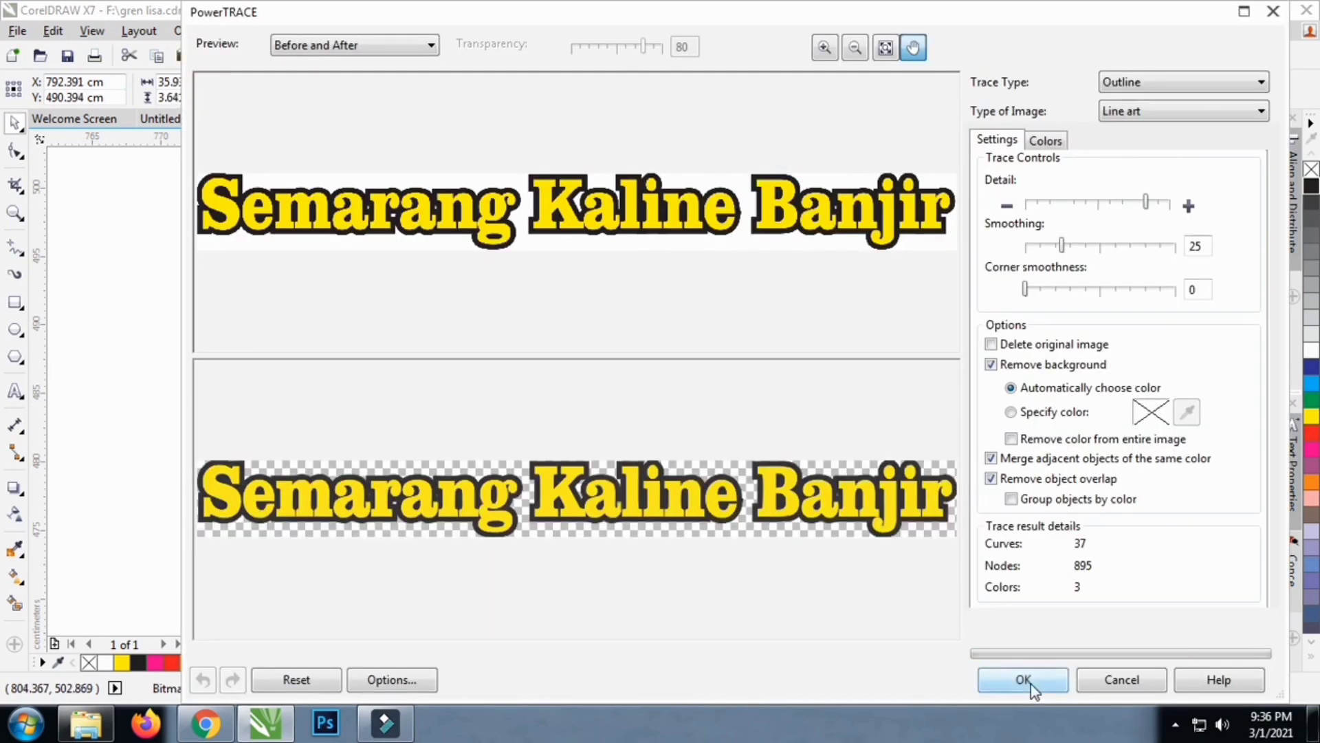
click(1030, 681)
scroll(600, 303, up, 2)
drag(559, 333, 561, 372)
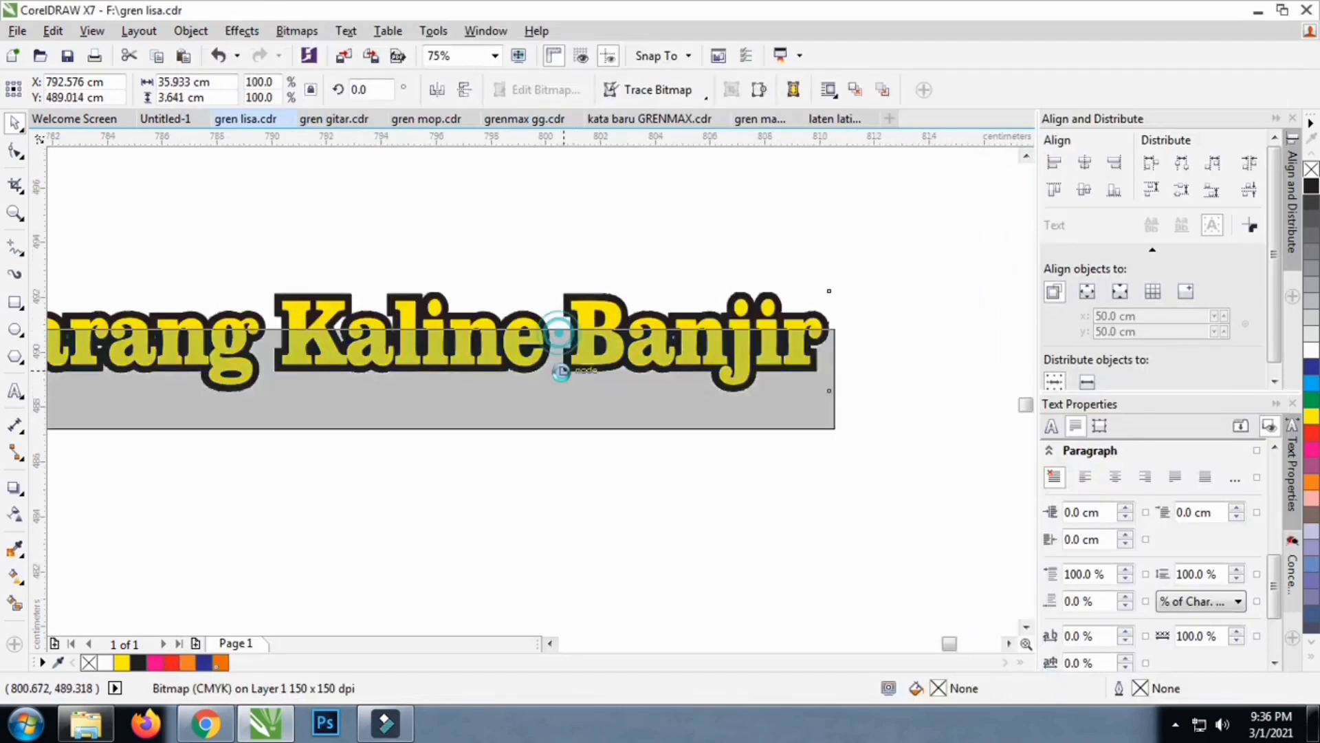
key(Delete)
Enlarge the traced "Semarang Kaline Banjir" lettering to about 84 cm wide and slant it slightly to the right
click(586, 309)
scroll(586, 307, down, 4)
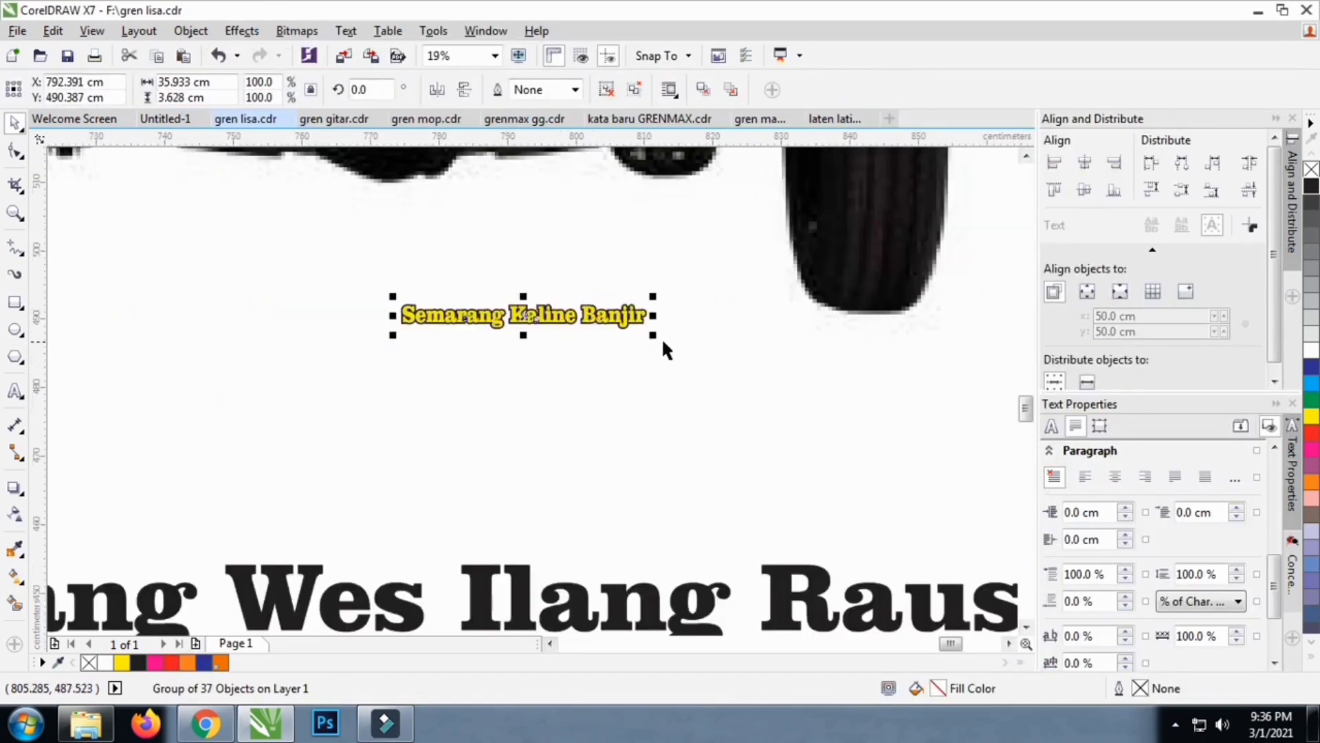
drag(653, 335, 1004, 385)
scroll(447, 350, down, 2)
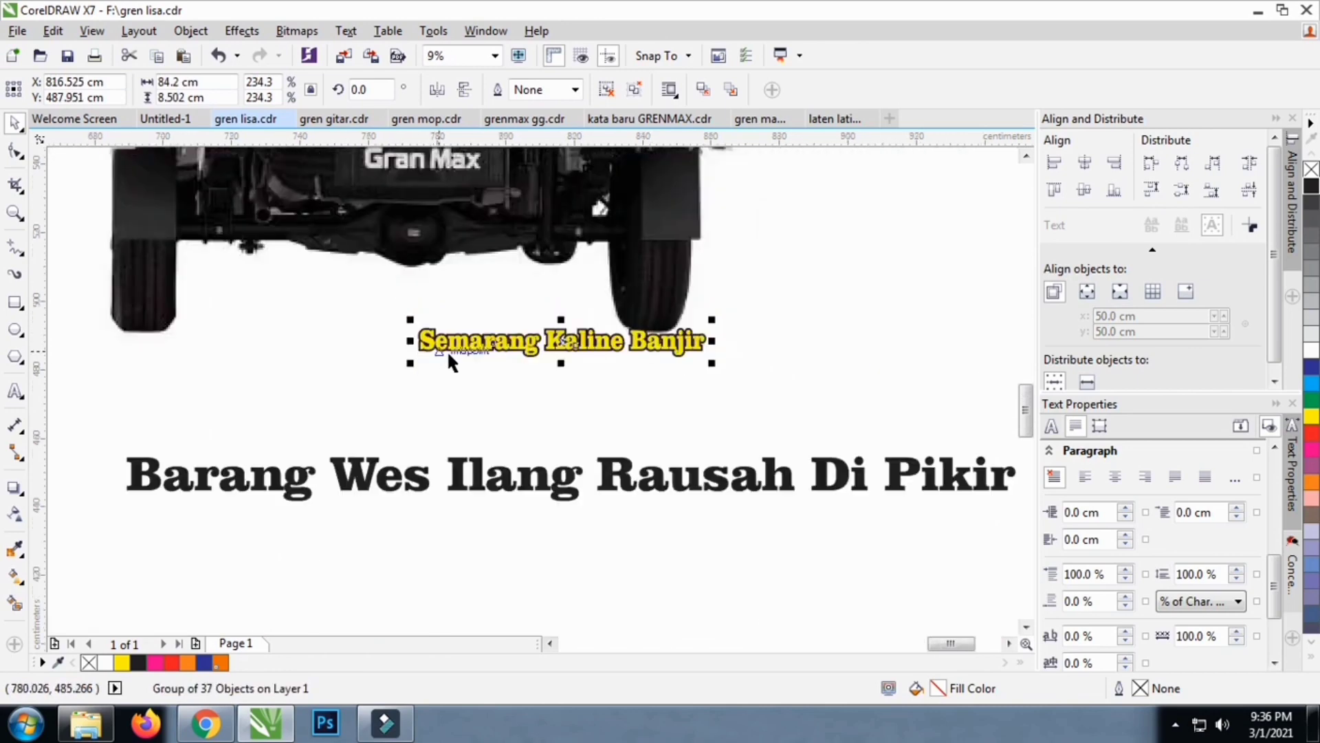
click(493, 352)
scroll(563, 341, up, 2)
drag(563, 322, 583, 326)
scroll(567, 352, down, 4)
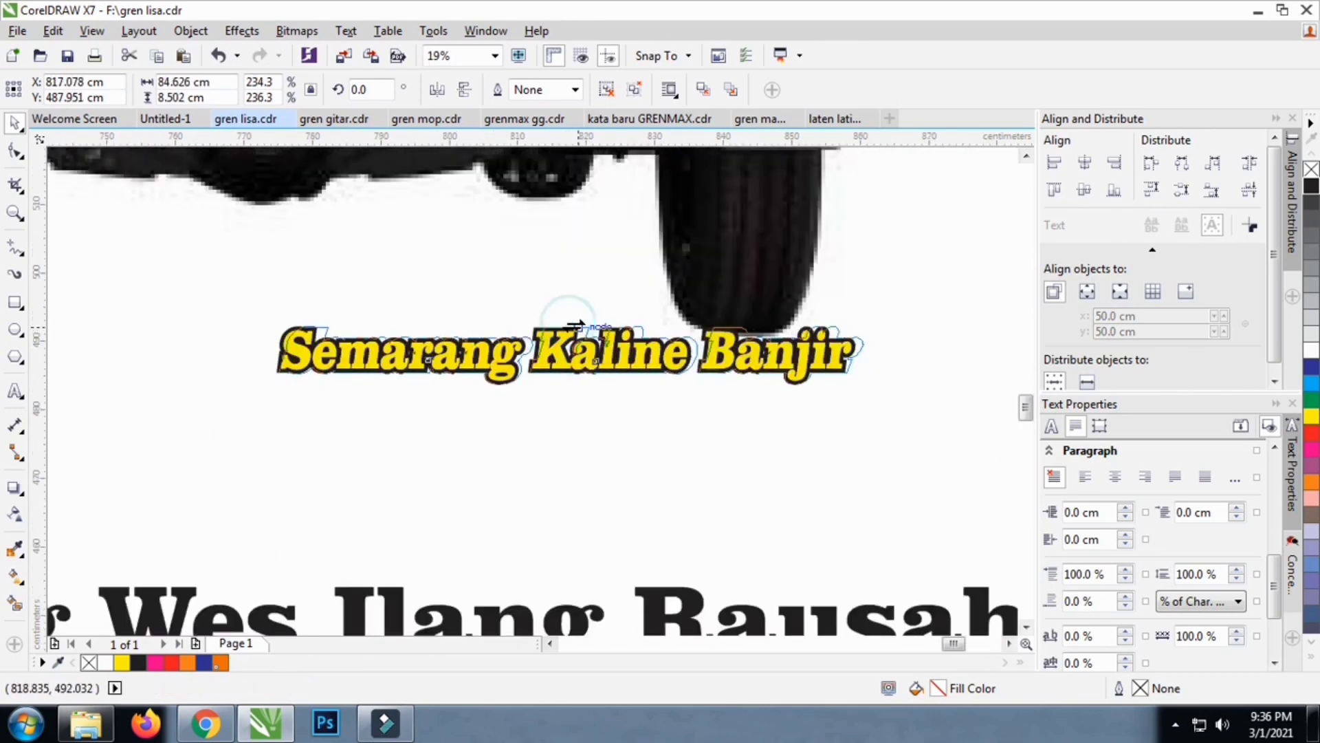
Set "Barang Wes Ilang Rausah Di Pikir" in the Thransty font, move it up to the yellow lettering and shrink it to about 95 cm wide
click(597, 390)
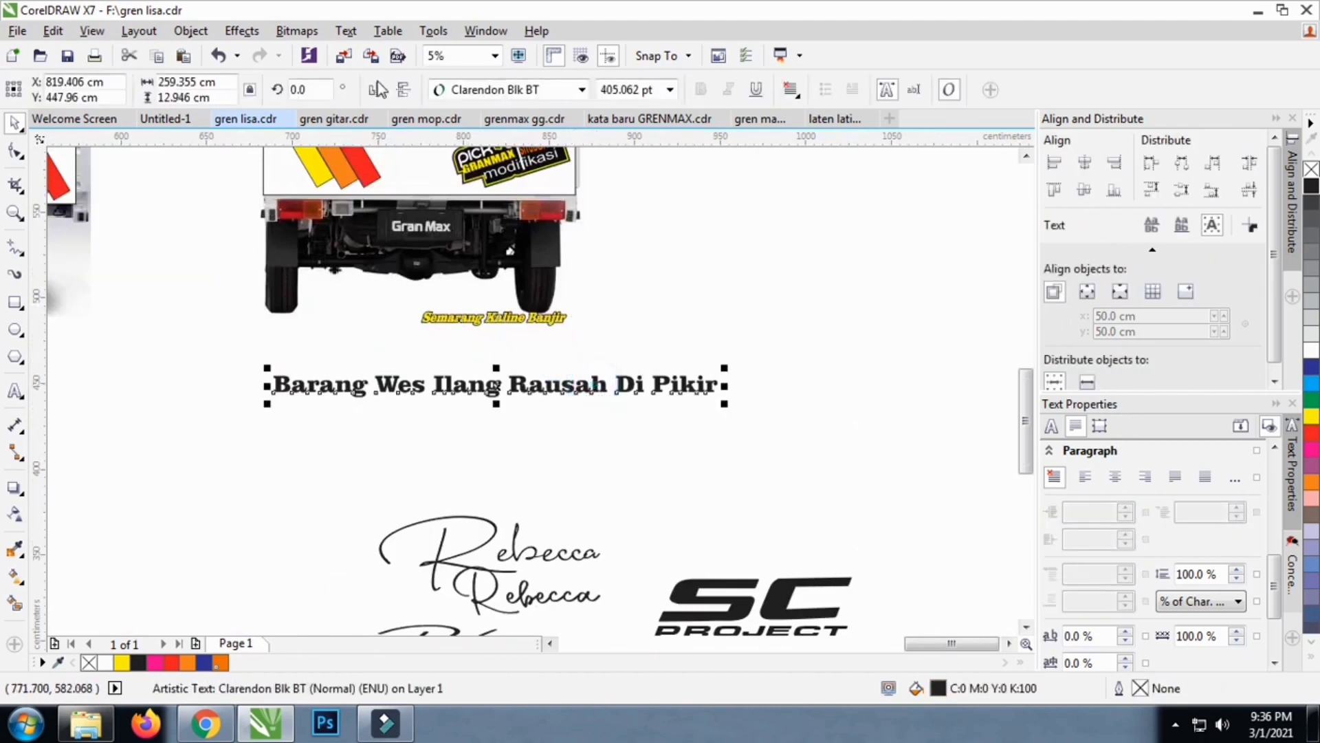
click(582, 89)
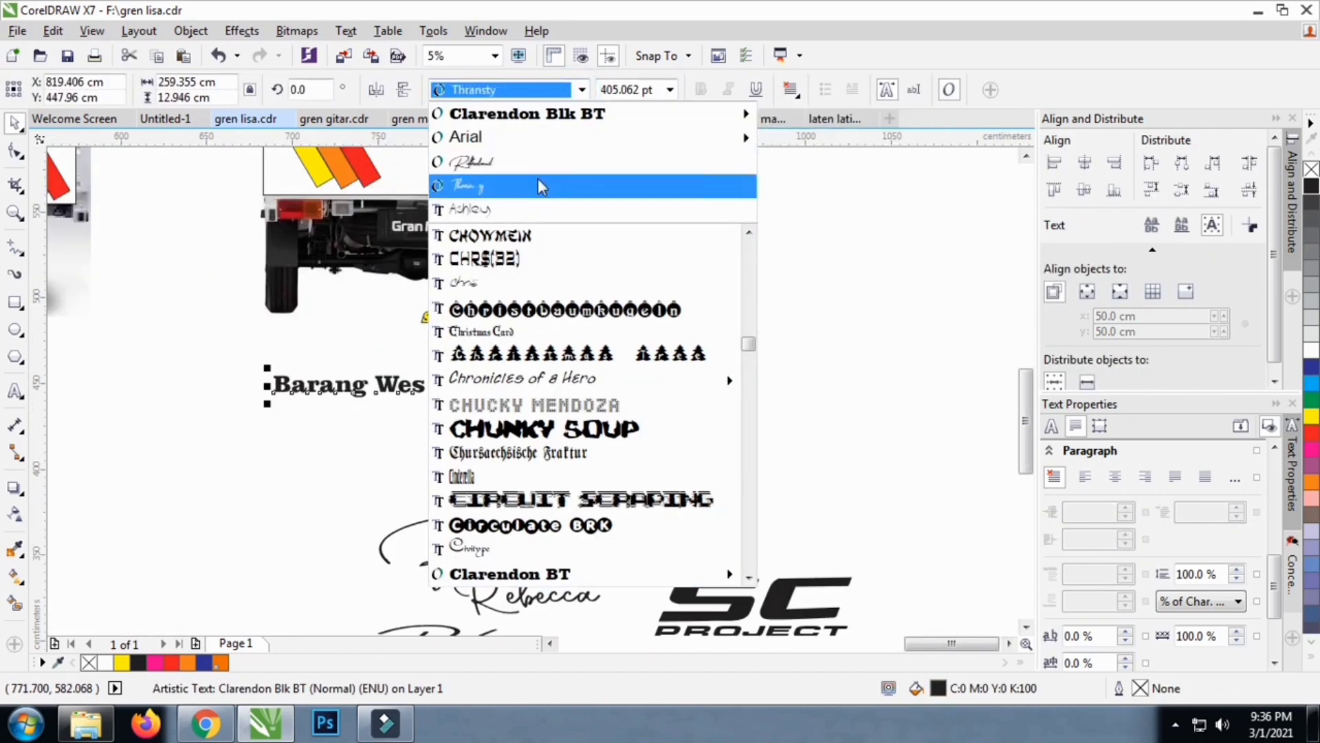
click(537, 179)
drag(472, 392, 574, 332)
scroll(574, 332, up, 2)
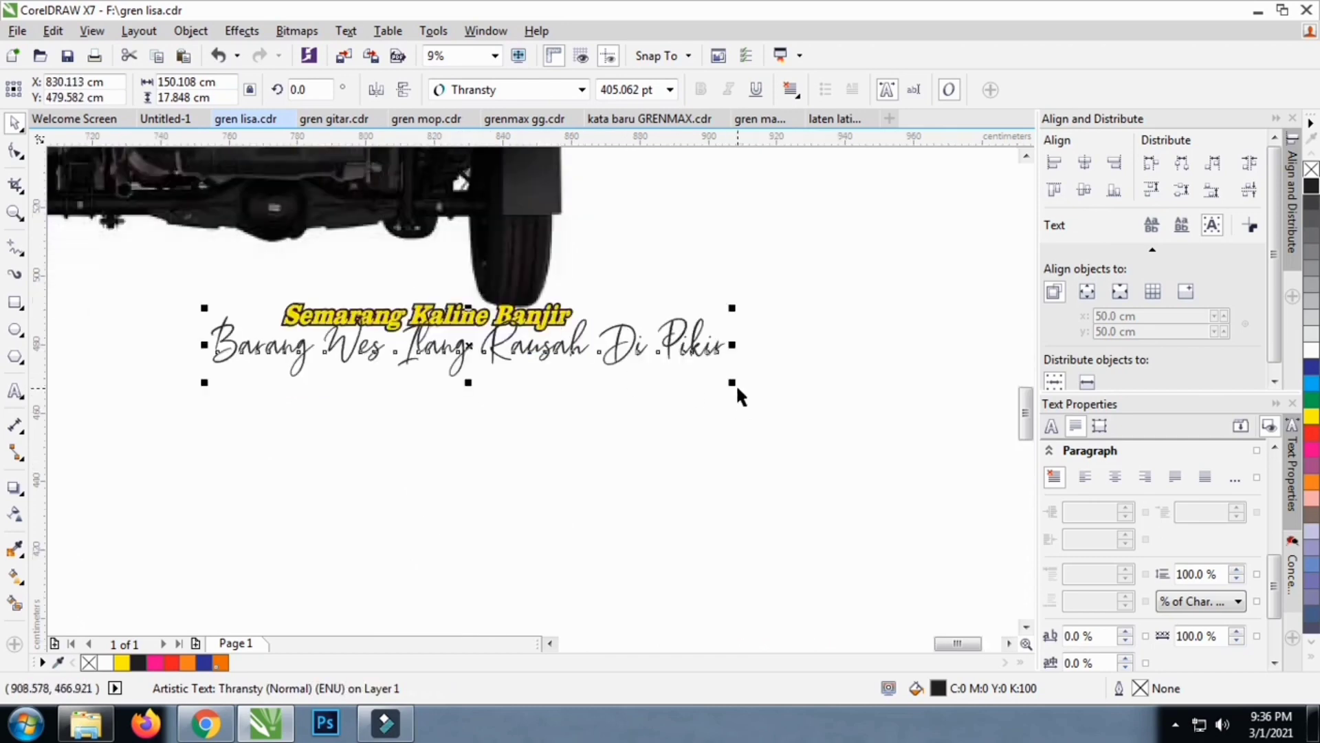
drag(734, 383, 559, 361)
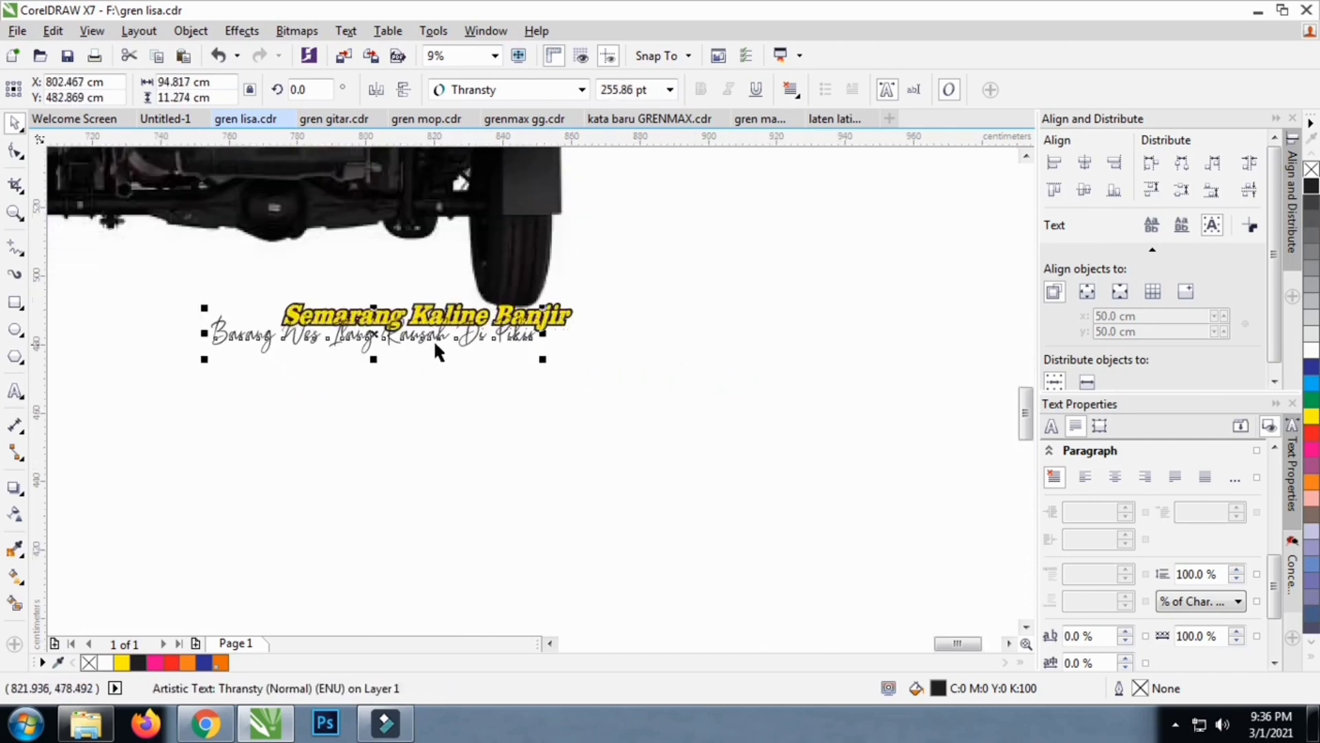
click(433, 342)
click(450, 433)
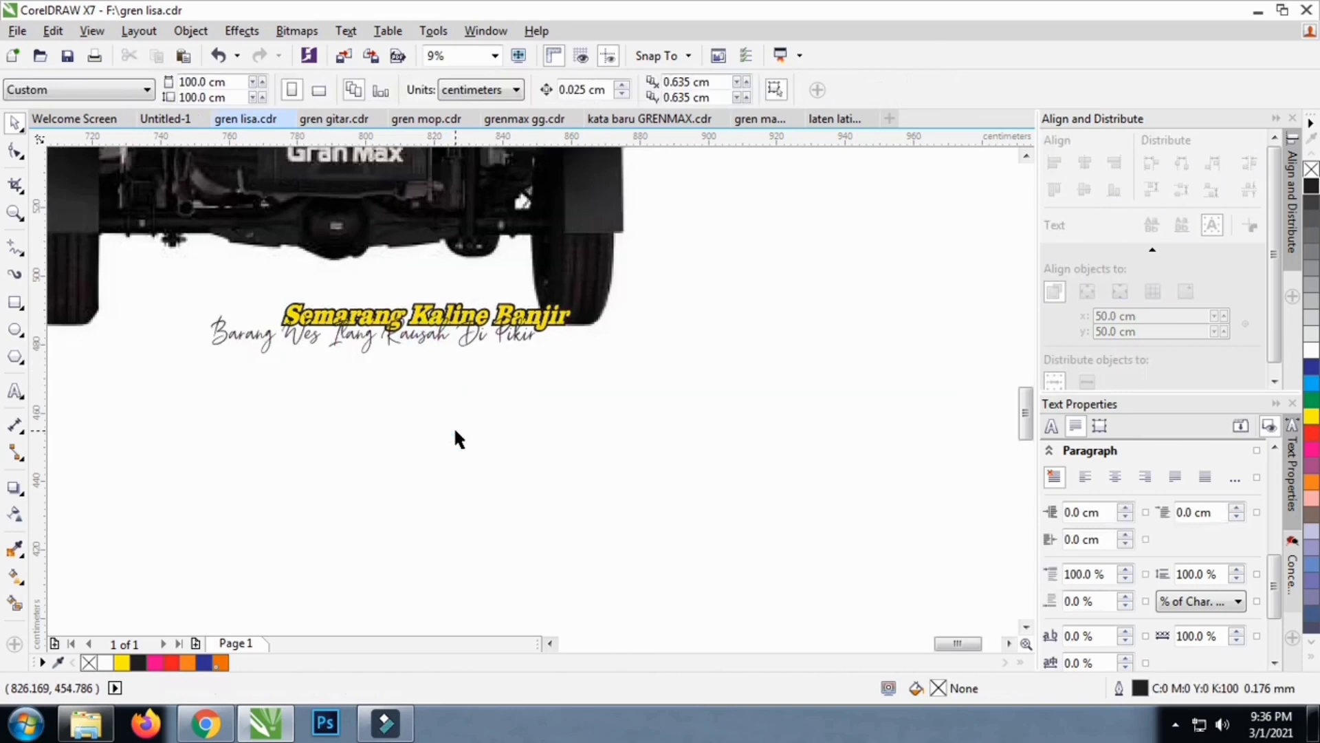
key(ctrl+z)
click(504, 456)
Place "Barang Wes Ilang Rausah Di Pikir" below the yellow lettering and give it a magenta fill with a black 5.0 mm outline behind it
drag(474, 340, 543, 361)
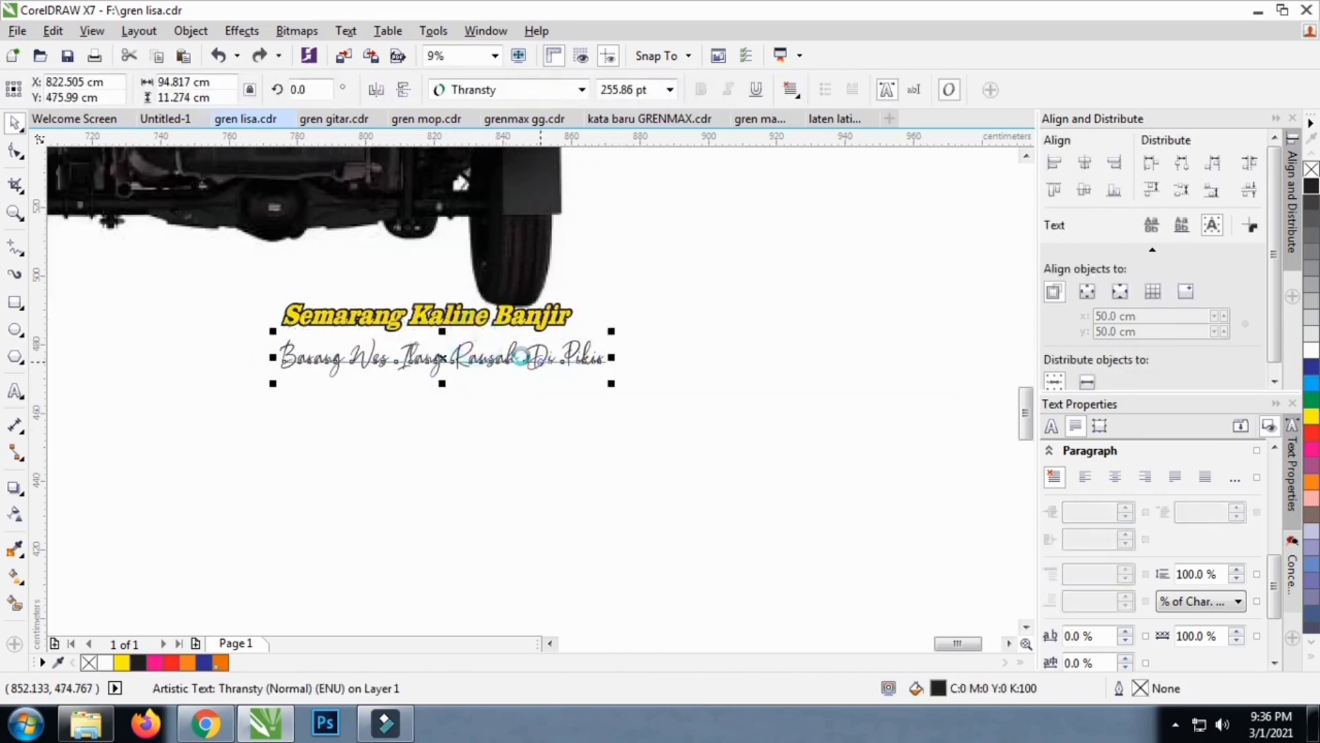
scroll(522, 356, up, 3)
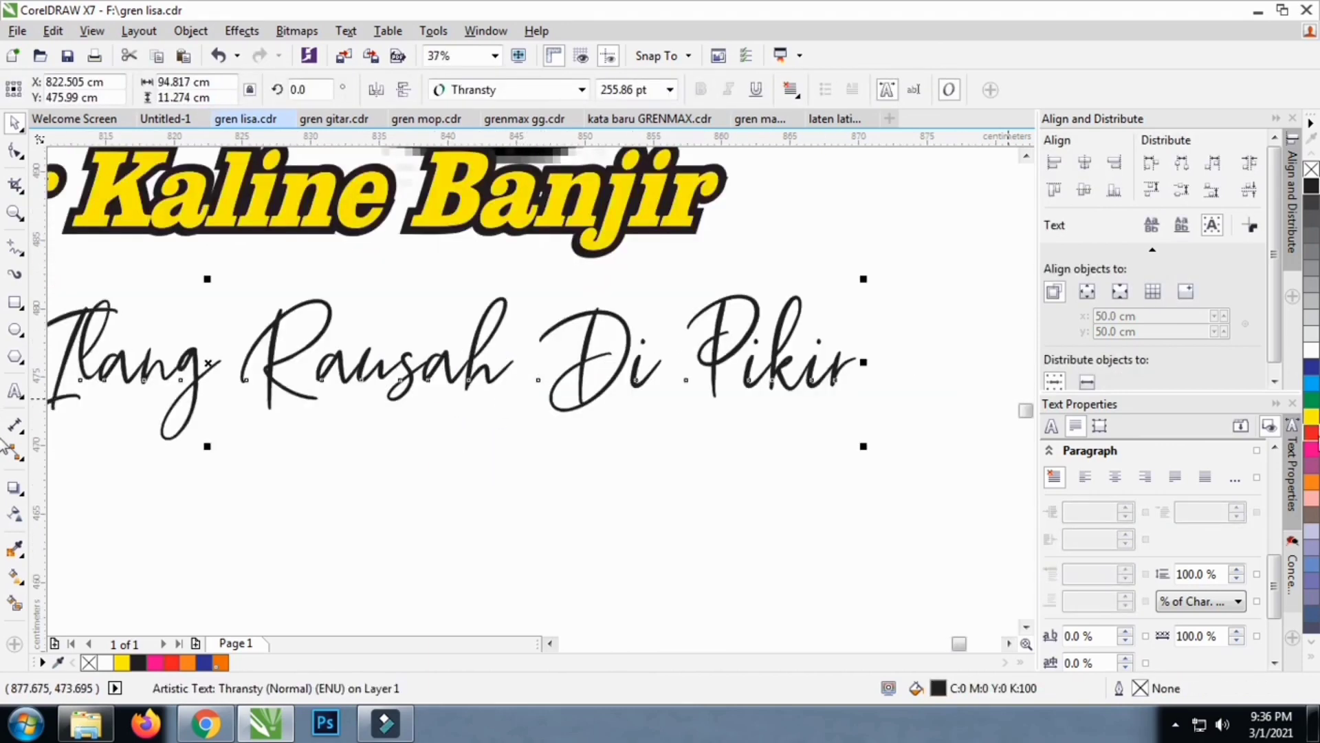
click(1312, 449)
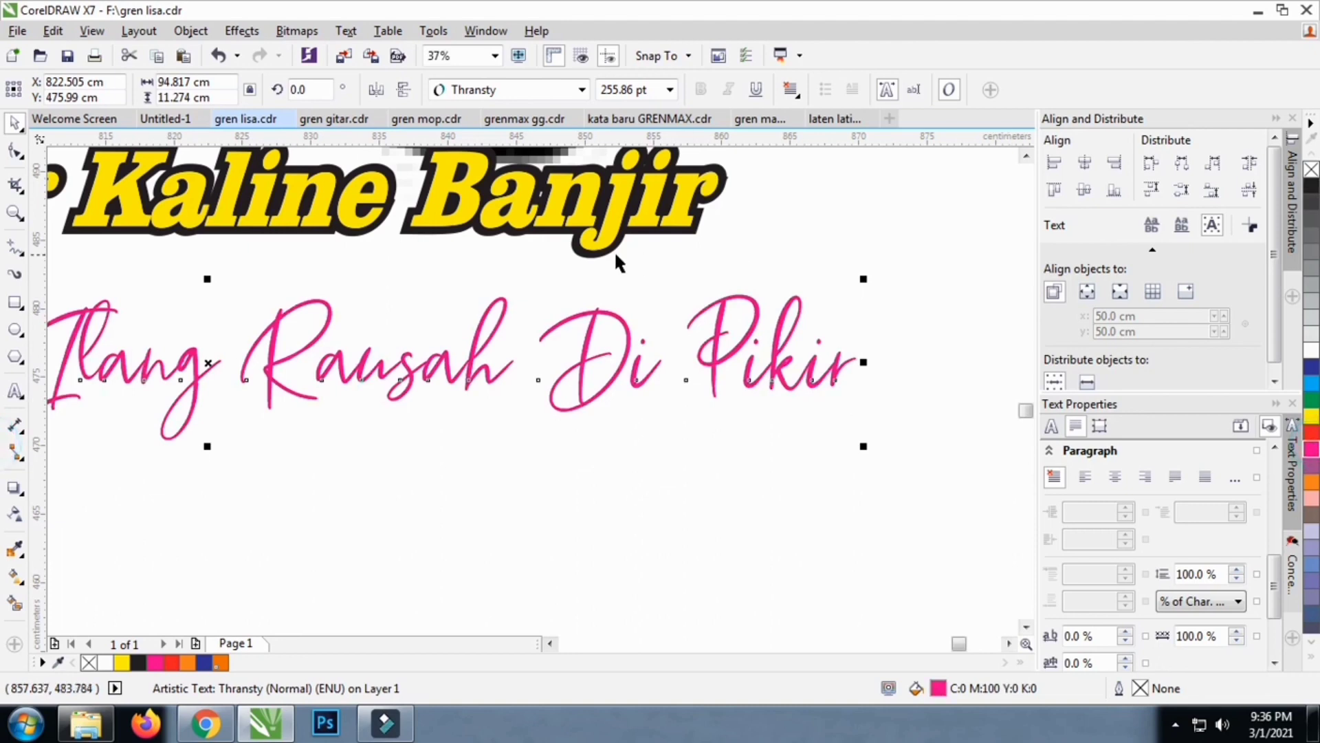
right_click(1311, 194)
key(F12)
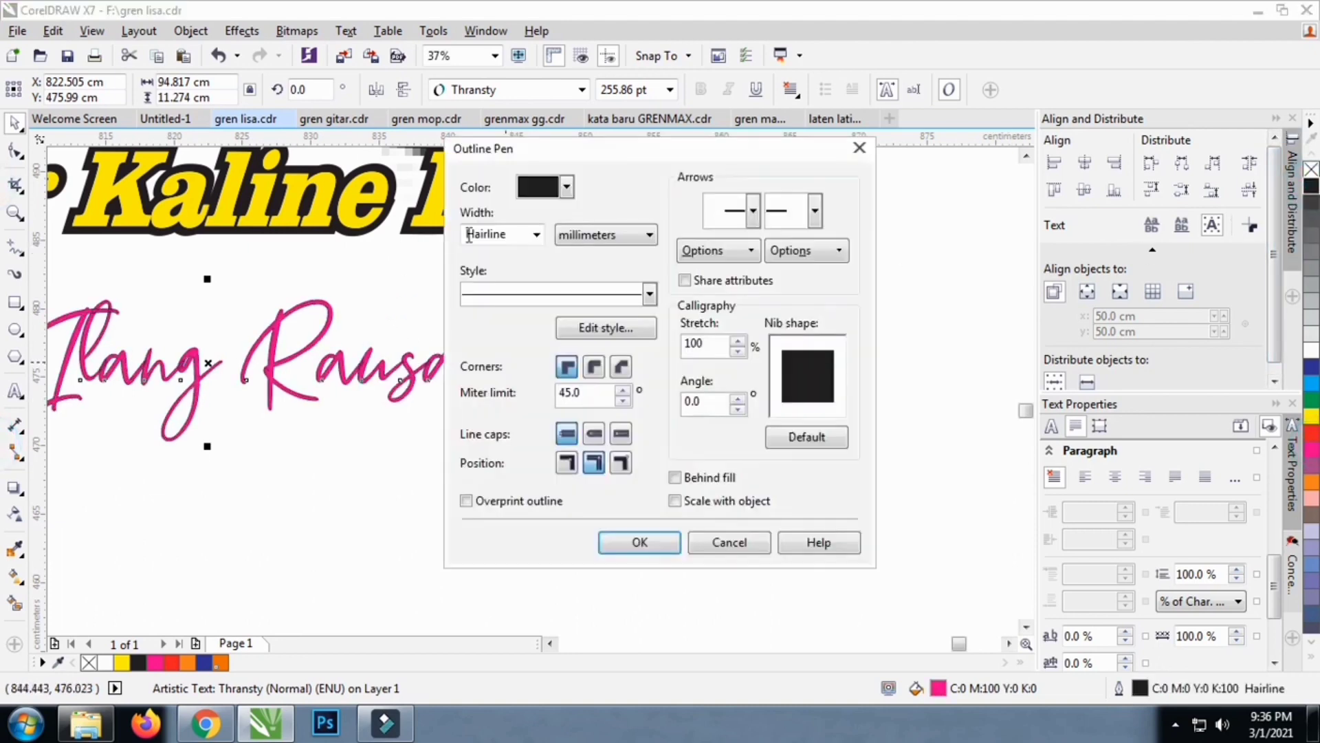
click(536, 234)
click(484, 450)
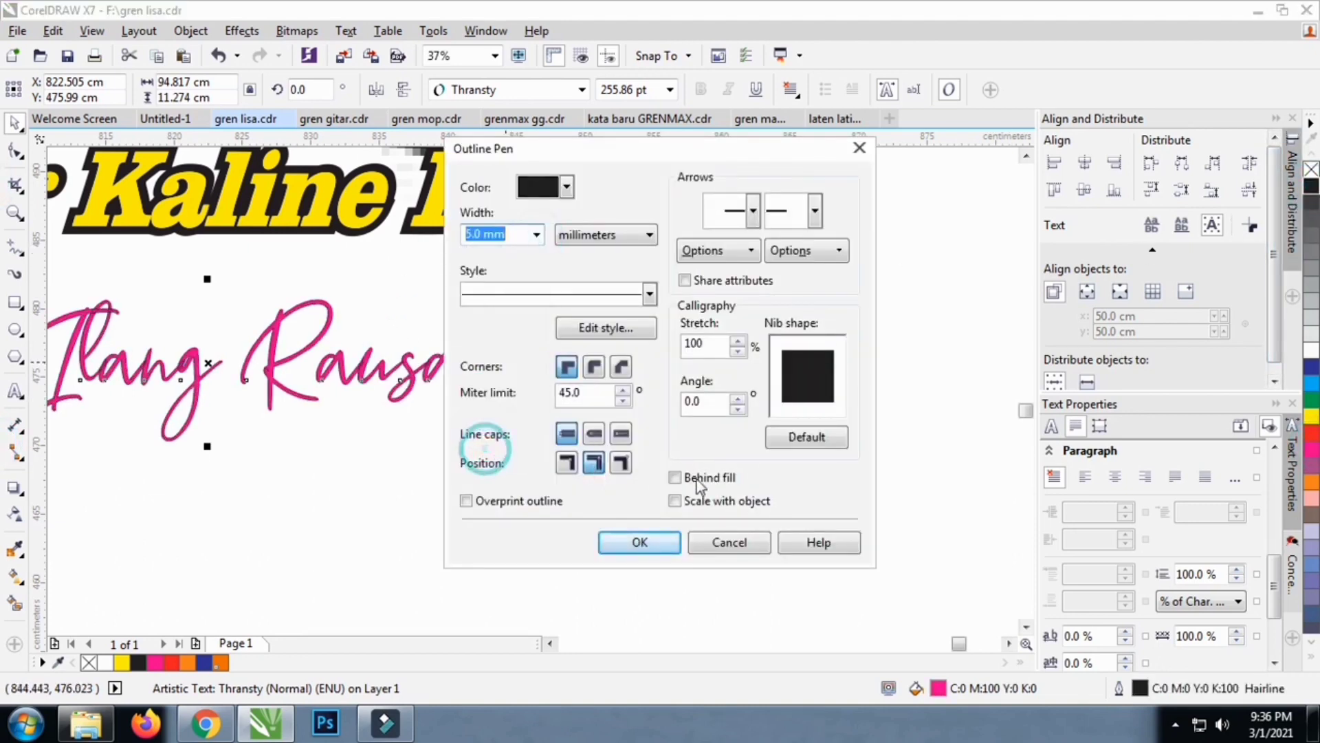
click(639, 542)
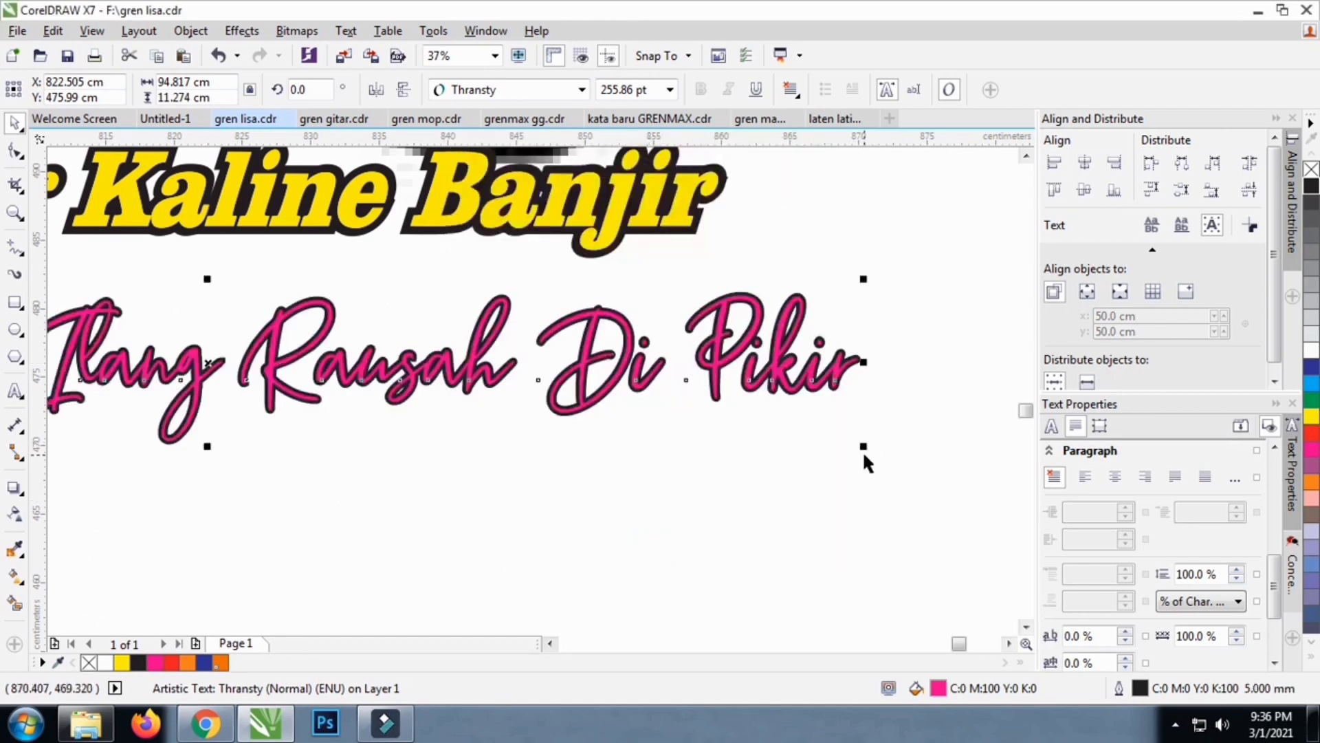
Shrink the magenta tagline to about 63 cm wide and align its end under the end of the yellow lettering
drag(862, 449, 431, 407)
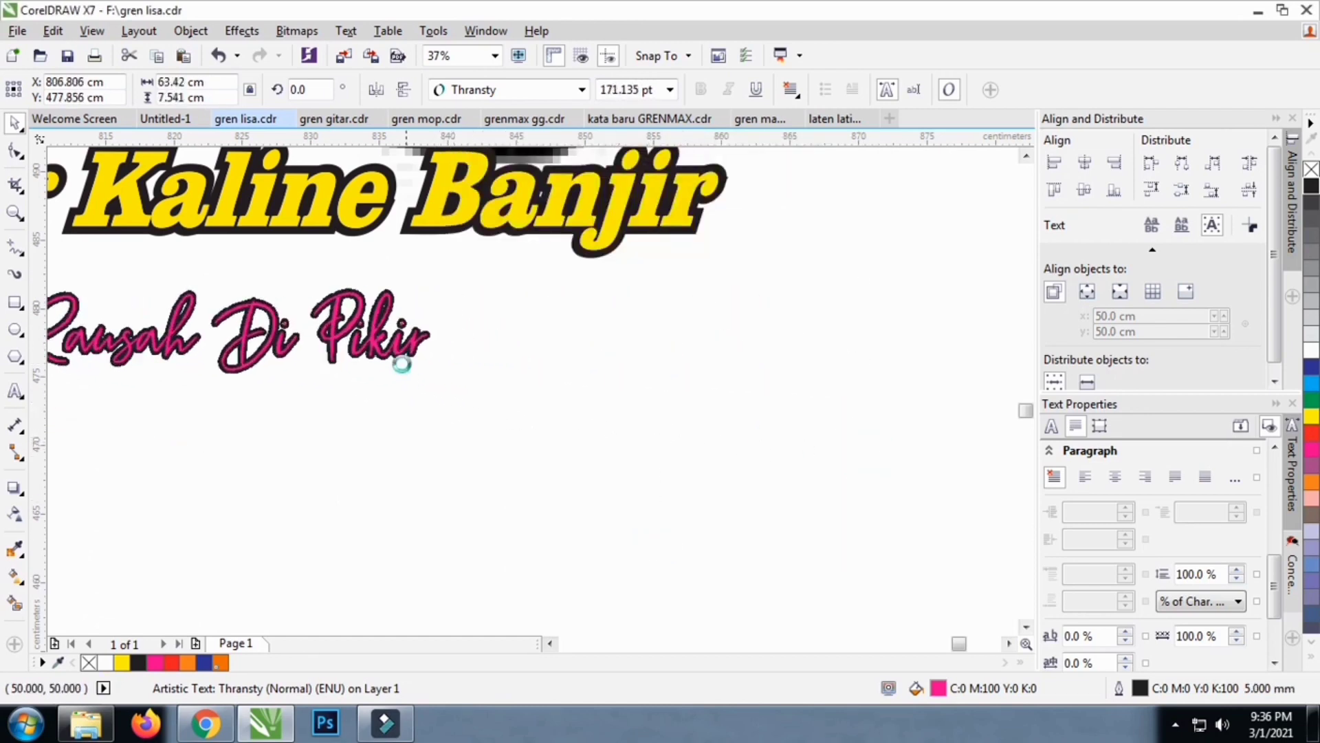
drag(386, 351, 655, 352)
scroll(604, 327, down, 2)
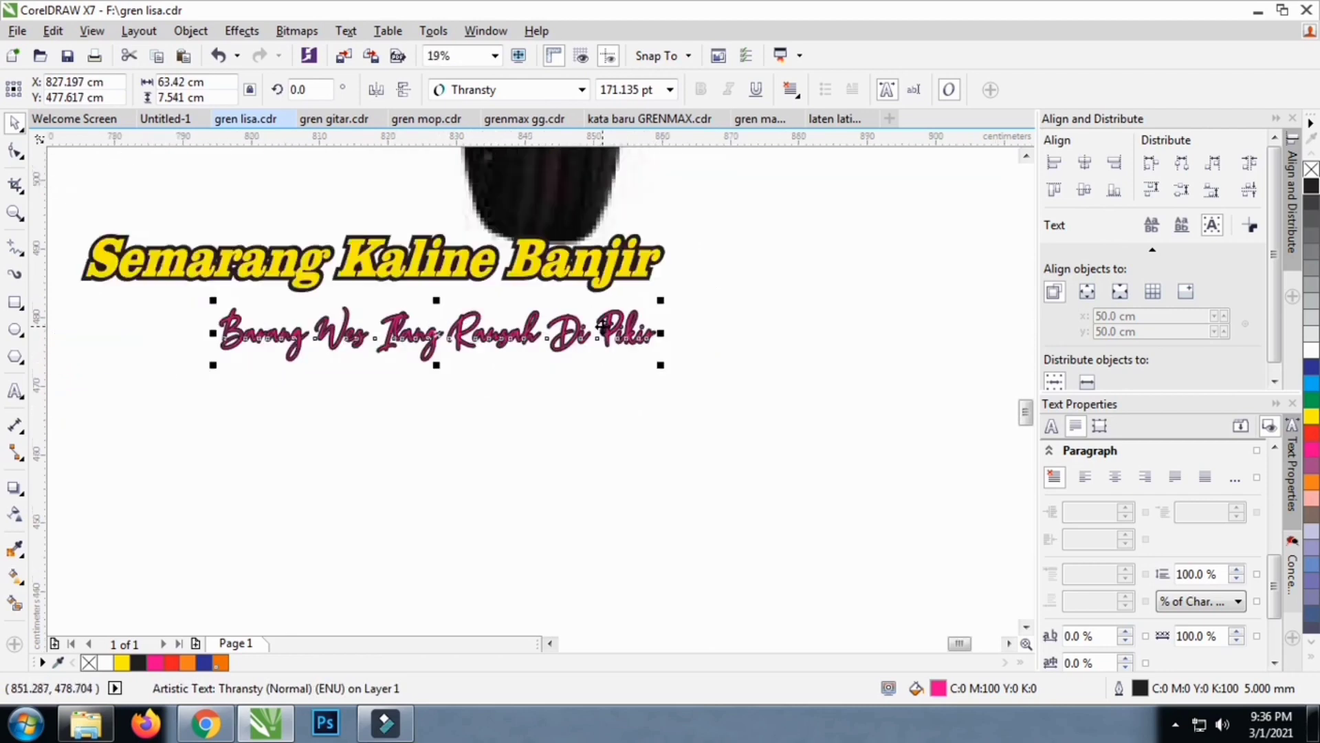
Convert the magenta tagline to a 150 dpi CMYK bitmap with anti-aliasing and a transparent background
scroll(366, 303, up, 2)
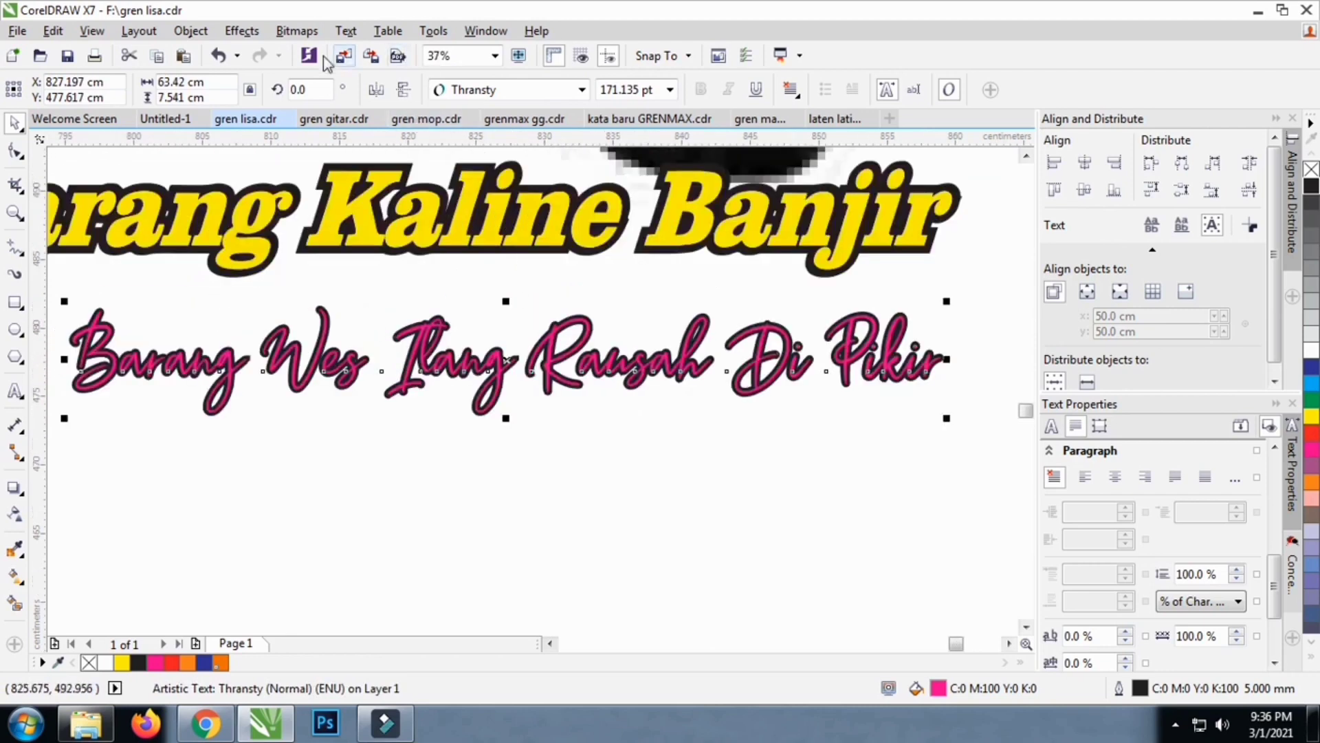
click(296, 31)
click(313, 48)
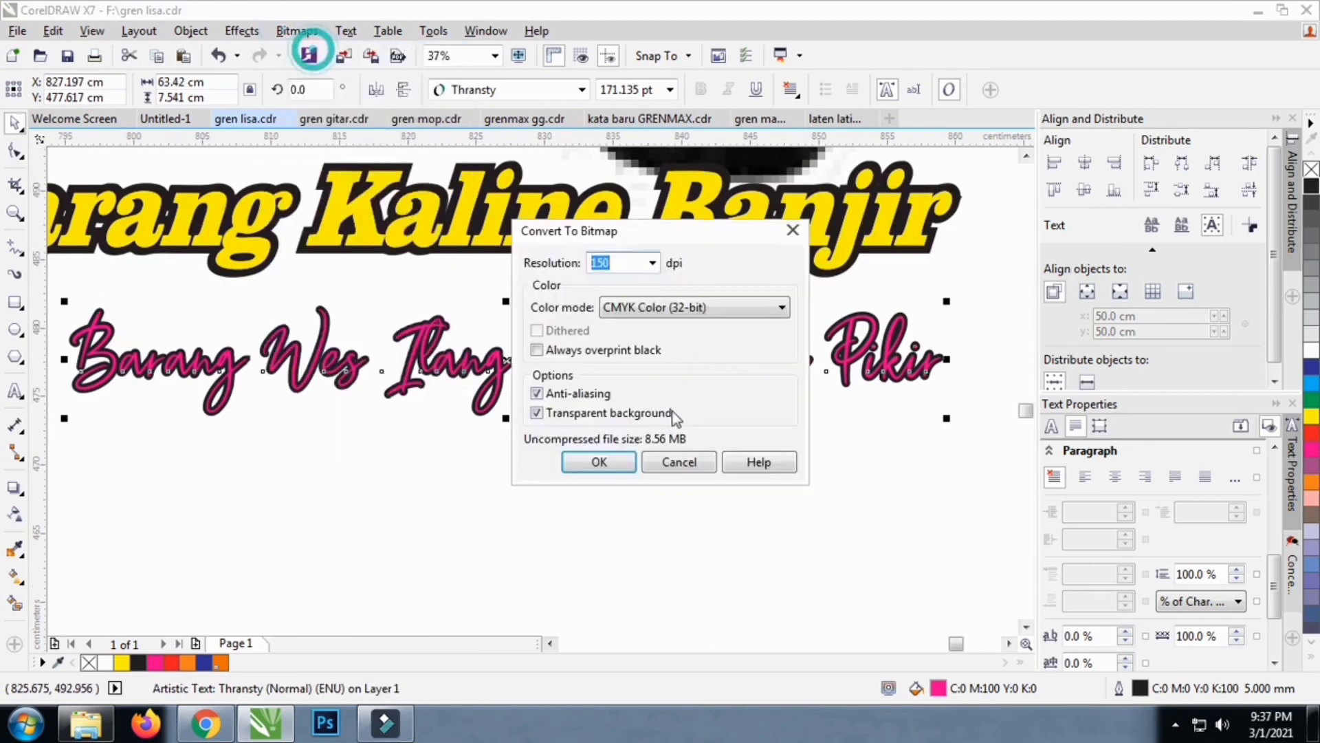
click(599, 462)
Start an Outline Trace of the magenta tagline bitmap
click(657, 89)
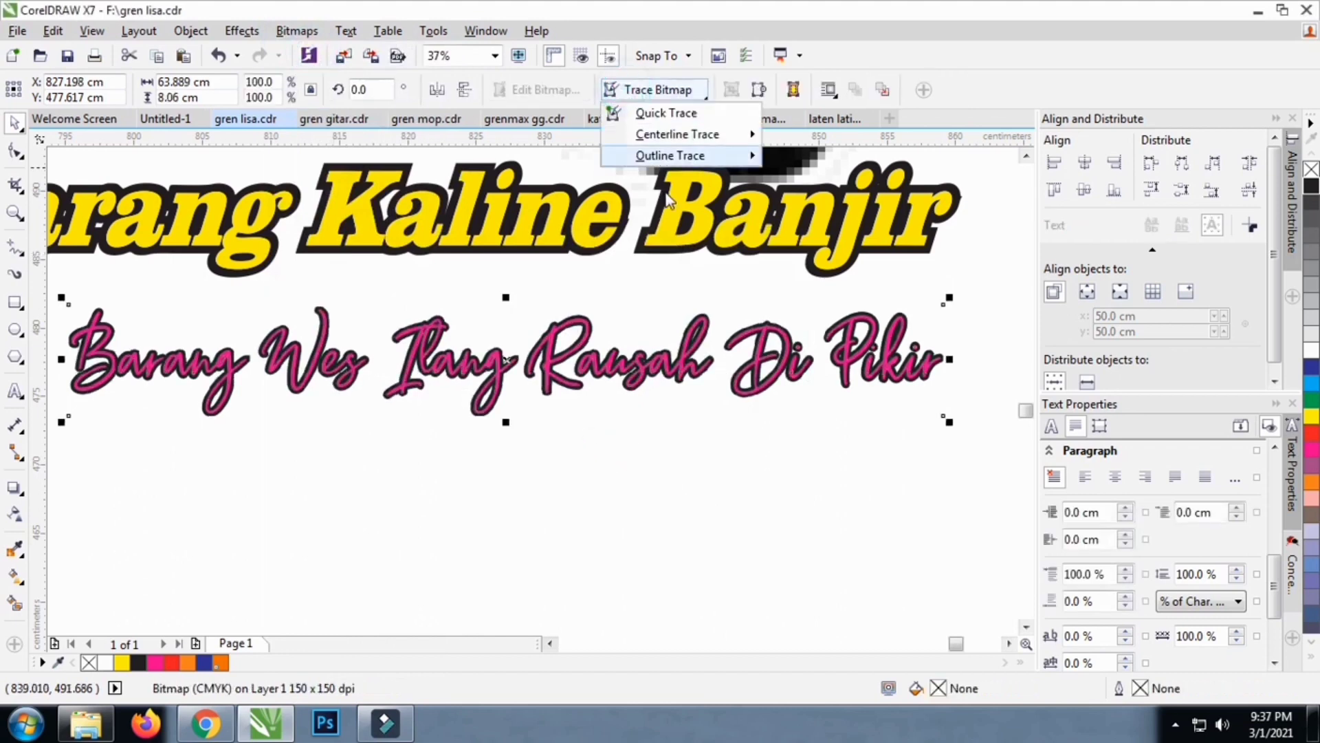
mouse_move(670, 155)
click(811, 158)
click(440, 401)
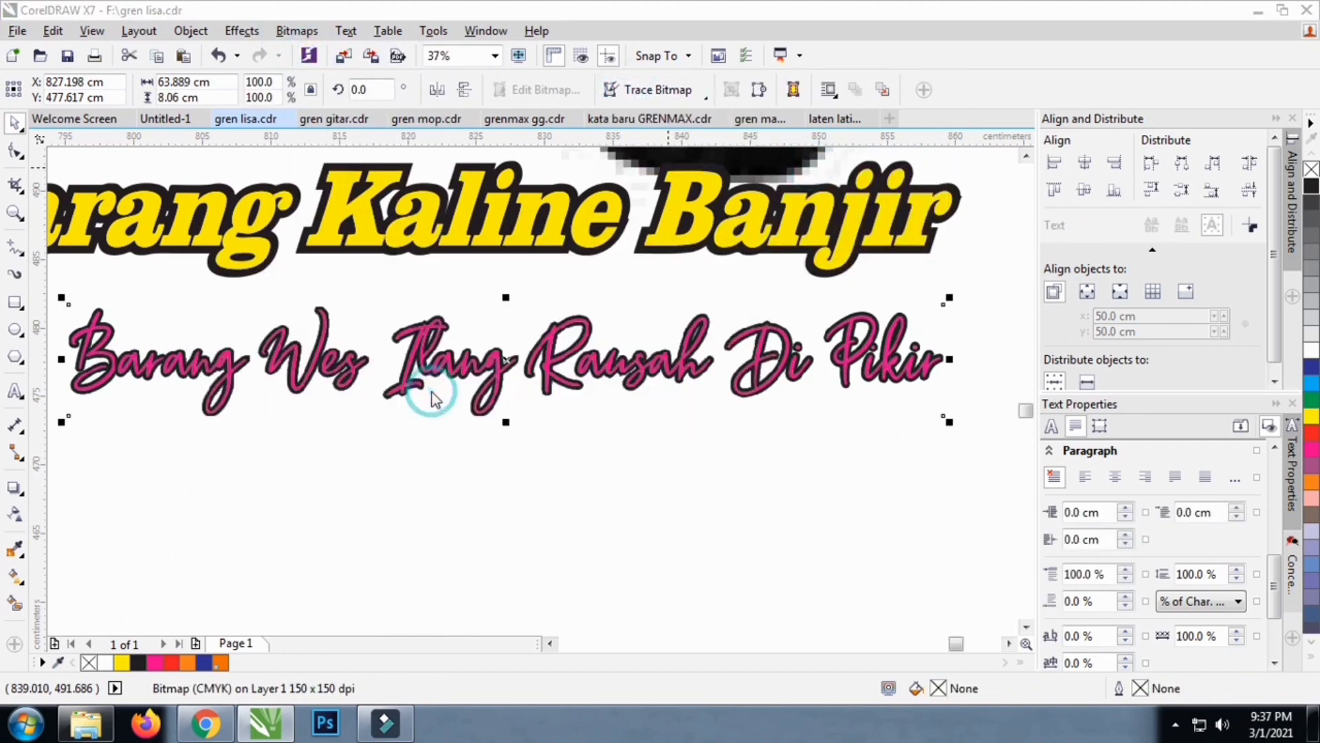
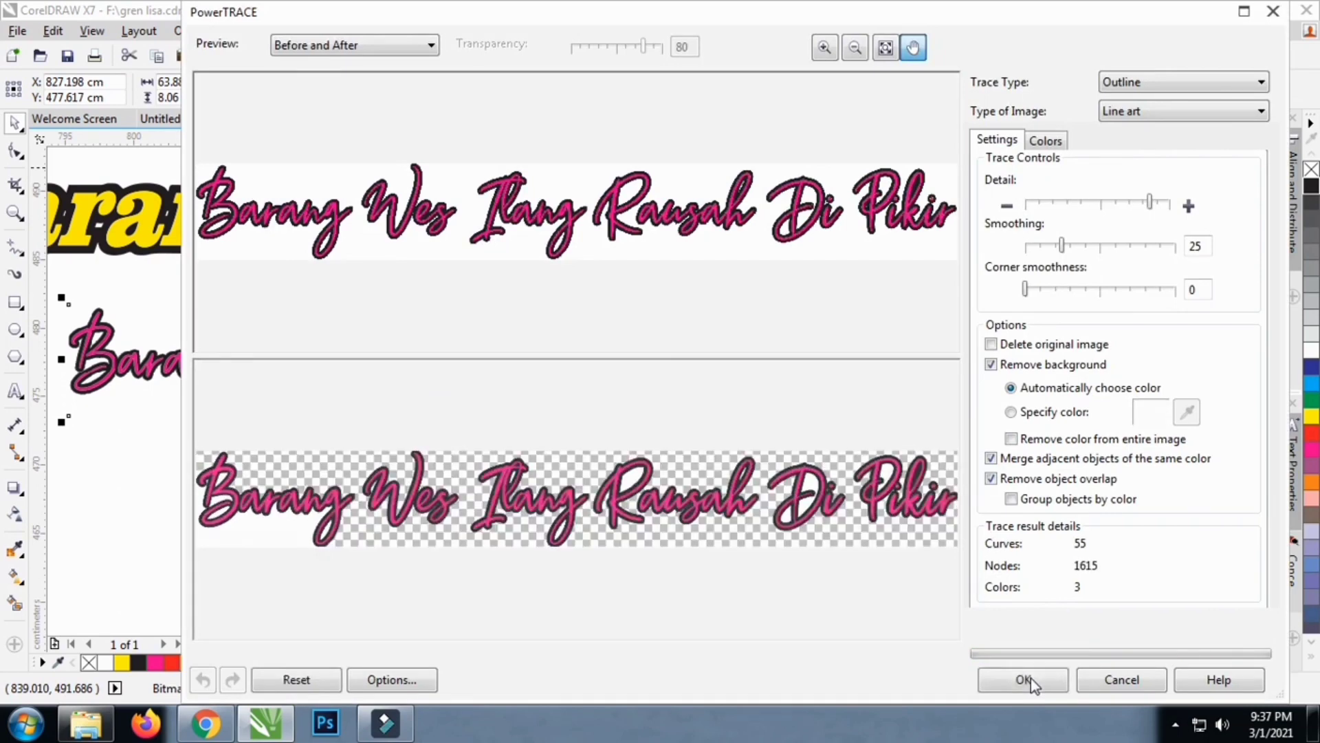
Apply the outline trace of the magenta tagline and delete the original bitmap, keeping only the traced vector
click(1030, 678)
click(829, 342)
mouse_move(819, 333)
mouse_down()
mouse_move(849, 412)
mouse_move(813, 415)
mouse_up()
key(Delete)
click(798, 322)
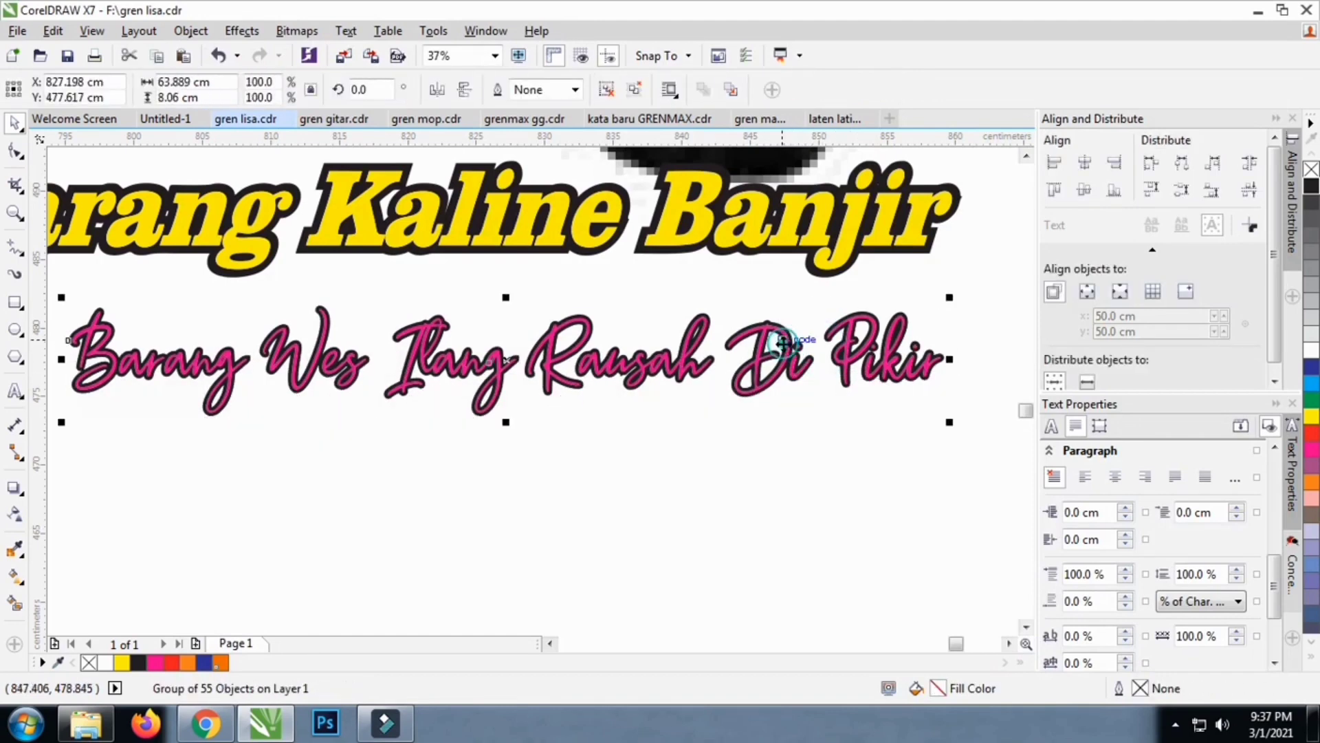
Ungroup the traced tagline and delete the white areas inside the letters of "Ilang Rausah Di Pikir"
click(675, 454)
scroll(572, 343, up, 1)
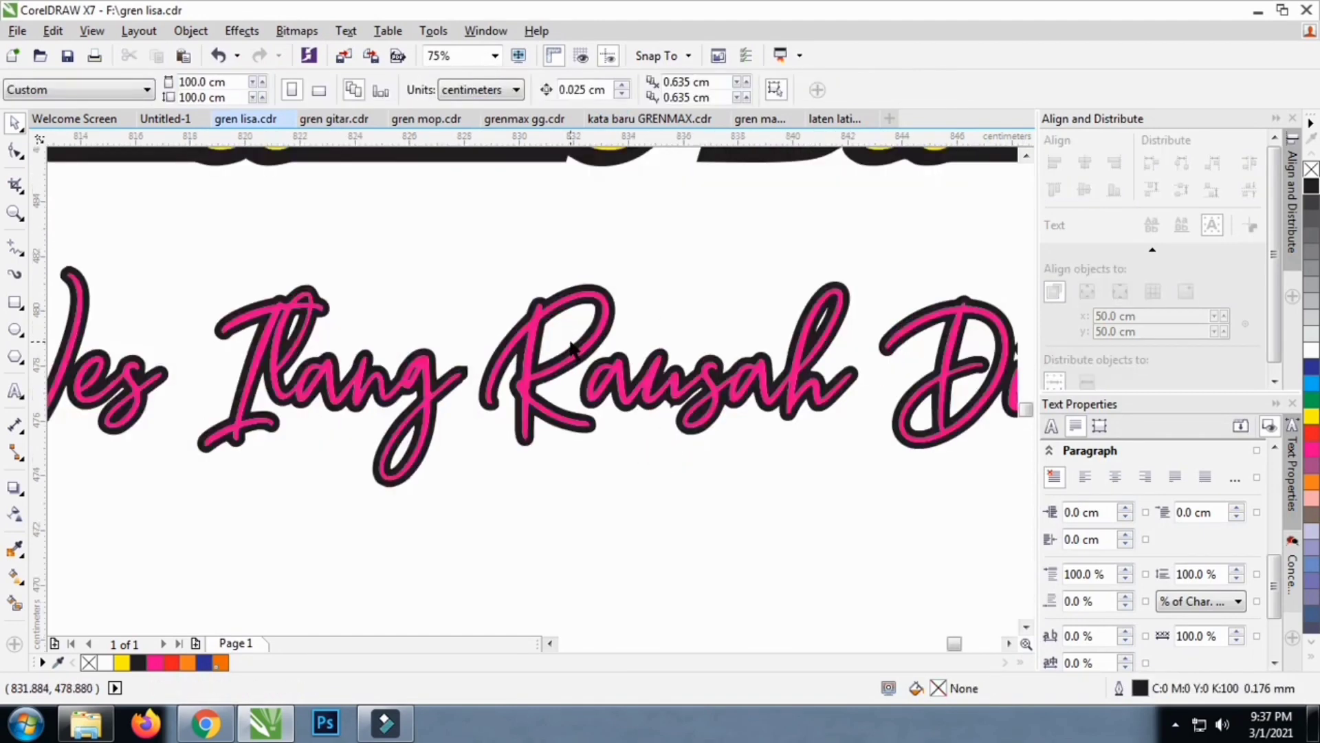
click(569, 341)
key(Delete)
scroll(572, 342, down, 1)
scroll(775, 356, up, 2)
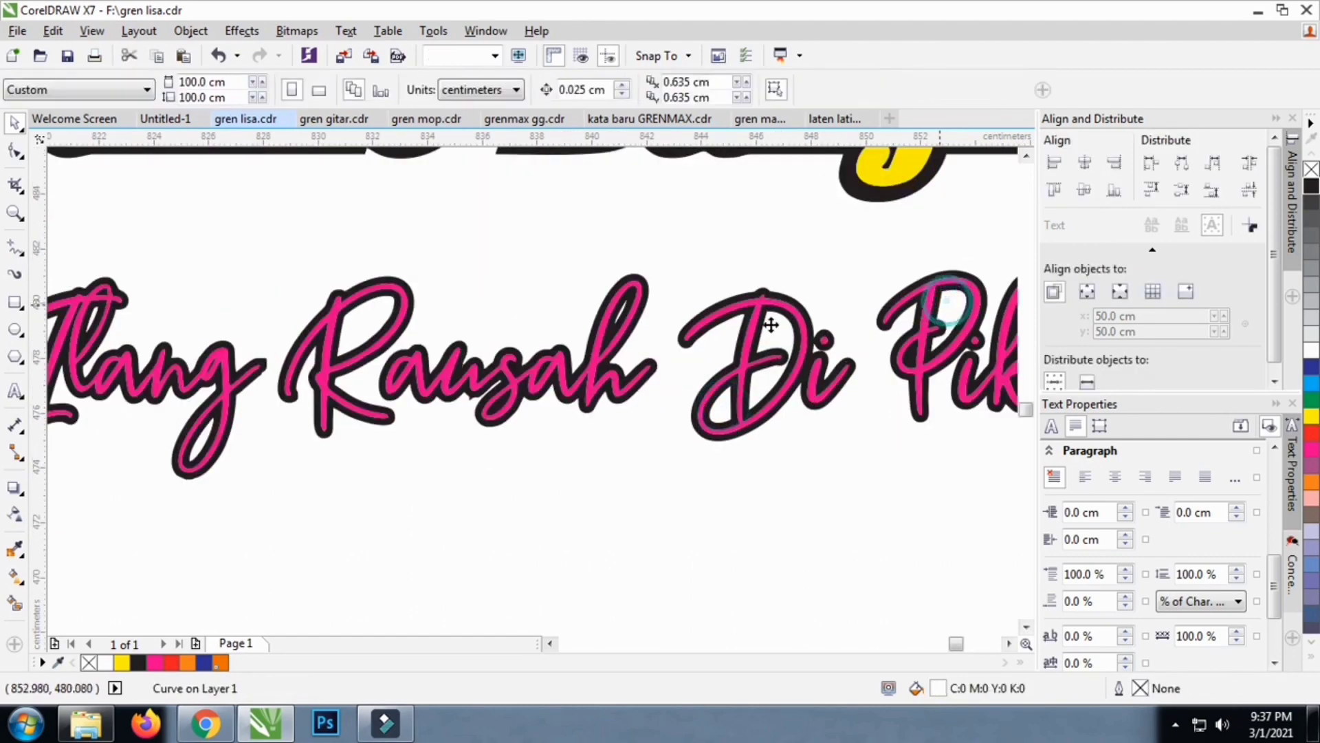
scroll(947, 301, down, 2)
scroll(858, 324, up, 2)
scroll(857, 324, down, 2)
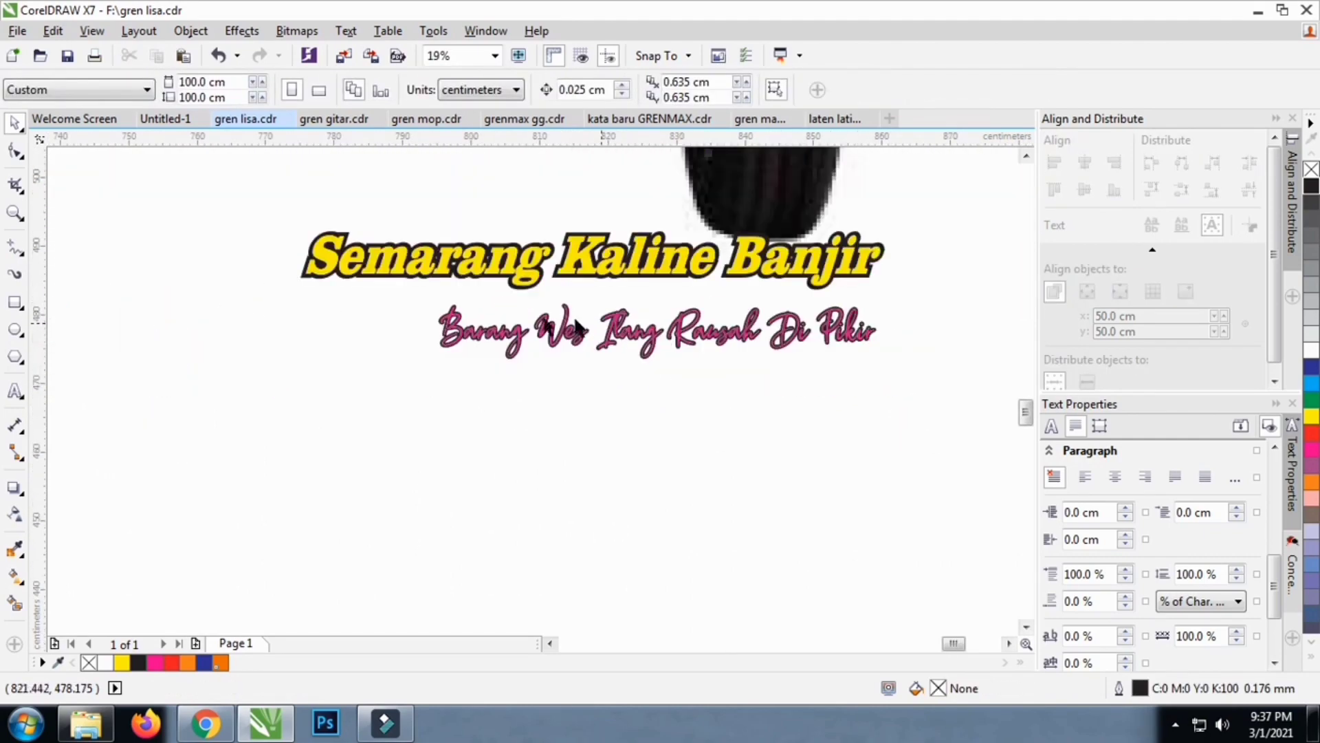
Delete the remaining white areas inside the letters of "Barang Wes" in the traced tagline
scroll(375, 325, up, 2)
scroll(182, 337, up, 2)
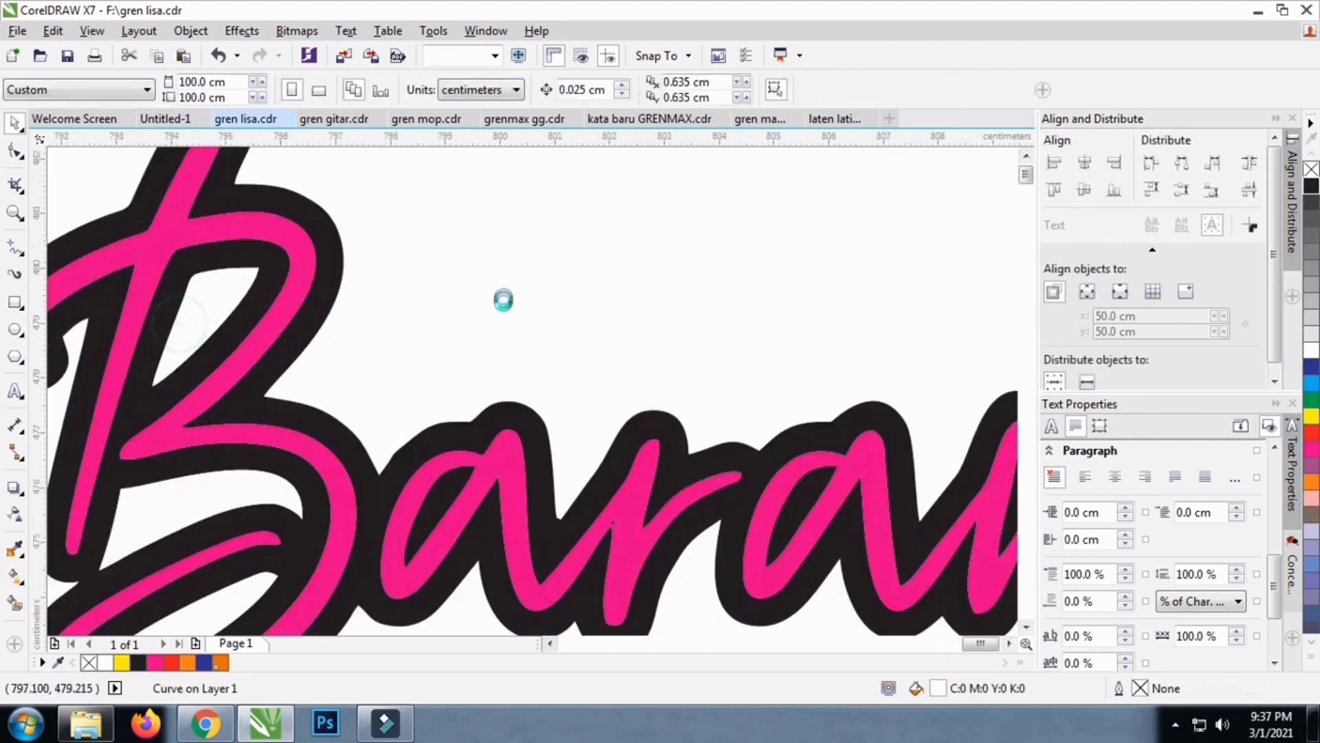
scroll(502, 298, down, 2)
scroll(368, 372, up, 2)
scroll(330, 385, down, 1)
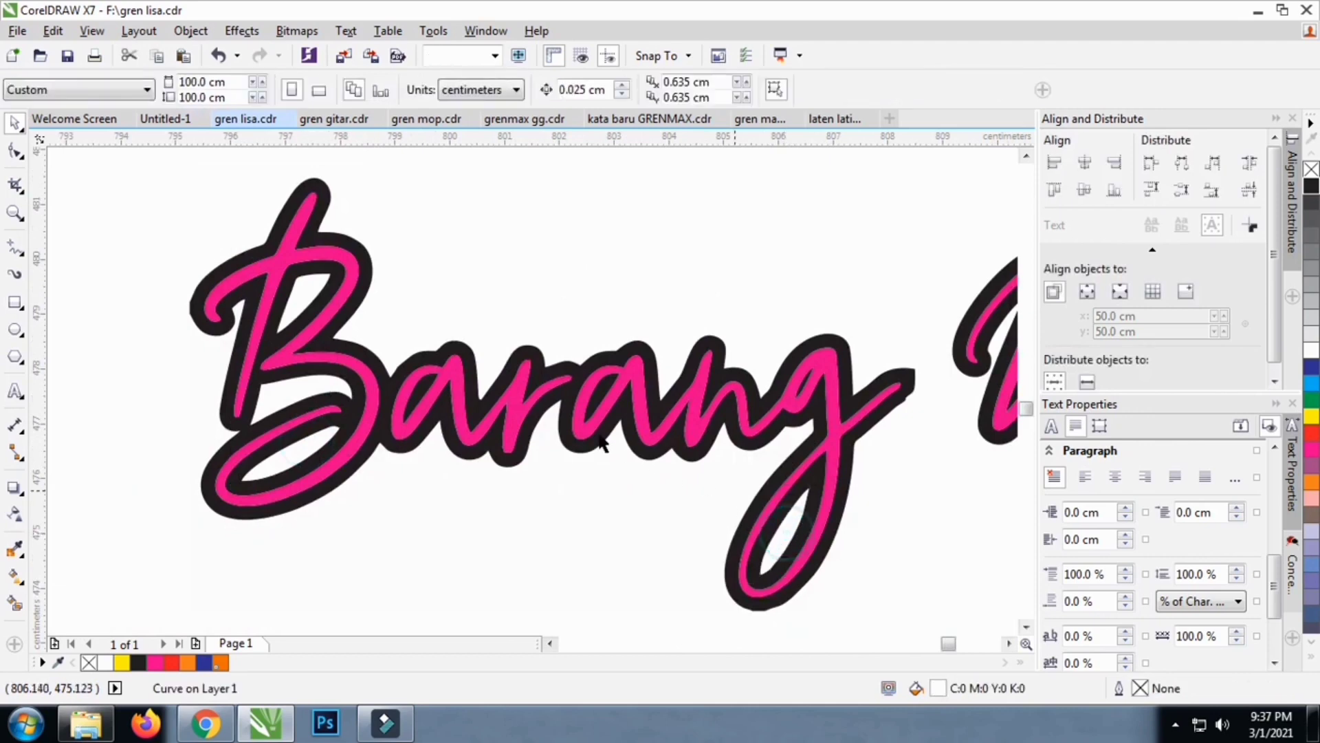
scroll(555, 430, up, 1)
click(554, 425)
key(Escape)
scroll(531, 418, down, 3)
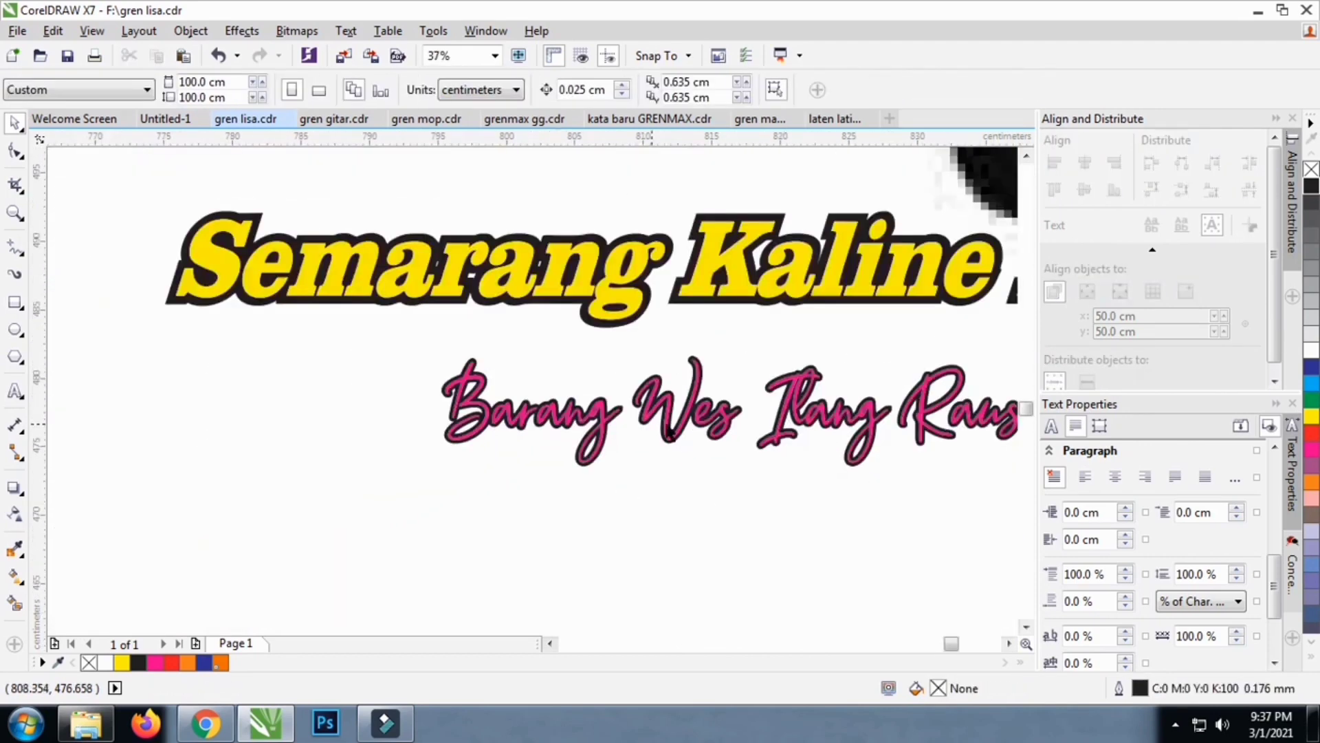
click(685, 390)
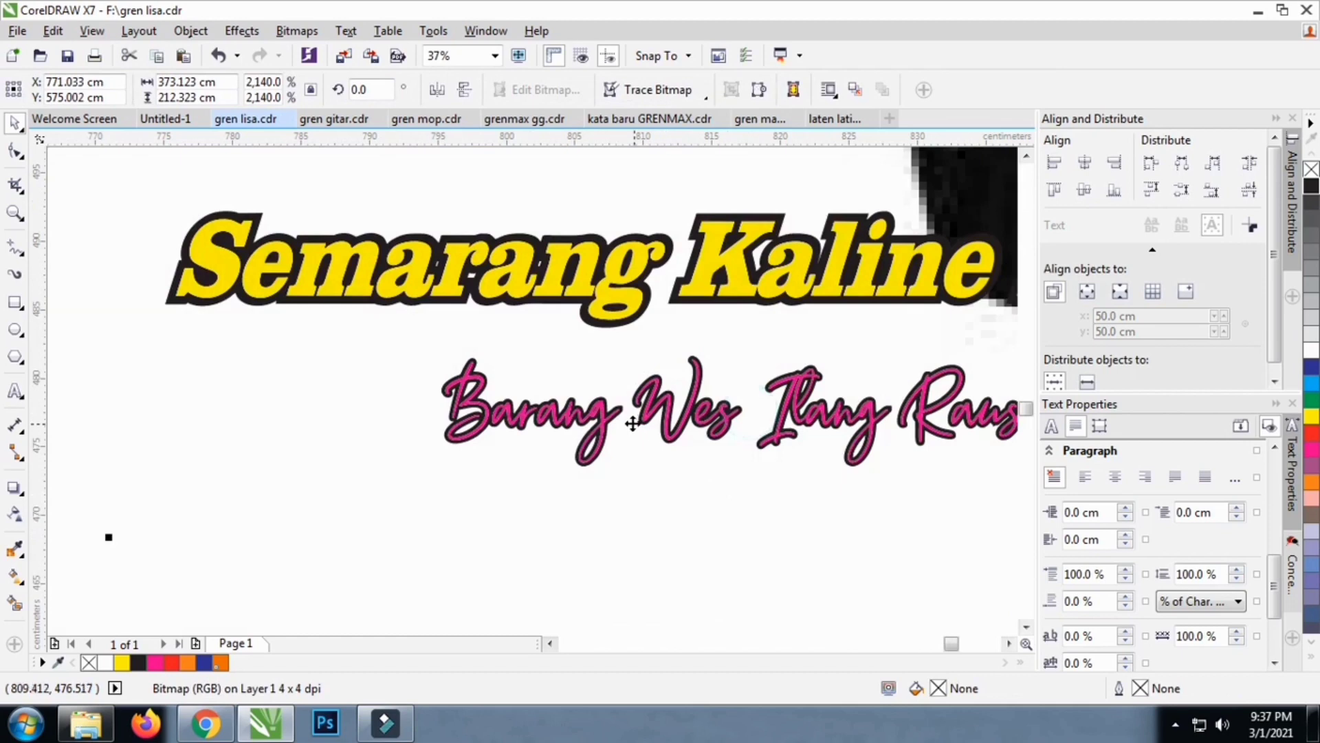
scroll(632, 422, down, 3)
click(711, 539)
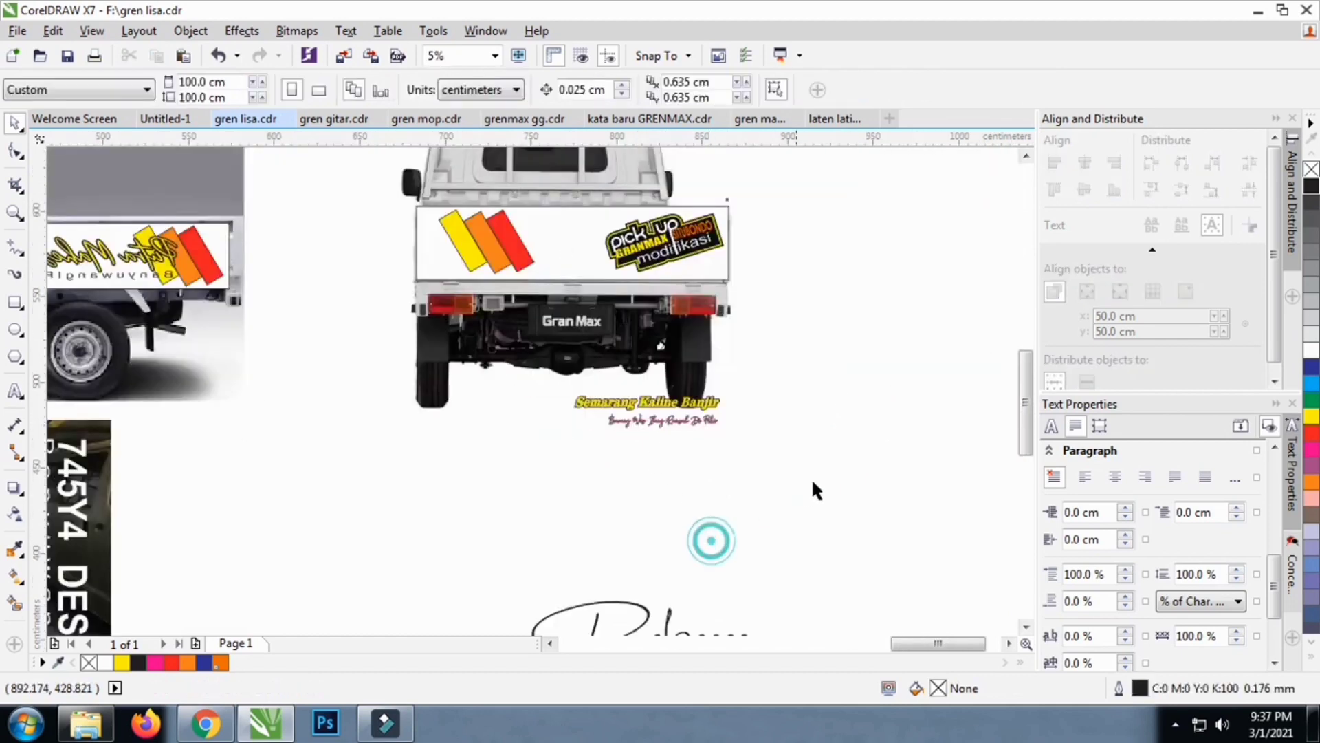
key(ctrl+z)
click(872, 491)
Select all pieces of the traced magenta tagline and move them directly beneath the yellow "Semarang Kaline Banjir" lettering
drag(908, 365, 519, 472)
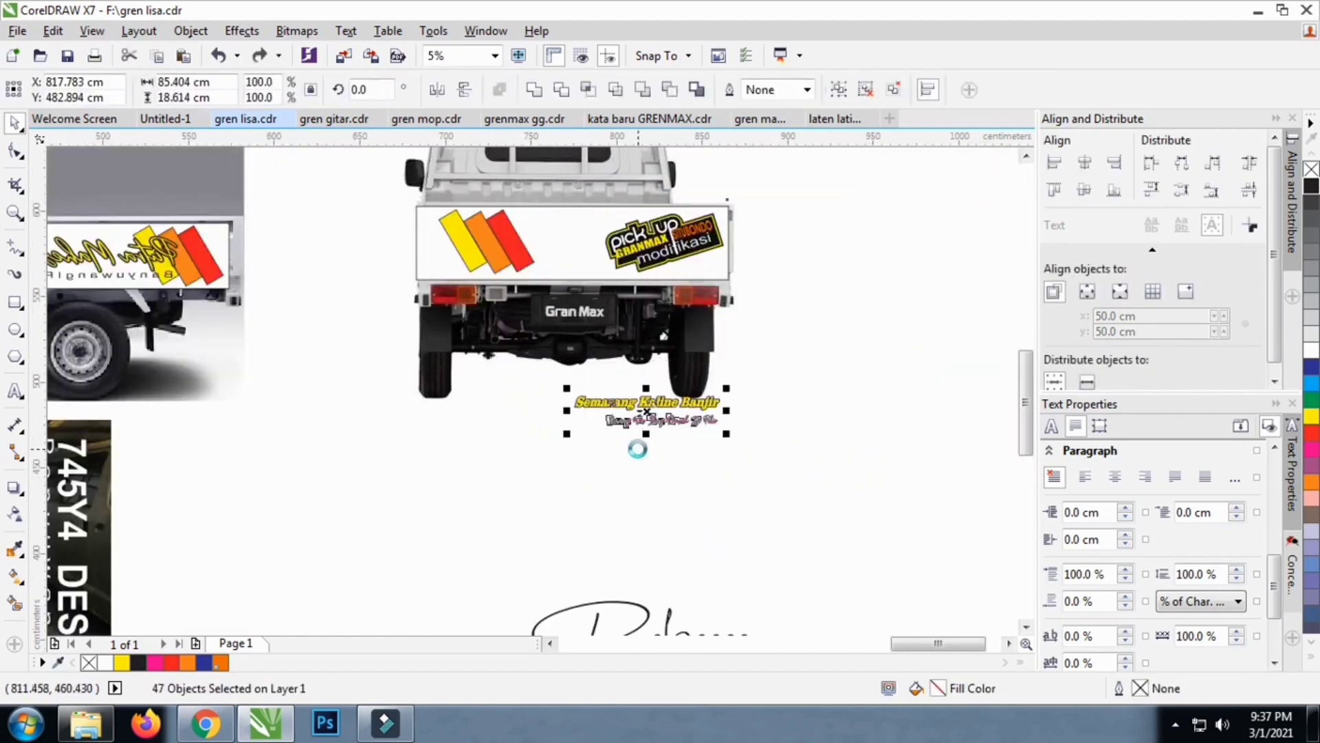
scroll(636, 451, up, 3)
click(511, 486)
scroll(415, 481, down, 3)
drag(622, 426, 718, 376)
scroll(555, 414, up, 2)
drag(593, 416, 486, 375)
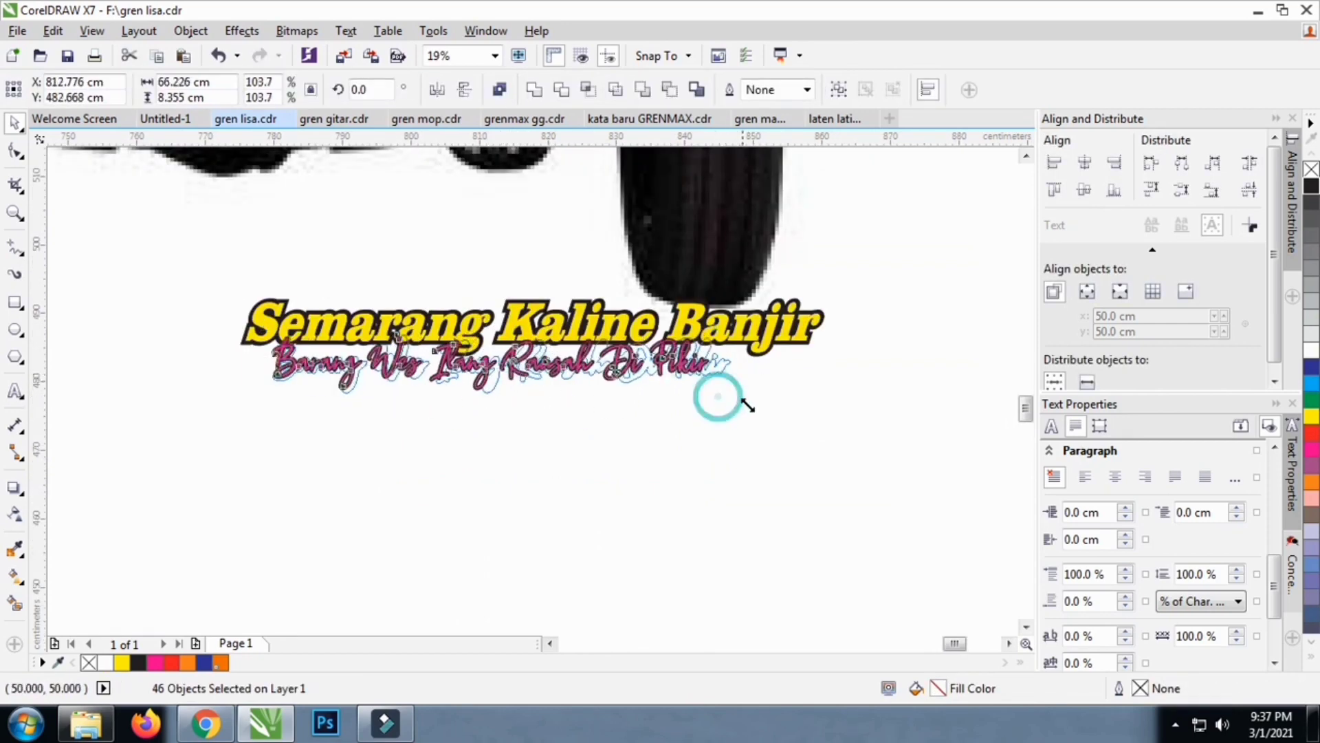
Enlarge the magenta tagline to about 72 cm wide and shift it up to touch the bottom of the yellow lettering
drag(718, 397, 767, 402)
scroll(585, 357, up, 4)
drag(557, 434, 557, 402)
scroll(557, 402, down, 2)
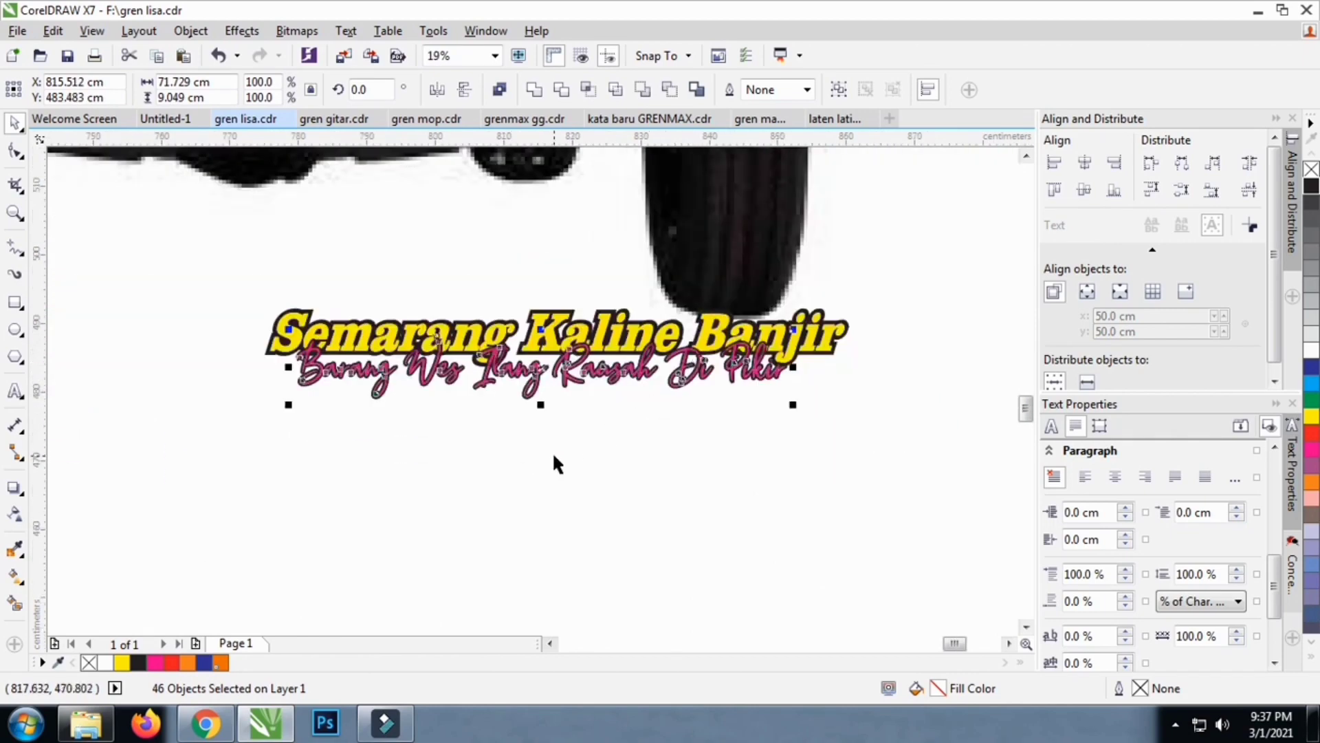
click(555, 456)
Move the "Pick Up Granmax" badge off the tailgate into the empty area beside the rear view
scroll(555, 456, down, 2)
drag(760, 376, 821, 333)
click(857, 186)
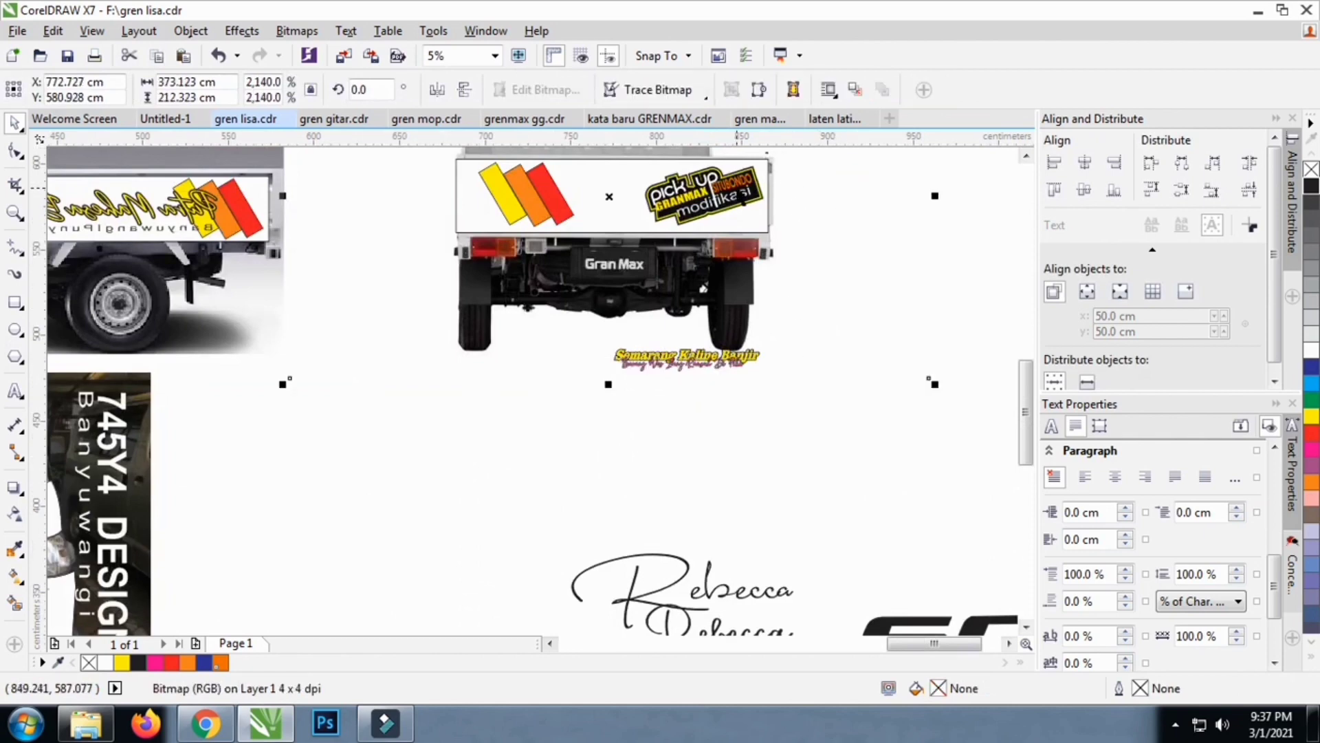
click(733, 187)
scroll(726, 223, down, 1)
mouse_move(900, 166)
mouse_down()
mouse_move(802, 221)
mouse_move(679, 230)
mouse_move(876, 189)
mouse_up()
click(908, 259)
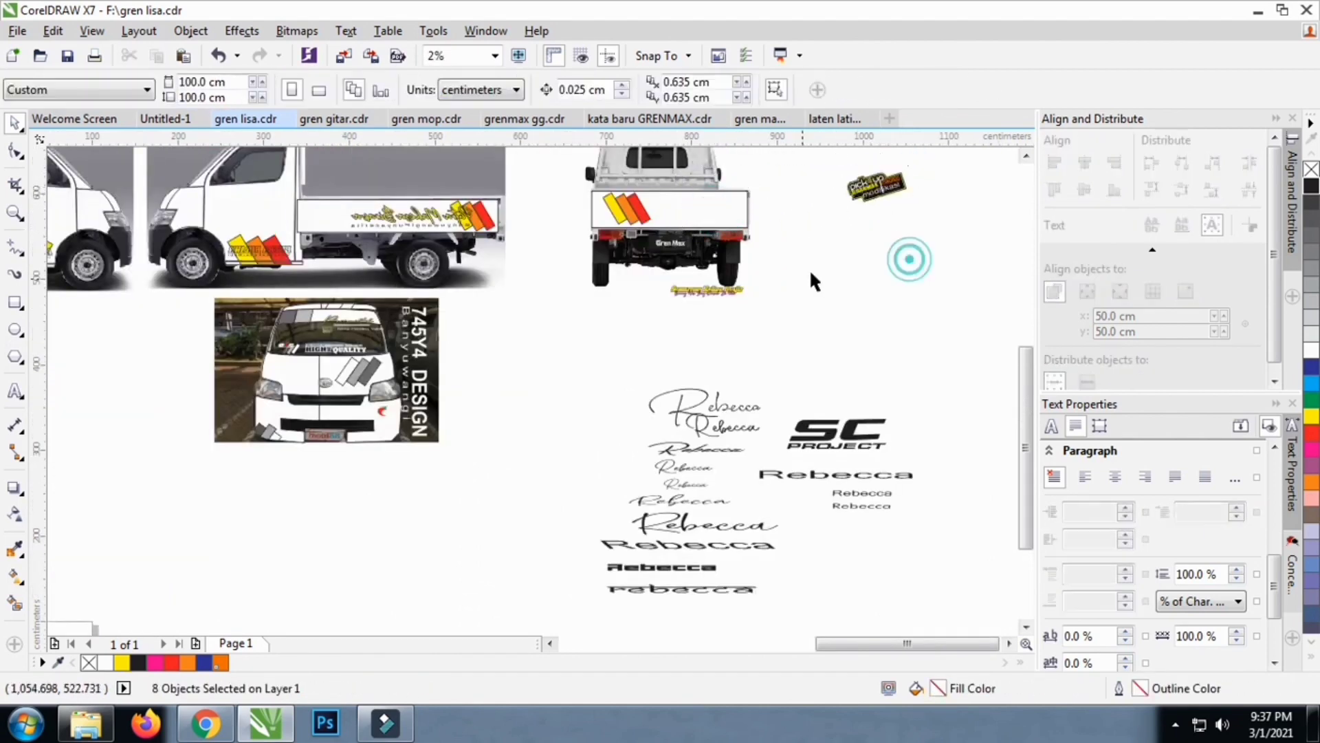
drag(812, 274, 674, 318)
click(870, 354)
key(ctrl+z)
click(904, 344)
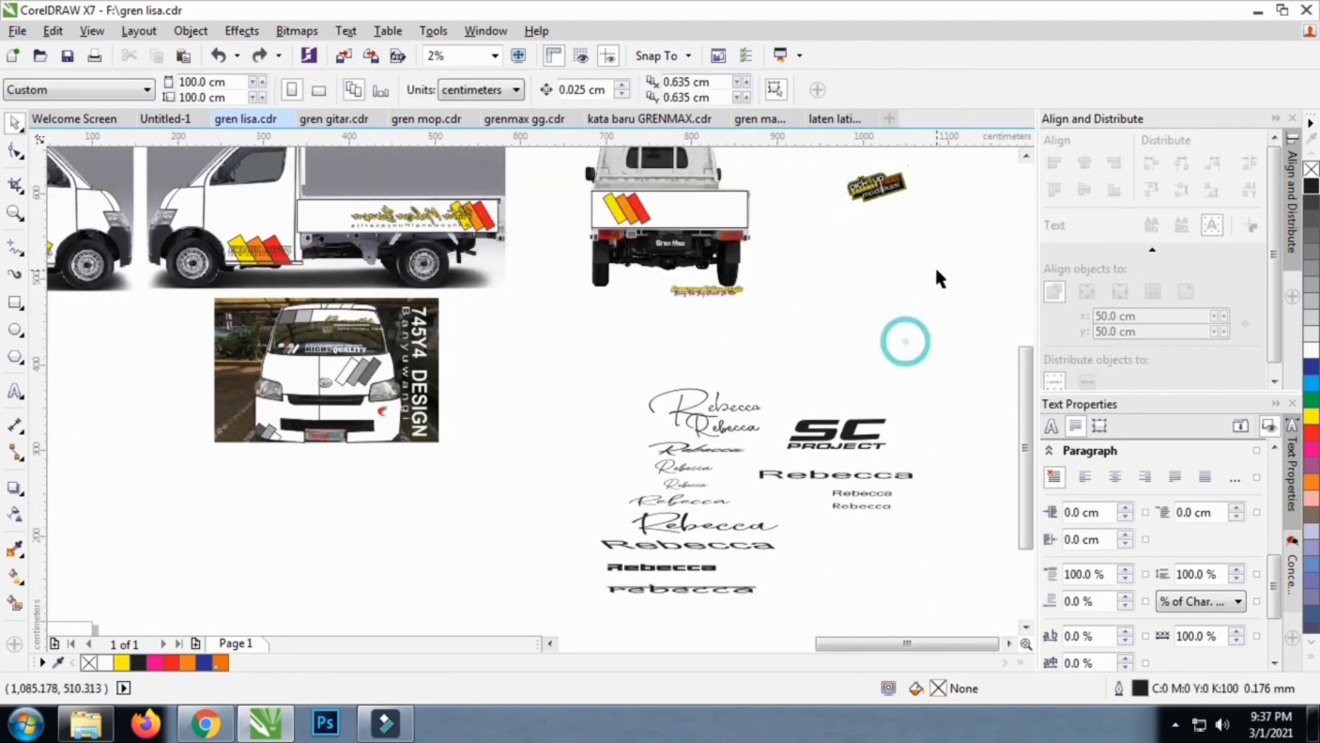
Move the yellow and magenta lettering together onto the tailgate over the stripes and scale it to about 151 cm wide
drag(937, 265, 653, 341)
drag(755, 302, 679, 251)
scroll(689, 234, up, 4)
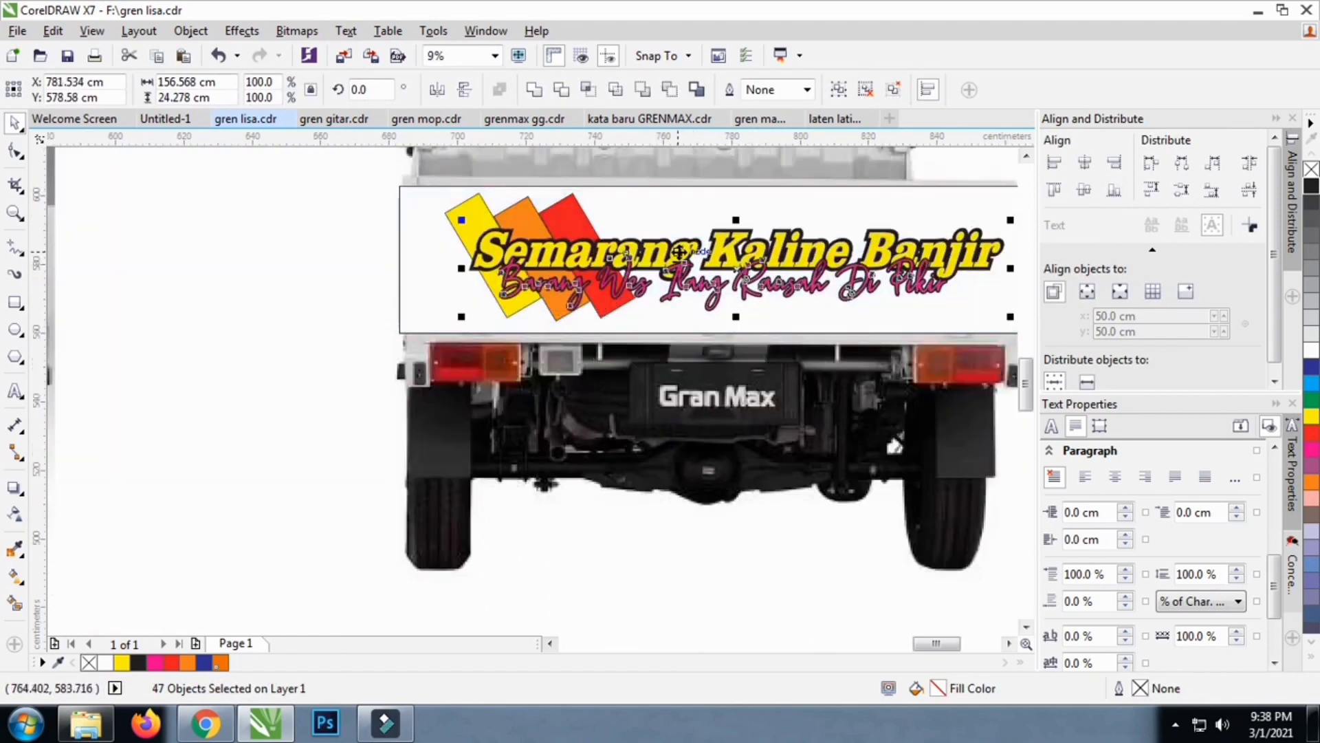
scroll(629, 255, down, 2)
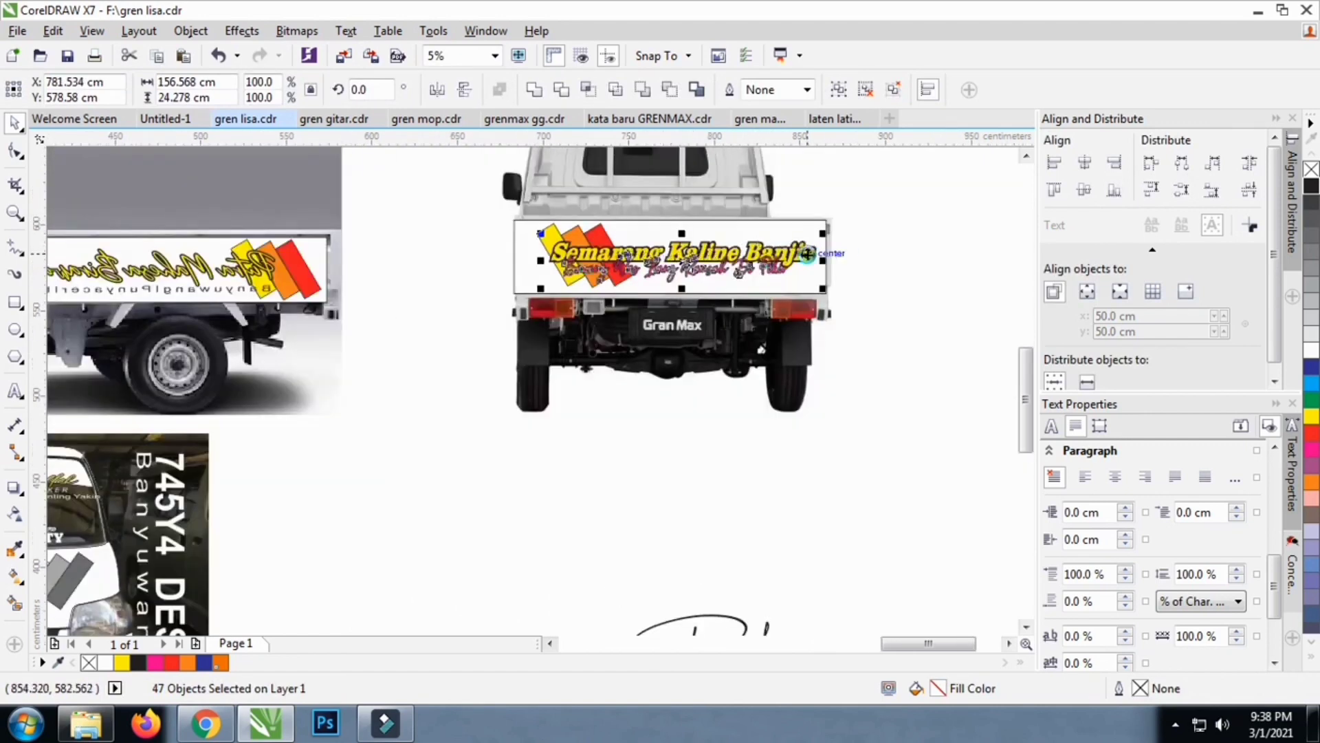
scroll(806, 254, up, 2)
drag(832, 316, 814, 313)
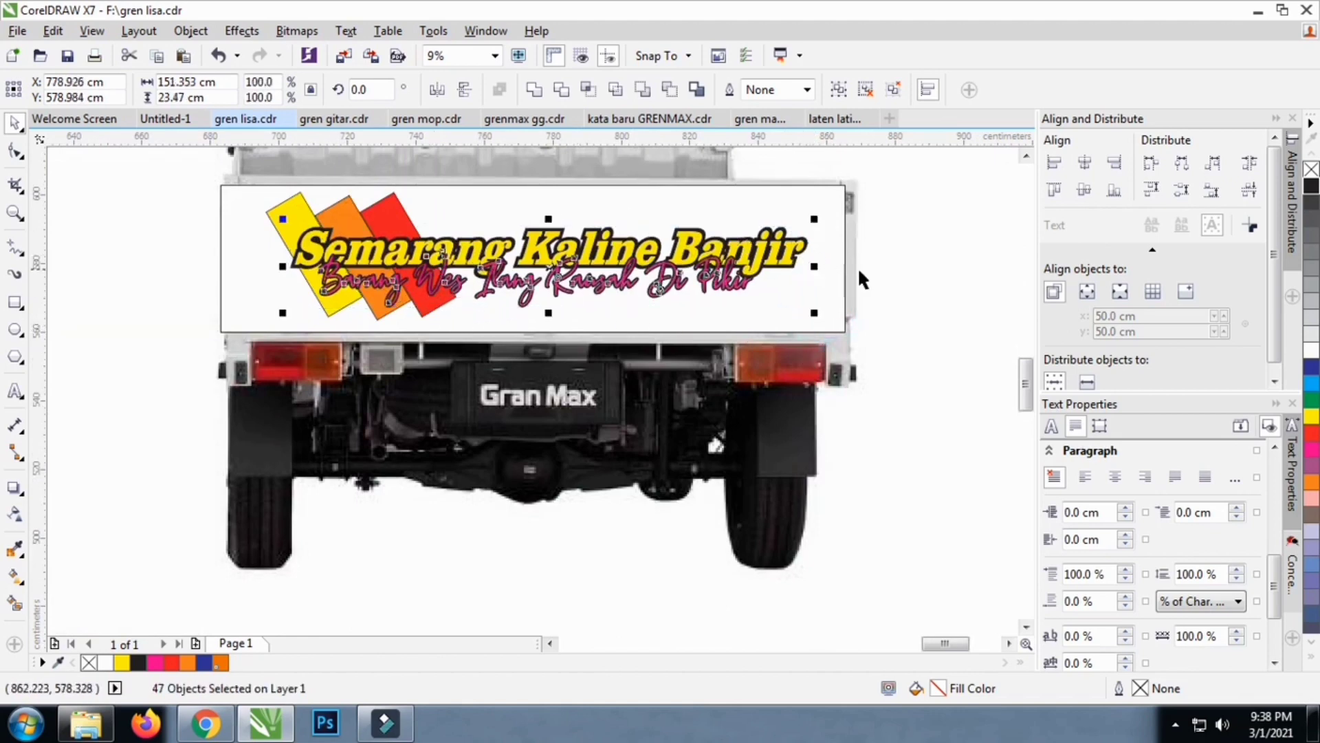
click(928, 275)
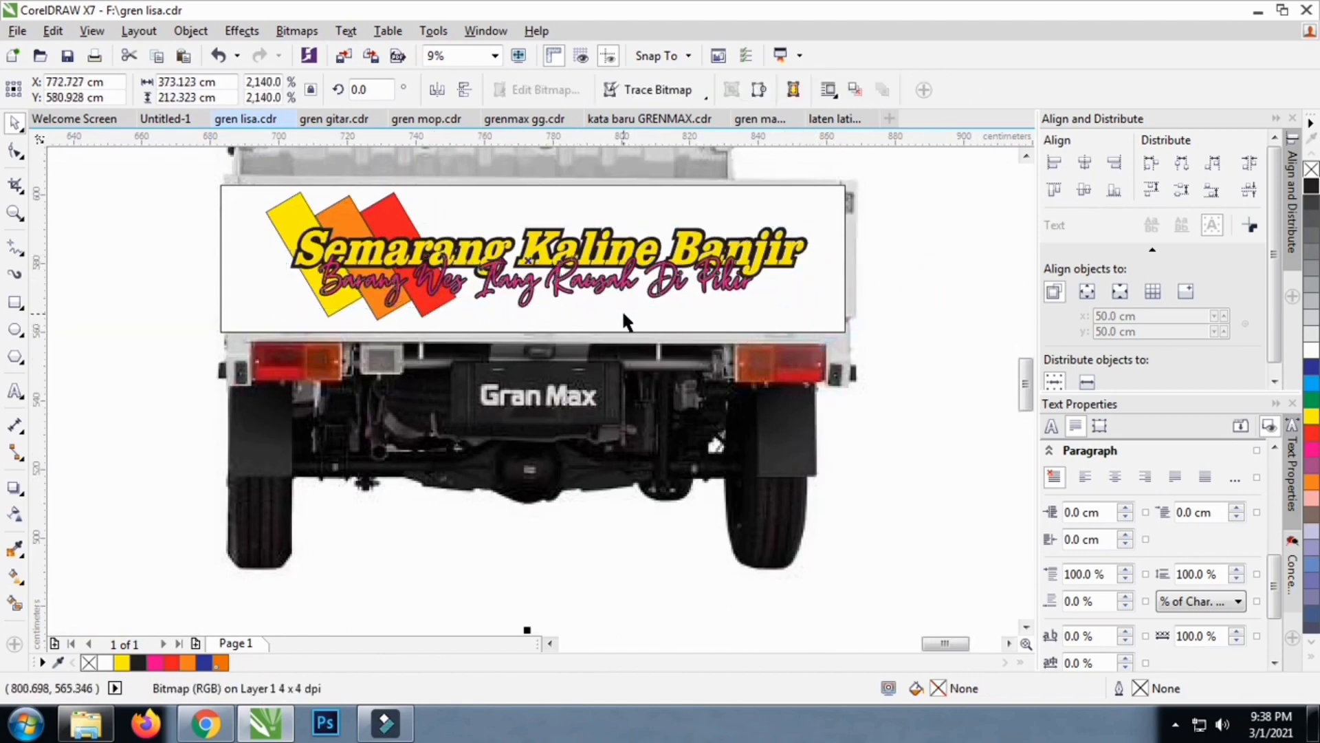
Copy the small mirrored Banyuwangi text line from the truck's side view onto the tailgate
scroll(509, 341, down, 4)
click(666, 330)
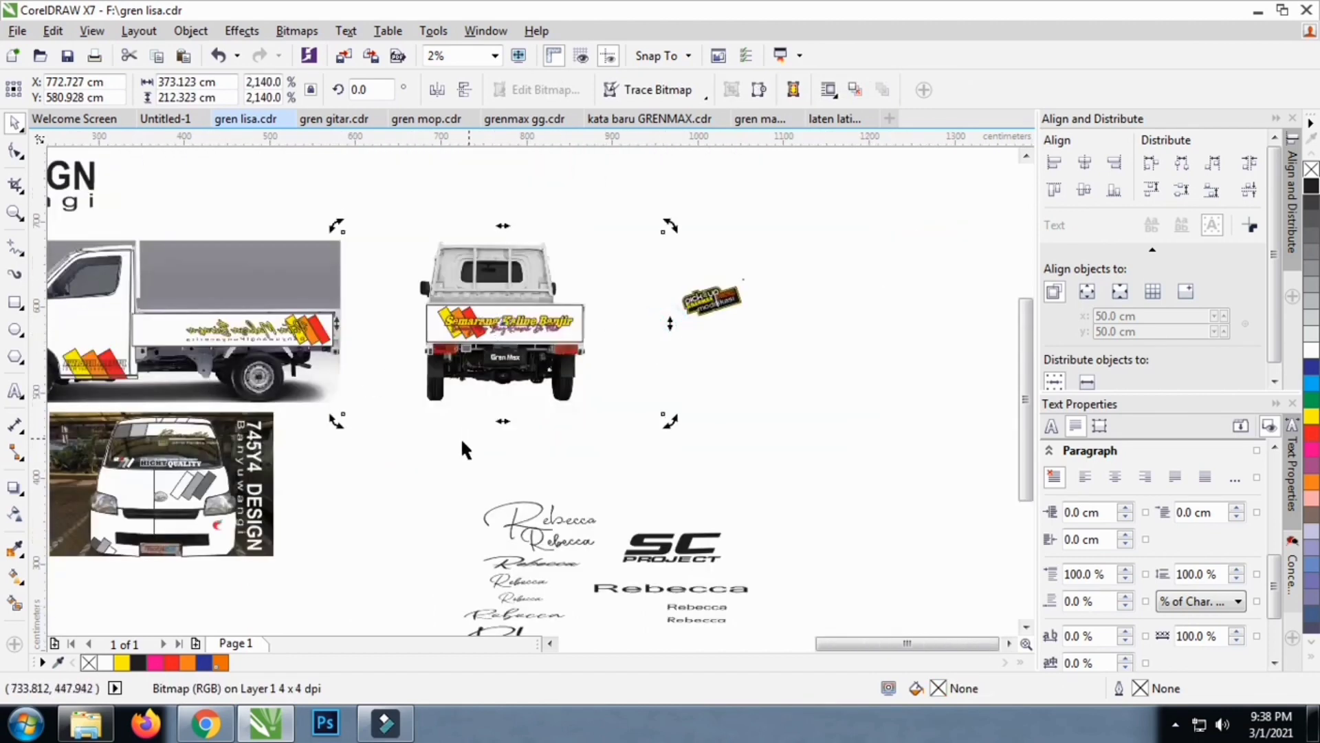
click(391, 467)
drag(273, 339, 634, 355)
scroll(537, 330, up, 2)
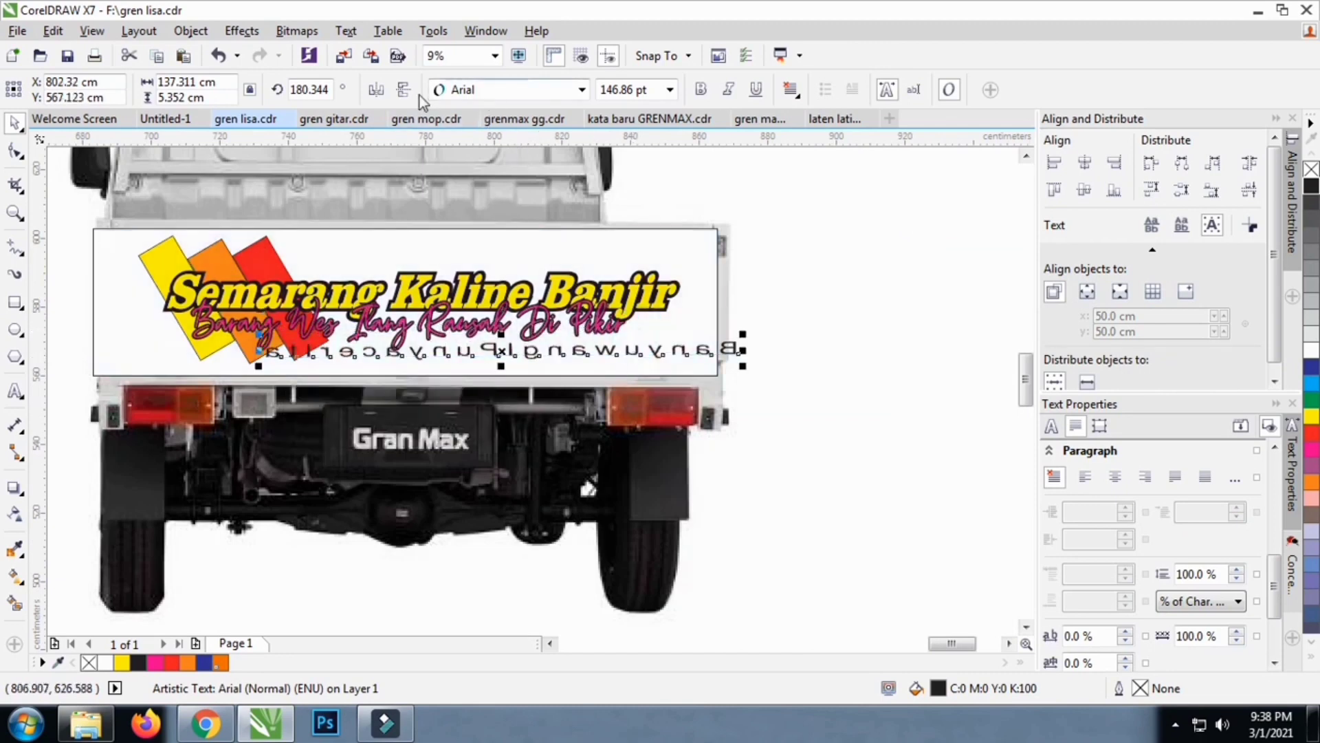
Flip the copied text line horizontally and position it beneath the magenta tagline, inside the tailgate panel
click(379, 92)
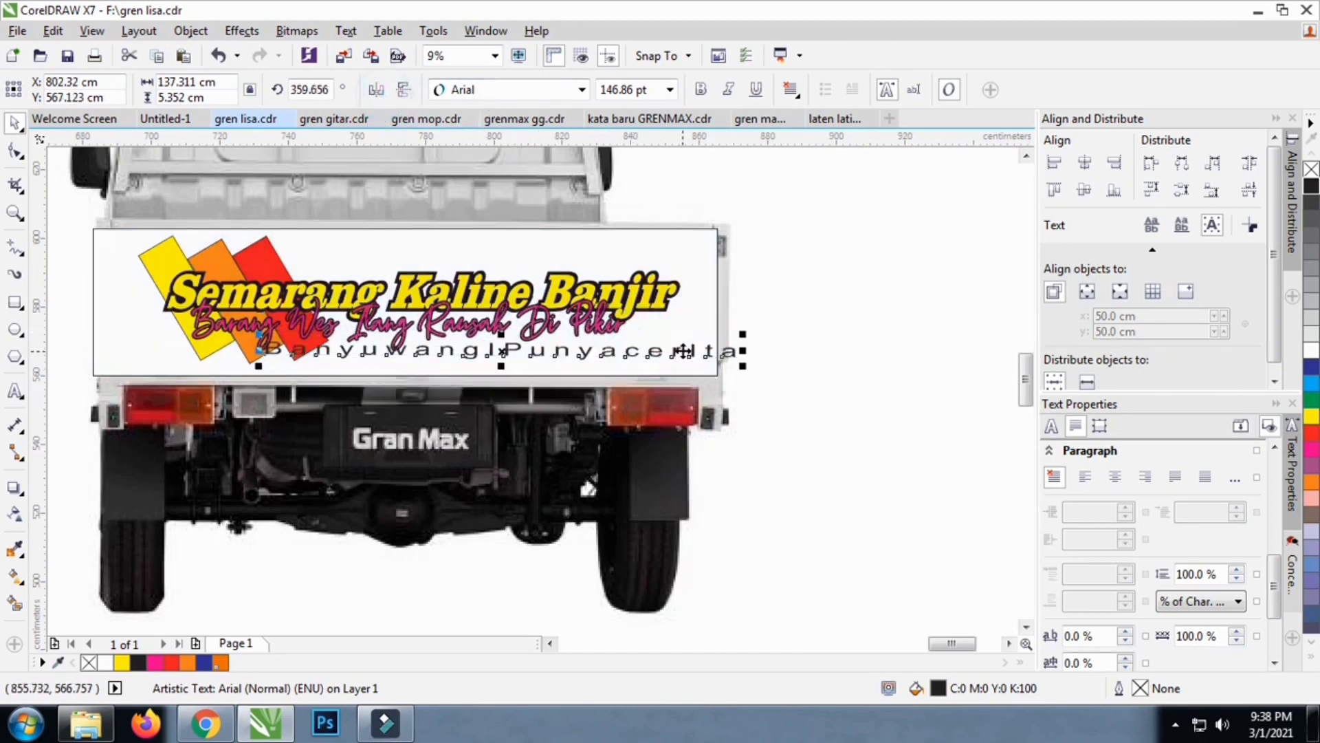
drag(682, 351, 590, 358)
scroll(579, 377, up, 1)
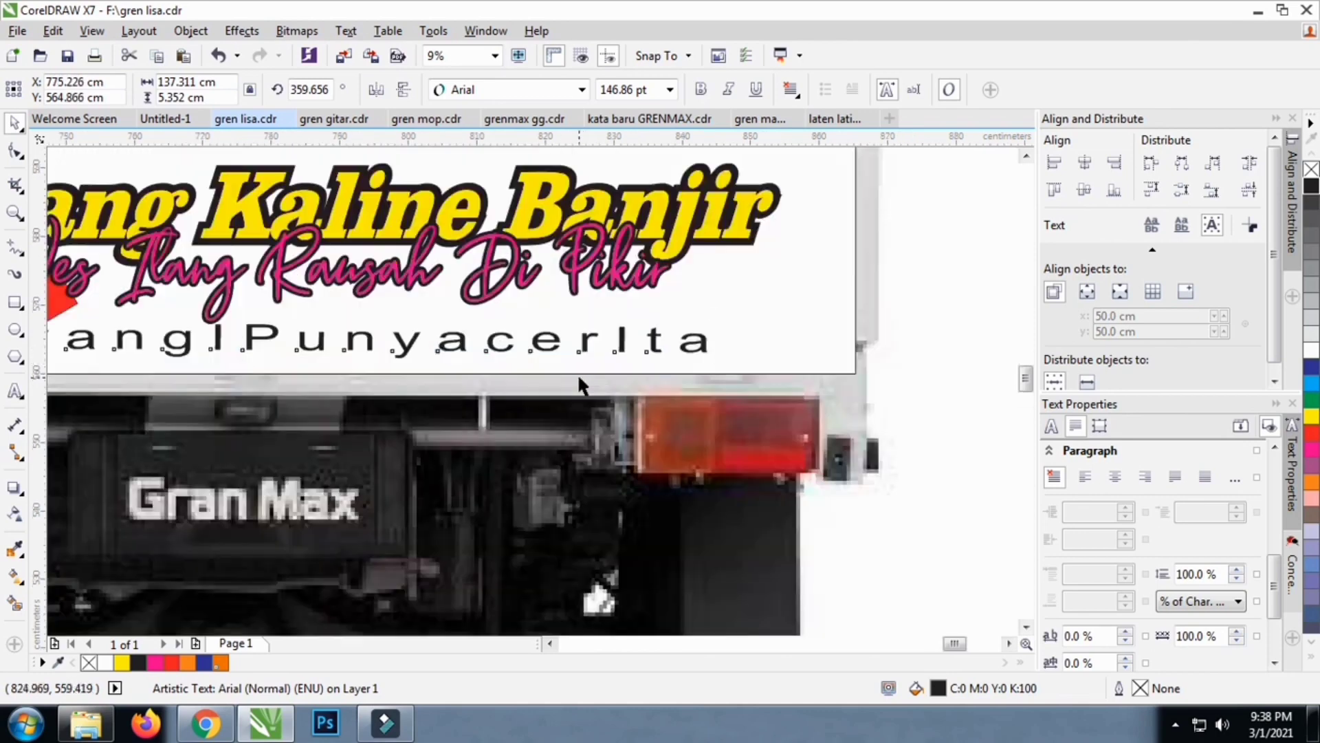
Replace the capital "I" in "cerIta" with a lowercase "i" in the small tailgate text line
click(15, 391)
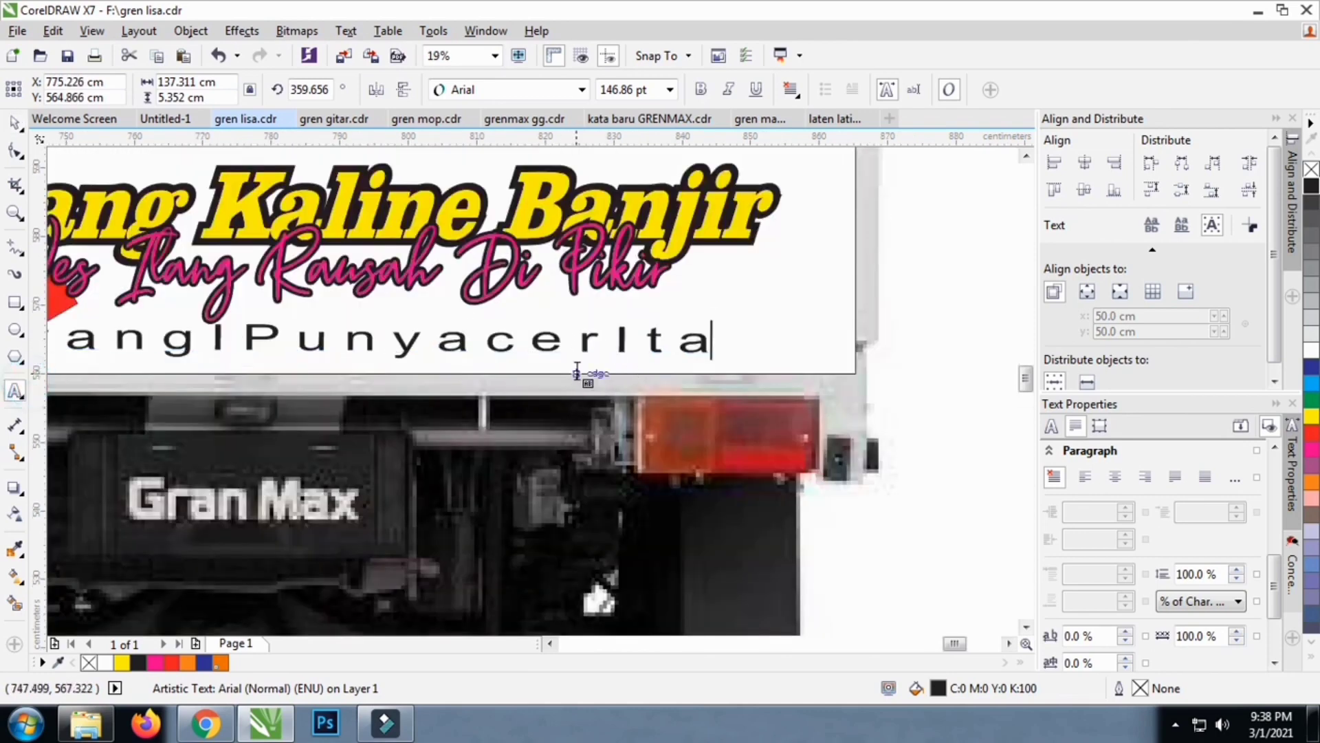
scroll(580, 374, up, 2)
click(678, 298)
key(BackSpace)
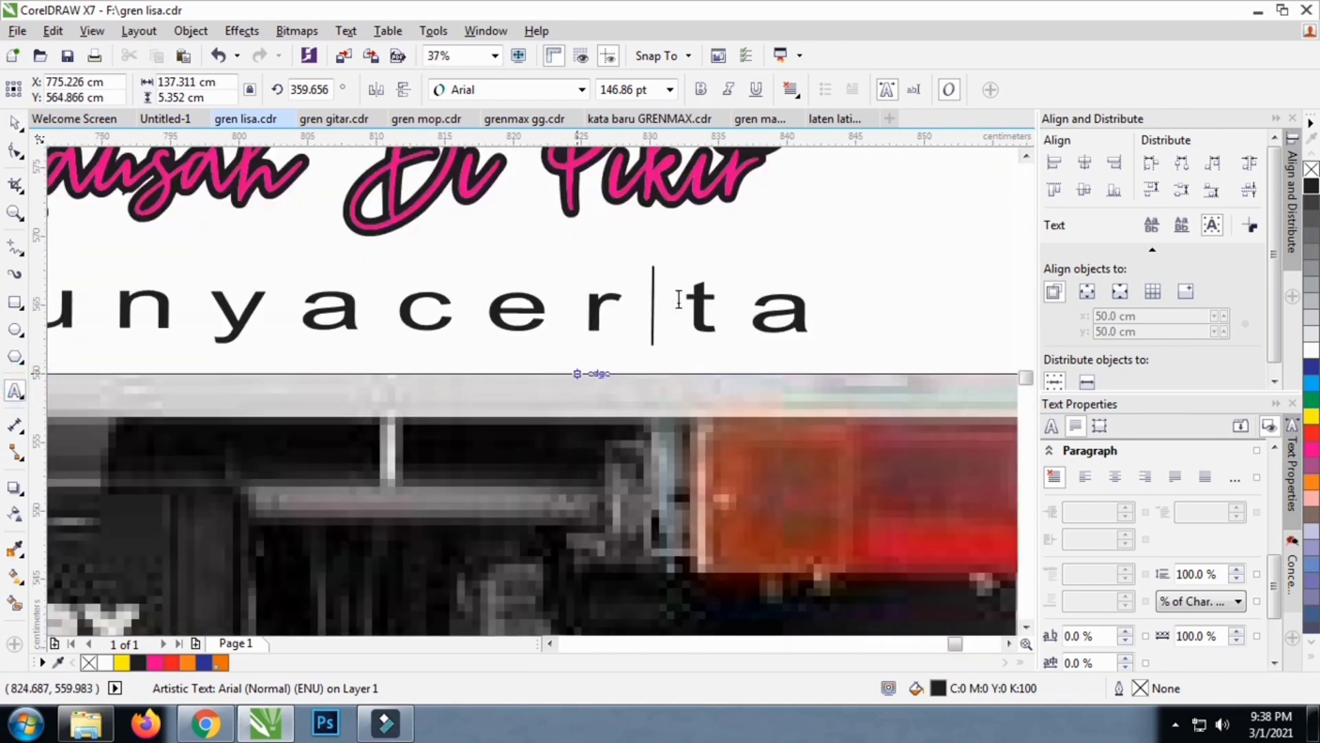
text(i)
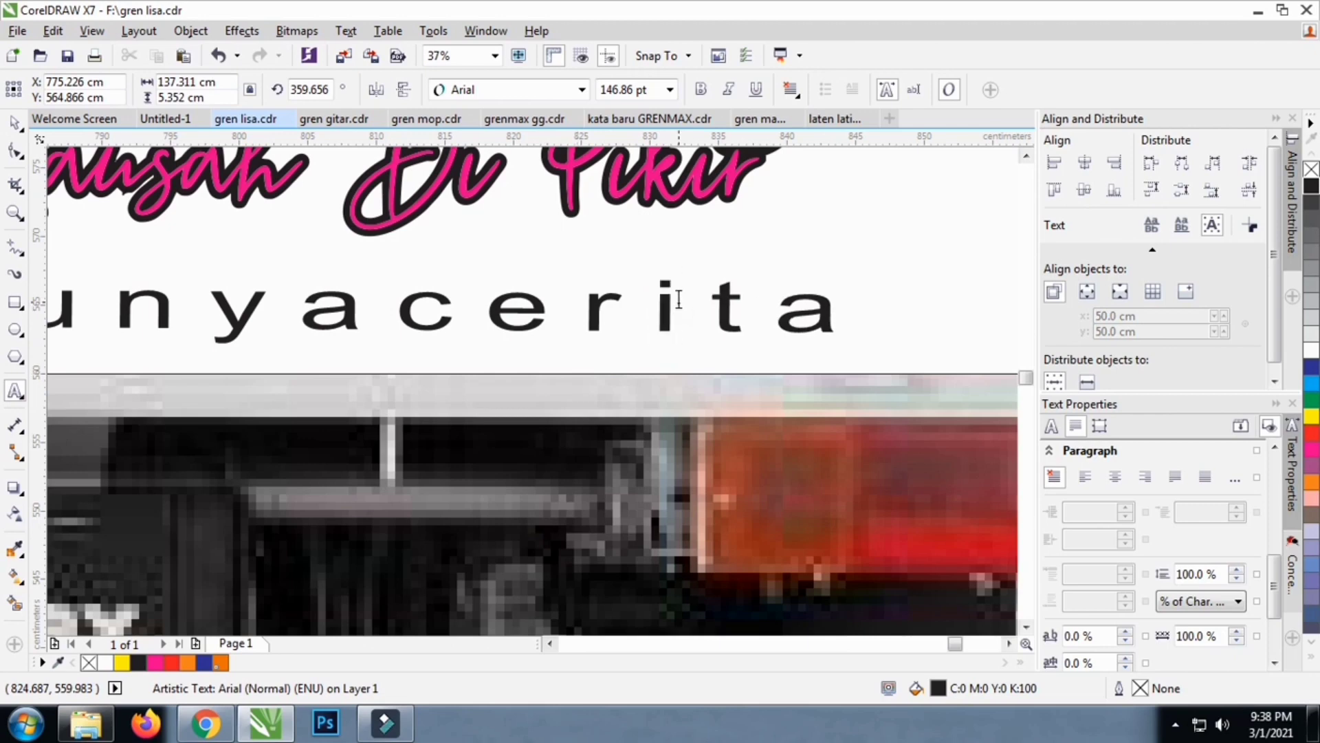
scroll(679, 302, down, 2)
click(14, 124)
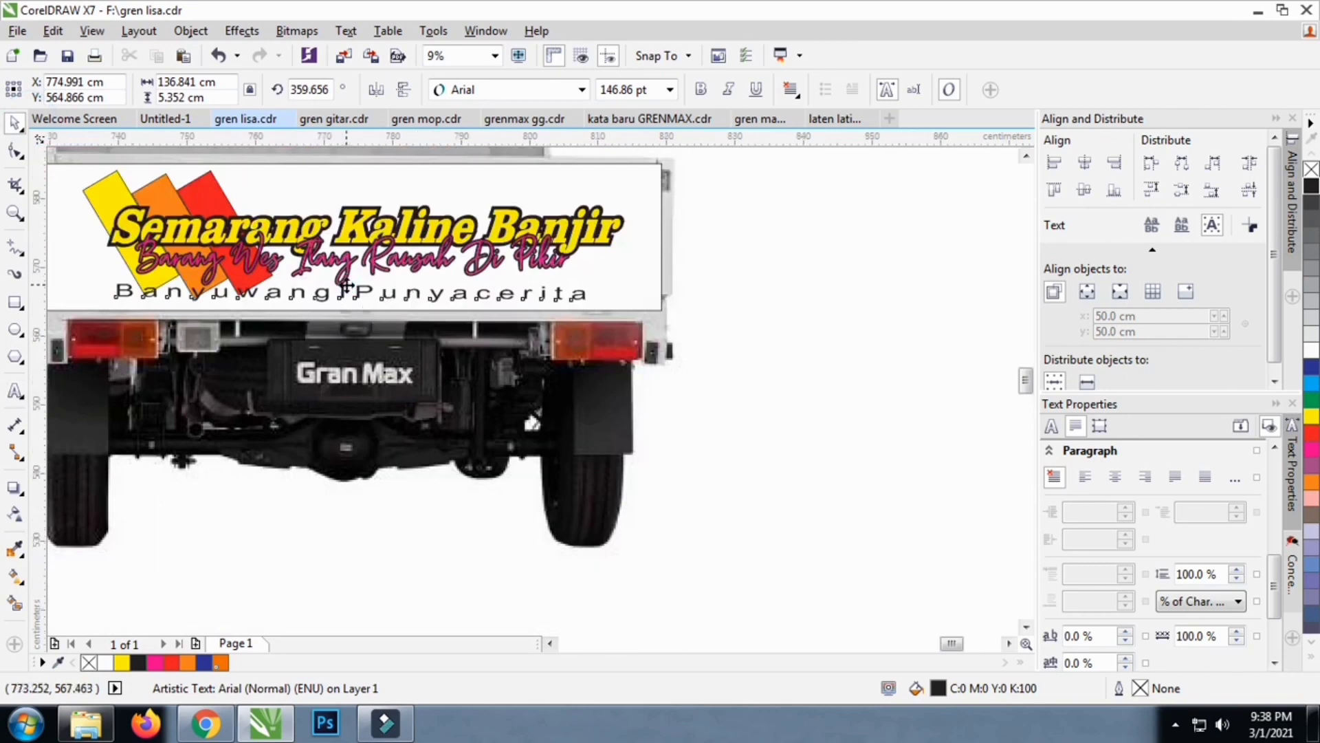
Replace the capital "I" ending "BanyuwangI" with a lowercase "i" in the small tailgate text line
scroll(344, 288, up, 2)
click(15, 390)
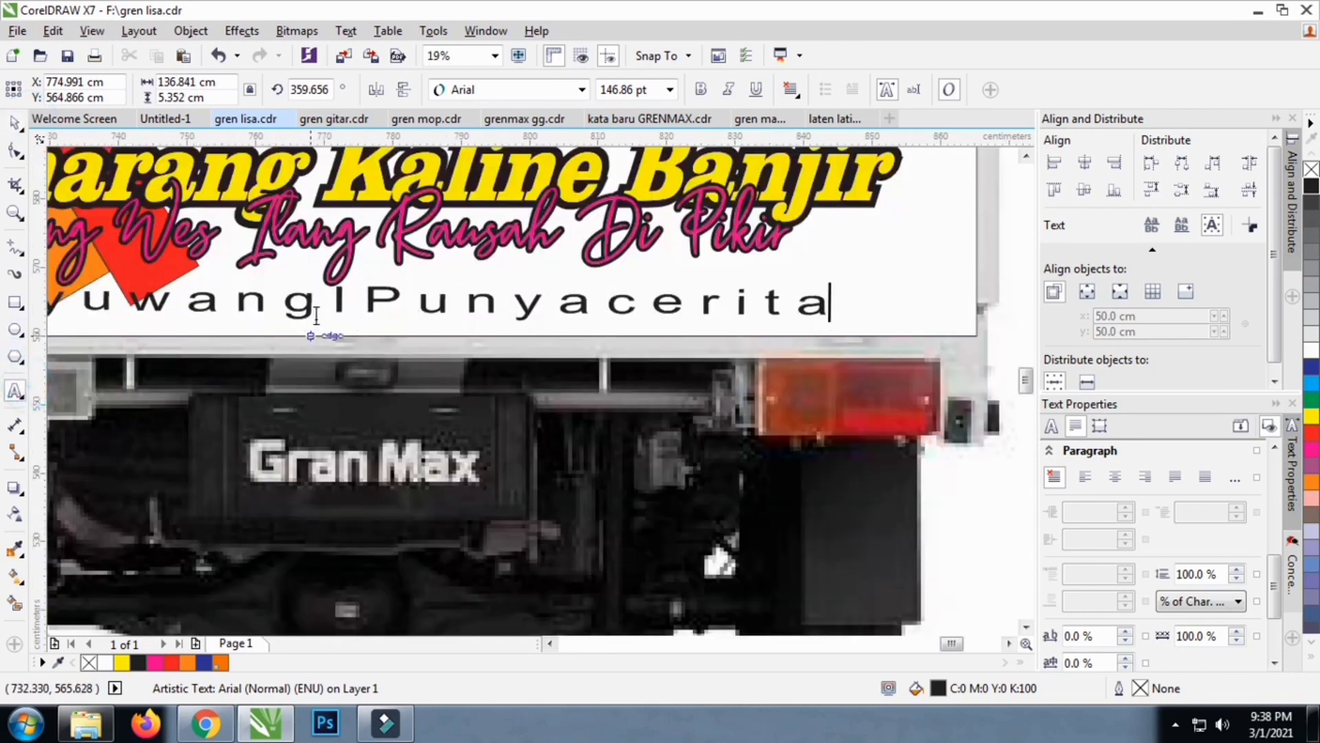
key(BackSpace)
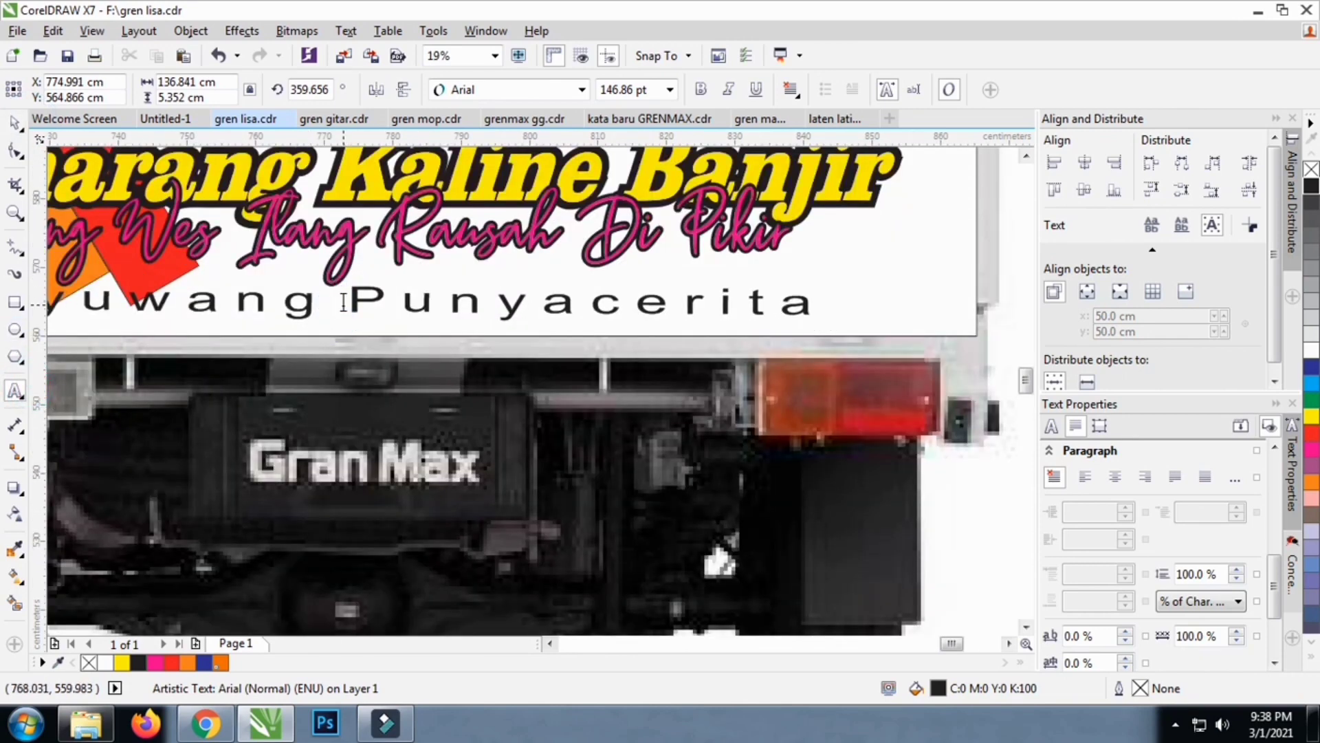
text(i)
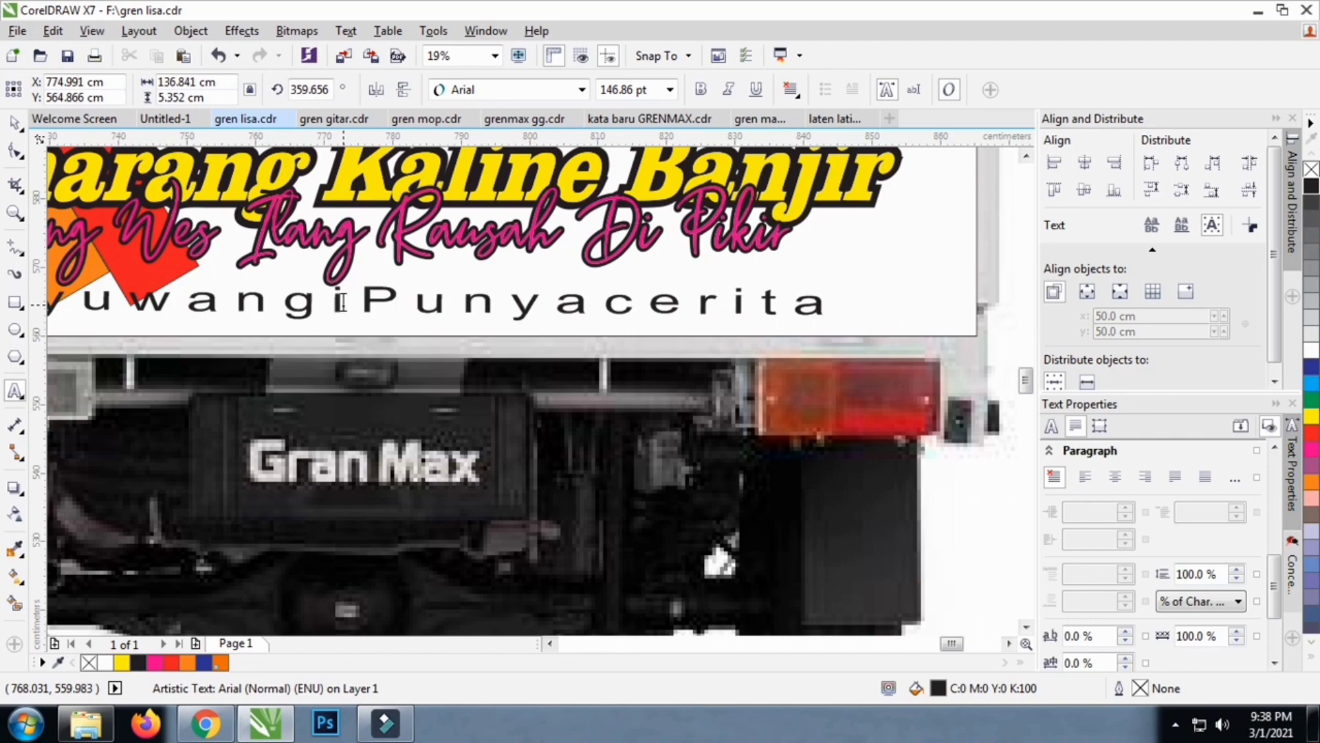
click(15, 122)
Nudge the small "BanyuwangiPunyacerita" line up slightly beneath the magenta tagline on the tailgate
scroll(372, 295, down, 2)
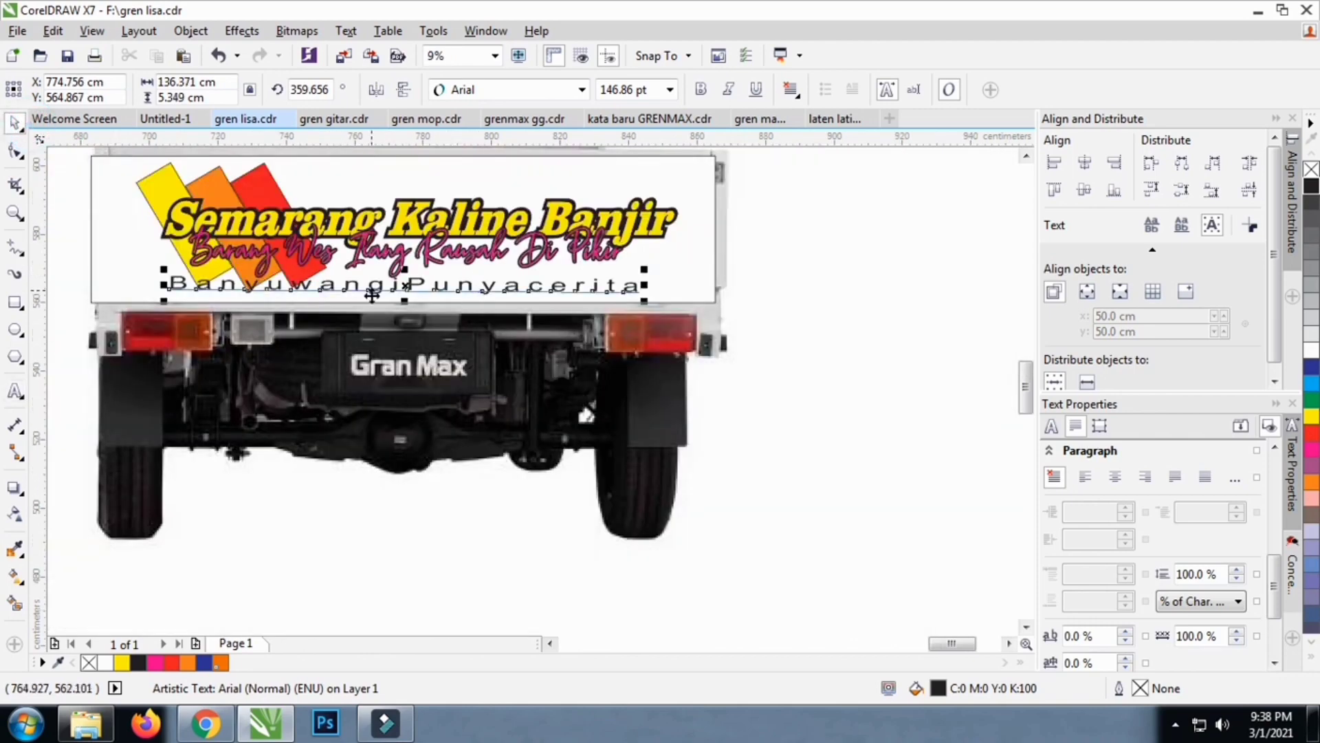
scroll(385, 286, up, 2)
click(405, 289)
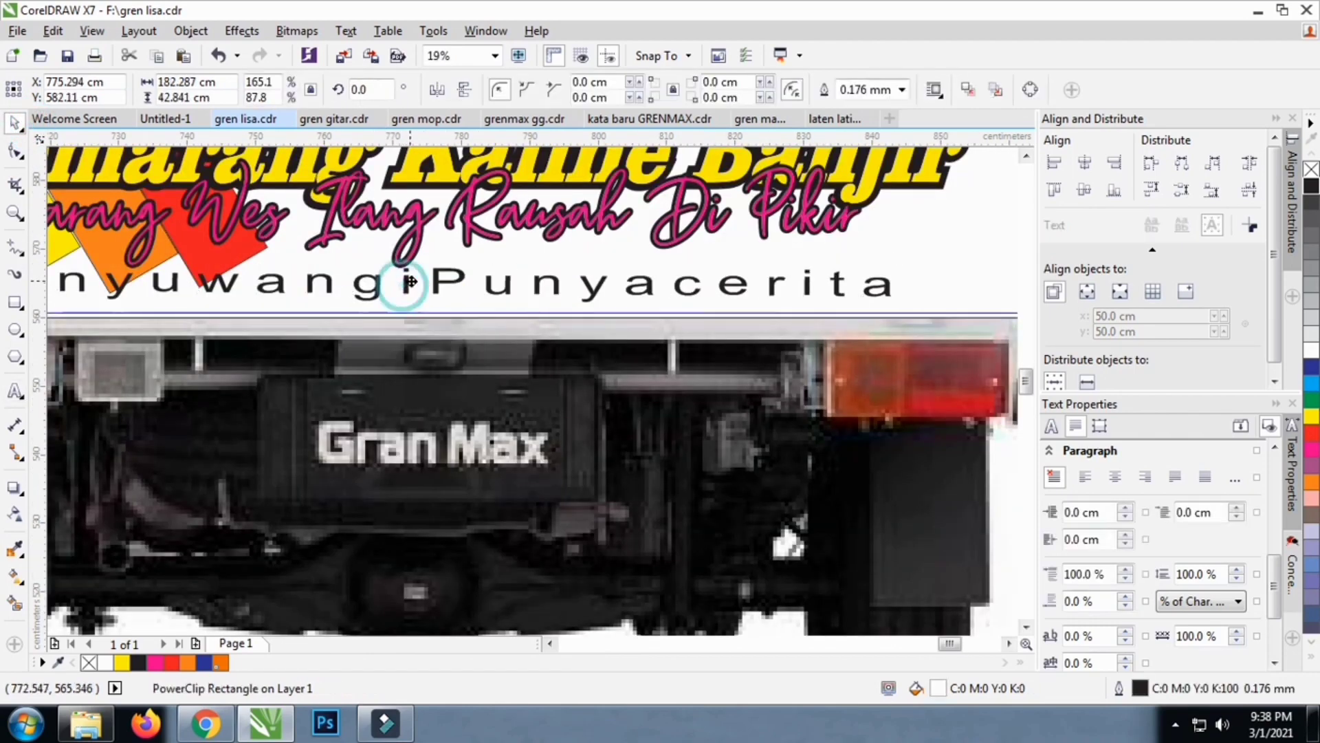
scroll(416, 298, down, 2)
click(887, 316)
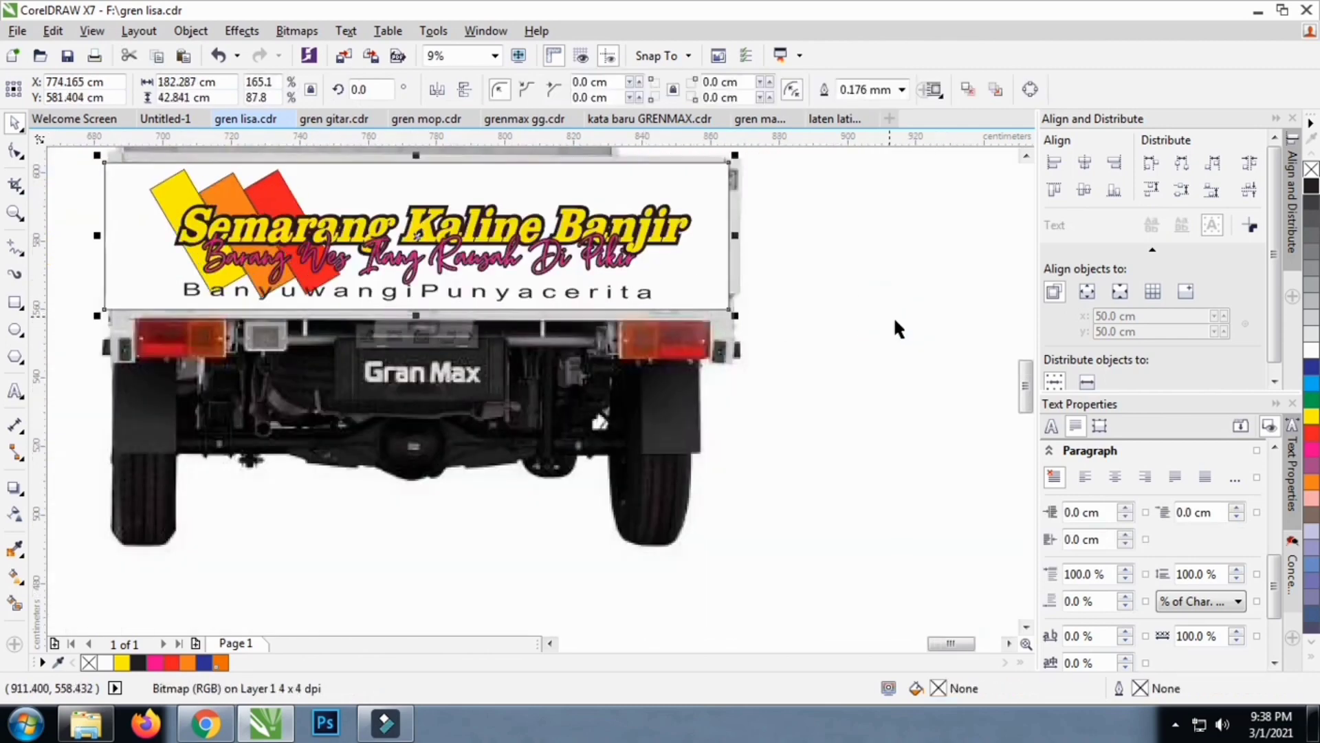
scroll(553, 289, up, 2)
click(550, 305)
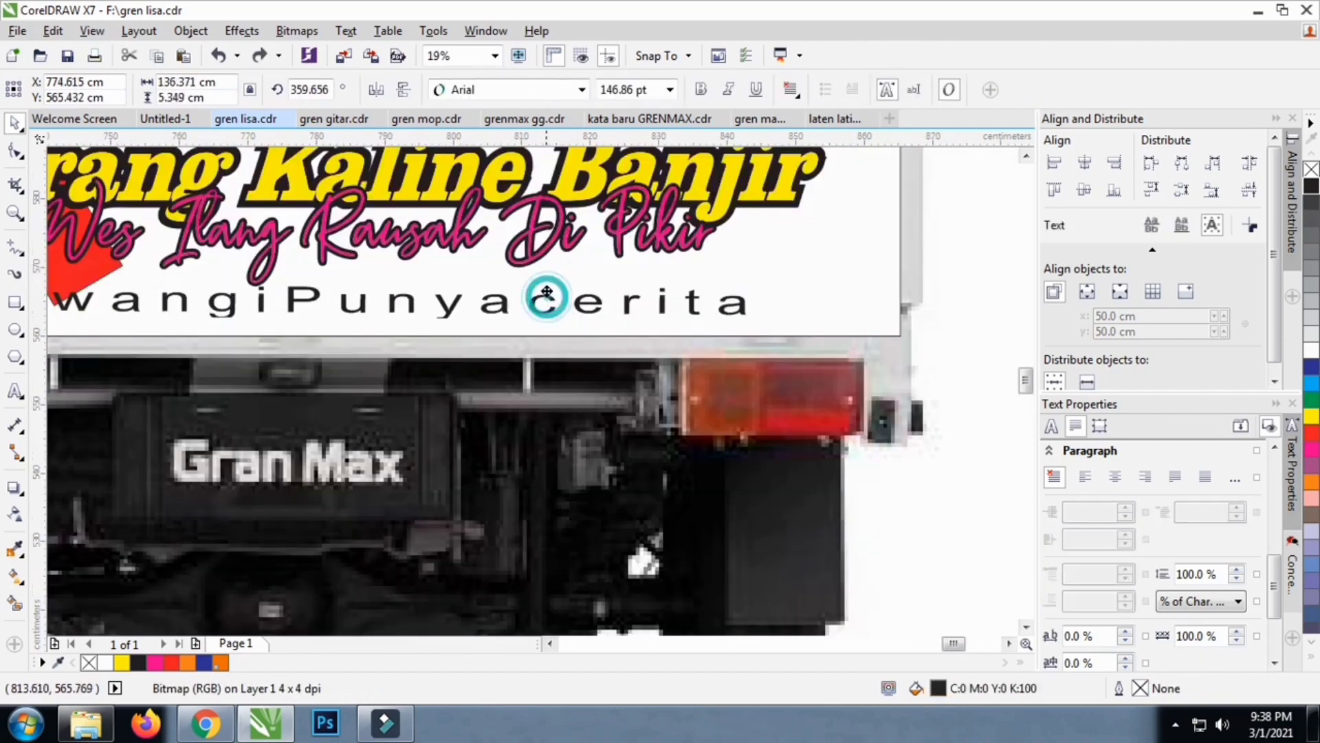
scroll(550, 304, down, 3)
click(740, 293)
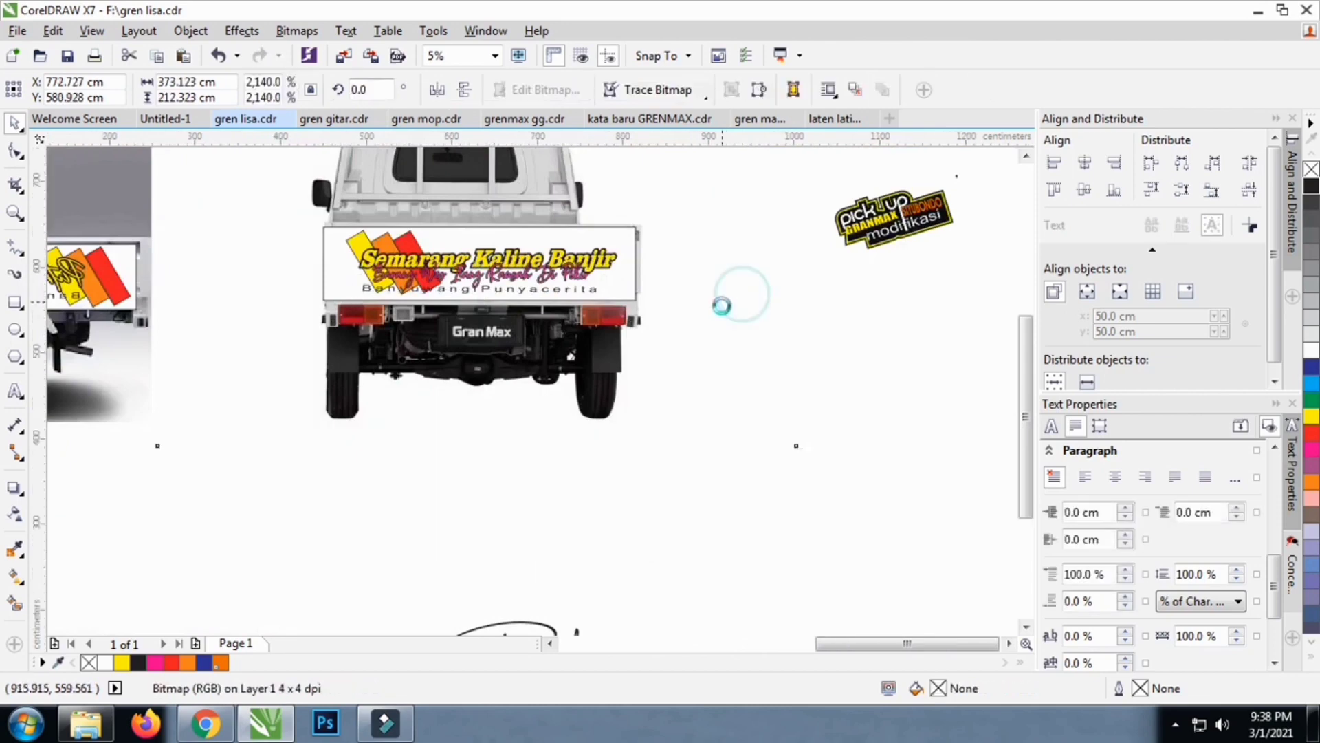
Examine the whole layout, from the decorated trucks and rear view to the surrounding lettering samples and reference designs
scroll(725, 299, down, 1)
click(916, 407)
scroll(399, 323, down, 1)
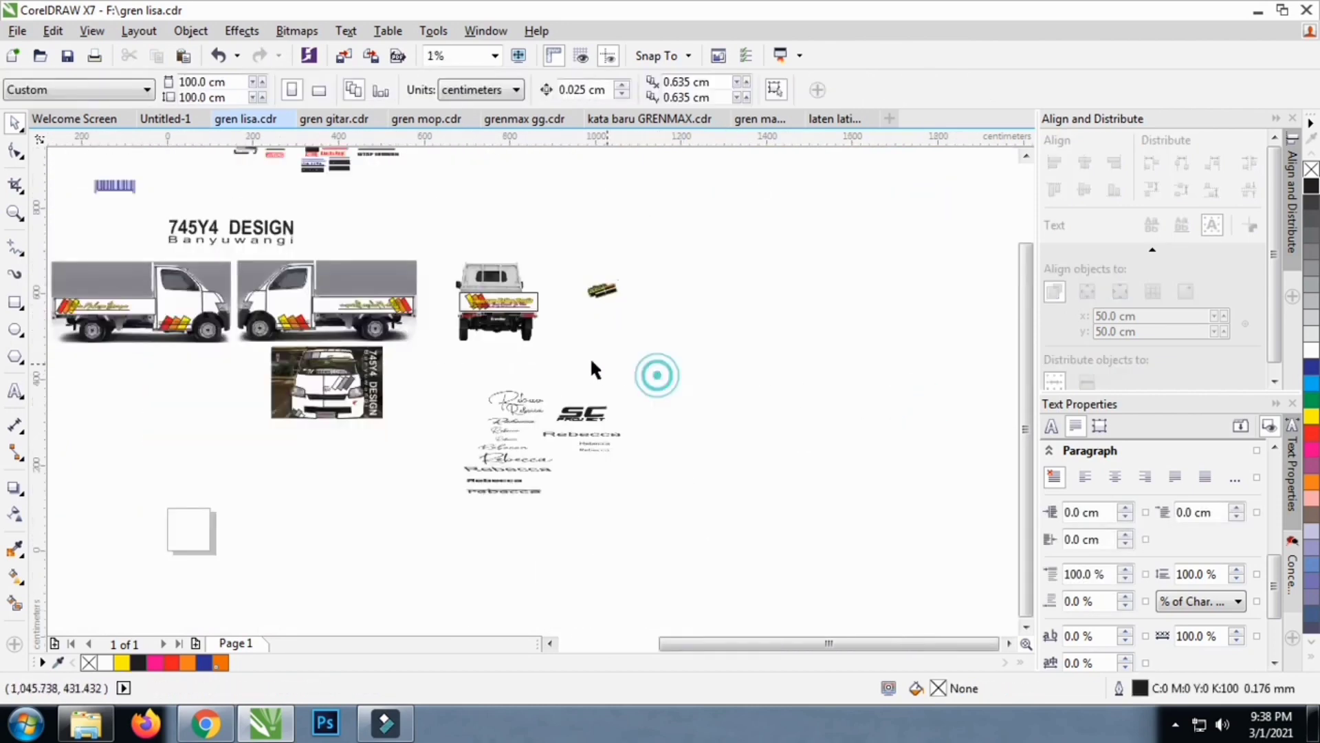
scroll(516, 333, down, 1)
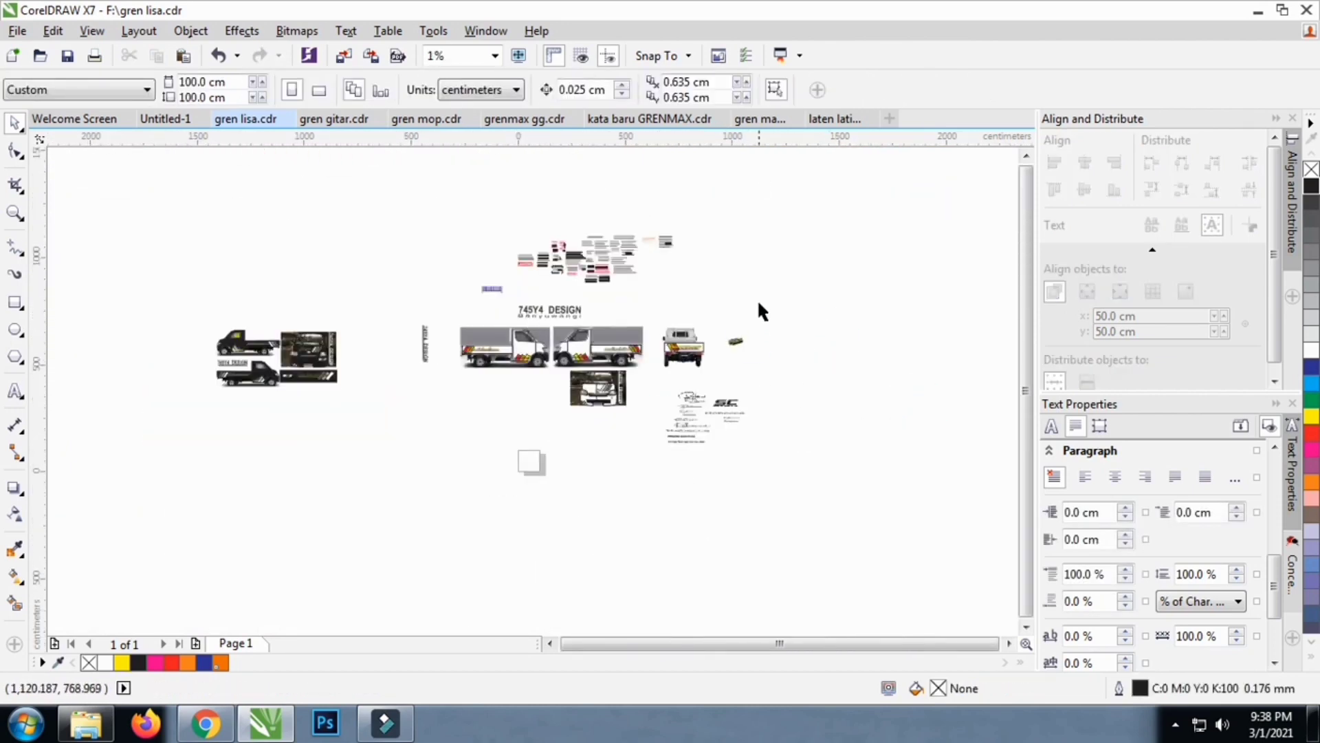
scroll(757, 301, up, 1)
drag(819, 206, 375, 329)
click(660, 287)
scroll(577, 316, down, 1)
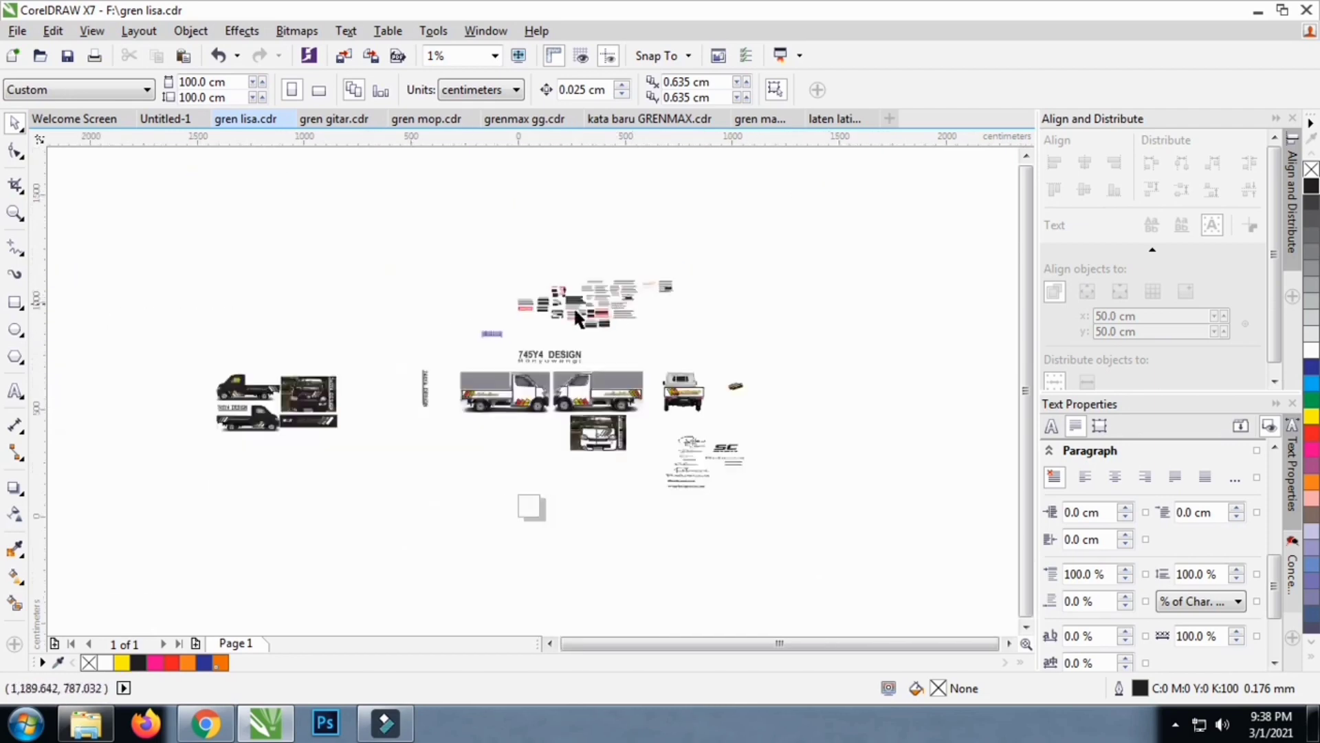
click(841, 385)
scroll(840, 385, up, 1)
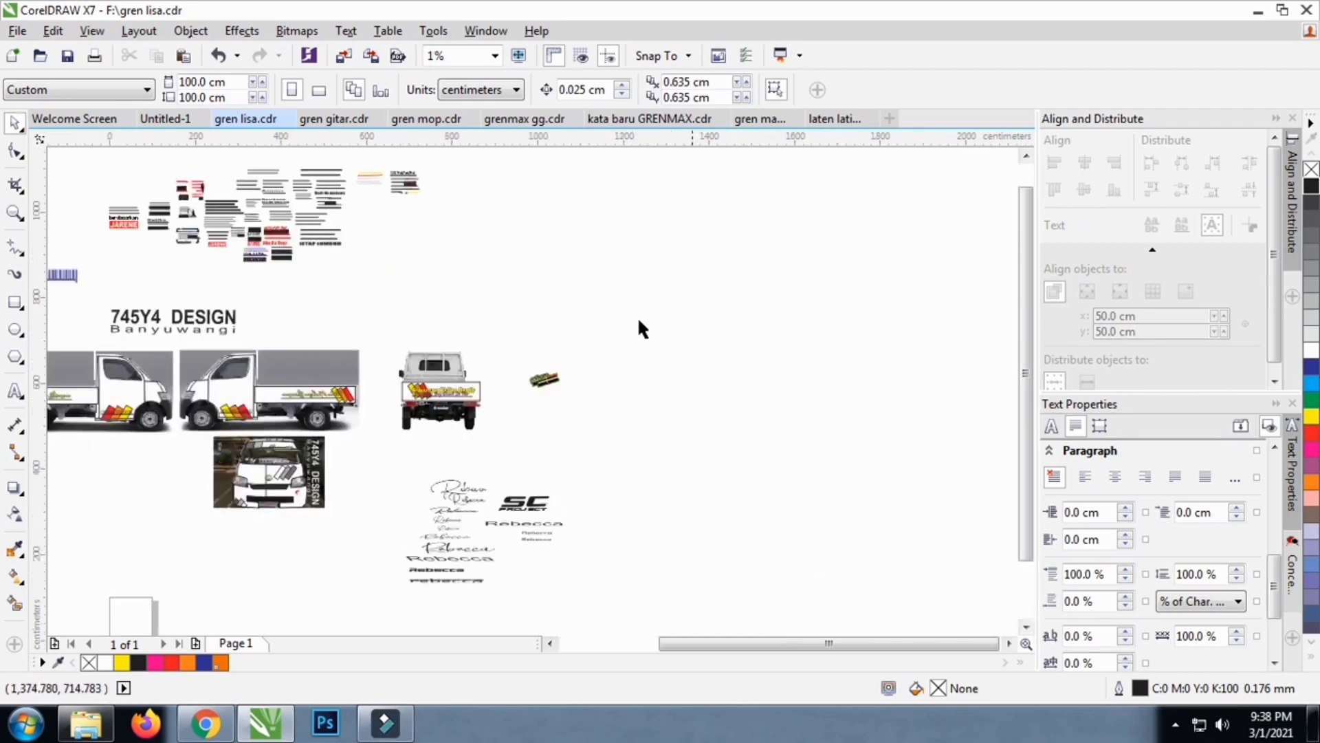
click(560, 289)
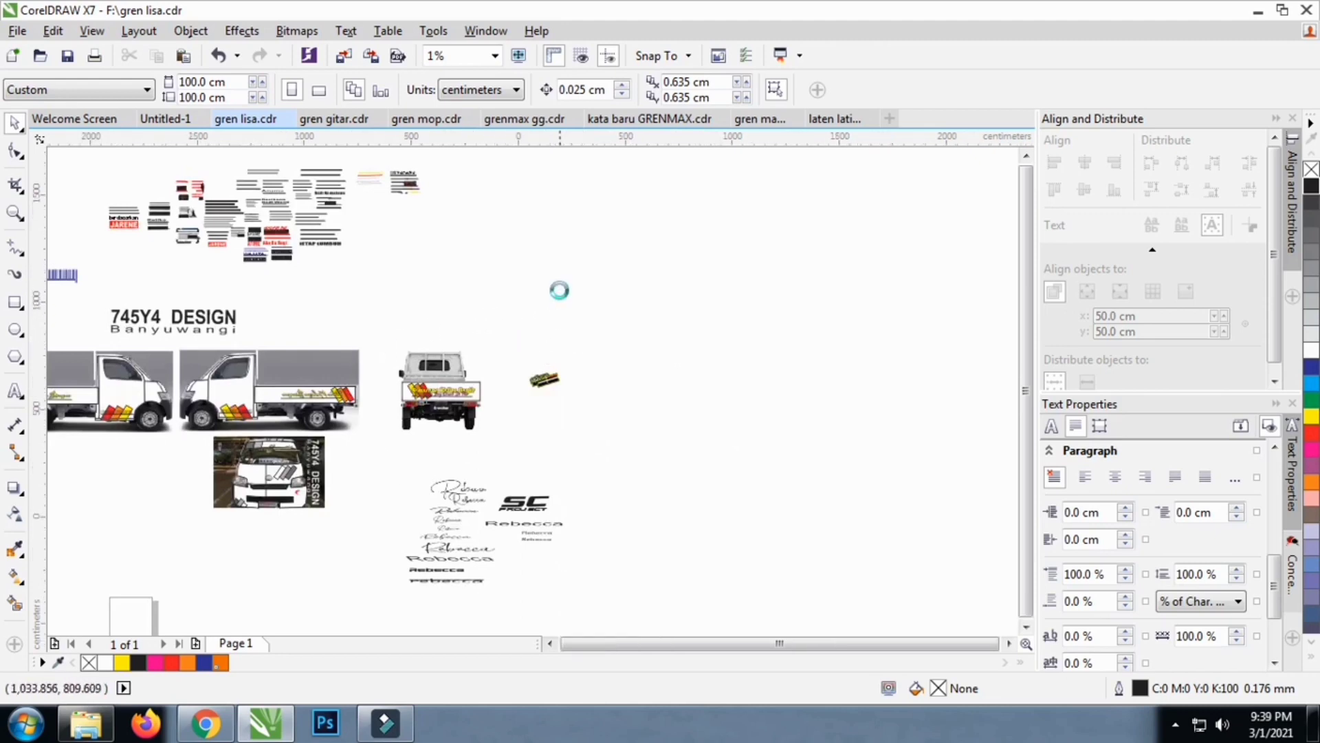
scroll(539, 297, down, 1)
scroll(550, 346, up, 1)
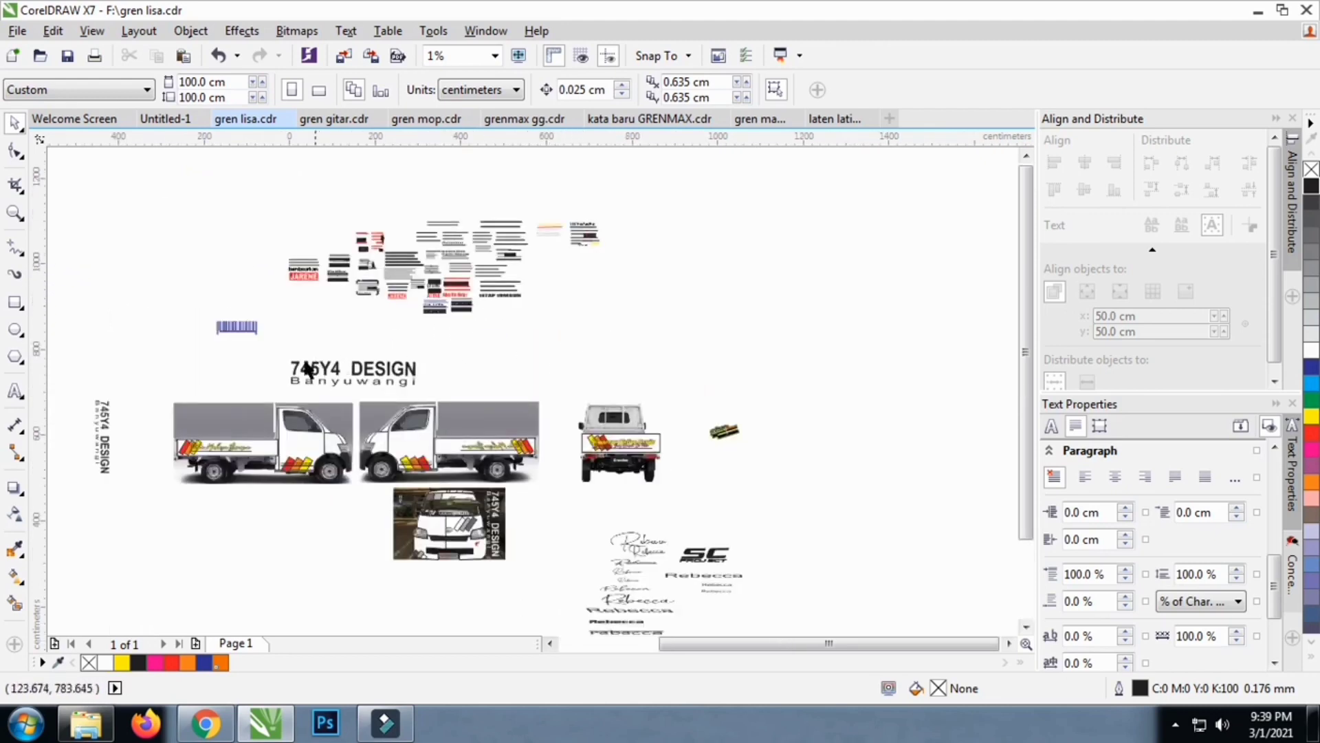
Move the blue "745Y4 STICKER" barcode group to the empty area above the second truck's bed and fill it red
drag(293, 337, 299, 339)
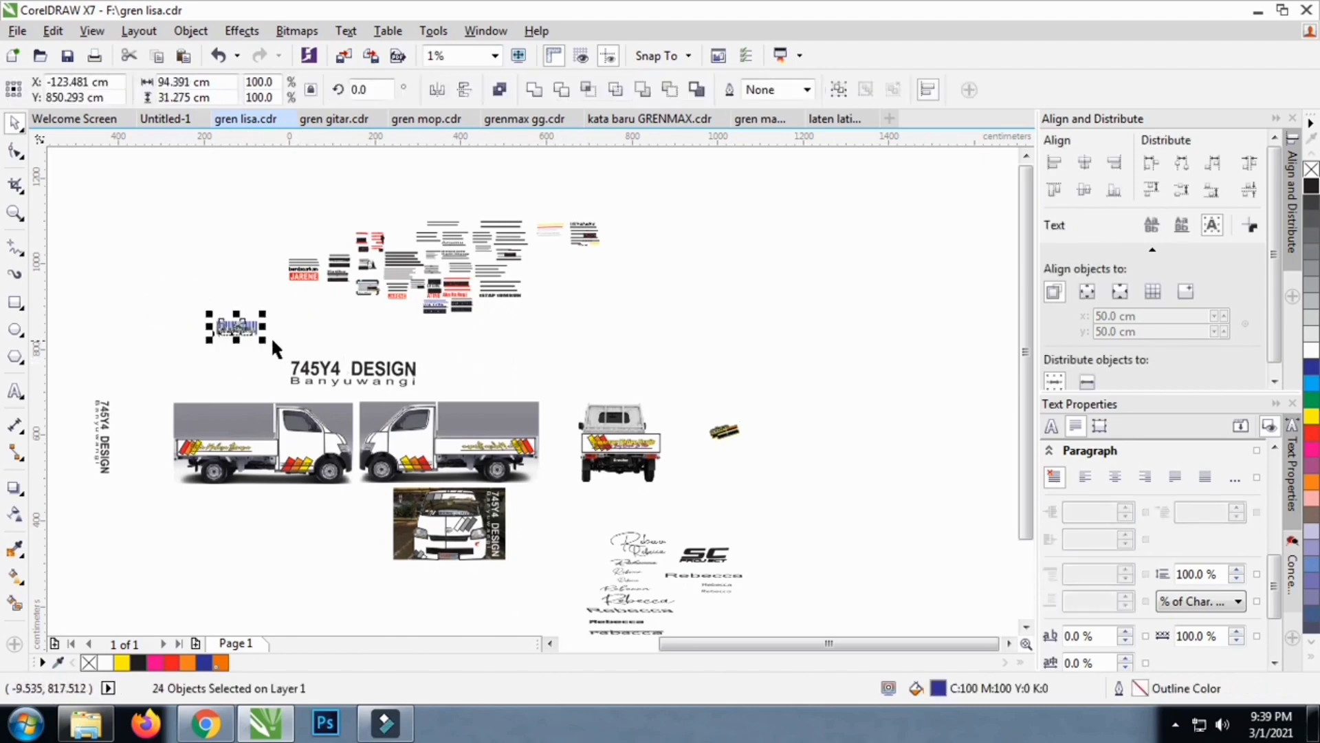
scroll(271, 336, up, 1)
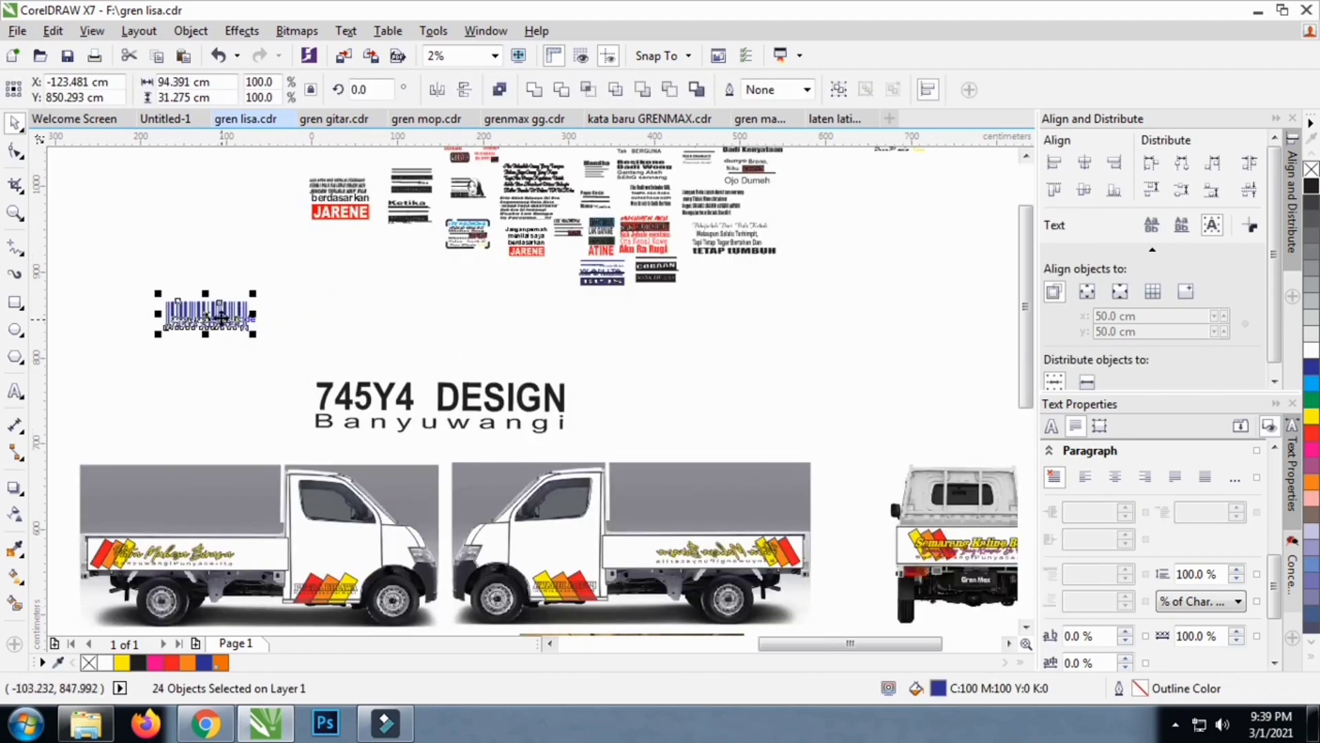
drag(221, 318, 671, 360)
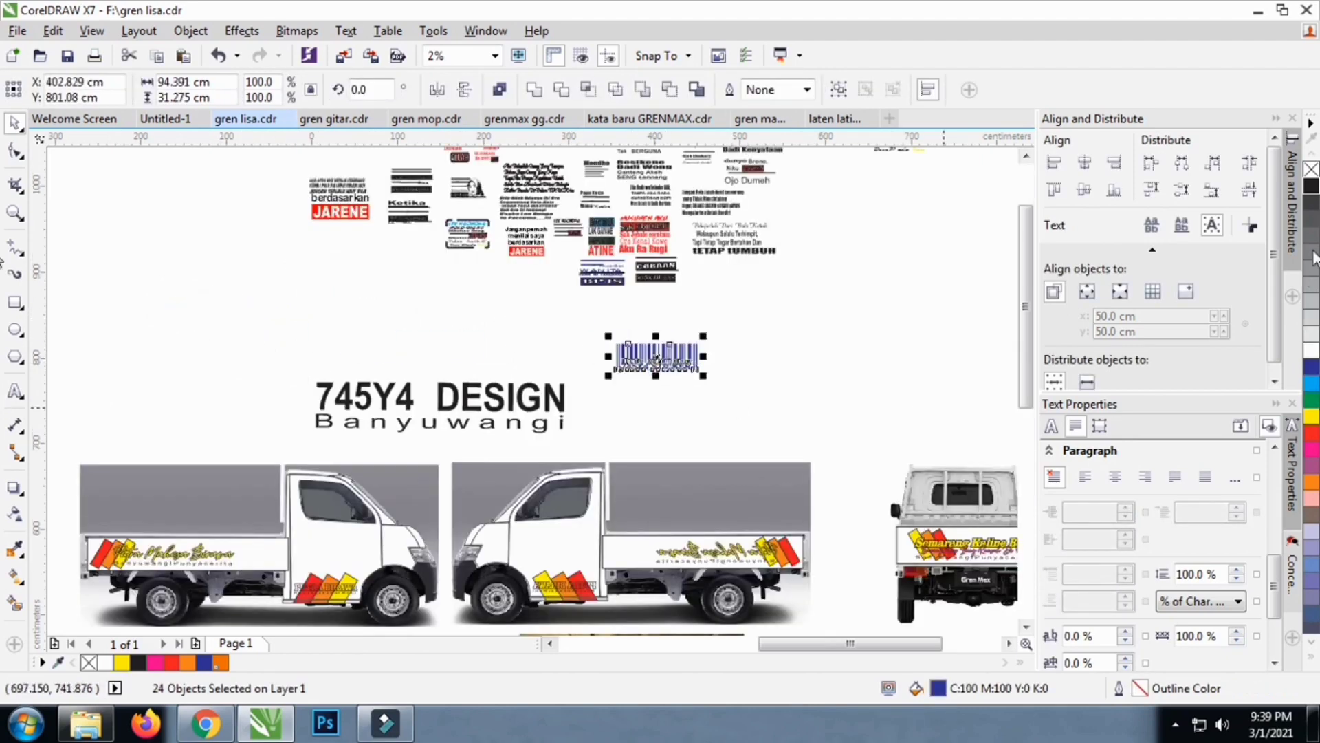
click(1313, 432)
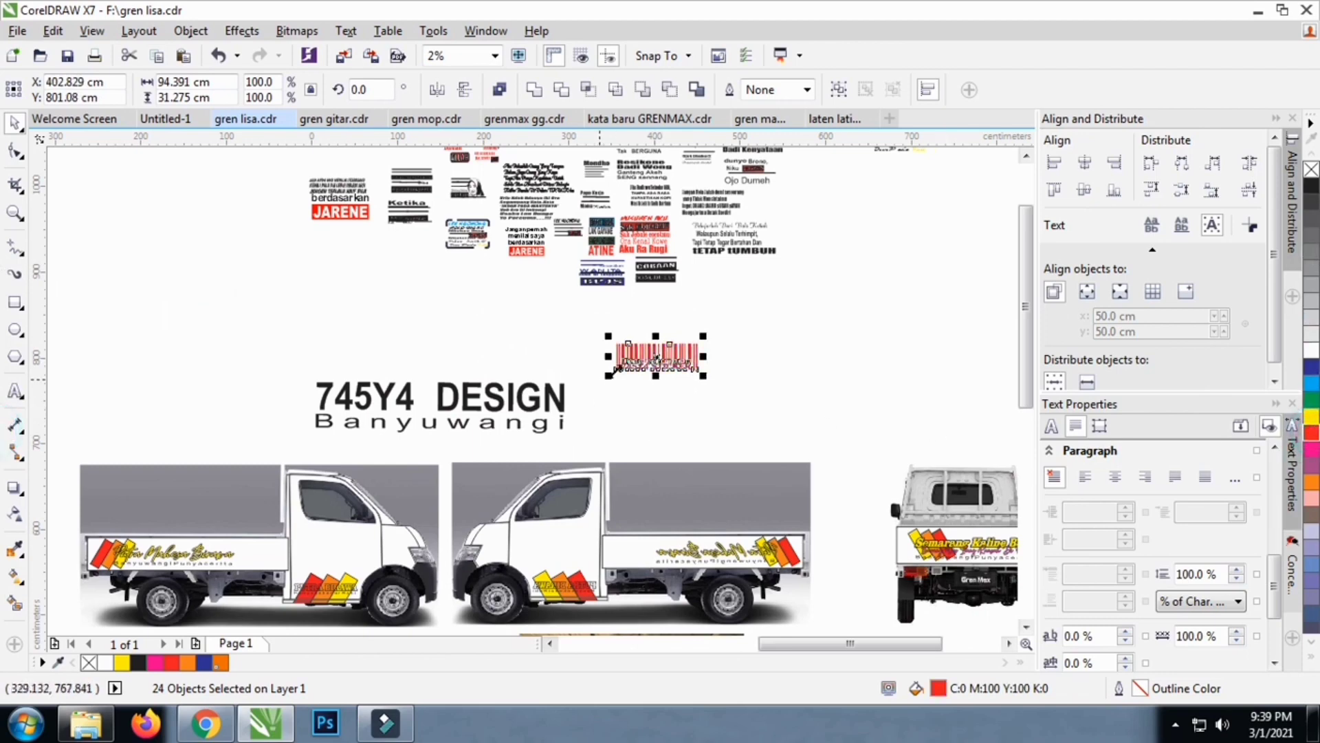
drag(657, 355, 836, 334)
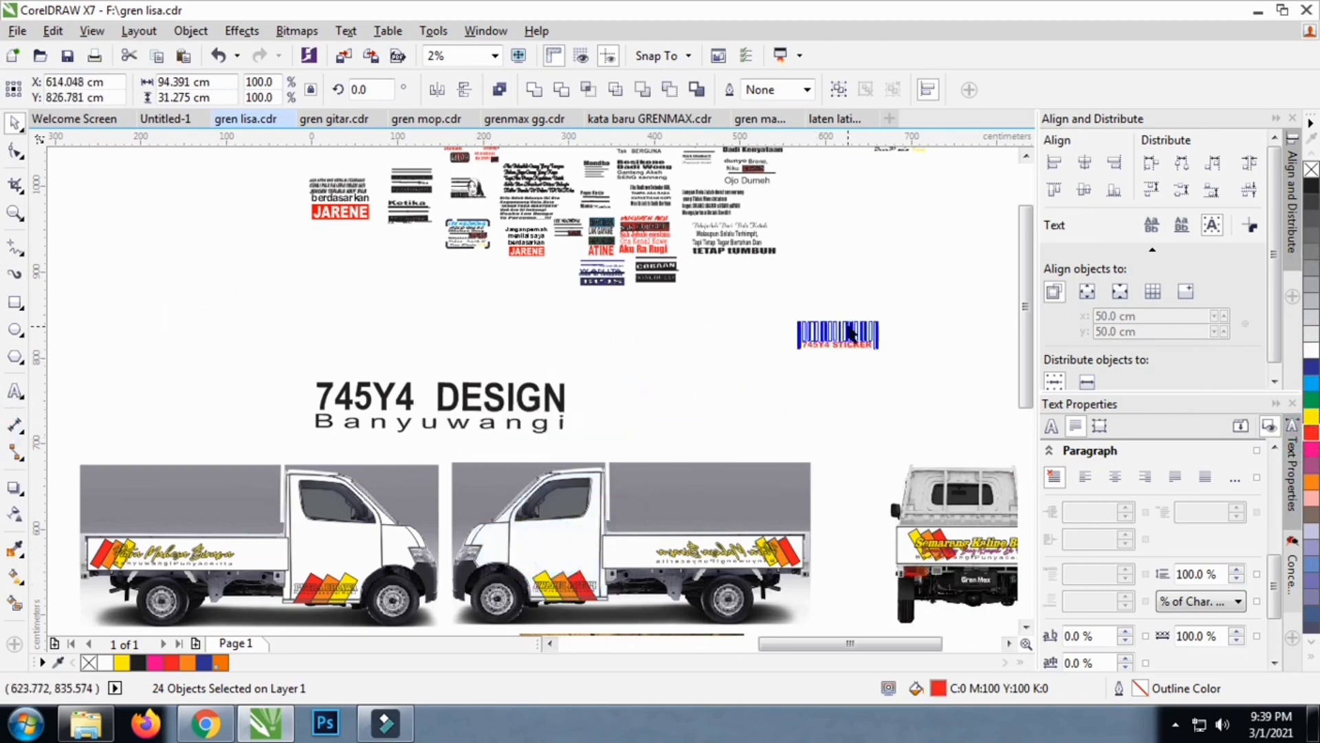
Place the red "745Y4 STICKER" barcode inside the second truck's cab outline as PowerClip content
right_click(848, 326)
click(931, 281)
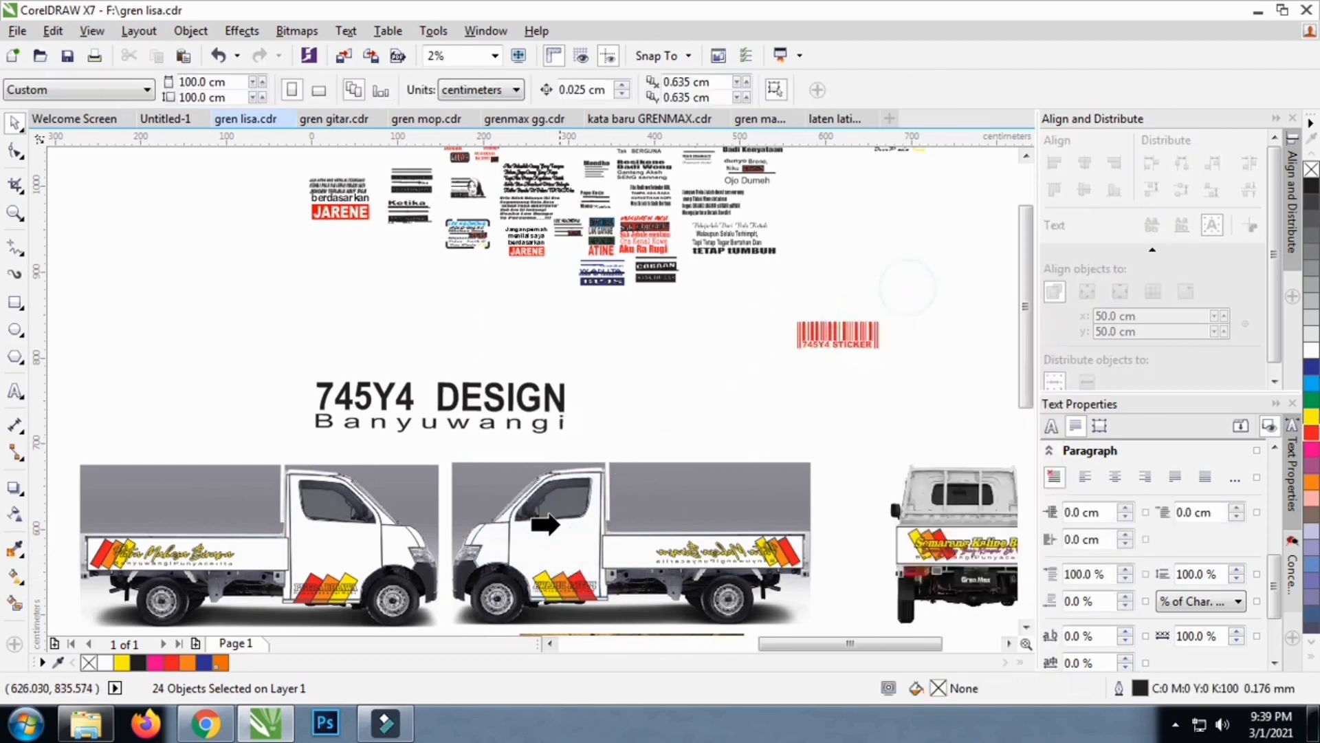
click(540, 530)
scroll(527, 389, down, 2)
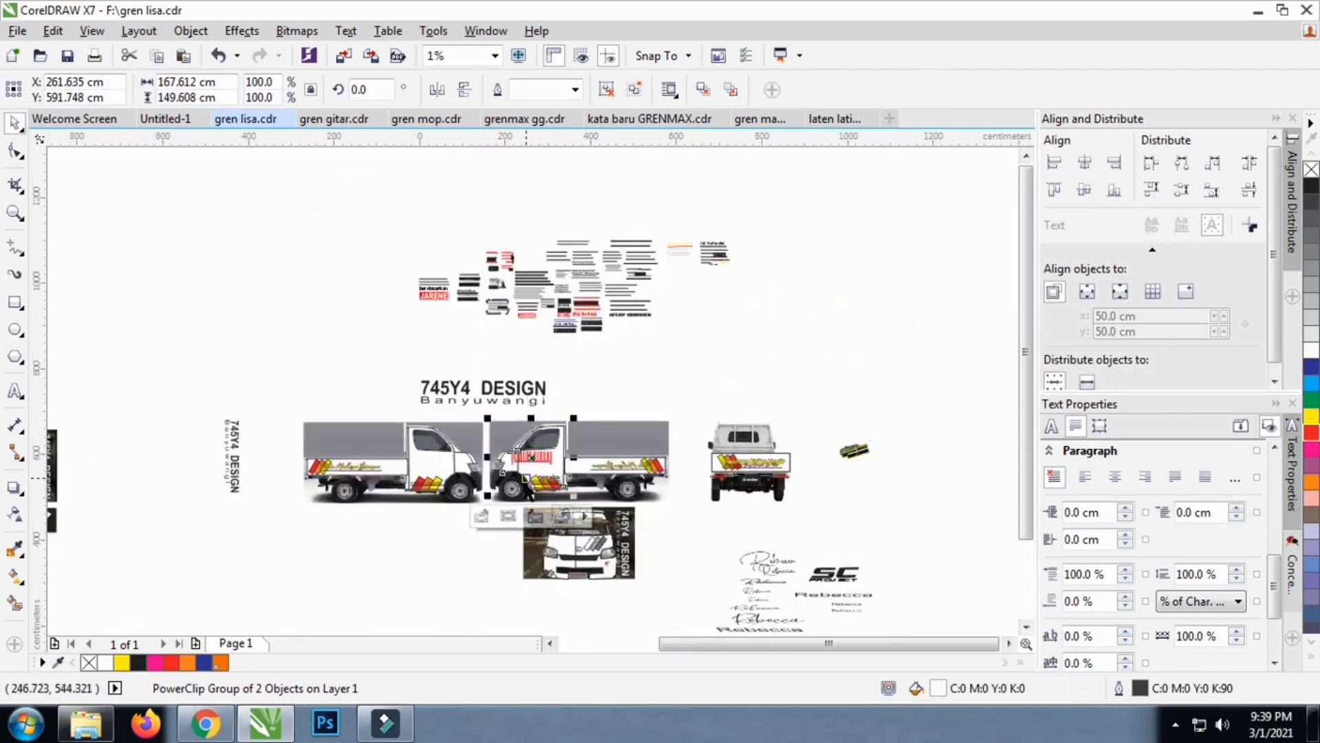
scroll(568, 387, up, 4)
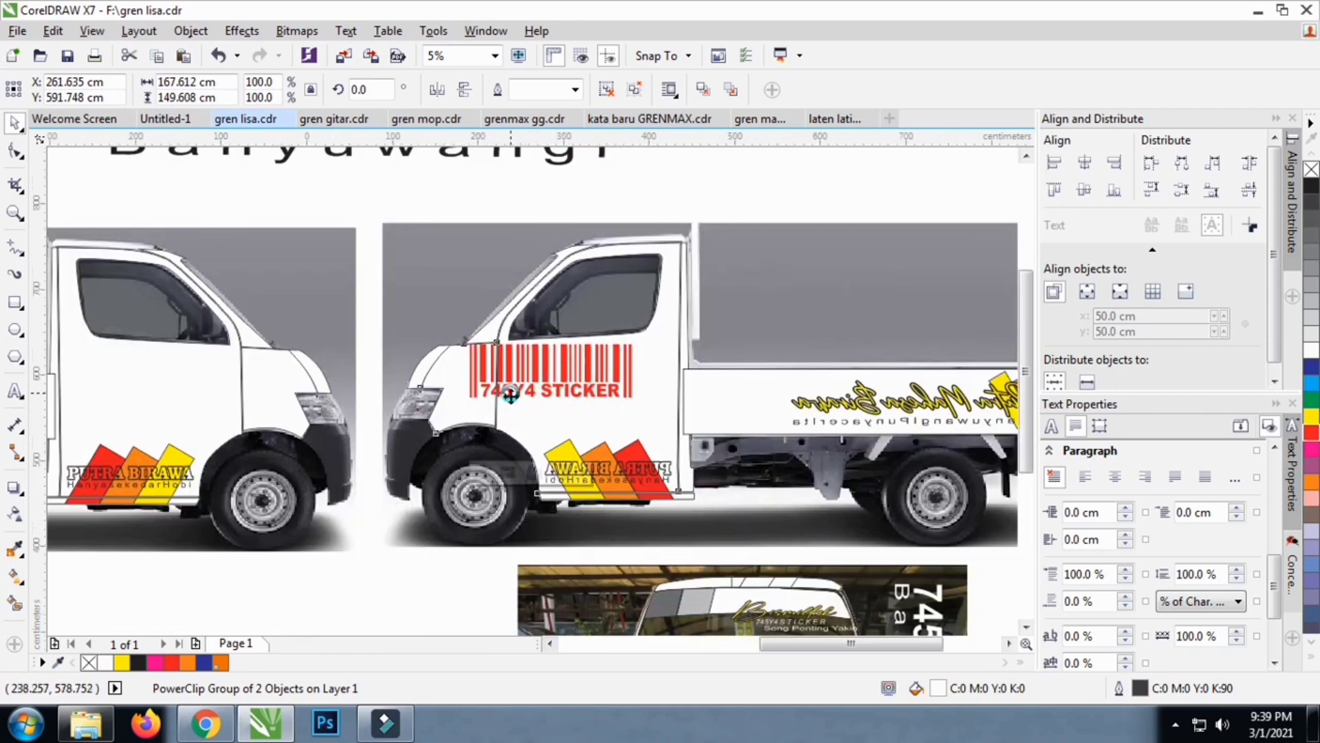
scroll(569, 387, down, 2)
Edit the cab's PowerClip contents to shrink the barcode to about 53.7 by 17.8 cm and position it on the door below the window
click(531, 377)
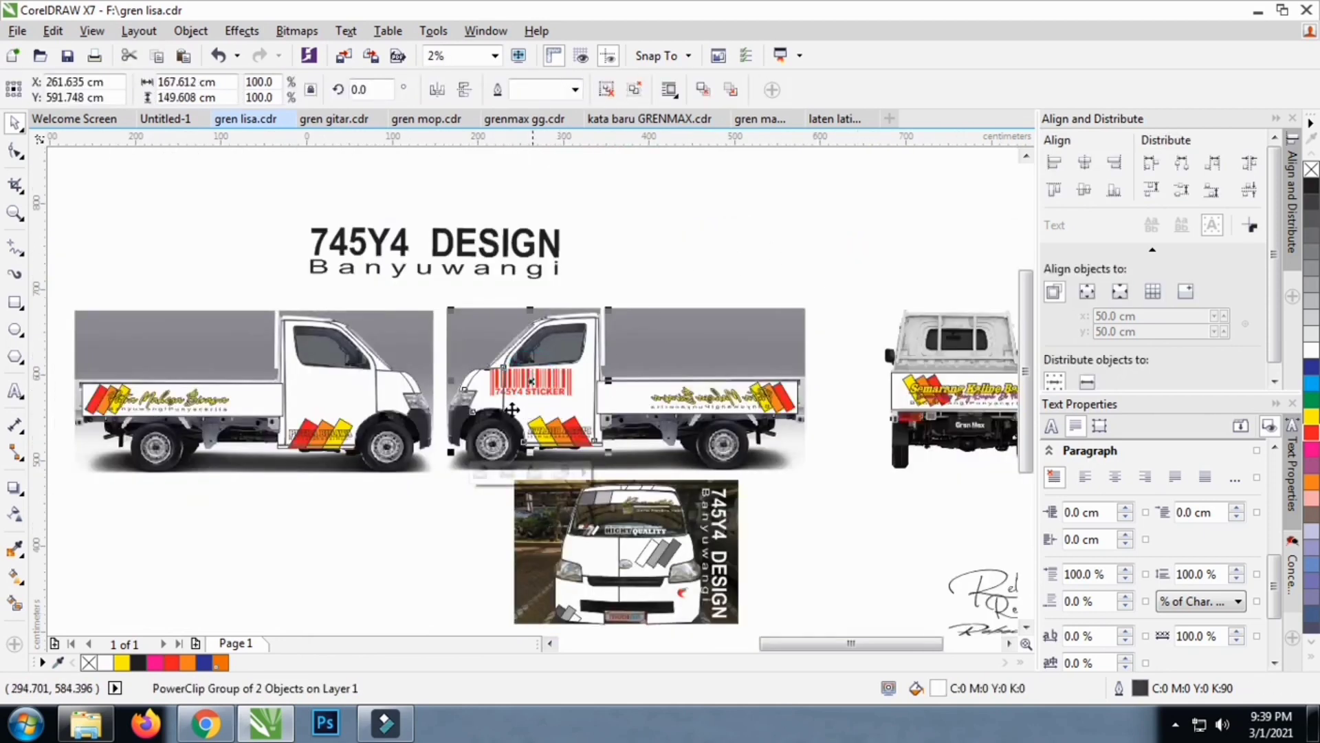
click(480, 474)
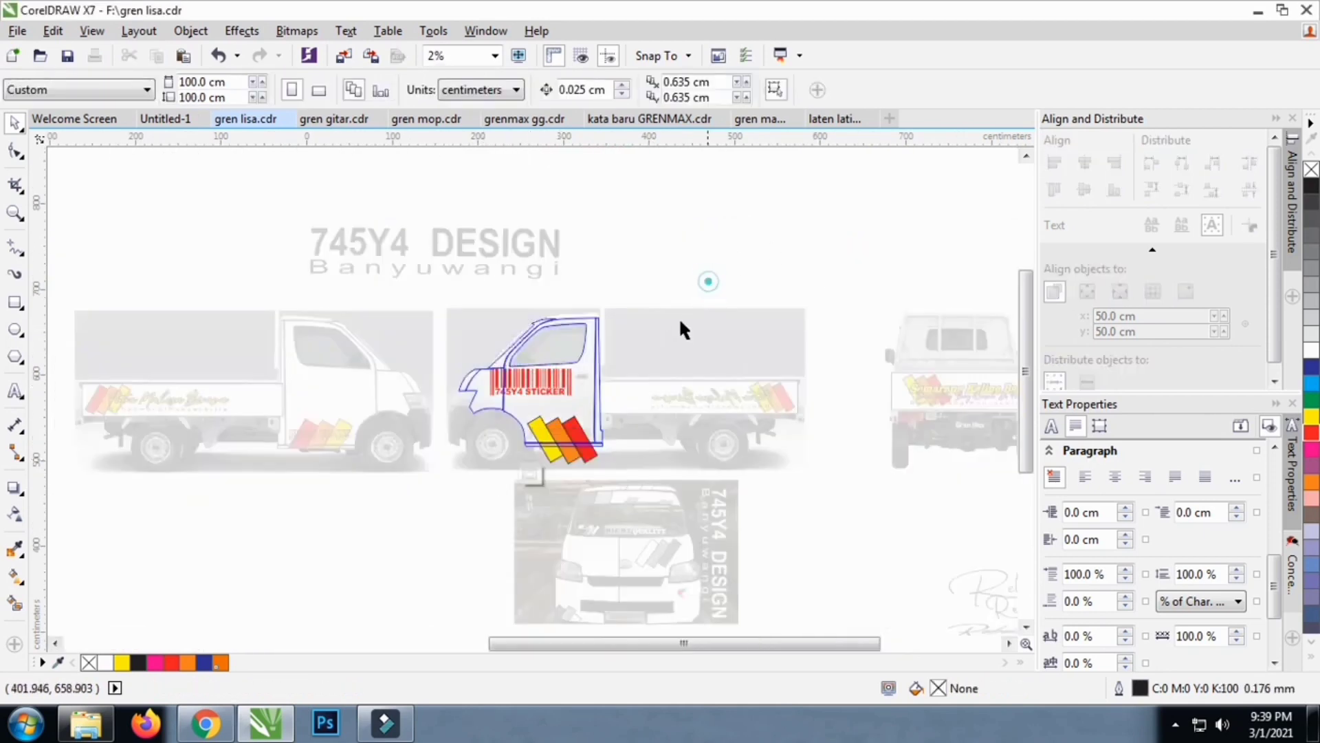
click(540, 383)
scroll(540, 383, up, 2)
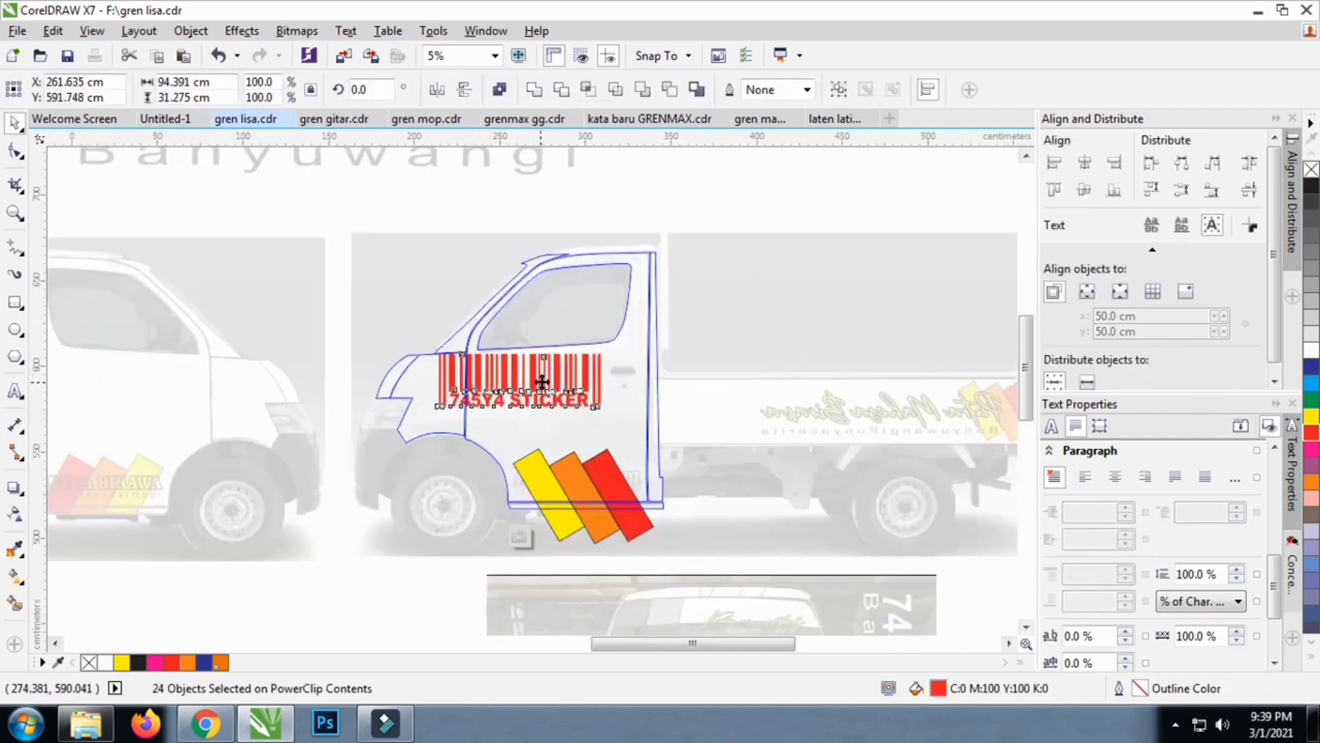
drag(542, 383, 510, 380)
scroll(560, 434, up, 2)
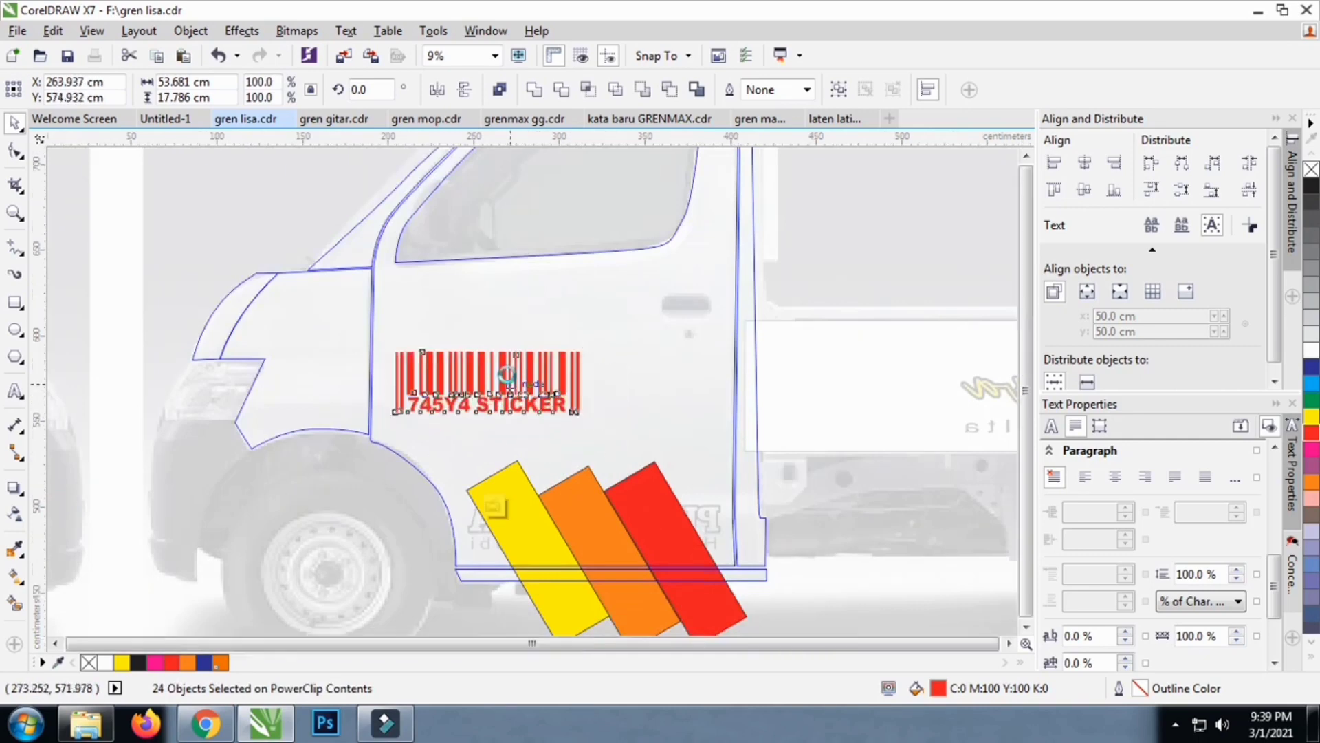
scroll(508, 376, down, 3)
click(499, 502)
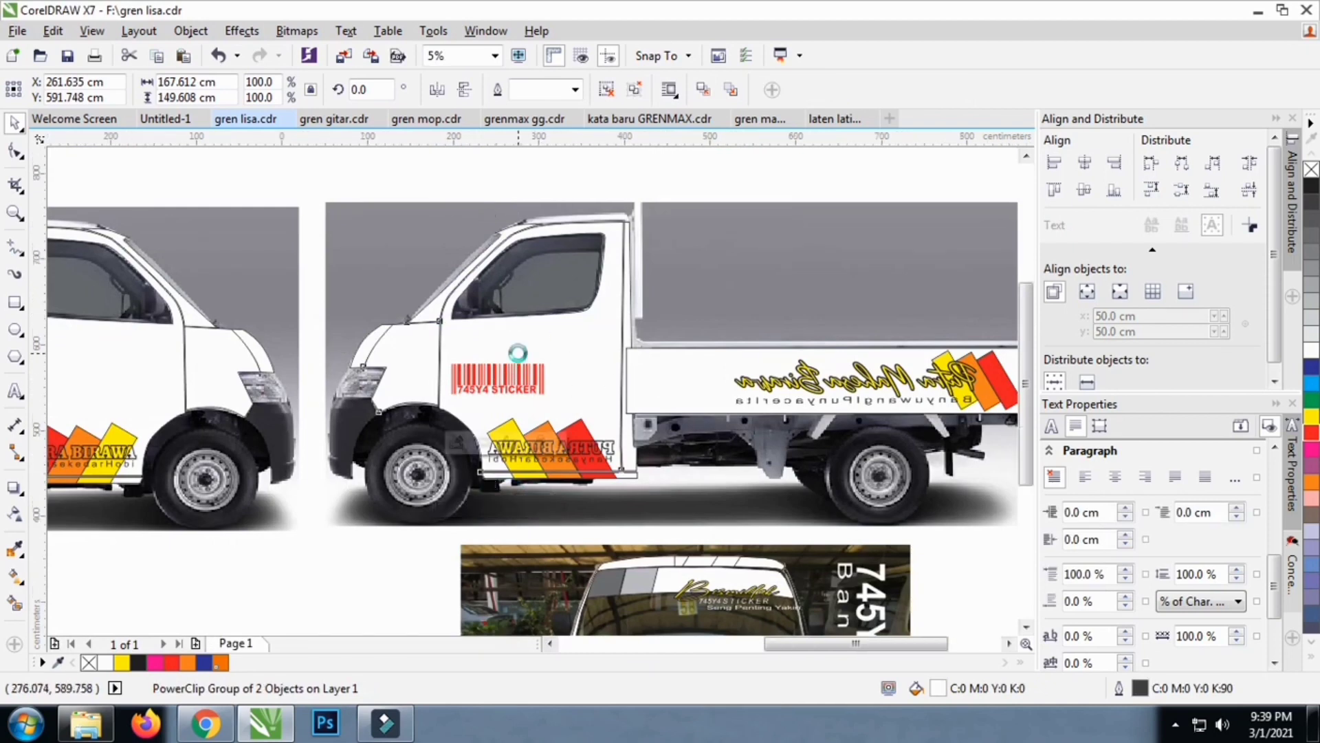
Flip the yellow script lettering and its small text line on the second truck's bed panel horizontally so they read correctly
key(F4)
click(712, 361)
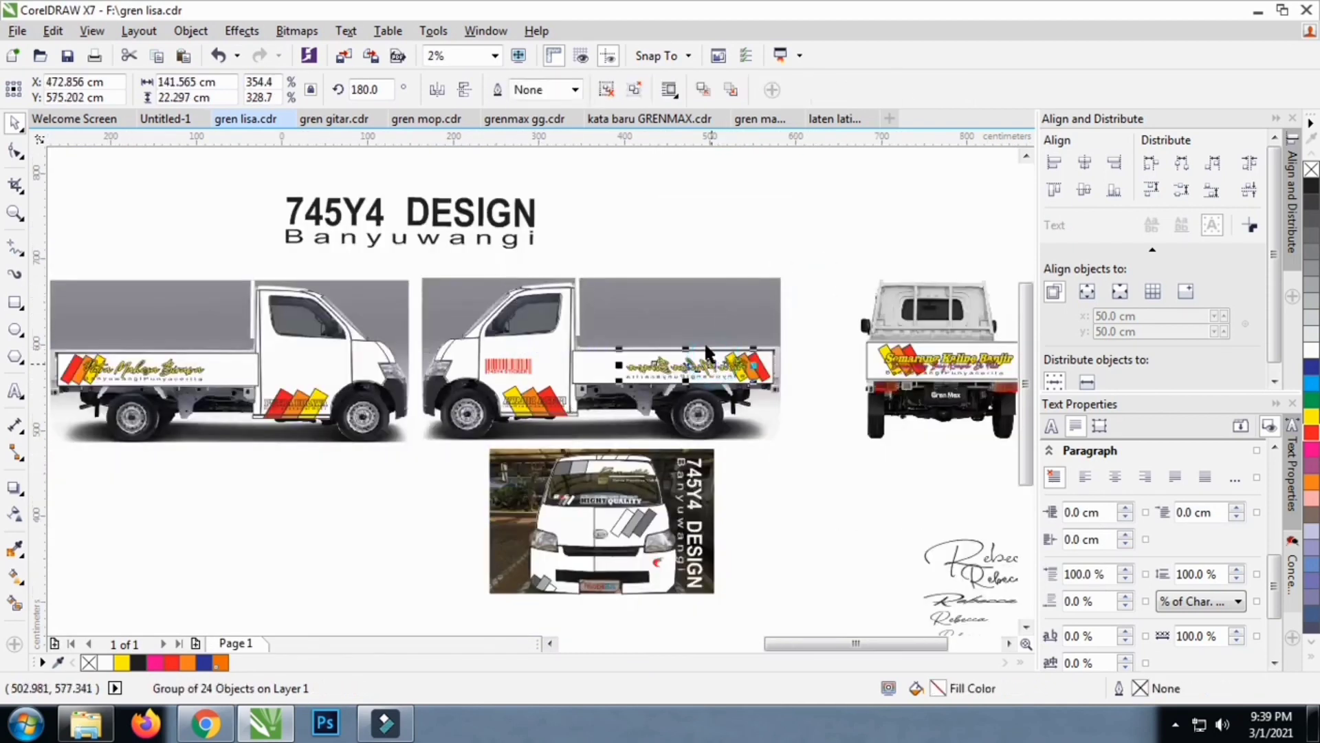
click(820, 392)
scroll(810, 372, up, 1)
scroll(815, 364, up, 2)
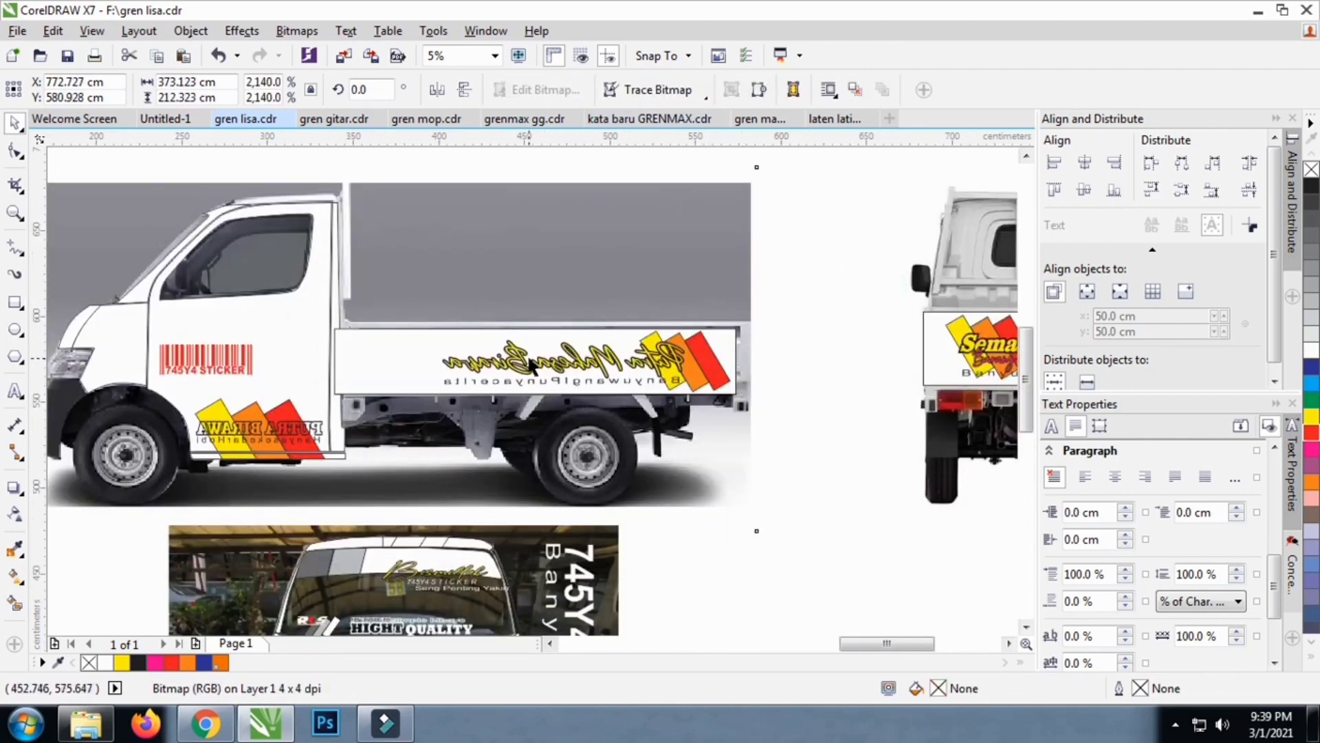
click(554, 372)
scroll(557, 373, up, 2)
shift+click(581, 426)
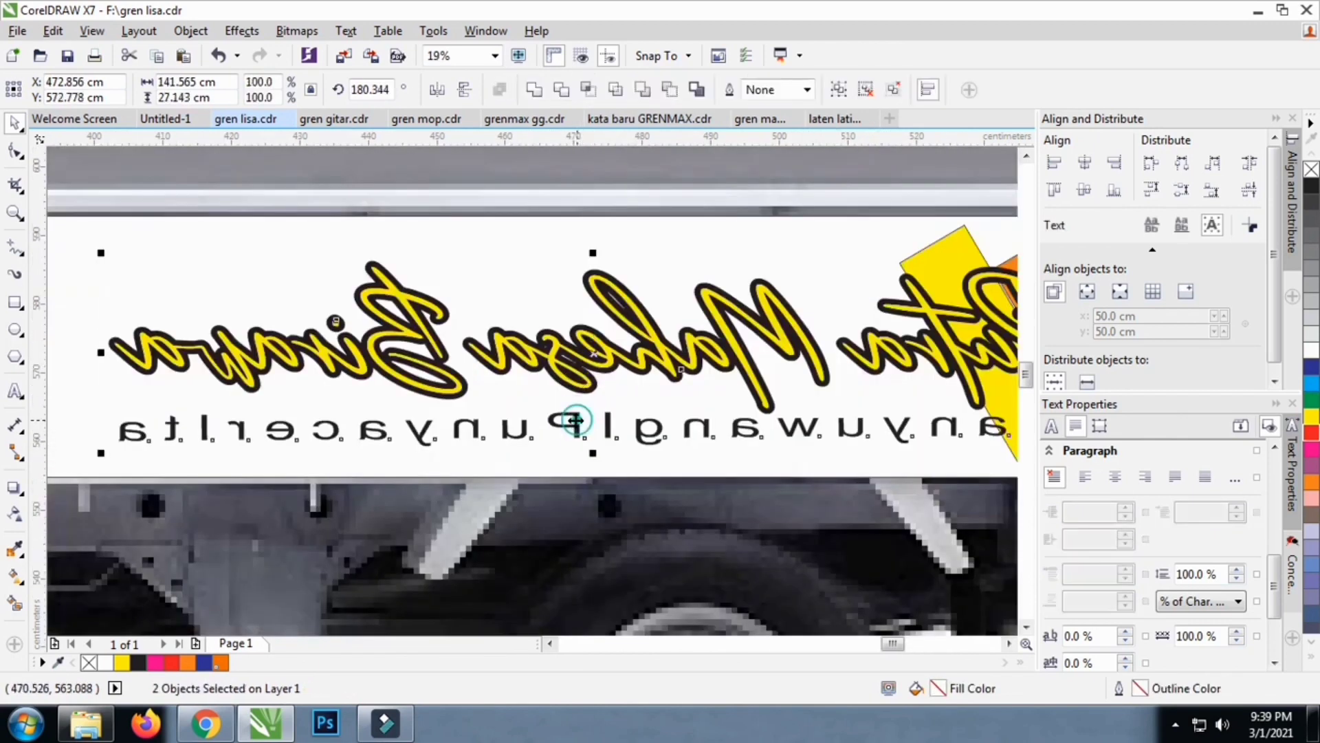
click(437, 90)
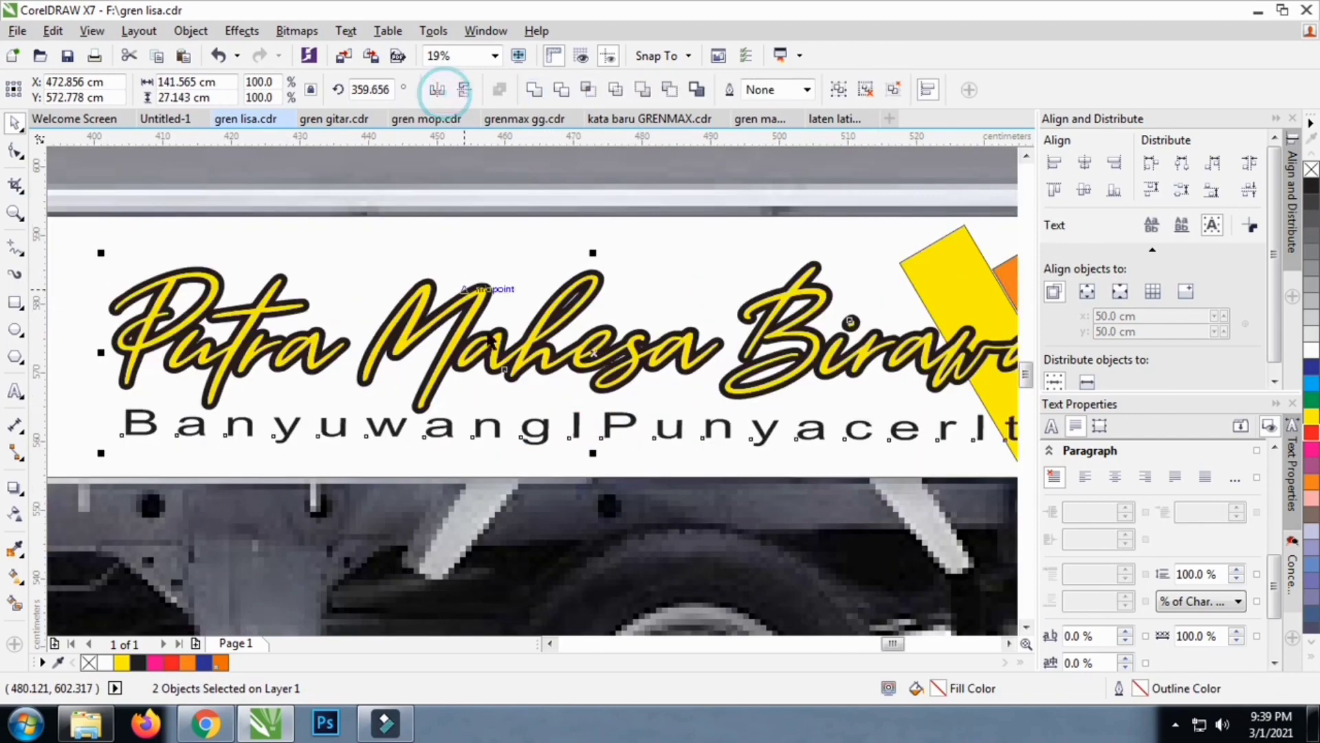
Examine the second truck's cab barcode and bed lettering alongside the other vehicle views
scroll(567, 368, down, 2)
click(287, 362)
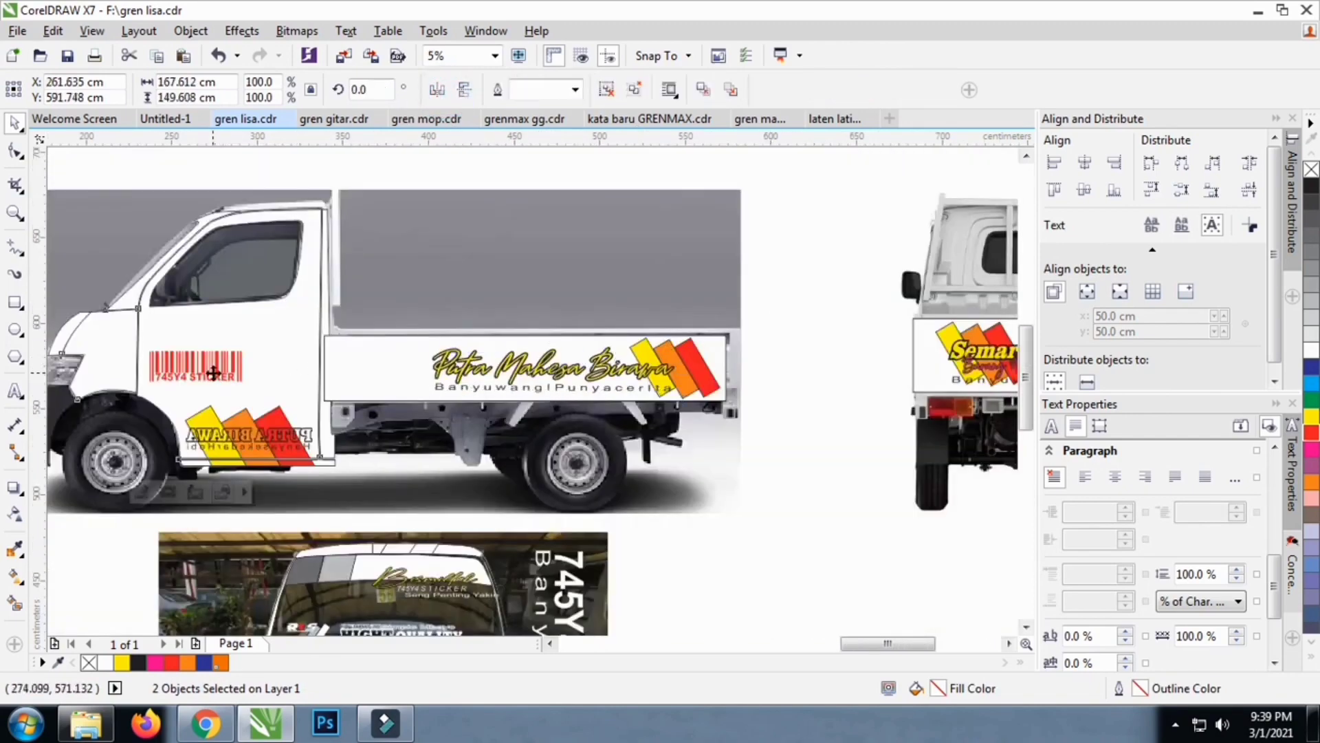
click(794, 560)
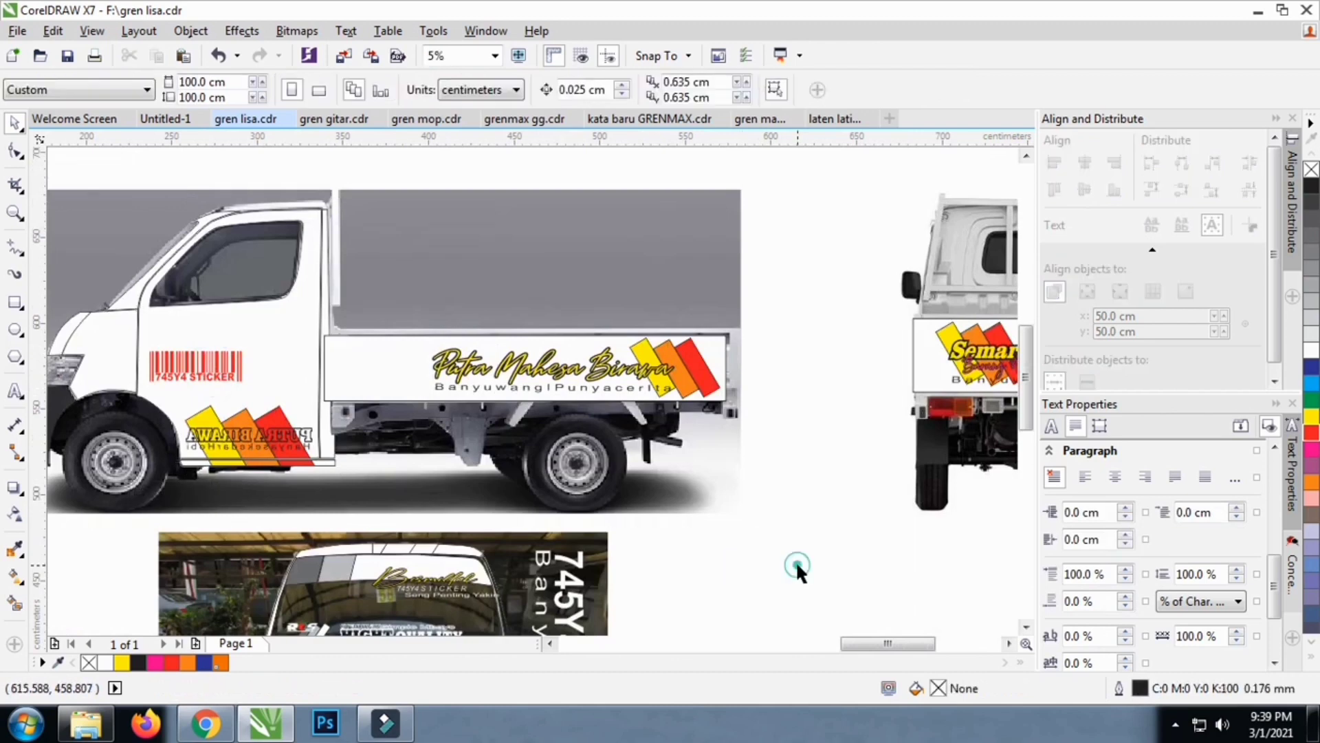
click(198, 368)
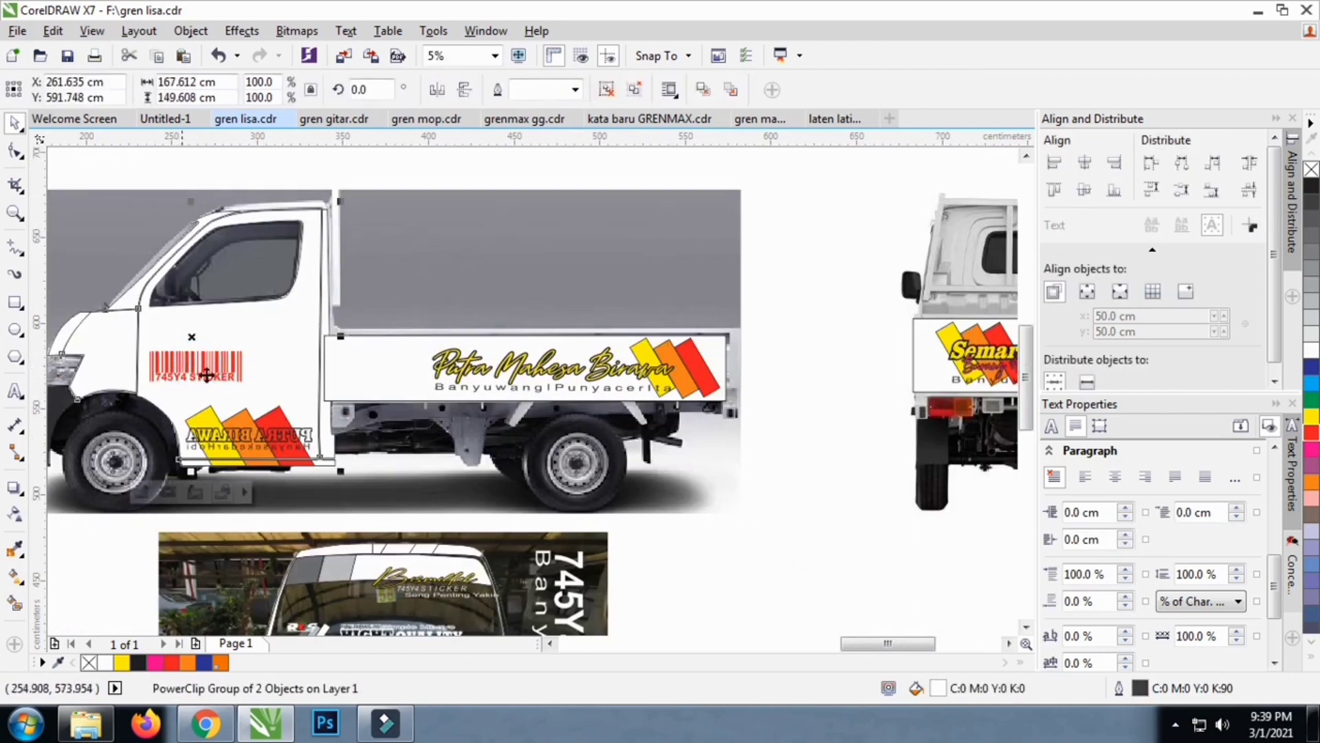
click(785, 376)
scroll(805, 540, down, 2)
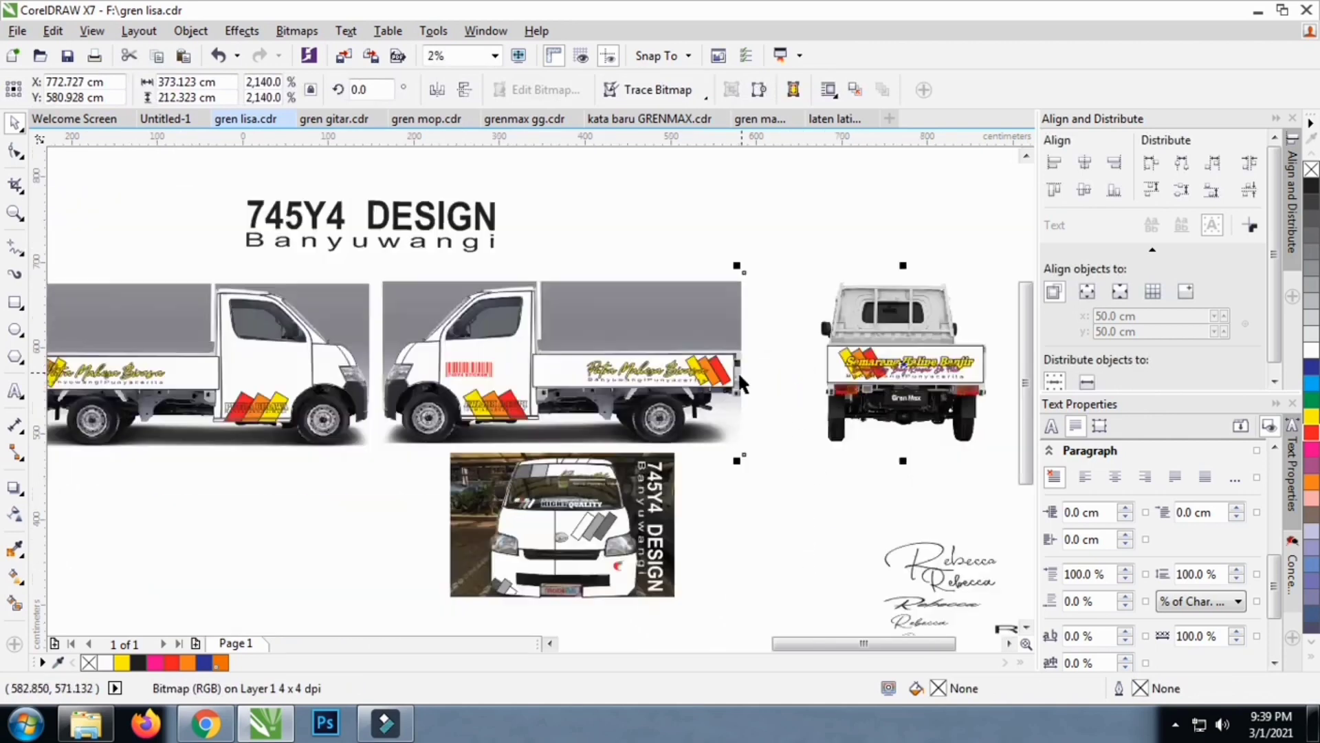
click(795, 471)
scroll(537, 234, up, 2)
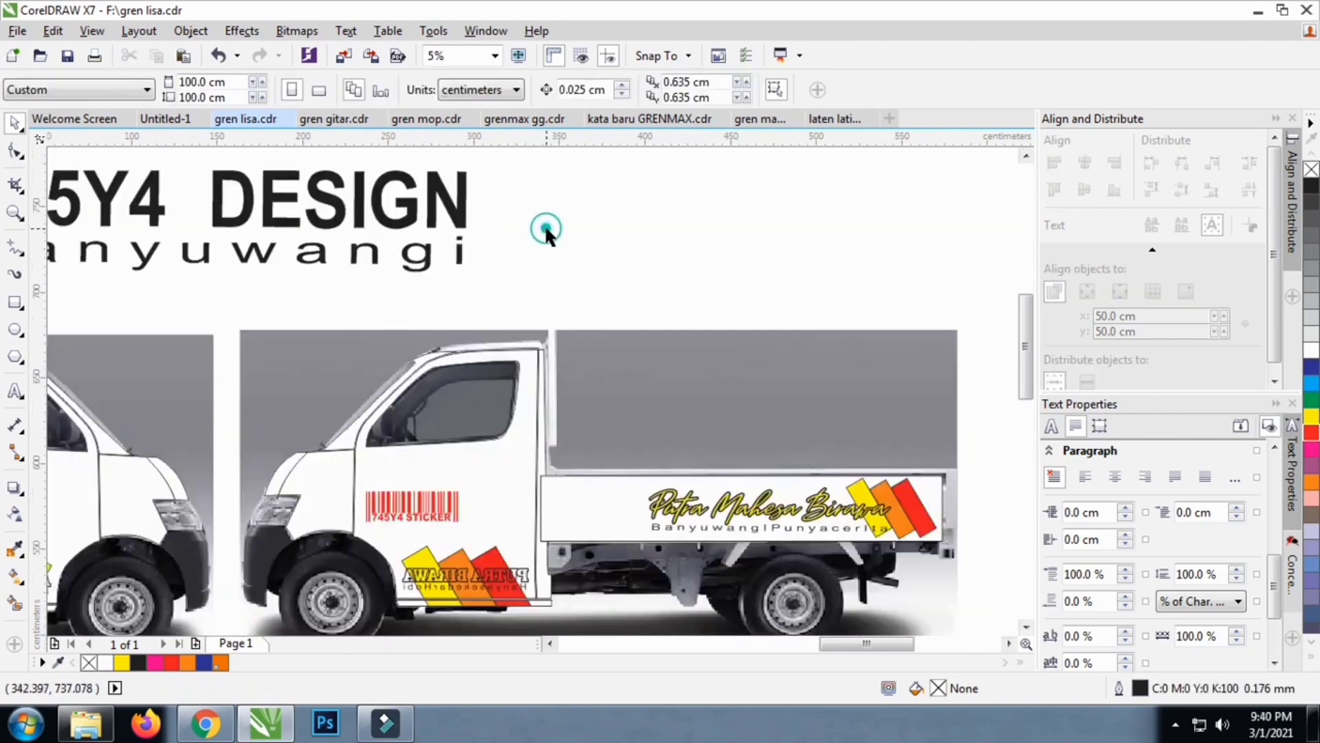
click(409, 512)
click(358, 326)
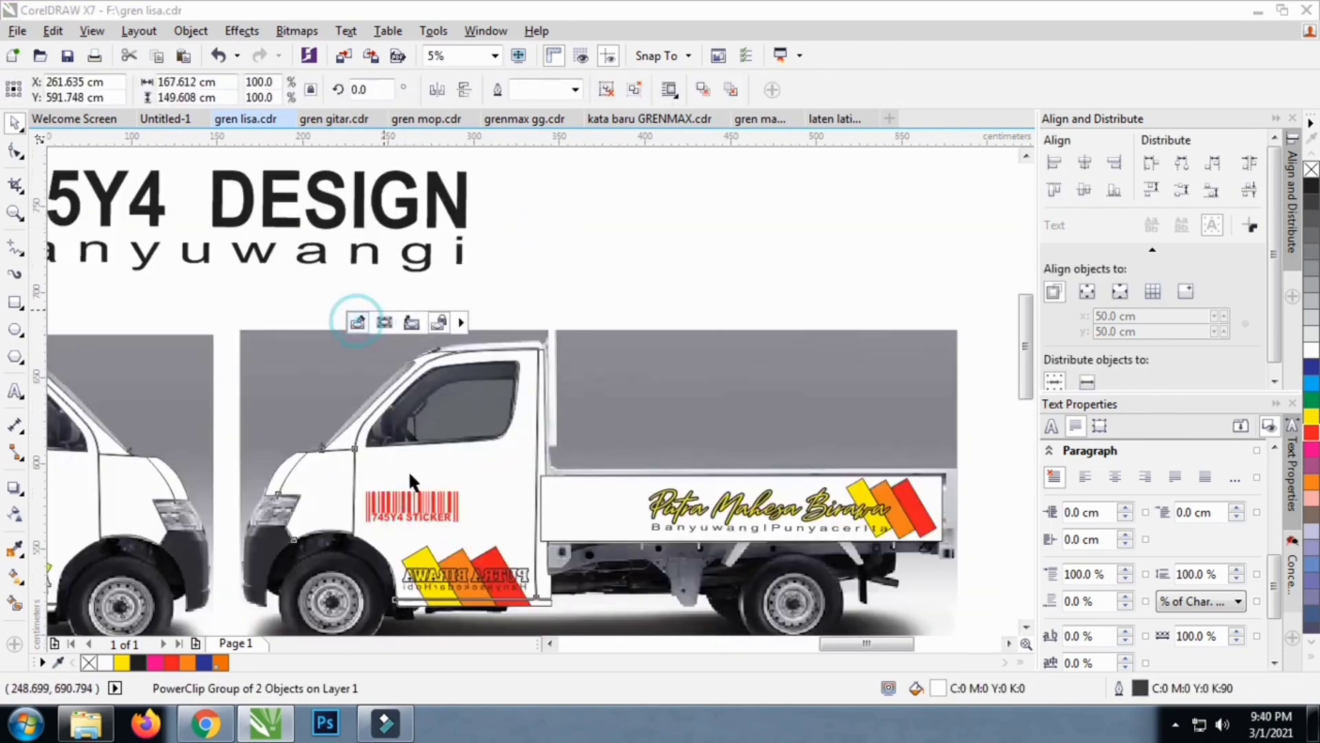
drag(459, 493, 305, 551)
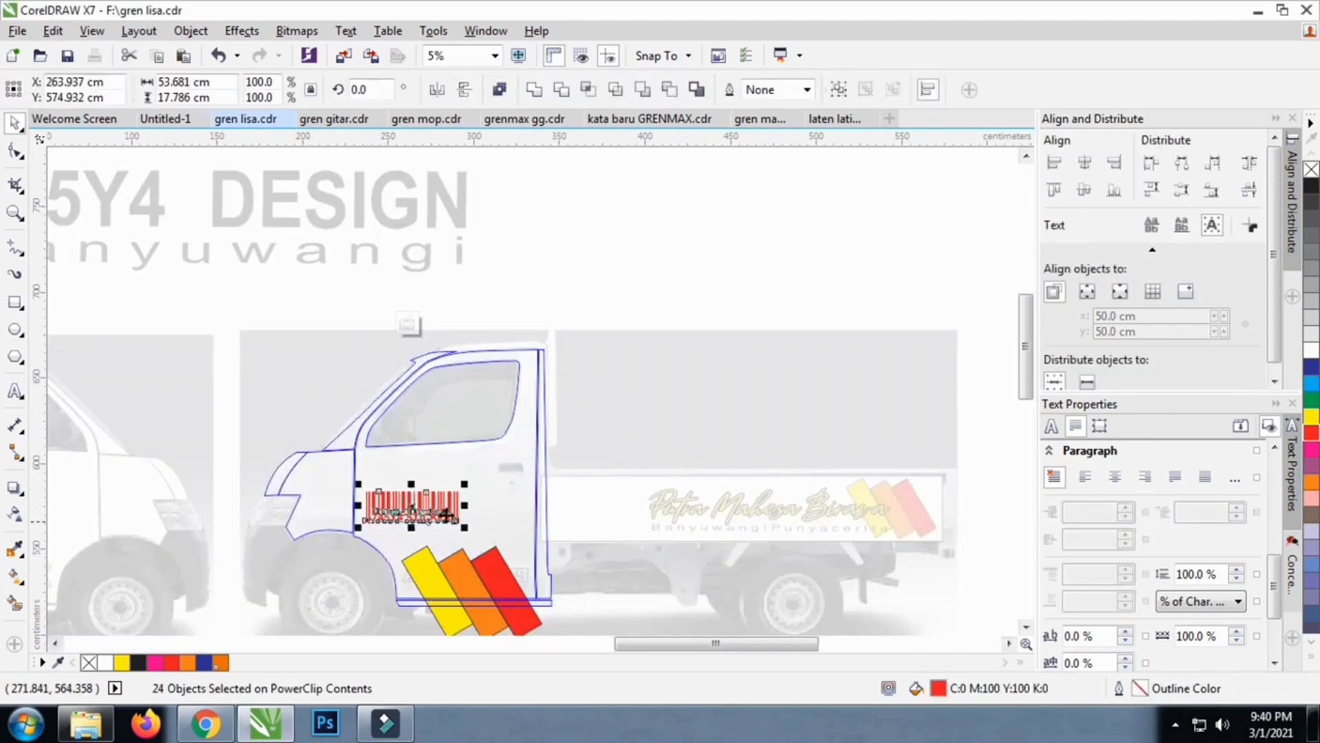
drag(433, 520, 522, 394)
key(ctrl+z)
click(357, 322)
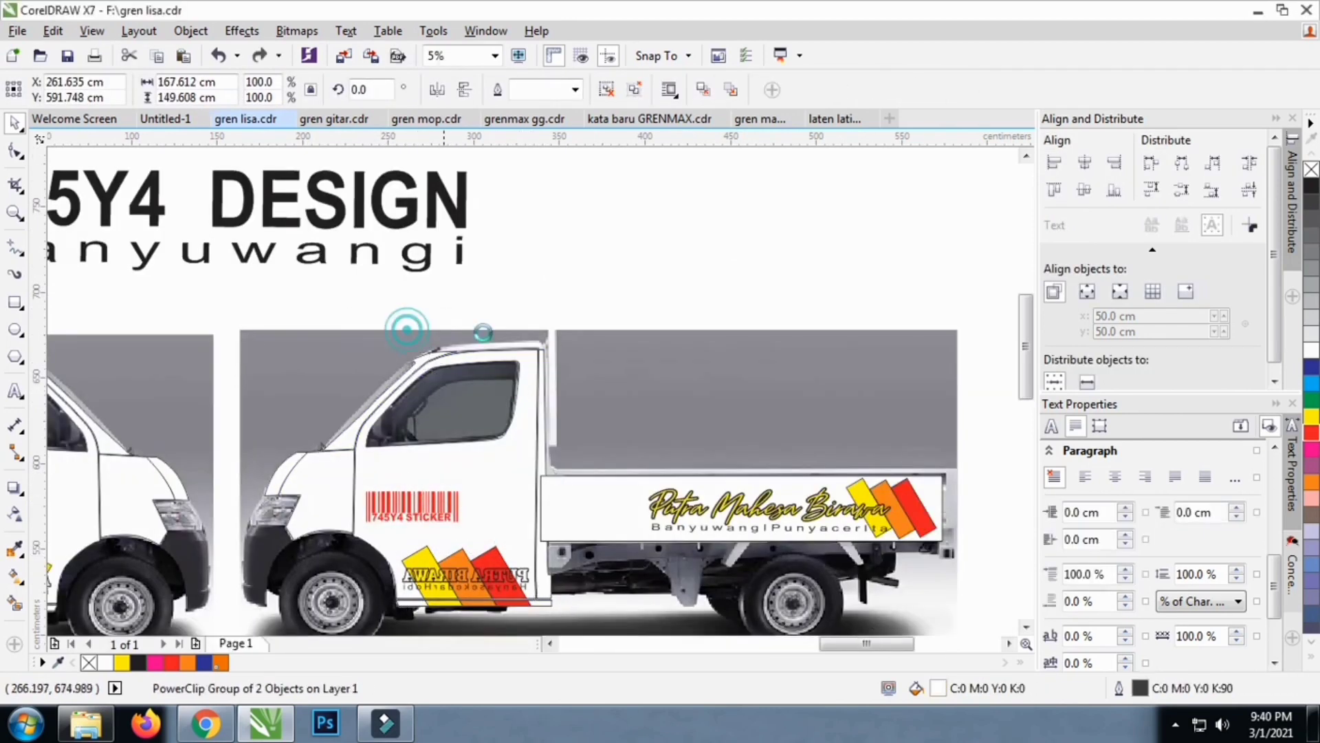
Extract the contents of the second truck's cab PowerClip and place a copy of the barcode on the bed side panel
click(412, 322)
click(654, 198)
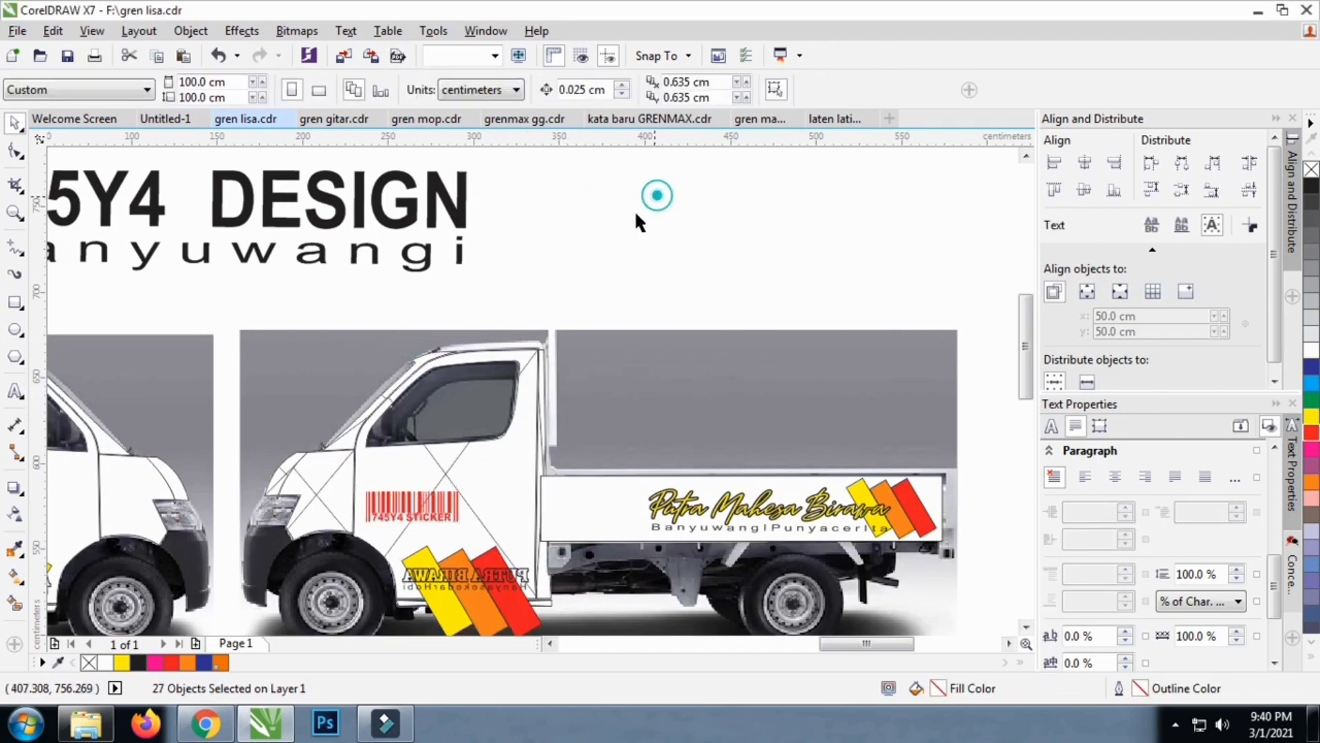
click(395, 492)
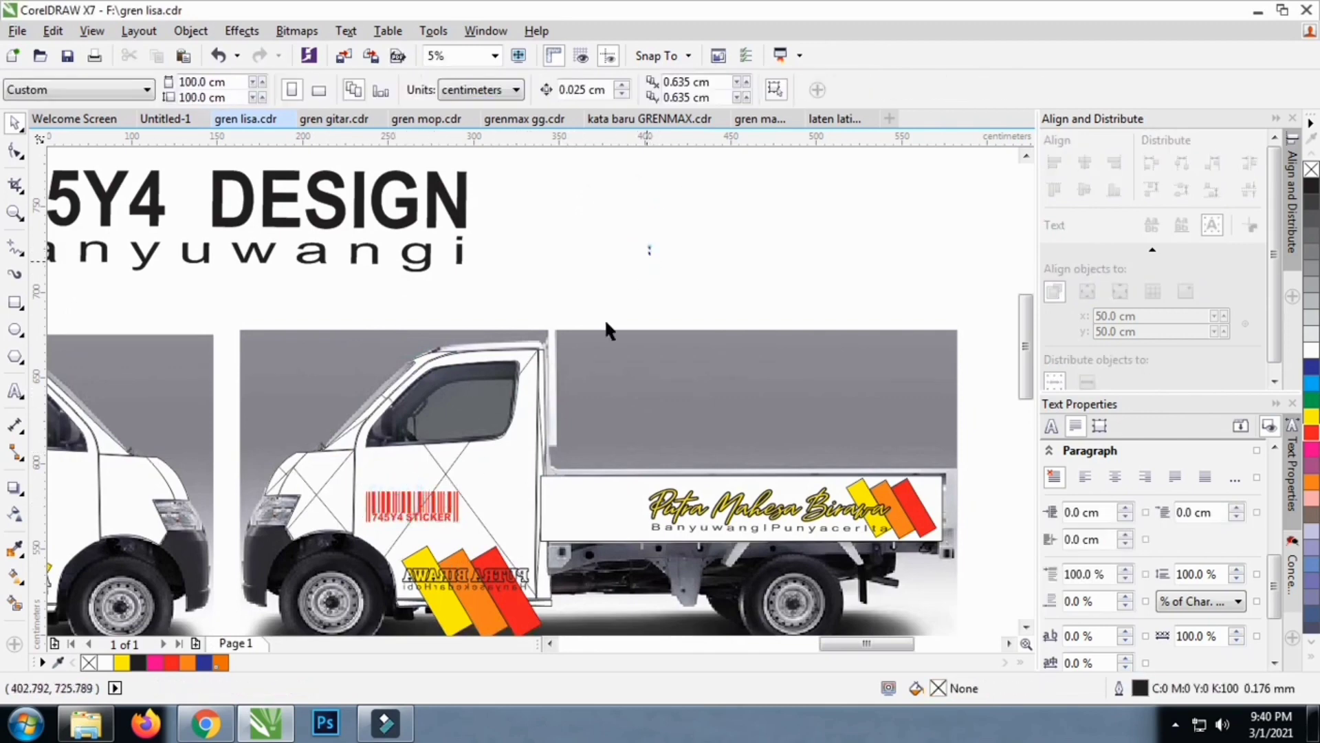
drag(652, 245, 590, 499)
Delete the "745Y4 STICKER" text beneath the barcode on the second truck's cab door
click(422, 513)
scroll(422, 513, up, 2)
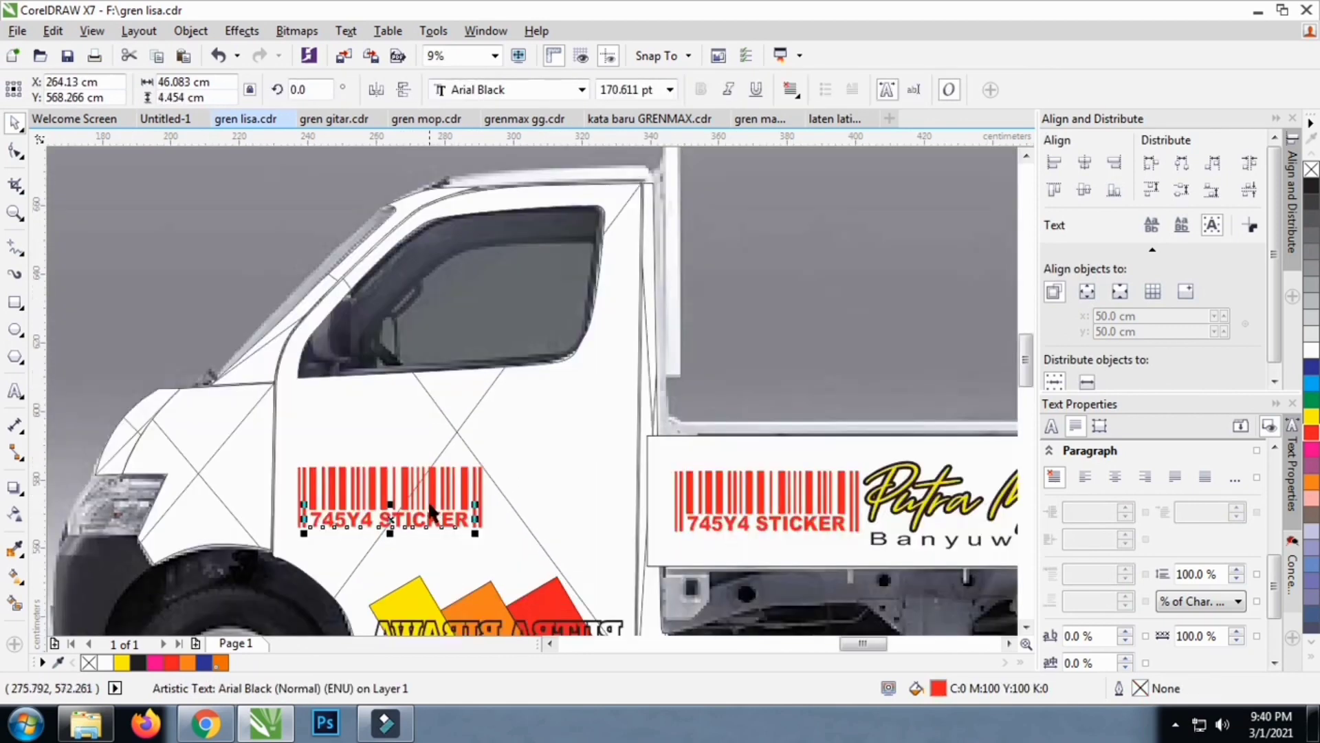
key(Delete)
click(472, 495)
click(768, 321)
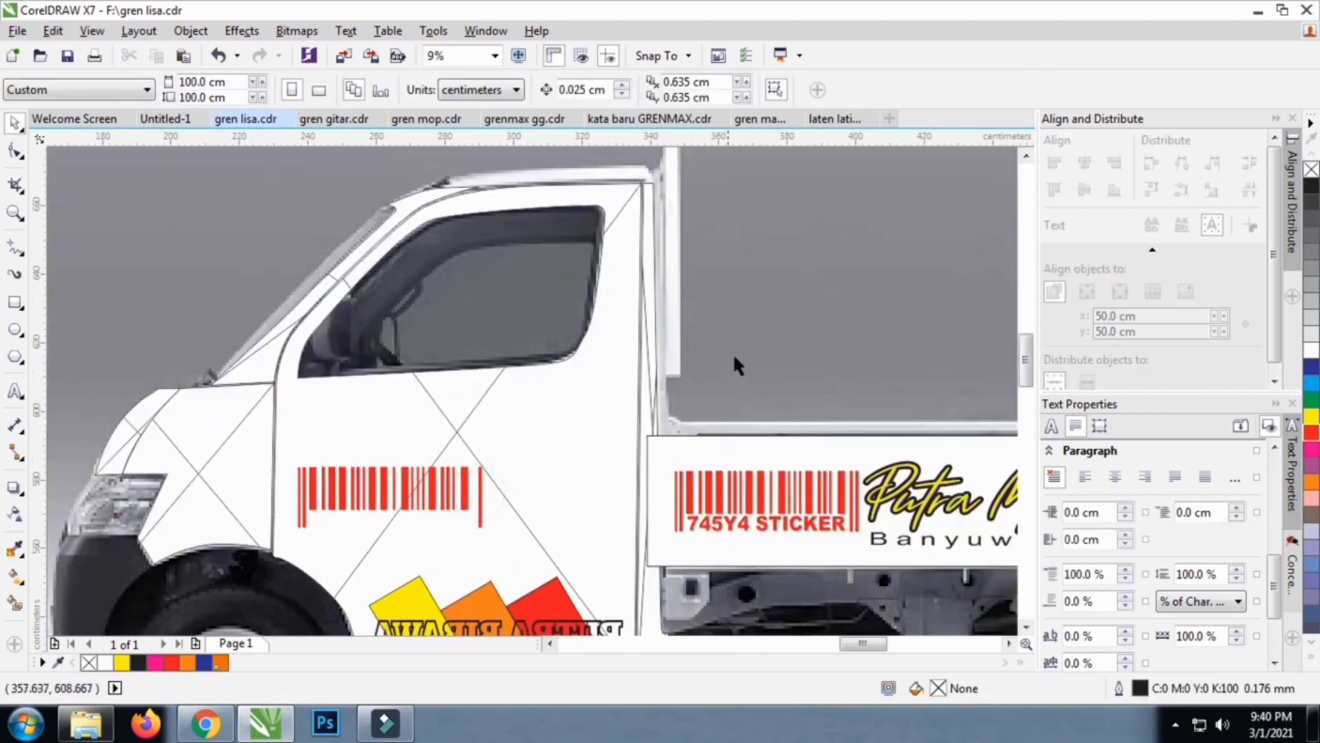
Try to delete the red barcode bars left on the second truck's cab door, and undo the deletion
scroll(380, 386, down, 2)
drag(560, 221, 325, 465)
key(Delete)
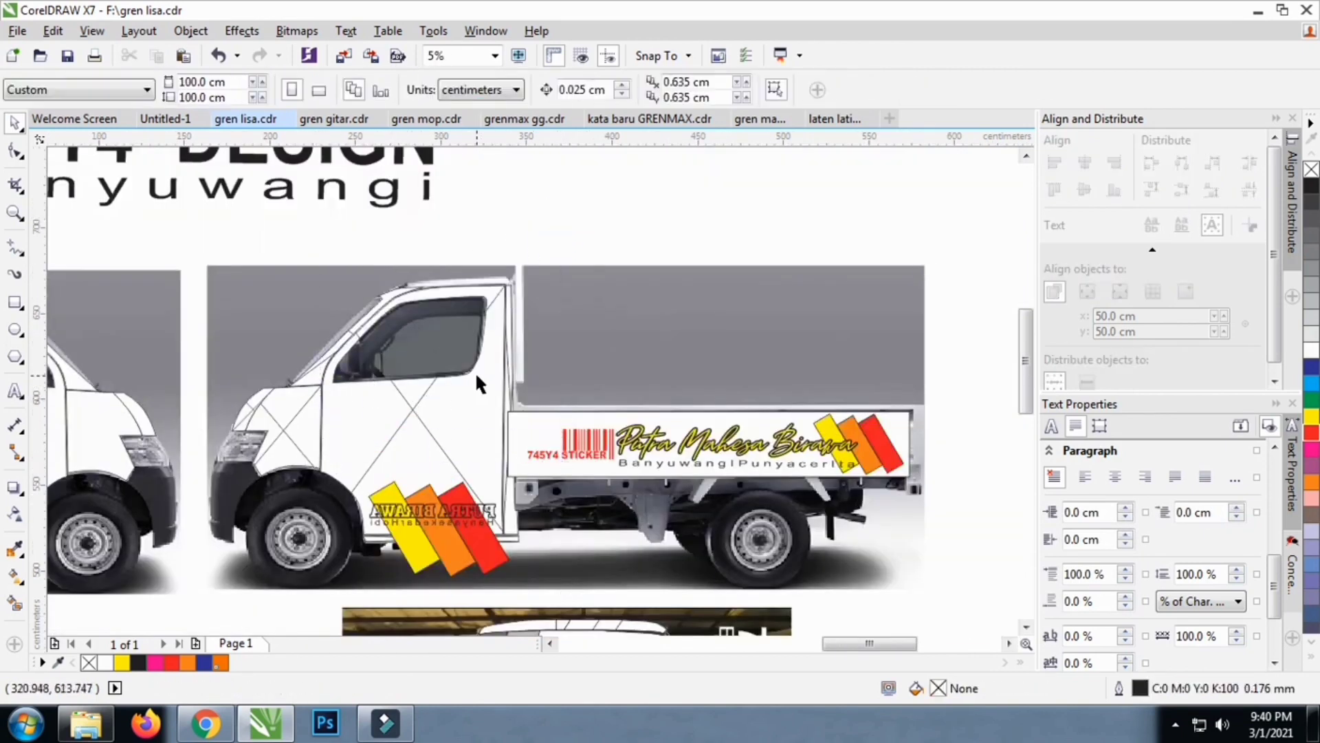
key(ctrl+z)
click(655, 205)
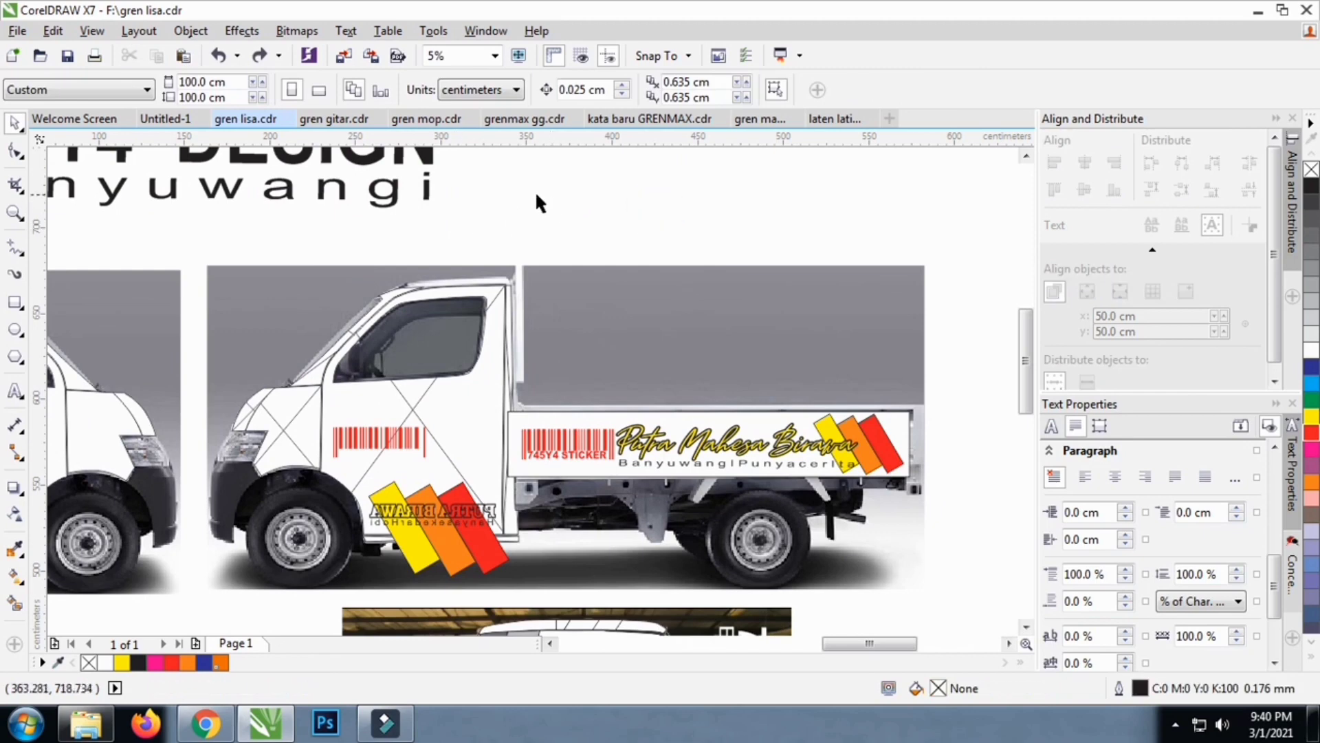
Delete only the remaining red barcode bars on the second truck's cab door, leaving the bed barcode in place
drag(537, 195, 364, 380)
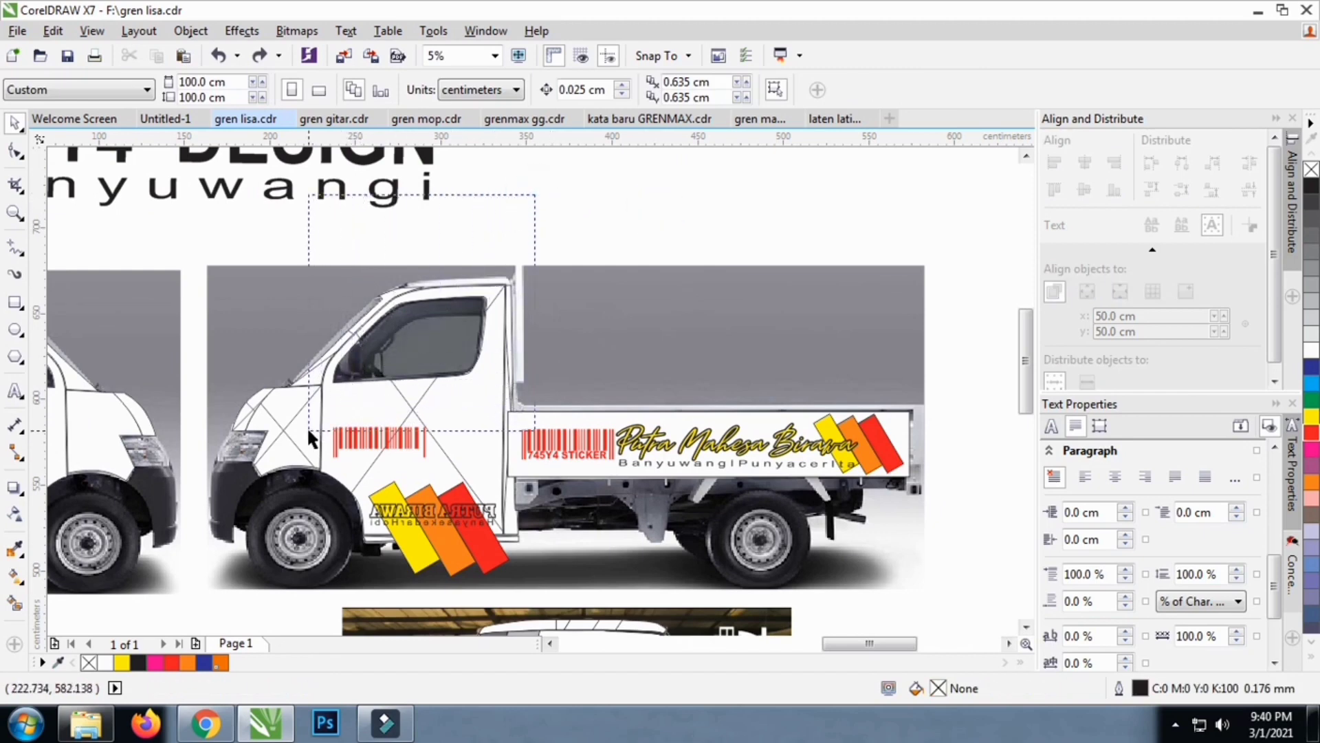
drag(307, 426, 302, 460)
click(619, 191)
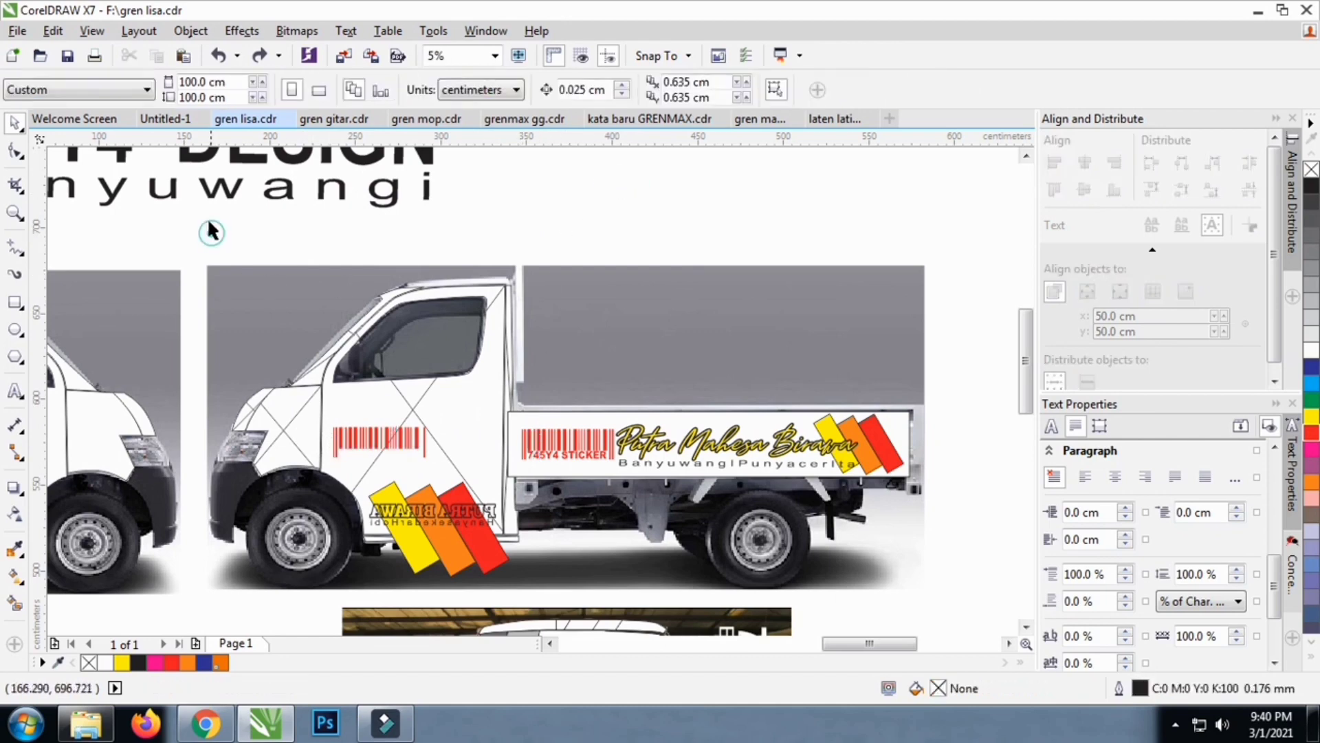
drag(205, 218, 445, 424)
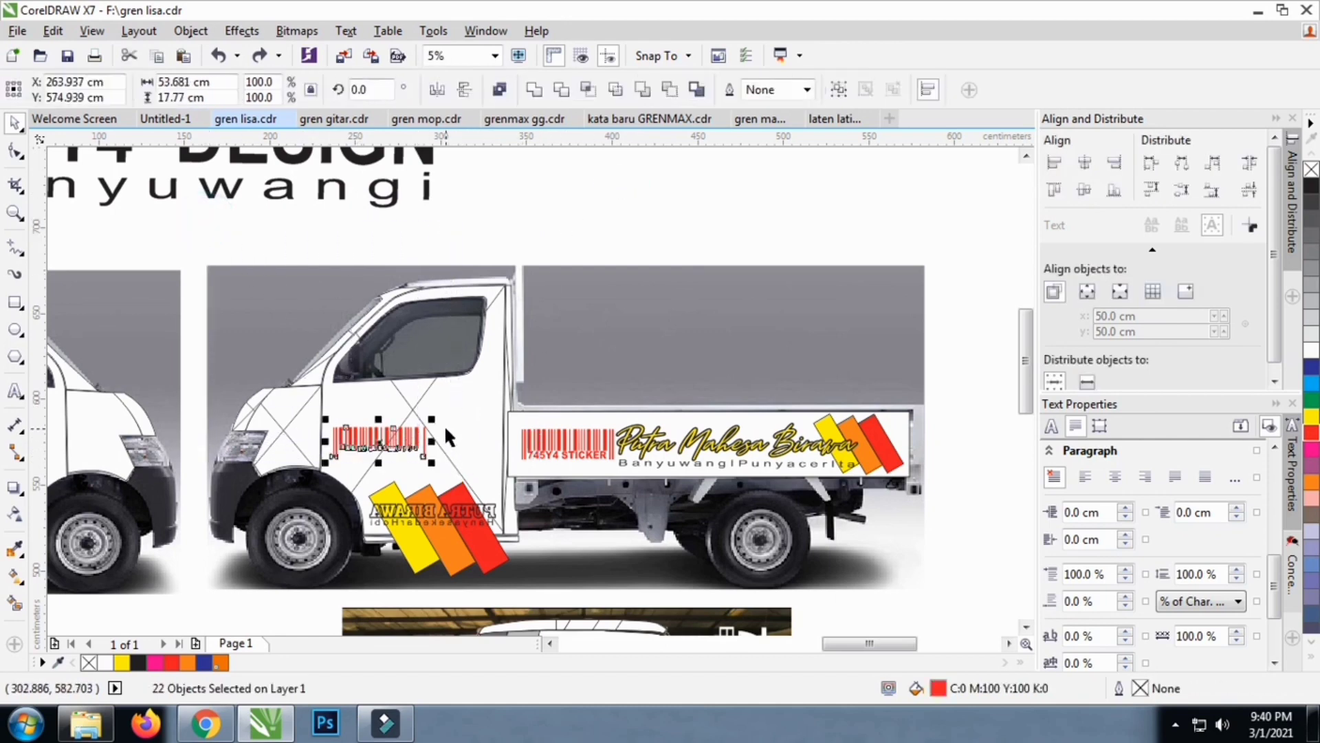
click(535, 219)
Recolor the barcode and its "745Y4 STICKER" text on the second truck's bed panel solid black
drag(606, 365, 621, 474)
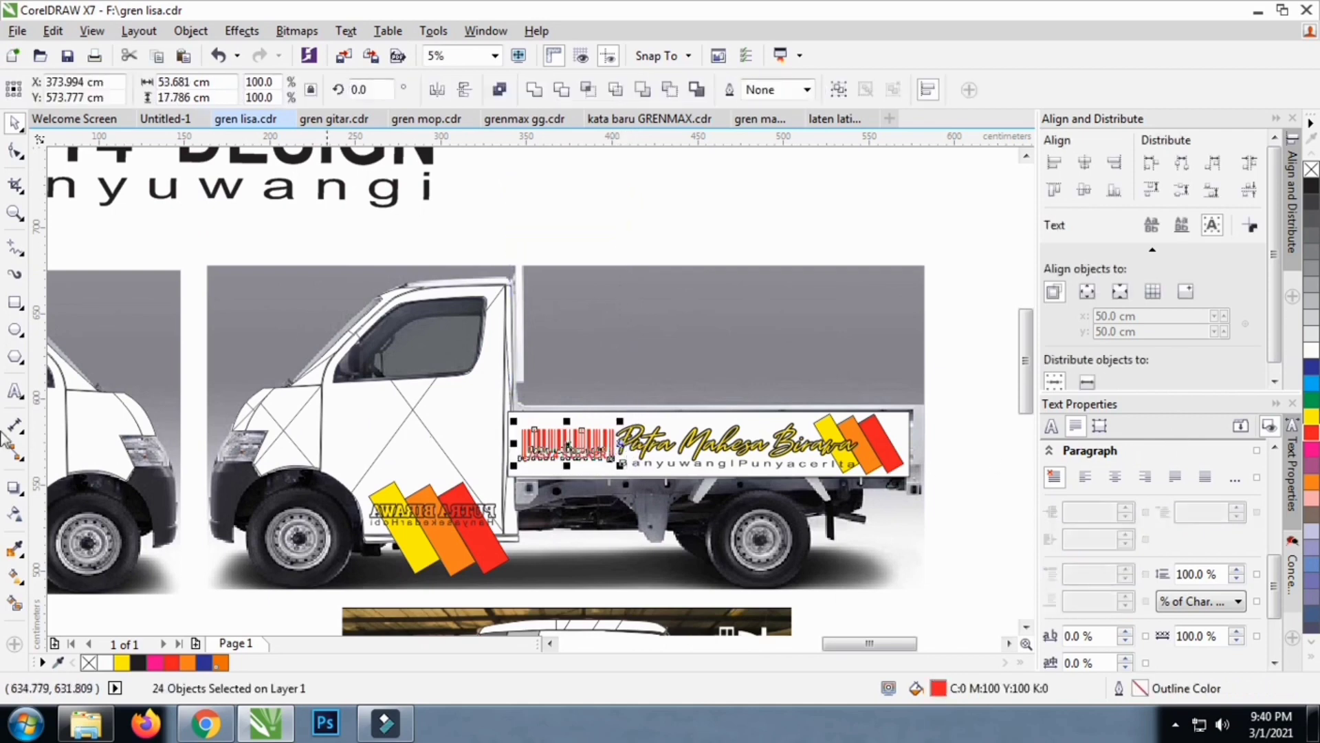
click(1312, 187)
scroll(596, 443, up, 2)
scroll(622, 334, down, 3)
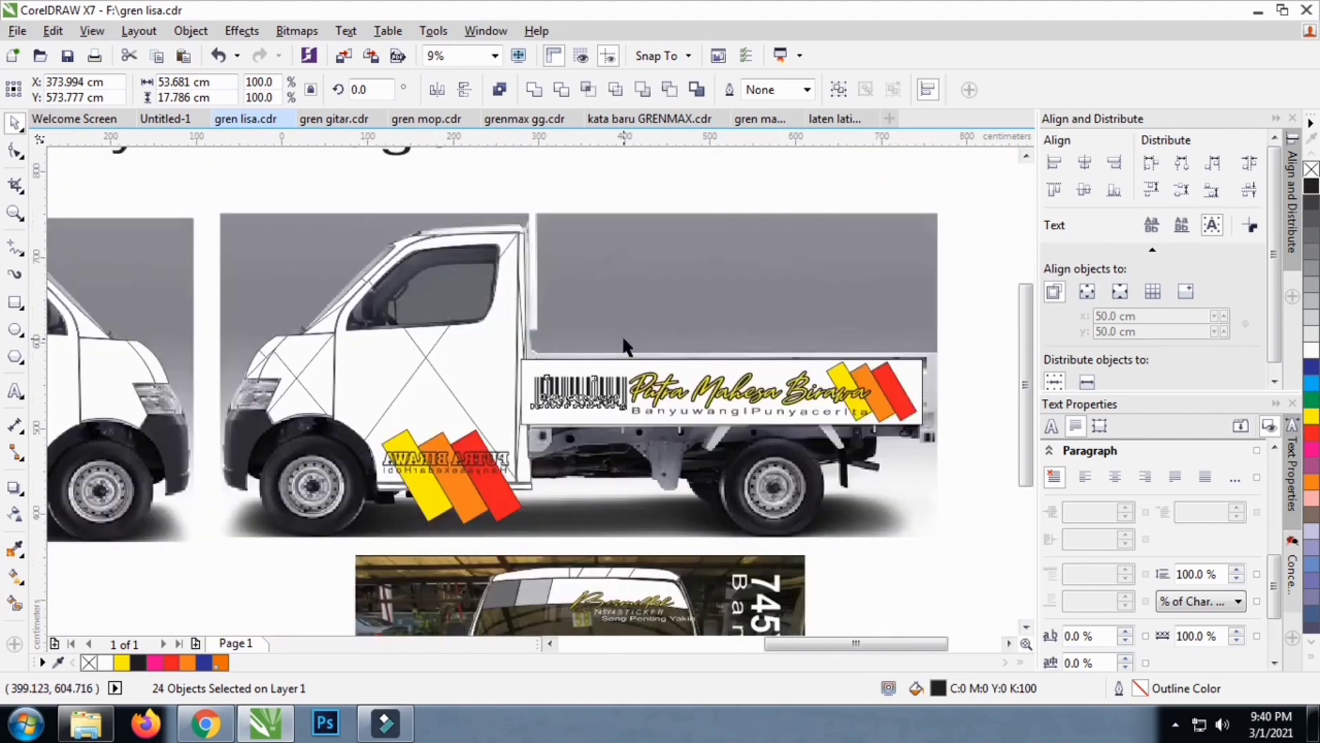
click(796, 231)
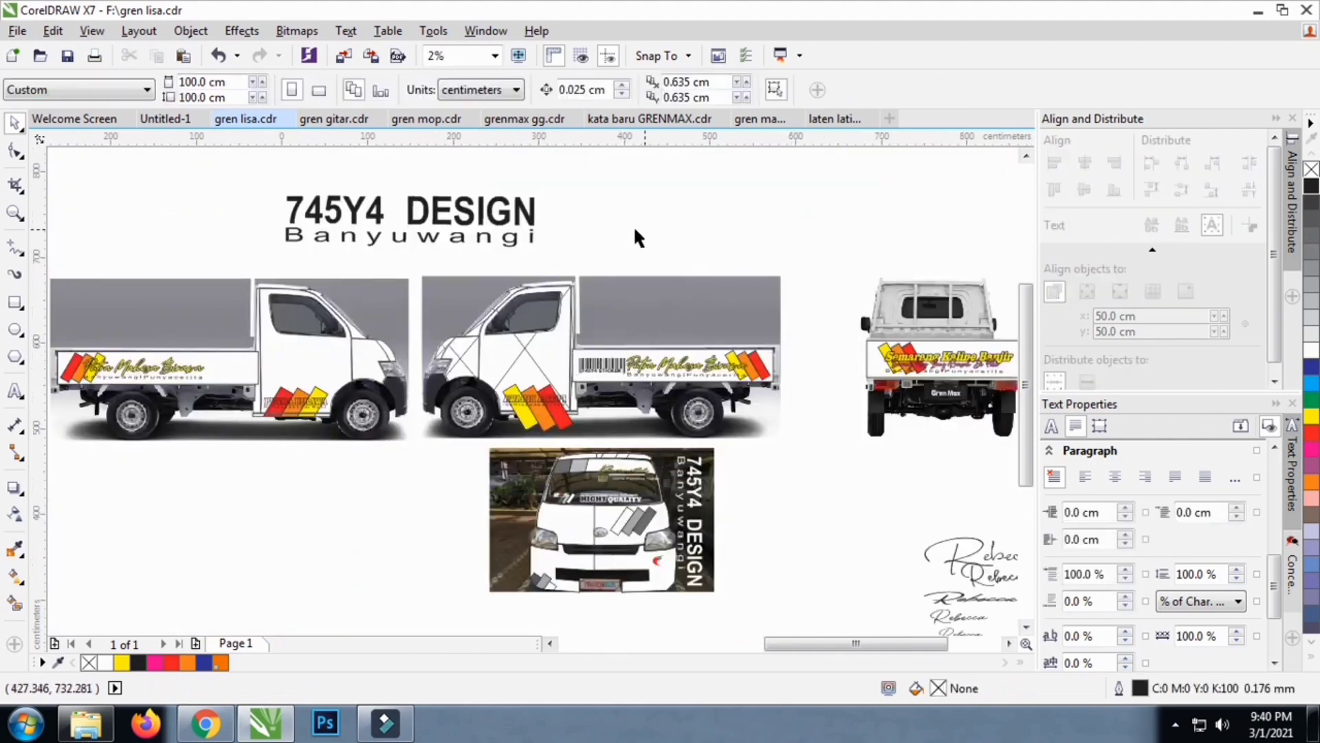
Place the yellow stripe on the second truck's lower door inside the cab's PowerClip
click(657, 196)
click(637, 245)
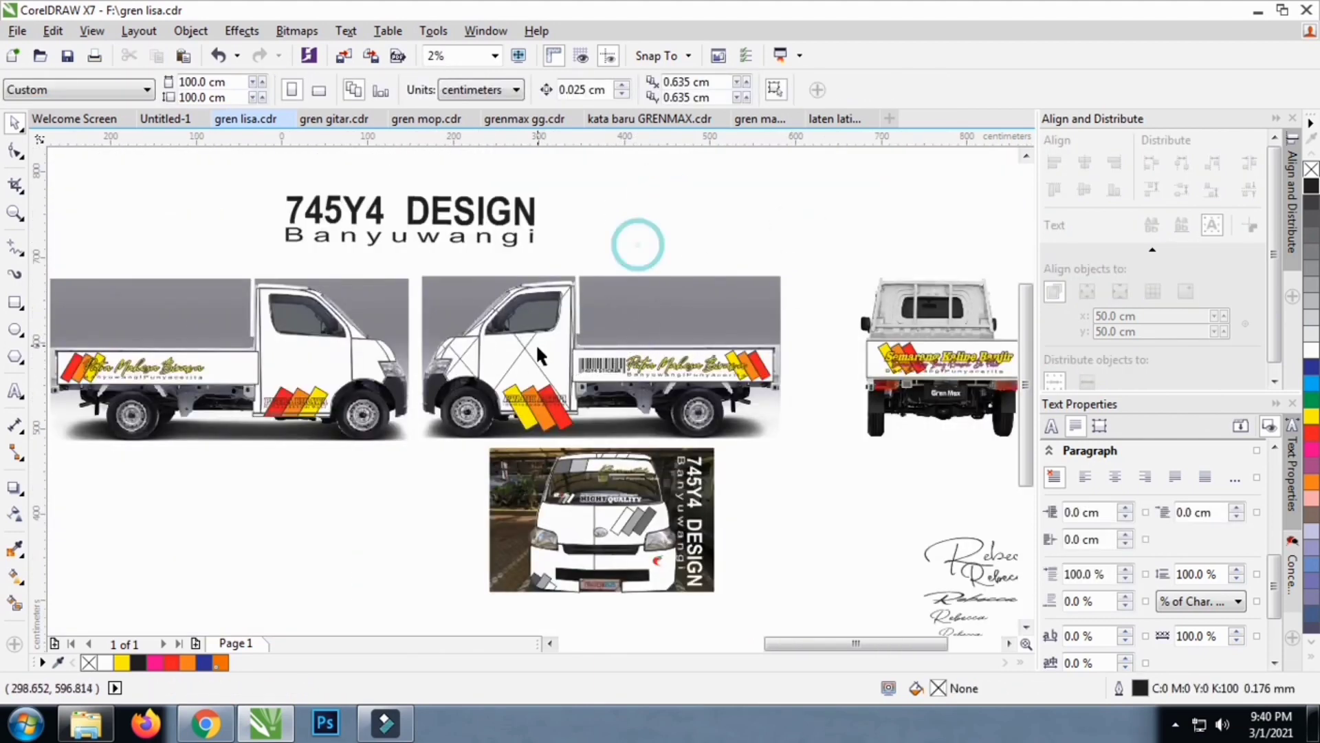
click(538, 352)
click(529, 428)
scroll(528, 428, up, 1)
scroll(526, 425, up, 2)
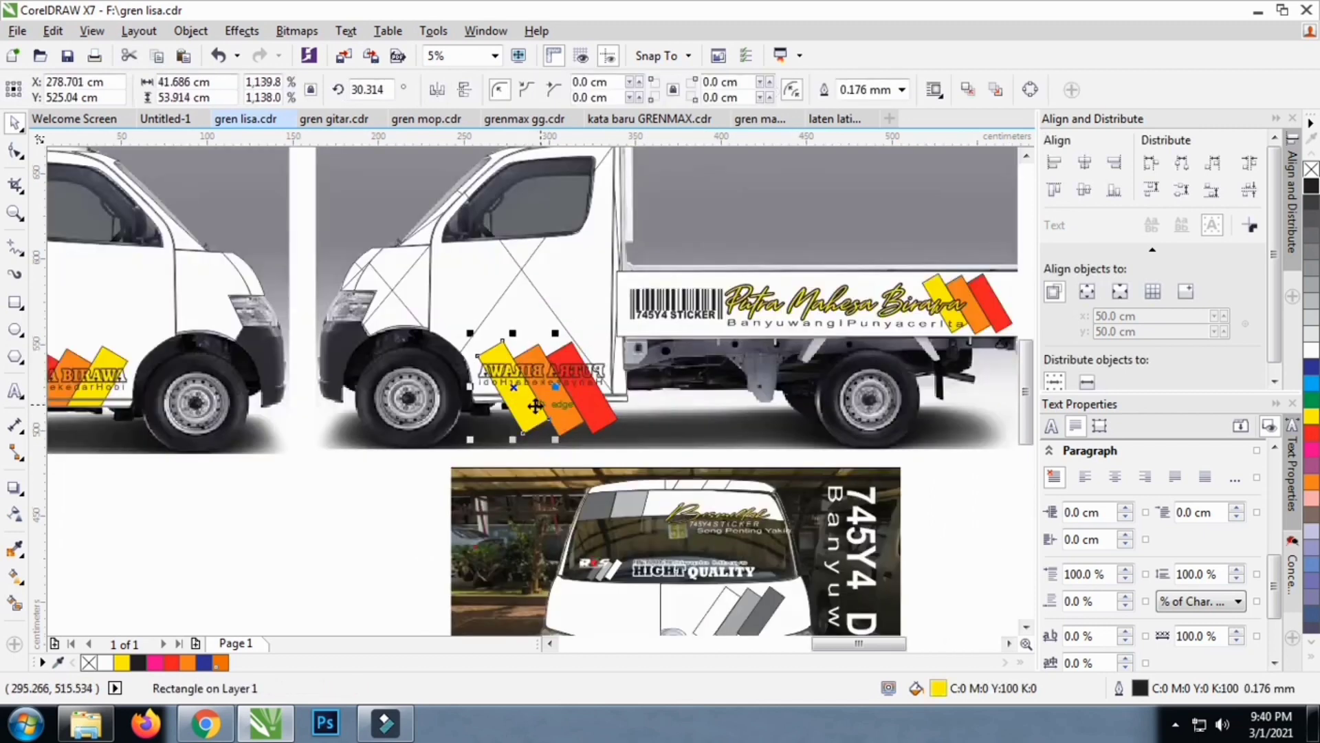
drag(526, 425, 547, 385)
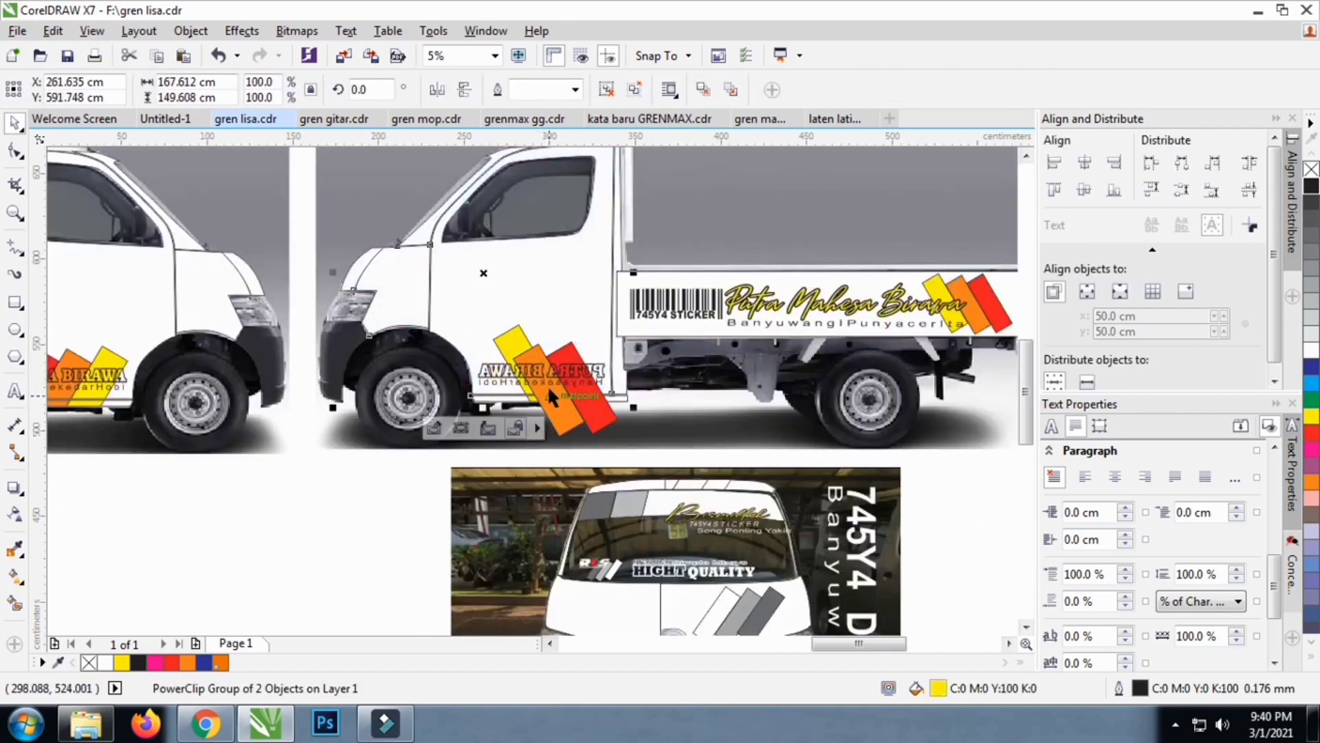
Edit the second cab's PowerClip contents to reposition the yellow stripe against the orange one, and finish editing
click(433, 428)
click(500, 366)
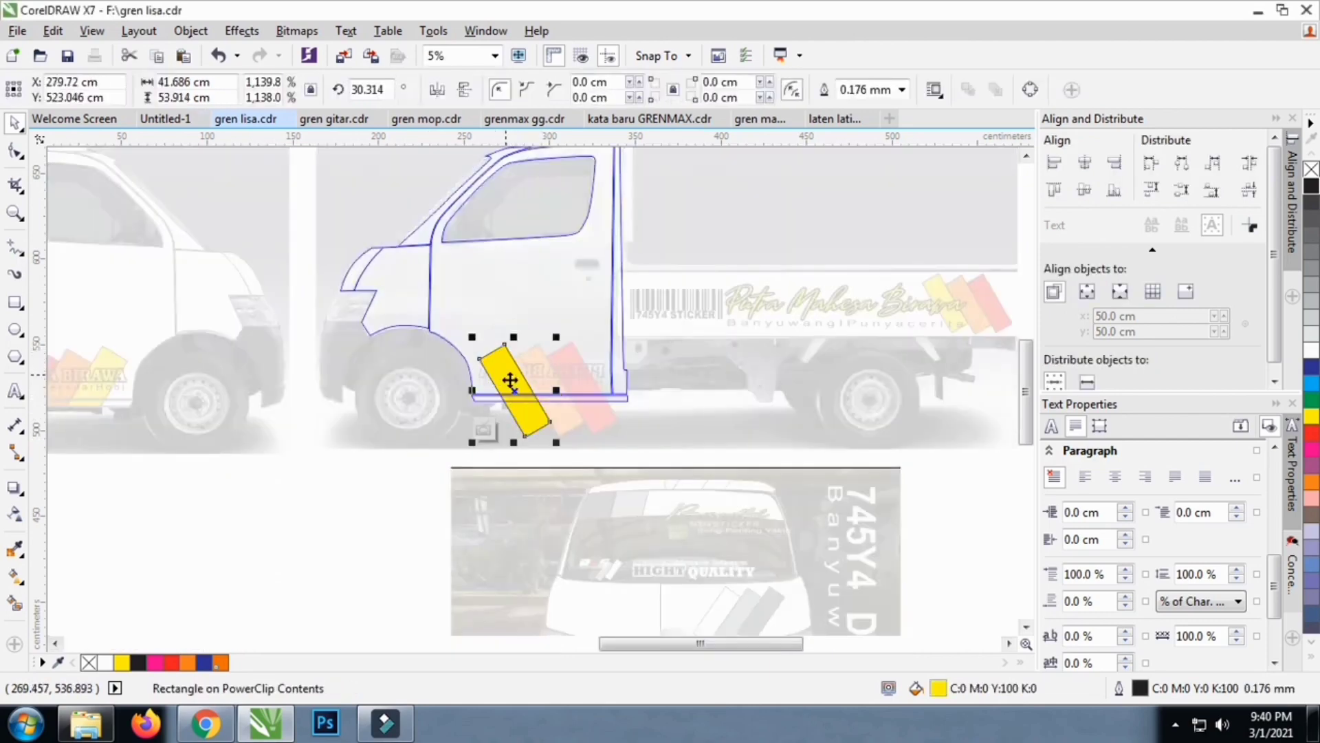
scroll(502, 367, up, 3)
drag(520, 369, 542, 386)
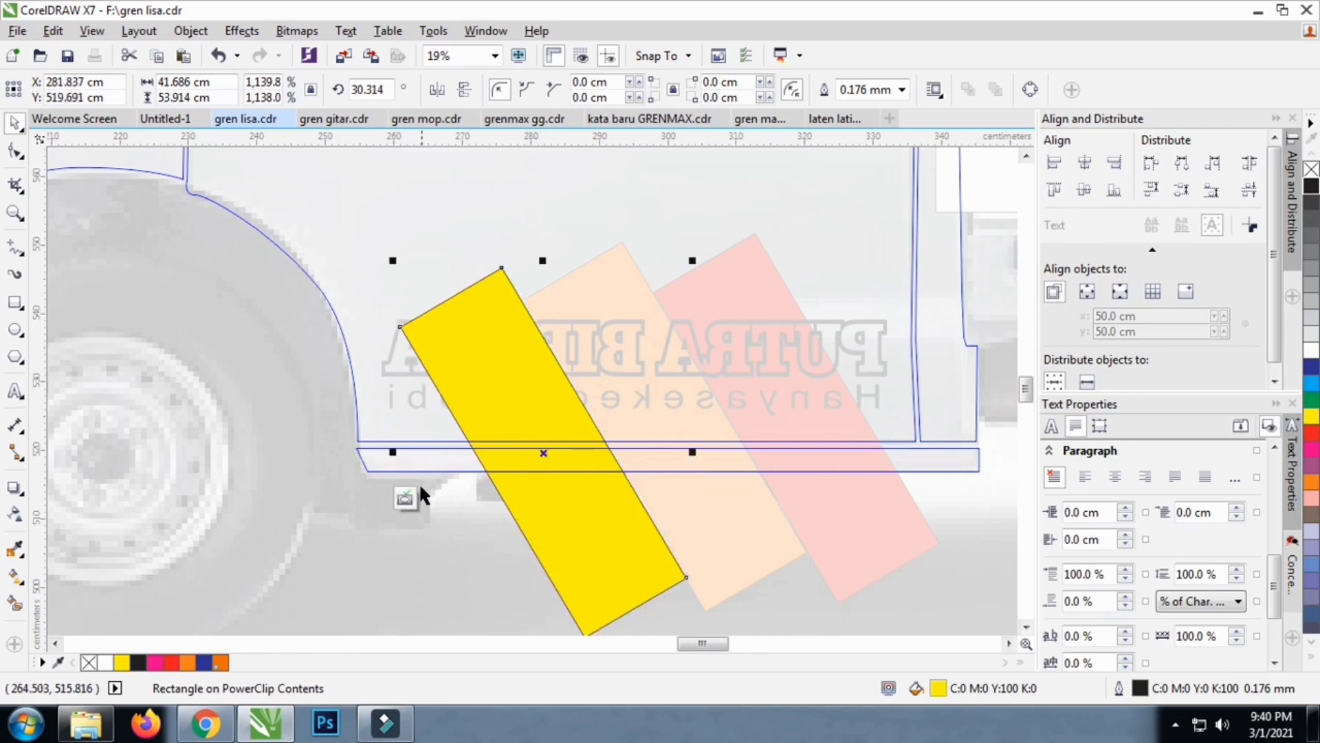
click(404, 500)
scroll(596, 286, down, 3)
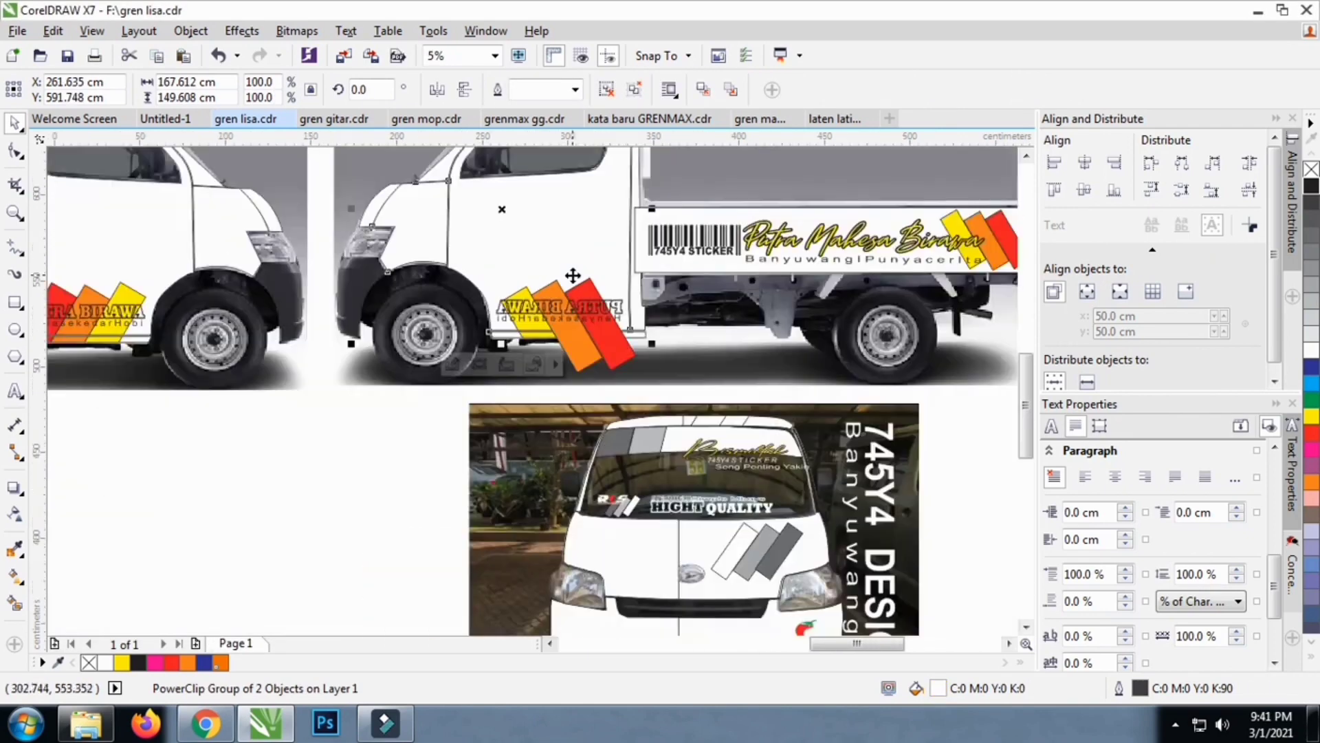
Flip the "PUTRA BIRAWA" lettering and its "HanyasekedarHobi" tagline on the second truck's door horizontally
drag(377, 434, 633, 284)
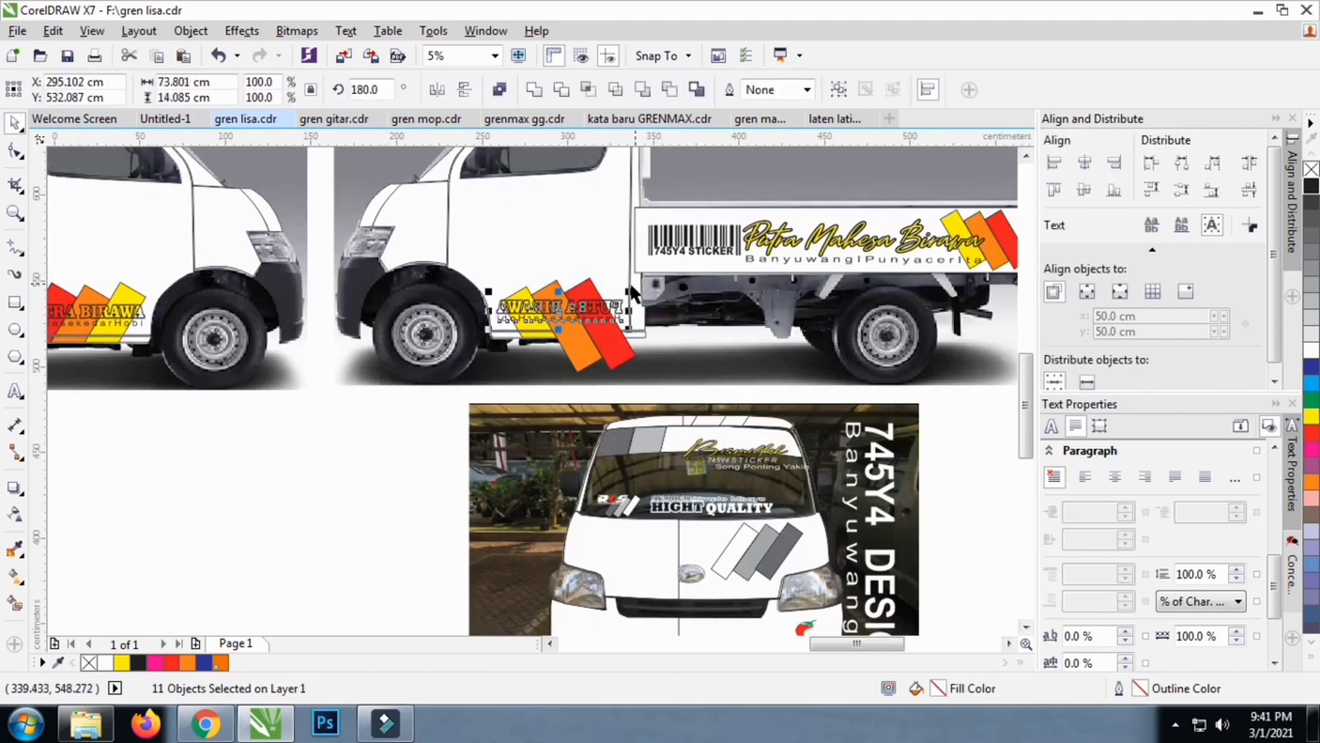
click(456, 92)
scroll(541, 301, down, 3)
click(392, 389)
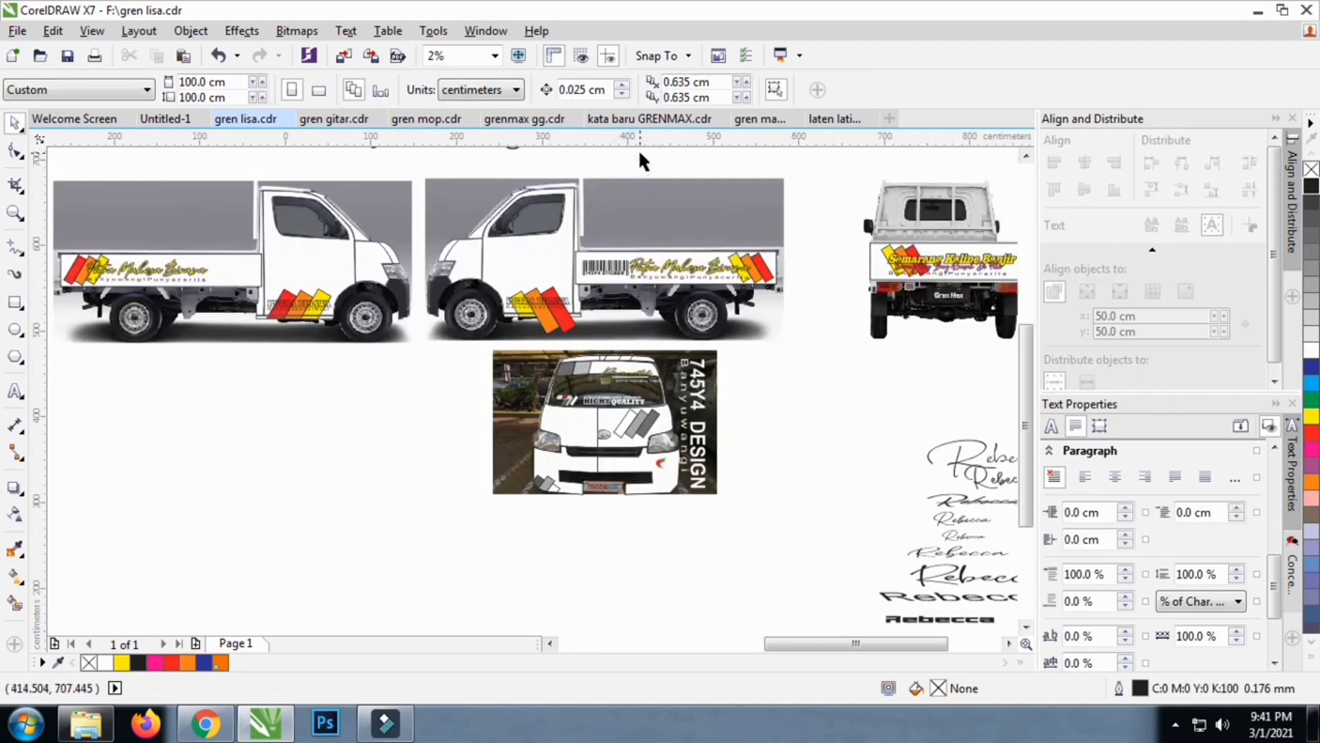
Copy the black barcode to the cab end of the first truck's bed panel and stretch it to about 19 cm high
drag(649, 156, 237, 275)
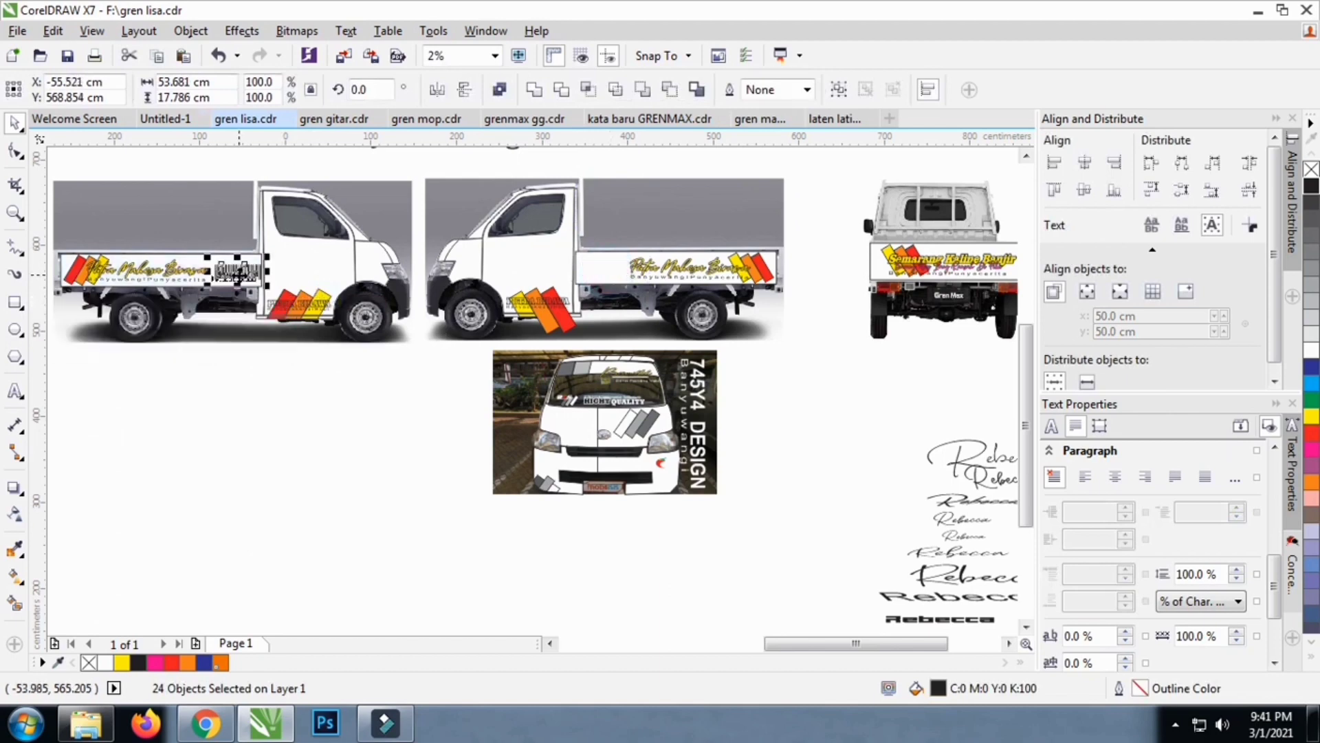
key(ctrl+z)
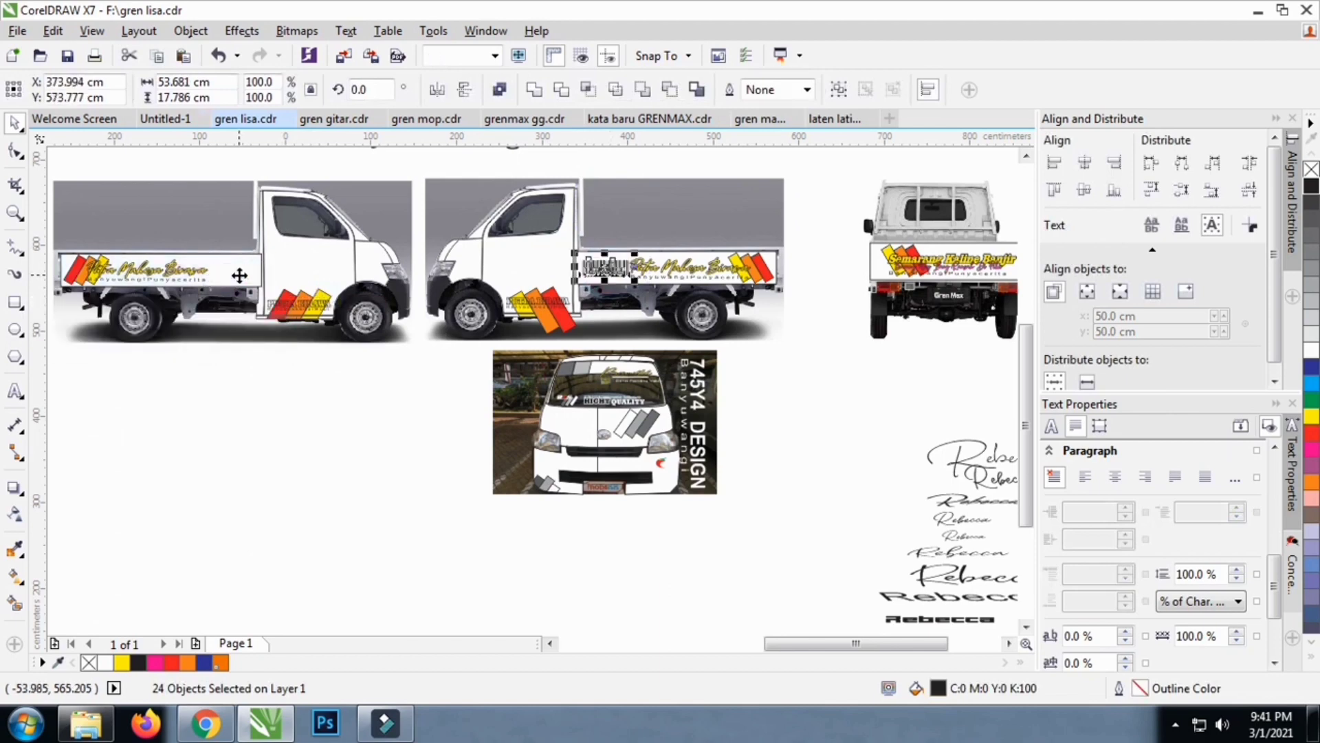
drag(580, 278, 253, 259)
scroll(217, 271, up, 3)
scroll(254, 259, up, 2)
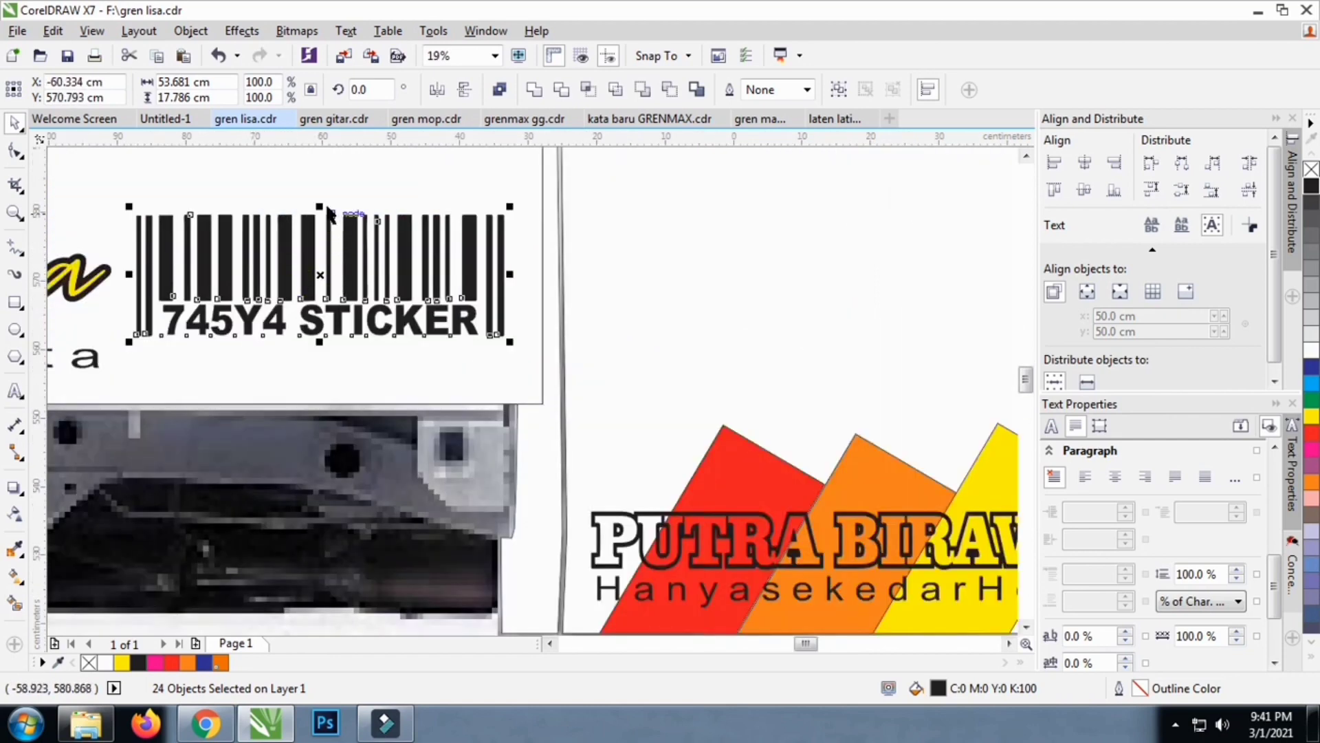
drag(320, 206, 324, 198)
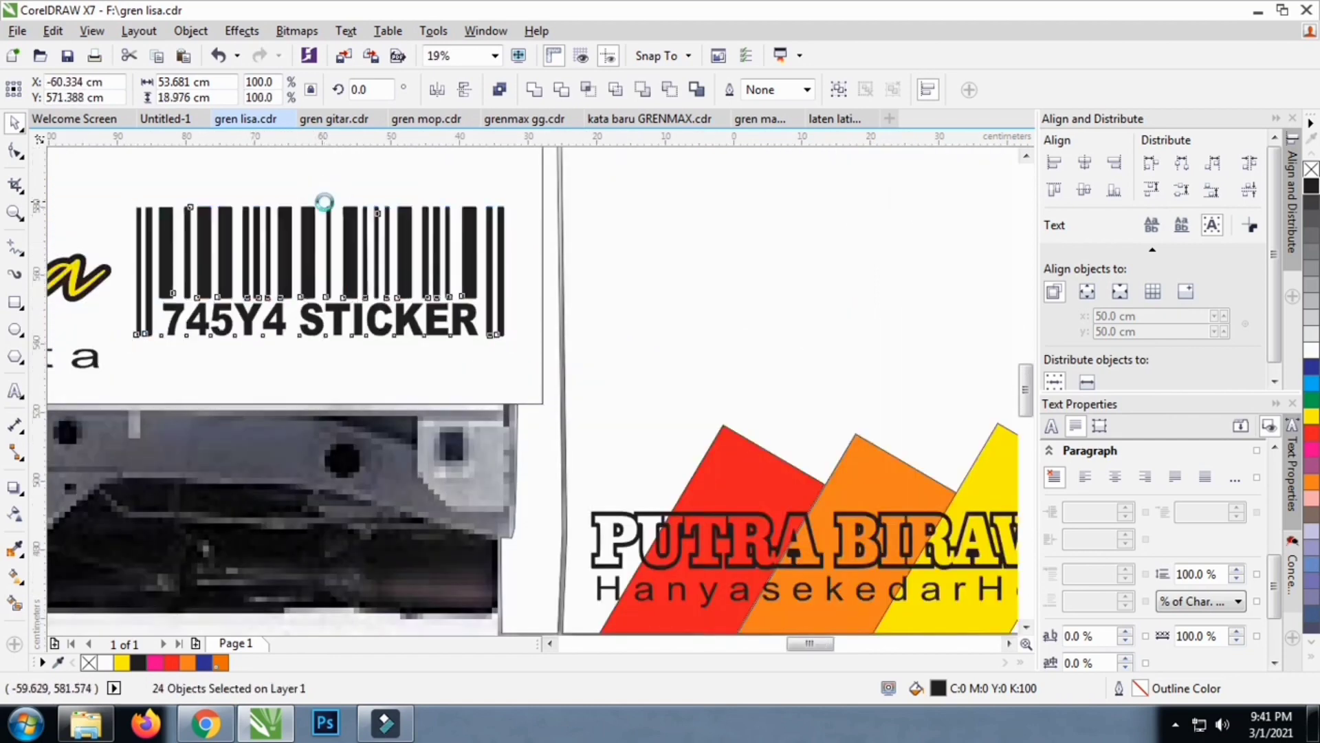
scroll(324, 199, down, 3)
scroll(812, 196, down, 2)
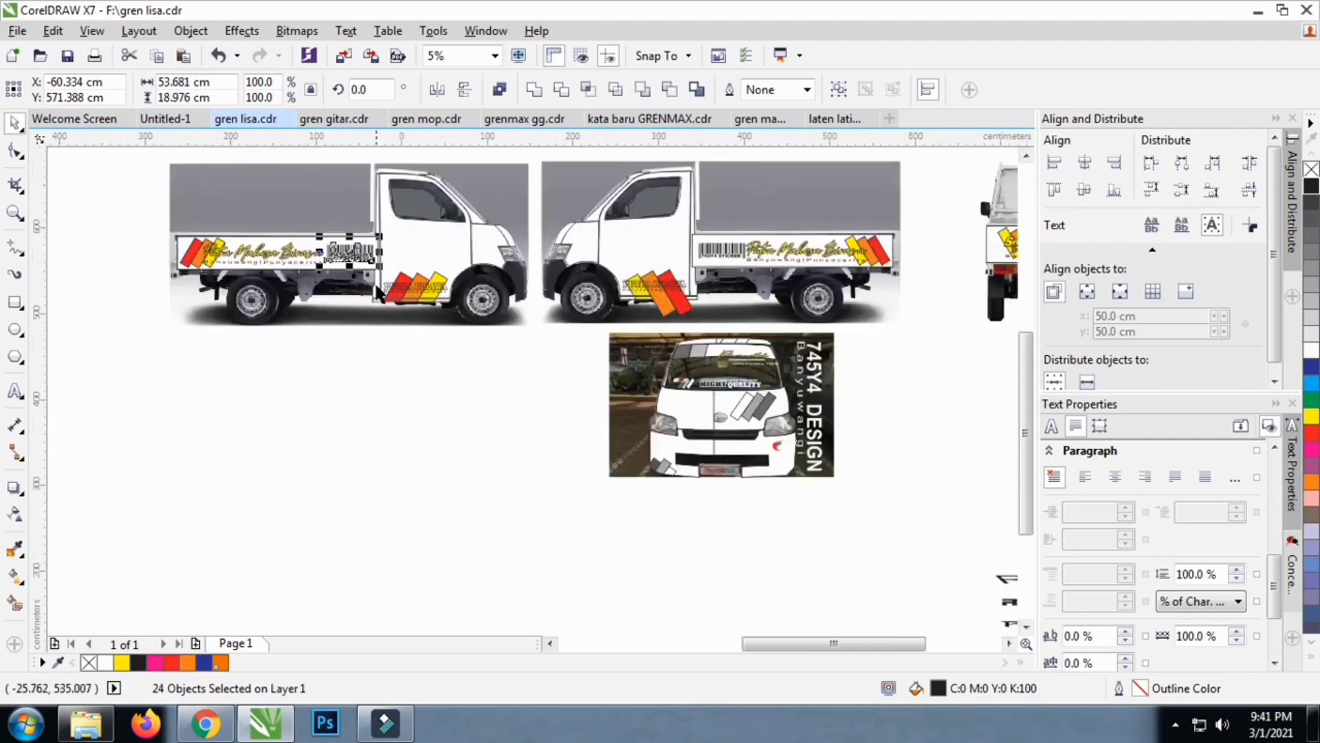
Enlarge the whole barcode on the second truck's bed panel to about 57.5 cm wide and 20.5 cm high
click(571, 361)
scroll(712, 260, up, 2)
click(712, 260)
scroll(688, 260, up, 3)
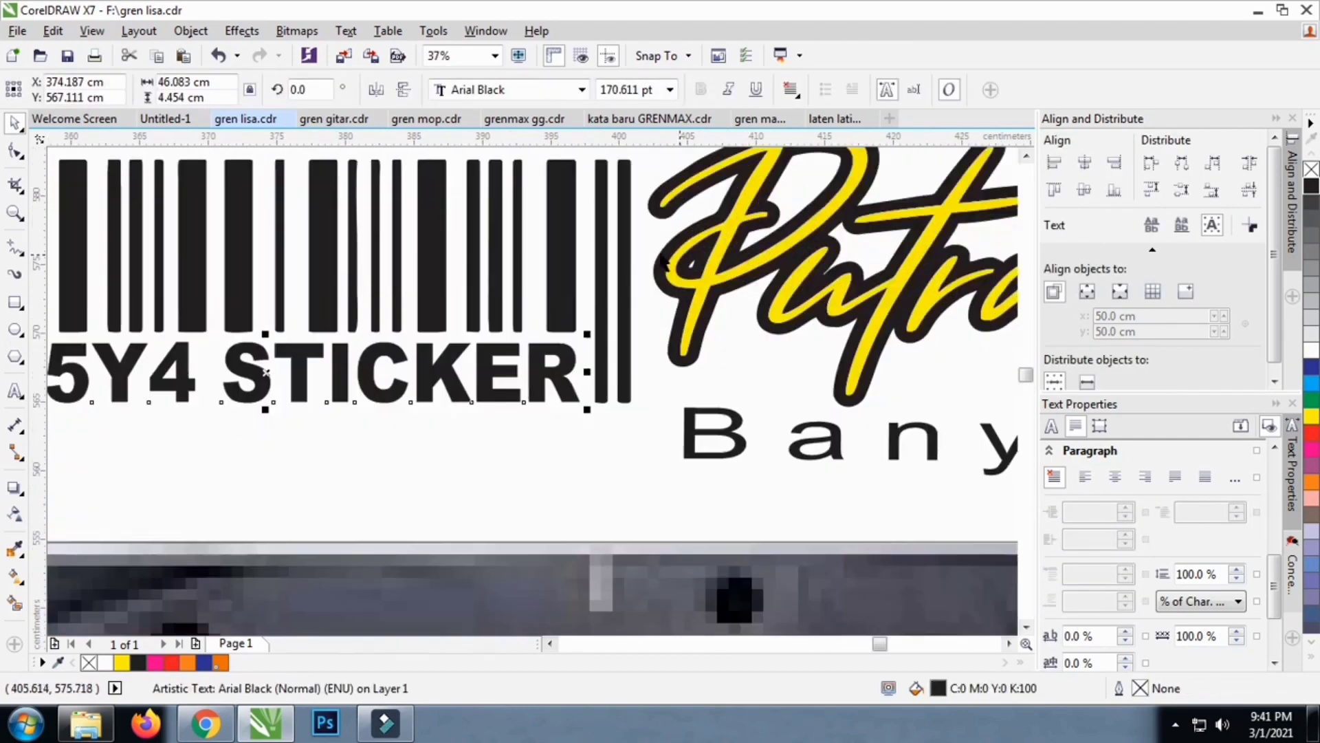
scroll(631, 245, down, 5)
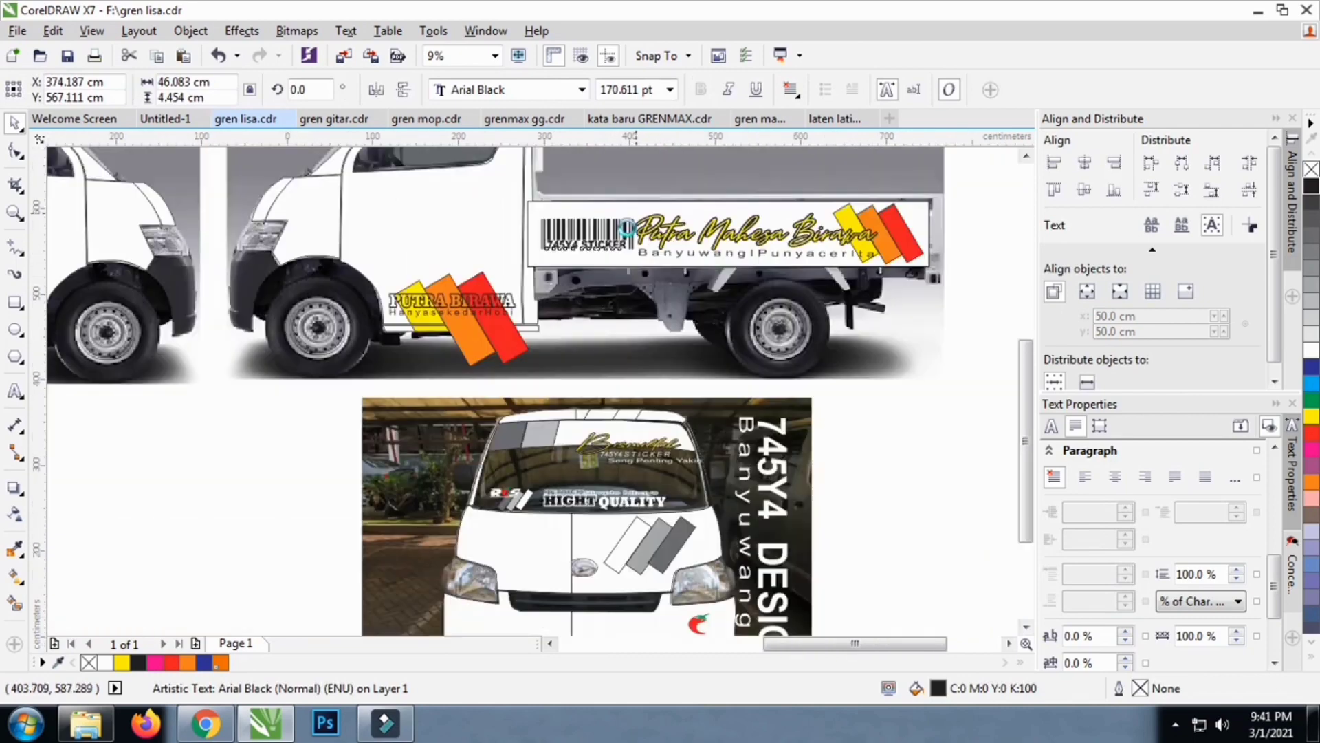
scroll(632, 226, down, 1)
scroll(638, 155, up, 2)
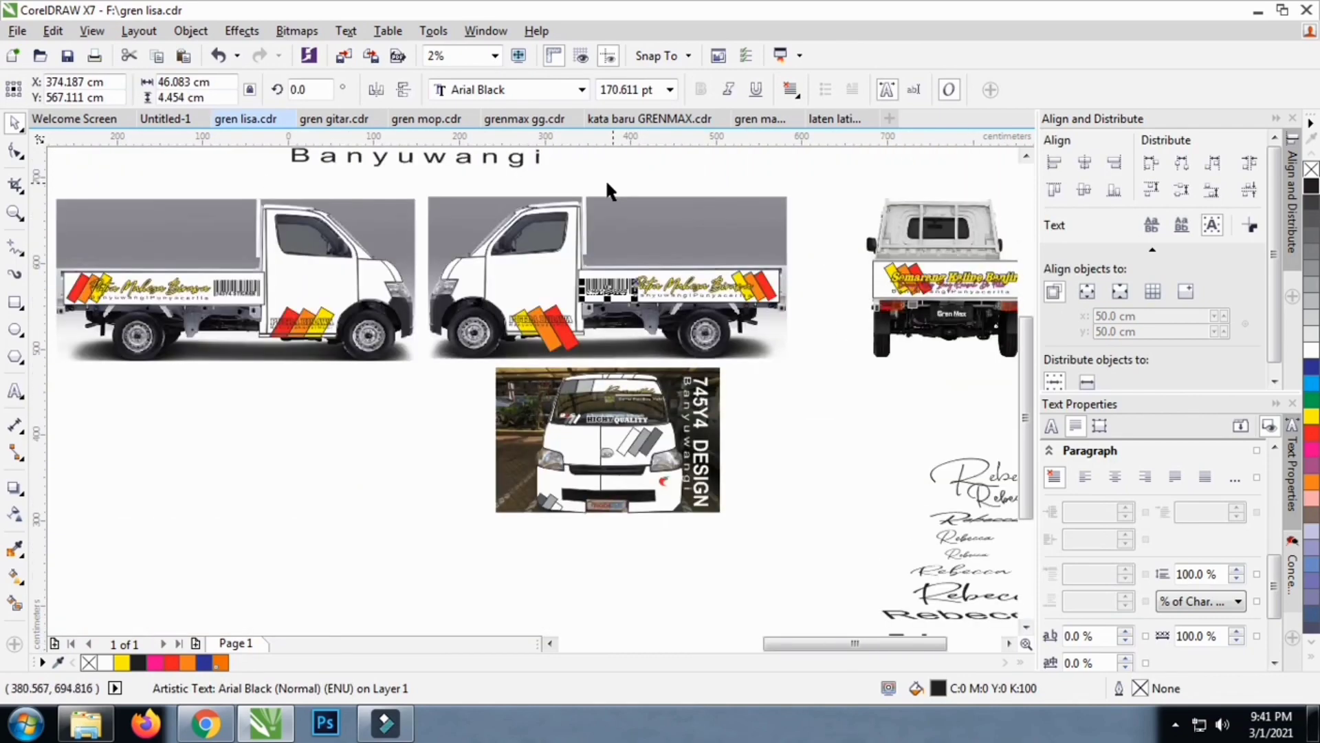
click(581, 168)
click(631, 297)
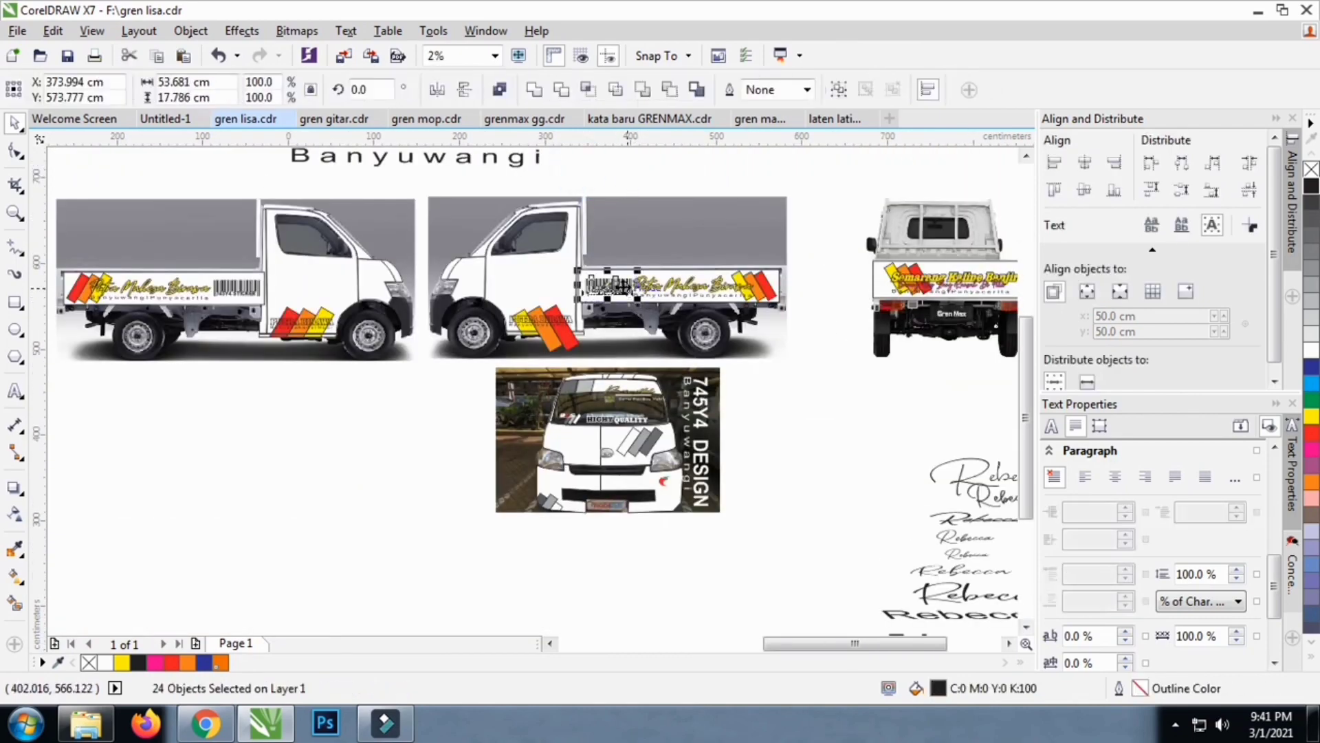
scroll(619, 289, up, 3)
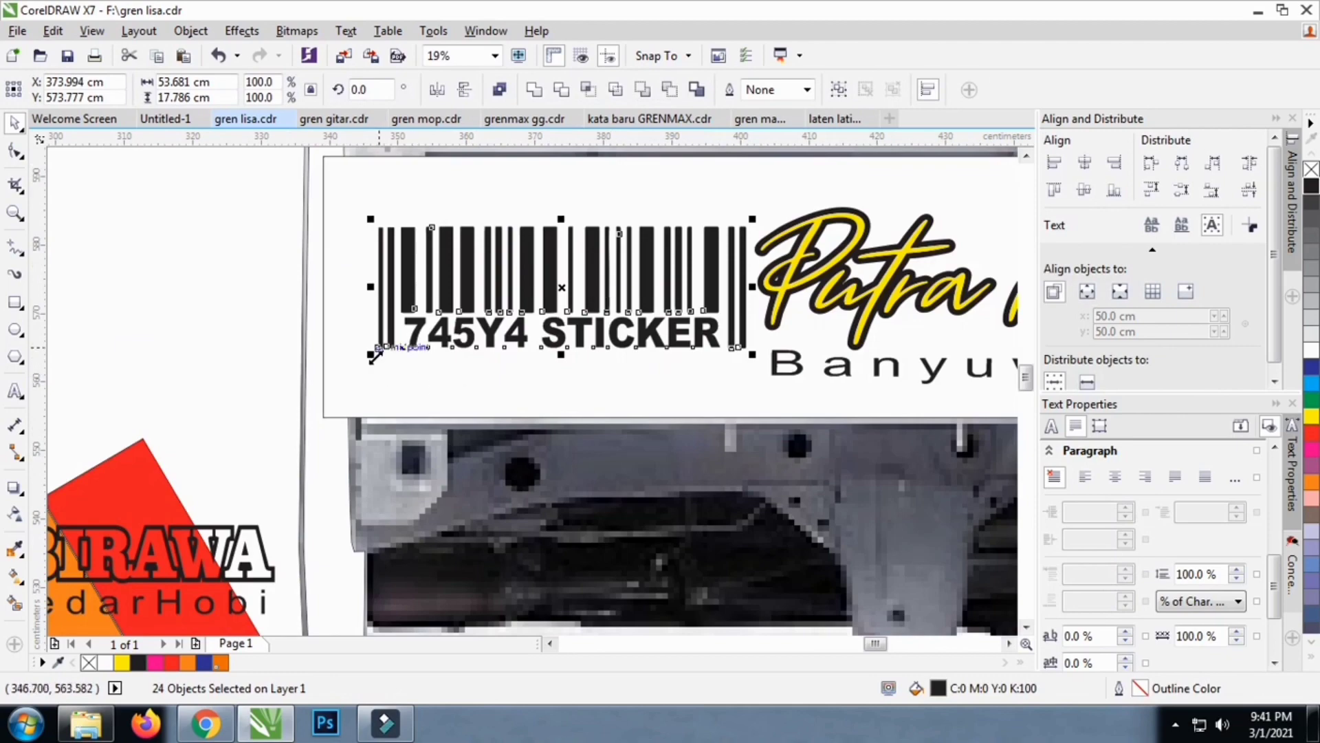
drag(375, 356, 347, 366)
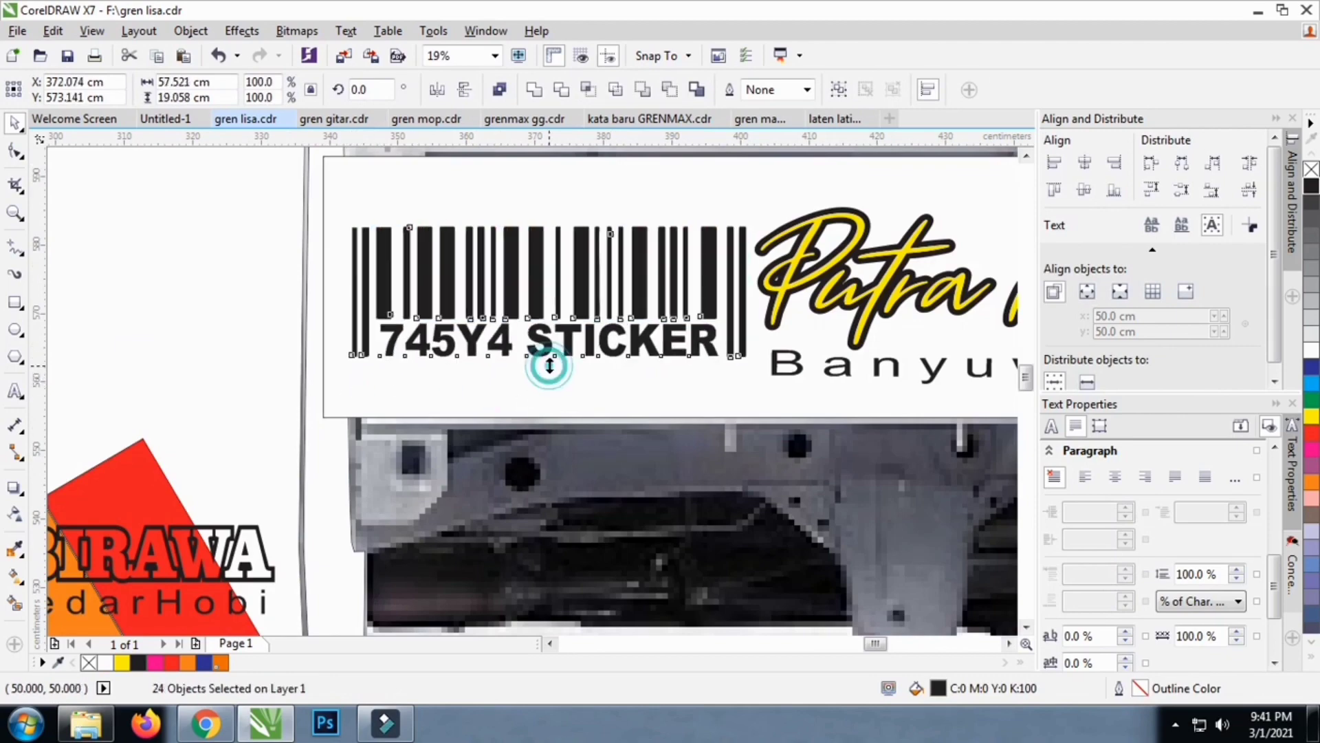
drag(549, 364, 548, 374)
scroll(493, 314, down, 3)
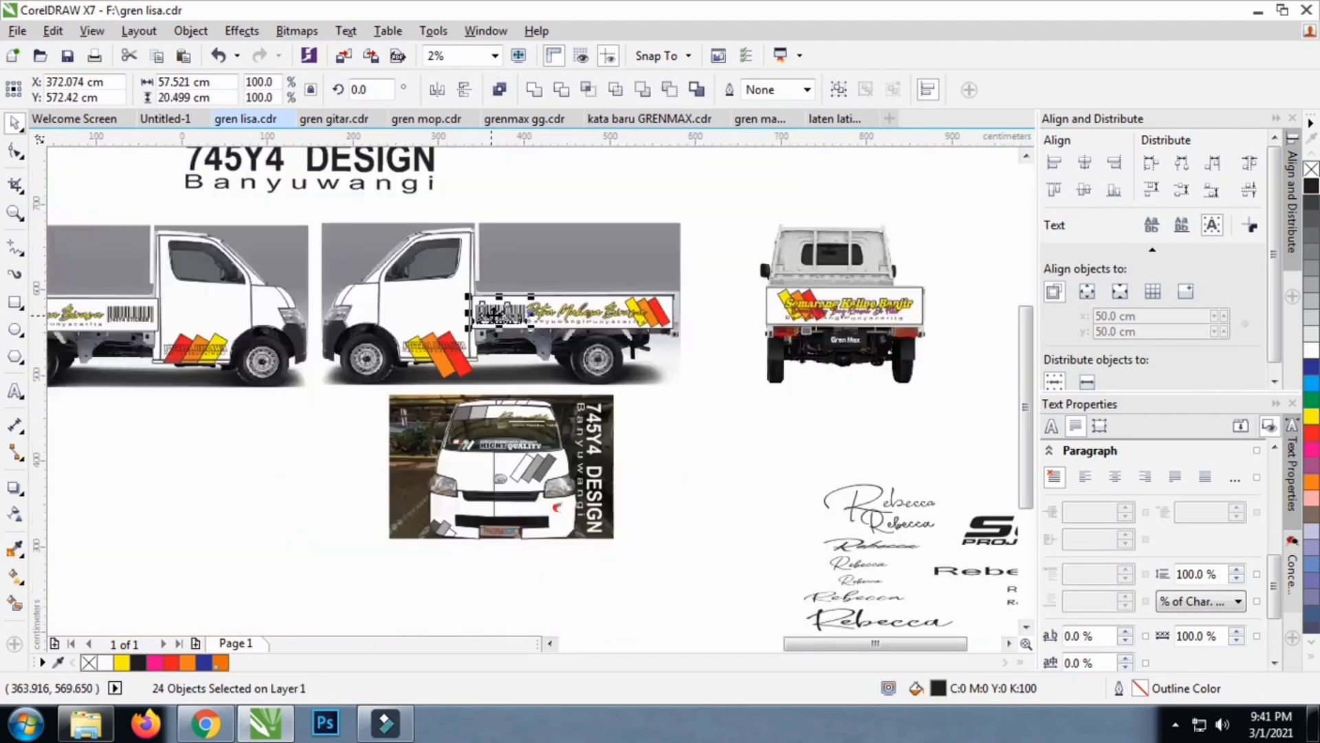
click(671, 423)
Delete the spare dark truck mockups and the vertical "745Y4 DESIGN" text lying left of the layout
scroll(682, 394, down, 1)
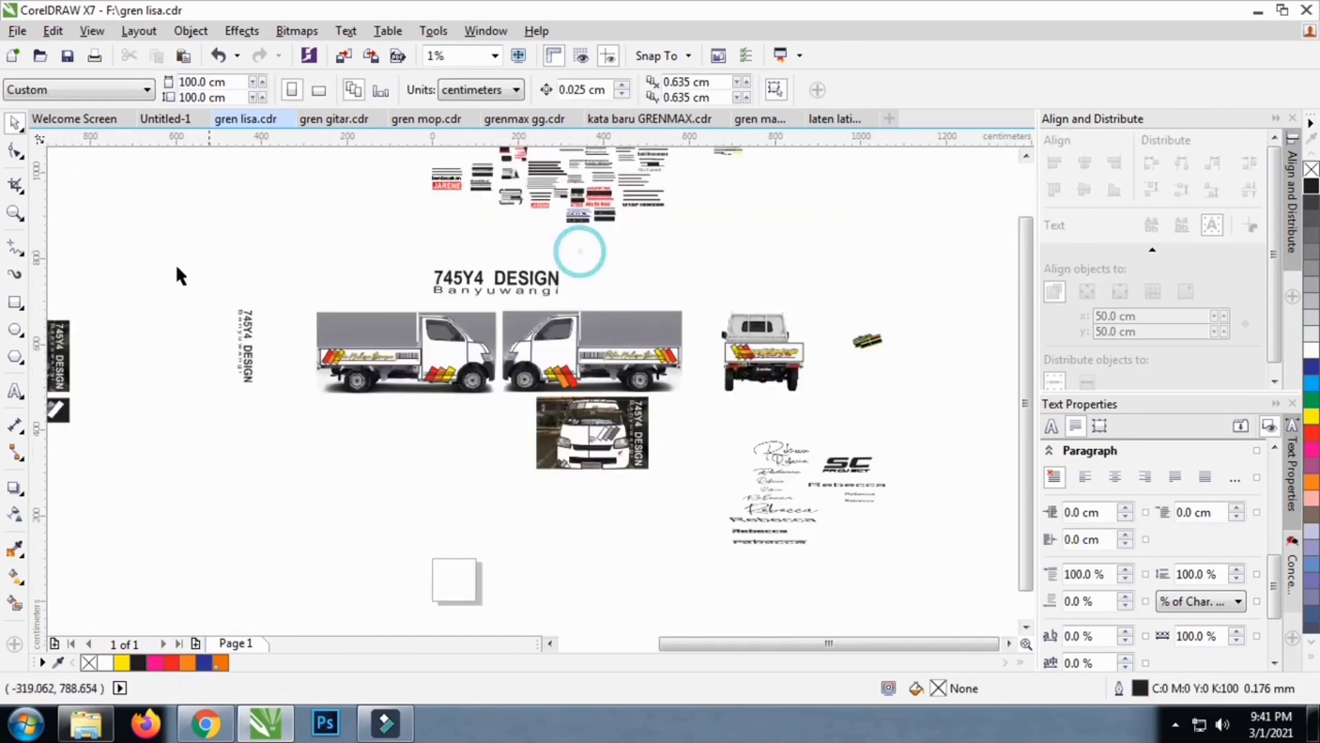
scroll(283, 251, down, 1)
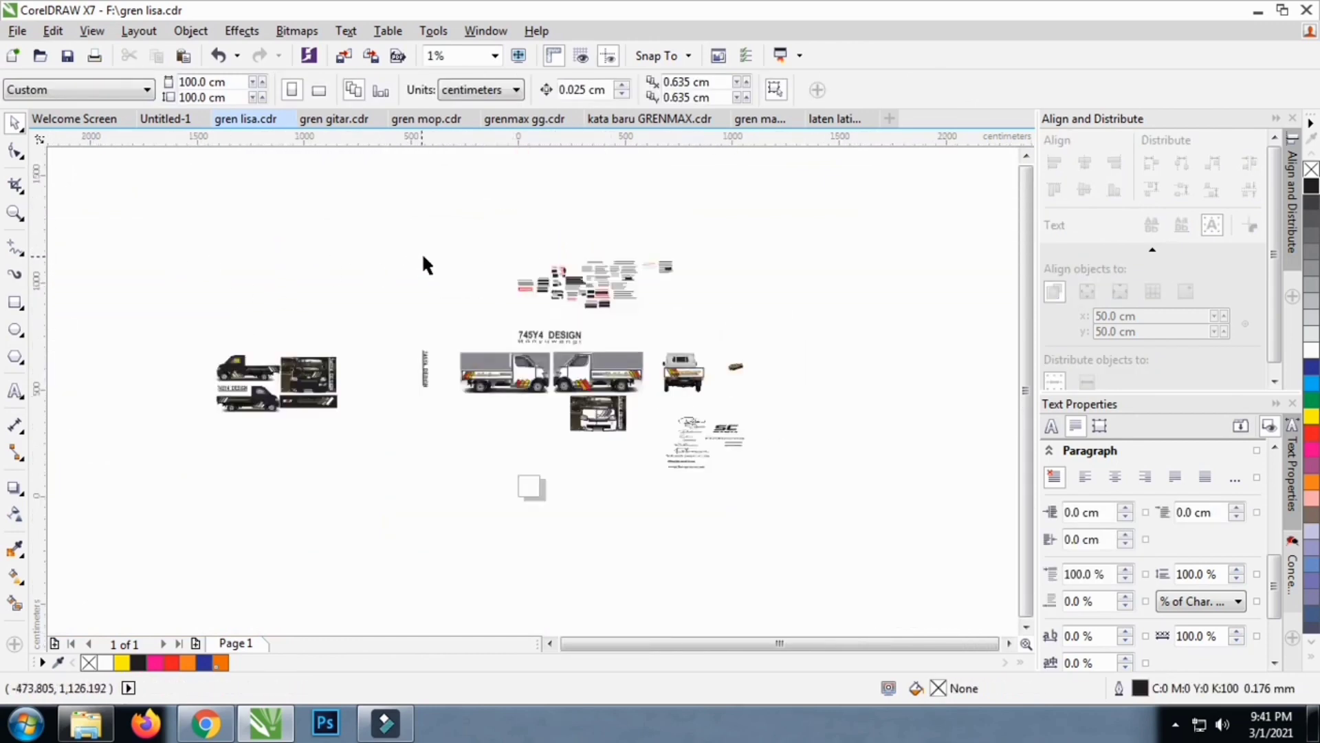
drag(443, 251, 131, 484)
key(Delete)
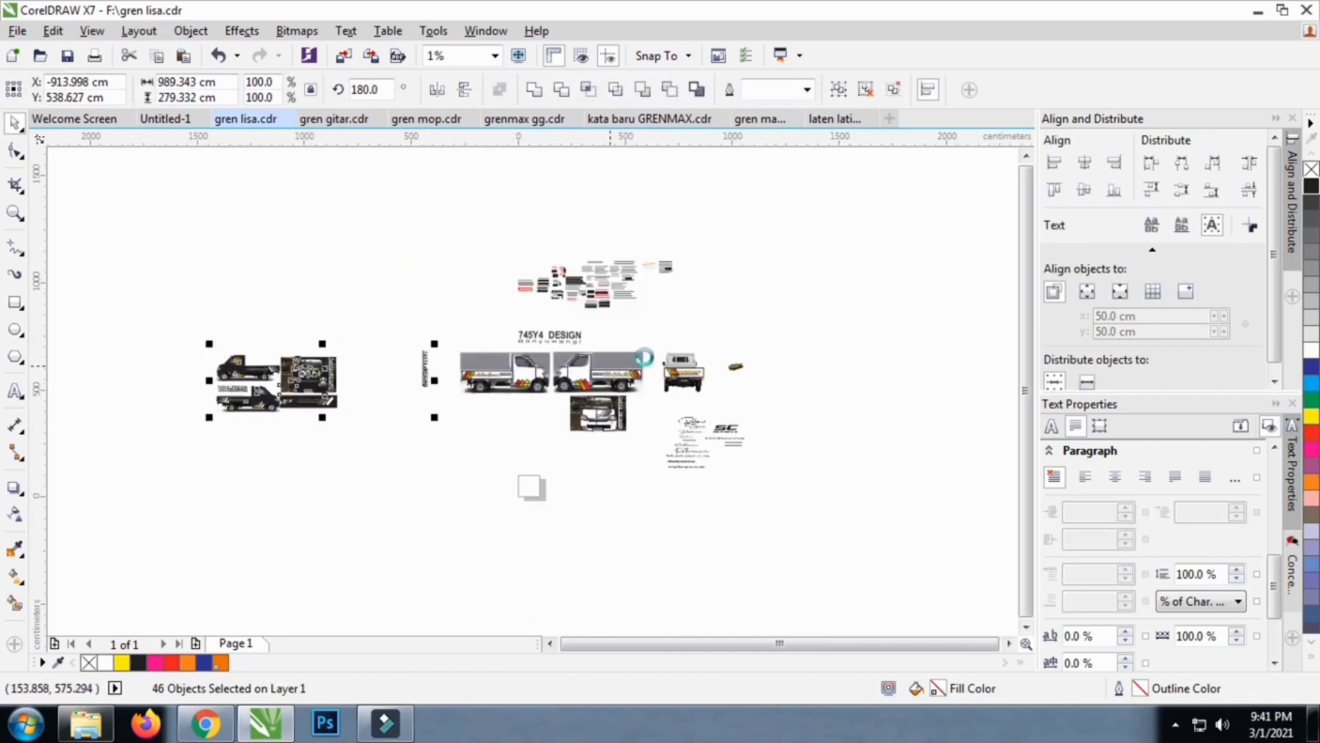
scroll(620, 371, up, 1)
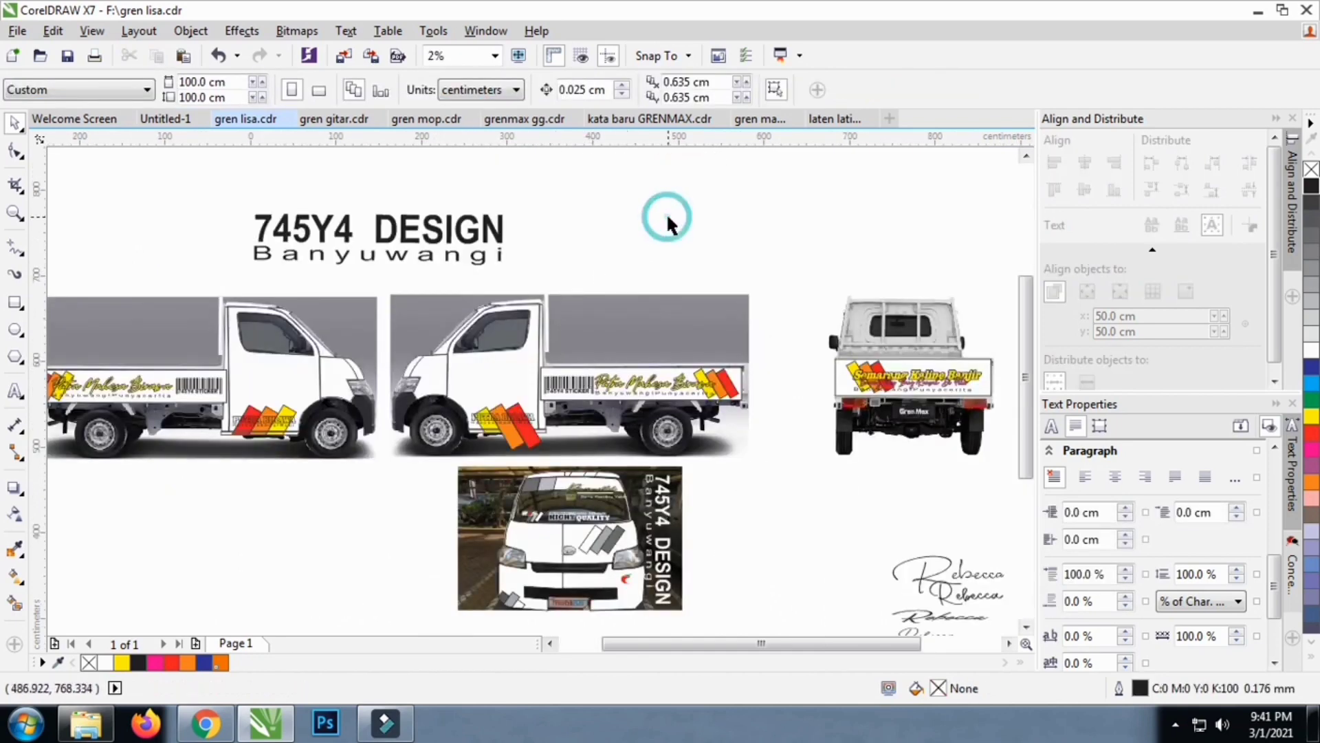
Move the orange and red stripes off the second truck's door and PowerClip them inside its cab outline
scroll(666, 217, down, 1)
scroll(583, 333, up, 2)
click(619, 304)
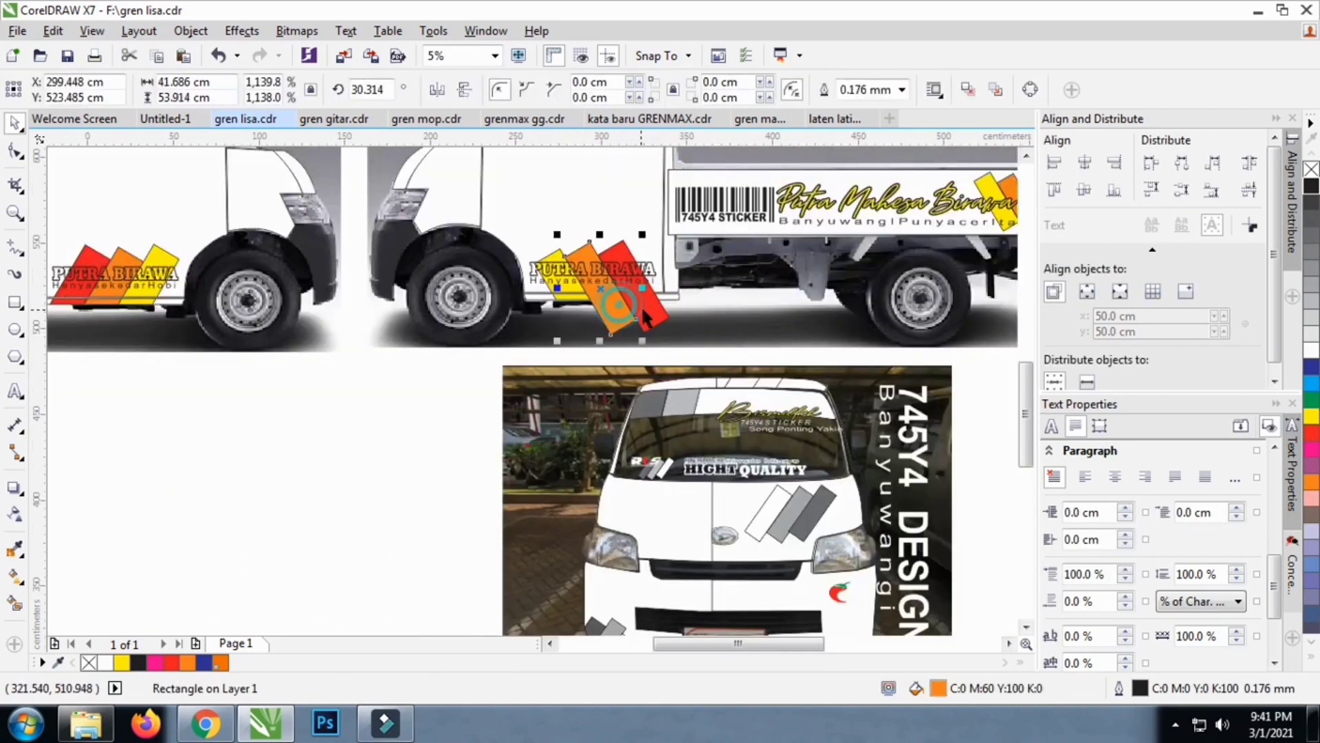
shift+click(650, 304)
drag(650, 304, 363, 431)
right_click(364, 432)
click(446, 282)
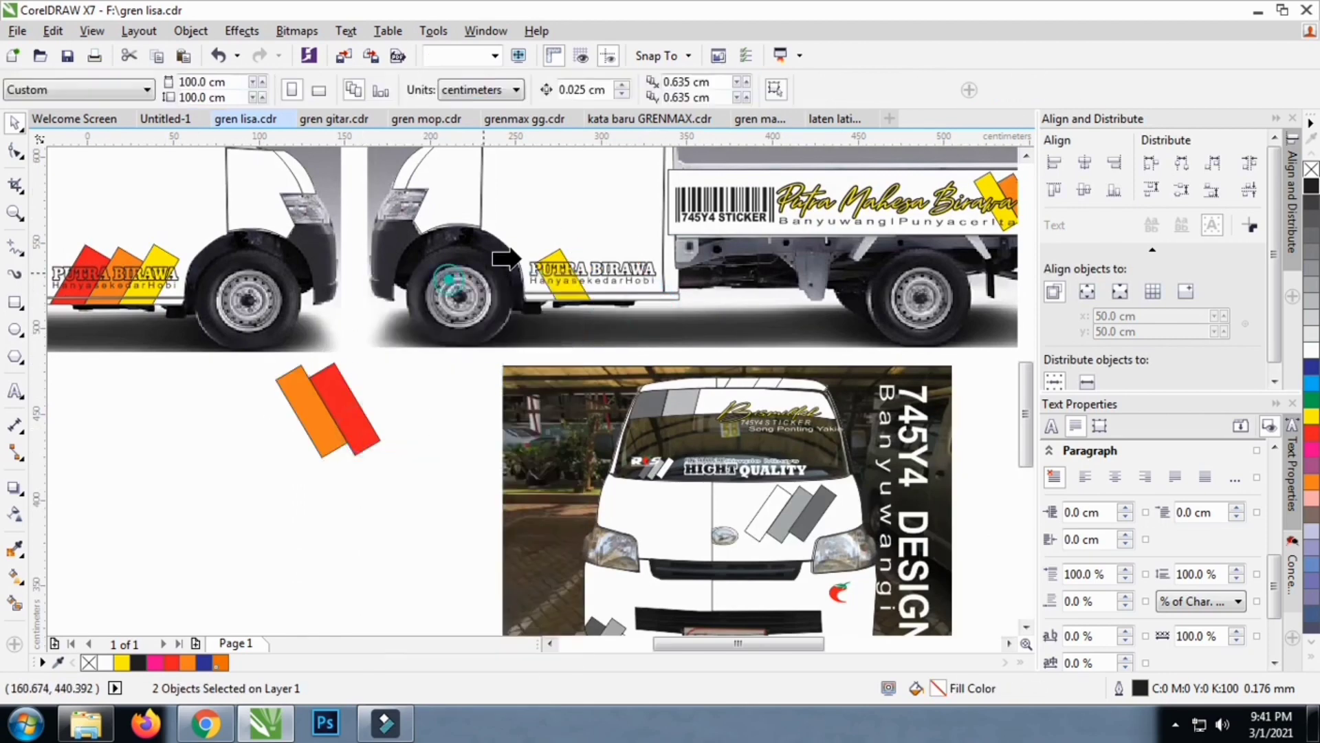
click(451, 271)
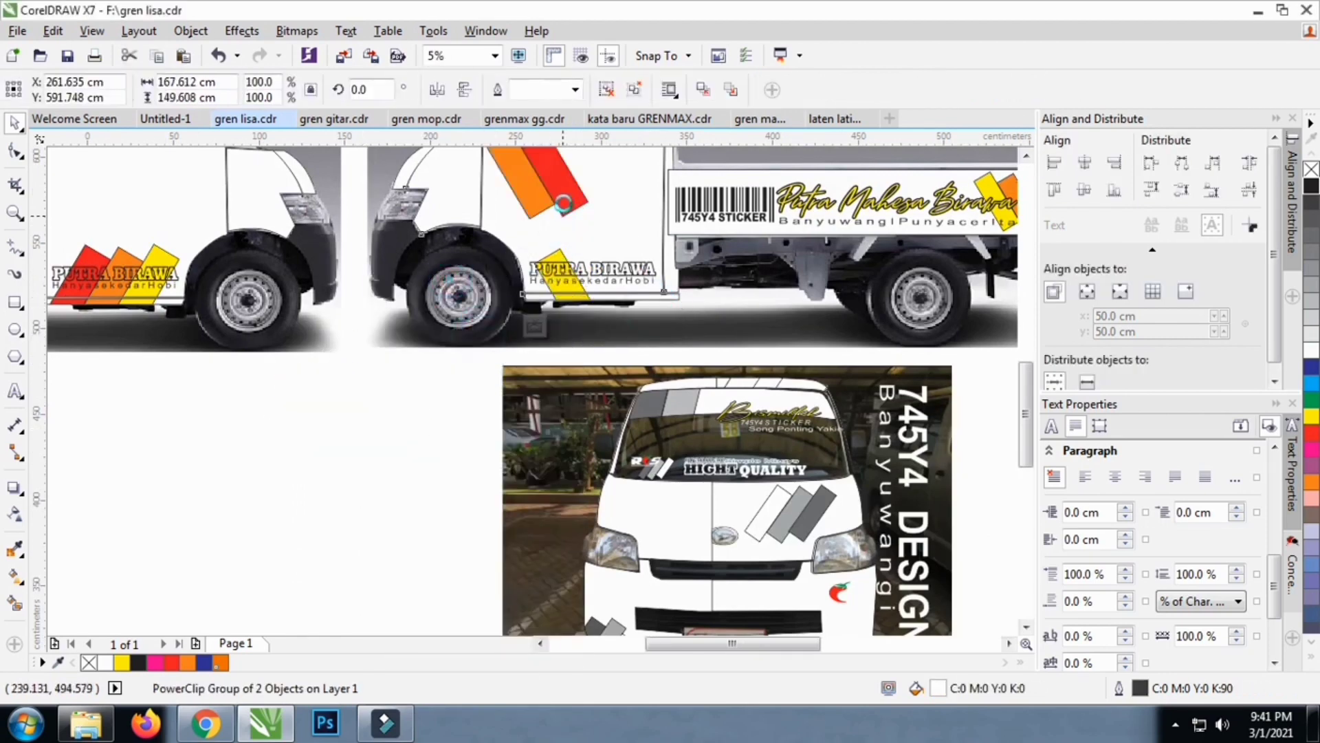
Edit the second truck's cab PowerClip and move the orange and red stripes beside the yellow one at the door's lower edge
click(484, 326)
click(553, 194)
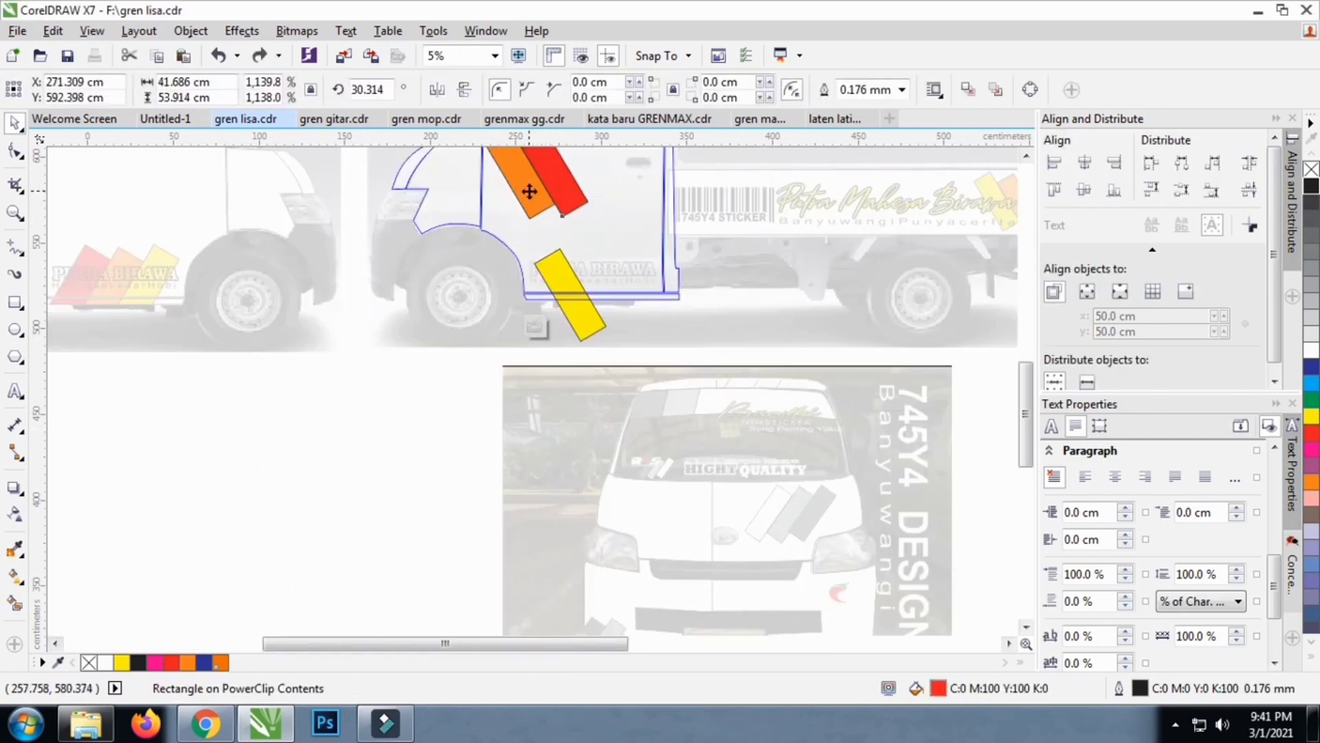
shift+click(540, 203)
drag(543, 204, 610, 298)
scroll(612, 275, up, 3)
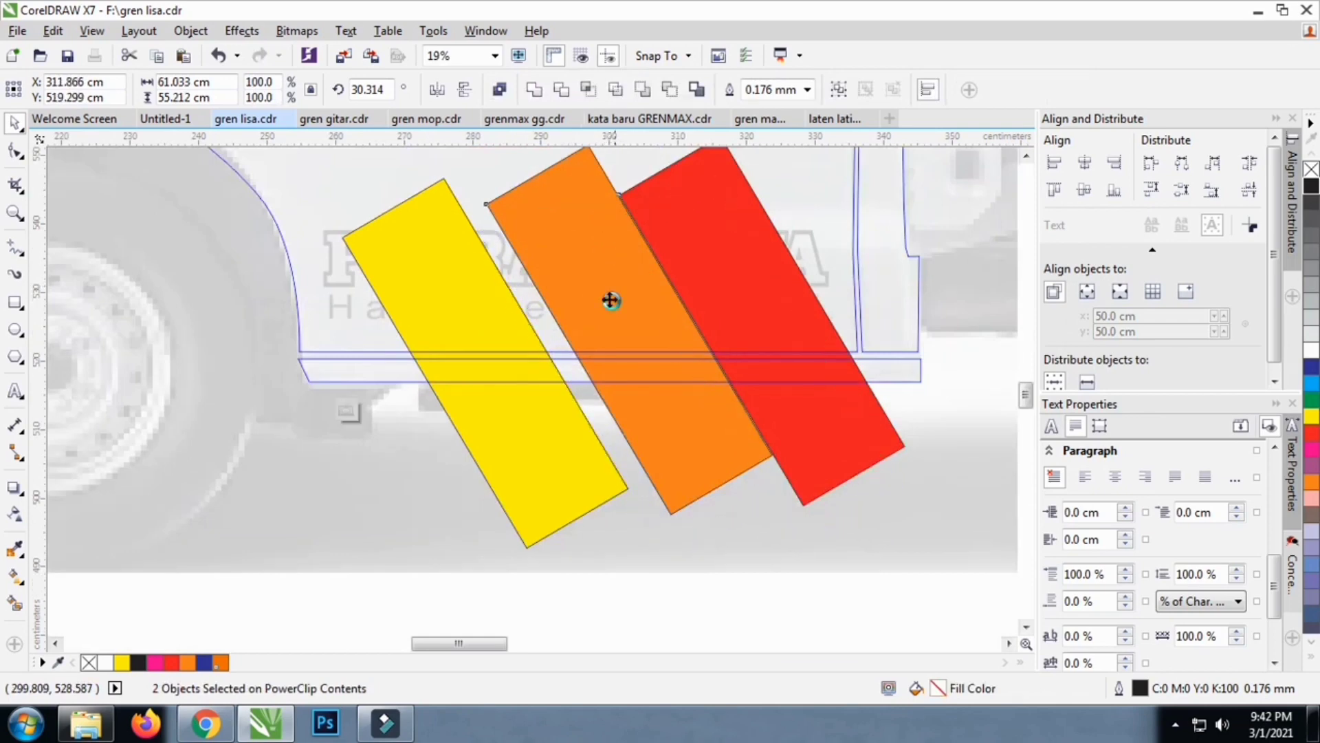
shift+click(437, 310)
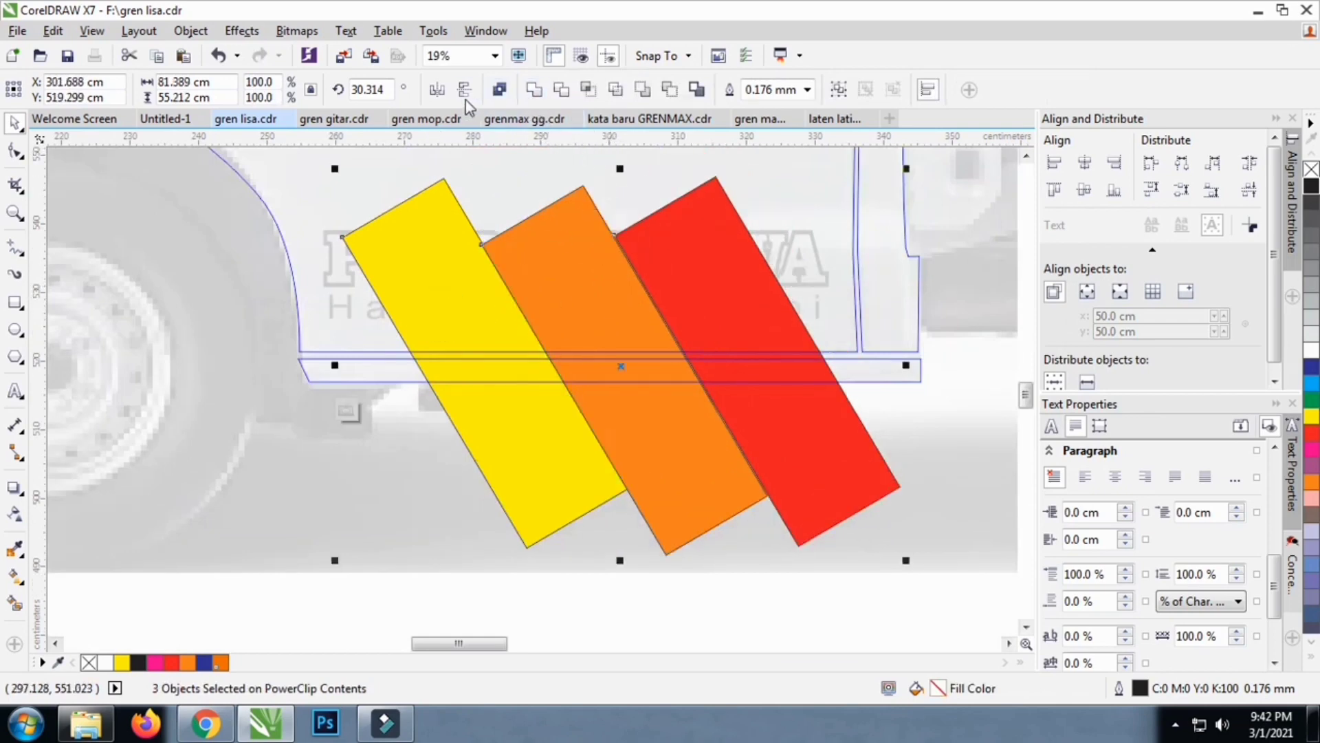
Try the three door stripes mirrored horizontally and placed closer to the front wheel
click(440, 89)
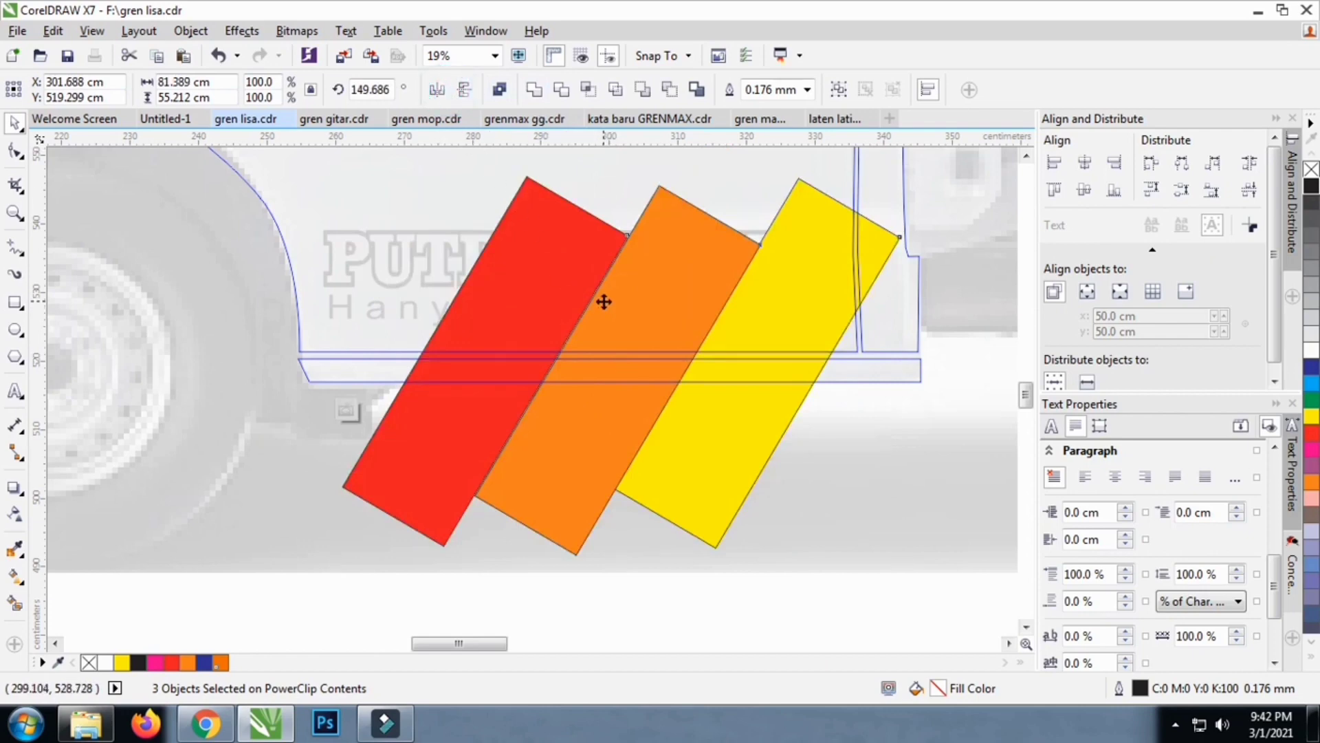
drag(604, 302, 534, 295)
scroll(640, 321, down, 3)
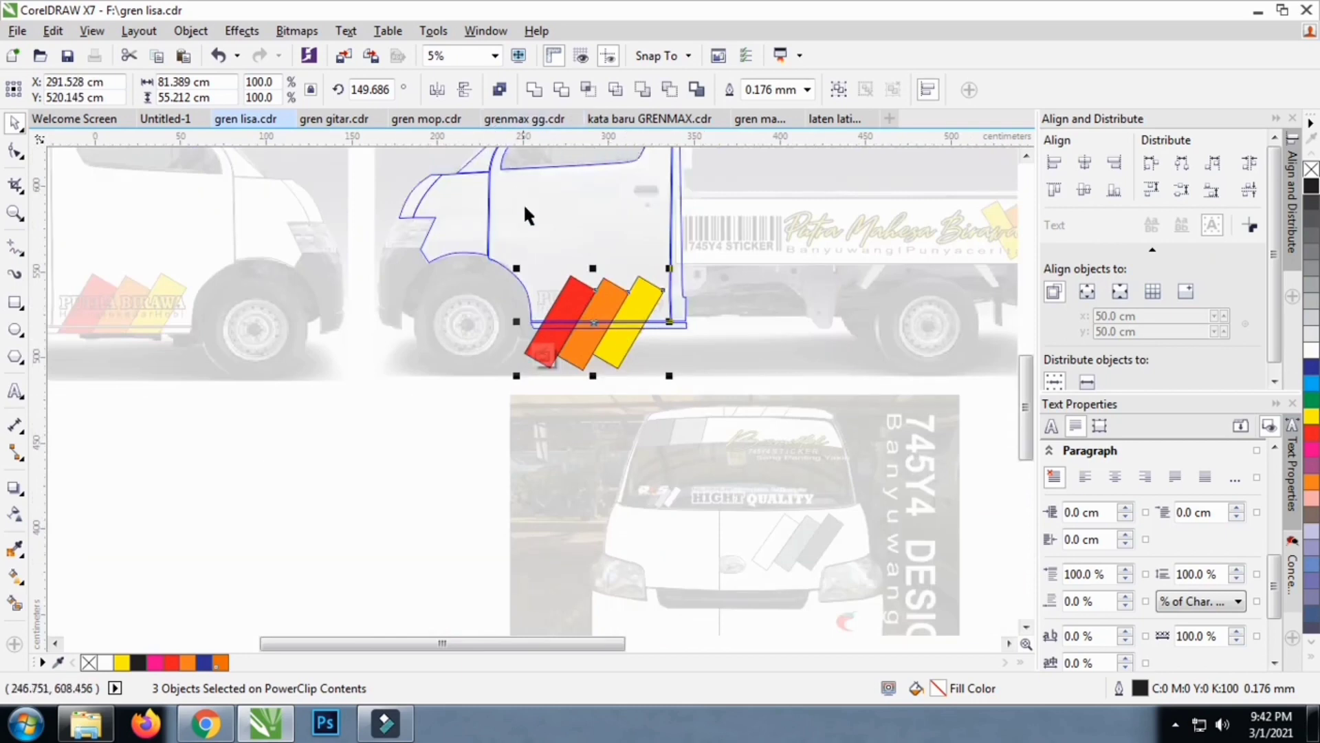
click(445, 99)
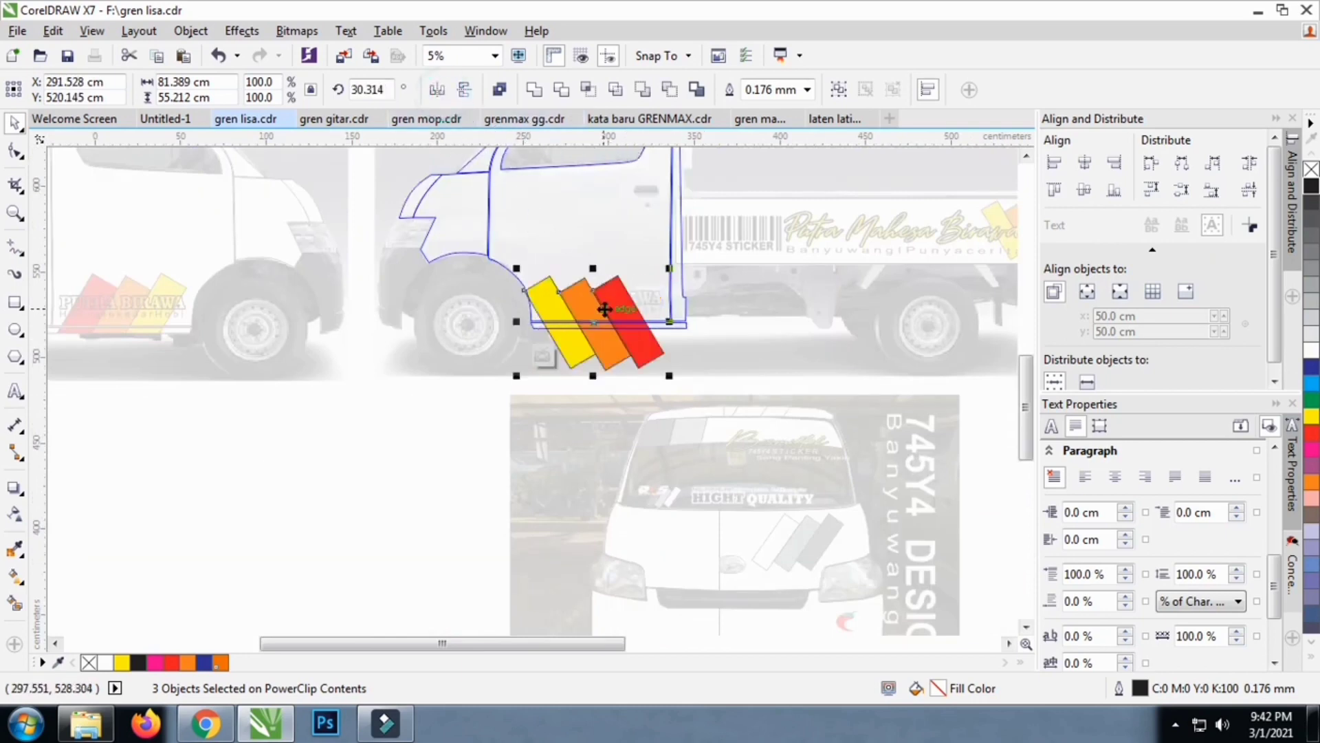
Shift the yellow, orange and red stripes slightly toward the truck bed and finish editing the cab PowerClip
scroll(605, 309, up, 2)
drag(621, 292, 648, 284)
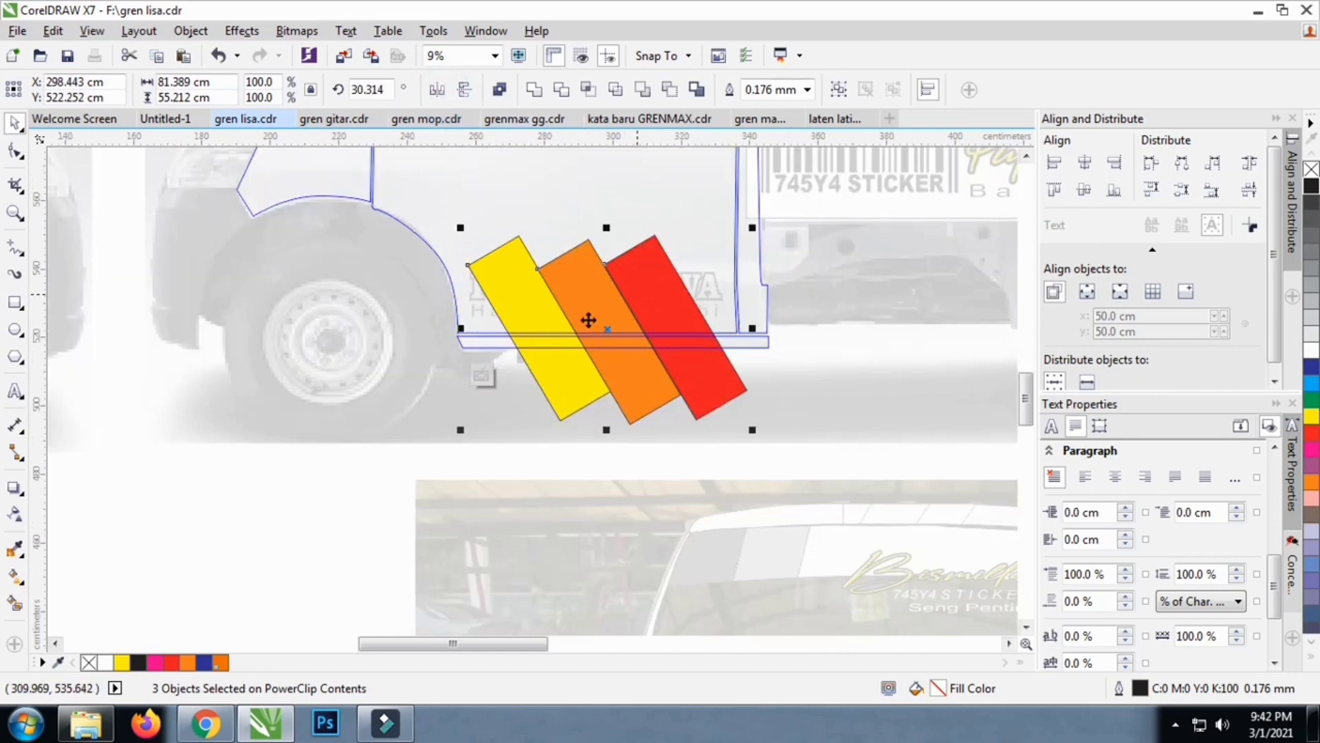
click(481, 375)
scroll(436, 394, down, 4)
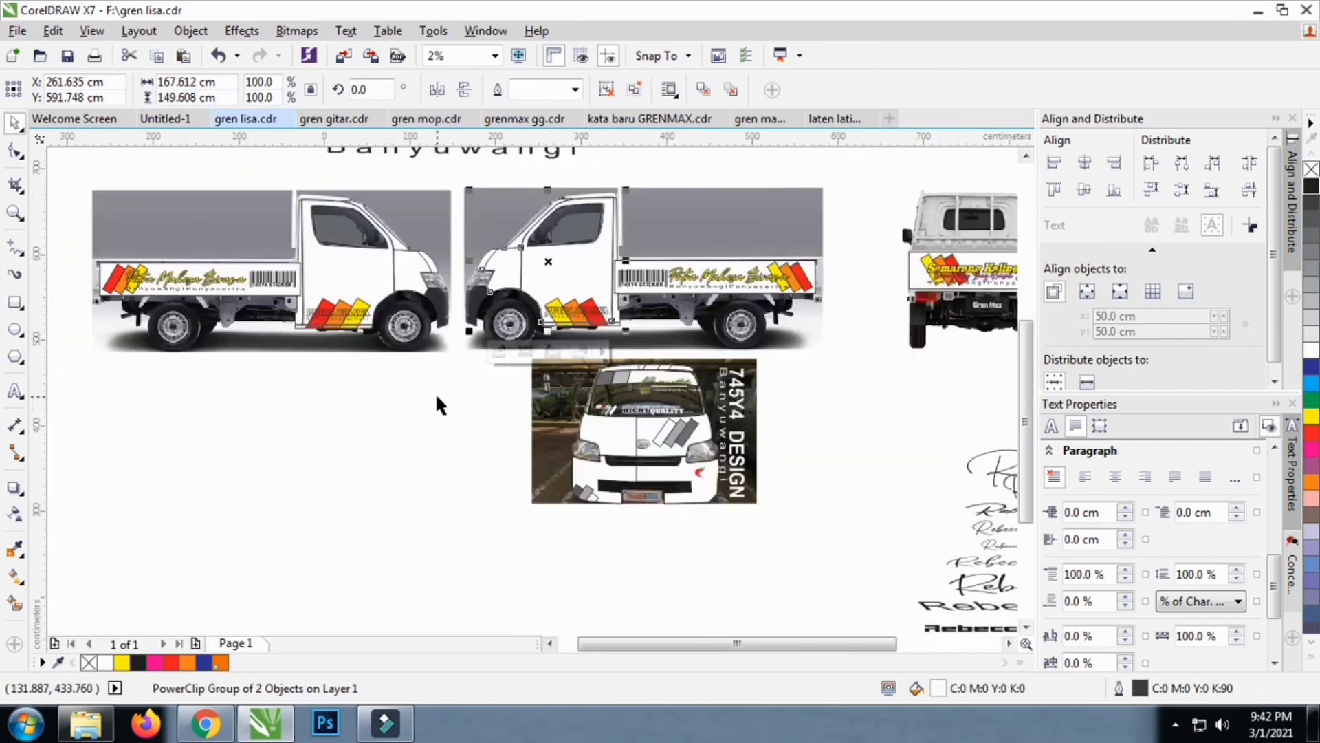
click(435, 396)
Open the nested PowerClip holding the stripes on the front-view truck's hood and fill its dark grey stripe yellow
scroll(685, 484, up, 4)
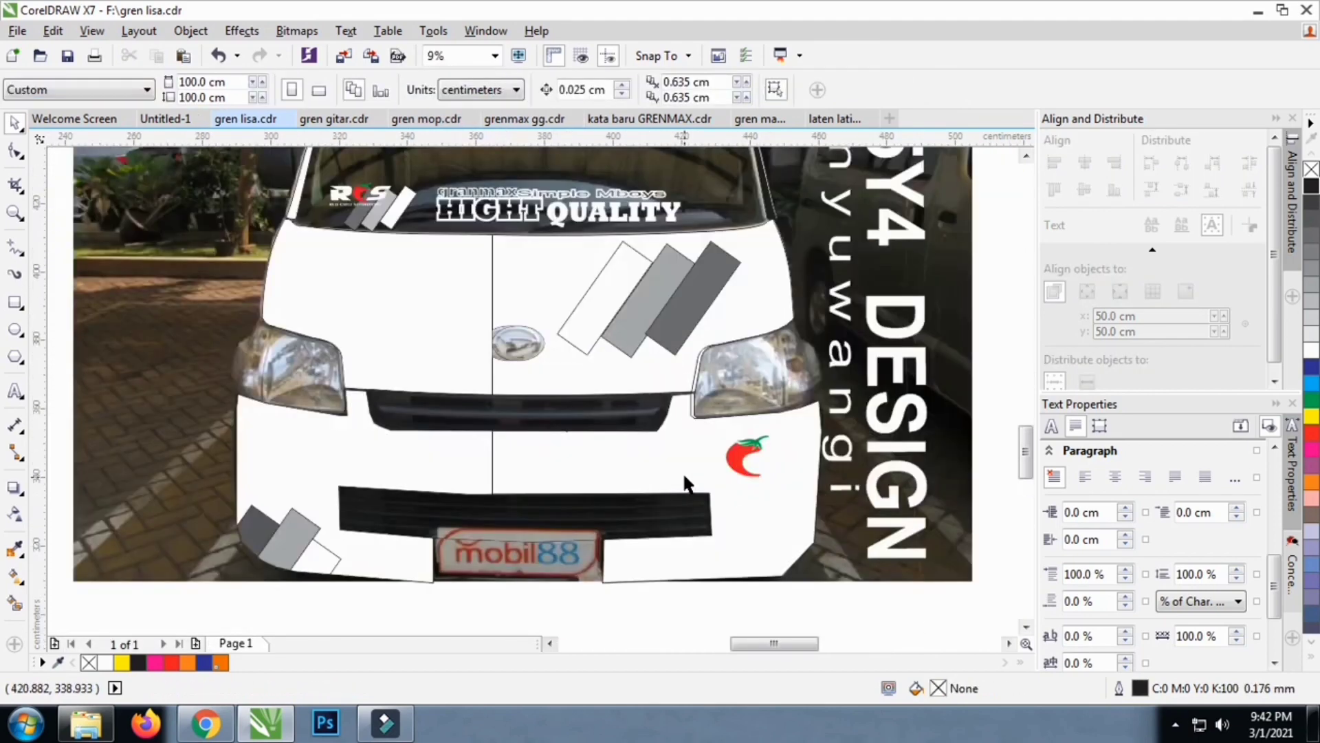
click(701, 313)
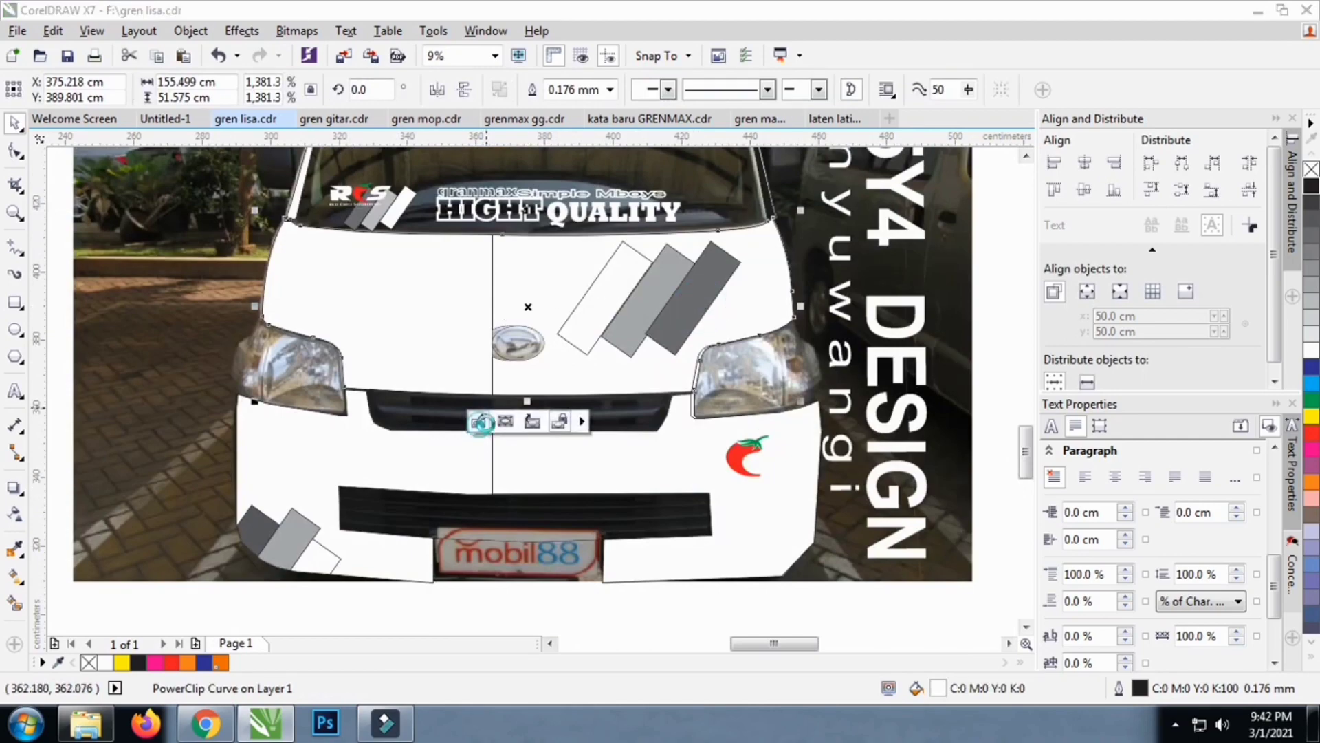
double_click(712, 302)
click(710, 302)
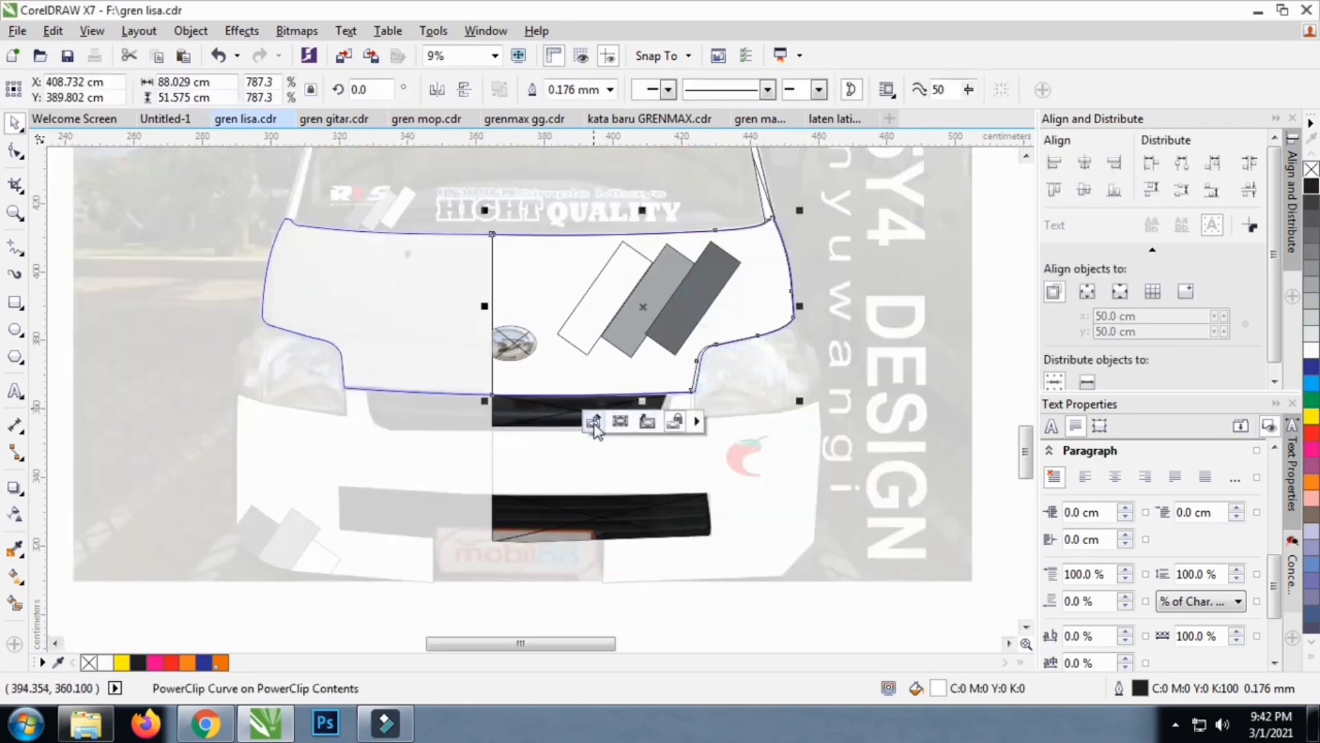
click(593, 421)
click(717, 282)
scroll(716, 282, up, 2)
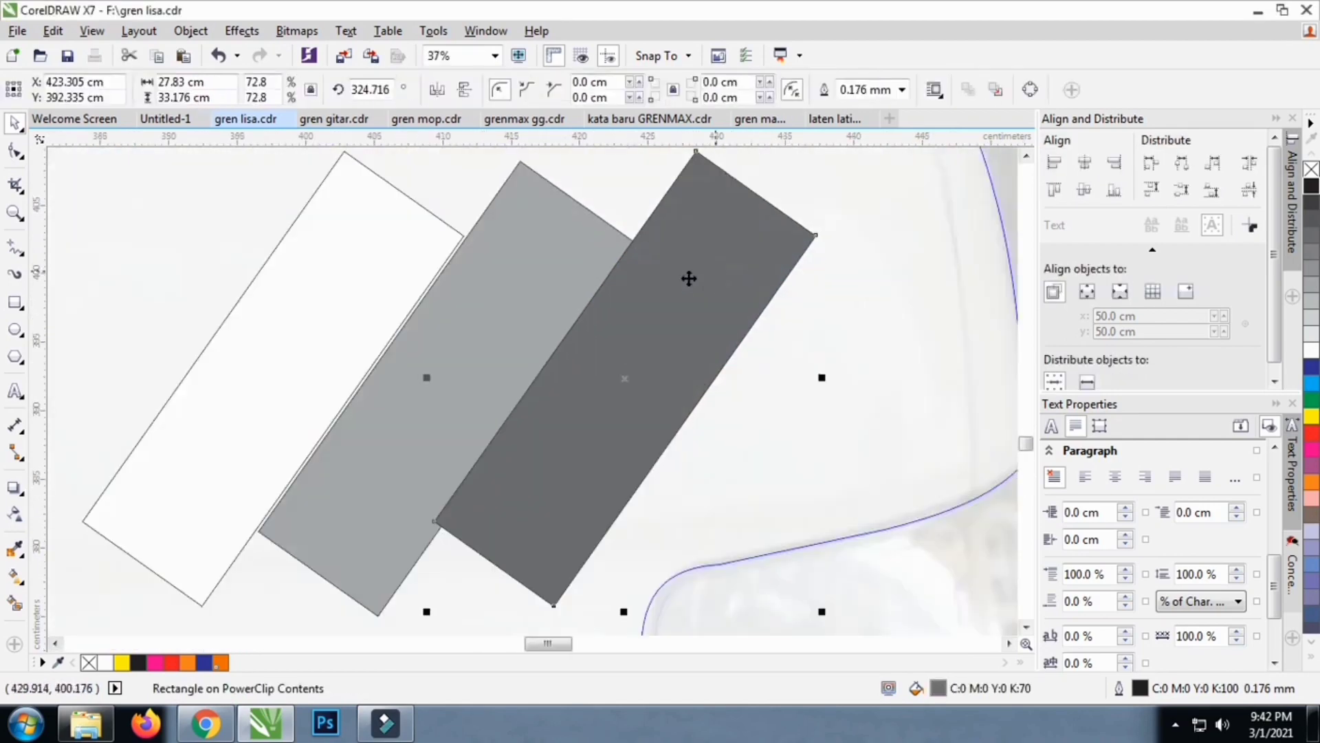
scroll(687, 280, down, 1)
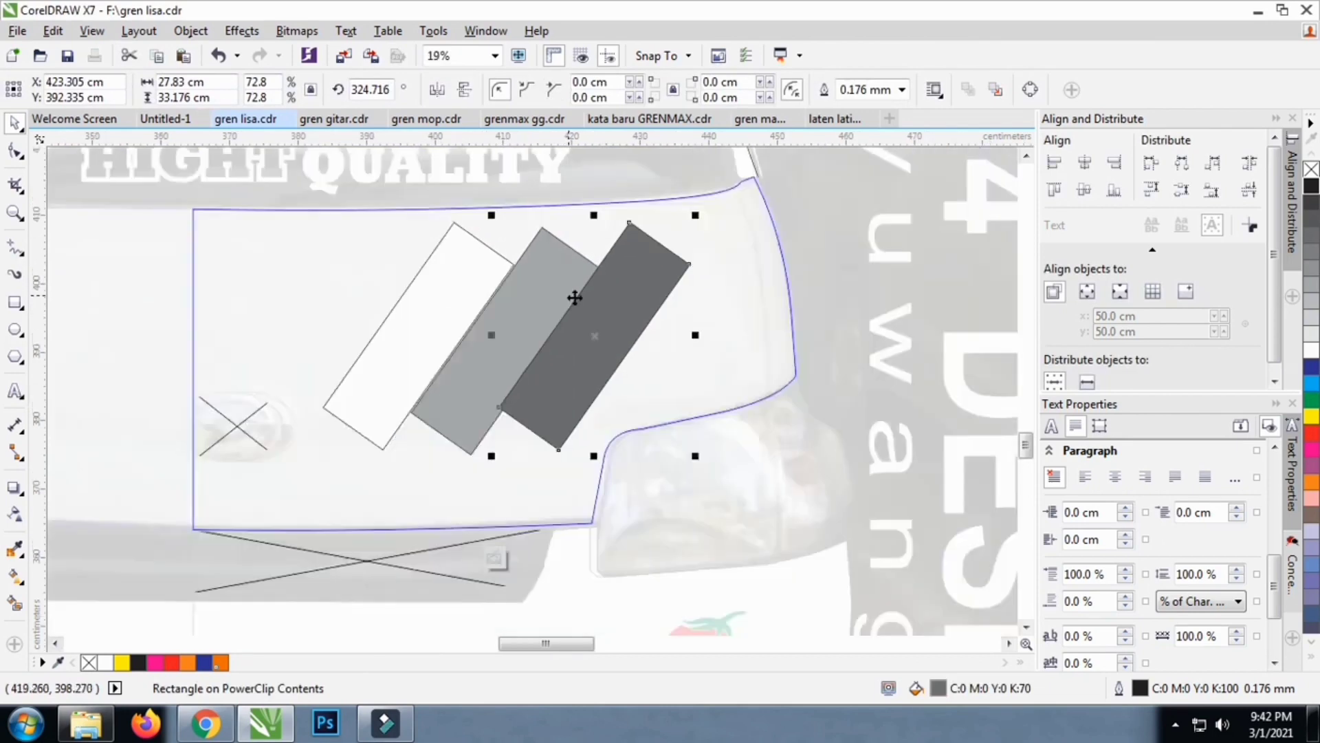
click(1312, 416)
click(786, 265)
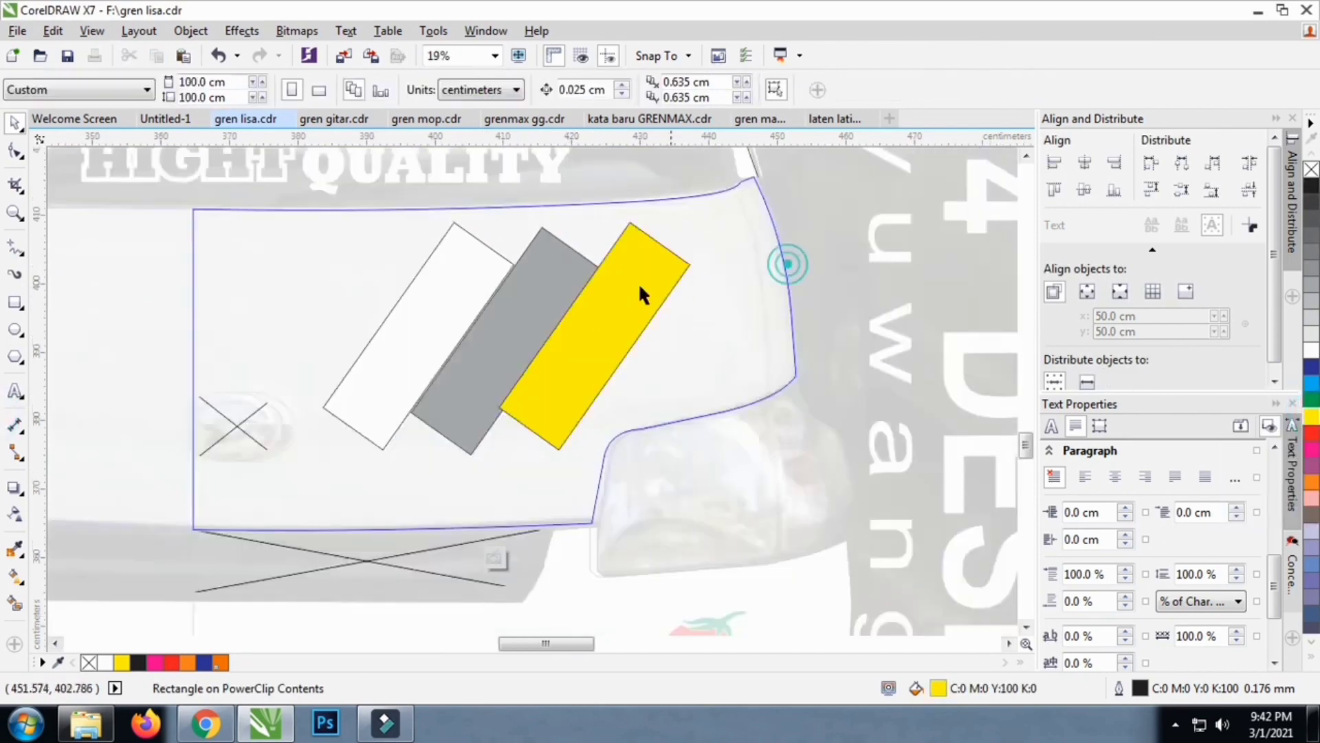
Fill the hood's middle grey stripe orange and its white stripe red
click(577, 286)
click(1312, 481)
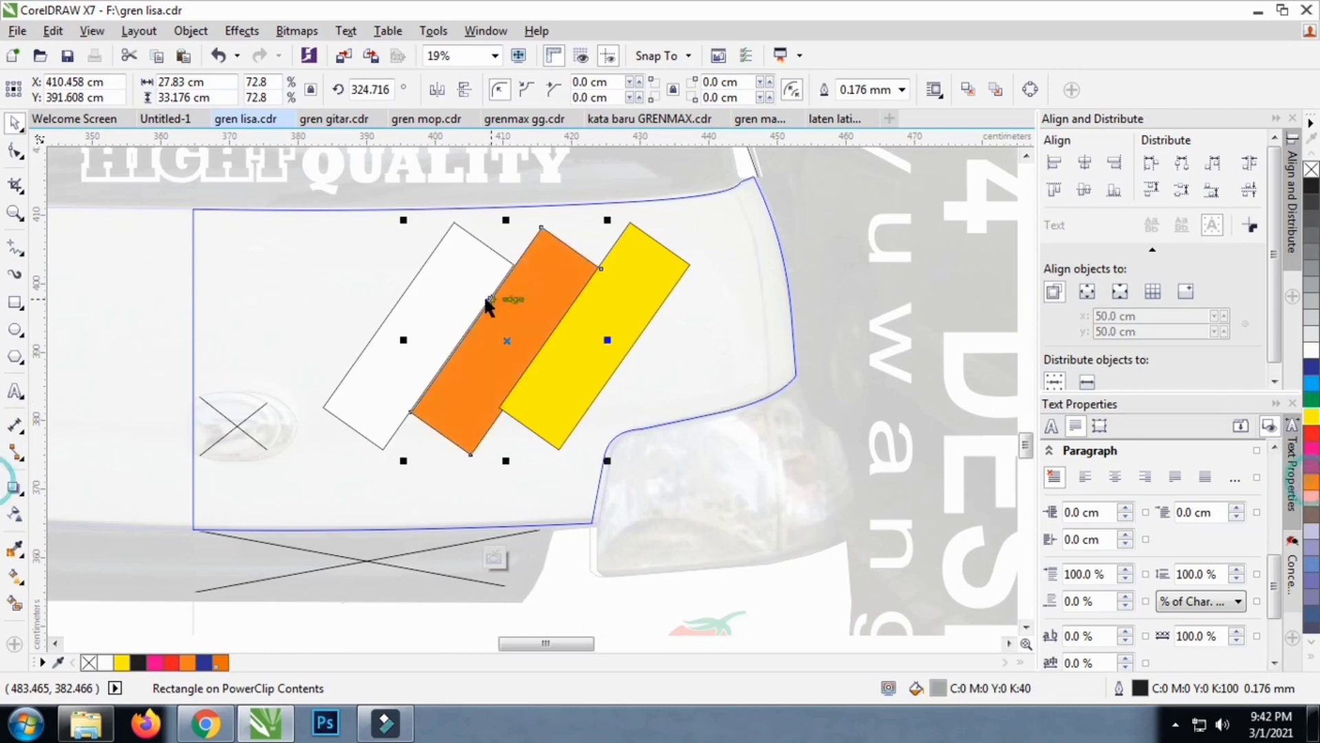
click(461, 294)
click(1310, 438)
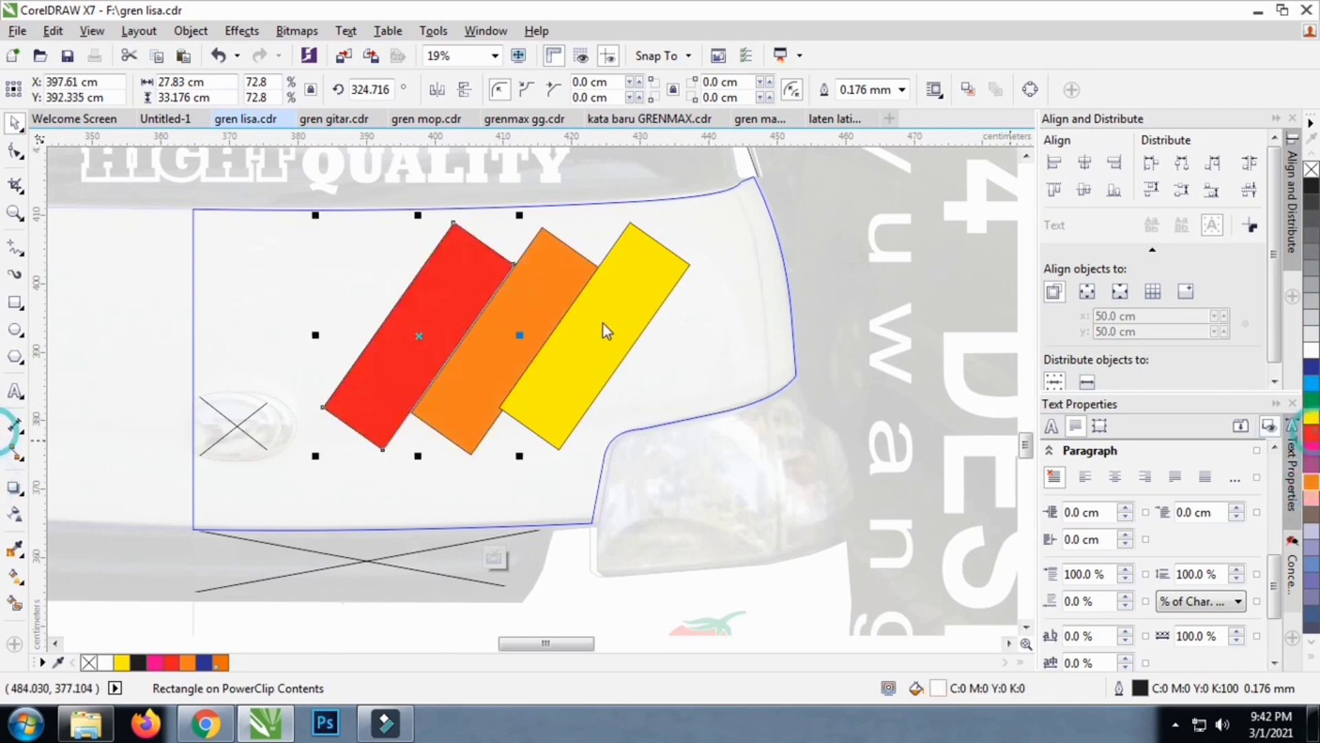
scroll(594, 330, down, 2)
Finish editing both levels of the hood's nested PowerClips and return to the full layout
click(543, 457)
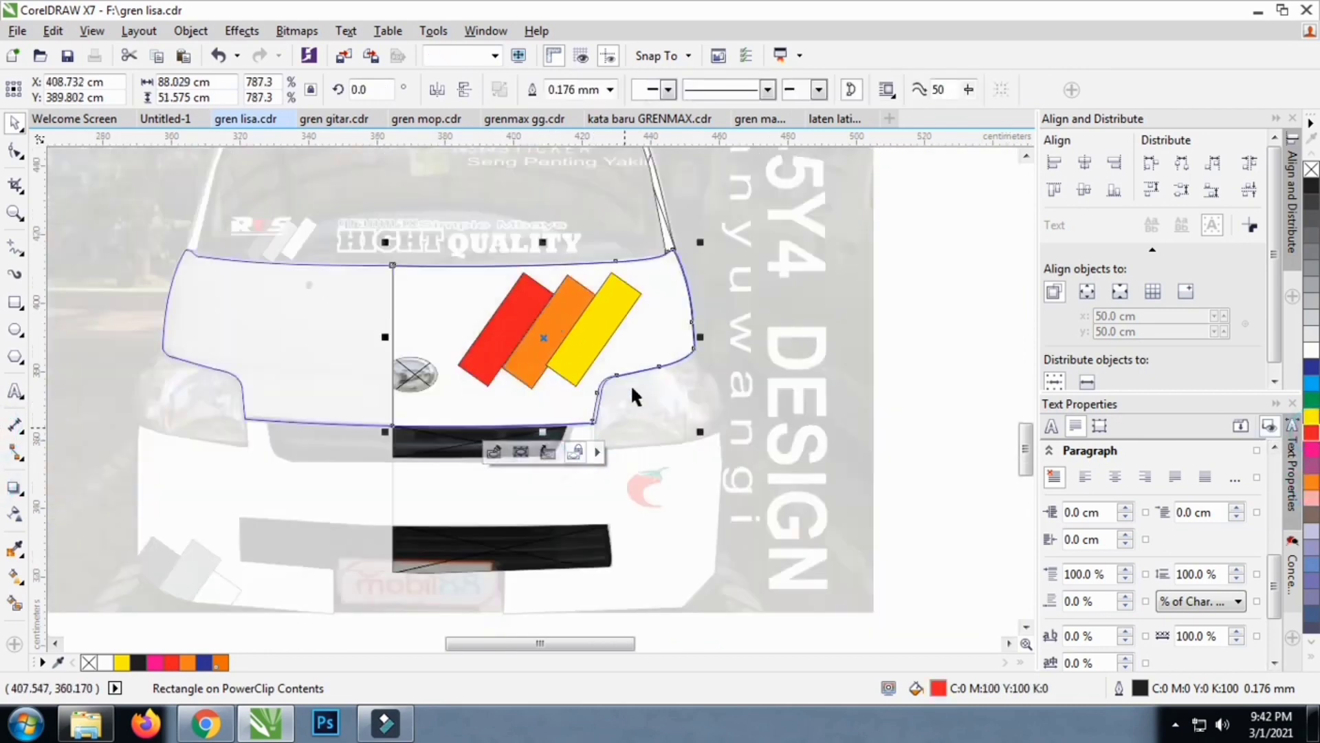
scroll(583, 436, down, 2)
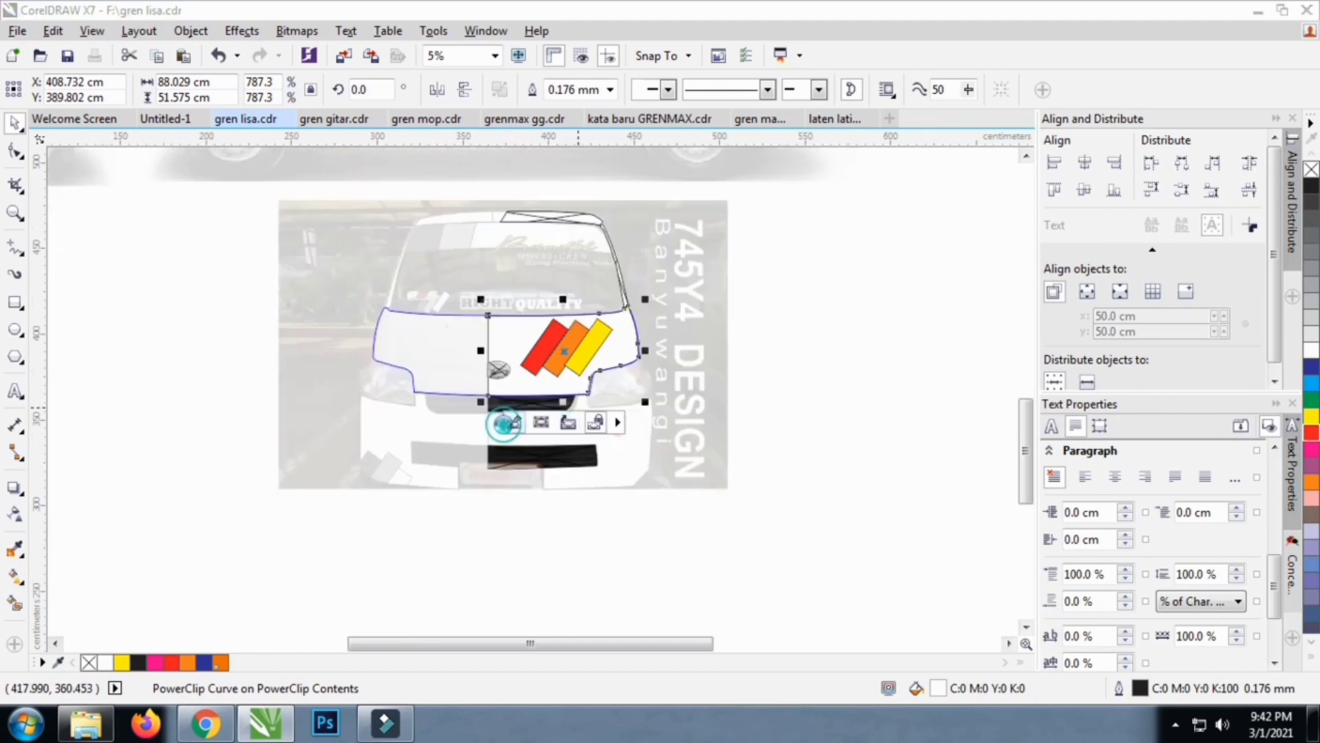
click(806, 414)
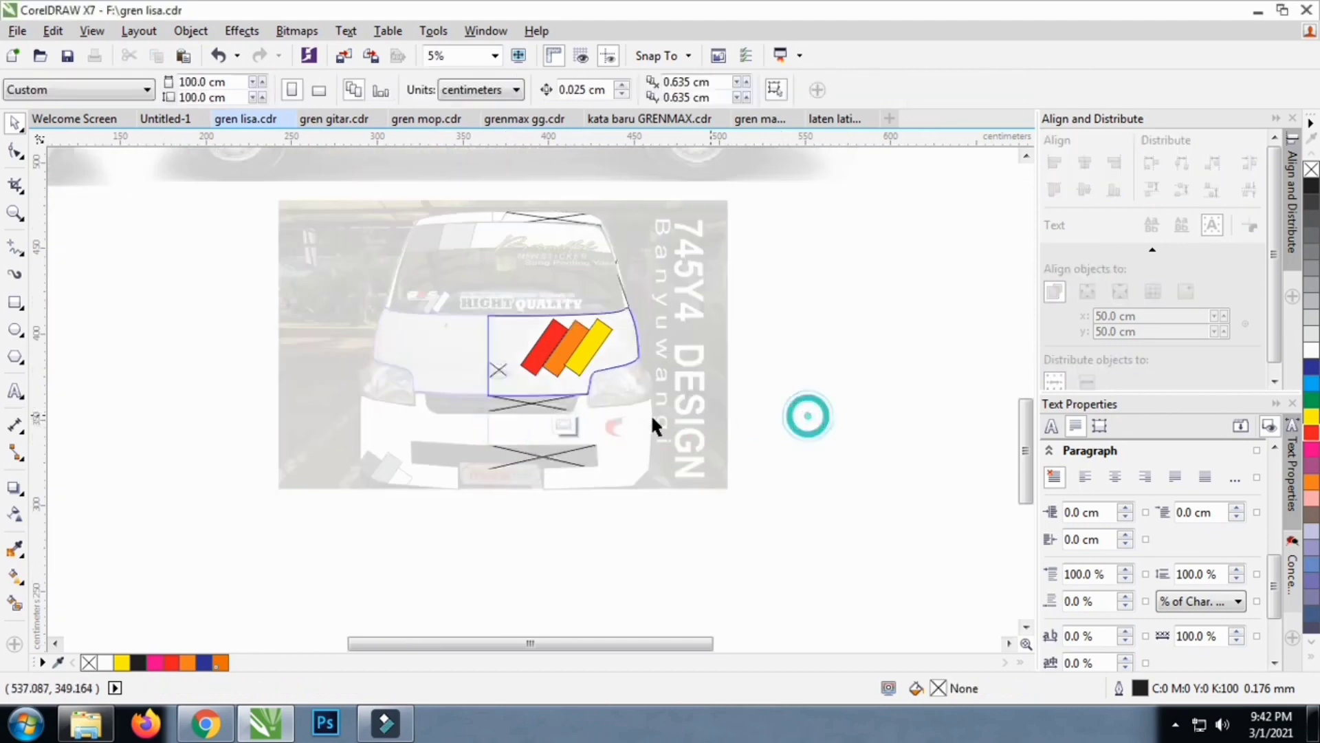
click(557, 423)
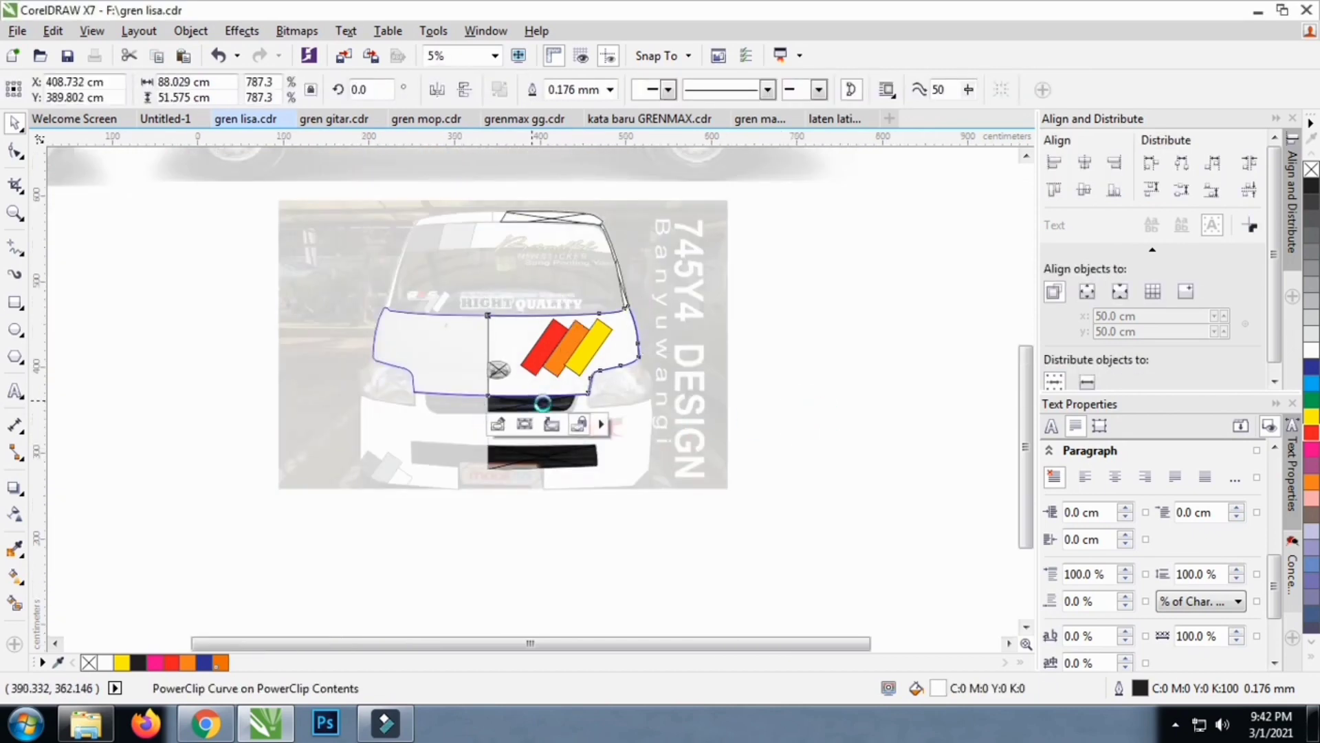
scroll(543, 403, down, 2)
click(737, 397)
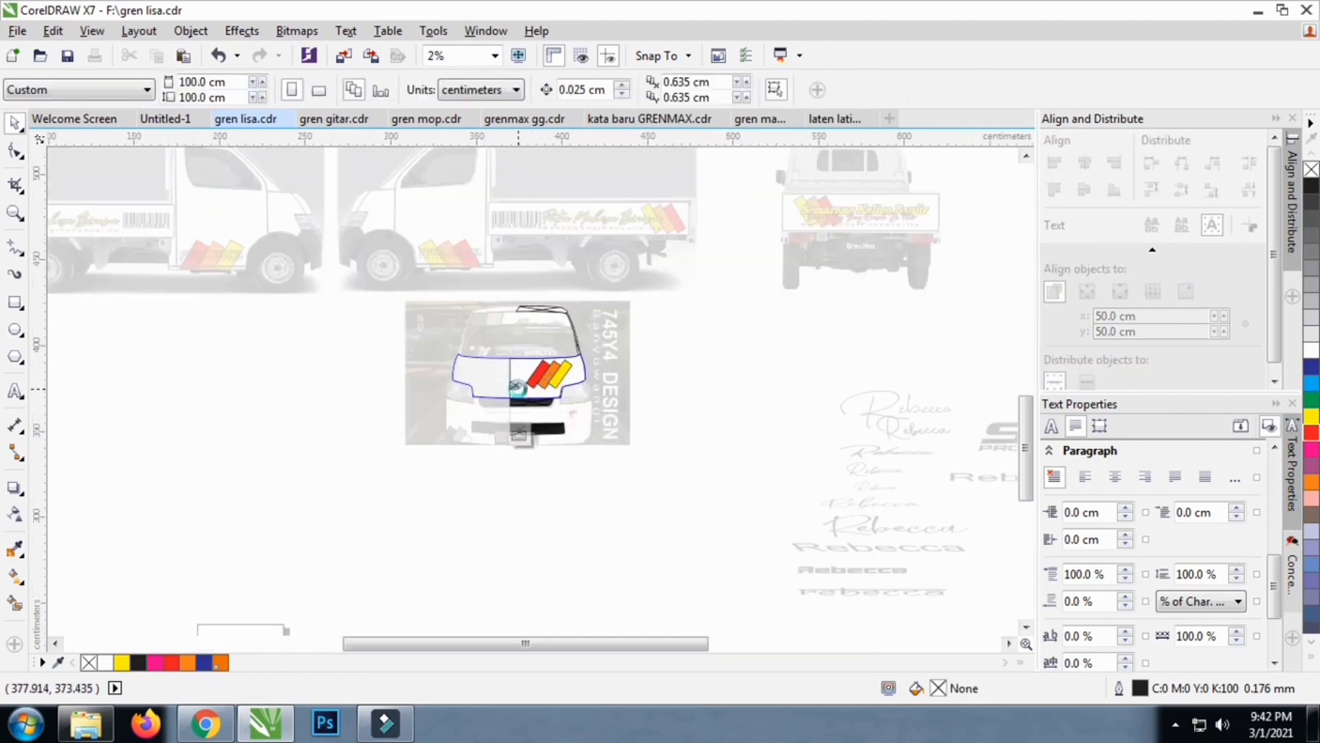
scroll(517, 387, up, 3)
click(523, 453)
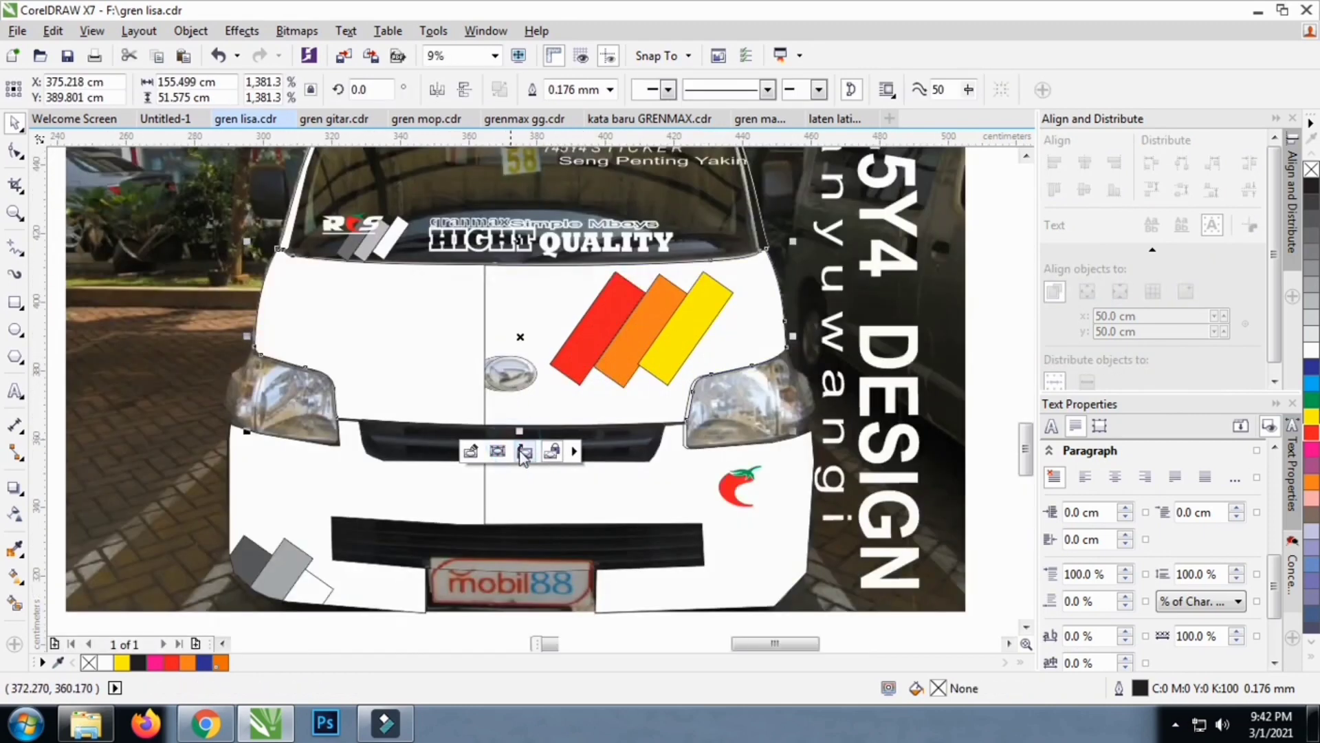
click(523, 454)
scroll(786, 389, down, 2)
click(787, 392)
Open the PowerClip of the band across the windshield's upper edge and fill its dark grey stripe red
scroll(483, 187, up, 2)
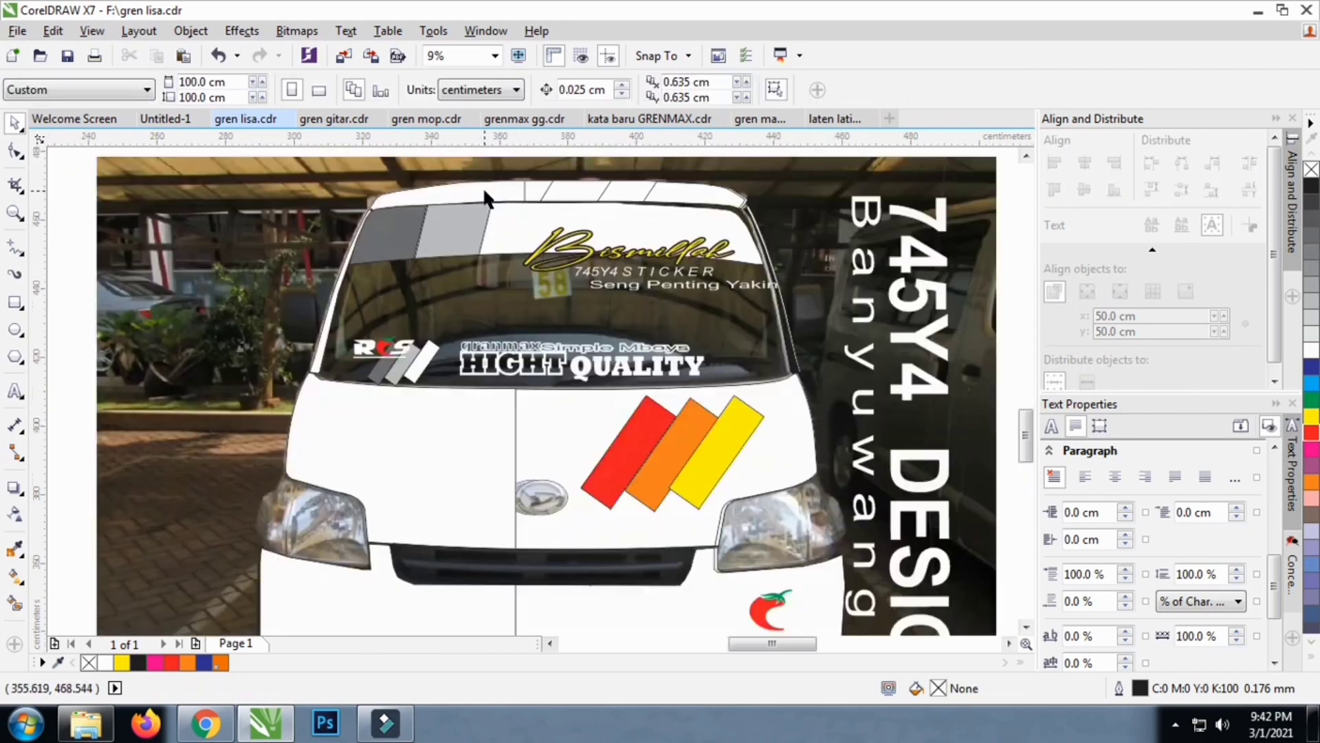
click(459, 222)
click(505, 289)
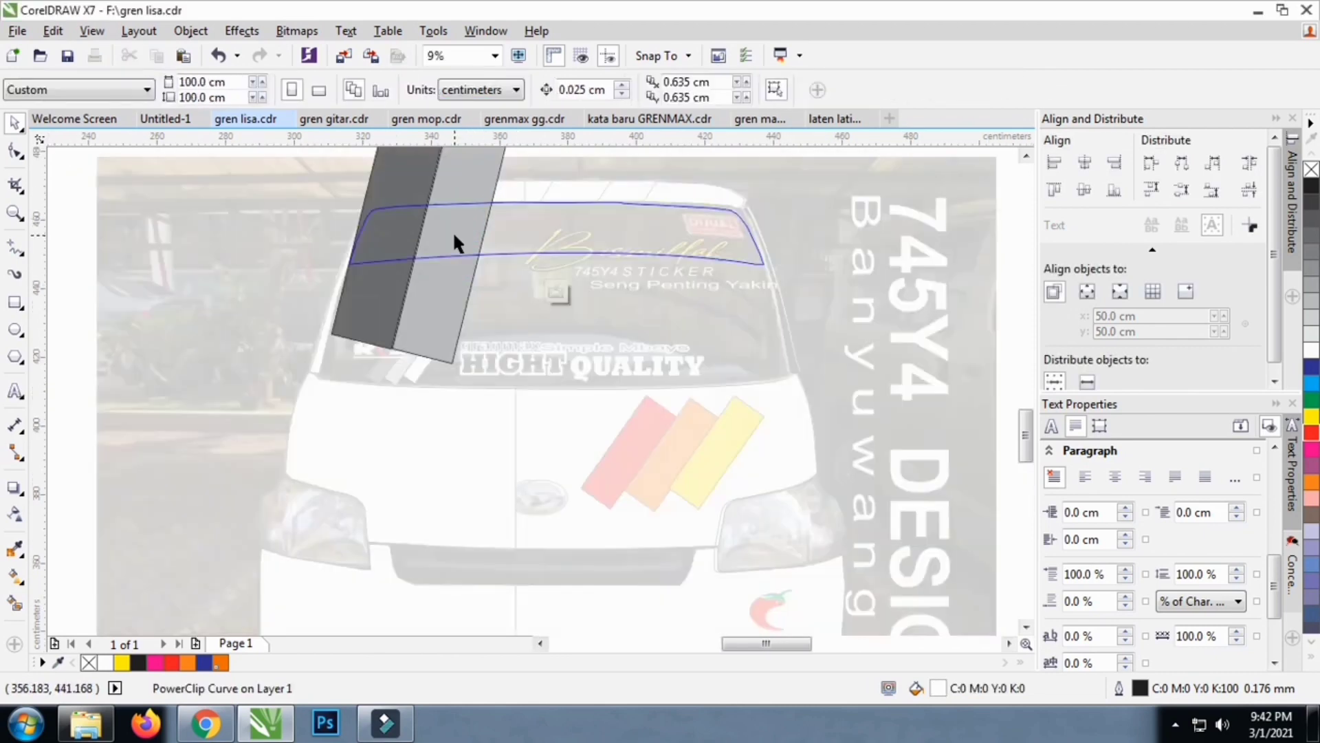
click(452, 231)
click(378, 235)
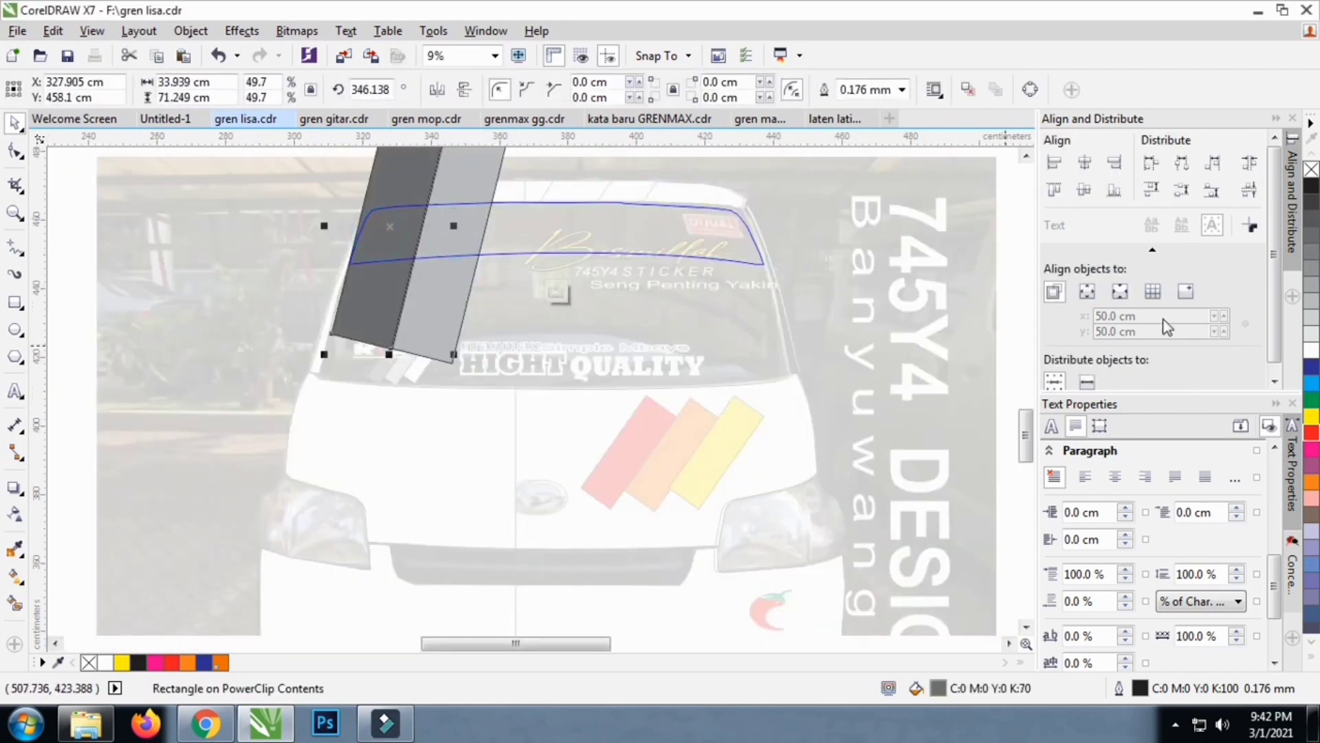
click(1311, 433)
click(696, 181)
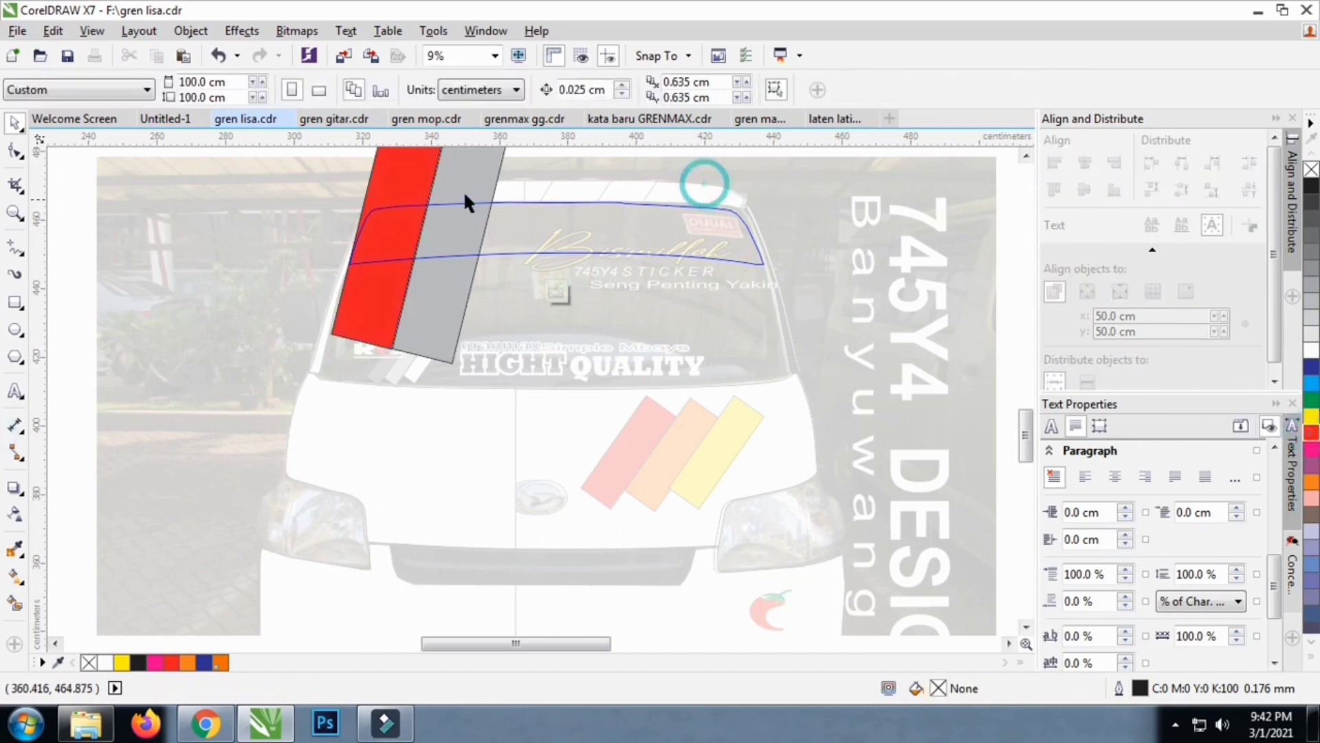
Fill the windshield band's light grey stripe orange, finish editing its PowerClip, and fill the band itself yellow
click(460, 187)
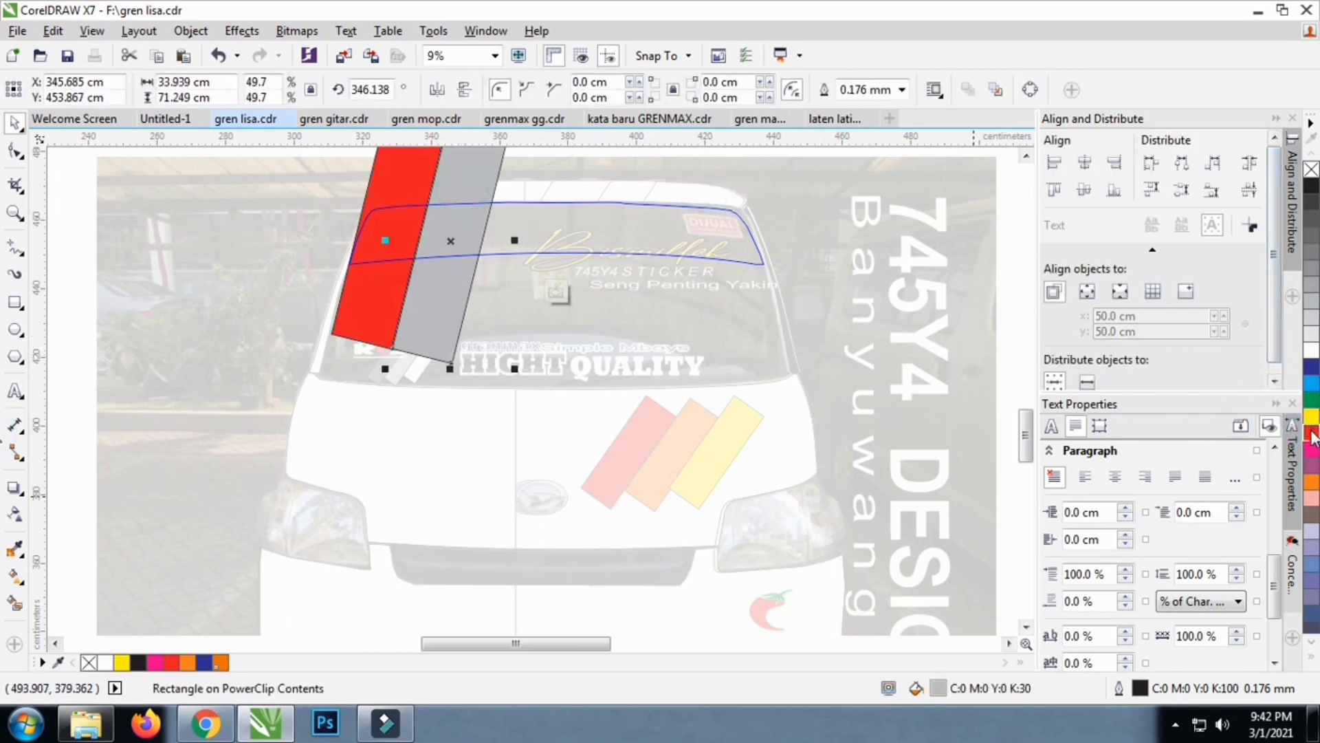
click(1312, 481)
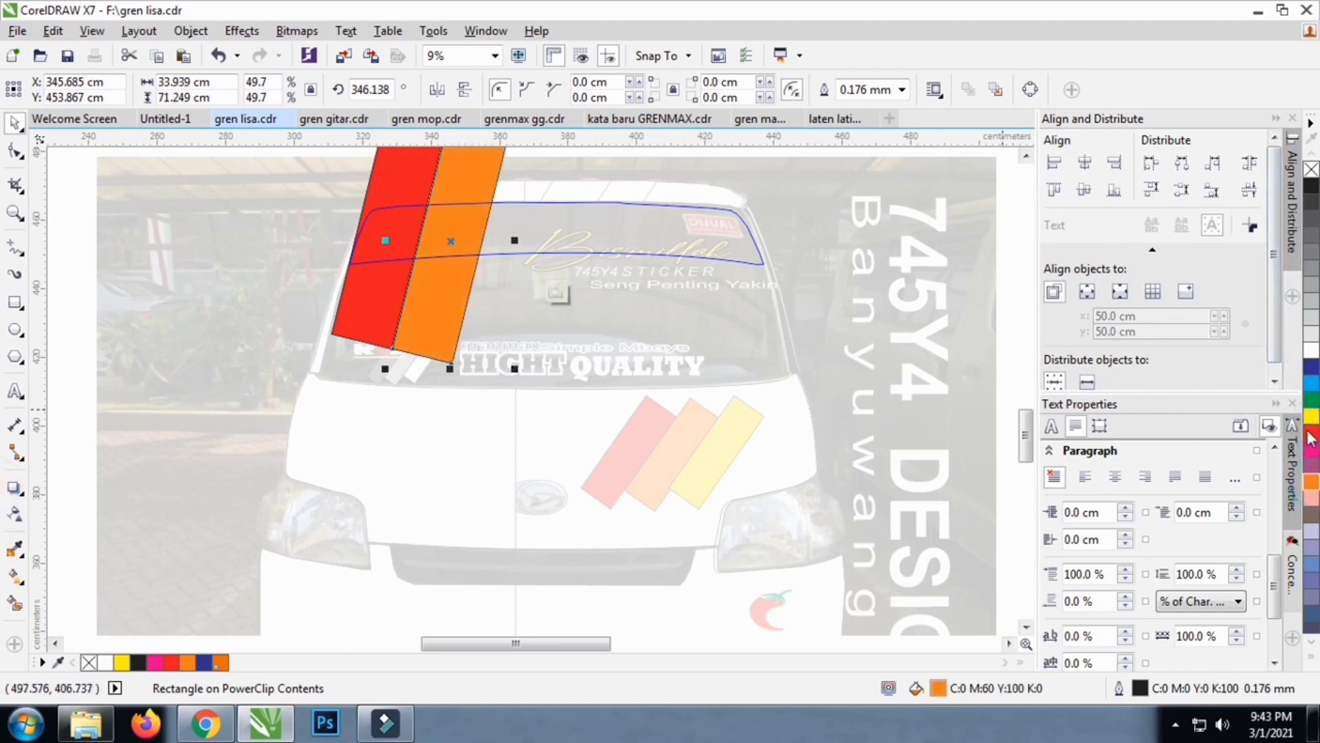
click(713, 317)
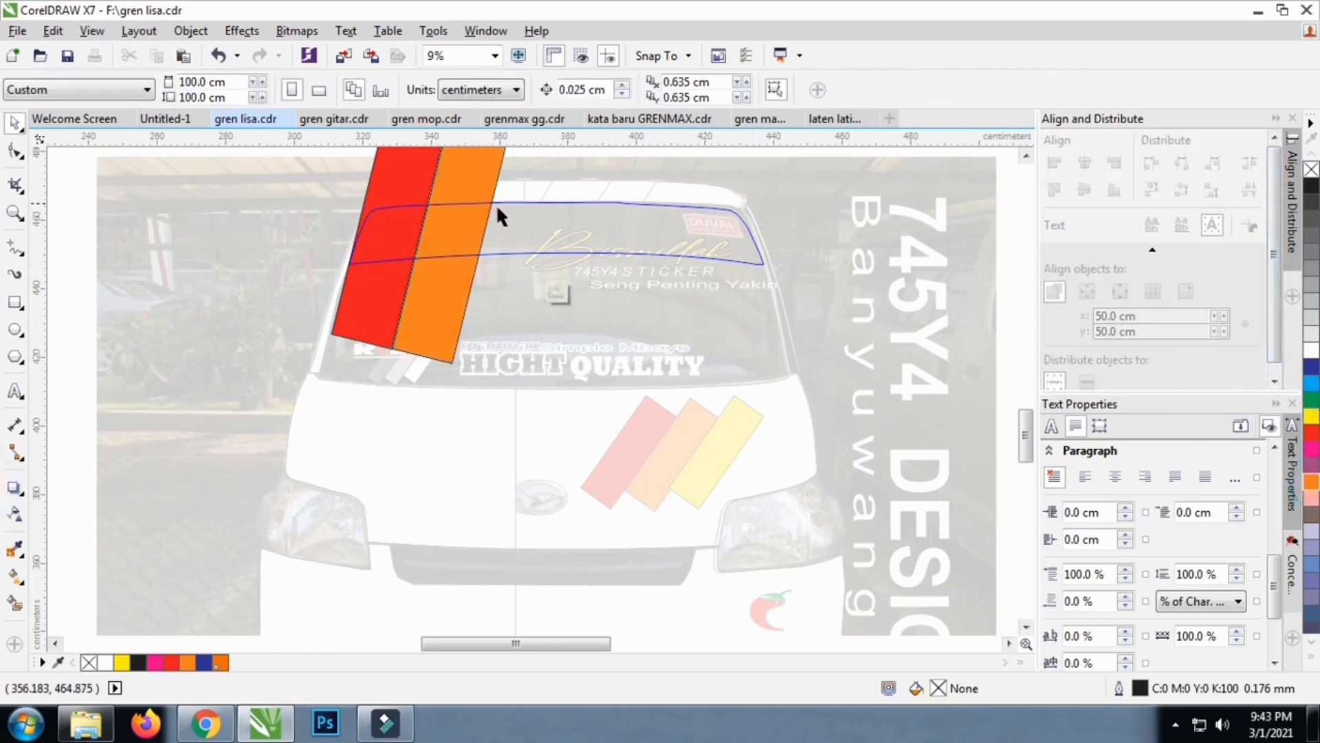
click(557, 293)
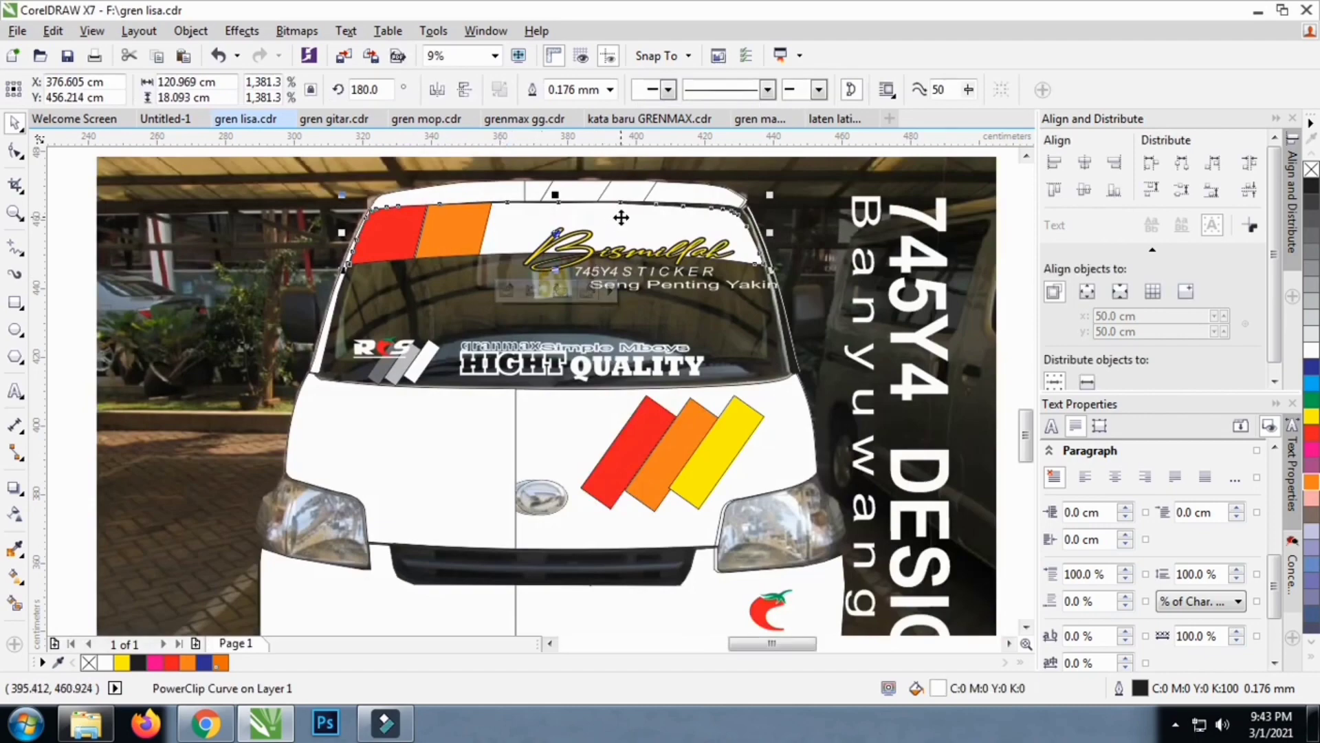
click(1311, 416)
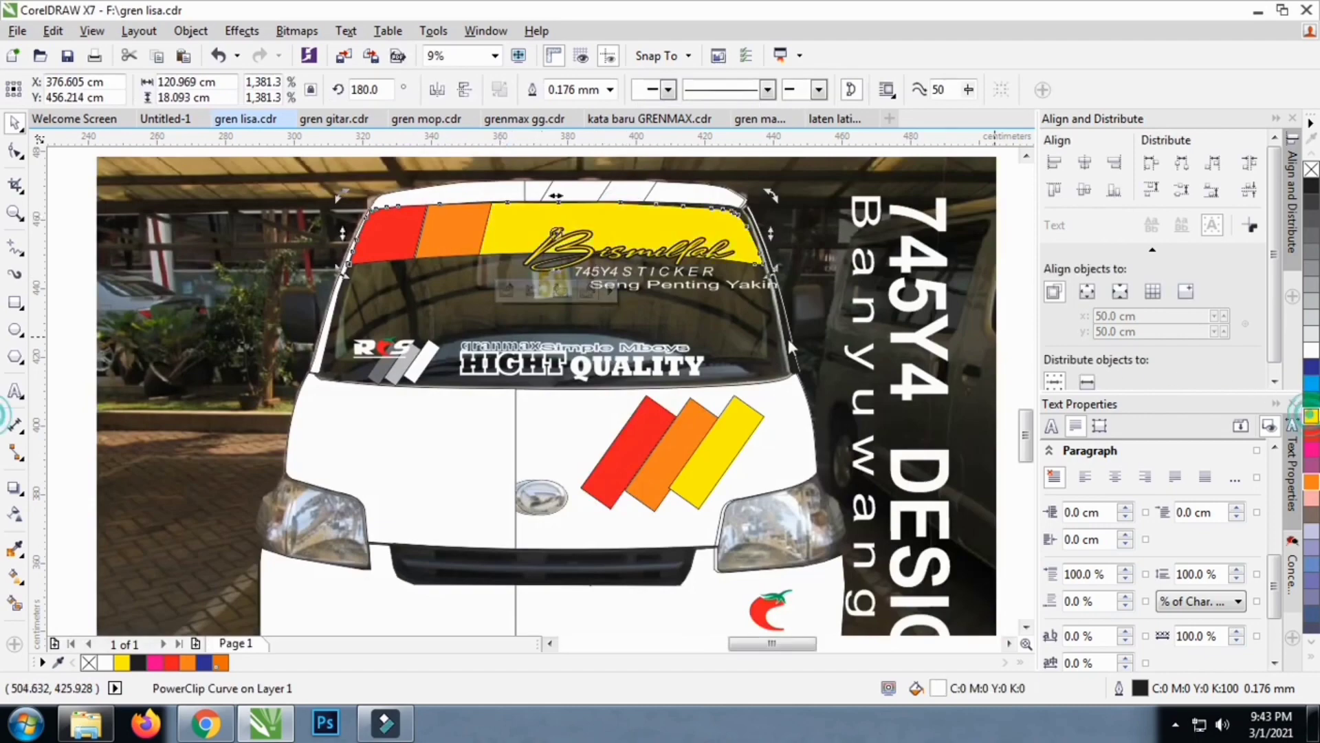
scroll(385, 313, down, 1)
click(798, 360)
Select the white hood panel in the truck's front view and open its PowerClip for editing
scroll(451, 302, up, 2)
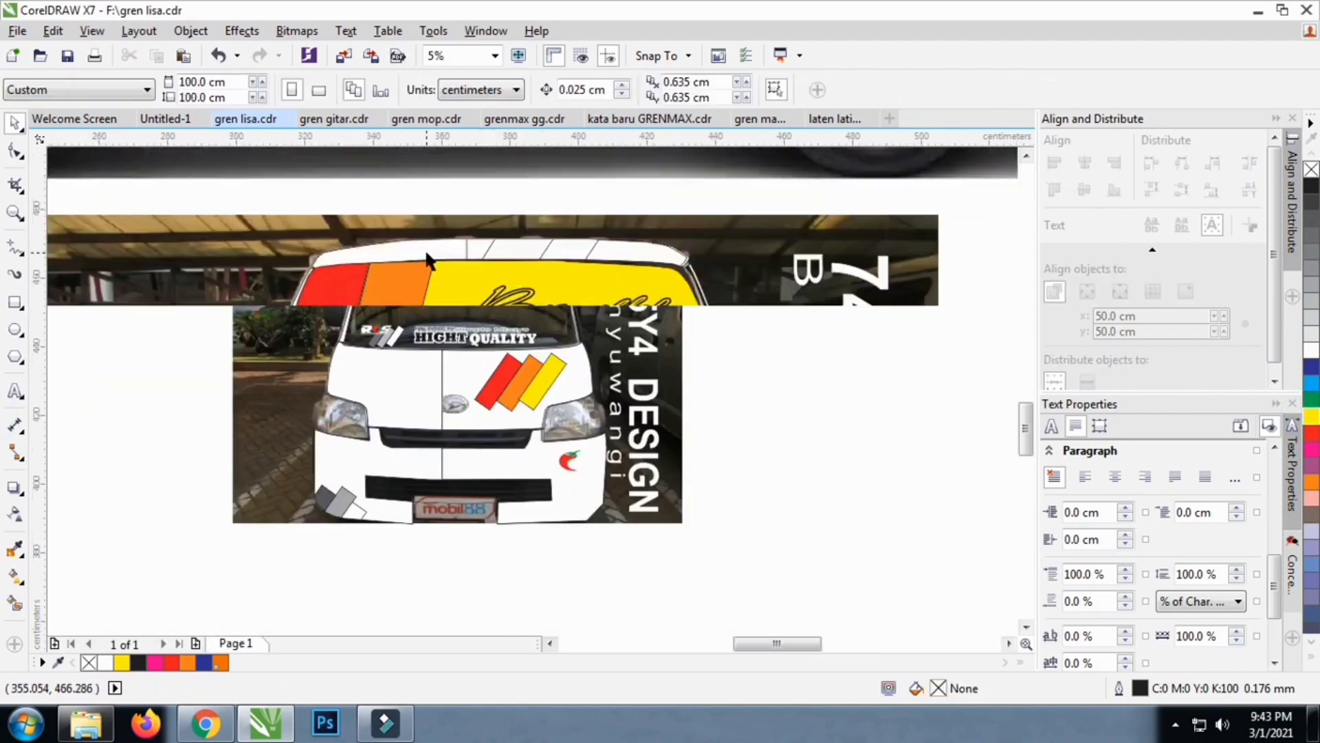
click(457, 489)
scroll(460, 513, down, 1)
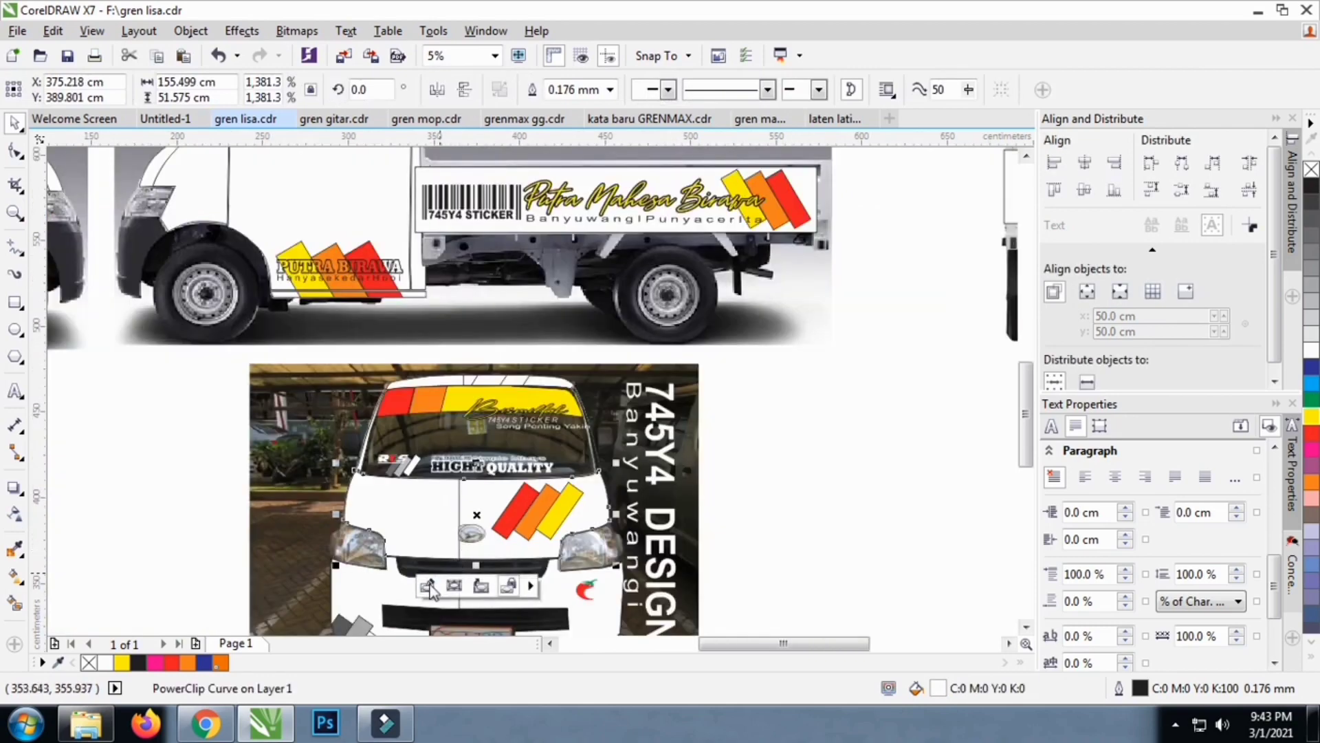
click(427, 585)
scroll(465, 542, up, 1)
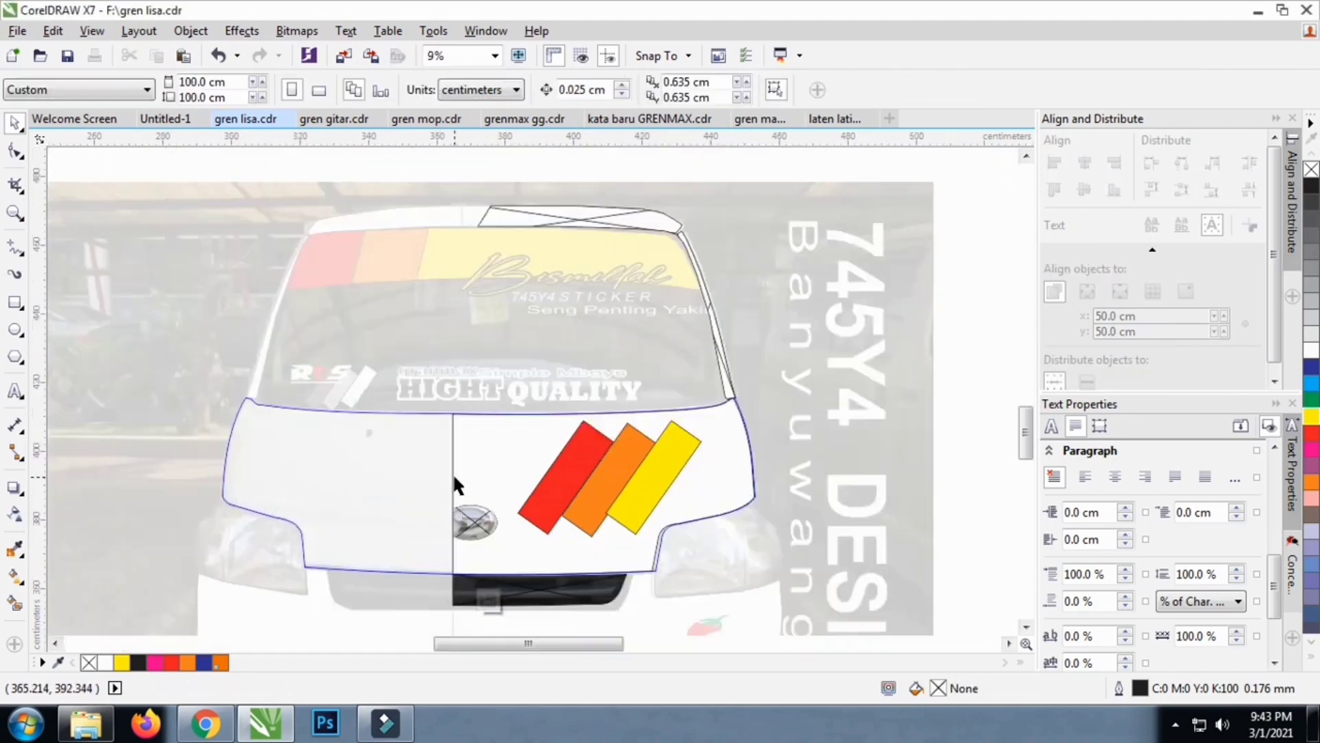
drag(453, 472, 422, 470)
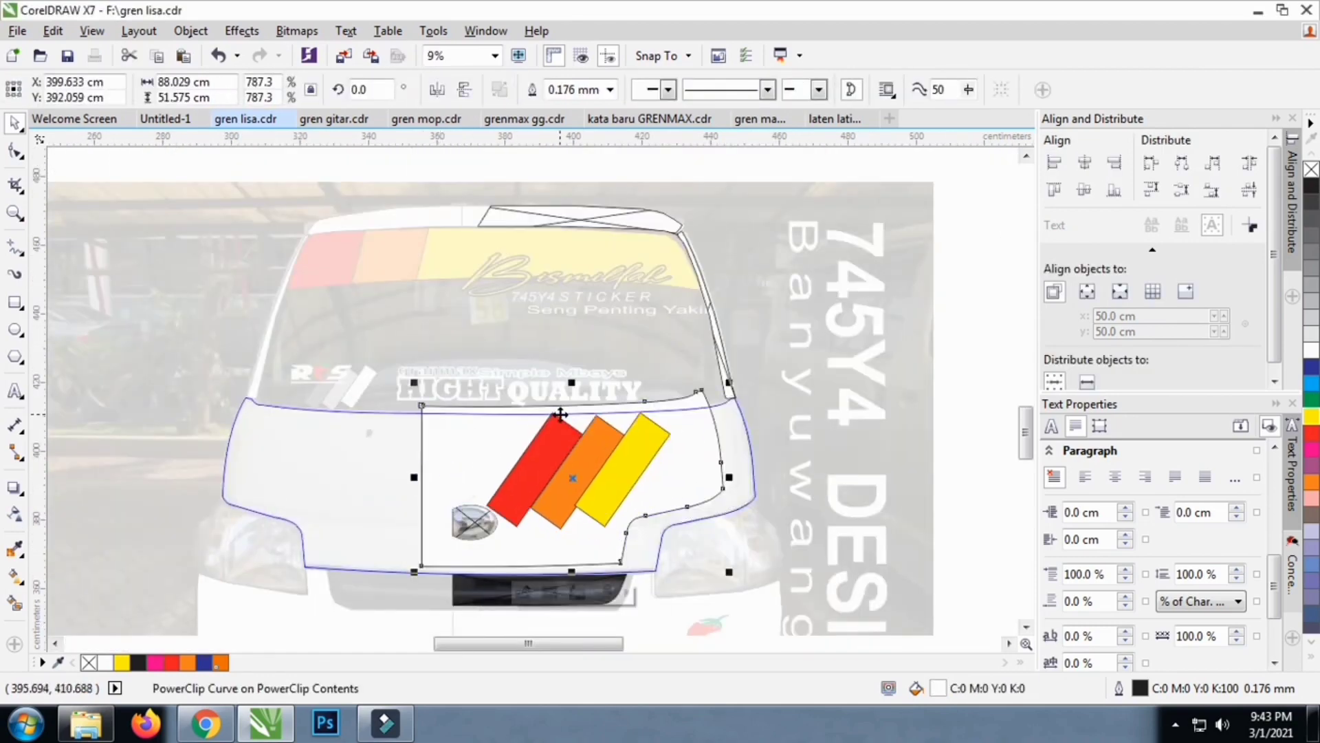
scroll(561, 413, down, 1)
key(ctrl+z)
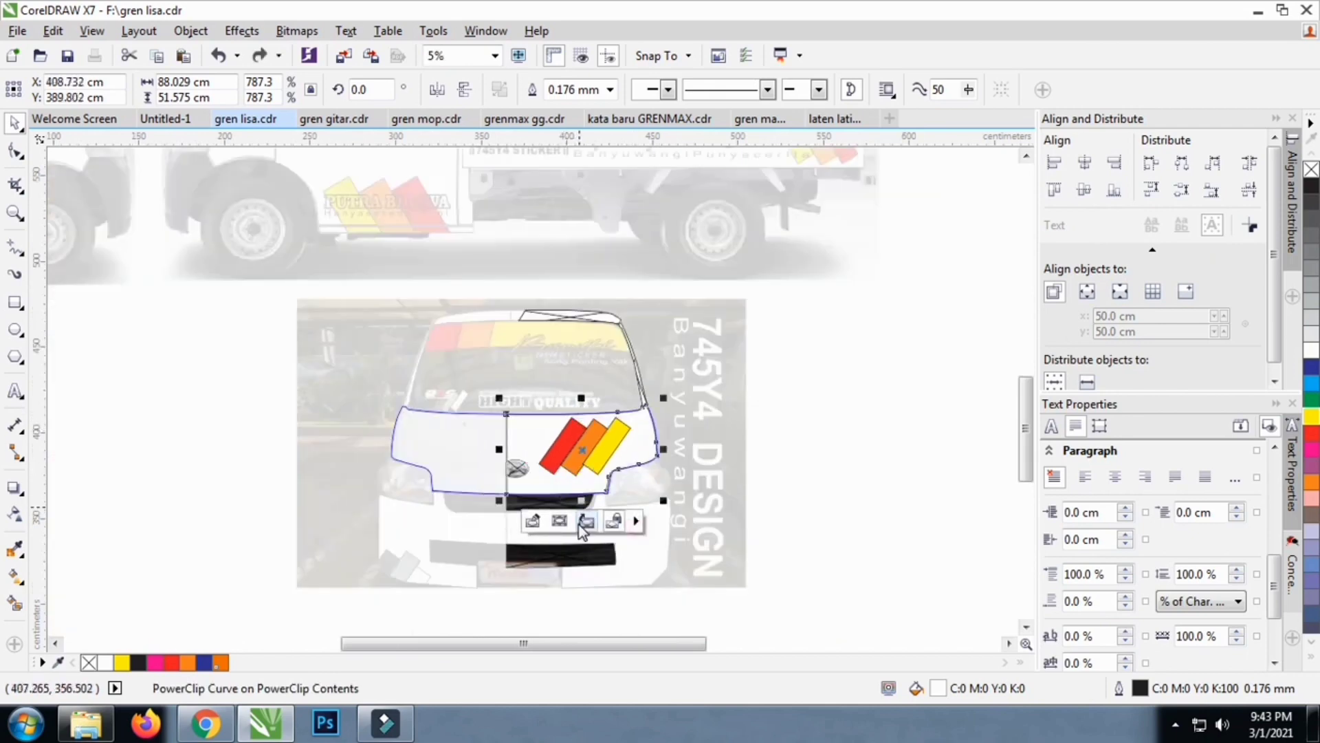
Extract the three stripes from the nested PowerClip on the hood's right half and delete the emptied frame
click(583, 525)
click(797, 475)
drag(525, 447, 546, 393)
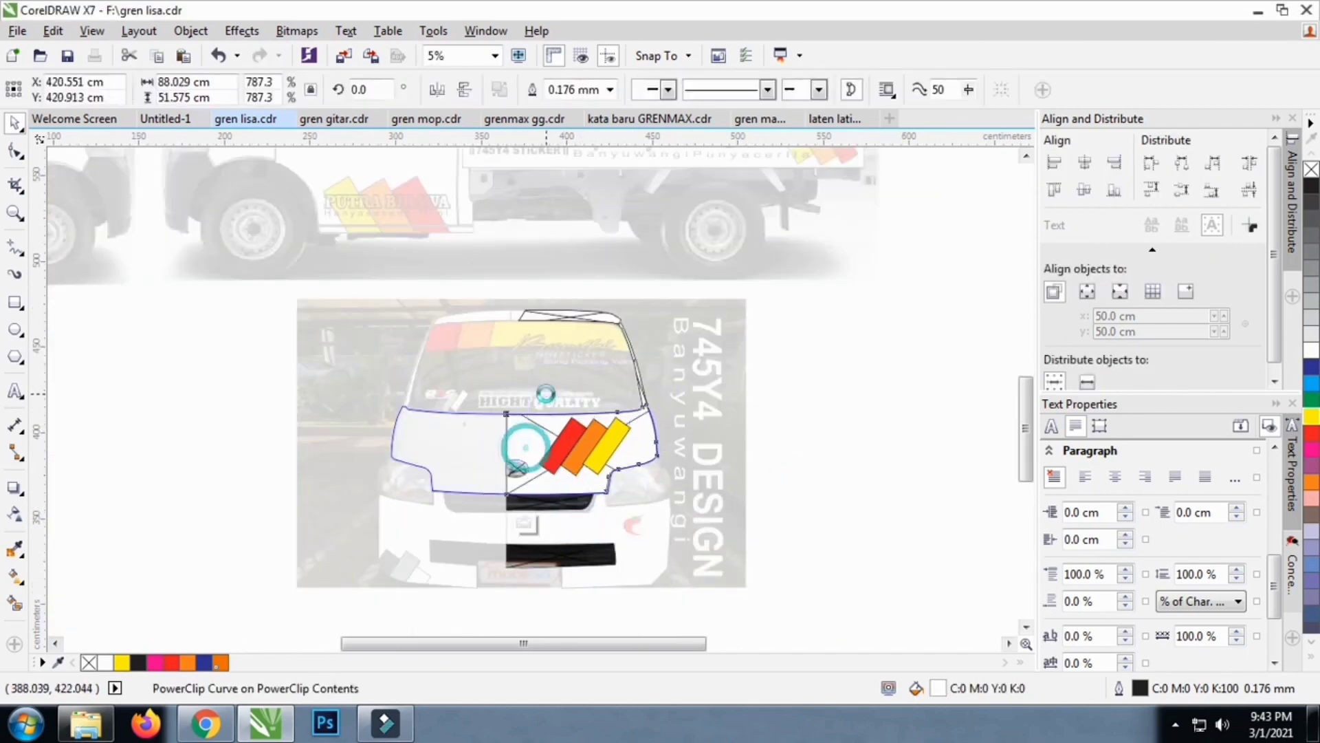
key(Delete)
Delete the empty roof-edge frame inside the hood's PowerClip and finish editing the hood
click(576, 315)
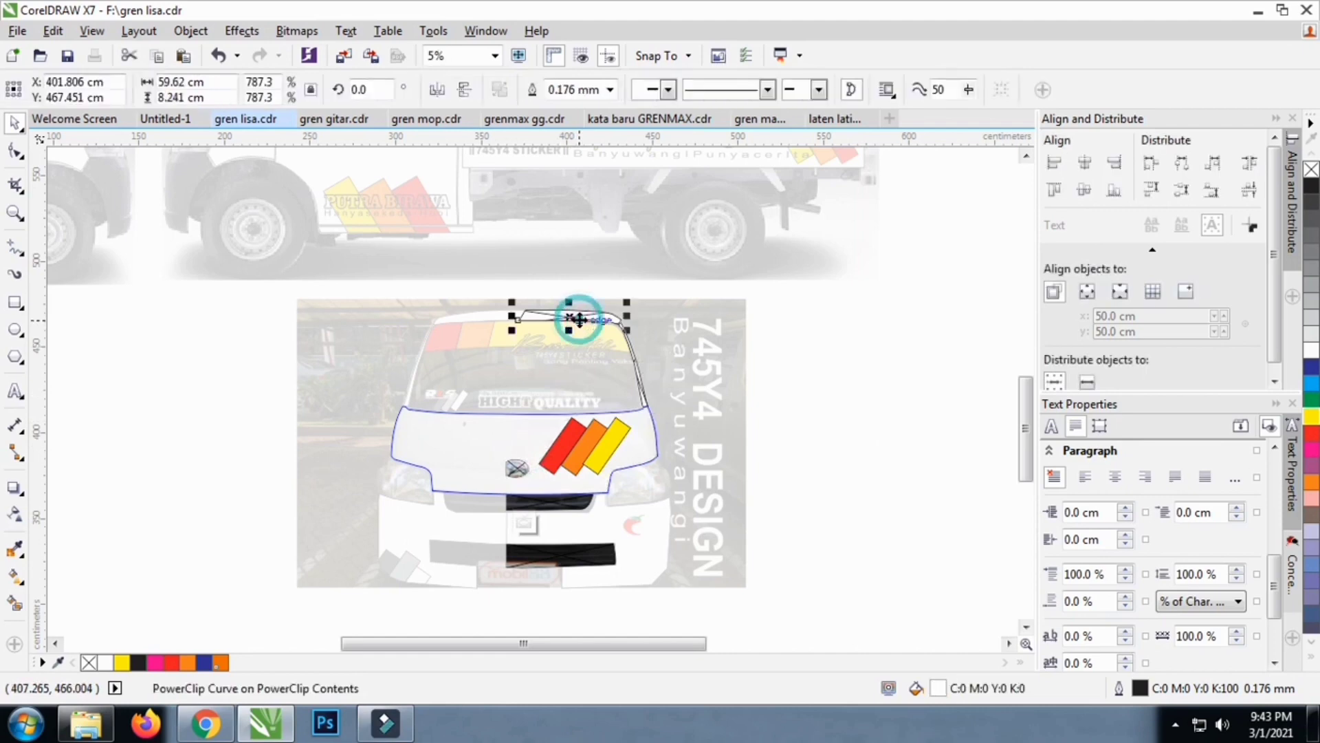
scroll(578, 317, up, 1)
click(477, 390)
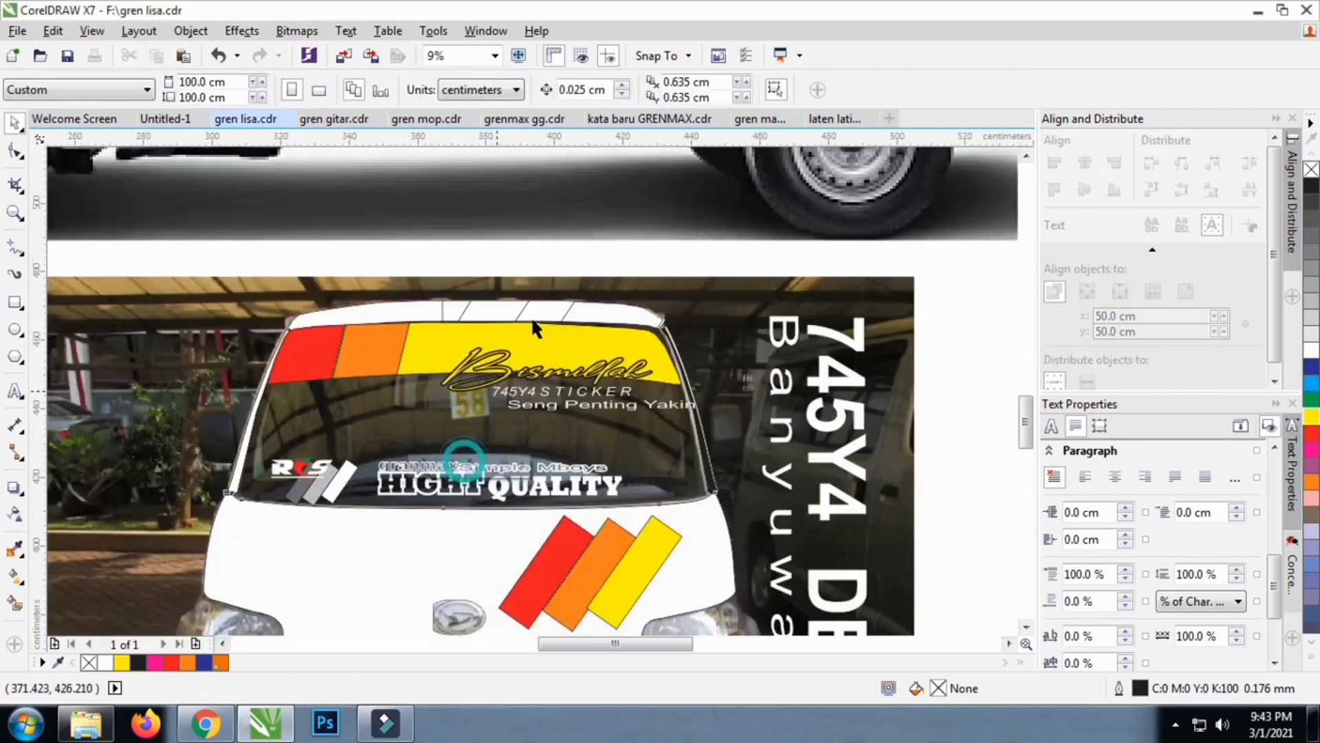
click(529, 311)
scroll(538, 310, down, 1)
click(783, 382)
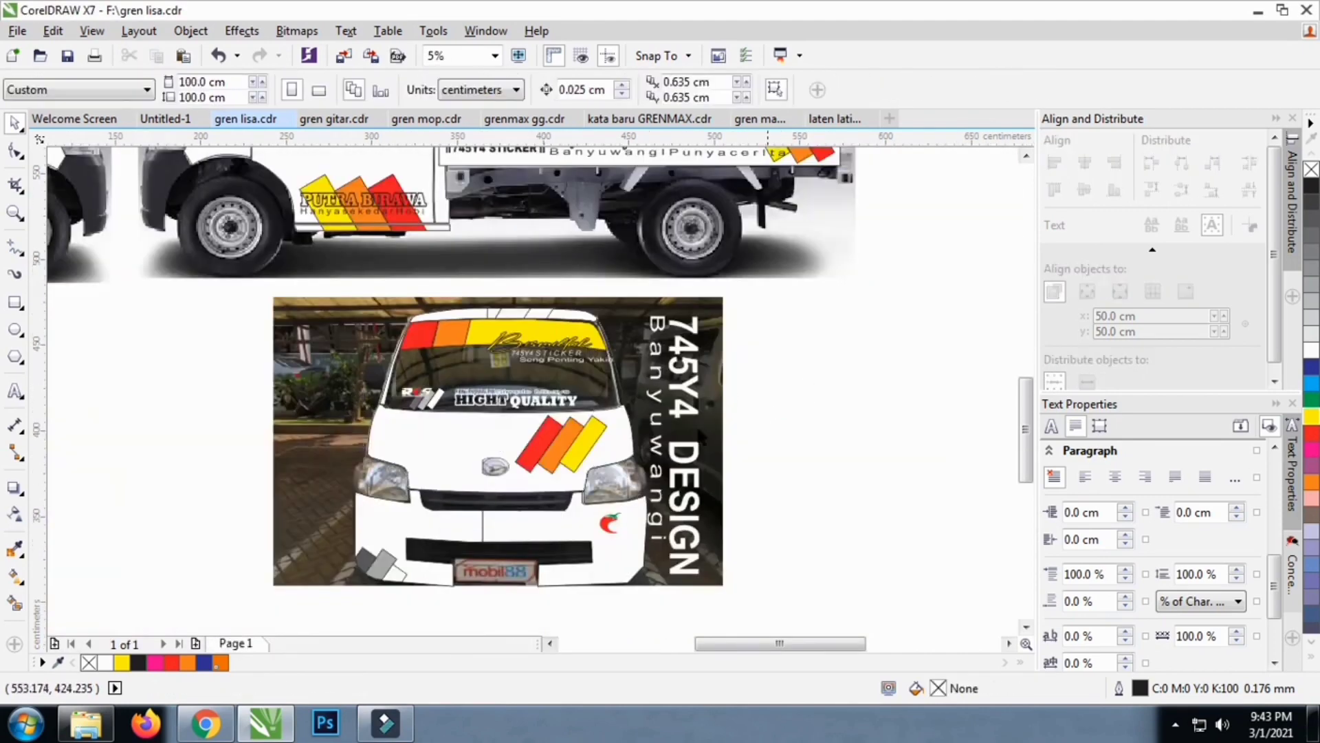
Open the front bumper's PowerClip, delete the six-object group covering its right half, and finish editing
click(509, 521)
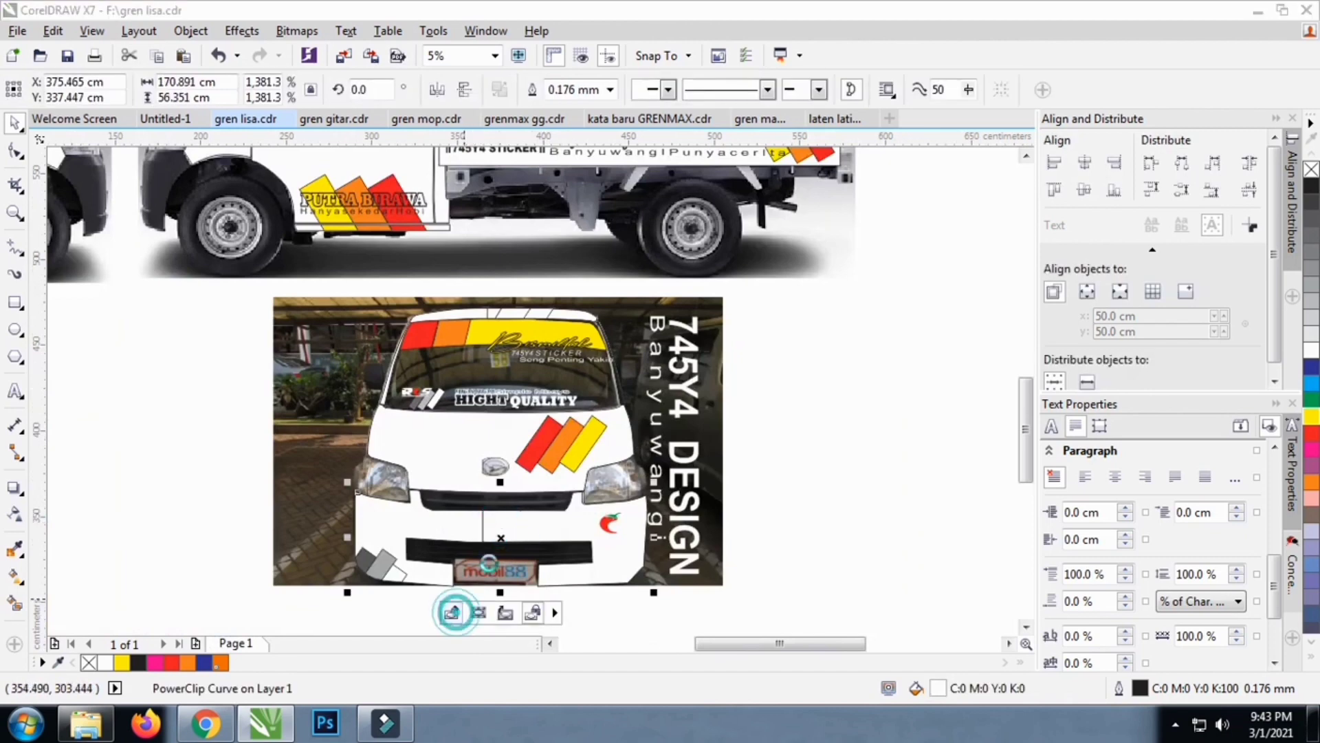
click(457, 611)
scroll(481, 516, up, 1)
click(486, 509)
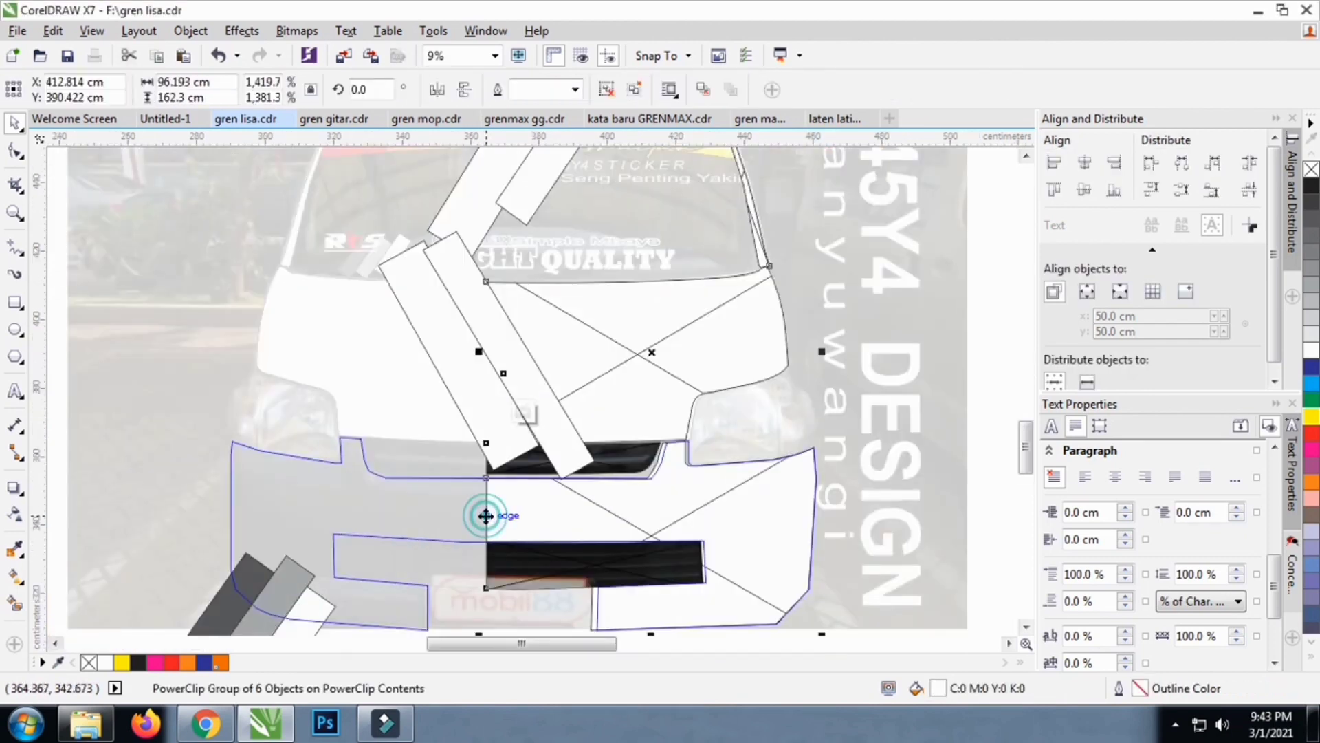
scroll(538, 445, up, 1)
scroll(537, 444, down, 2)
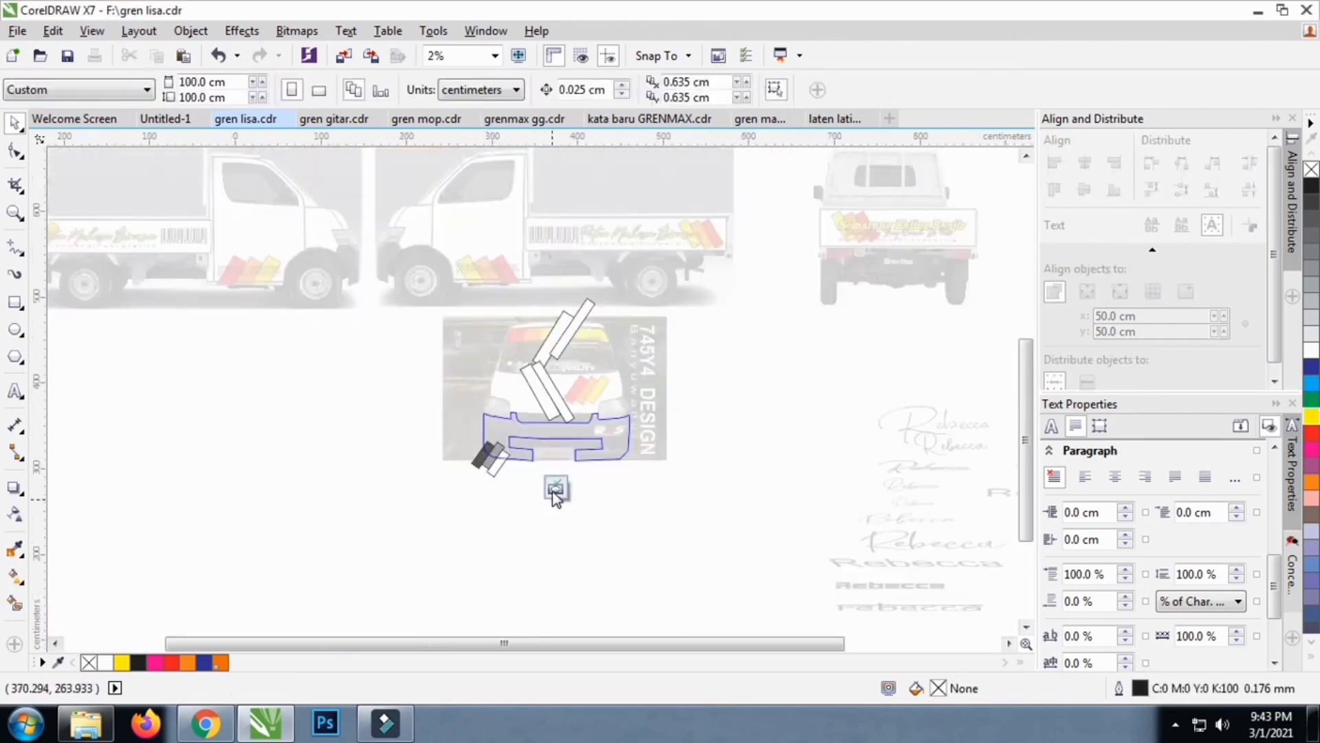
click(556, 489)
click(802, 485)
Reopen the bumper's PowerClip and shift its three corner stripes slightly upward and toward the bumper's centre
scroll(560, 460, up, 2)
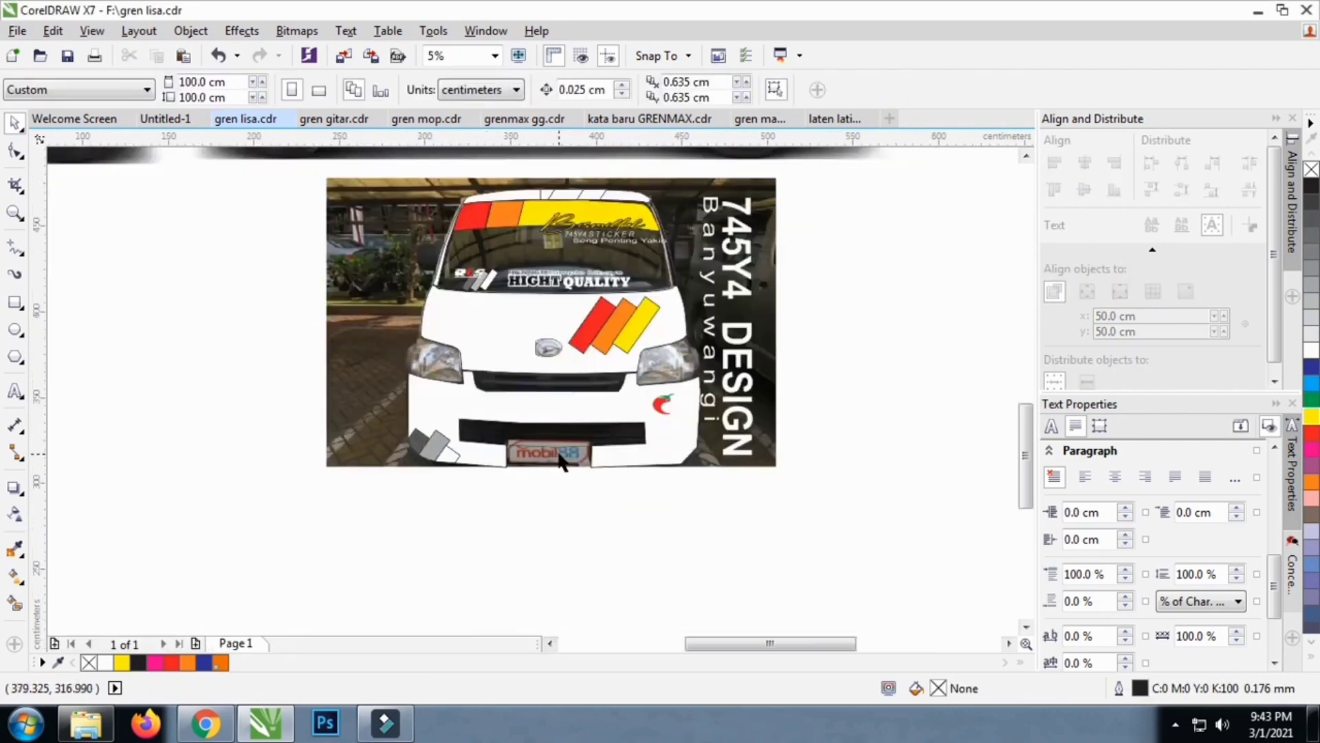
click(409, 446)
click(504, 498)
click(513, 556)
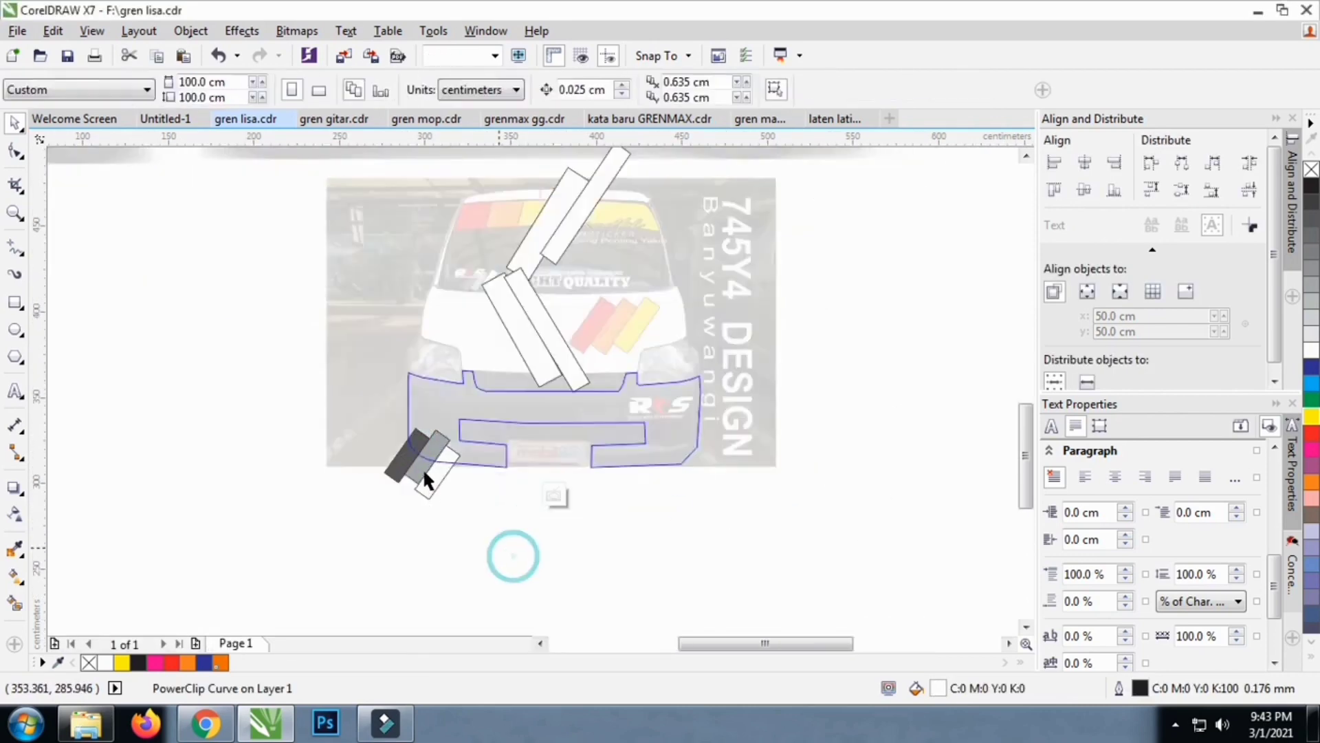
scroll(424, 480, up, 2)
drag(262, 353, 544, 568)
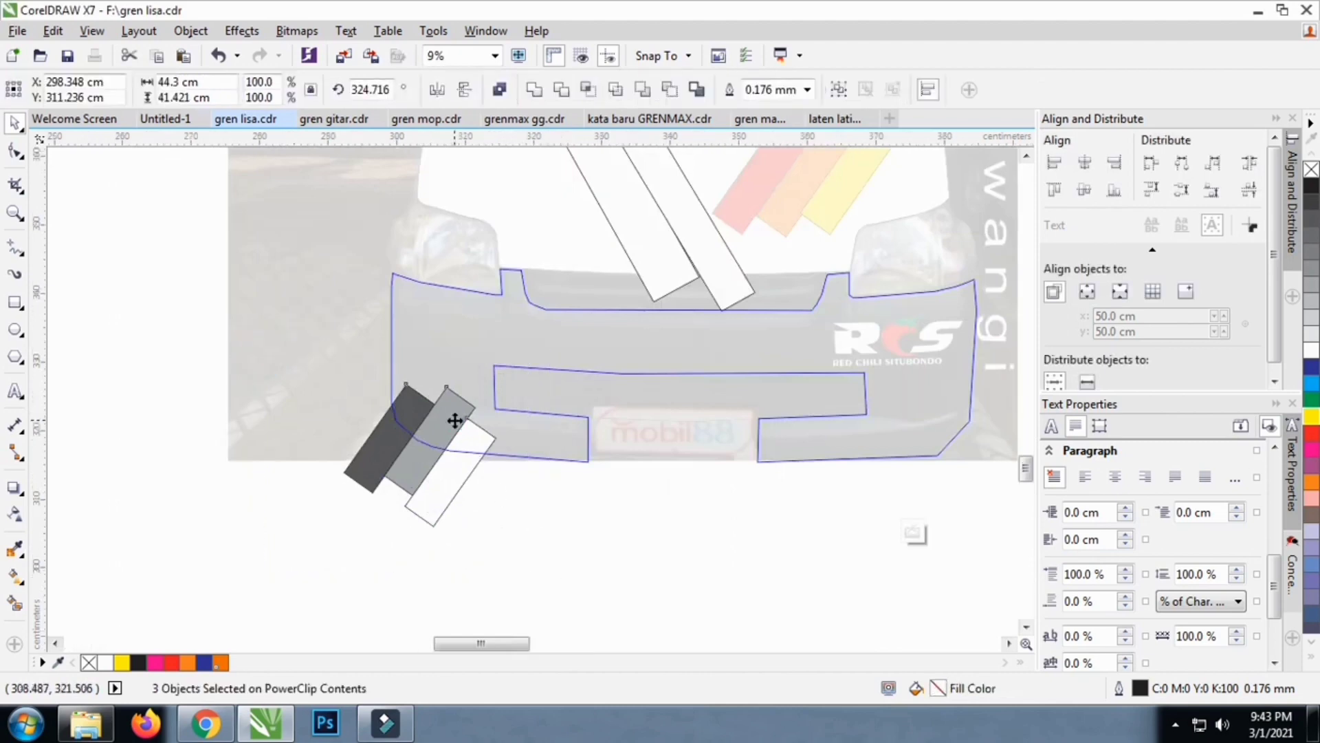
scroll(457, 422, up, 3)
scroll(458, 383, down, 2)
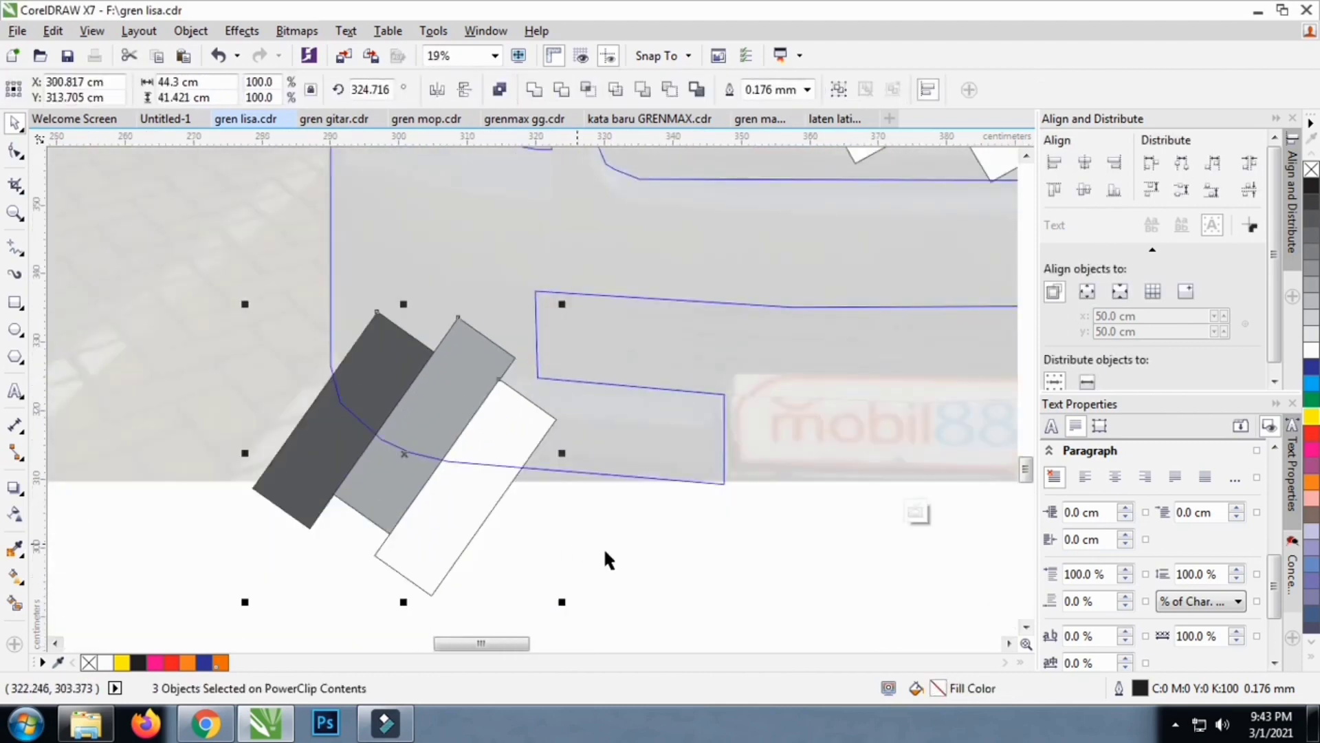
click(613, 549)
Fill the bumper's dark grey stripe red, its light grey stripe orange and its white stripe yellow
click(401, 366)
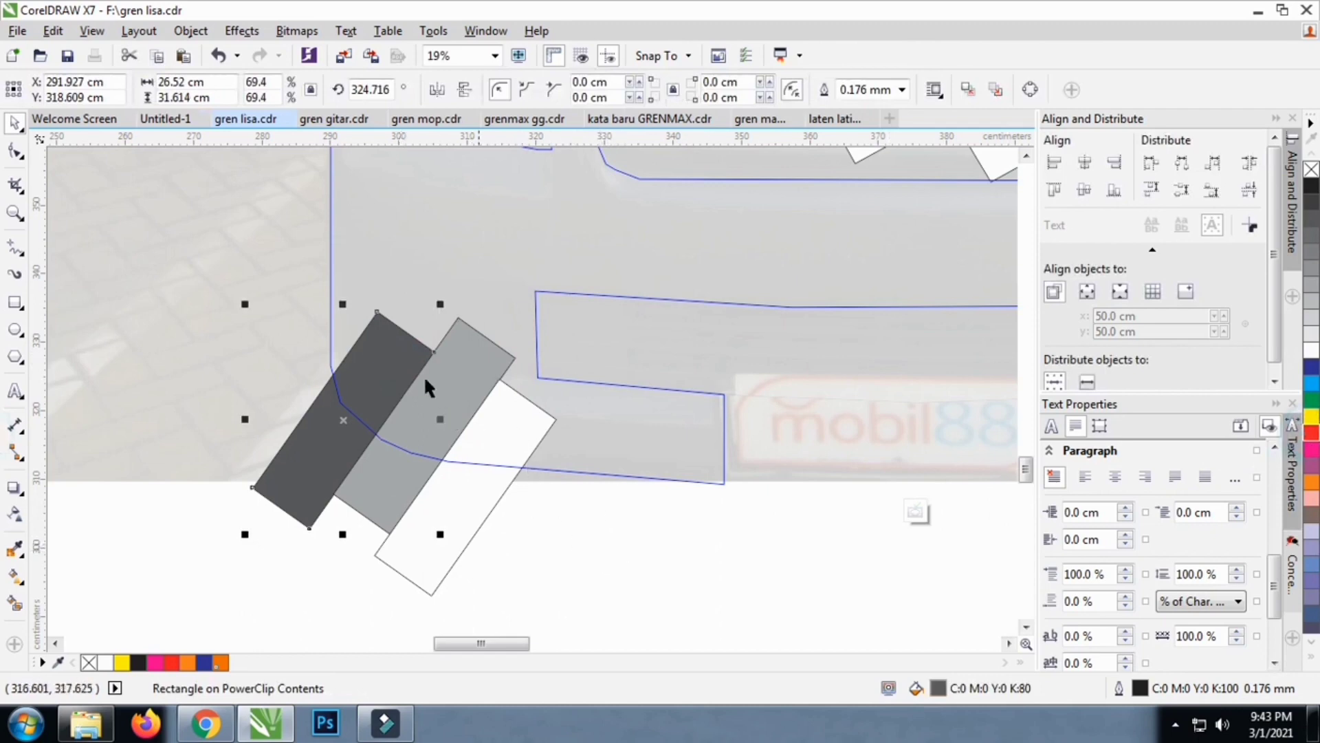
click(1311, 437)
click(622, 563)
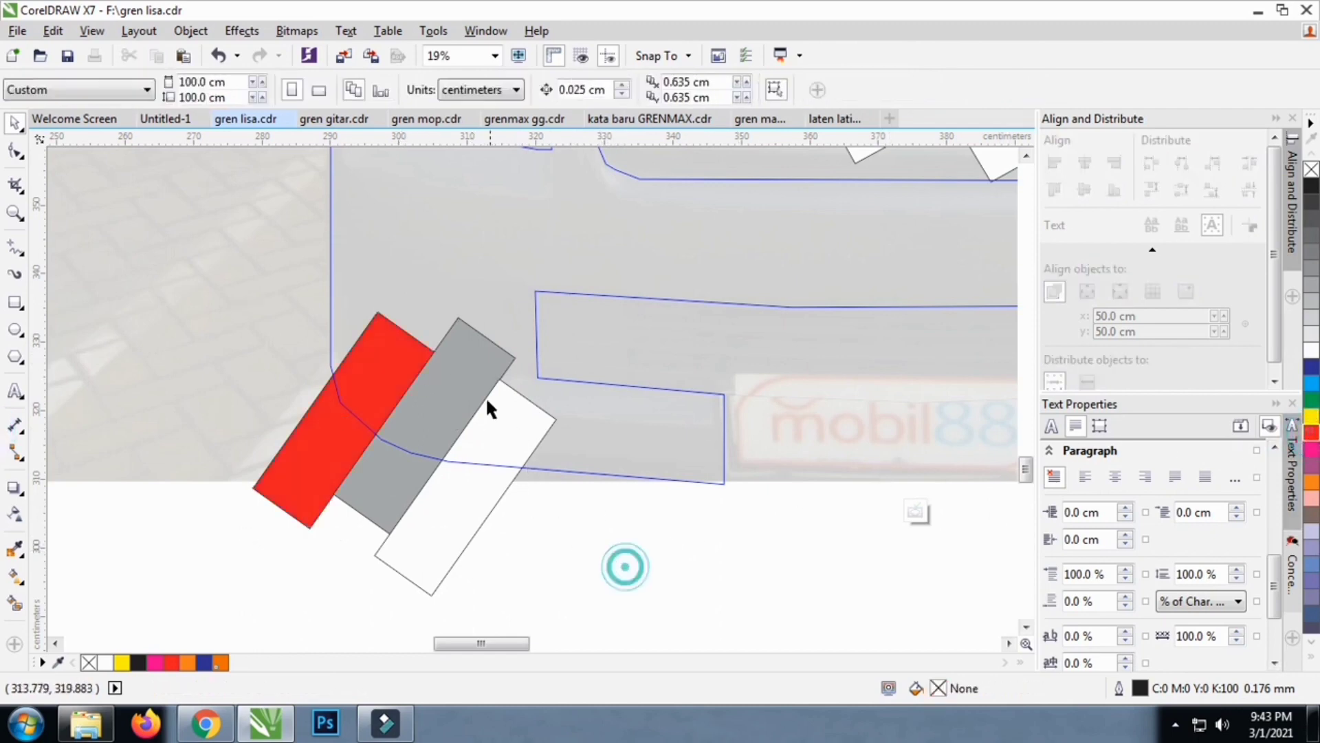
click(472, 383)
click(1311, 481)
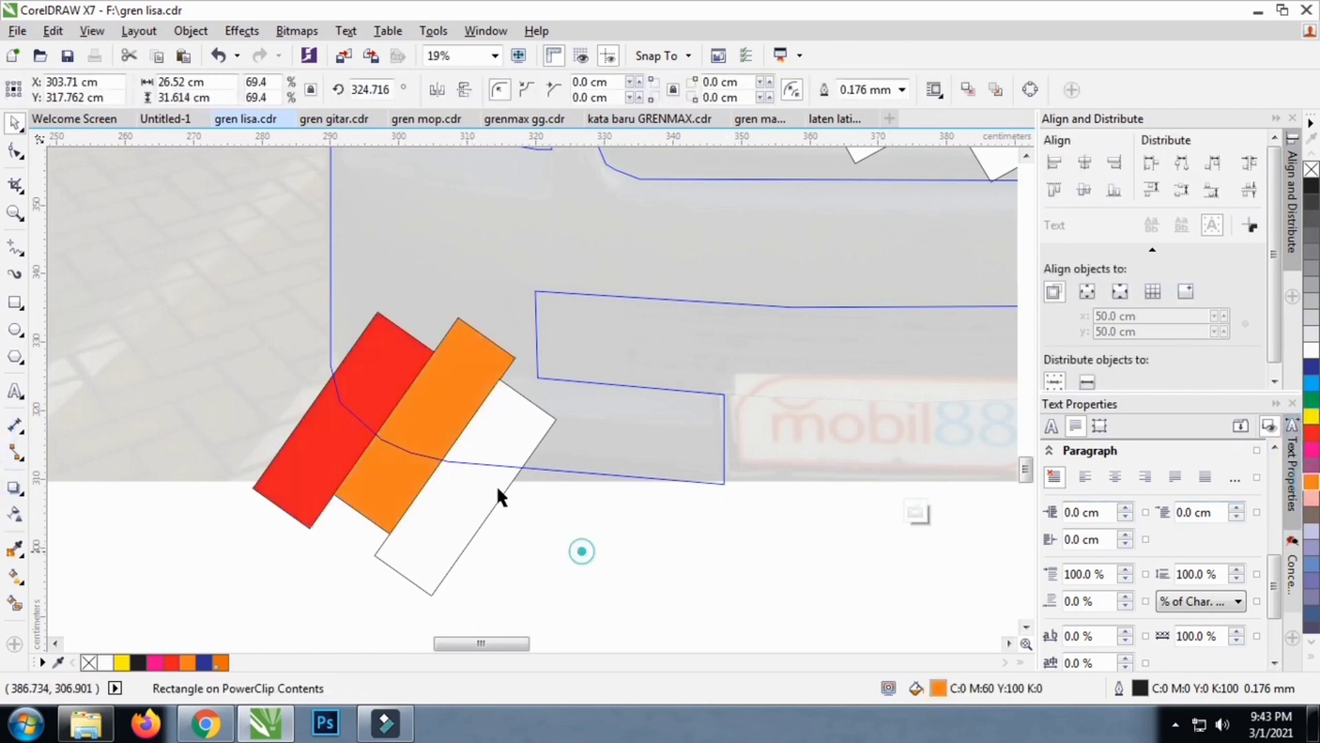
click(486, 440)
click(1311, 413)
click(504, 518)
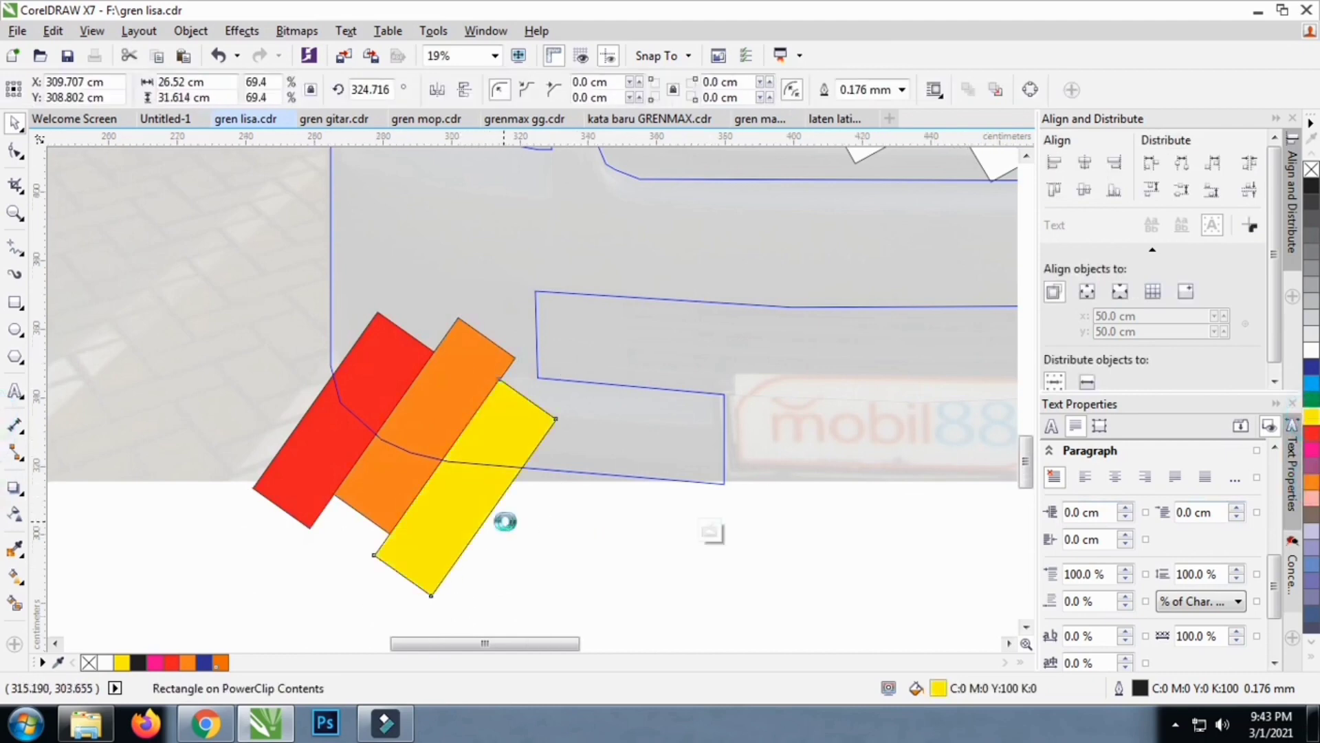
Finish editing the bumper's PowerClip and return to the full layout
scroll(509, 517, down, 2)
click(708, 531)
click(693, 596)
scroll(537, 397, down, 2)
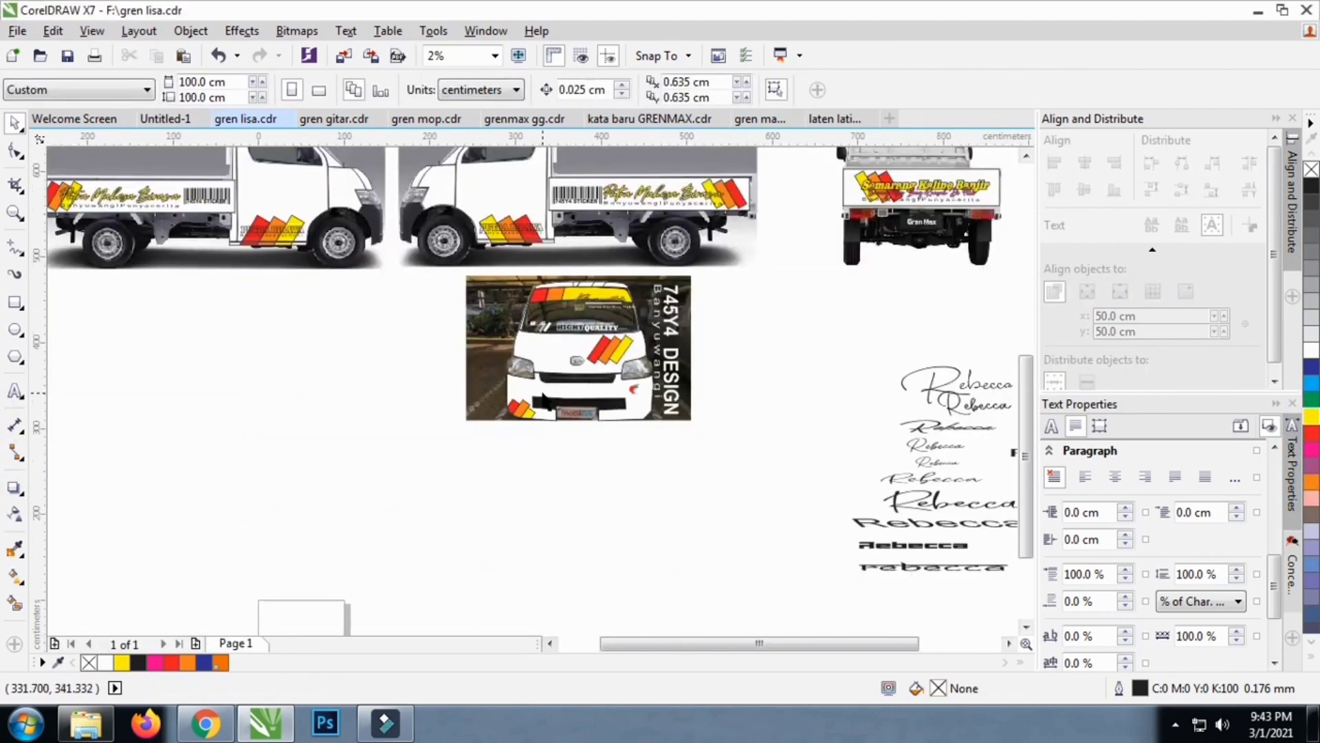
scroll(536, 447, down, 1)
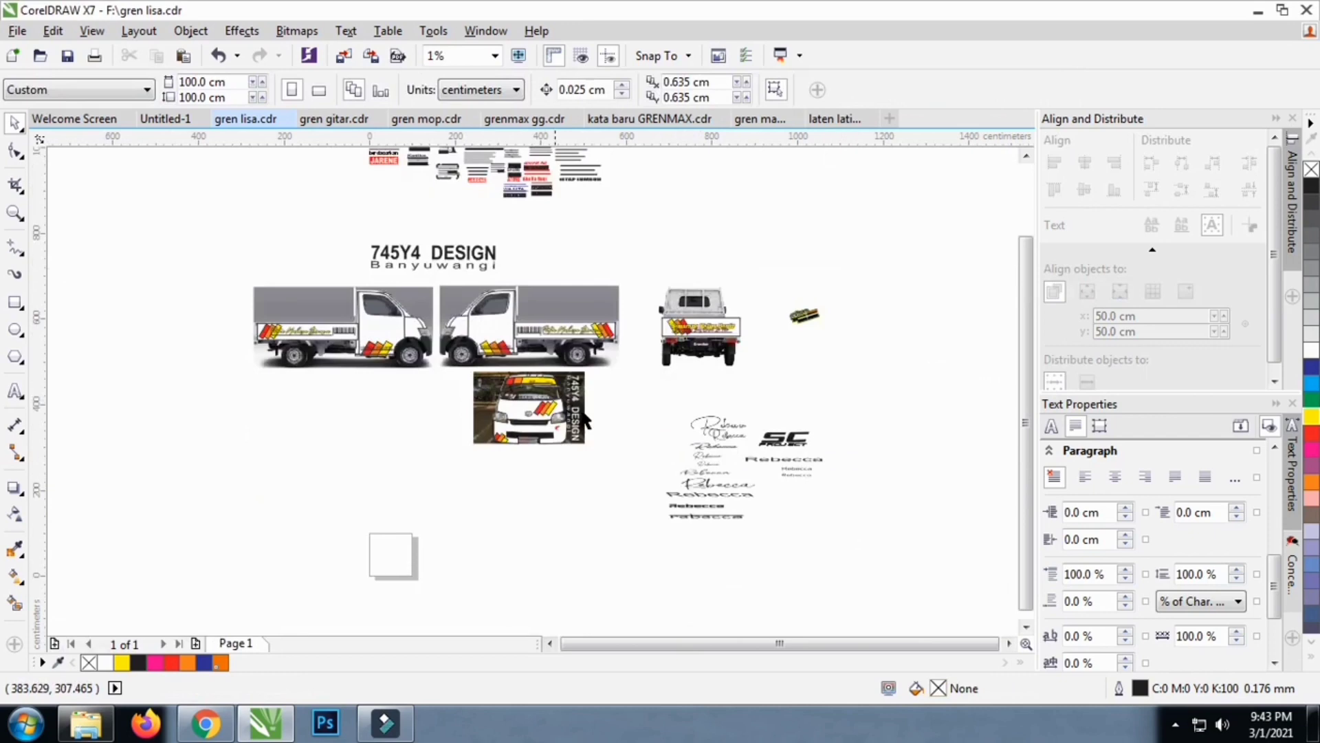
click(702, 224)
scroll(489, 354, down, 1)
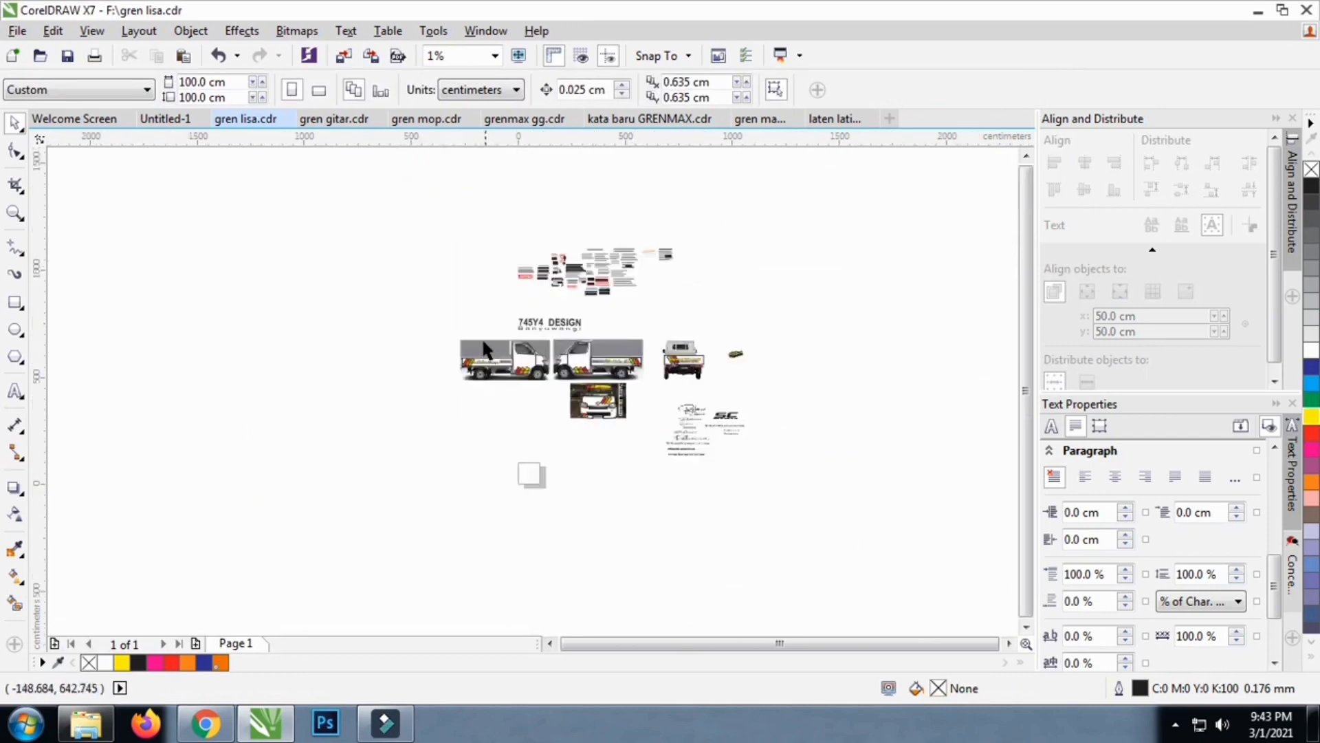
Place the "Cari Pacar Itu Jangan Terlalu Putih" quote with the woman's face on the left-facing truck's cab window
scroll(550, 282, up, 4)
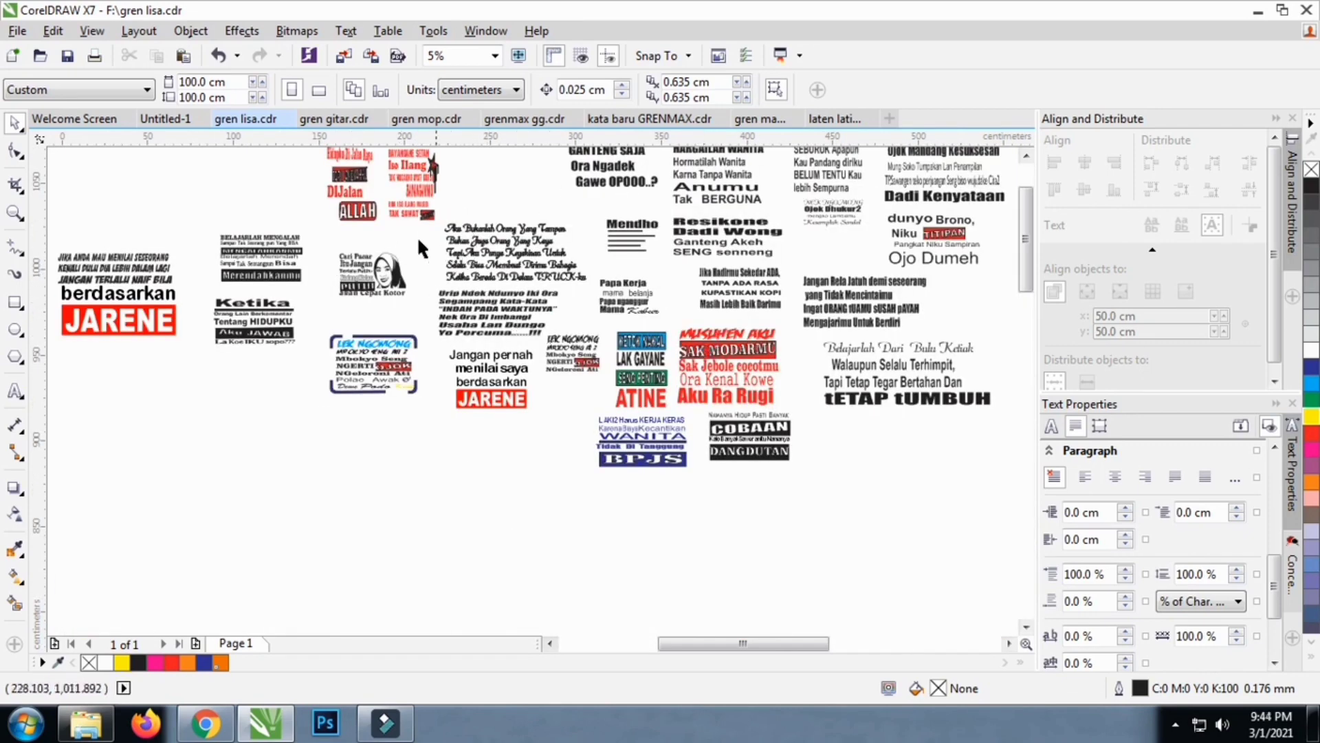
drag(400, 299, 400, 300)
scroll(388, 289, up, 3)
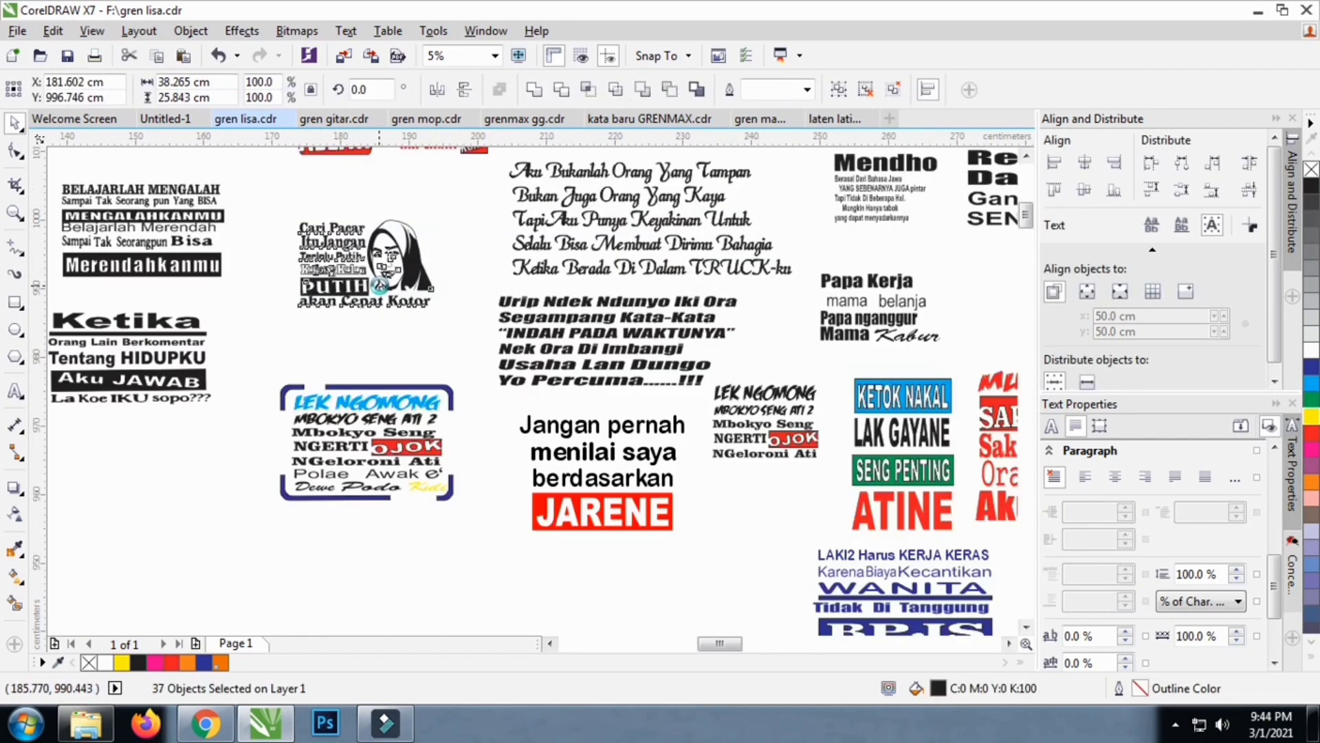
scroll(500, 242, down, 2)
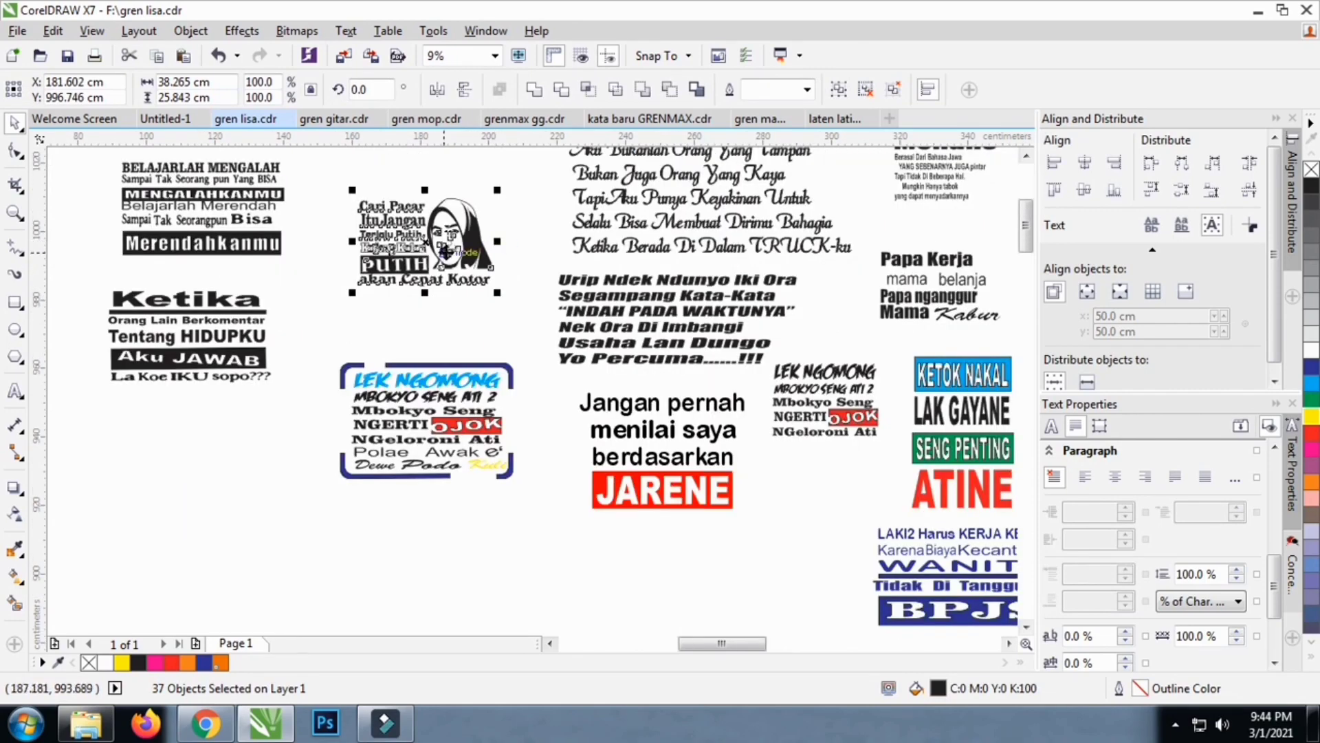
scroll(446, 252, down, 3)
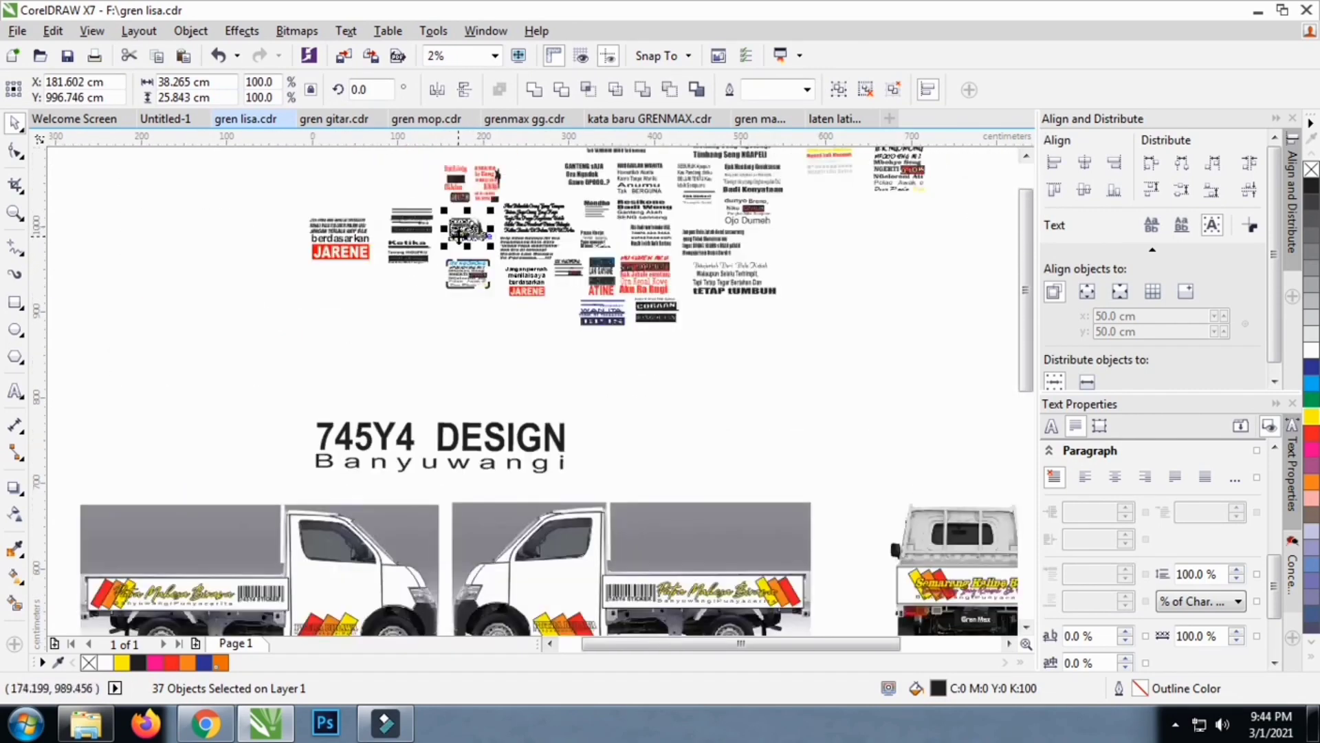
drag(458, 234, 555, 549)
scroll(557, 550, up, 4)
scroll(564, 330, down, 2)
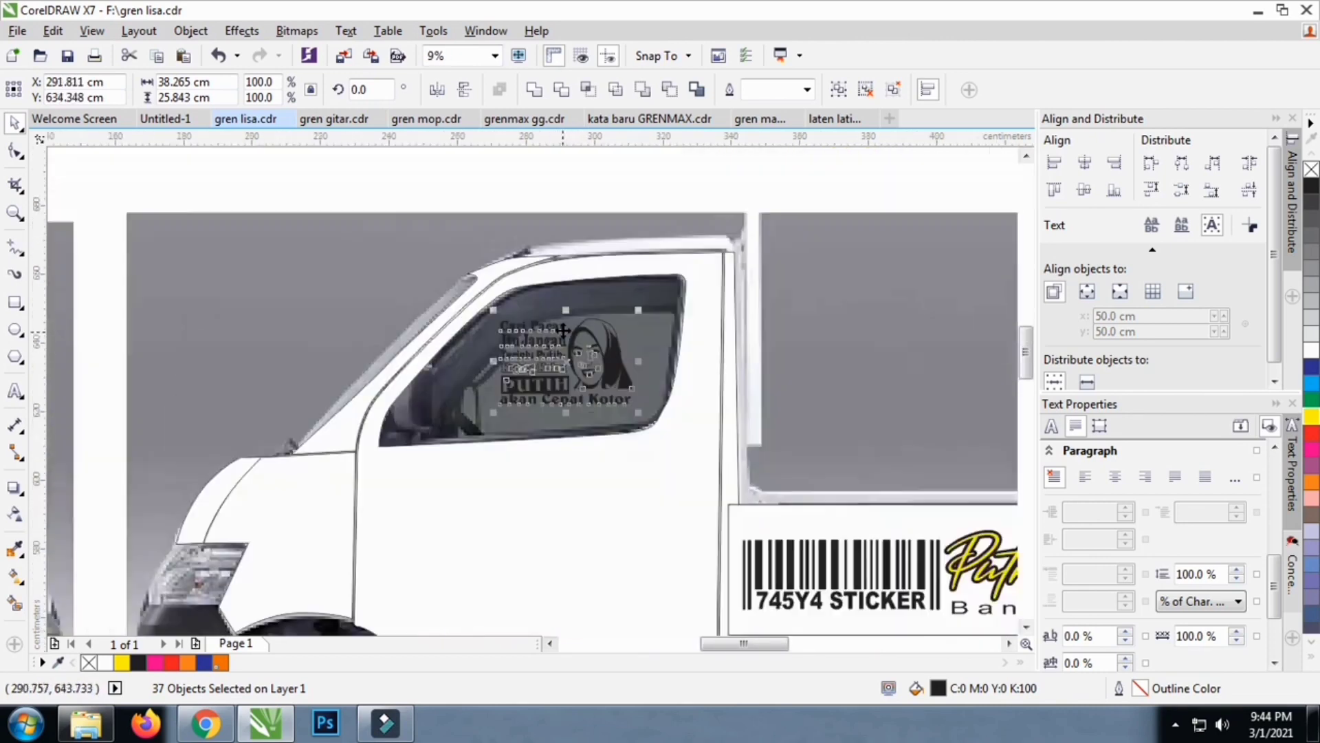
Try yellow, white and magenta fills on the cab window's quote graphic
click(1312, 418)
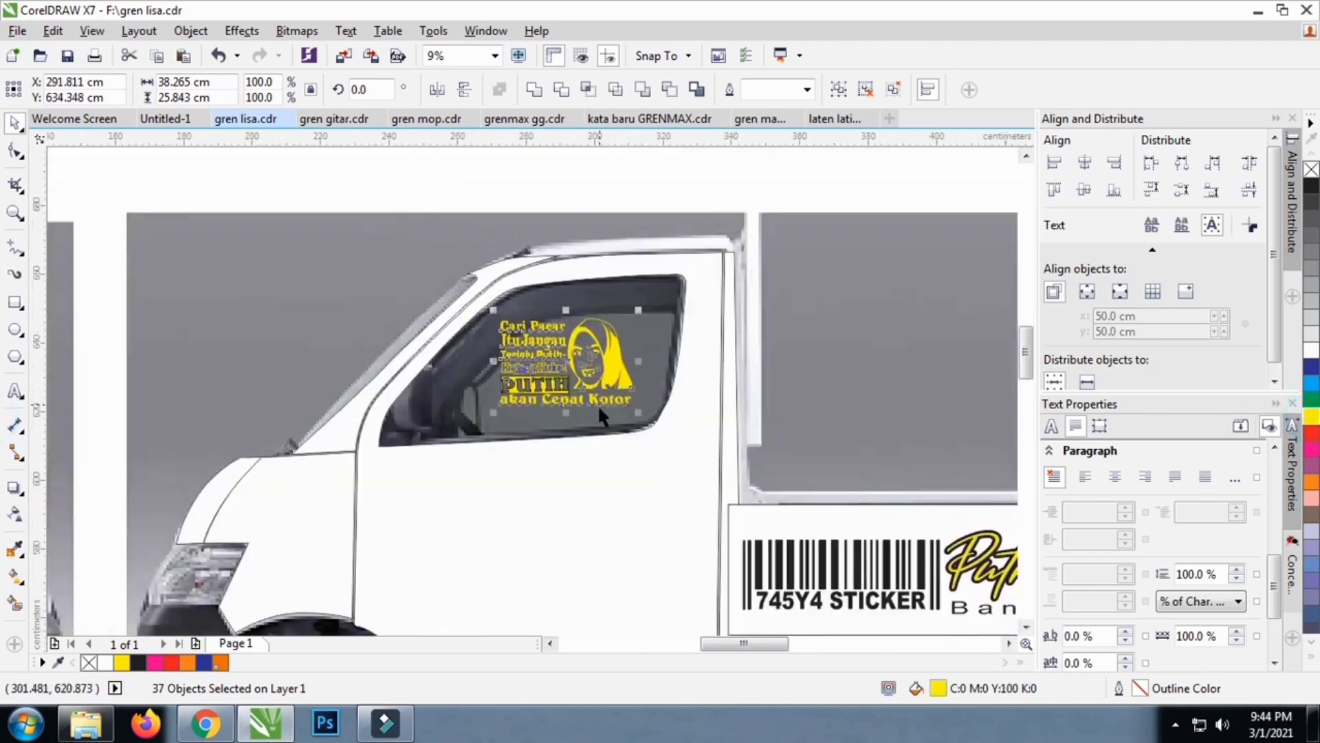
scroll(597, 403, up, 2)
click(1312, 355)
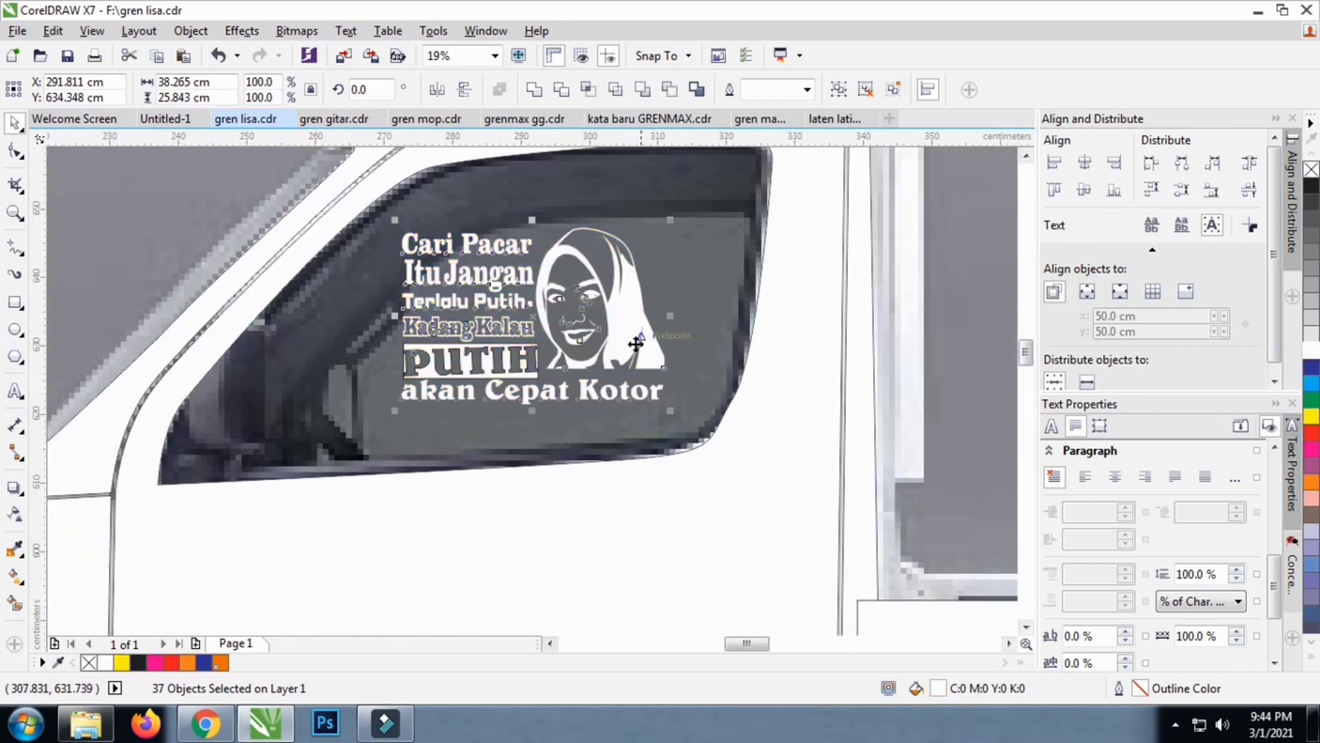
click(1312, 451)
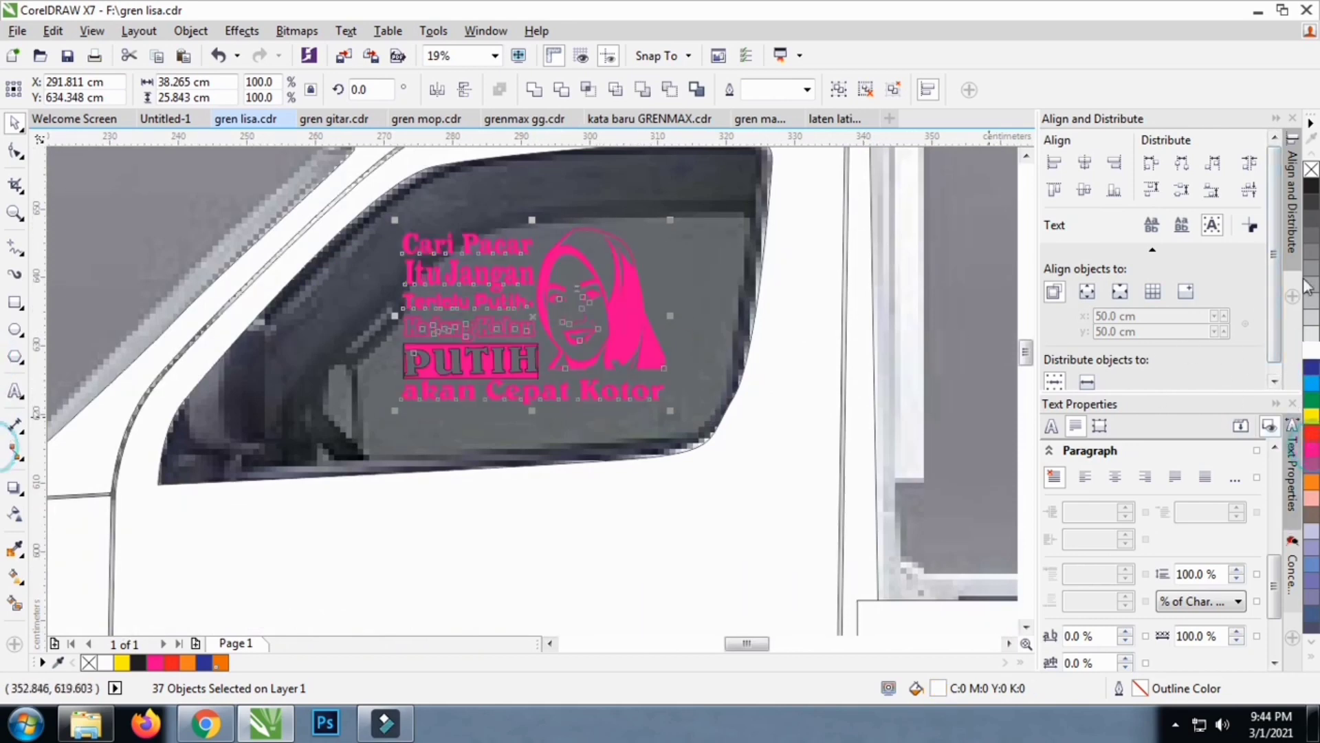
Enlarge the window's quote graphic to about 46 × 31 cm and fill it white
drag(673, 413, 727, 449)
drag(685, 372, 660, 348)
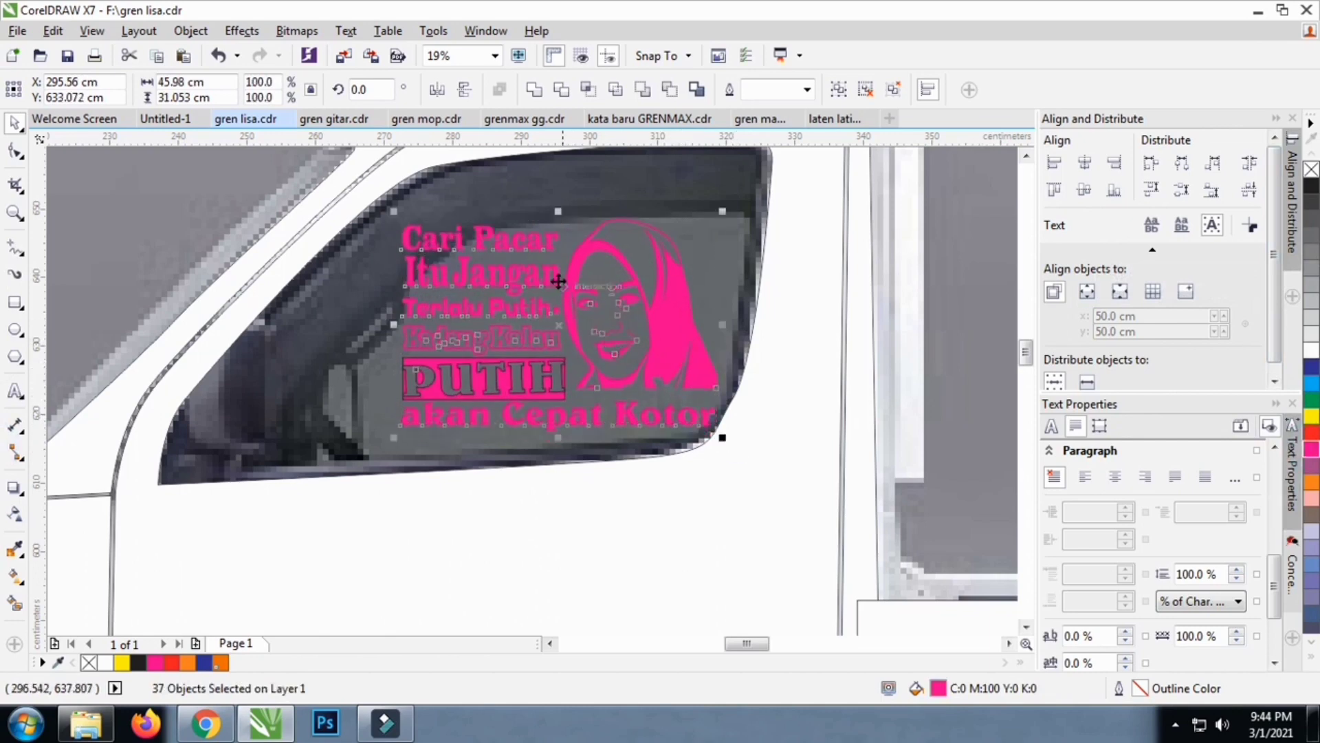
click(1310, 352)
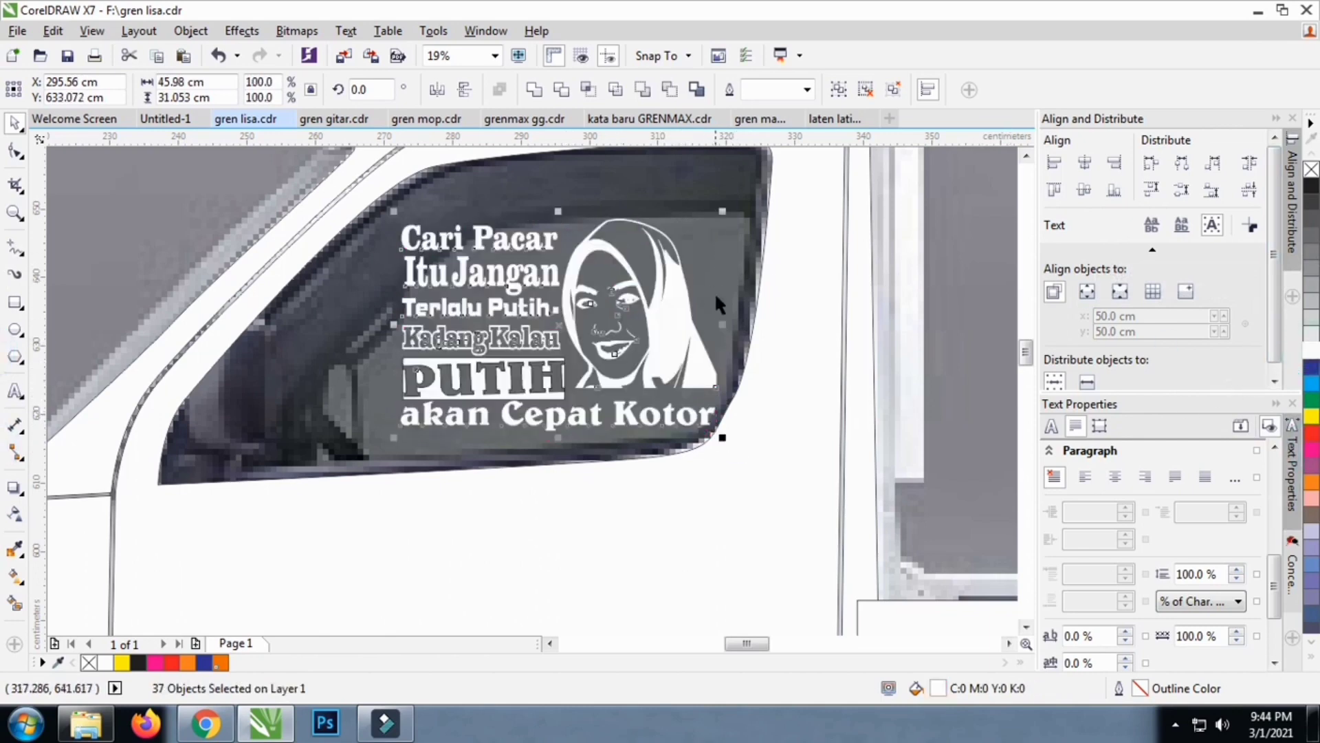
Fill the headscarf shape of the woman in the window graphic red
click(817, 296)
click(689, 317)
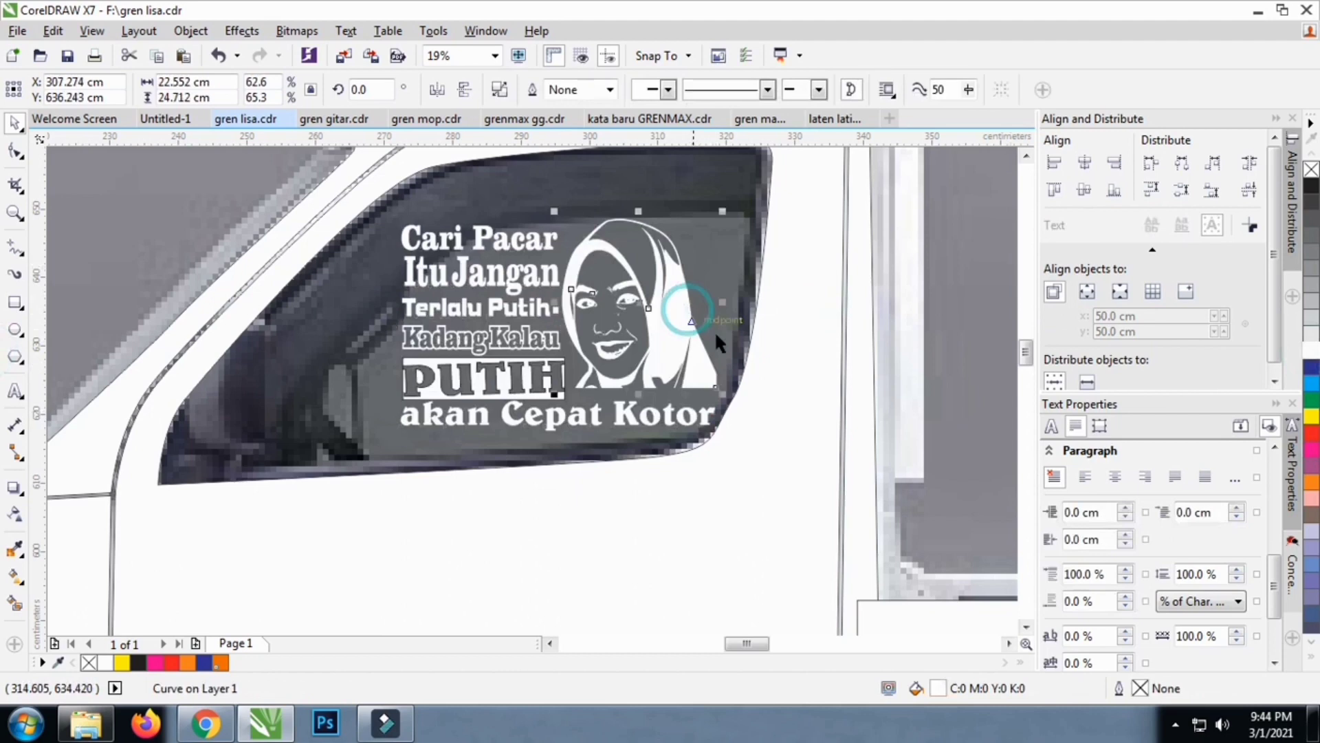
click(1312, 434)
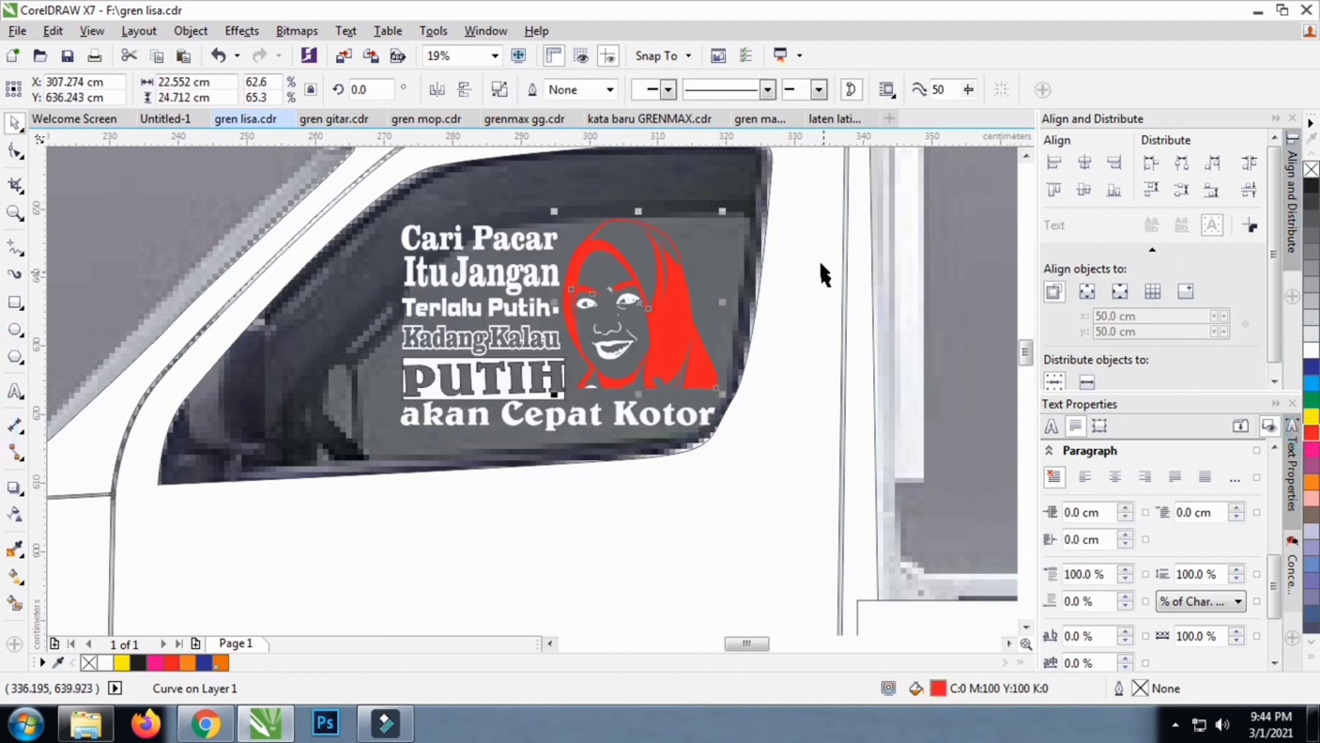
Try a black fill on the headscarf shape of the woman in the cab window graphic
click(817, 239)
click(673, 334)
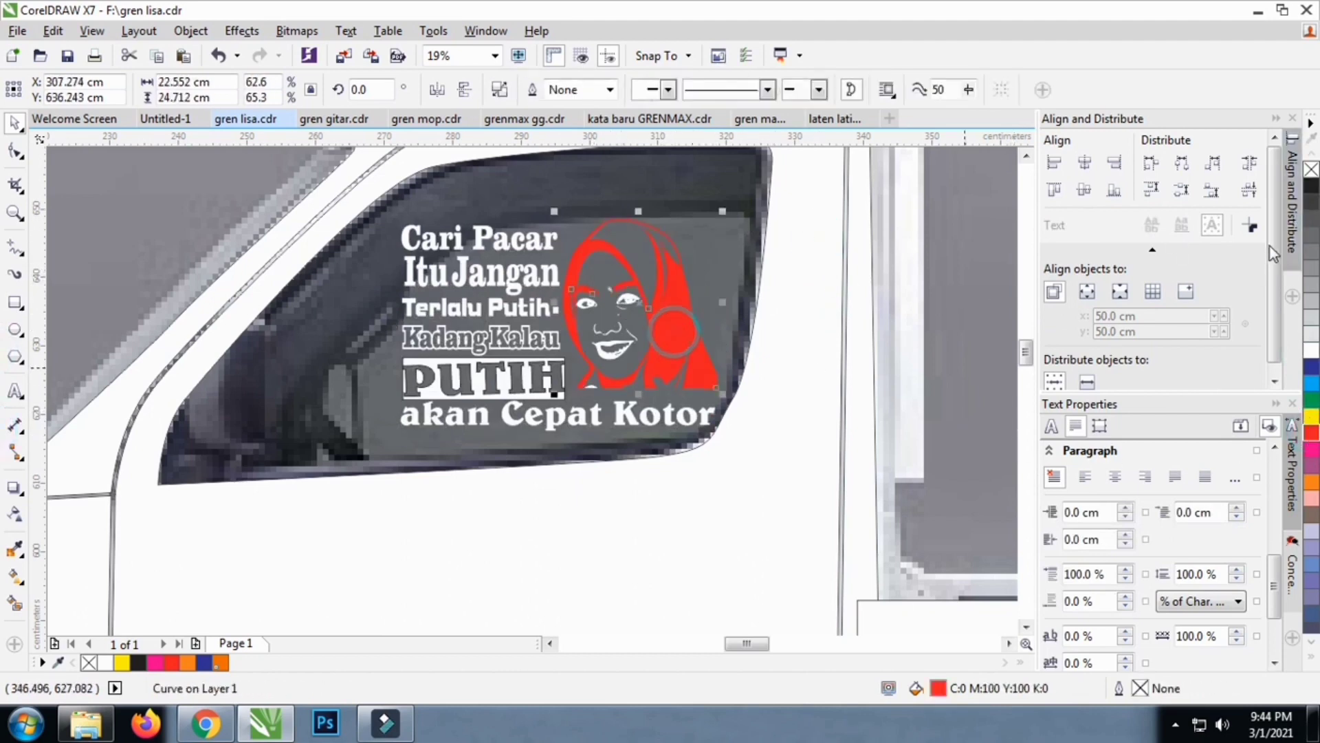
click(1312, 186)
scroll(626, 296, up, 2)
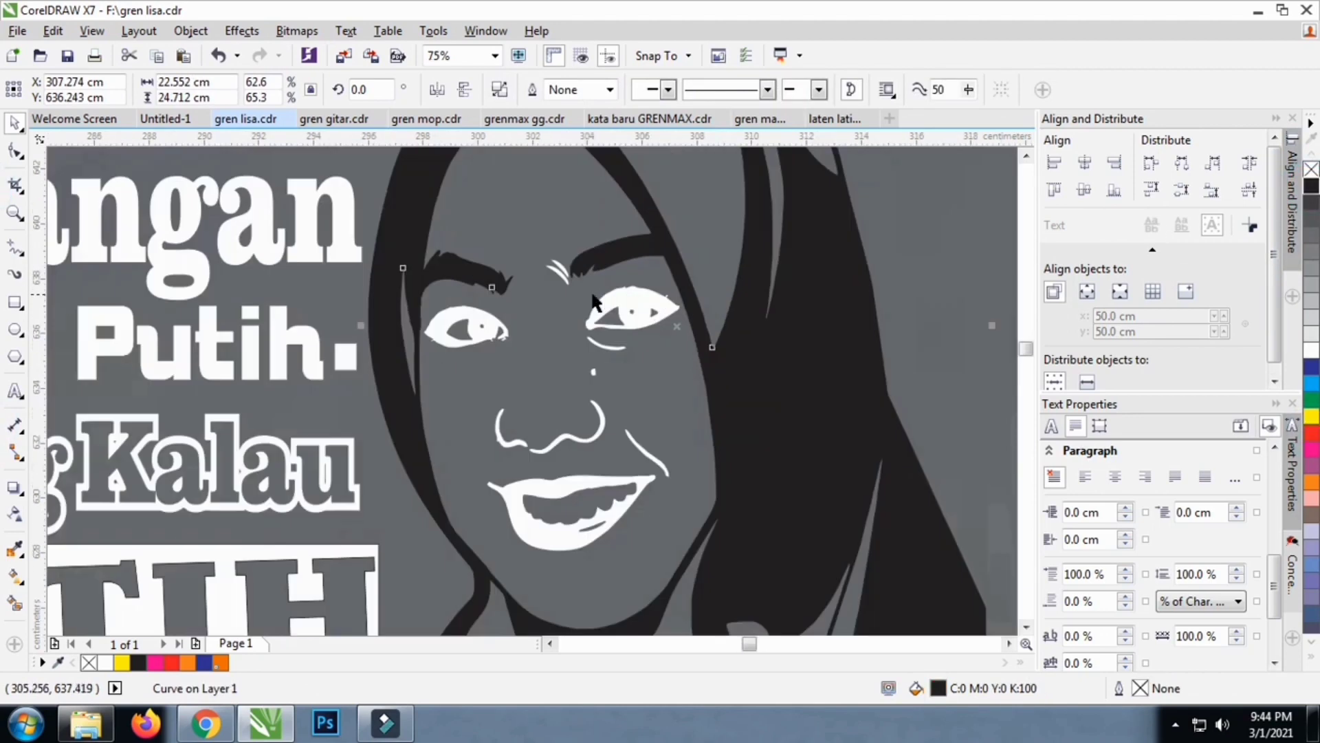
scroll(593, 304, down, 1)
scroll(597, 300, up, 2)
scroll(589, 304, down, 2)
scroll(558, 290, down, 2)
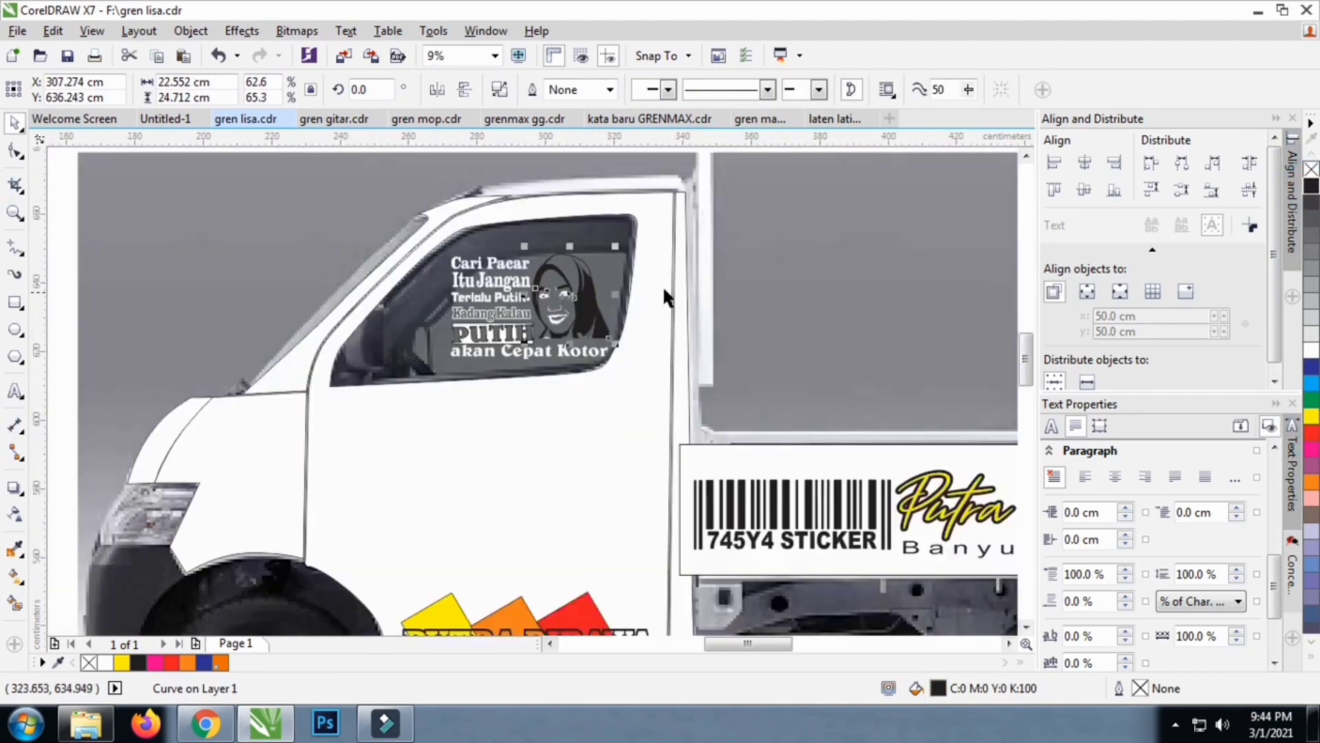
Undo the black, red and white fills on the cab window's quote graphic, back to its magenta version
click(795, 241)
key(ctrl+z)
key(ctrl+z)
key(ctrl+z)
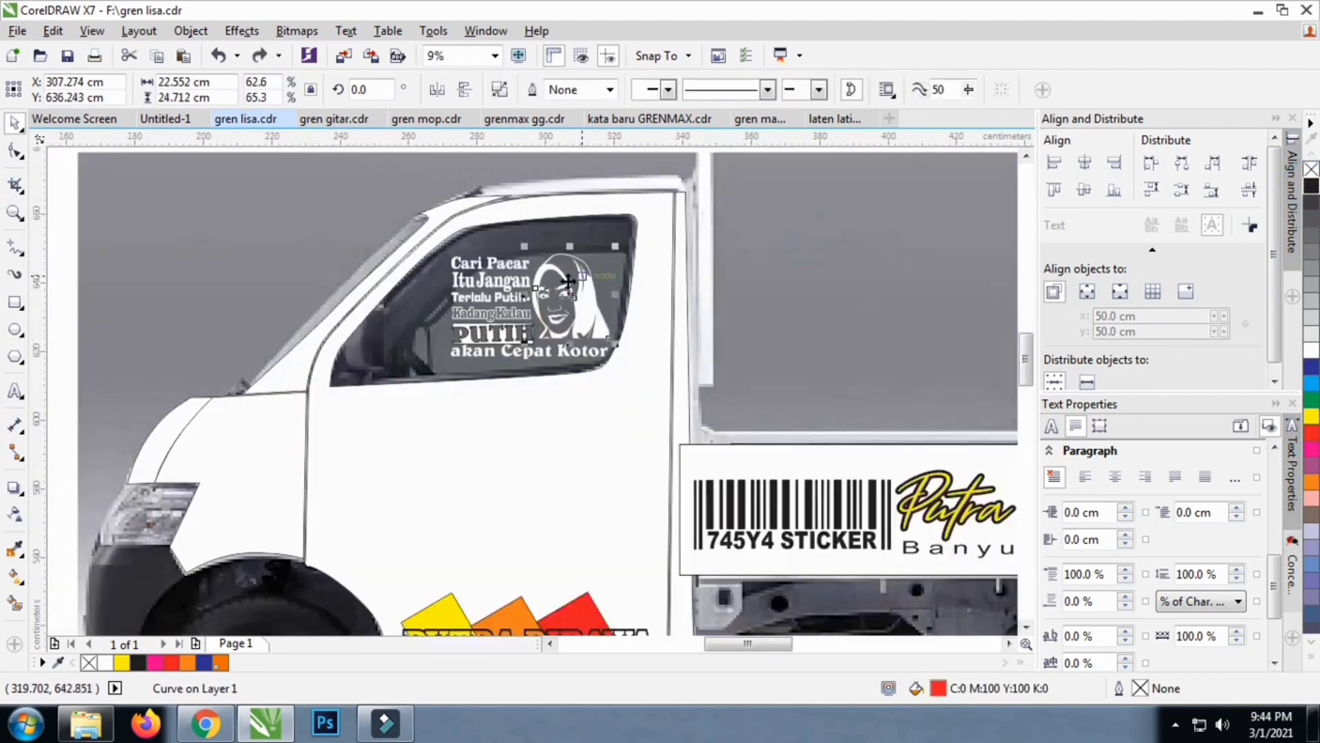
scroll(581, 289, up, 2)
scroll(582, 295, down, 3)
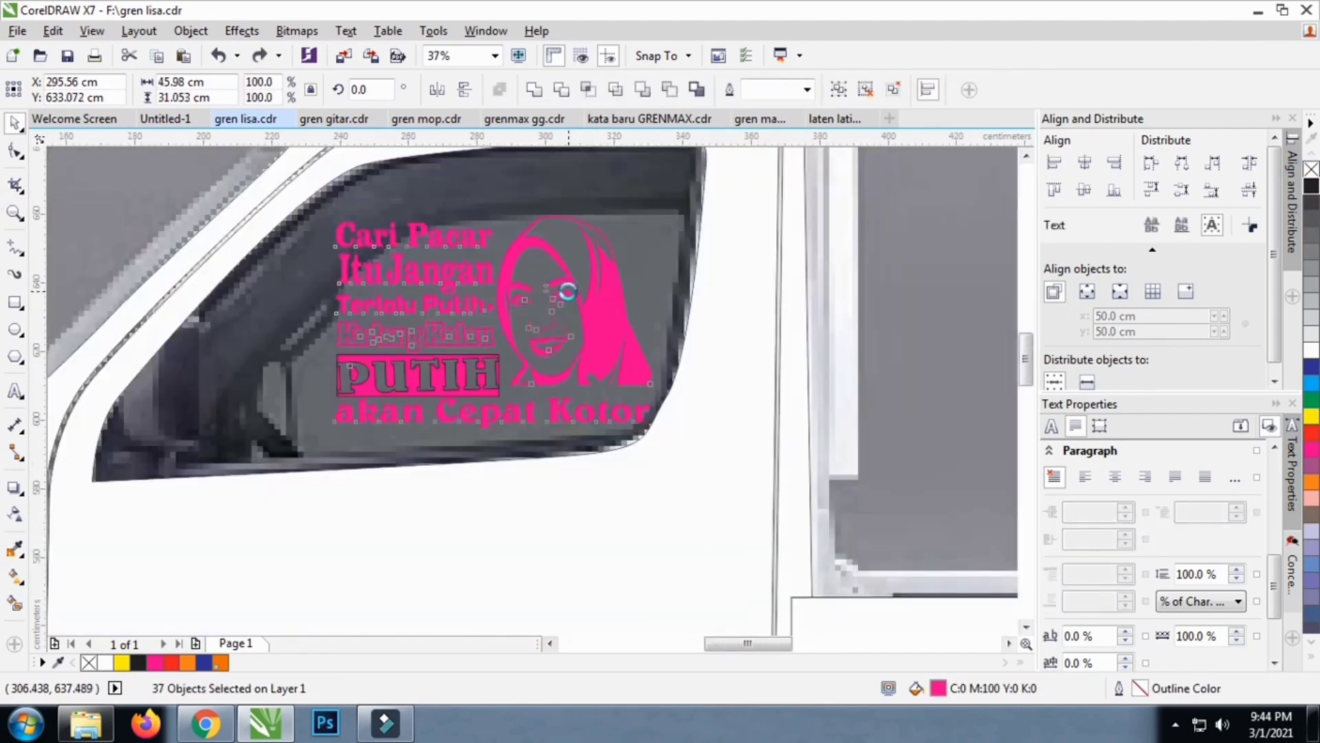
scroll(583, 301, up, 1)
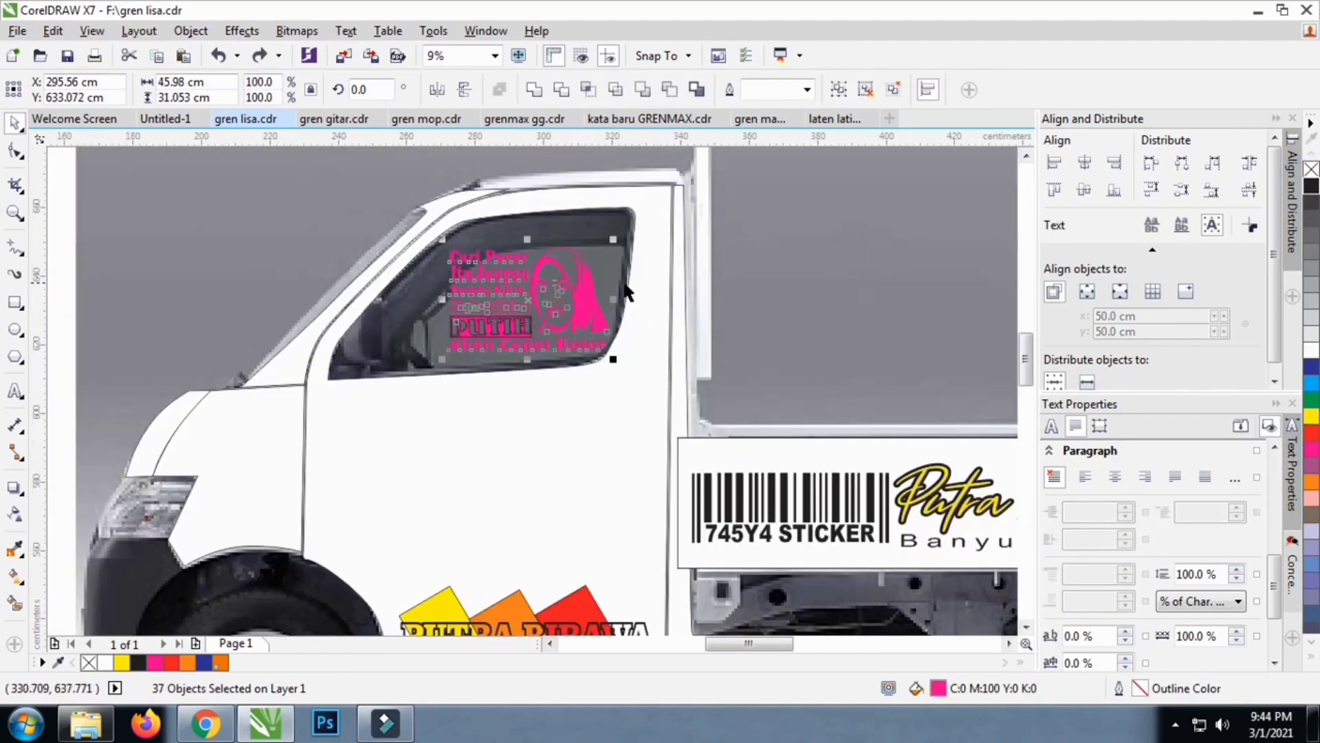
Examine the quote designs above the trucks for one that suits the right-facing truck's cab window
click(716, 291)
scroll(801, 310, down, 3)
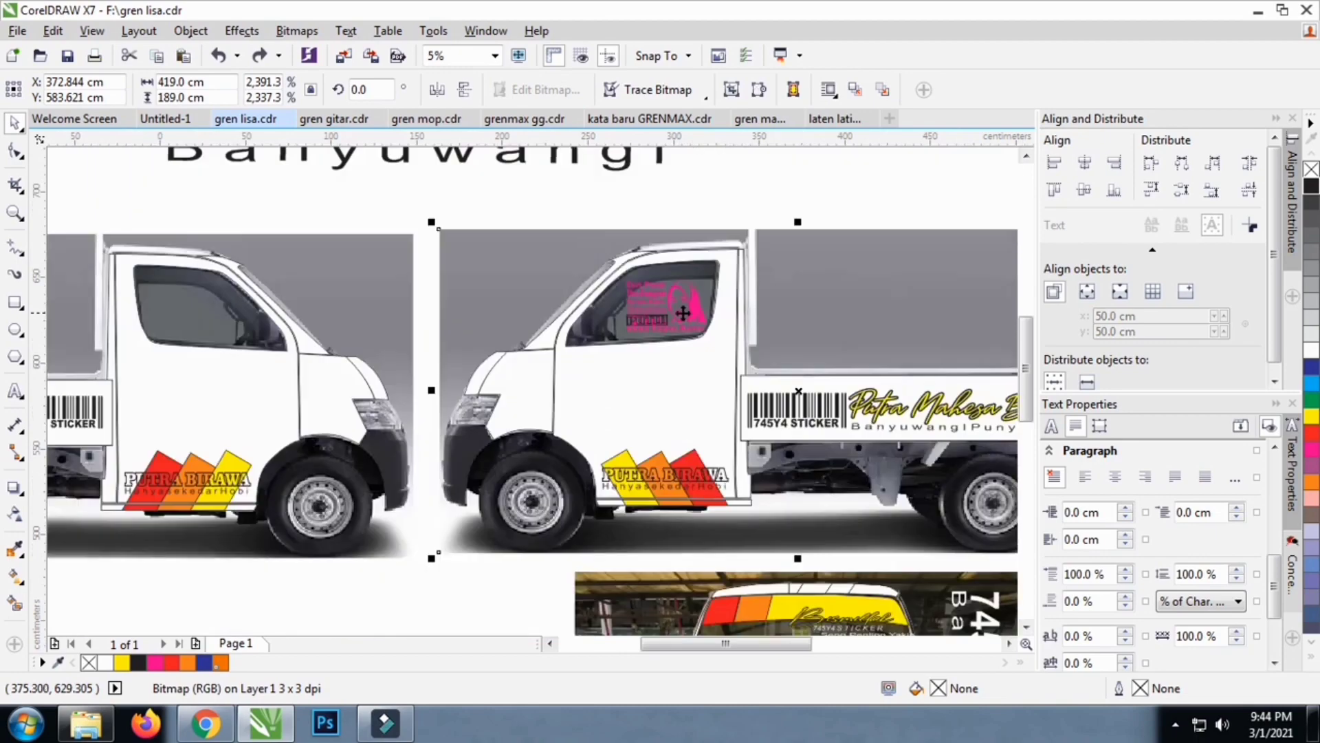
scroll(564, 254, down, 2)
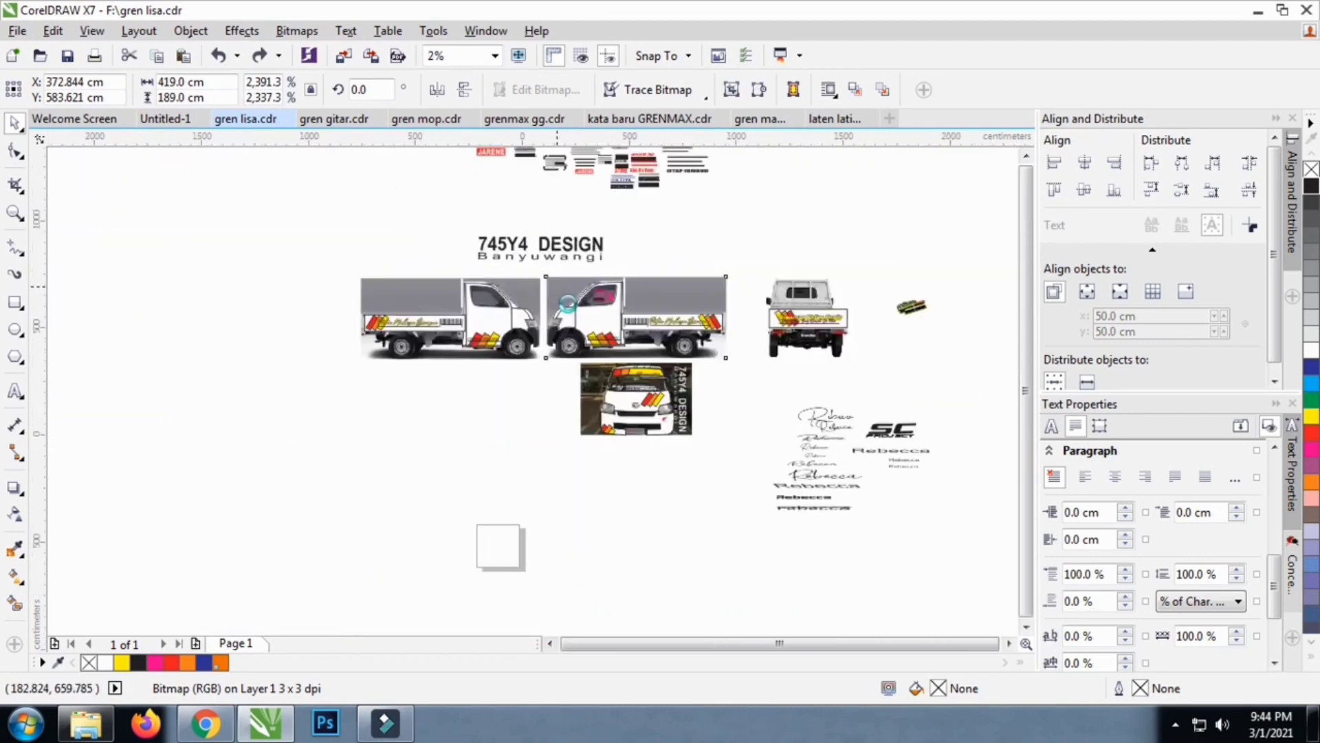
scroll(550, 240, up, 3)
scroll(524, 244, up, 1)
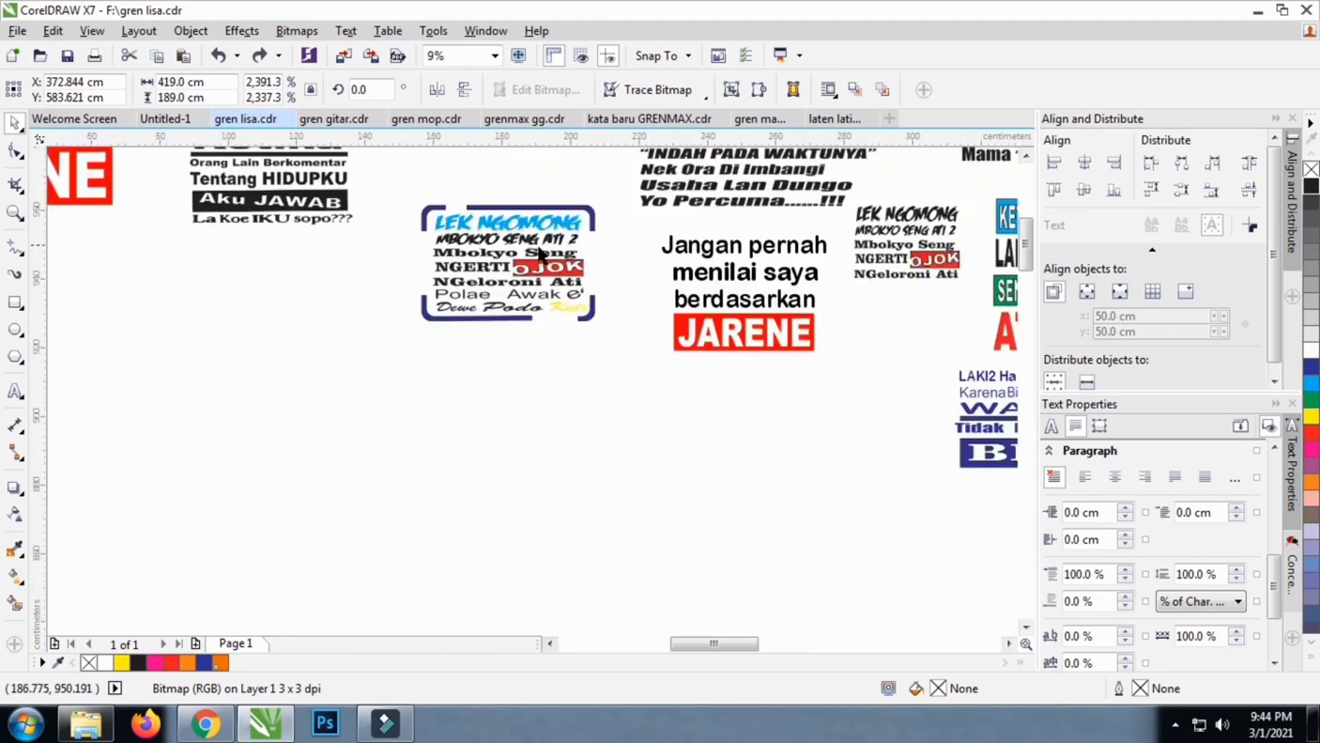
click(646, 246)
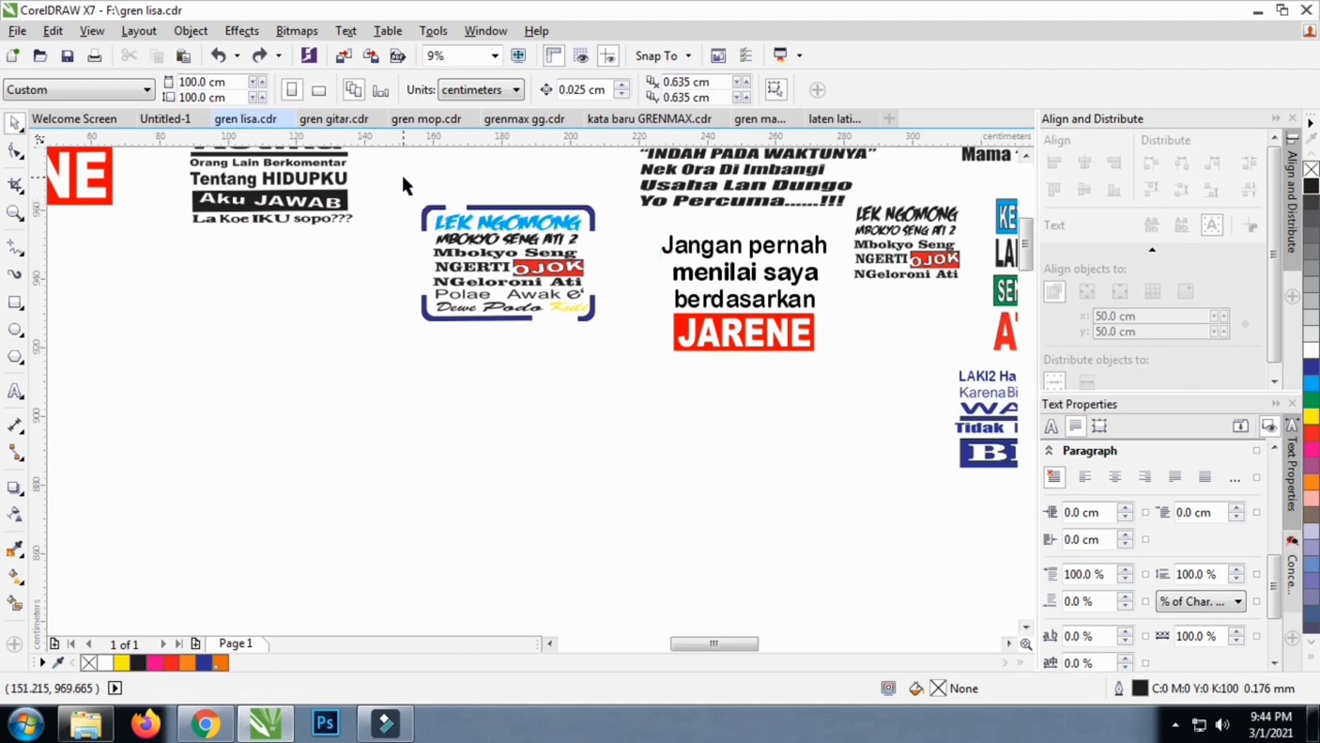
scroll(480, 322, down, 1)
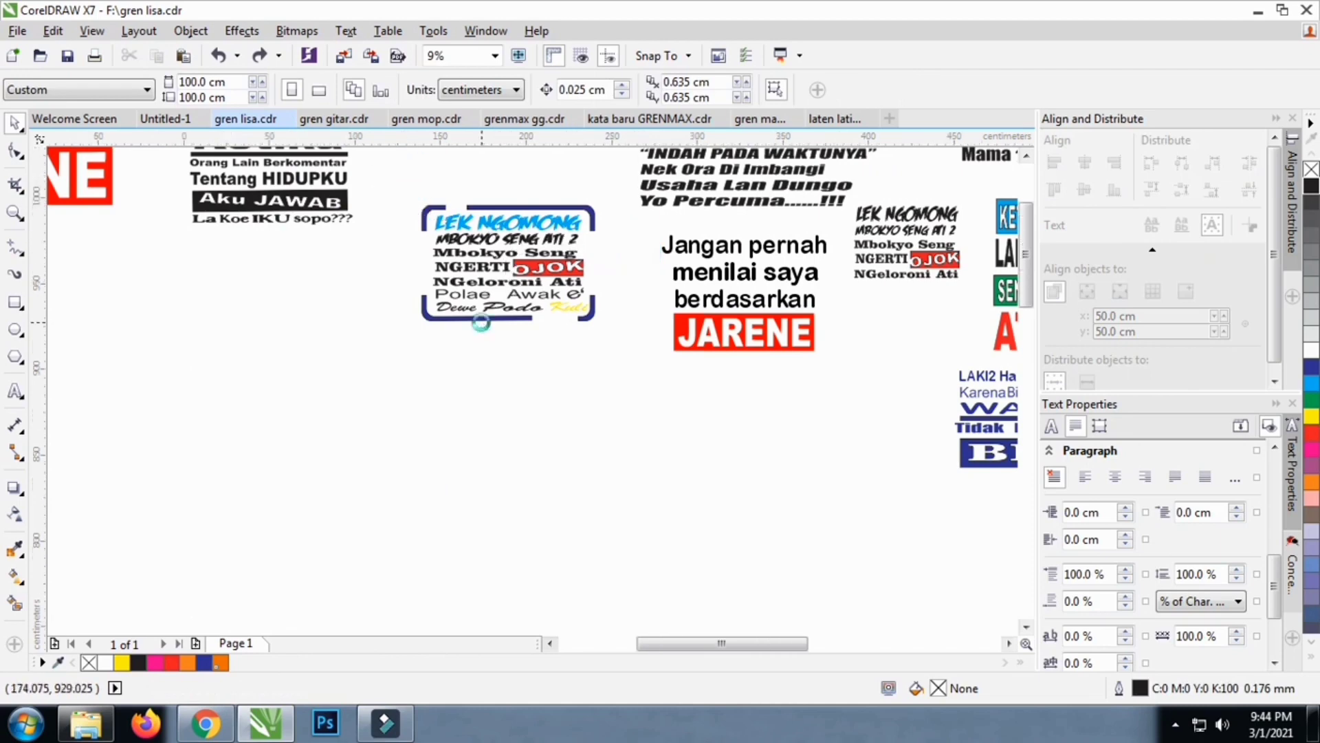
scroll(340, 236, up, 1)
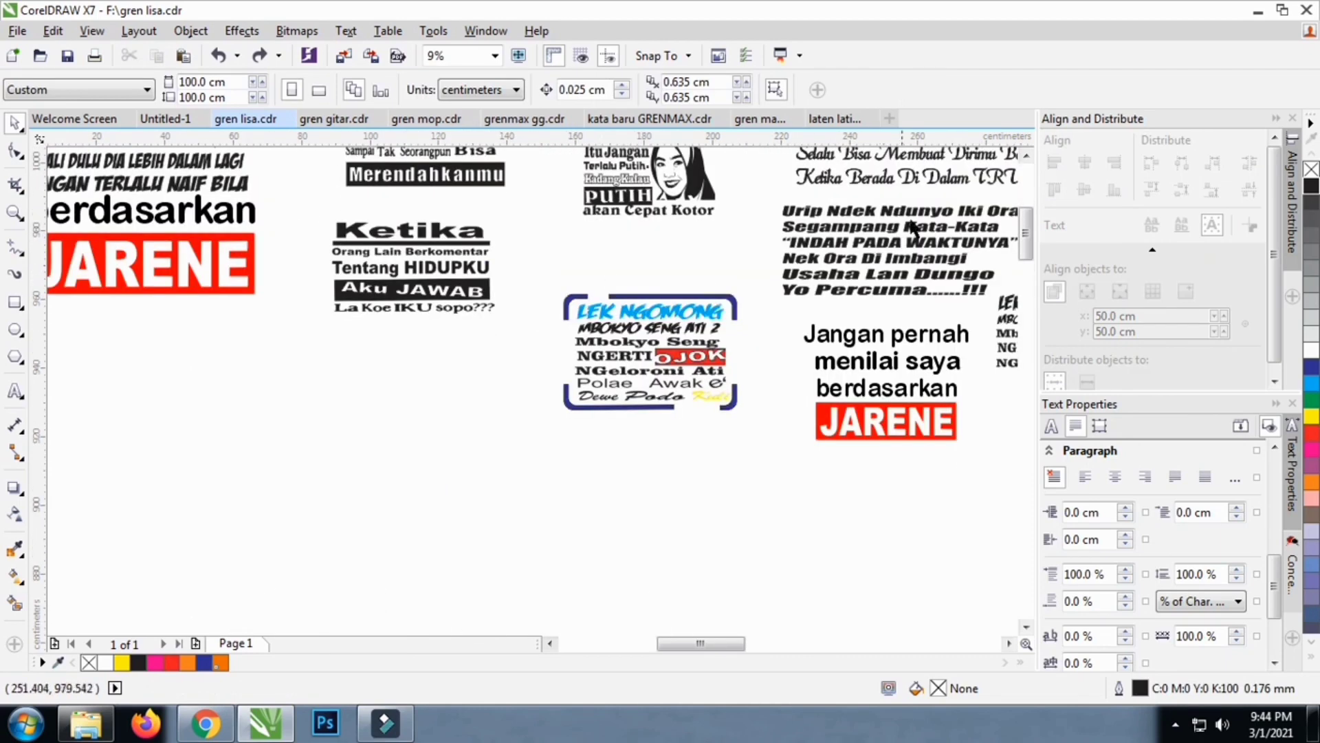
scroll(475, 300, down, 1)
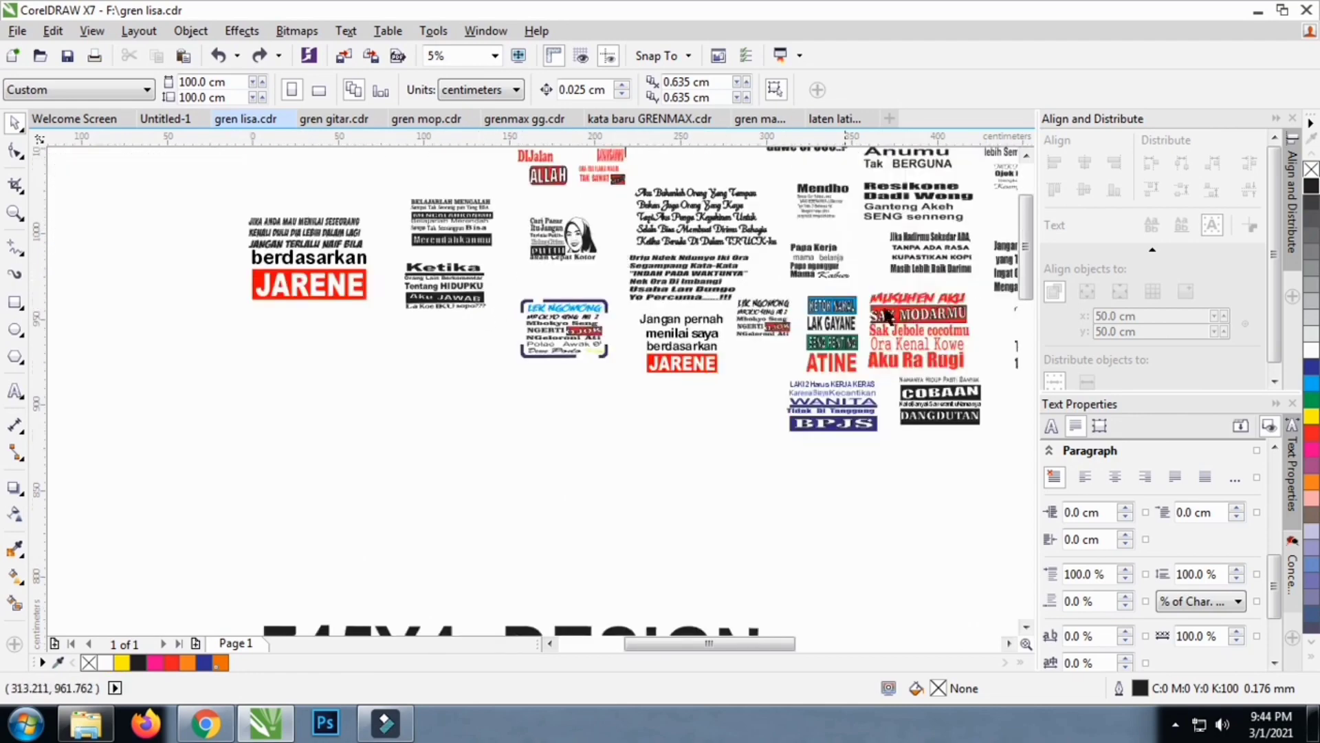
scroll(772, 275, up, 2)
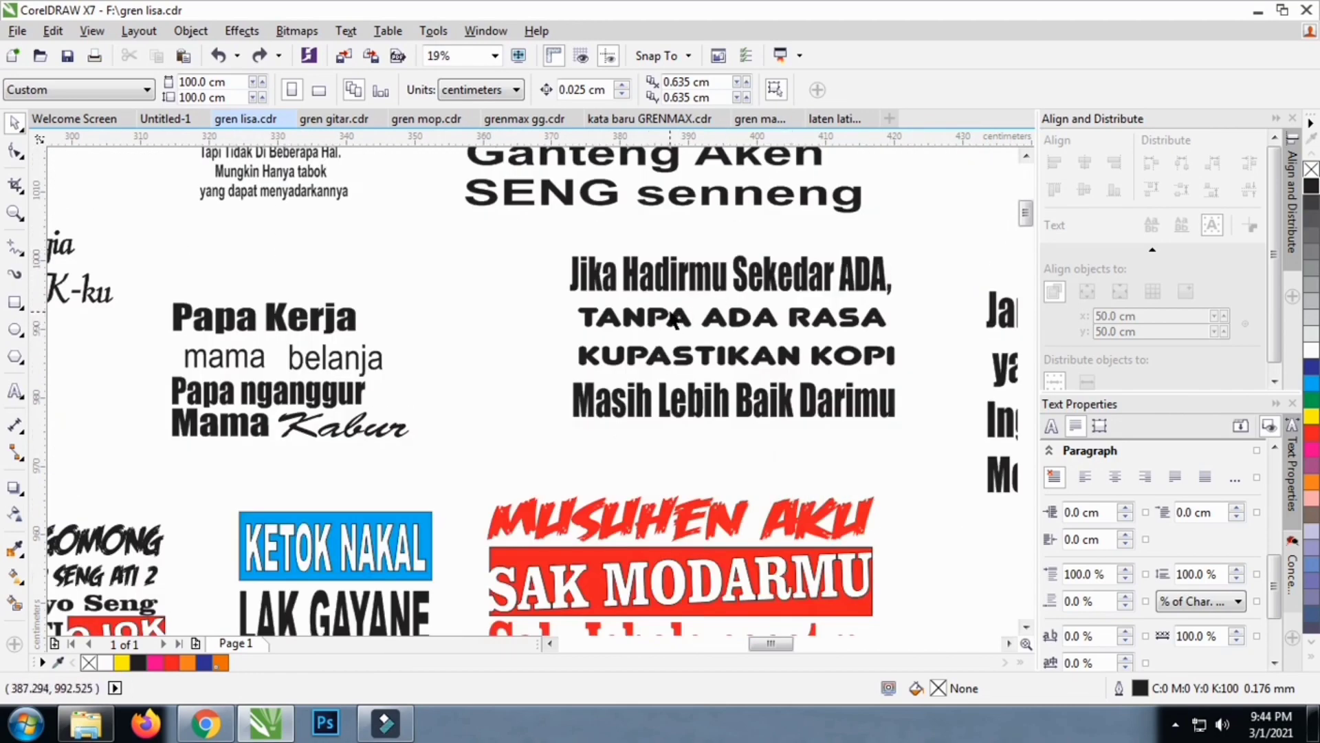
scroll(675, 319, down, 1)
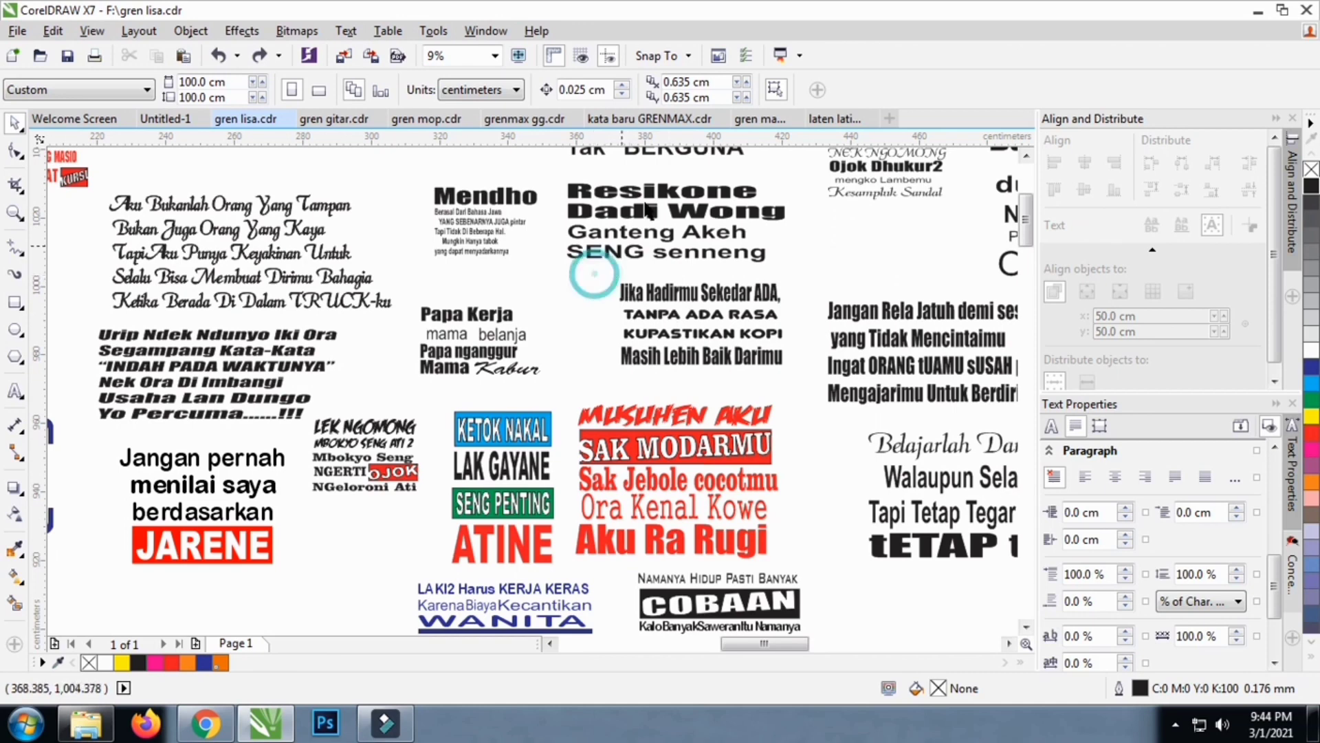
drag(542, 168, 798, 275)
click(477, 167)
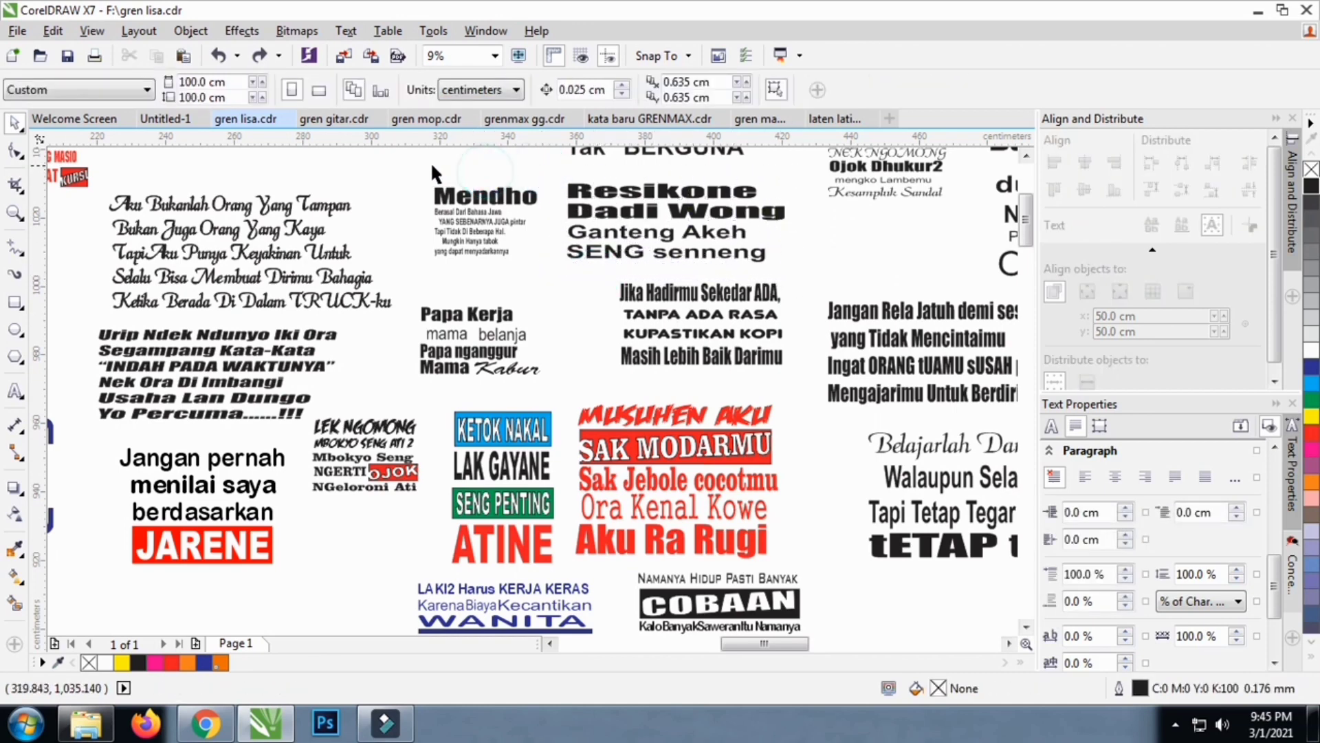
drag(412, 160, 548, 269)
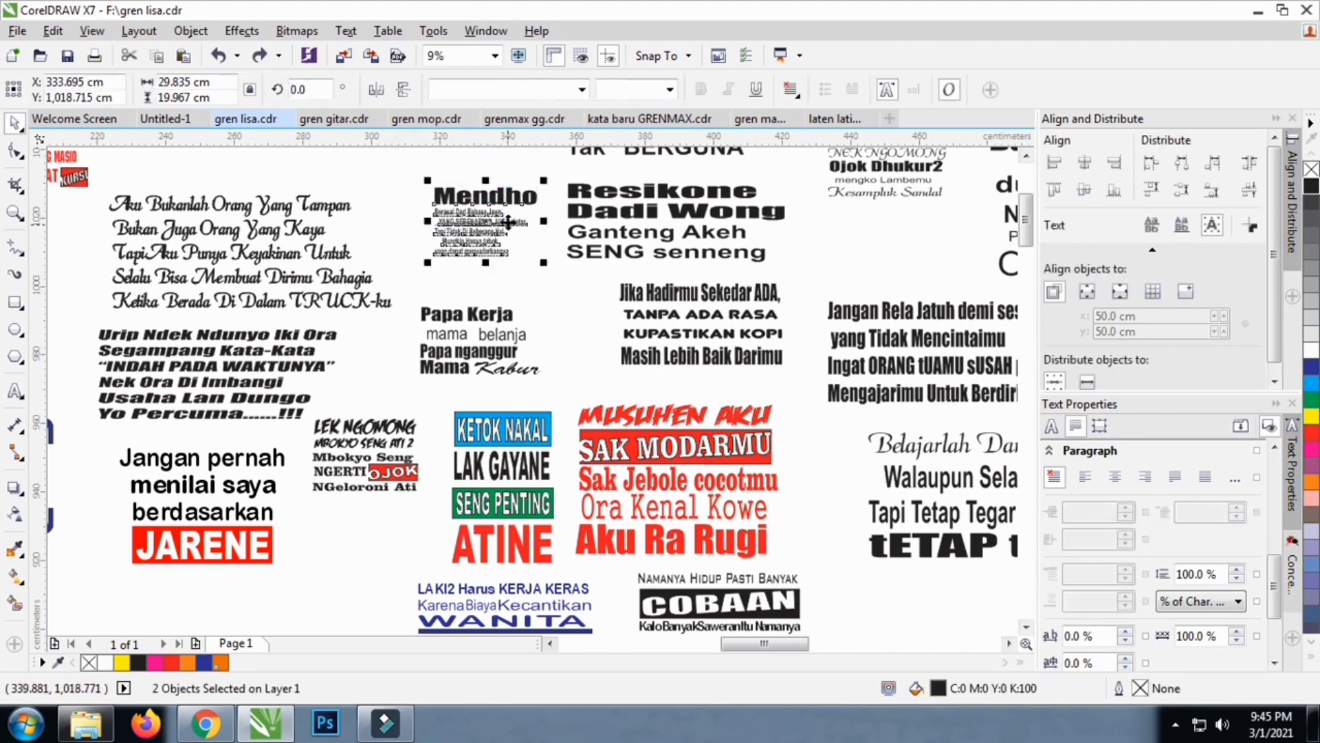
click(421, 382)
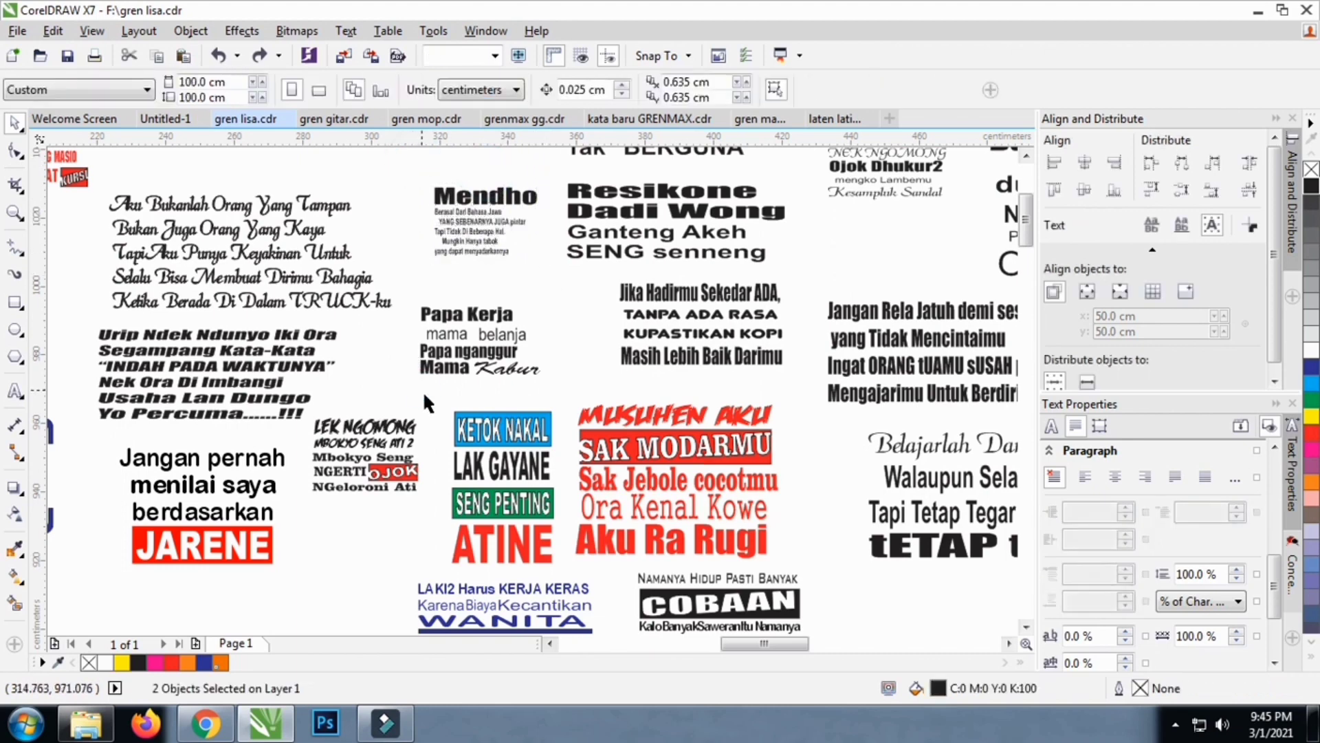
Place a copy of the black "LEK NGOMONG MBOKYO SENG ATI 2" quote without frame on the right-facing truck's cab window
drag(423, 390, 306, 505)
scroll(612, 354, down, 4)
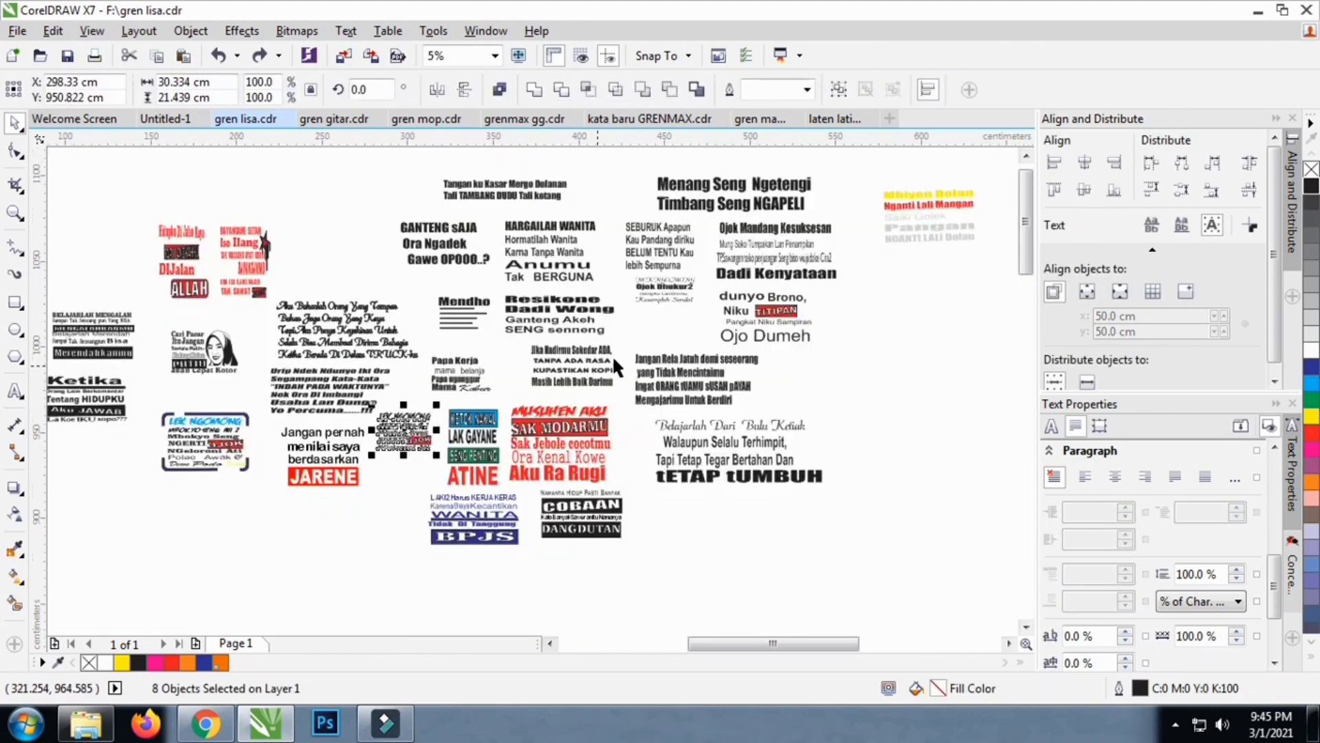
scroll(529, 428, down, 1)
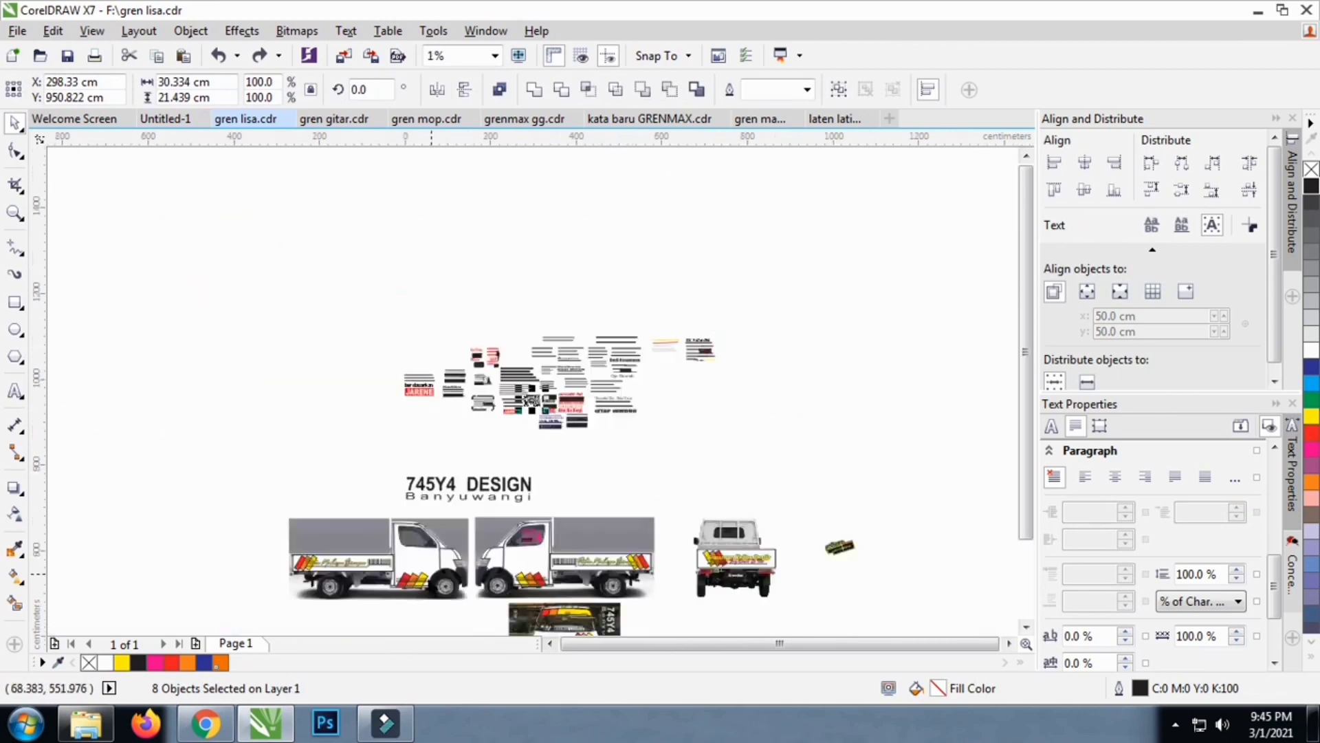
scroll(522, 493, up, 1)
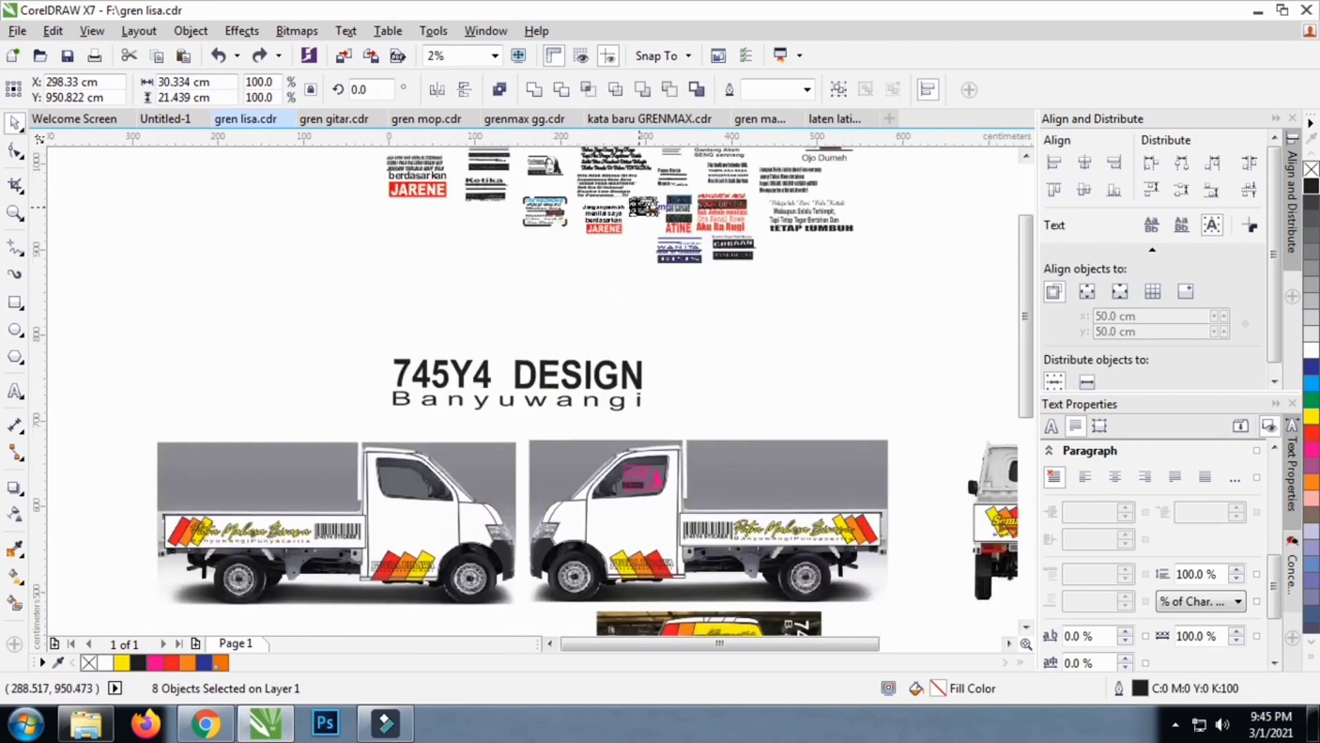
drag(643, 206, 434, 453)
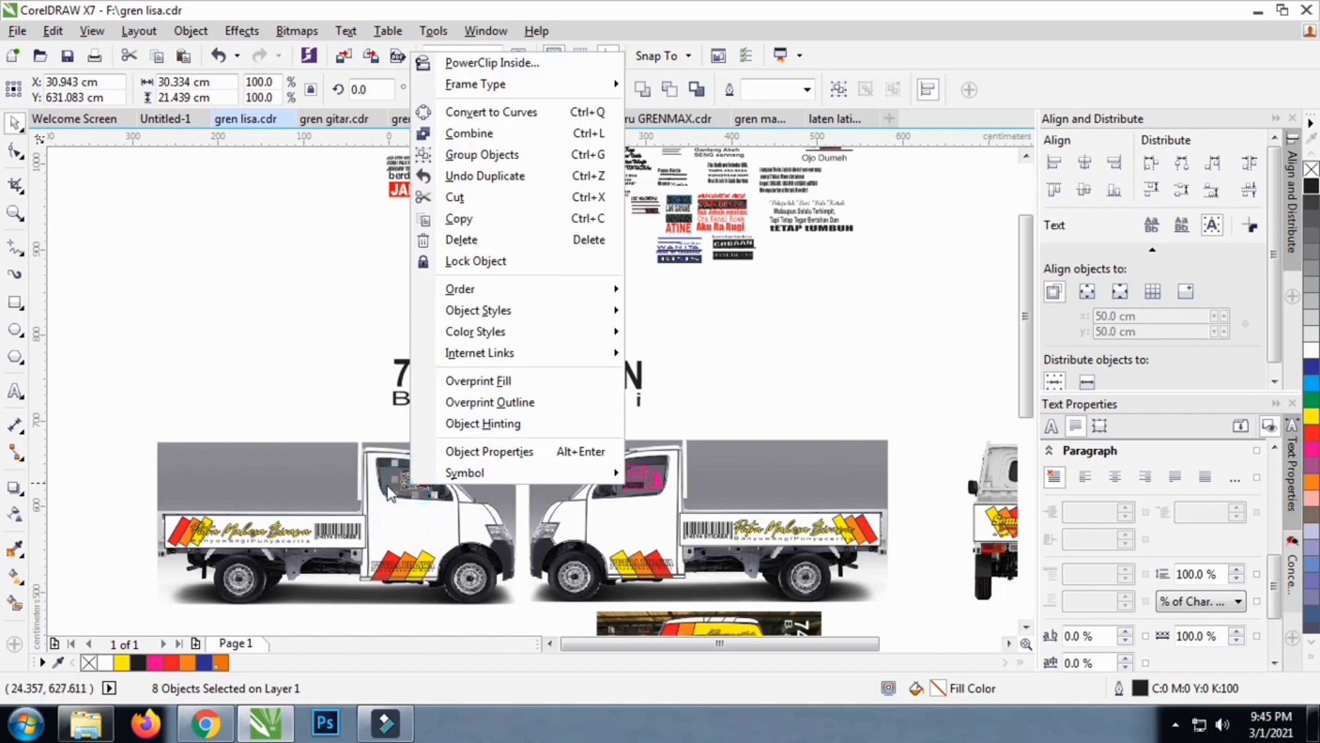
click(409, 495)
Enlarge the copied quote to about 38.6 × 27.3 cm, move it toward the rear of the window and fill it white
scroll(406, 485, up, 2)
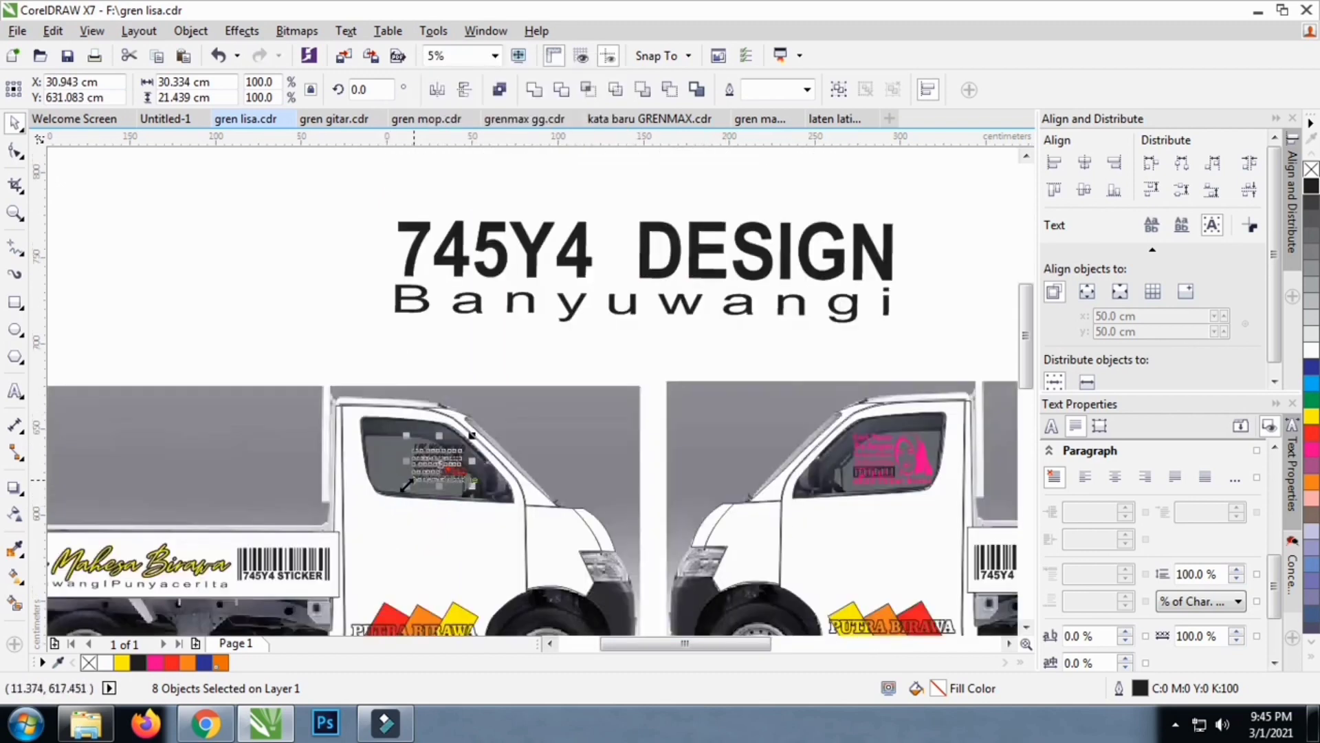
drag(406, 485, 396, 491)
scroll(418, 484, up, 2)
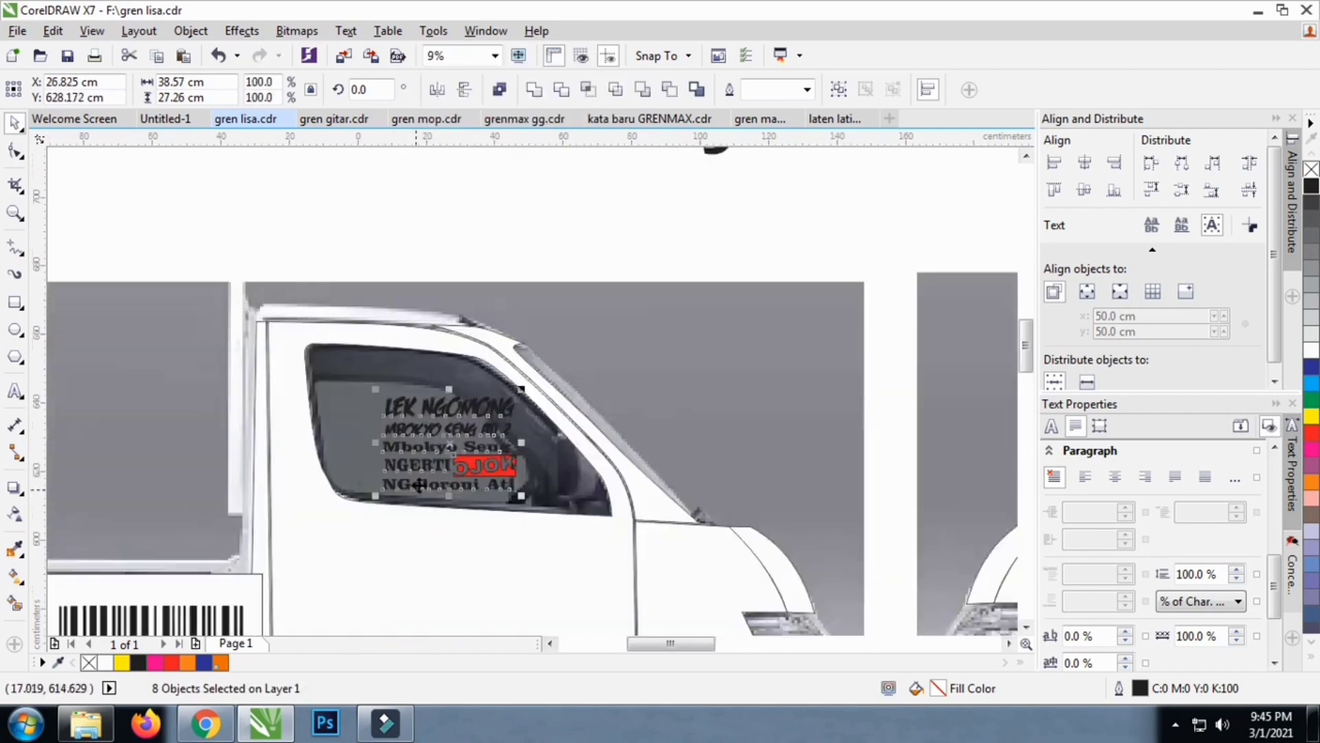
drag(450, 448, 418, 436)
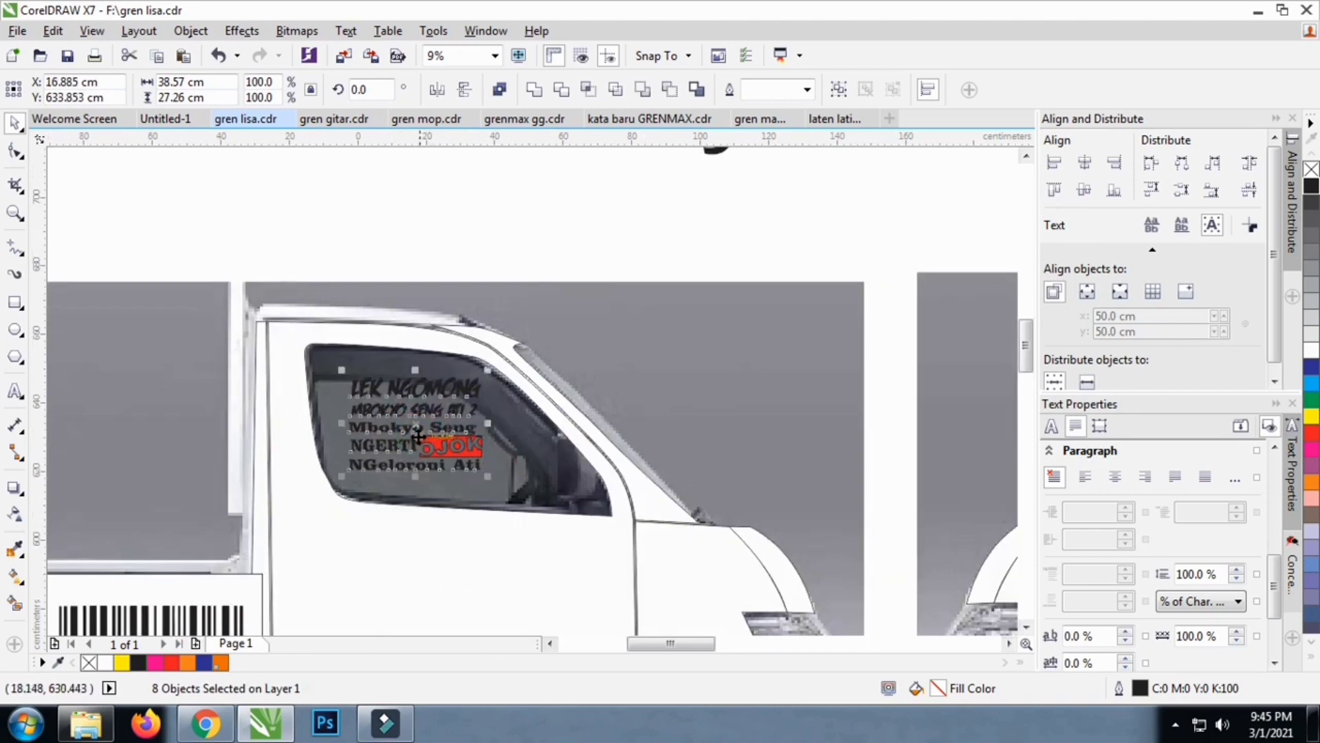
click(1308, 351)
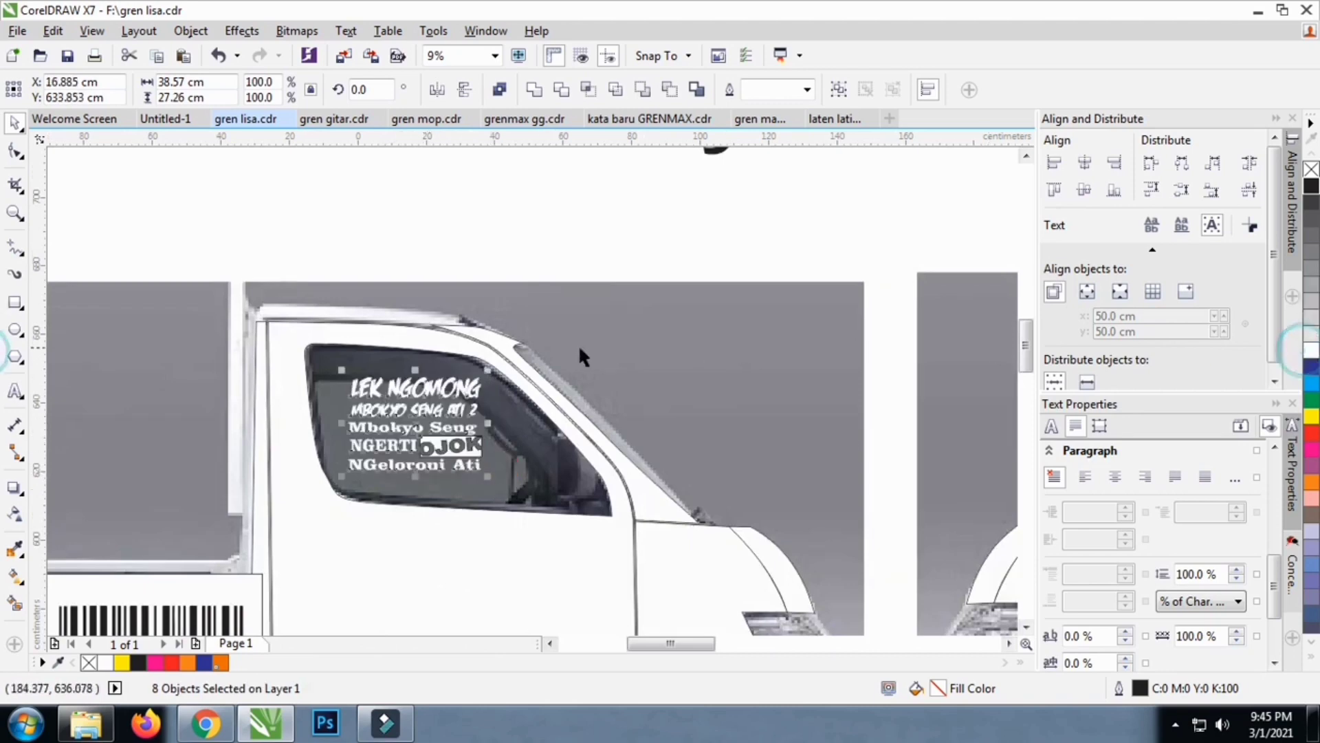
Scale the white quote to about 45 × 32 cm so it fits inside the right-facing truck's cab window
drag(486, 479, 531, 507)
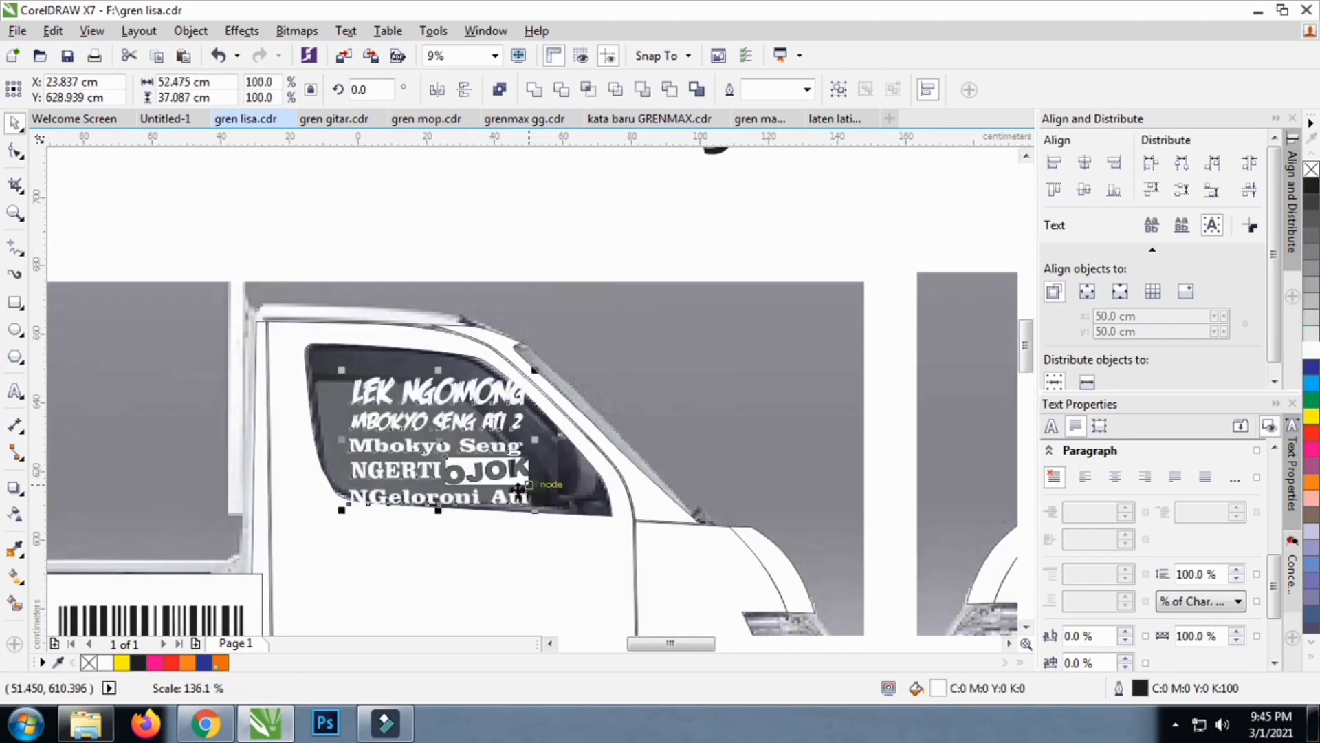
scroll(509, 481, up, 2)
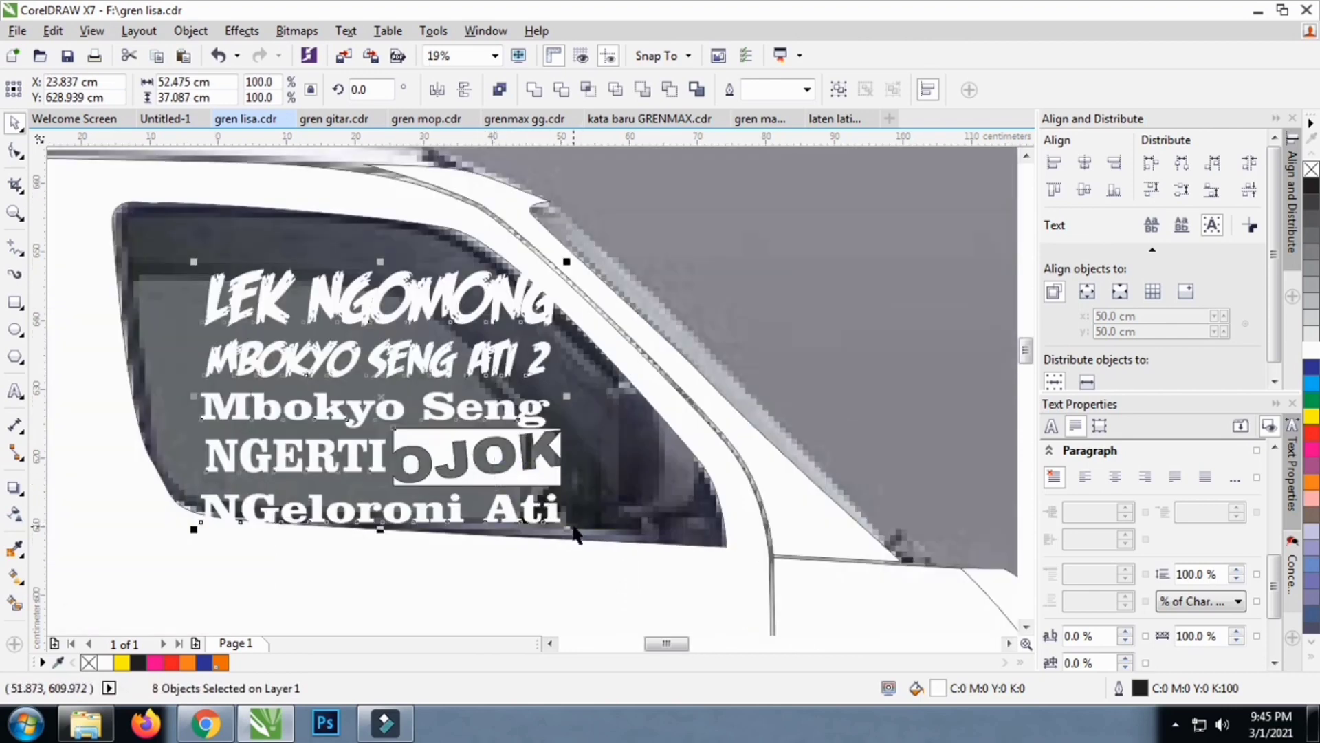
drag(570, 528, 516, 491)
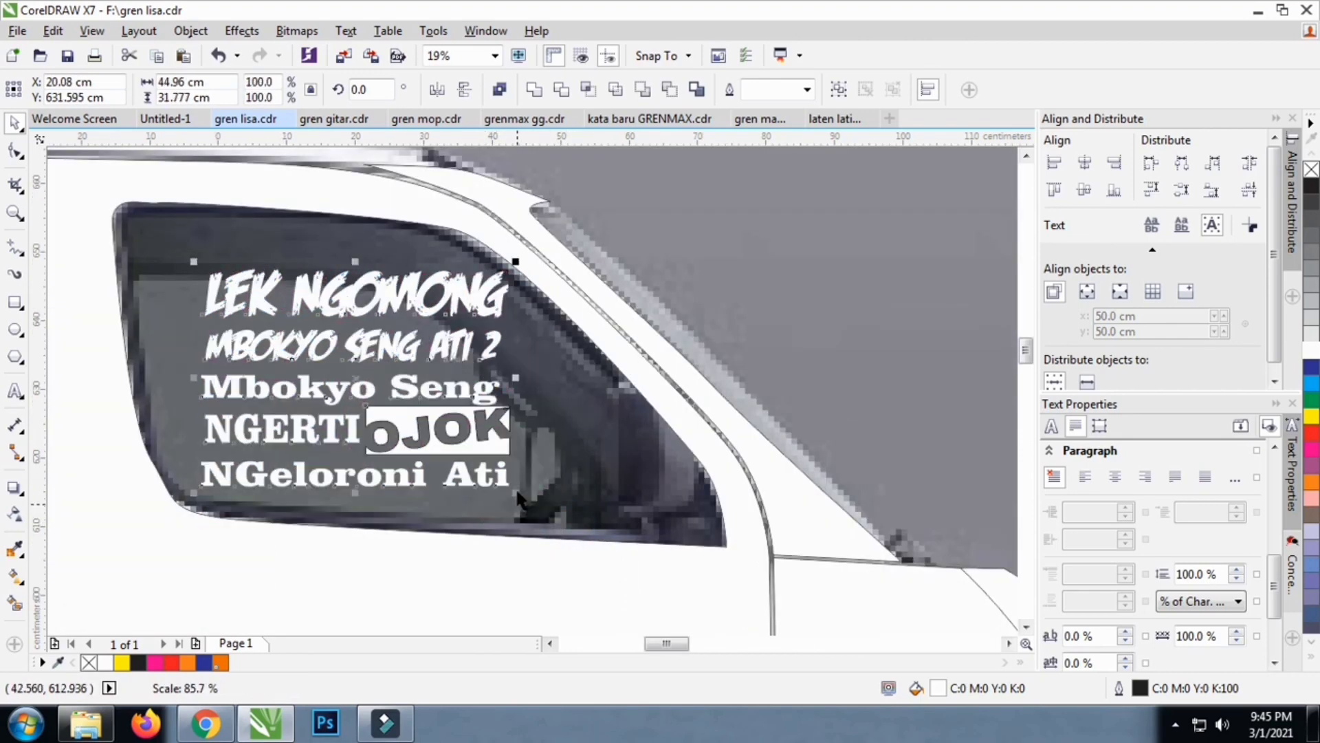
scroll(619, 253, down, 5)
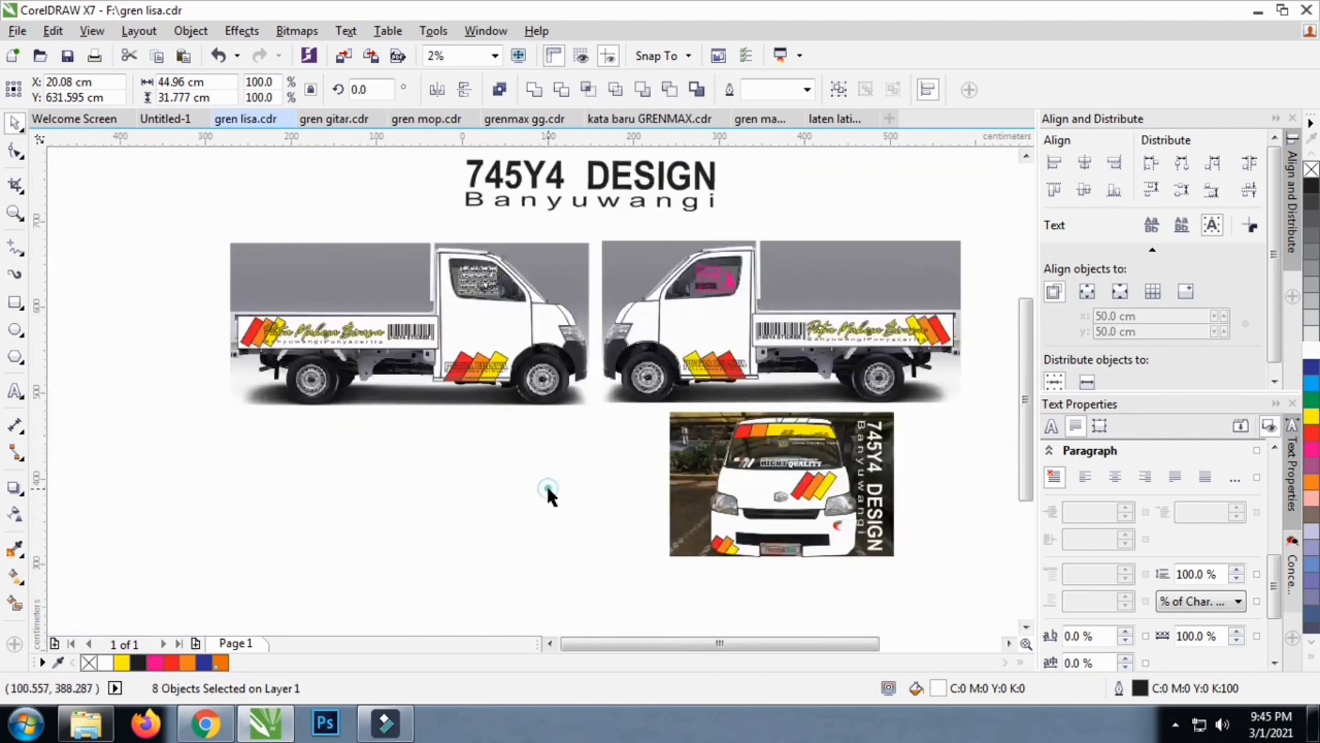
click(548, 489)
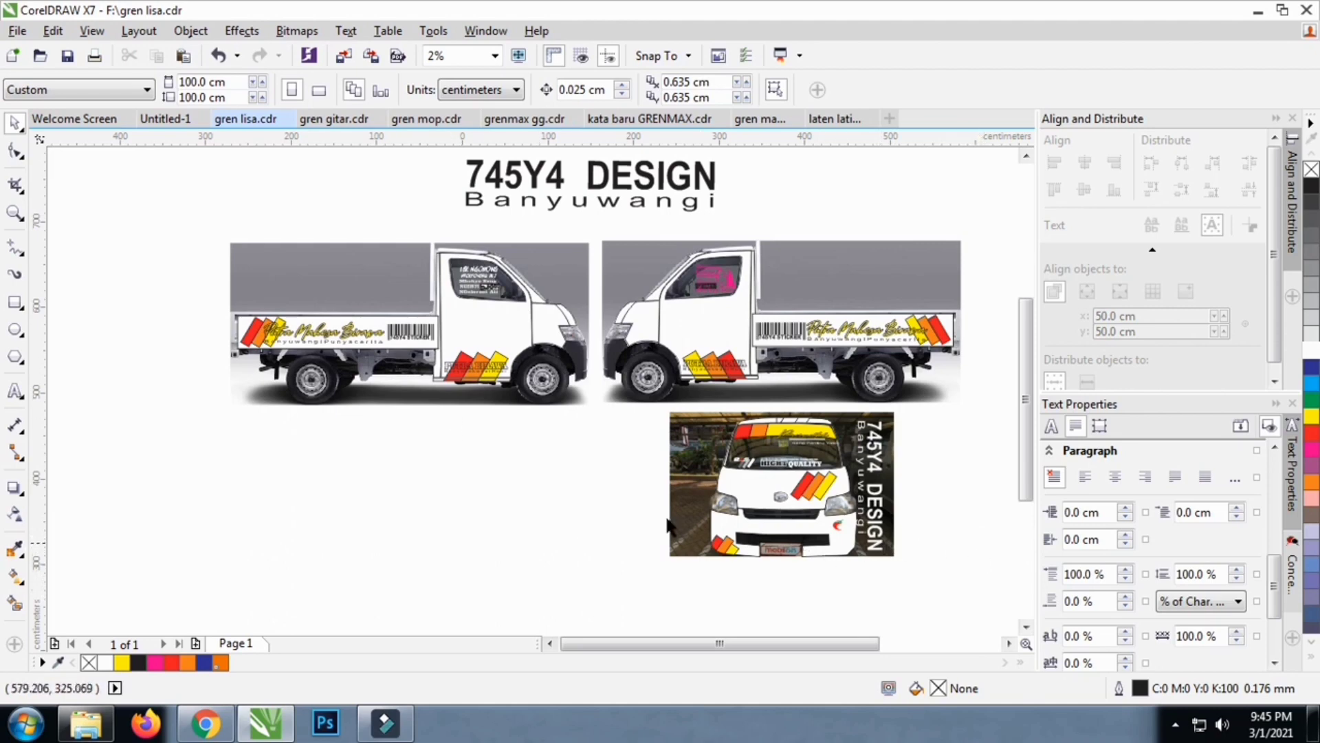
Examine the right-facing truck's side stickers and the front view's graphics, including the chili emblem on the bumper
scroll(359, 363, up, 2)
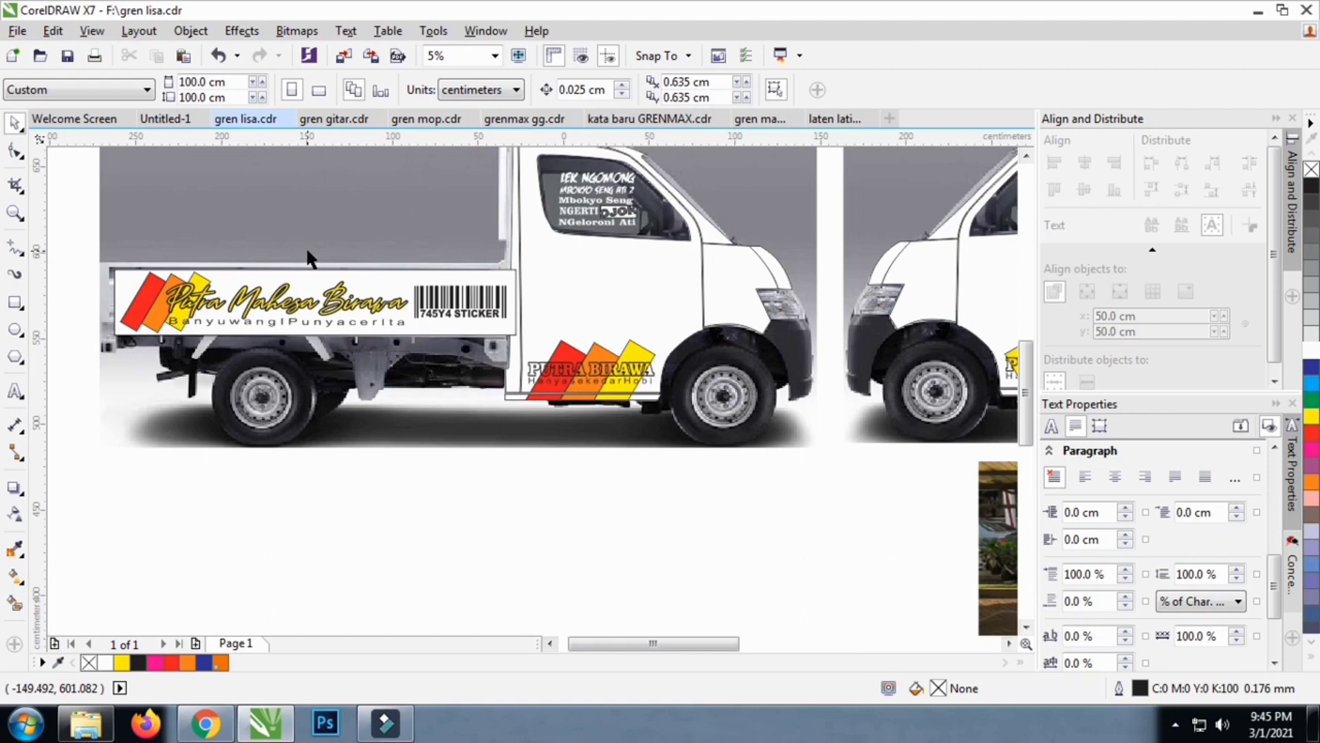
scroll(307, 253, down, 2)
scroll(819, 452, up, 2)
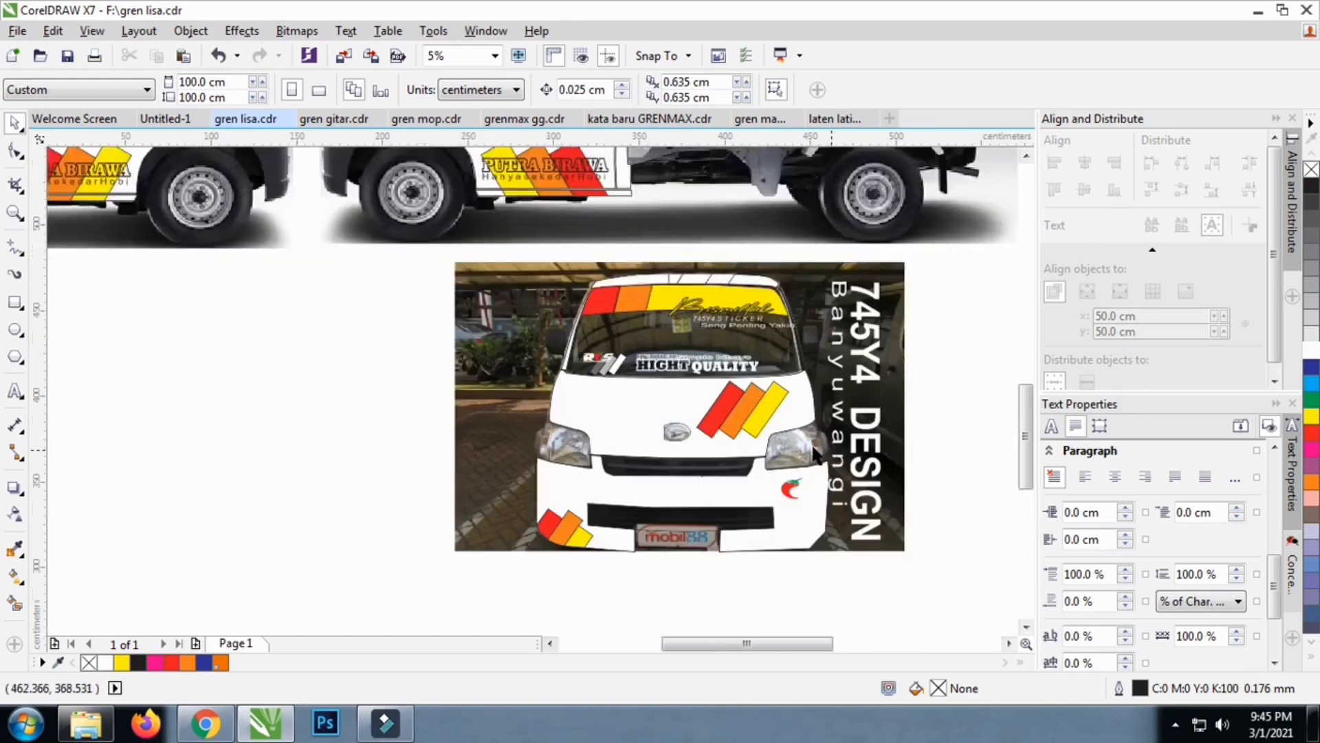
scroll(717, 497, up, 1)
scroll(556, 308, down, 1)
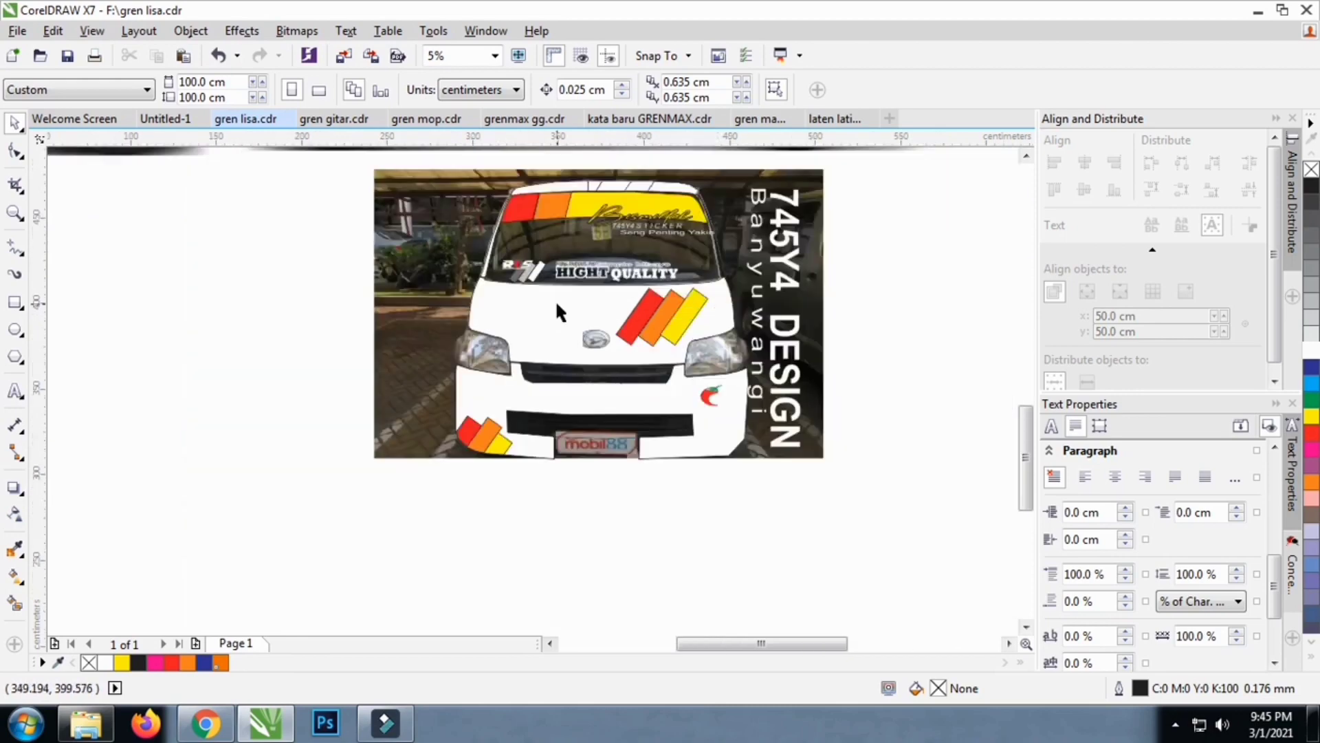
scroll(728, 402, up, 3)
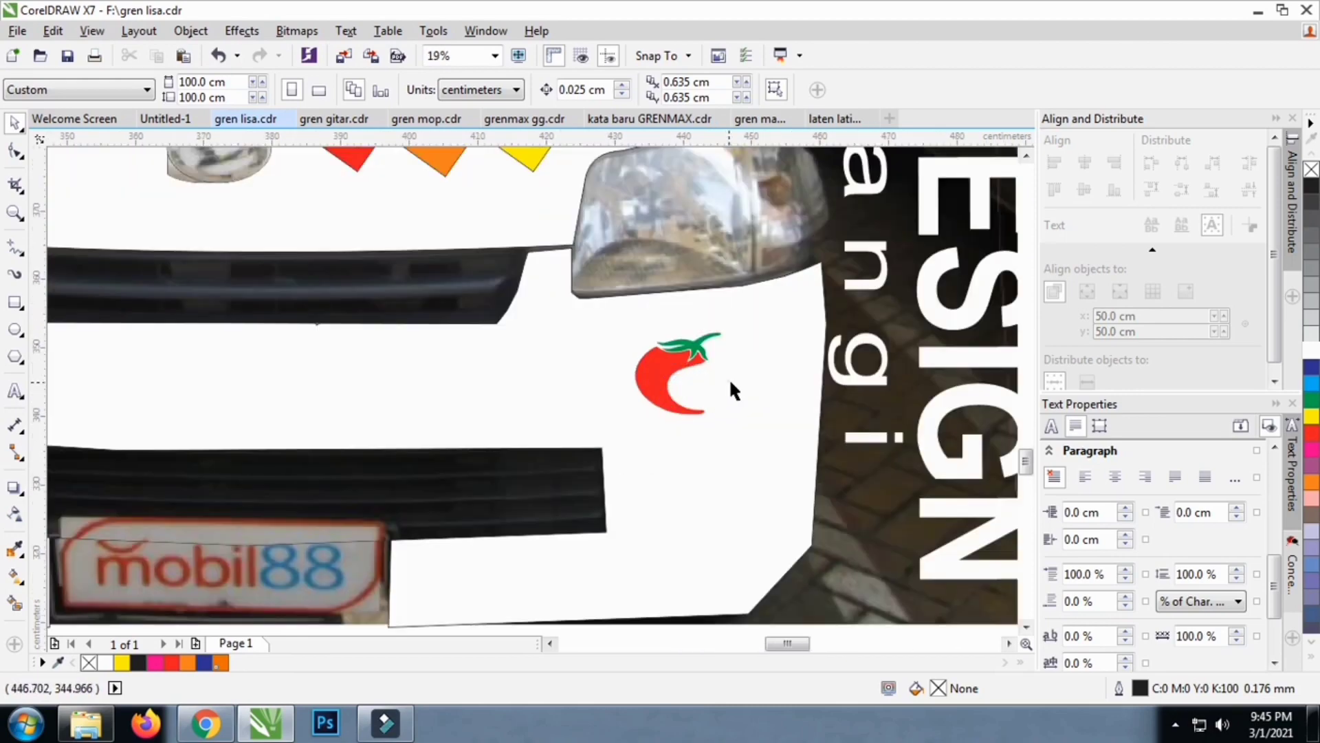
Fill the RCS logo on the front bumper cyan and ungroup it into separate parts
click(635, 399)
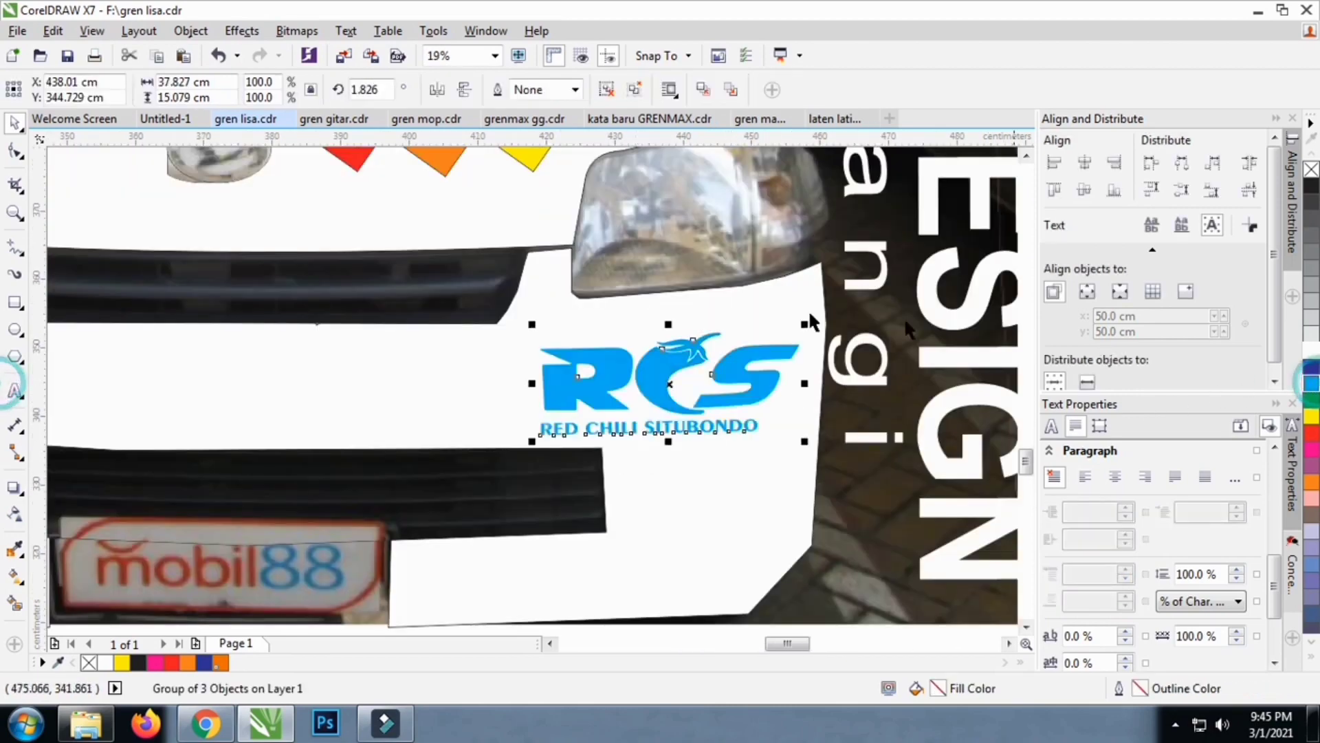
scroll(506, 309, down, 2)
click(891, 356)
scroll(600, 337, up, 2)
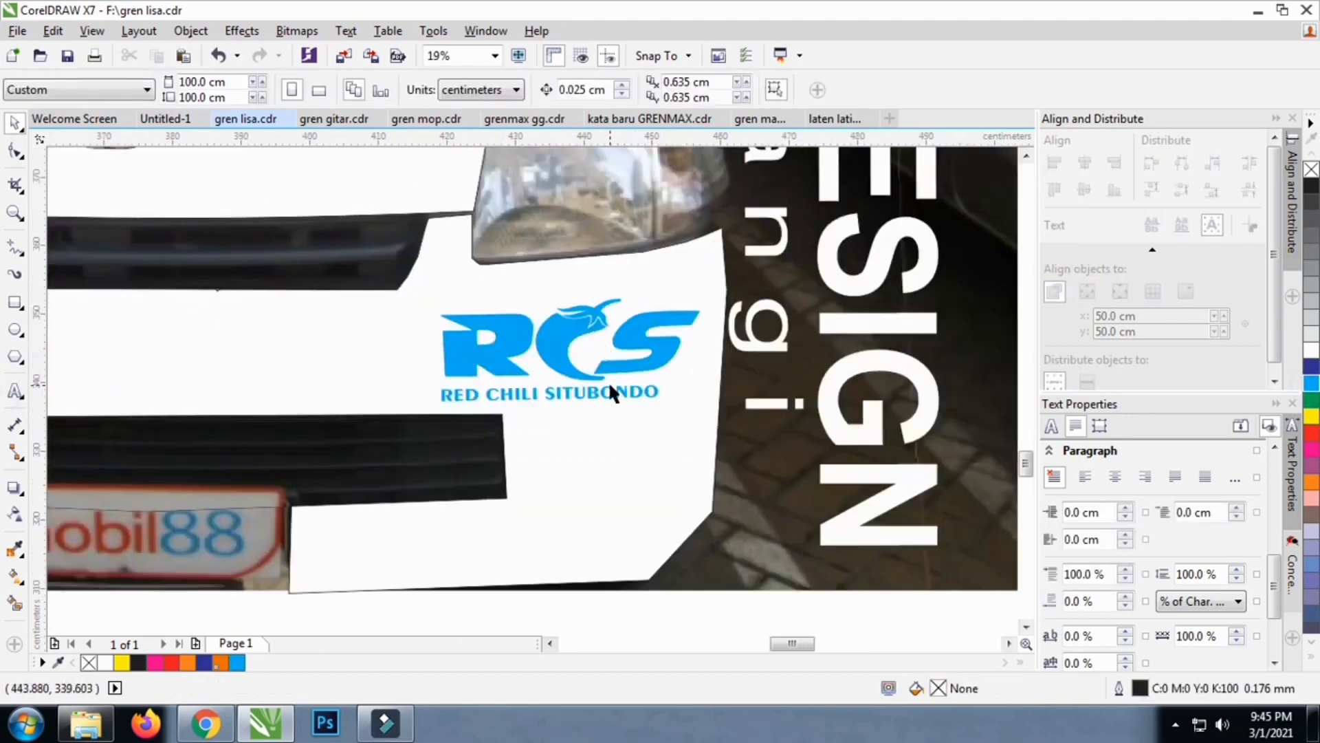
click(609, 385)
click(612, 90)
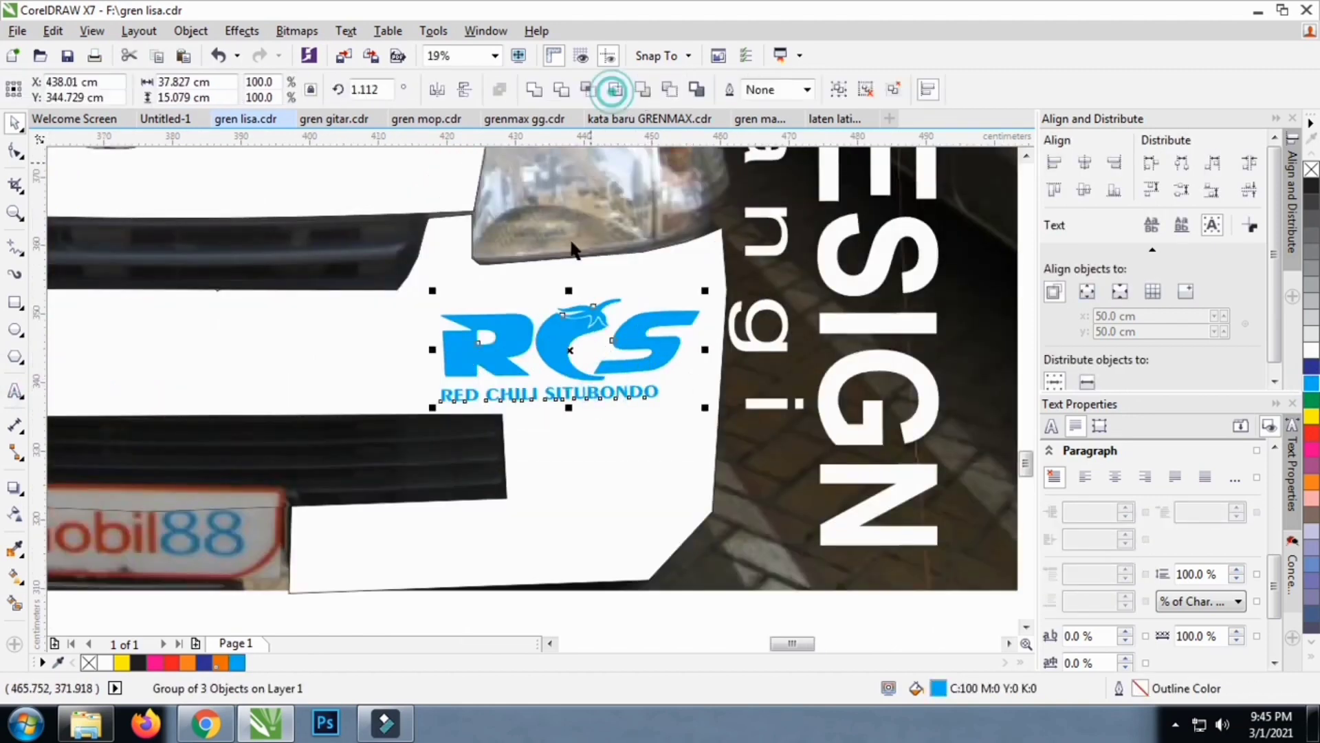
scroll(534, 322, down, 1)
click(902, 386)
scroll(538, 321, up, 1)
Fill the logo's chili body red and its stem green
click(599, 352)
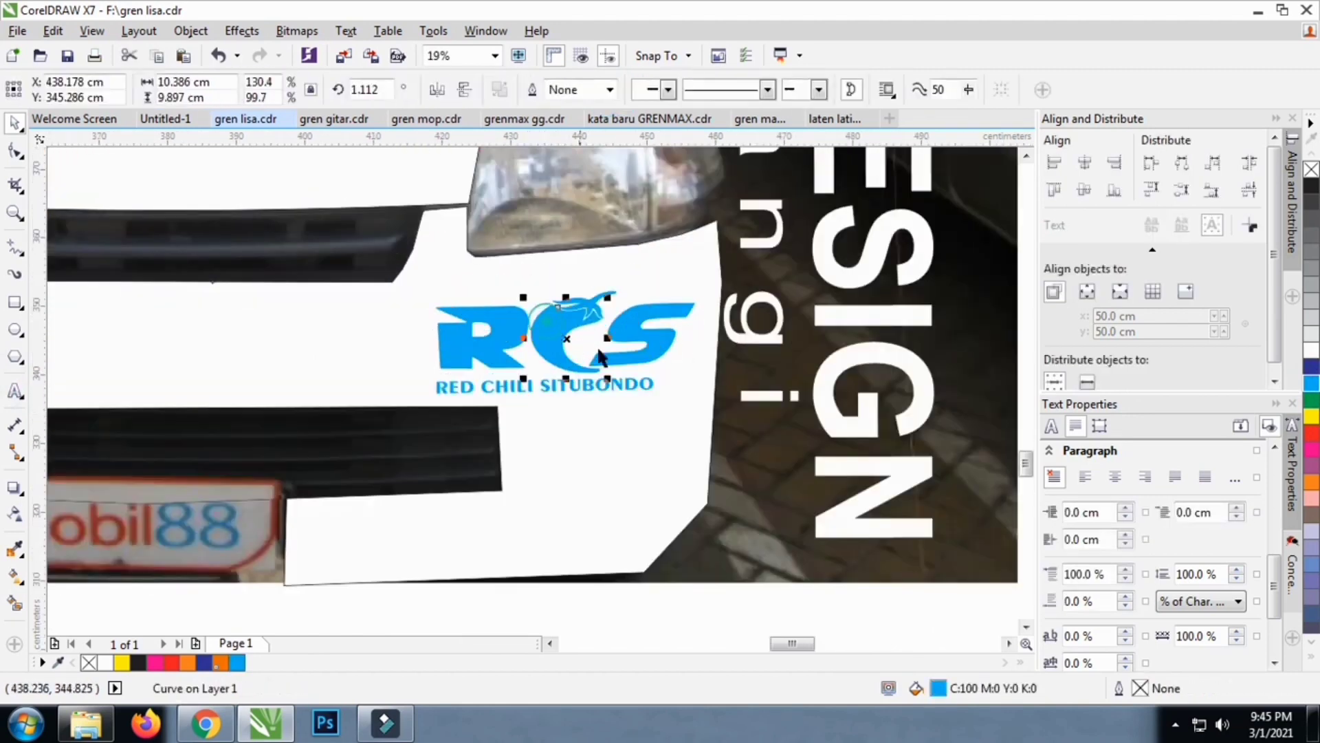
click(1311, 432)
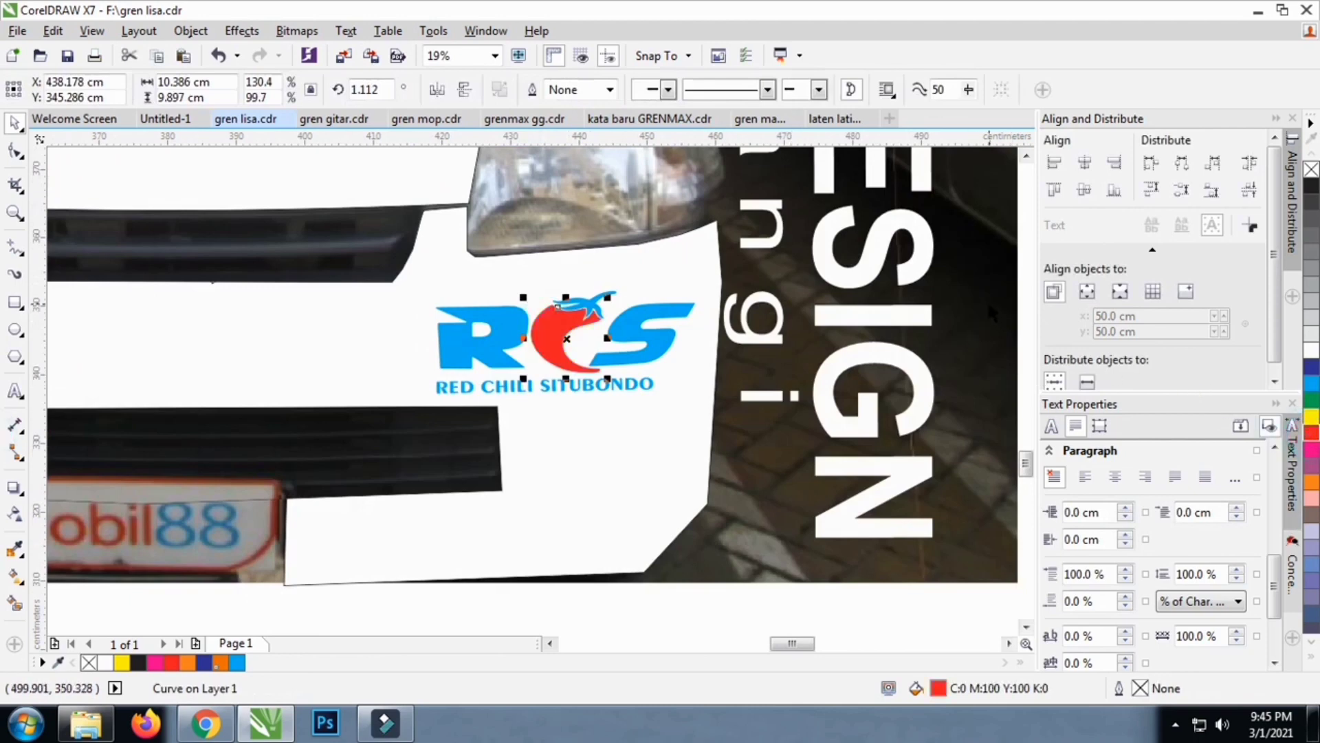
scroll(621, 310, up, 2)
click(578, 306)
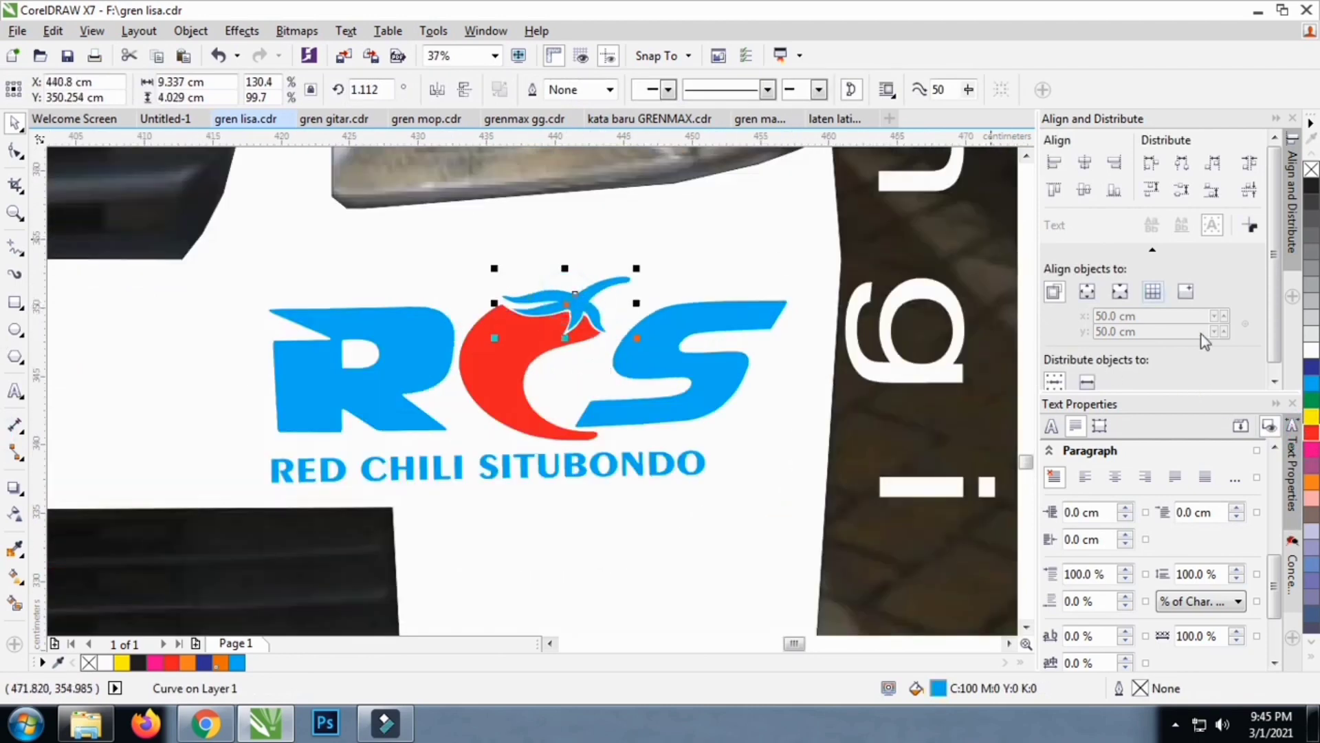
click(1312, 398)
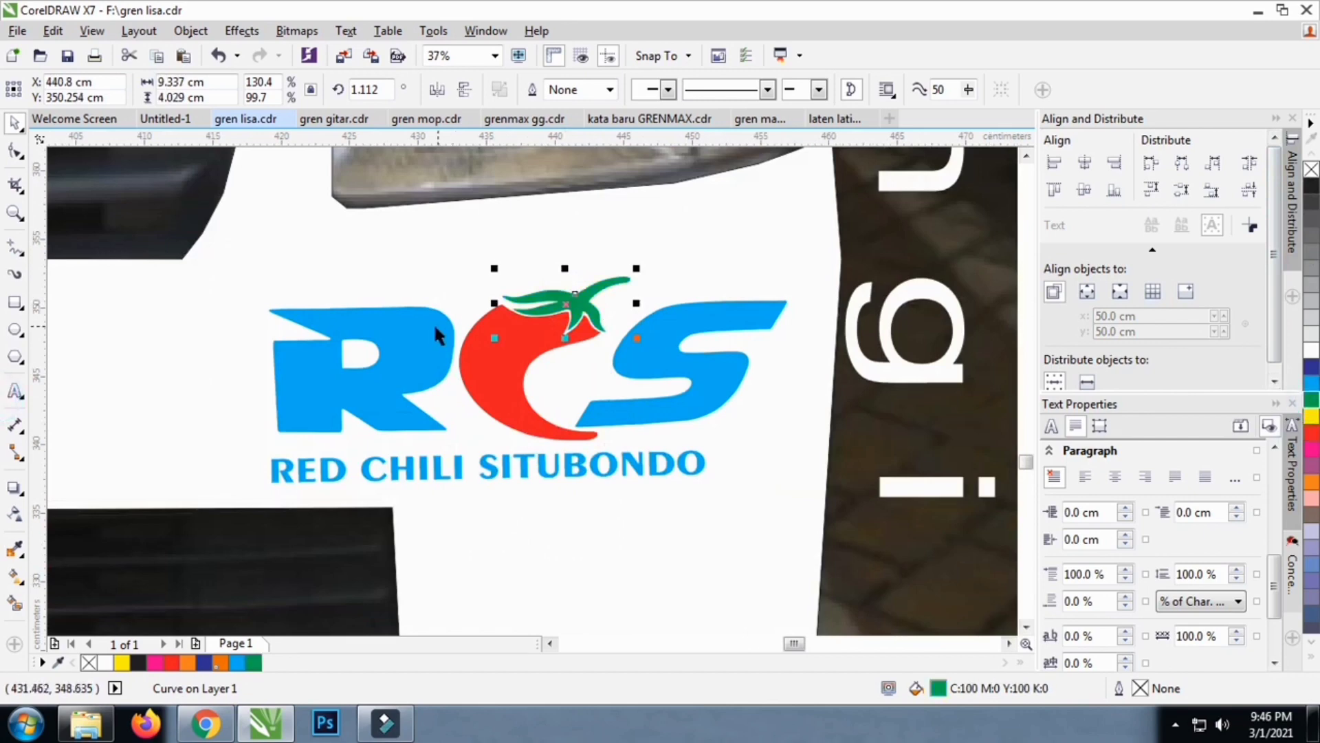
Fill the logo's R and S letters and the "RED CHILI SITUBONDO" tagline black
click(432, 328)
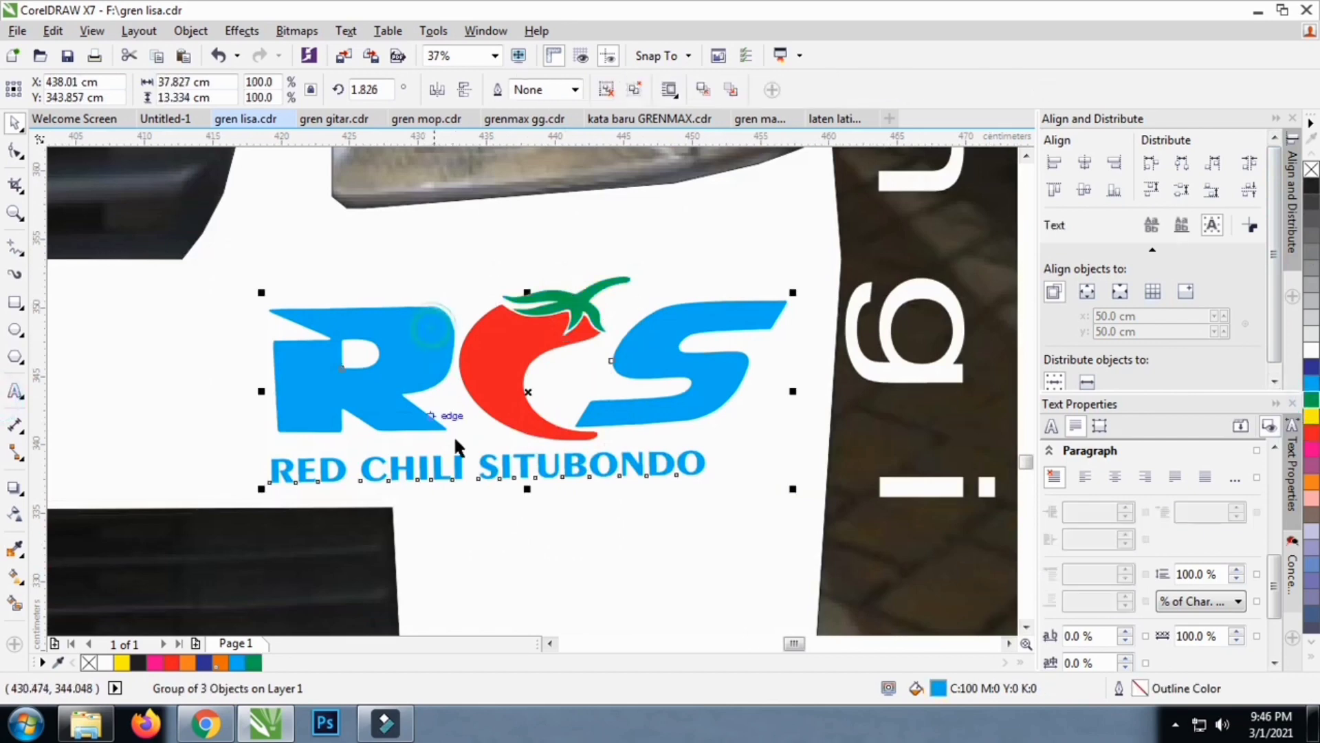
click(1311, 185)
scroll(492, 316, down, 3)
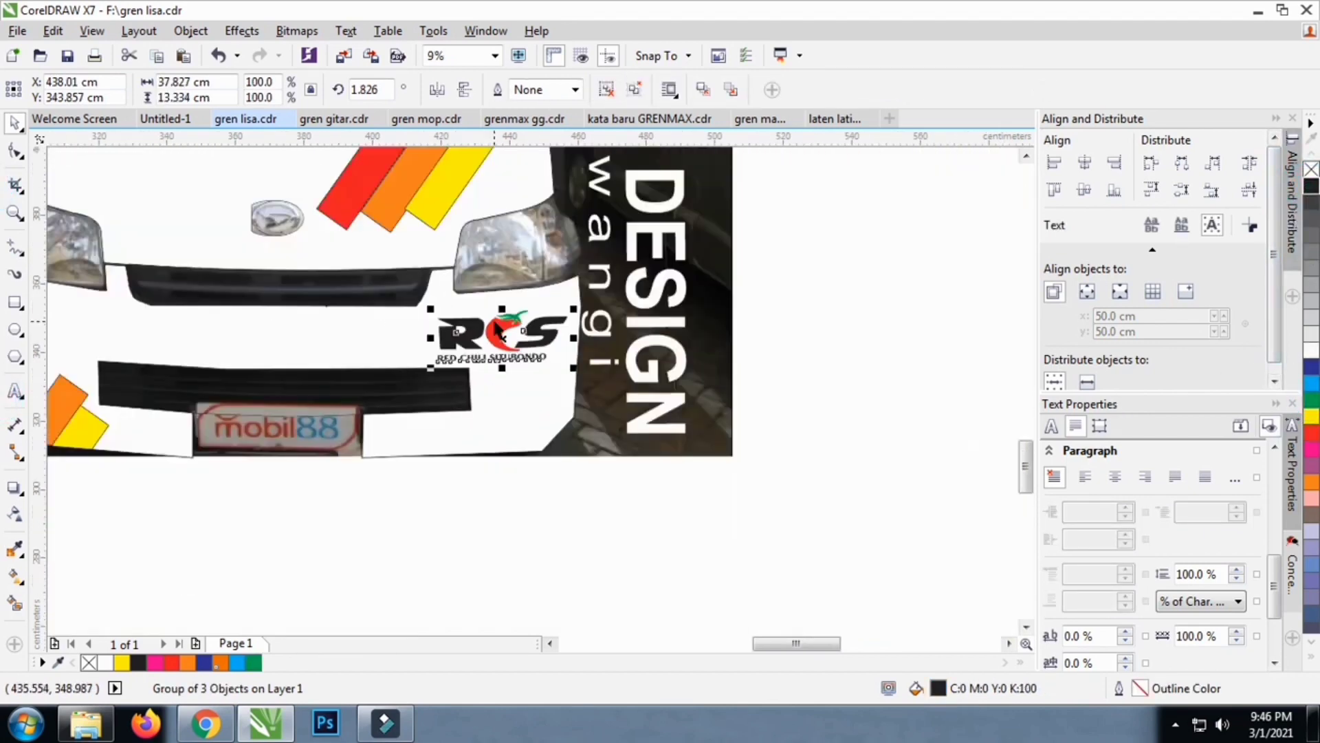
scroll(523, 354, up, 5)
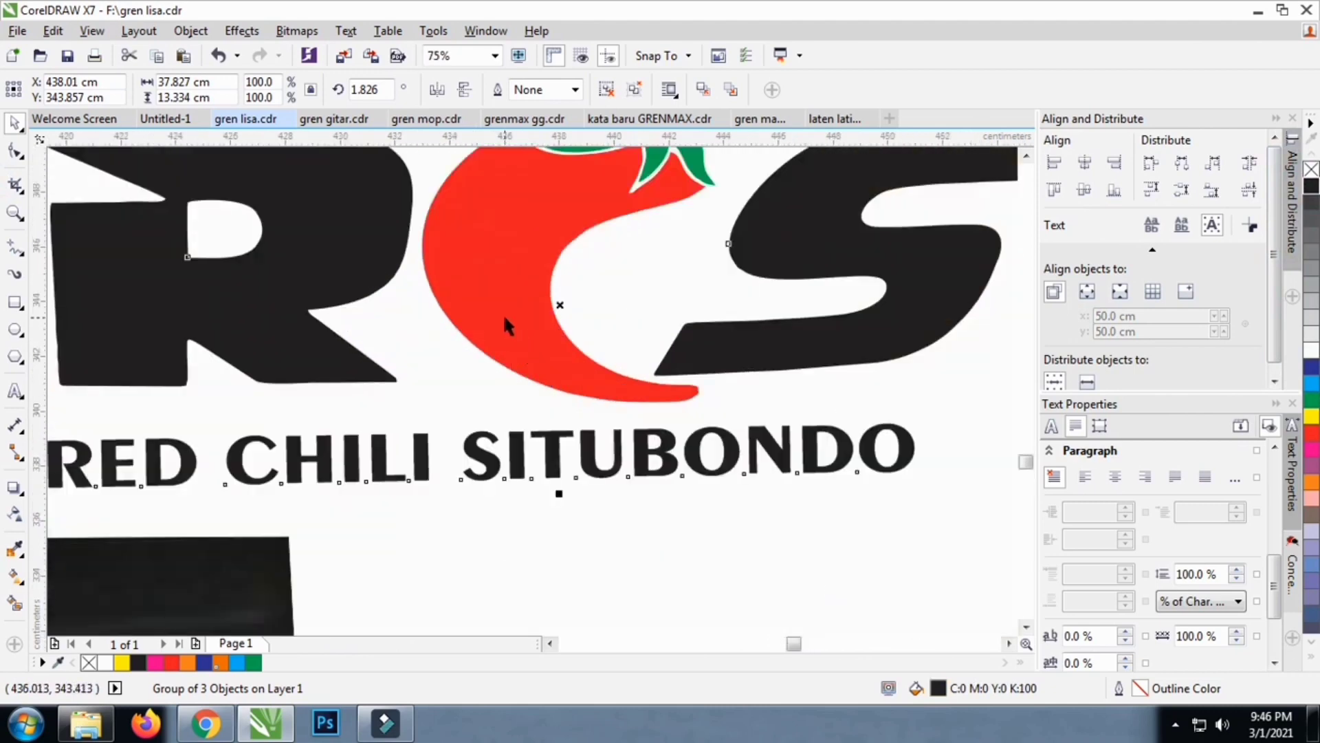
scroll(506, 324, down, 2)
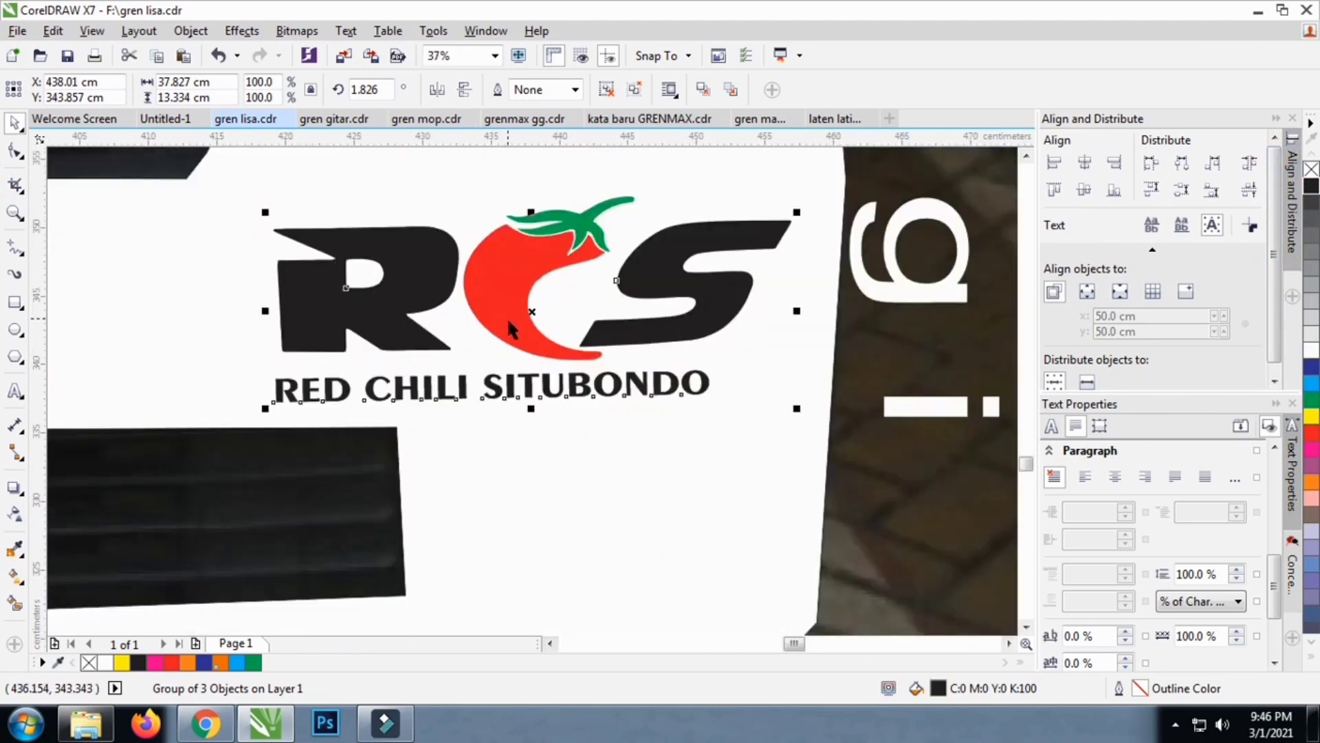
scroll(508, 322, down, 1)
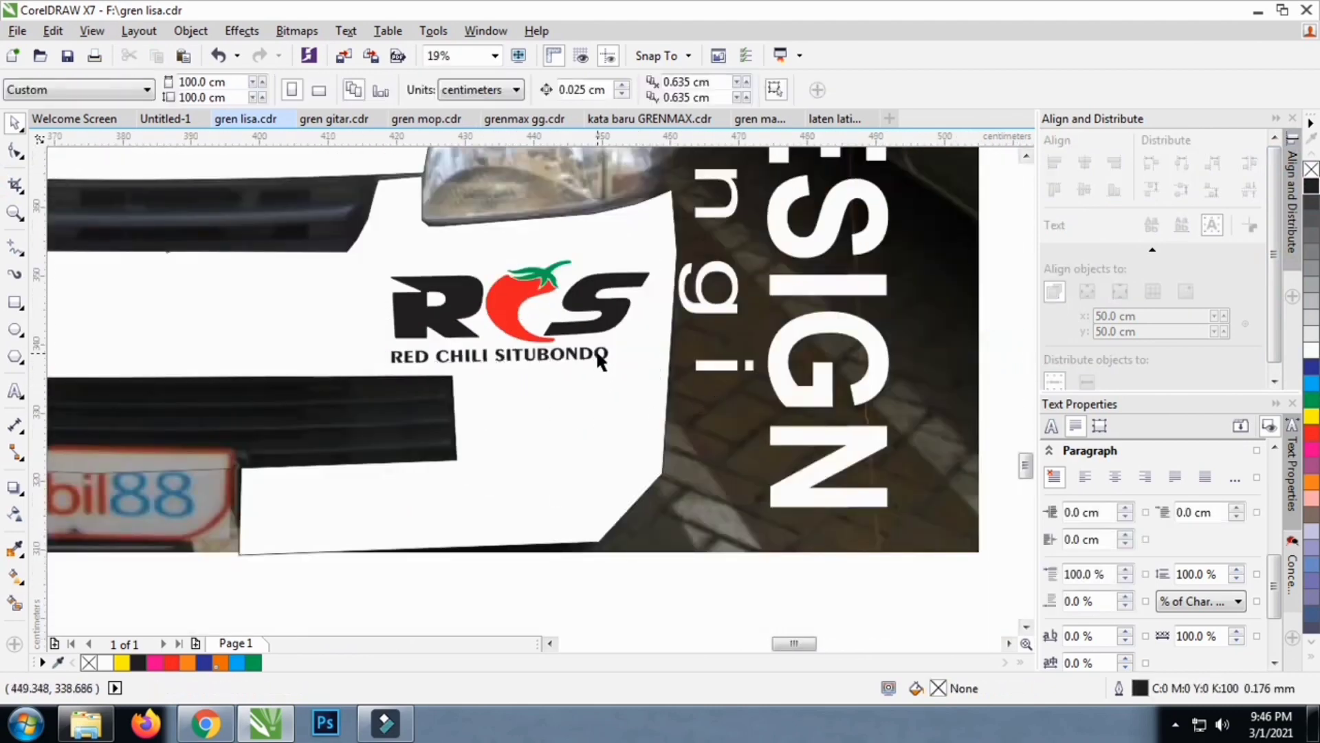
Ungroup the black lettering and widen the "RED CHILI SITUBONDO" tagline to about 37.9 cm to span the RCS letters
scroll(598, 350, up, 1)
click(606, 91)
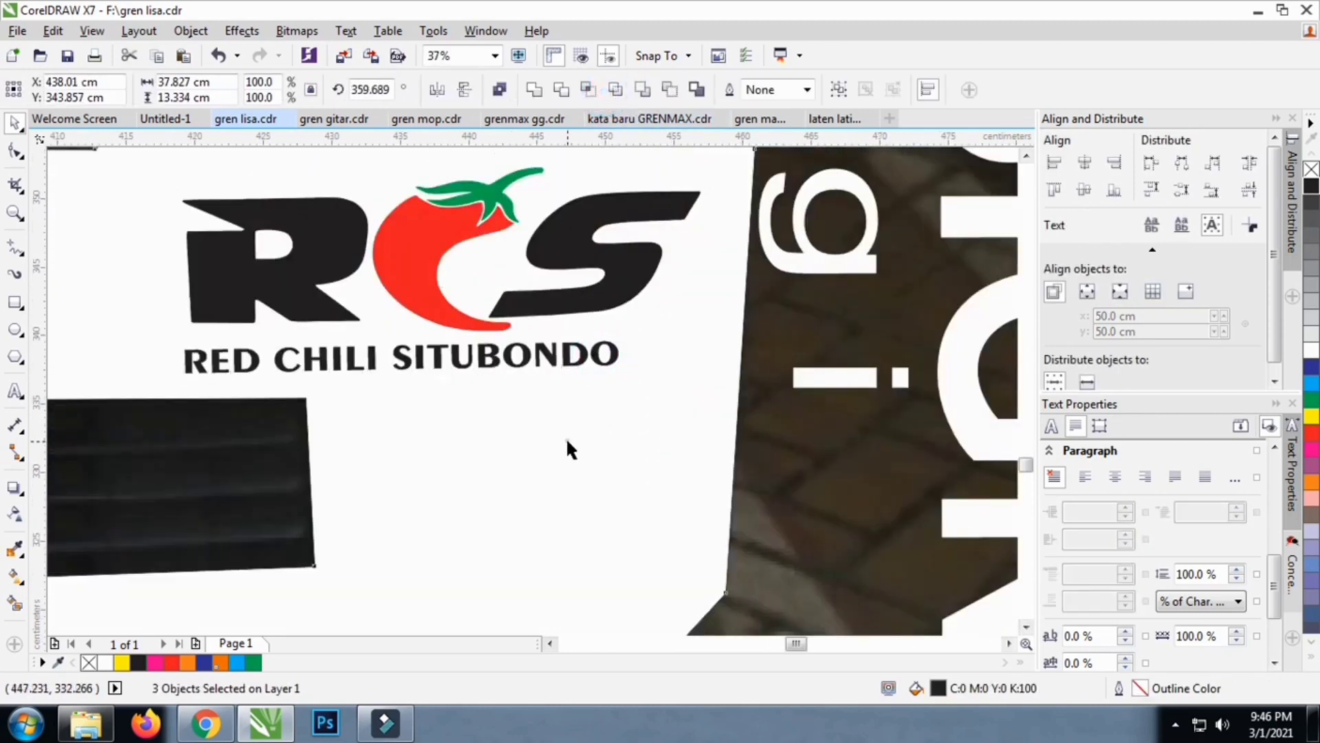
click(568, 440)
click(583, 349)
drag(629, 357, 716, 357)
scroll(495, 433, down, 3)
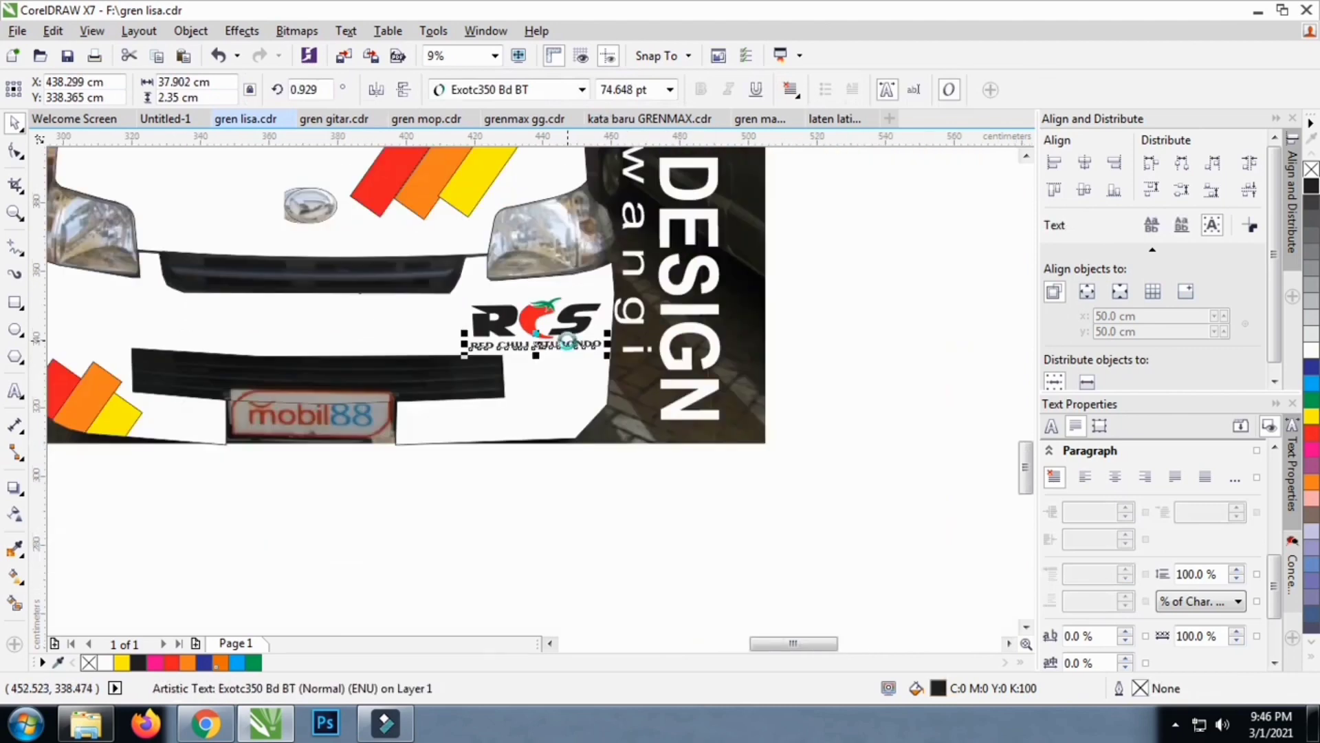
click(575, 495)
scroll(548, 412, down, 1)
scroll(505, 313, up, 1)
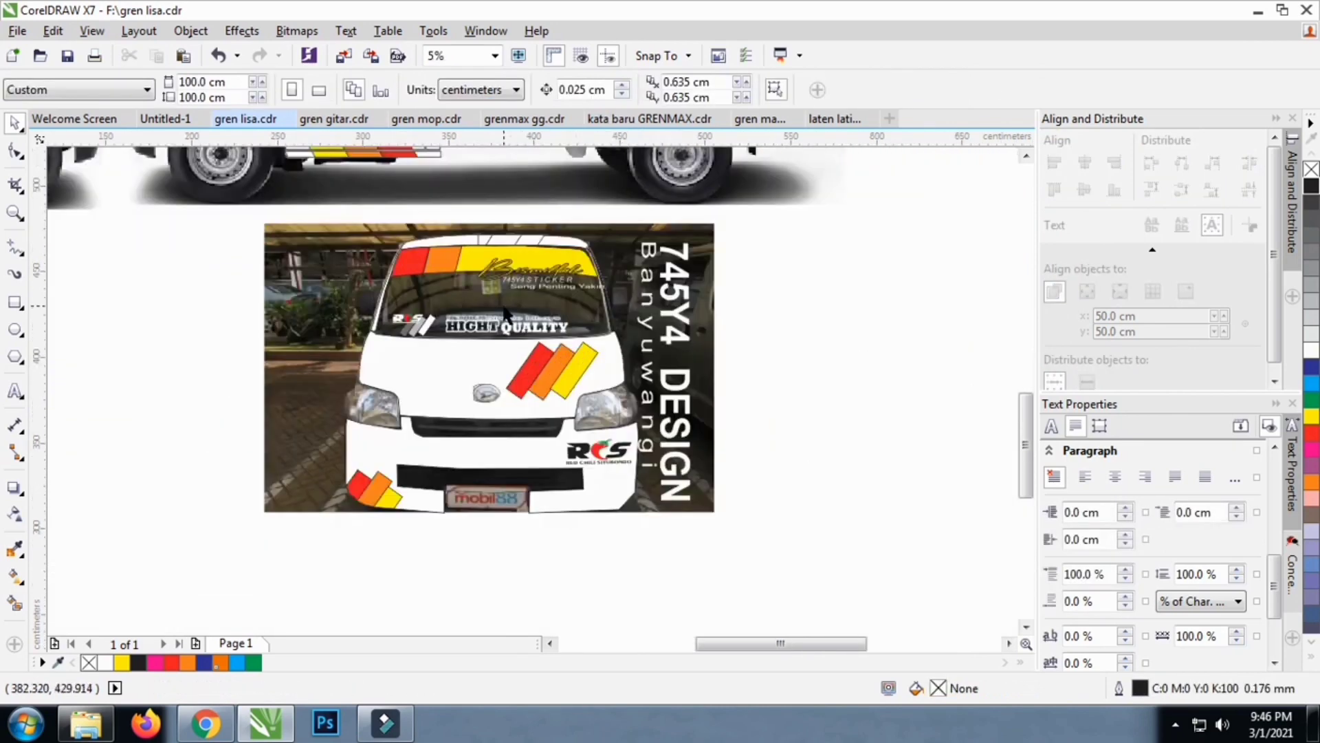
scroll(498, 481, up, 1)
scroll(526, 450, down, 1)
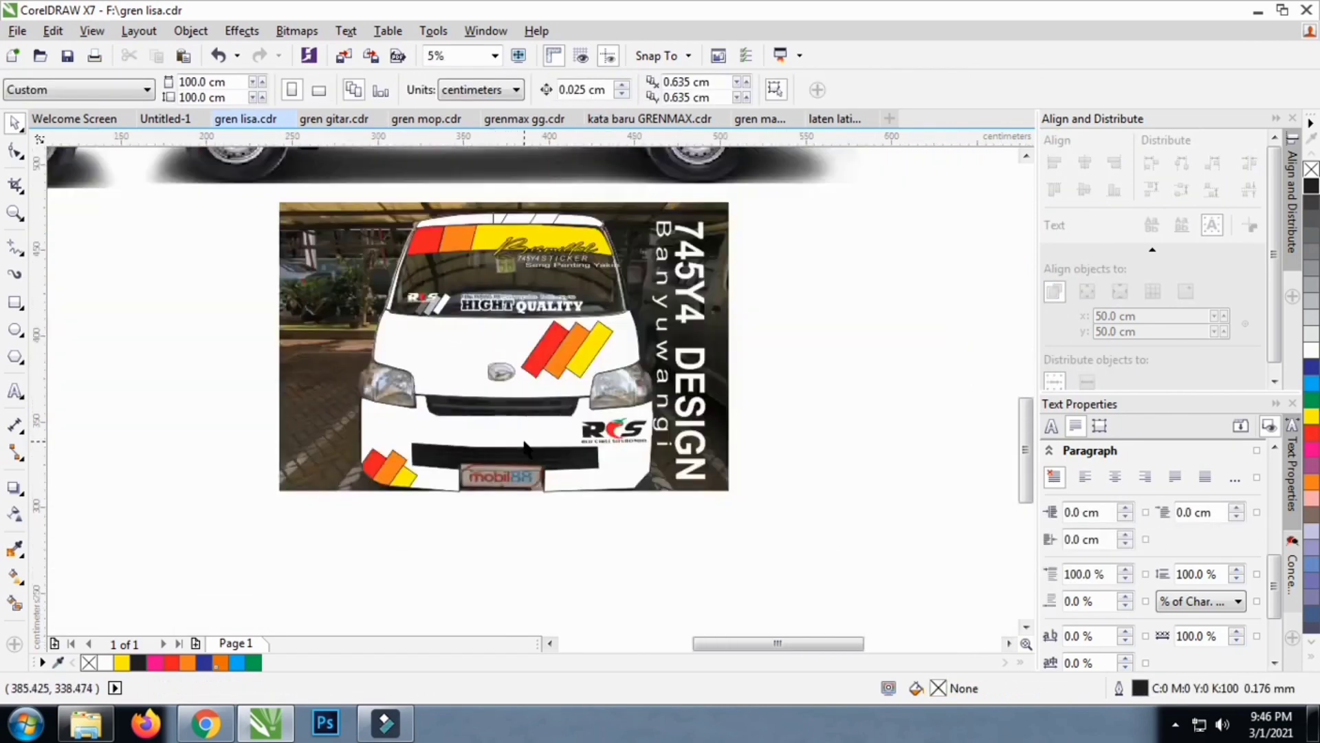
Delete the leftover diagonal shapes and truck outlines inside the front view's roof strip PowerClip, and finish editing its contents
click(814, 393)
scroll(511, 224, up, 1)
click(541, 222)
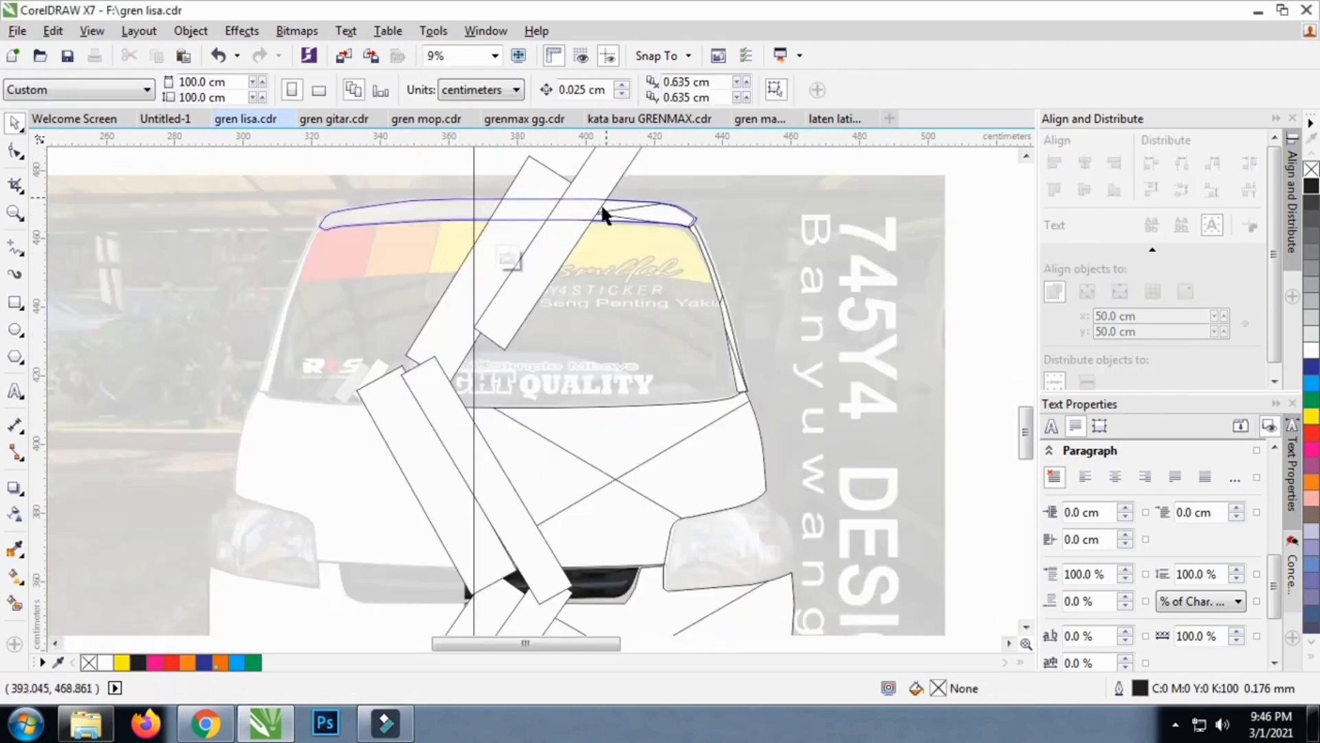
click(608, 212)
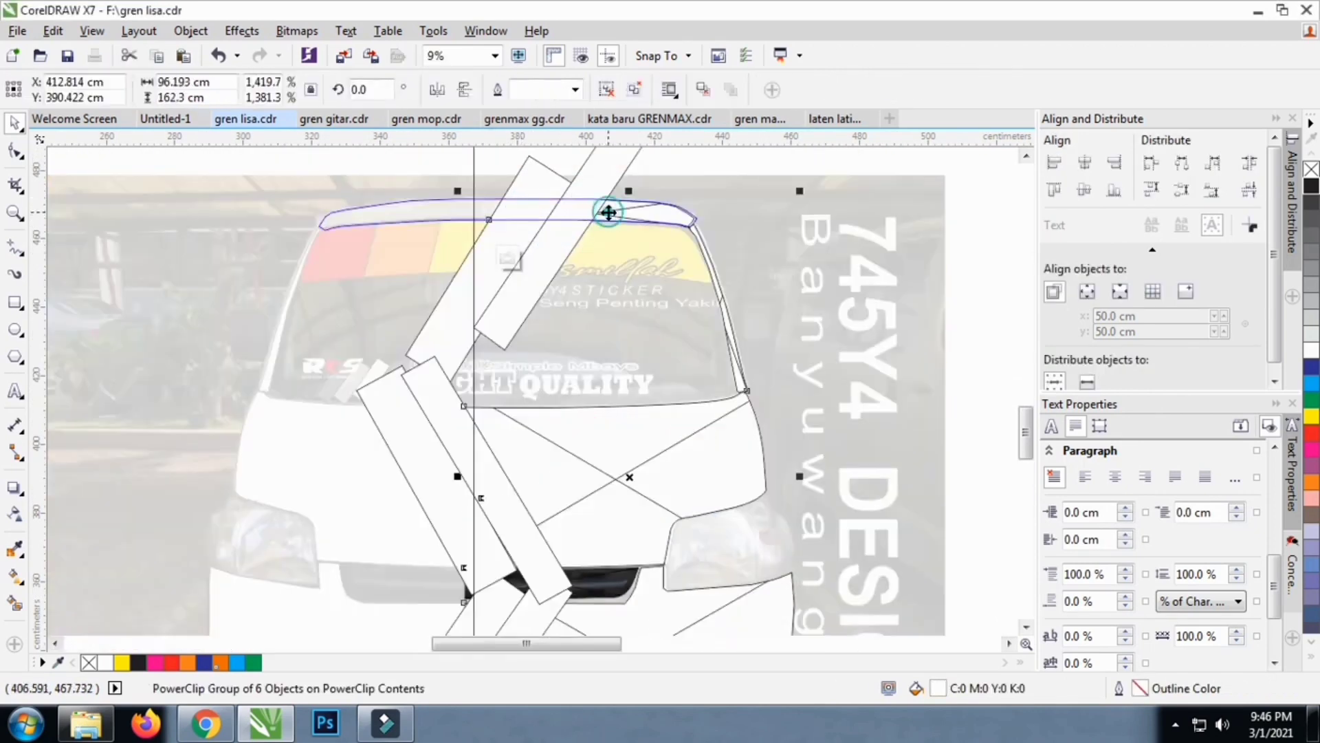
click(581, 186)
key(Delete)
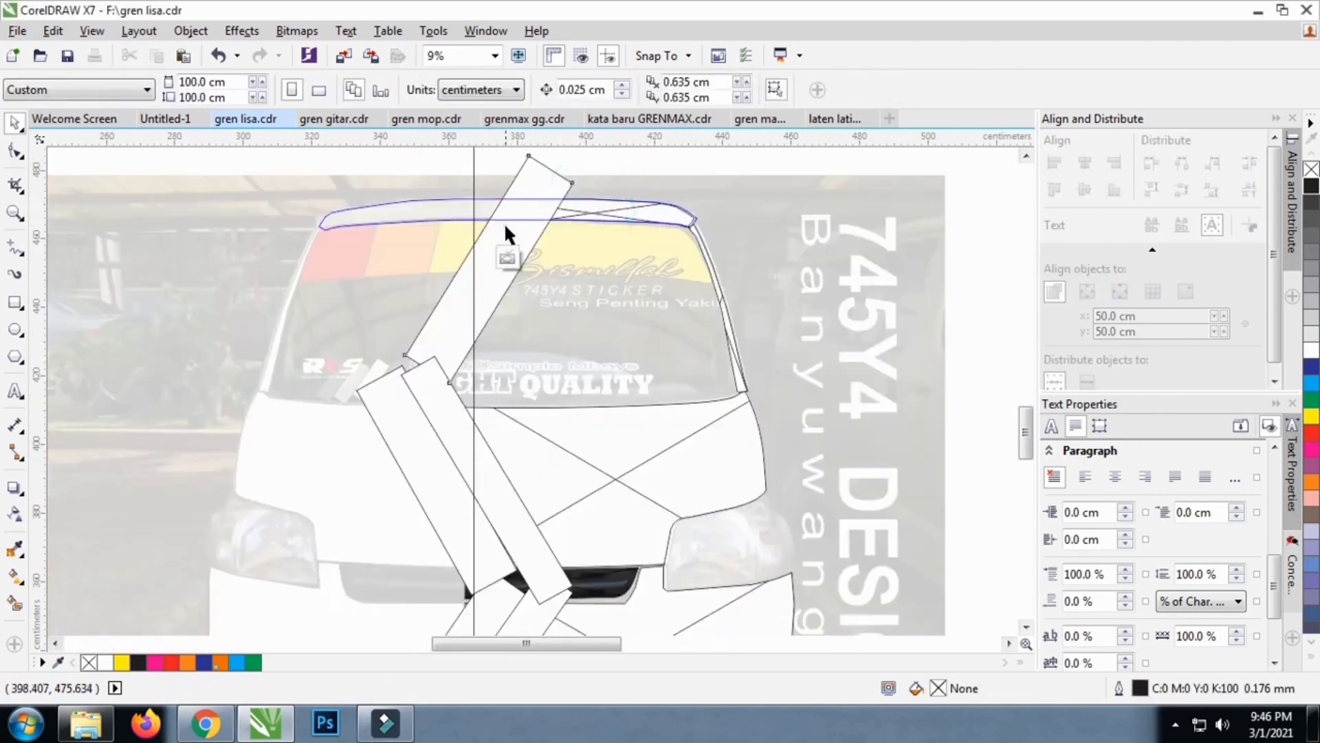
click(567, 211)
key(Delete)
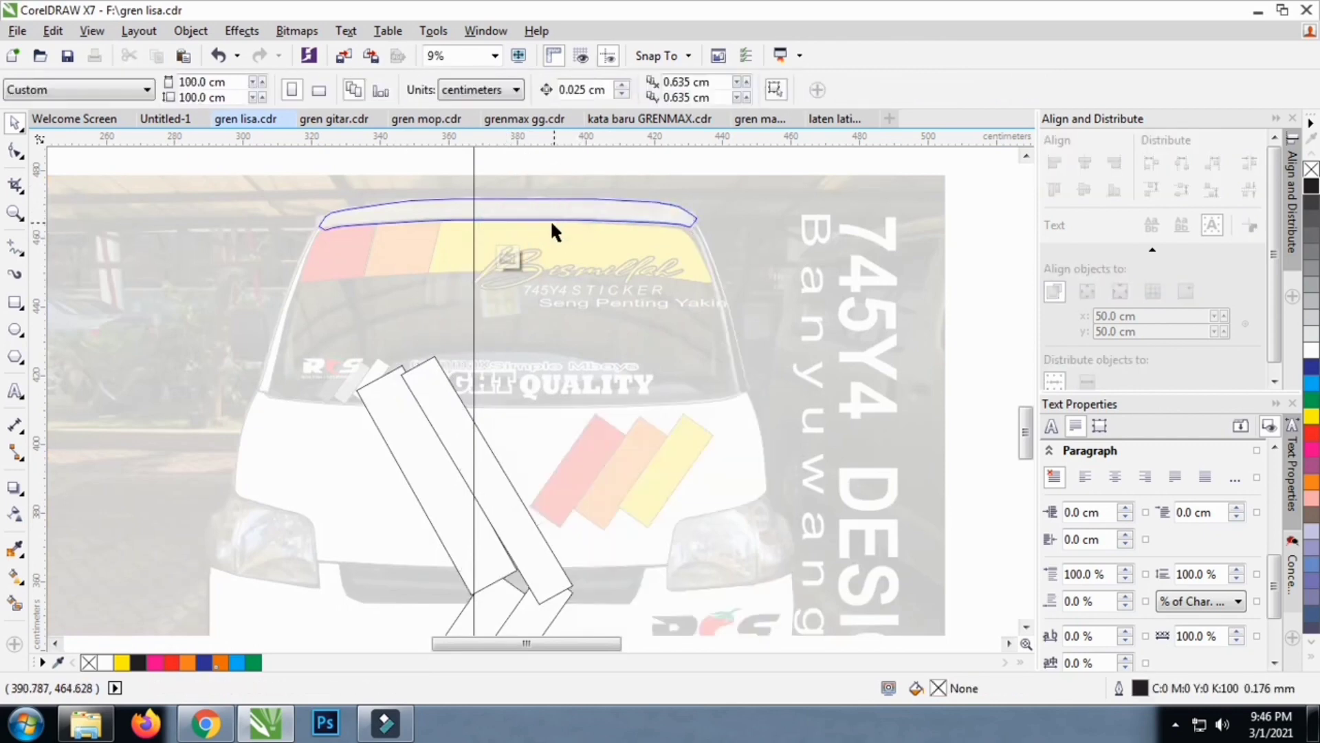
click(514, 259)
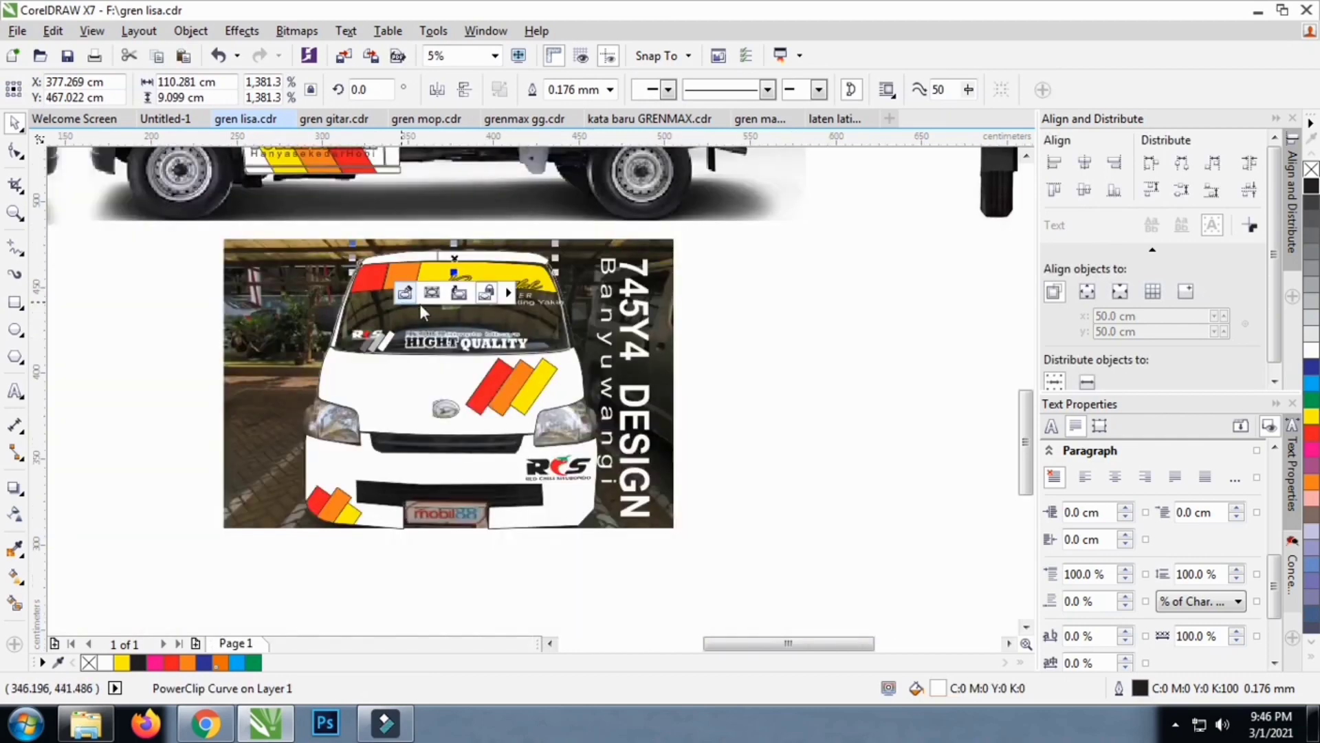
click(707, 359)
Examine the front view's stripes, windshield lettering and recolored RCS bumper logo
scroll(448, 462, up, 1)
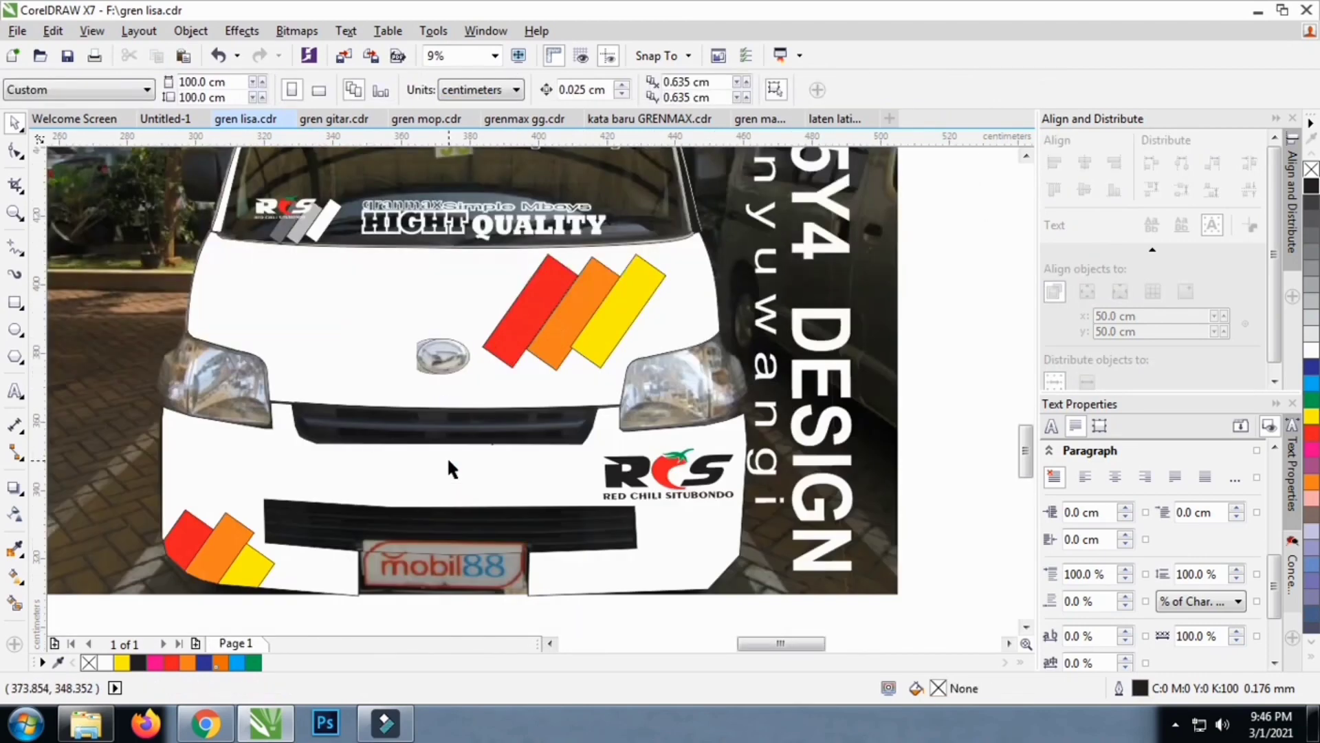
scroll(447, 456, down, 1)
click(129, 281)
click(15, 212)
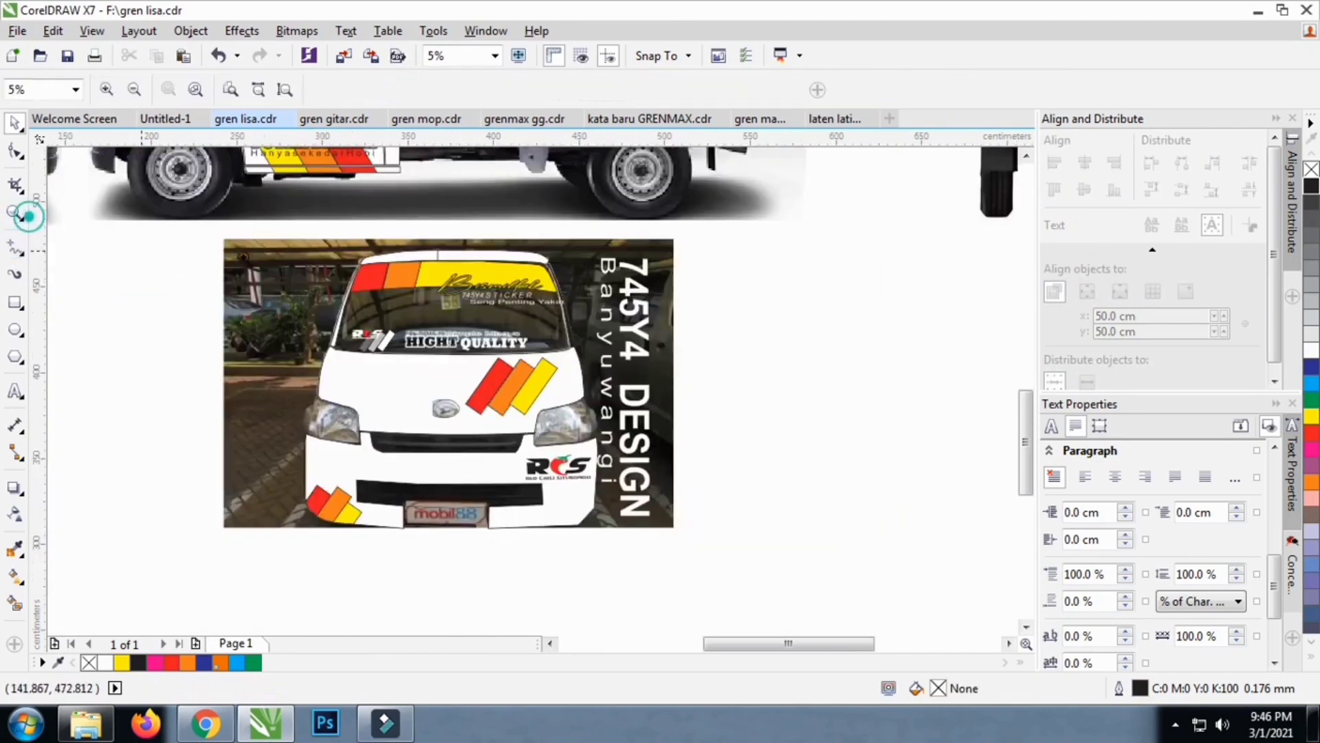
drag(194, 235, 691, 547)
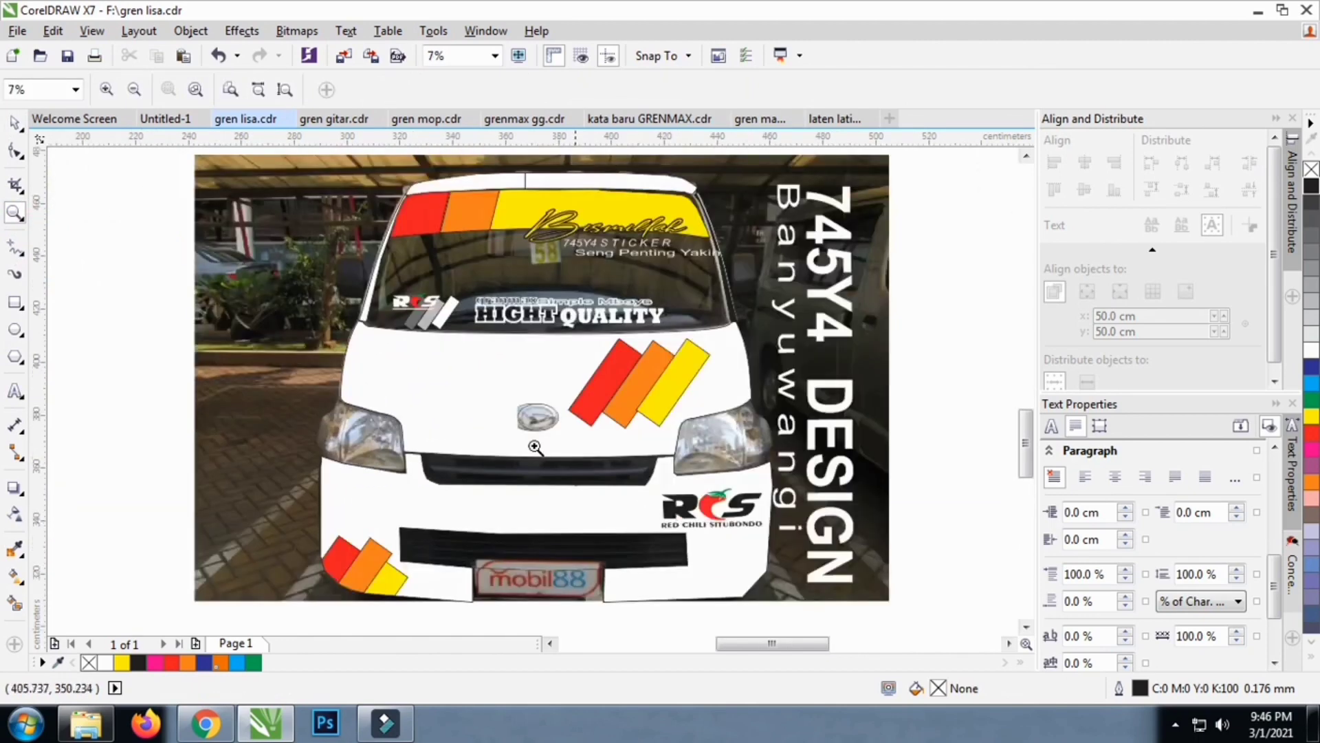
click(19, 128)
scroll(130, 252, down, 2)
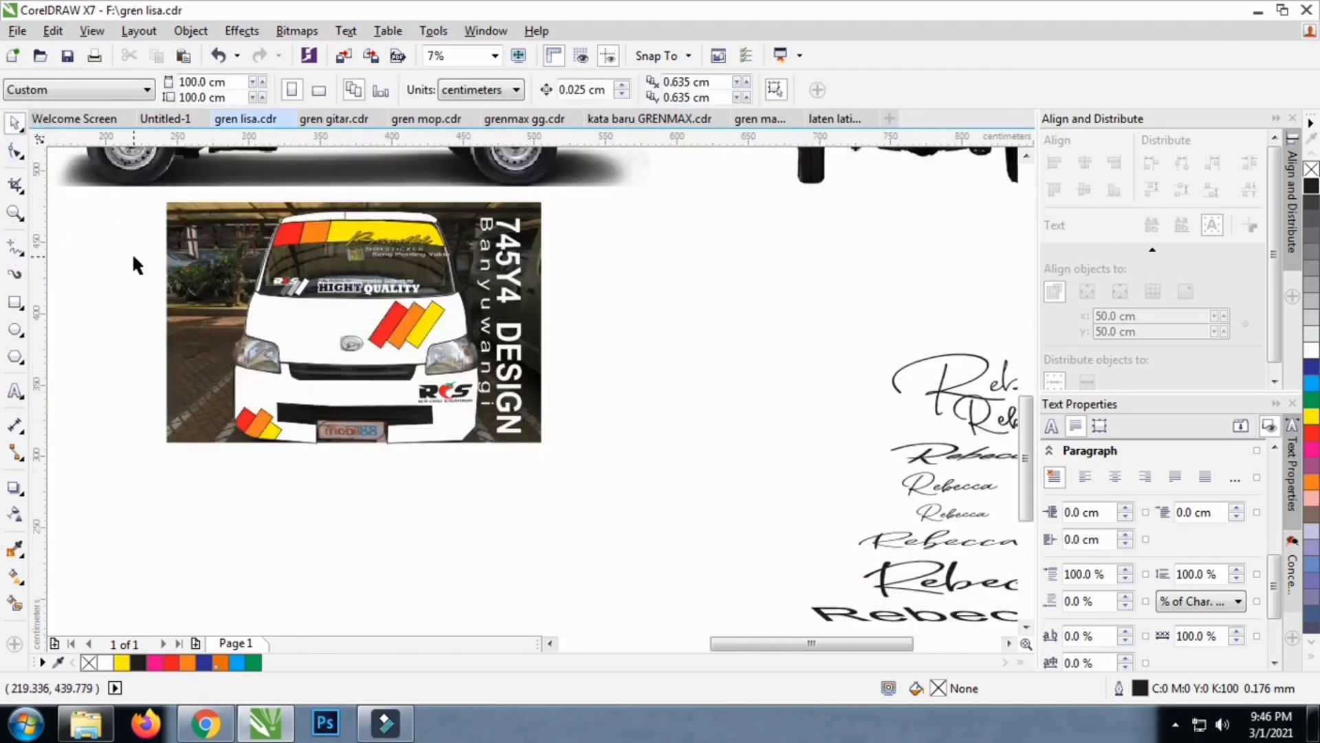
Add the artistic text "Putra Birawa" in Arial beside the front view, enlarged to about 1,174 pt
click(15, 392)
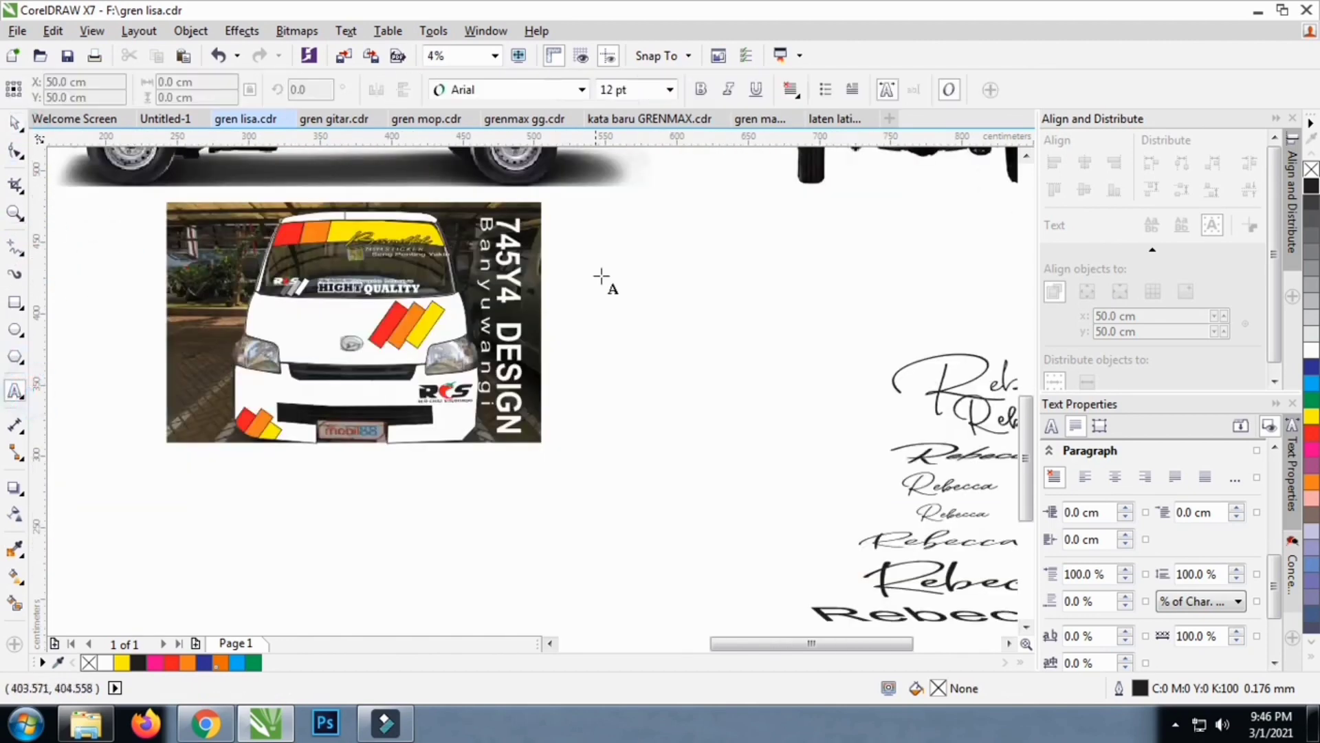
click(602, 279)
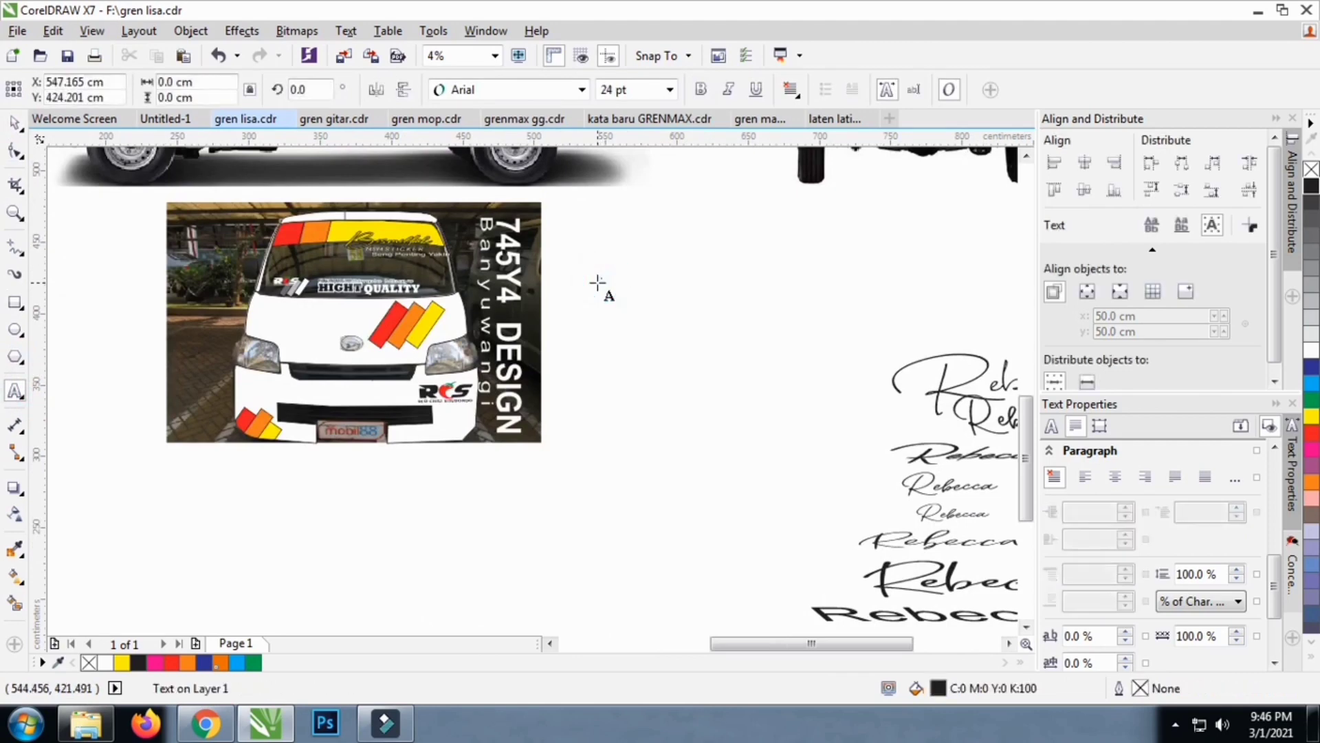
key(ctrl+space)
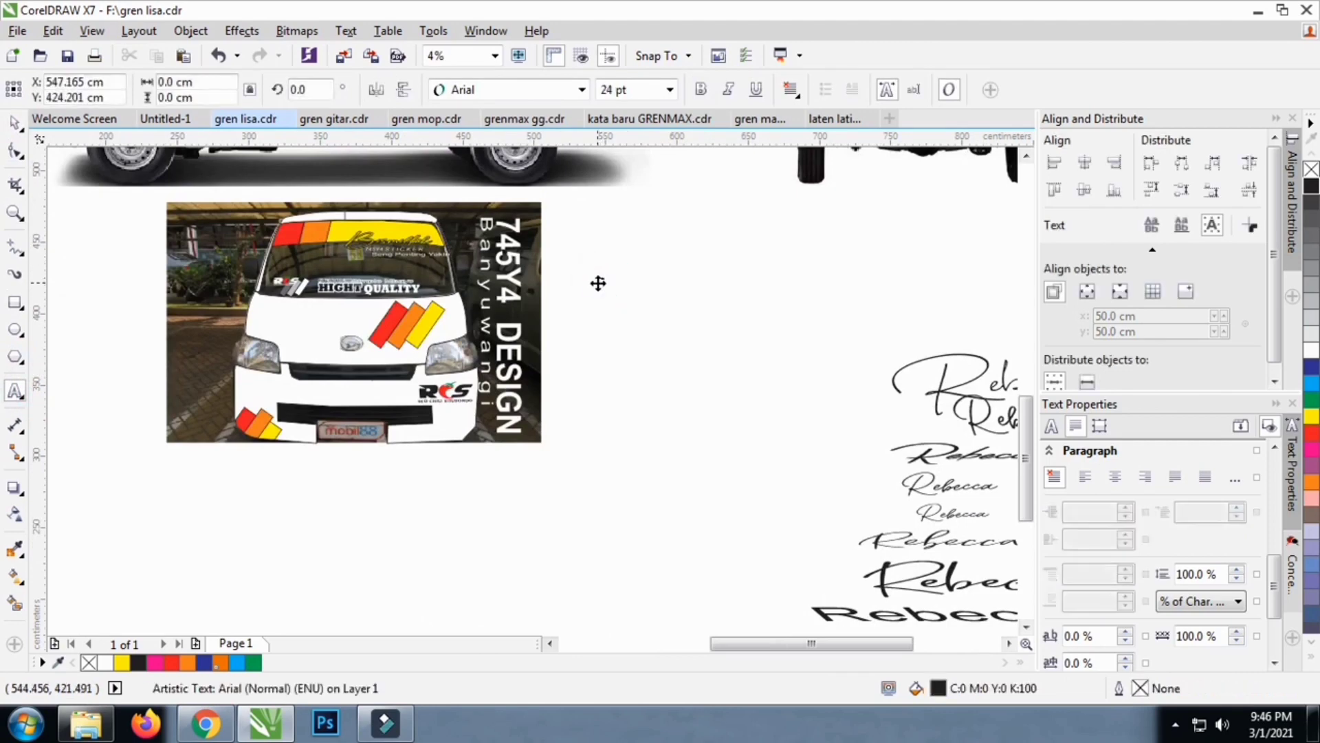
key(Escape)
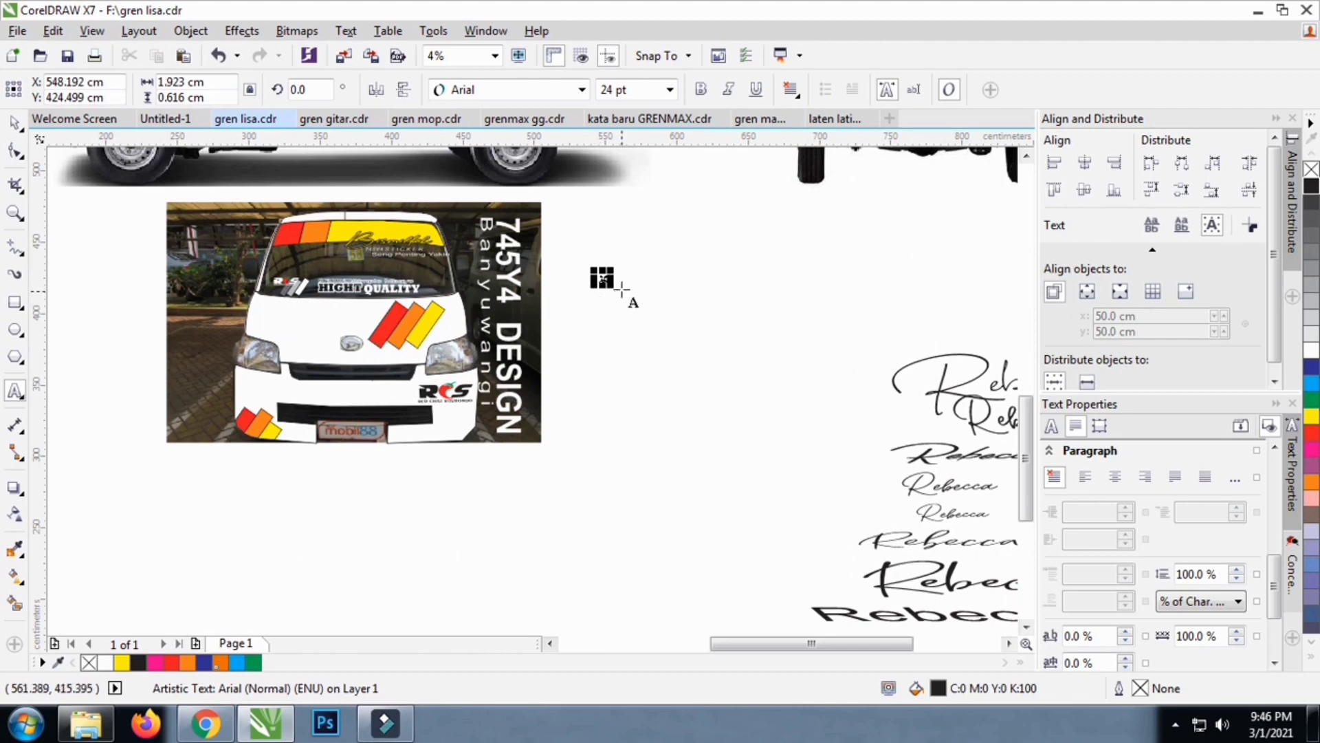
drag(616, 286, 686, 338)
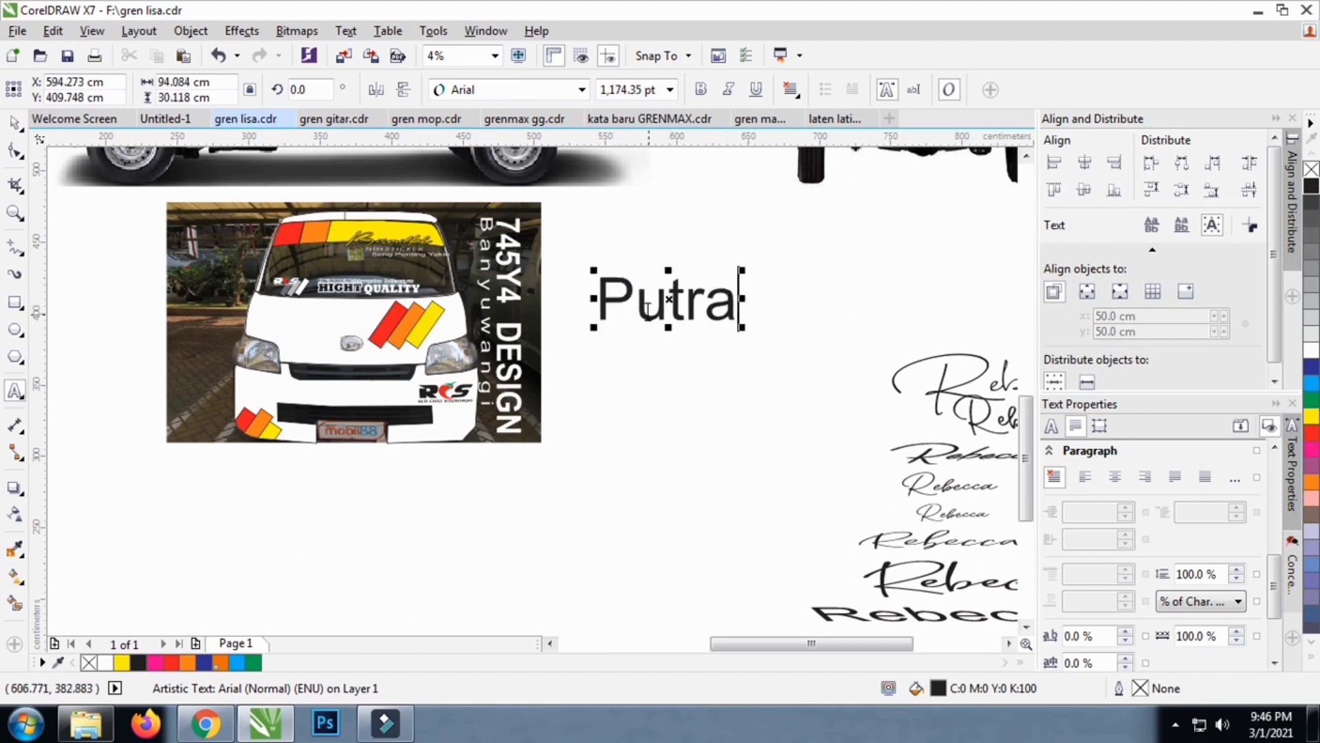
text(Bir)
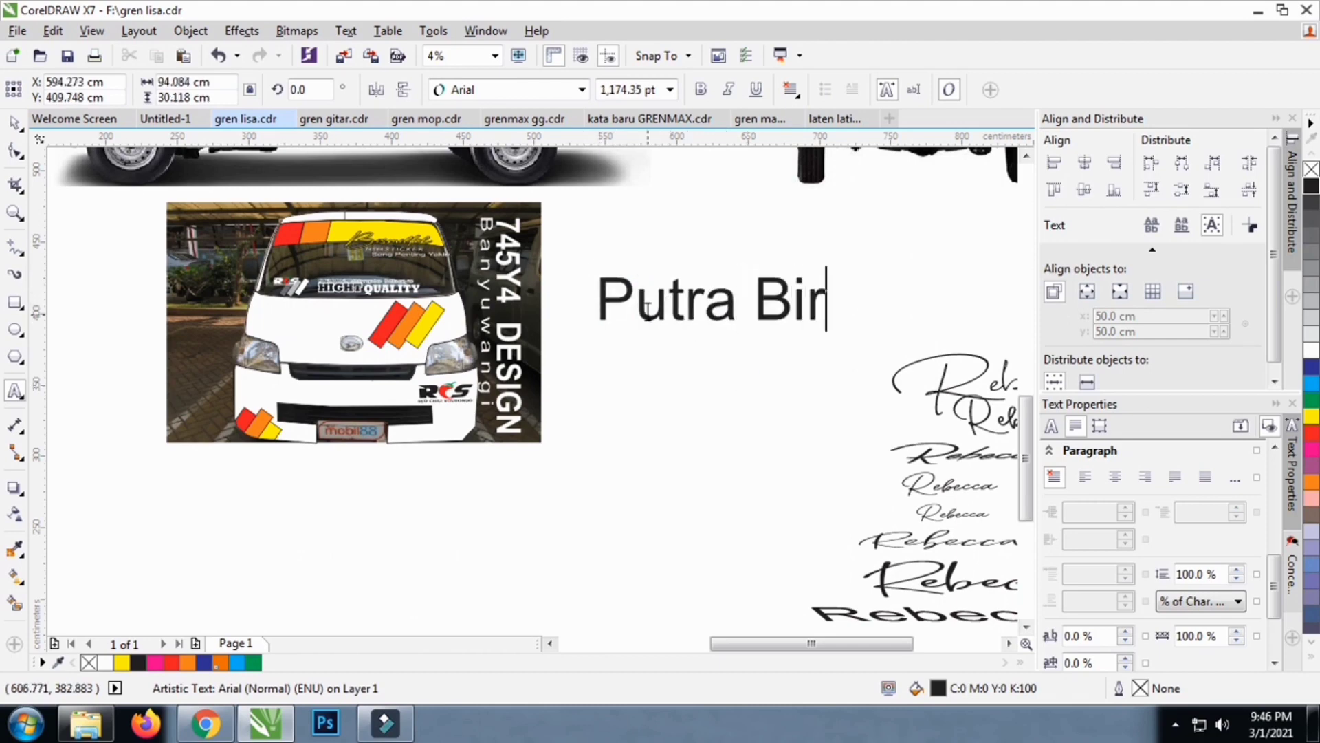
text(awa)
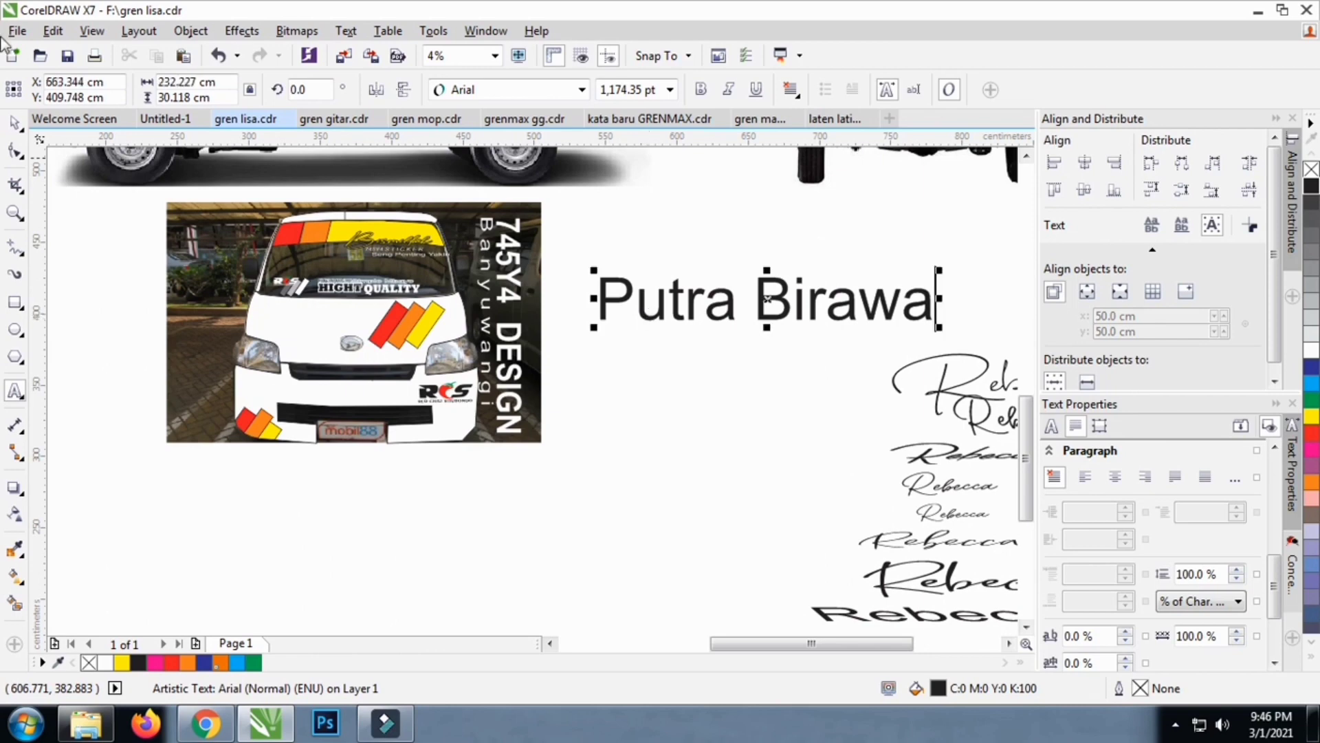
click(15, 124)
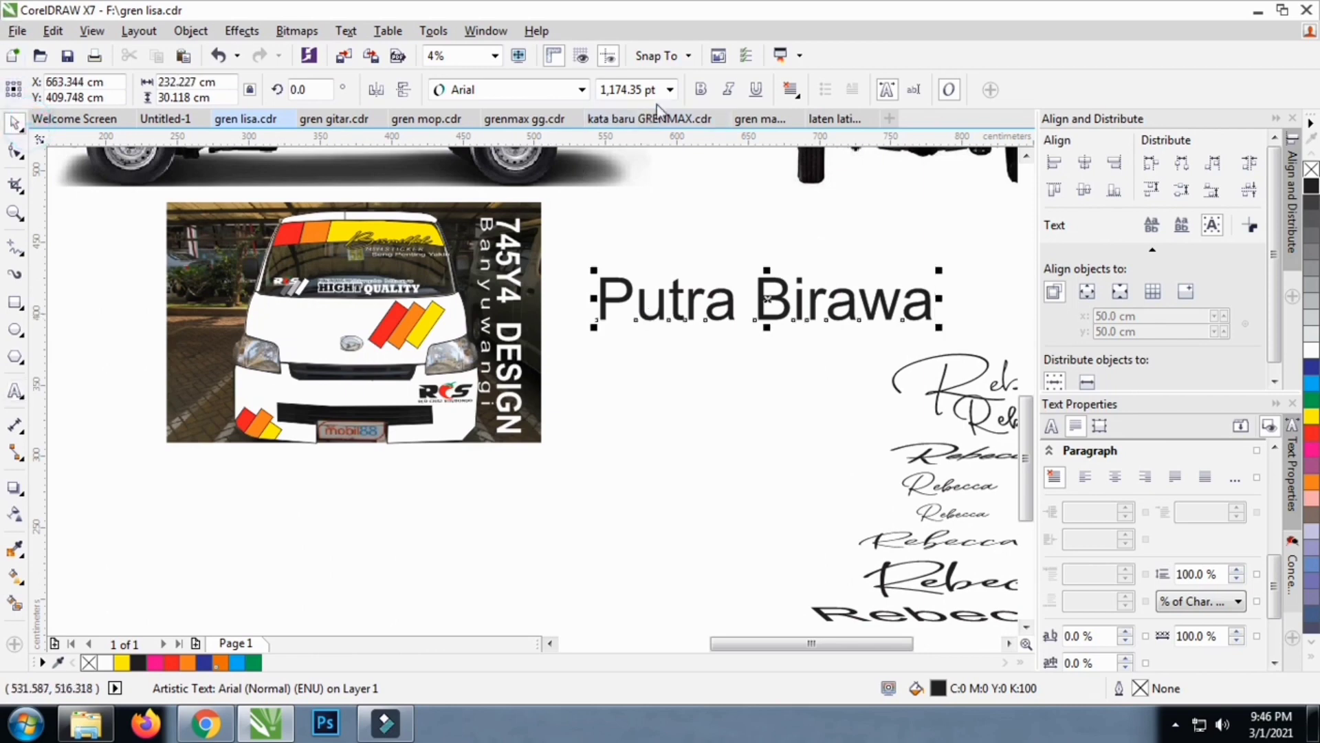
Try the Arwen font on the "Putra Birawa" text
click(560, 94)
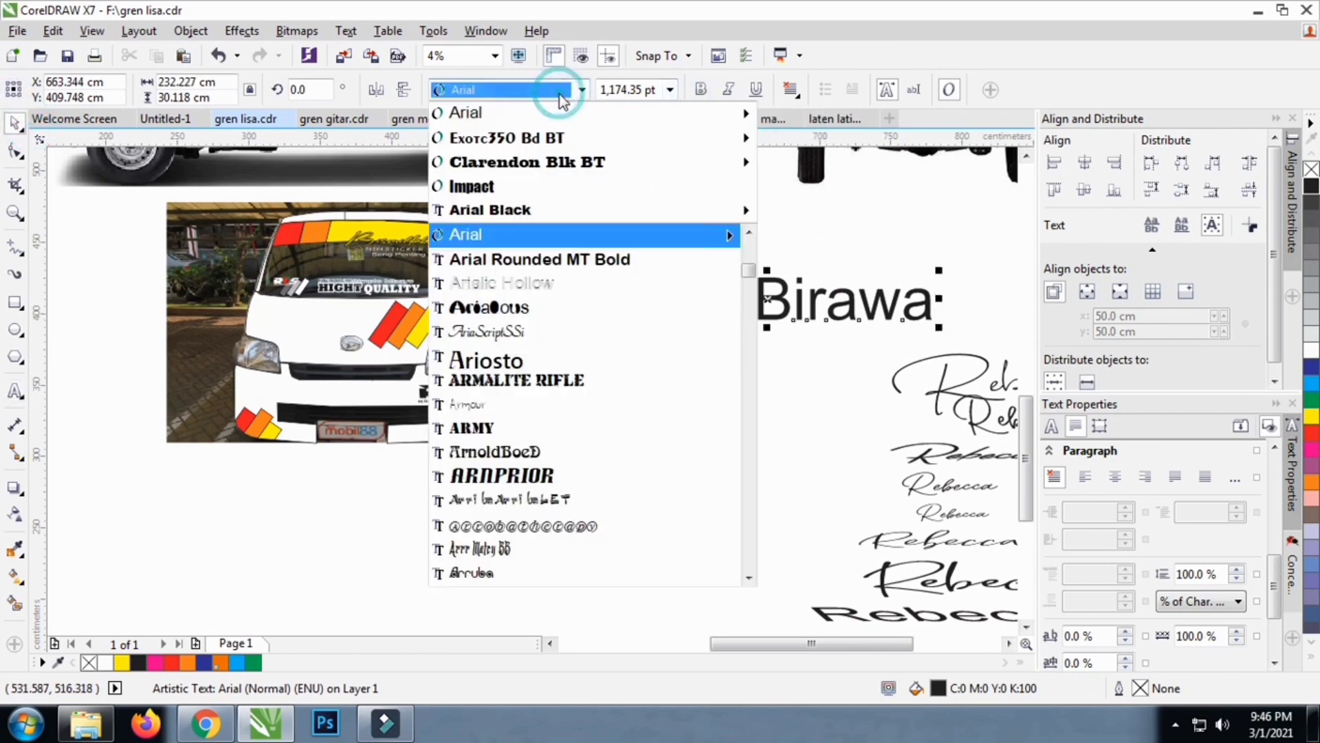
scroll(581, 381, down, 6)
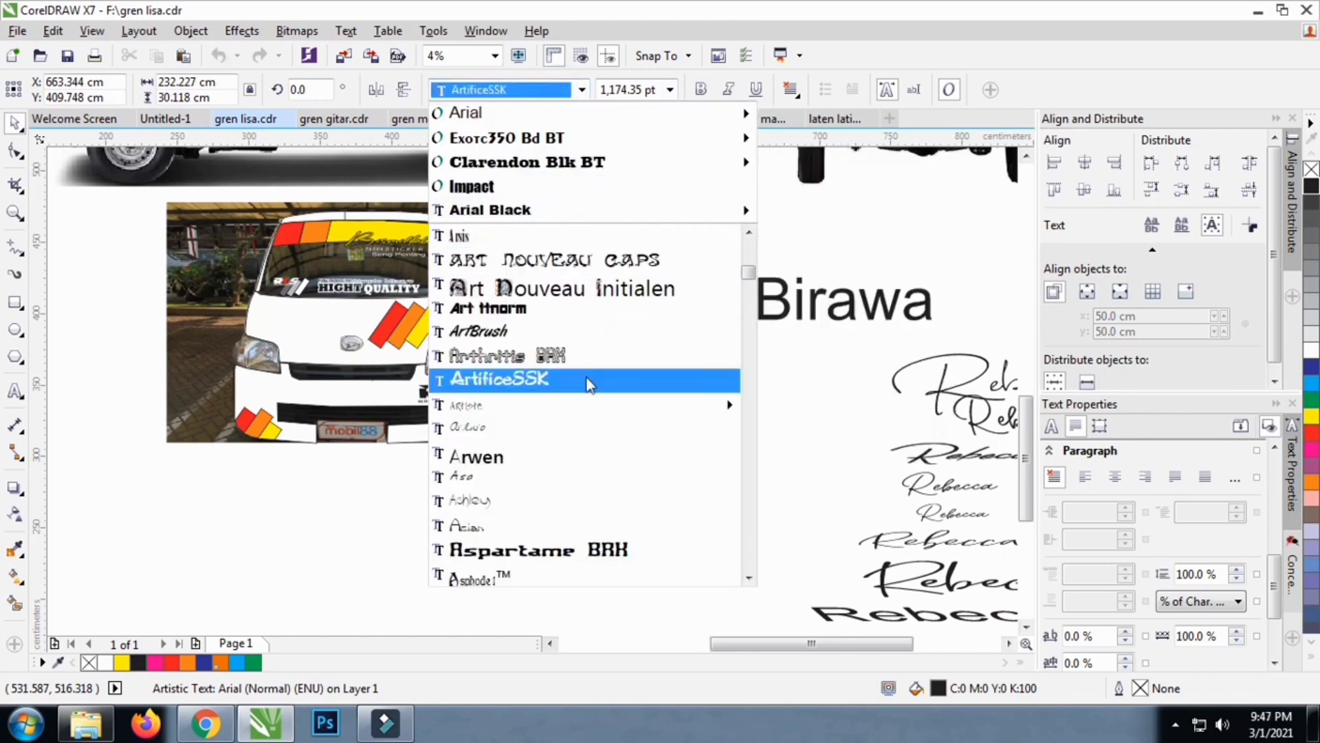
click(570, 391)
scroll(566, 378, down, 3)
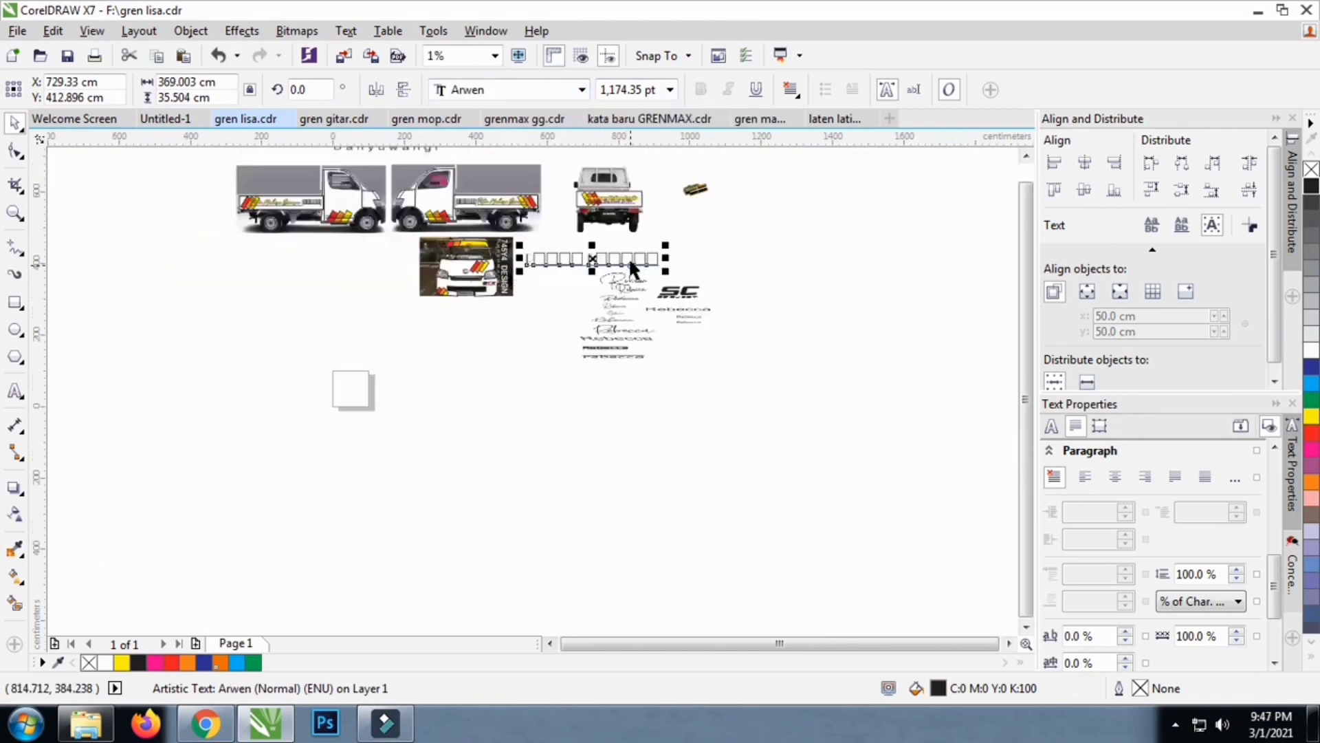
Check which fonts the script-style "Rebecca" sample texts use
scroll(614, 251, up, 1)
click(626, 341)
click(616, 357)
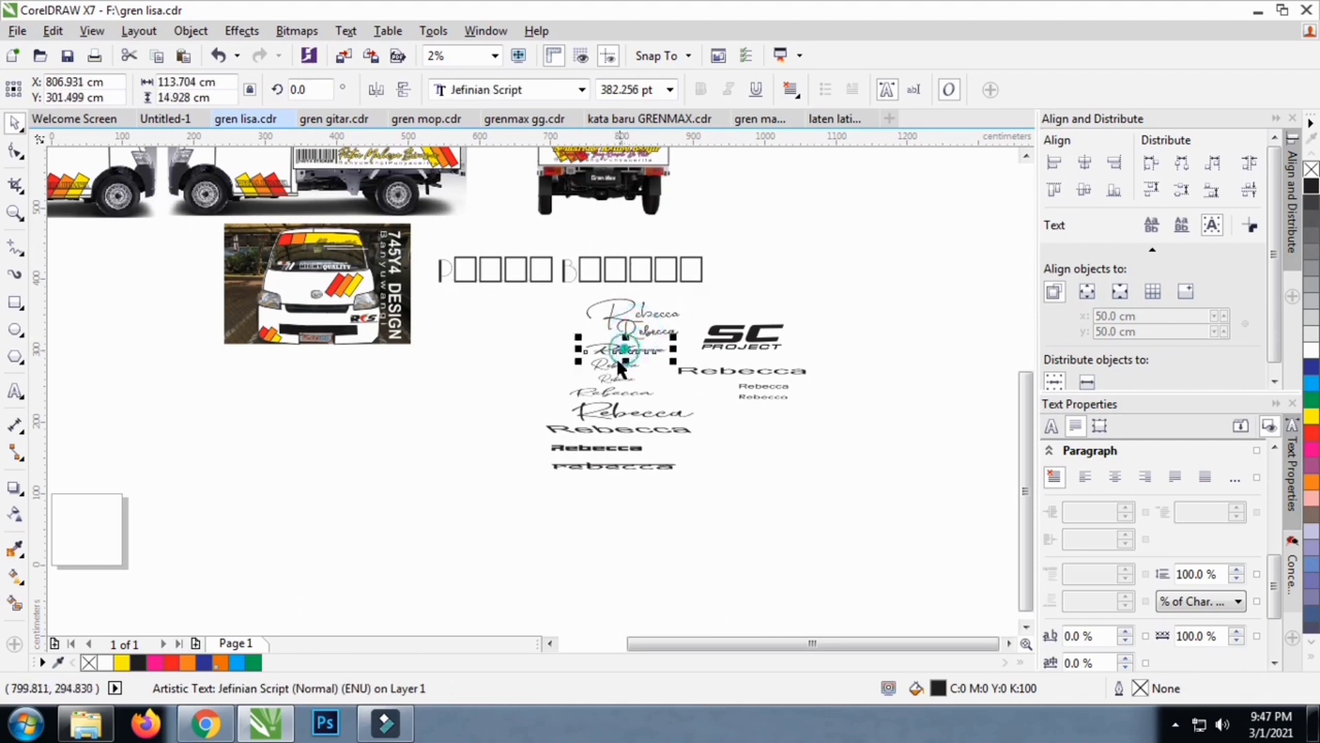
click(611, 379)
click(611, 371)
click(611, 383)
click(613, 394)
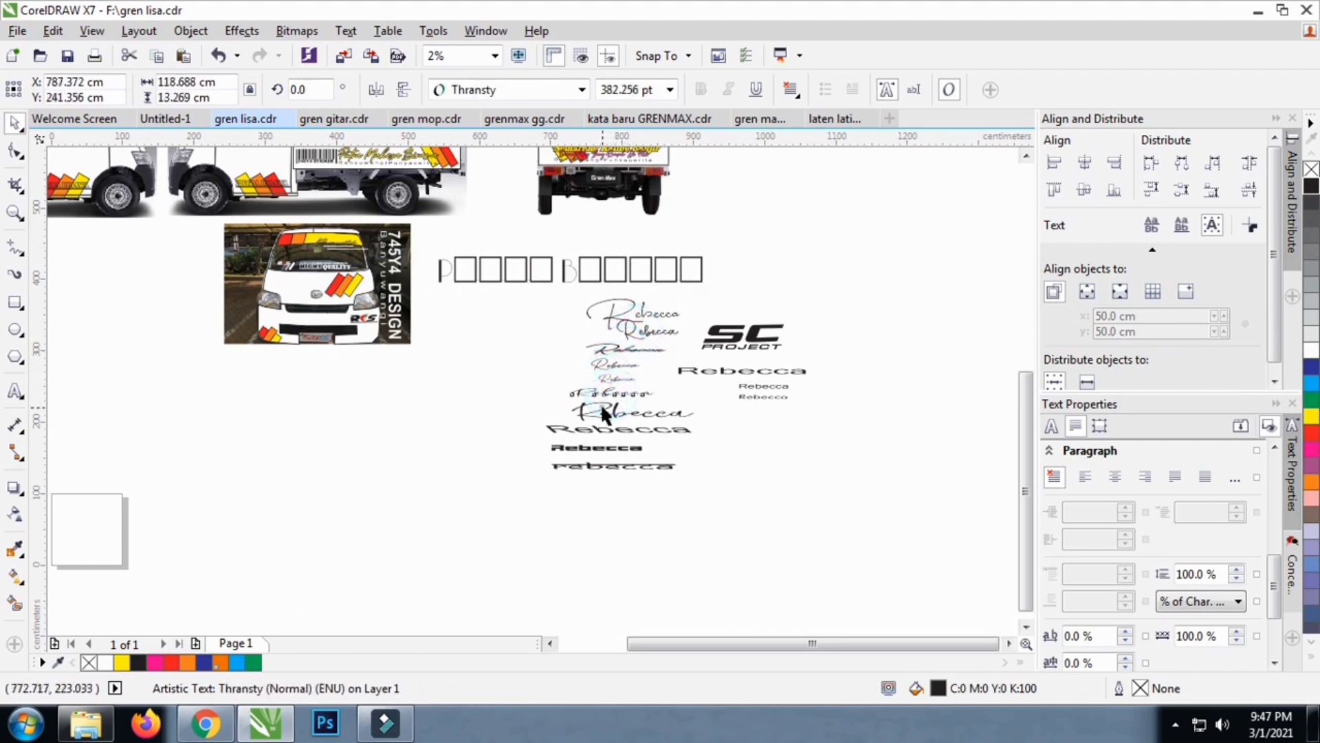
click(617, 413)
click(614, 419)
click(619, 333)
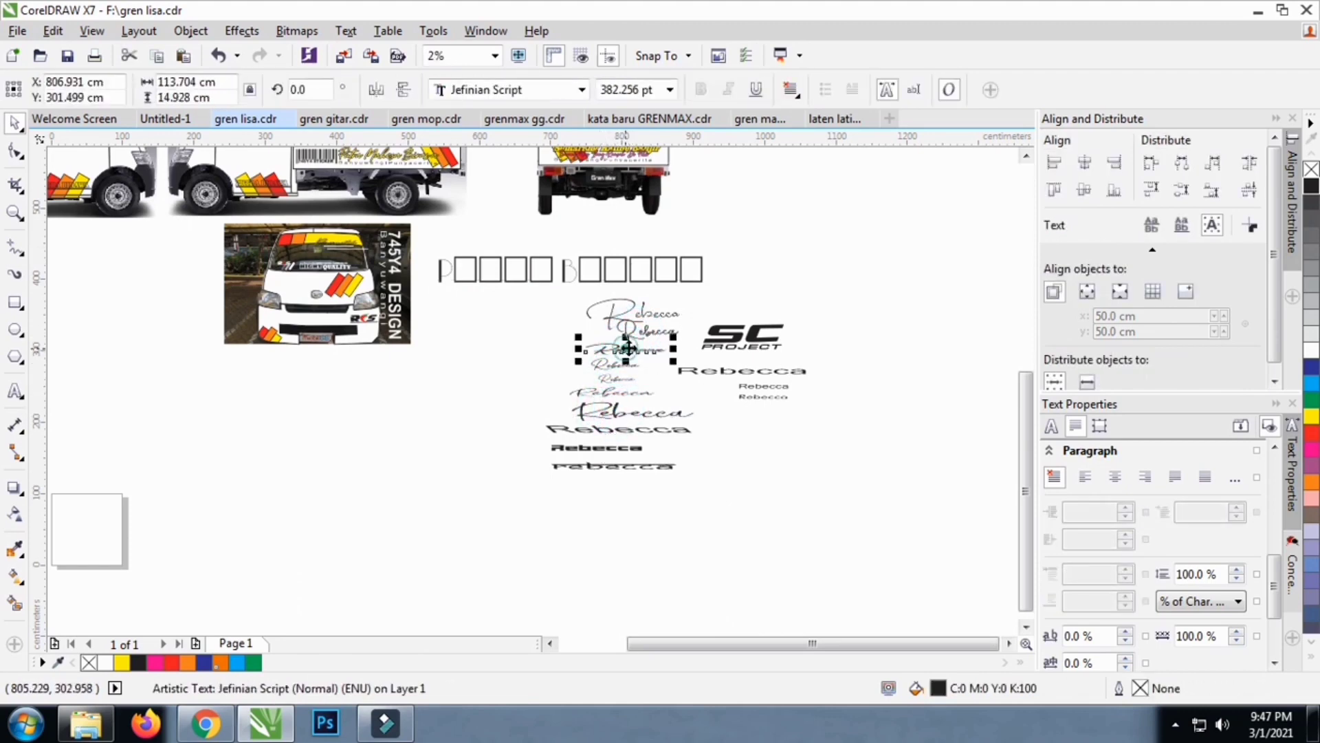
click(616, 323)
click(642, 312)
Set the font of the "Putra Birawa" text to Southlack
click(633, 269)
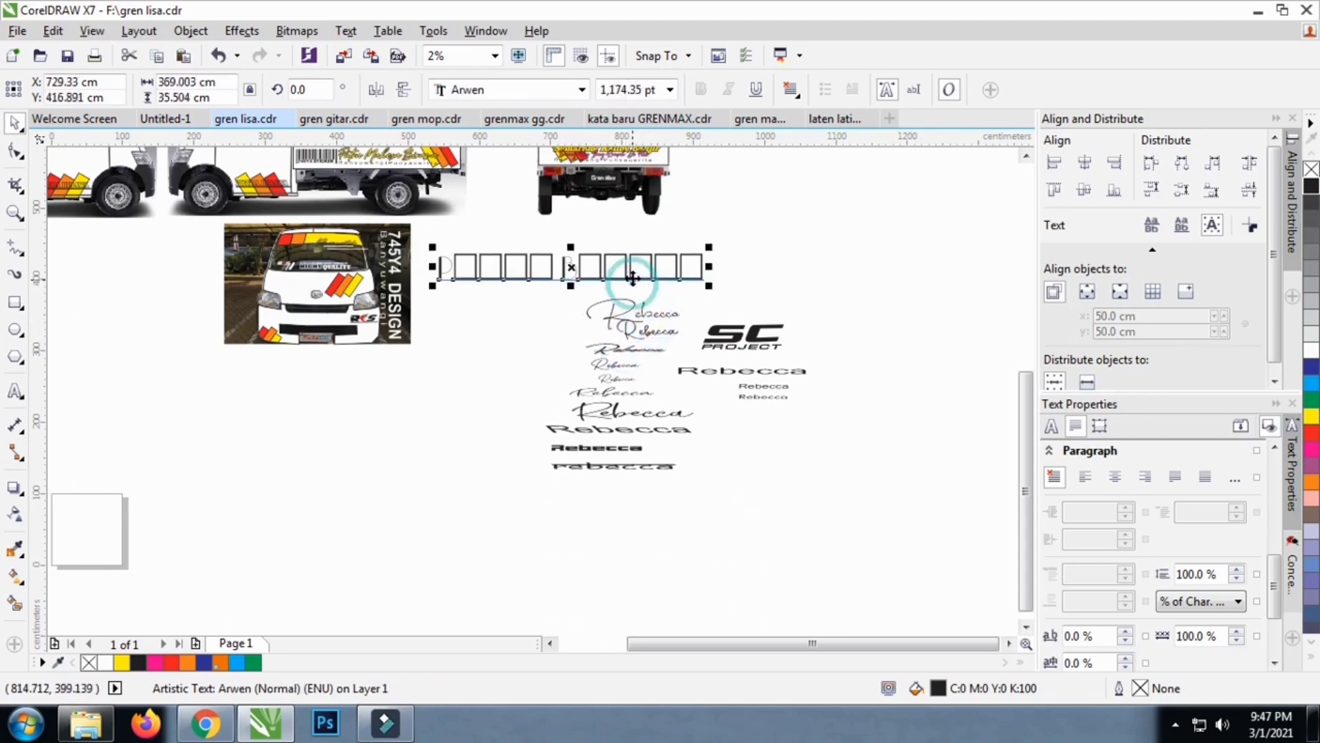
click(527, 91)
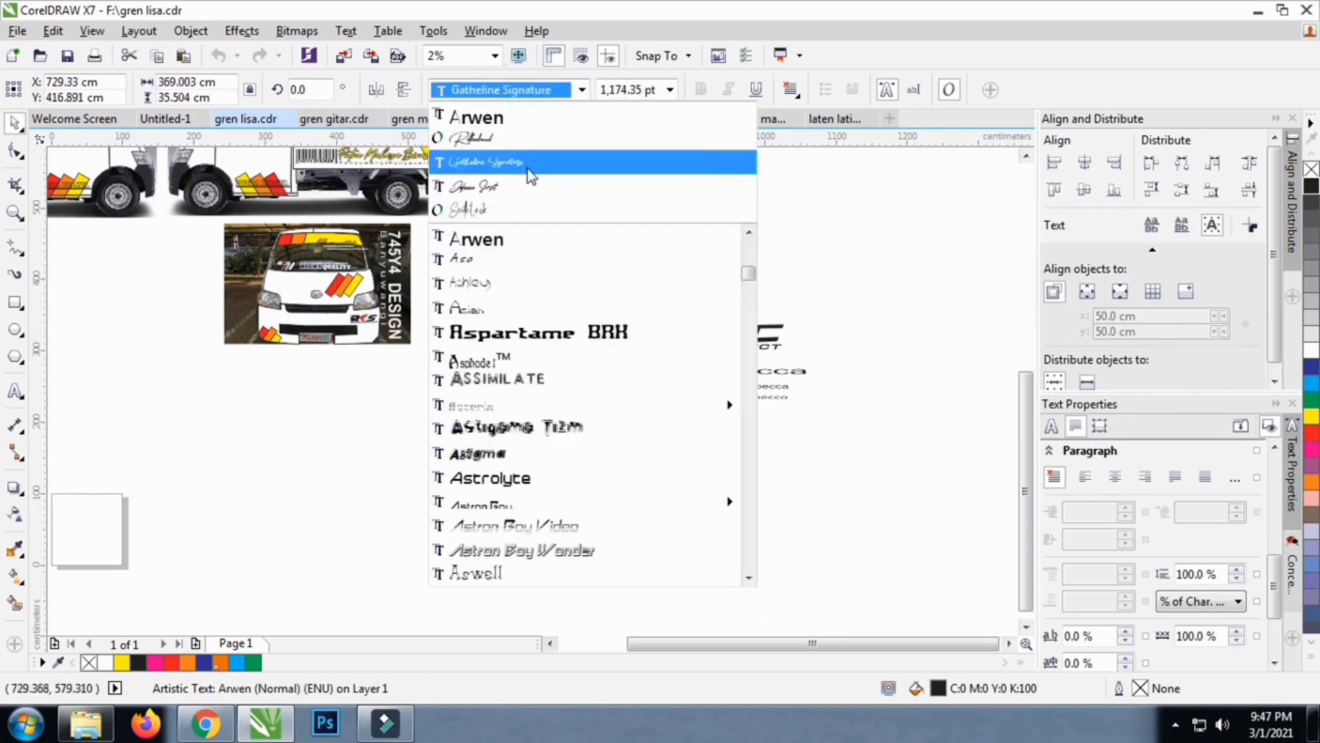
click(520, 203)
Place the "Putra Birawa" text on the front view's hood and shrink it to about 305 pt
drag(560, 277, 378, 321)
drag(455, 349, 341, 282)
scroll(303, 294, up, 2)
scroll(373, 283, up, 2)
scroll(385, 289, down, 1)
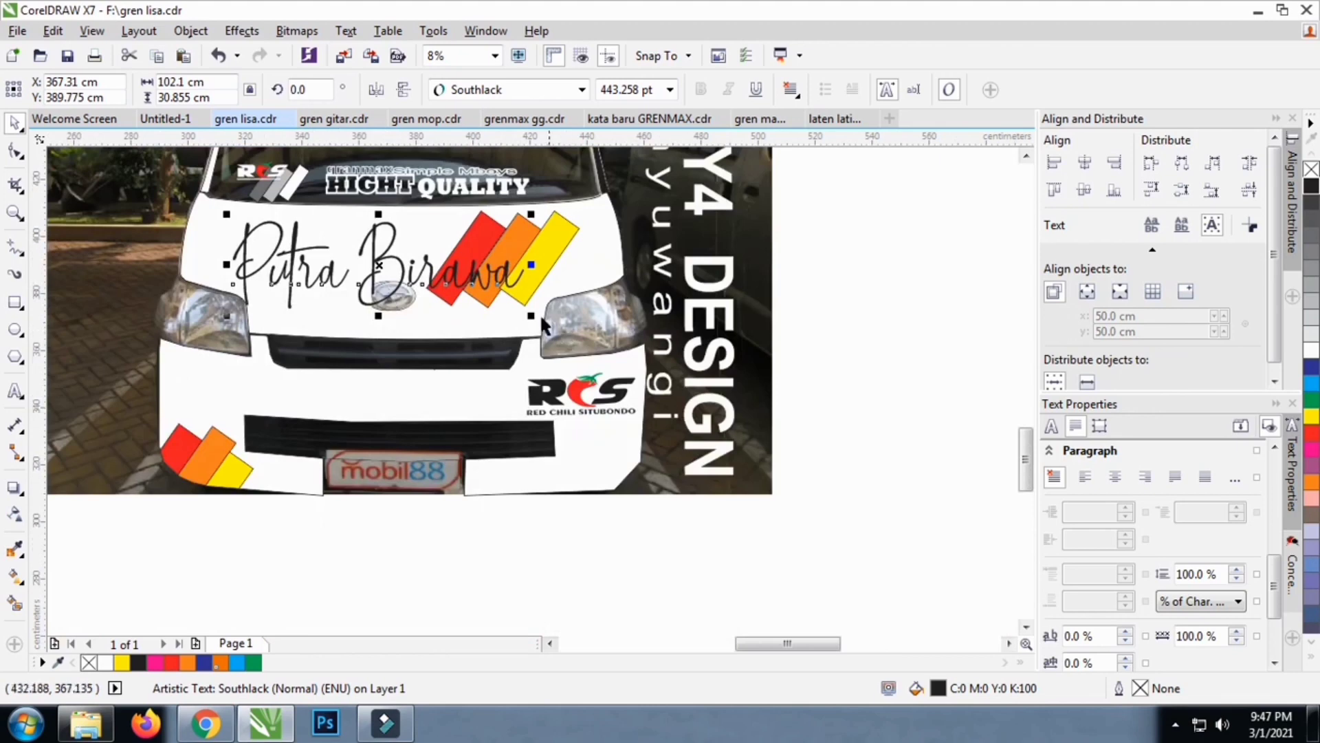
drag(531, 316, 438, 291)
Stretch the "Putra Birawa" text horizontally to about 95.4 cm wide so it runs over the hood's red and orange stripes
scroll(380, 264, up, 1)
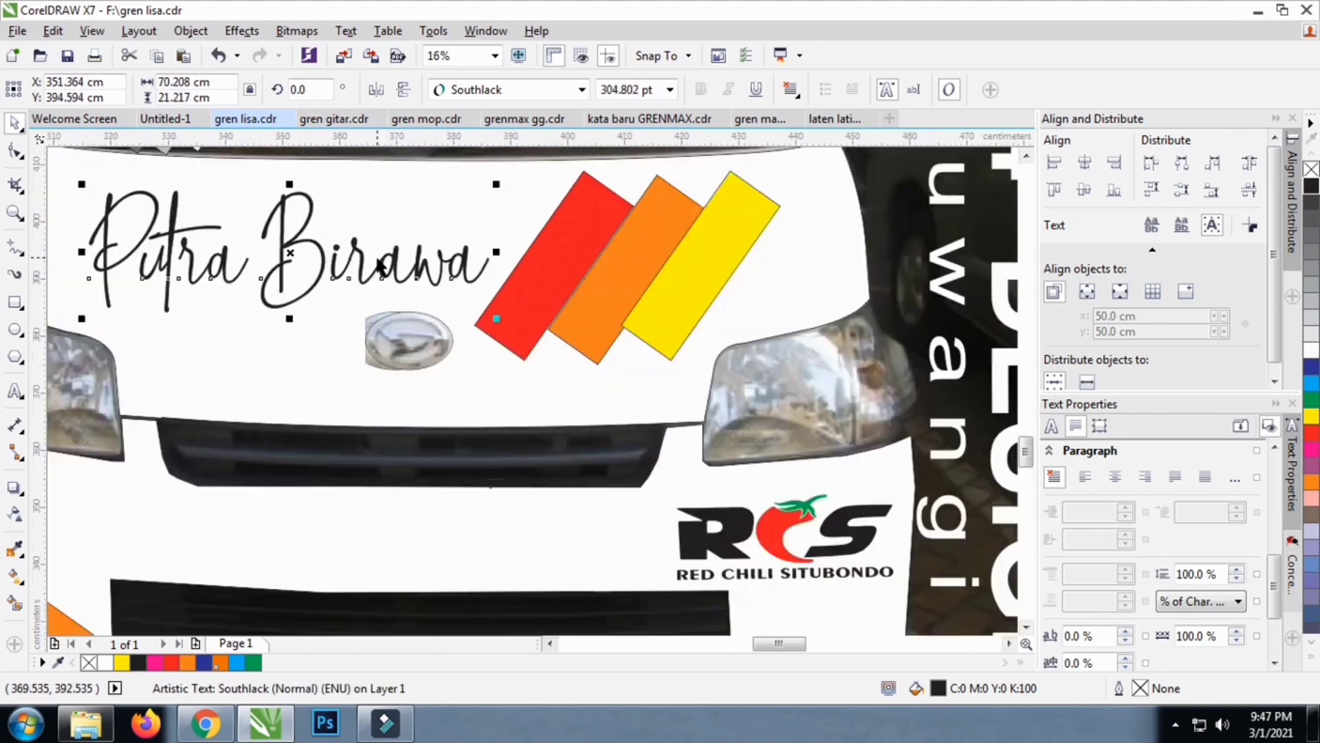
click(385, 269)
click(462, 263)
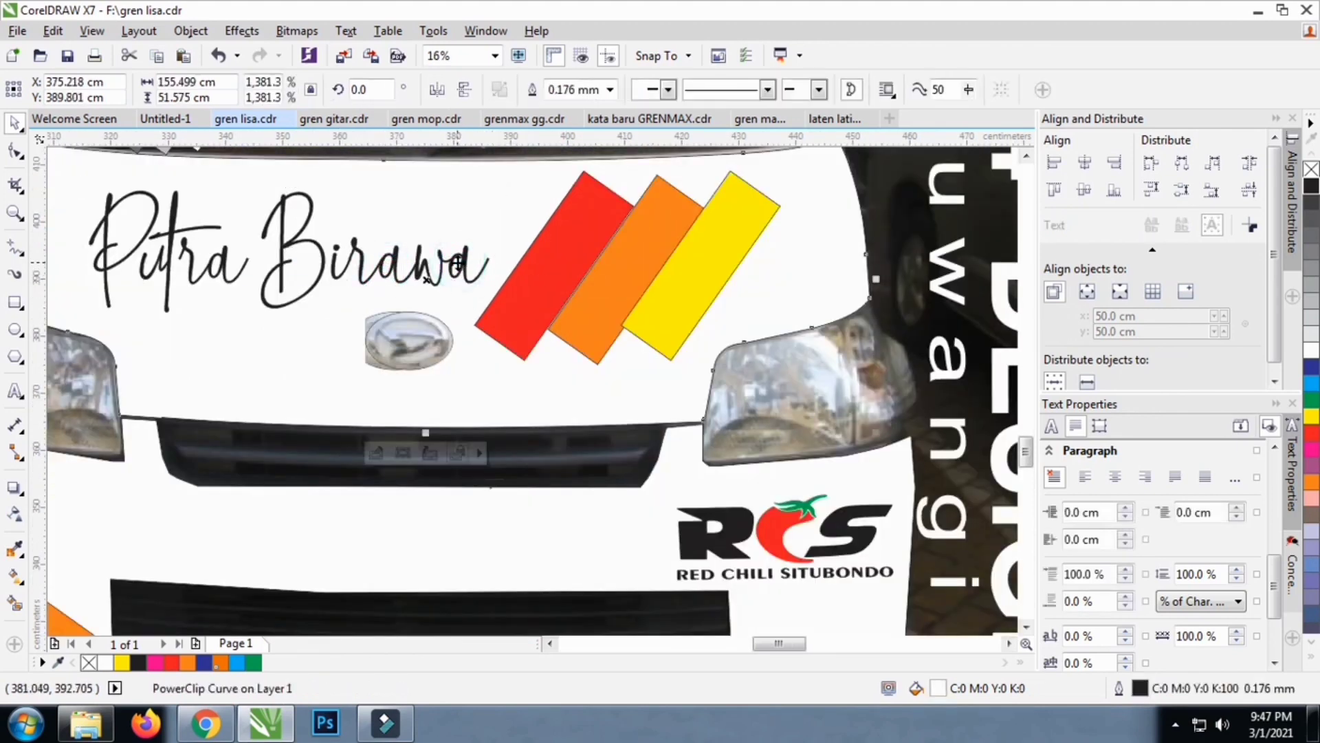
click(457, 261)
drag(498, 253, 640, 253)
click(509, 260)
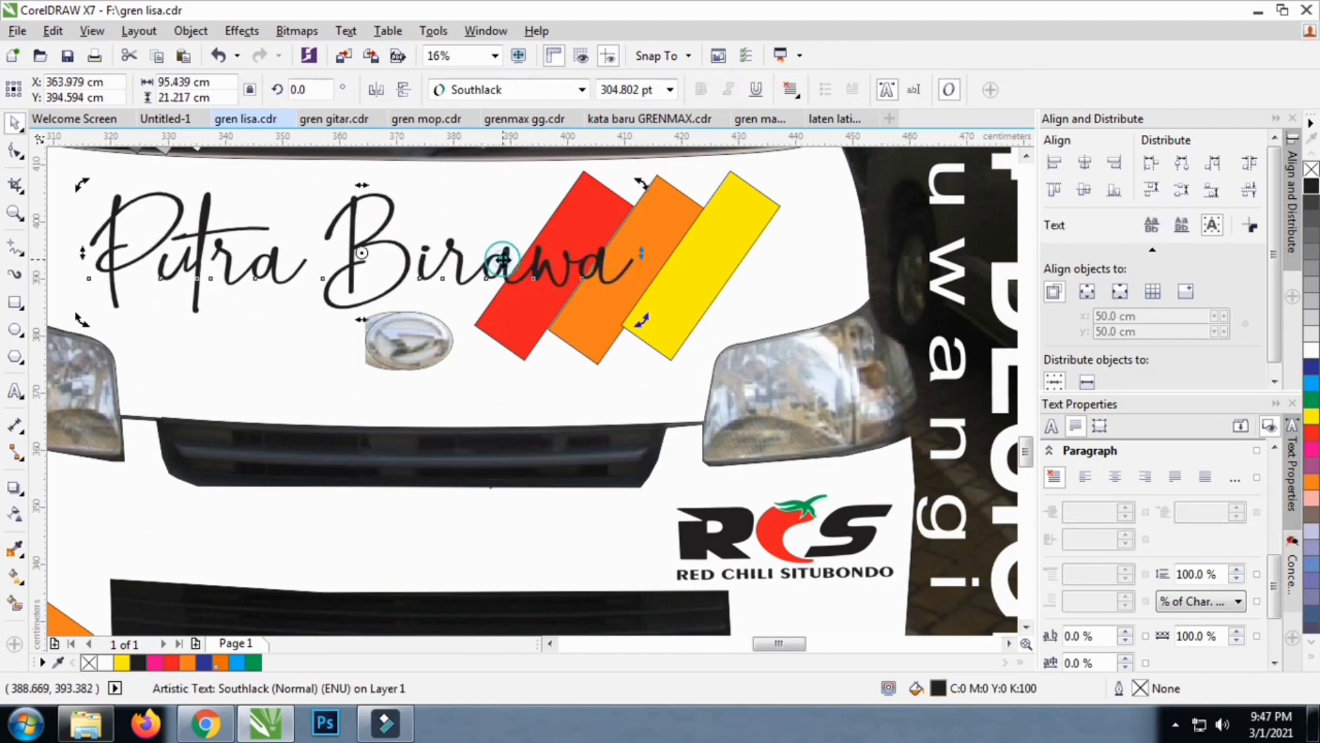
Fill the "Putra Birawa" text with yellow and give it a black 10.0 mm outline placed behind the fill
click(1312, 421)
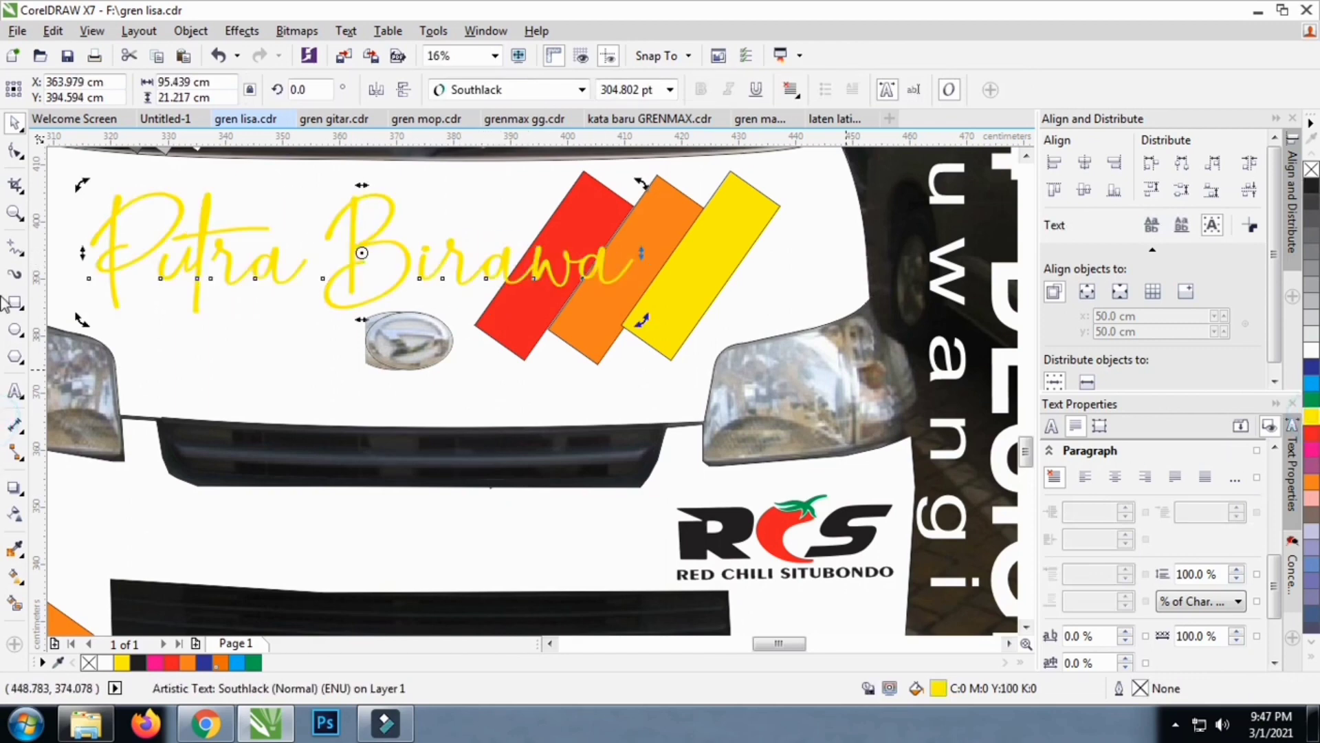
right_click(1312, 187)
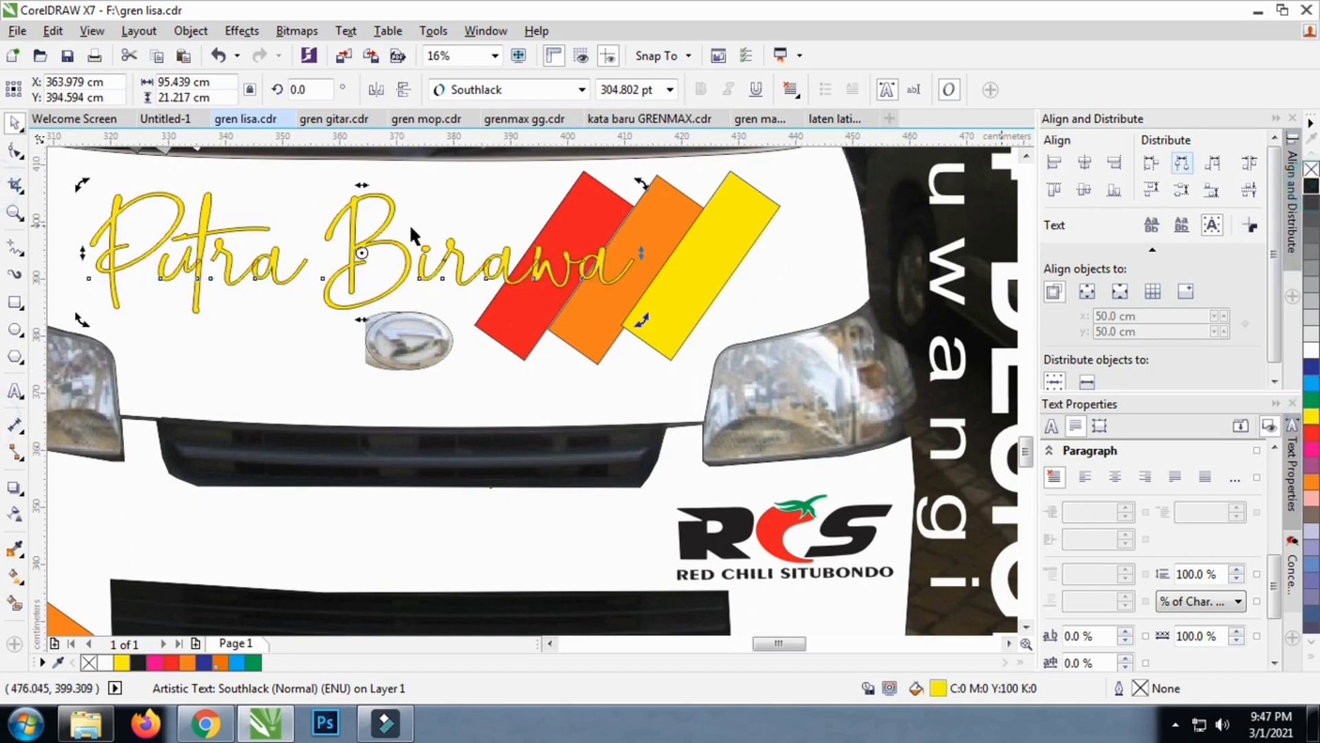
key(F12)
click(536, 233)
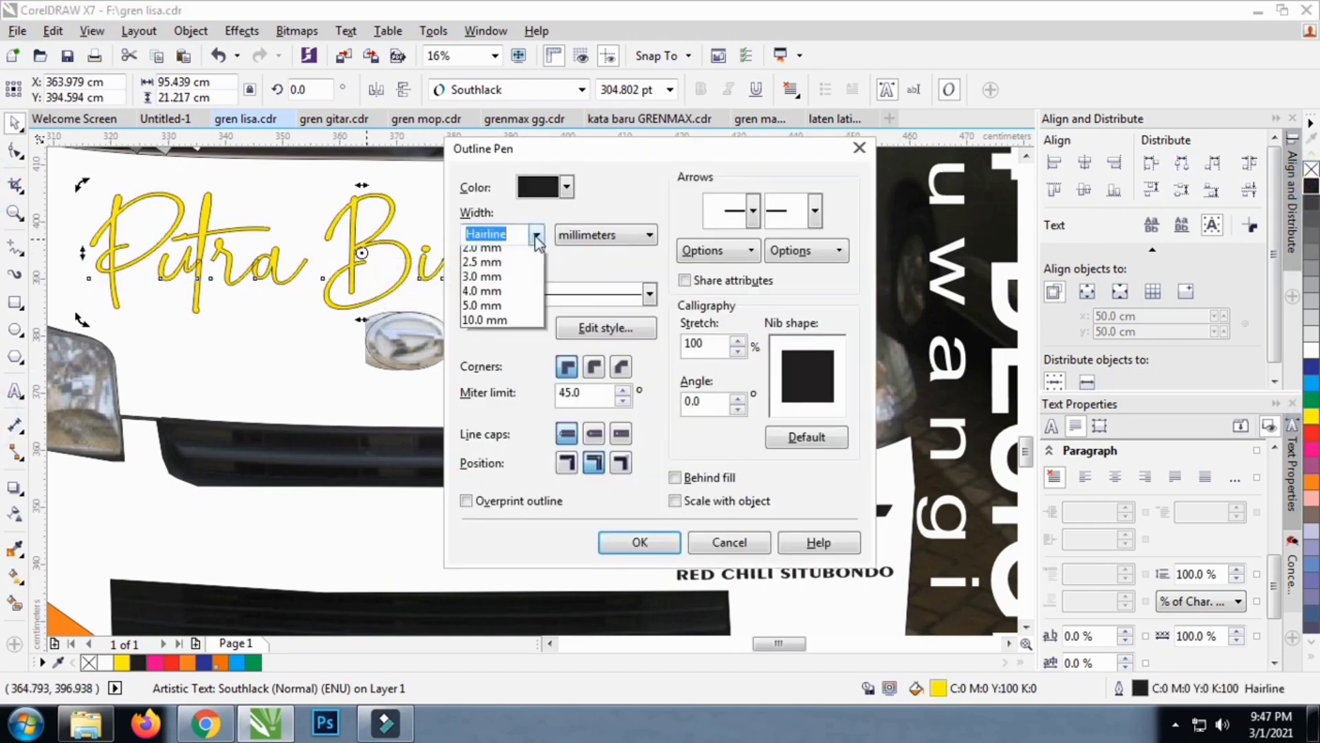
click(491, 454)
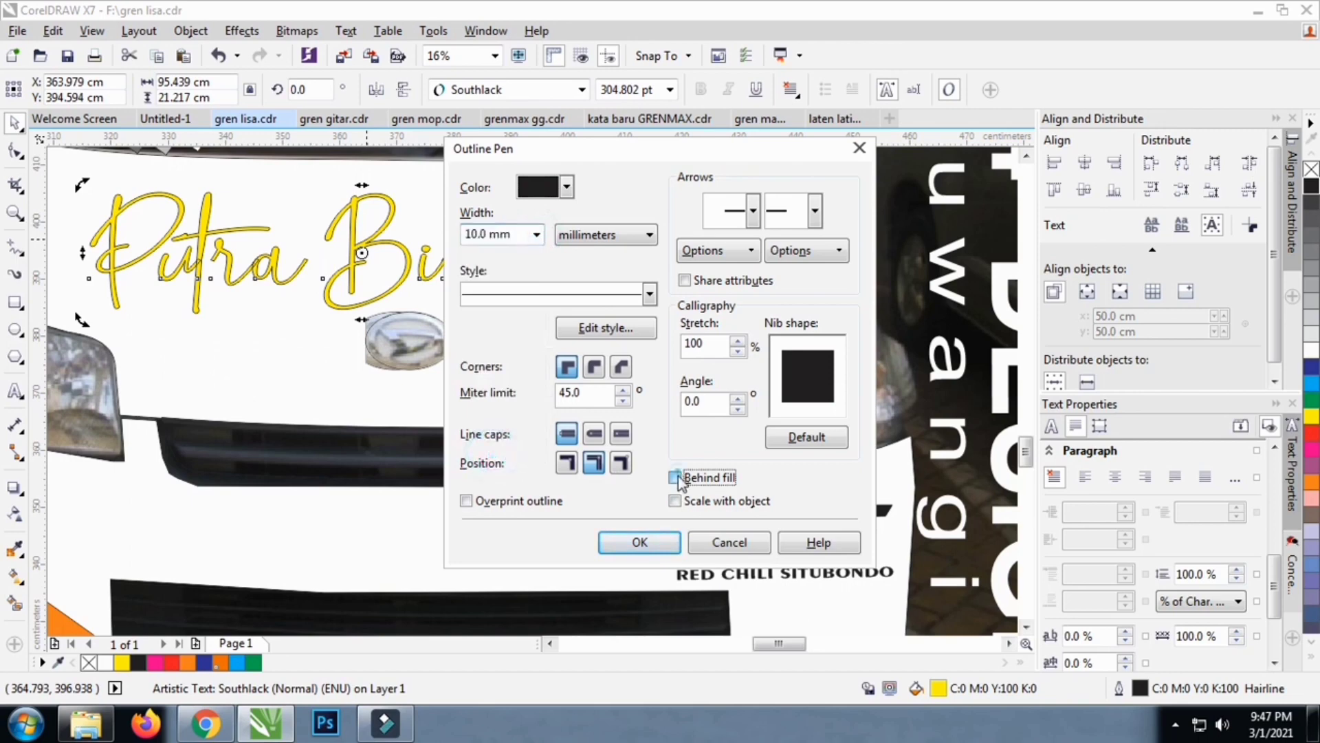
click(675, 477)
click(640, 542)
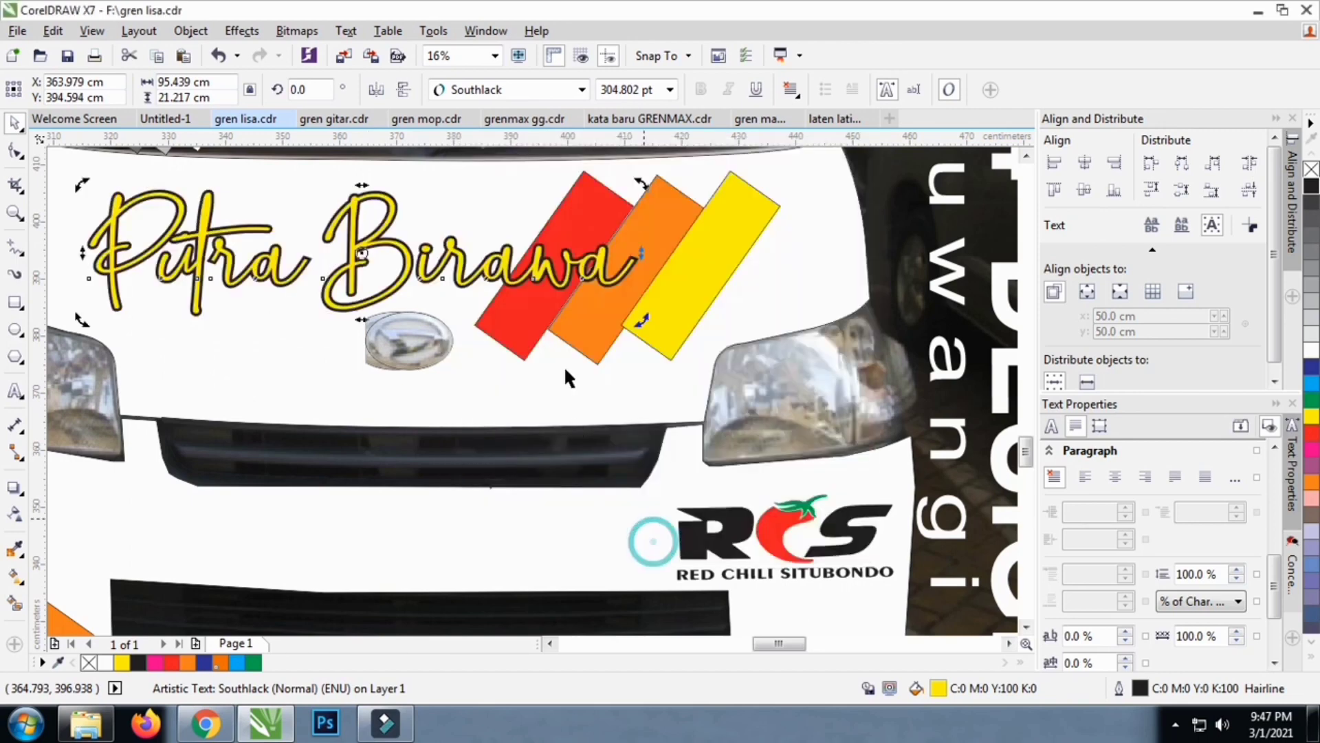
Shrink the outlined "Putra Birawa" text to about 206 pt and skew it horizontally so the lettering slants to the right
click(608, 282)
drag(642, 323, 410, 256)
click(410, 255)
click(272, 193)
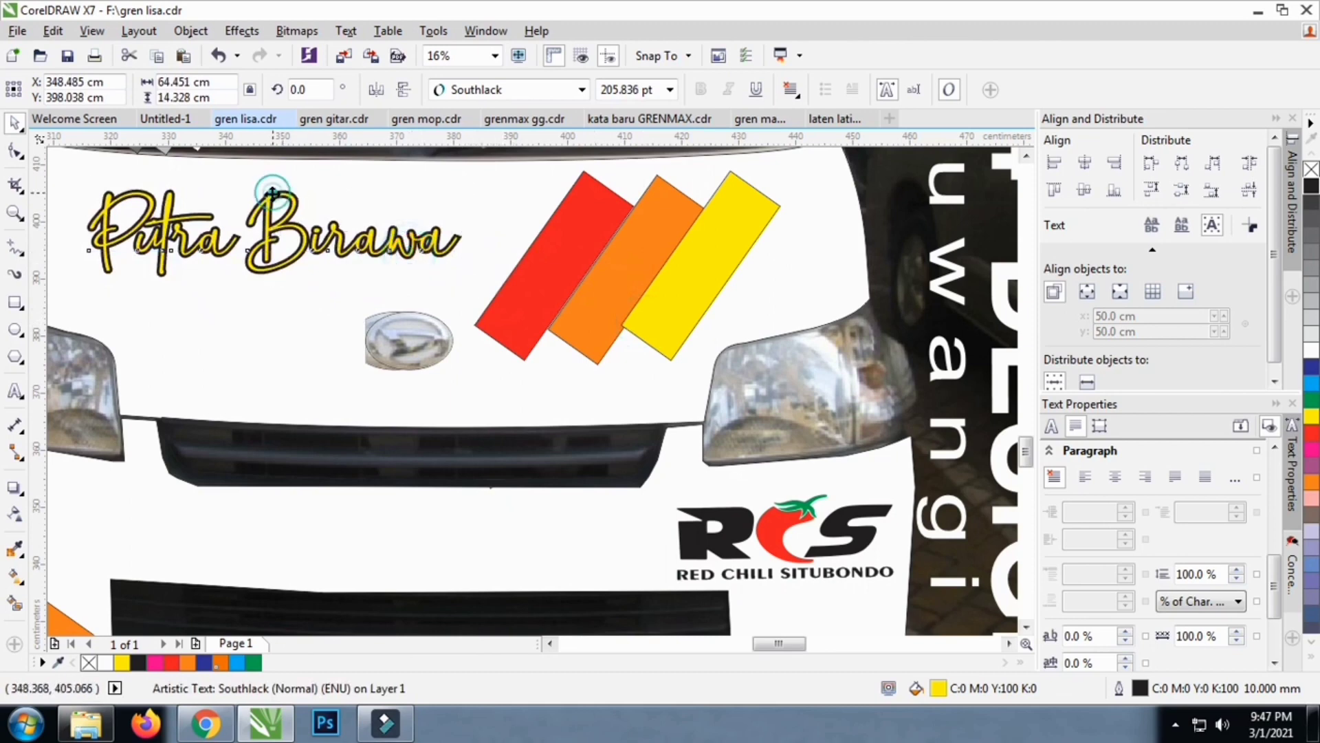
click(273, 197)
drag(273, 194, 311, 207)
click(323, 256)
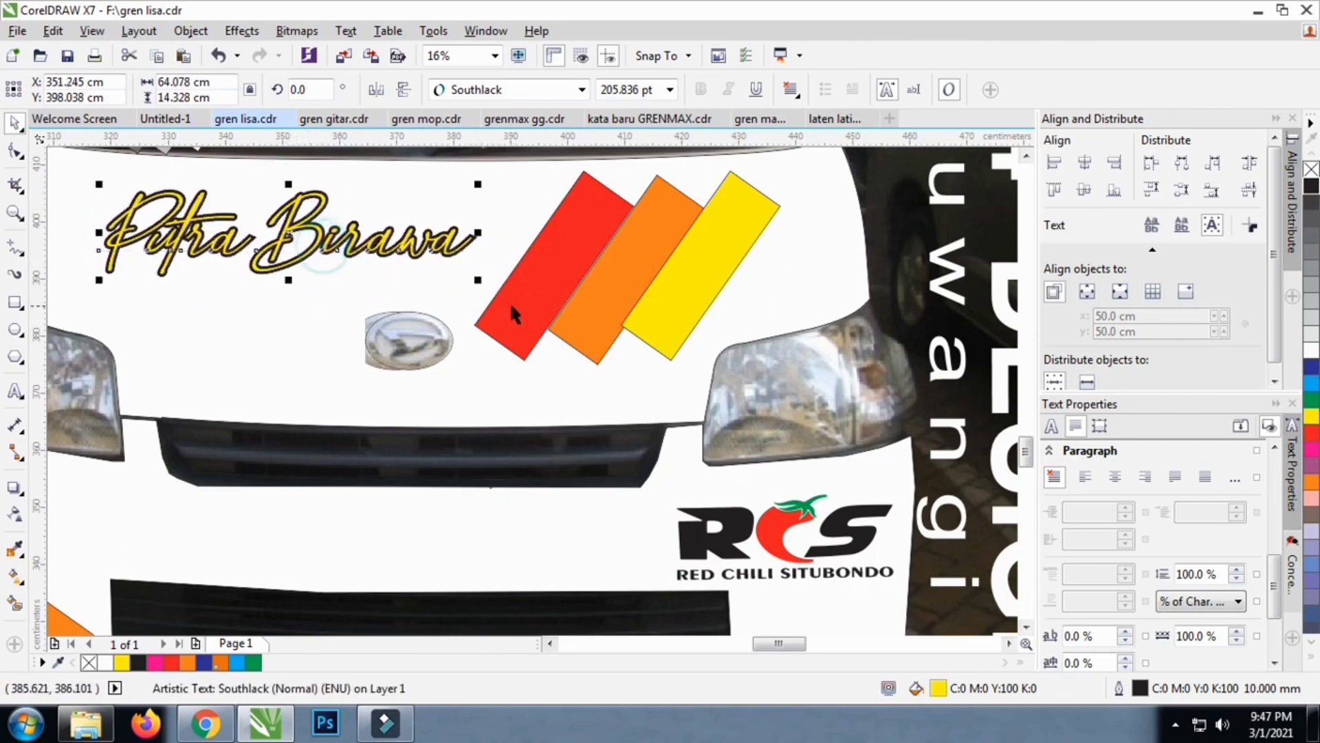
Enlarge the slanted "Putra Birawa" text to about 305 pt and position it above the emblem, overlapping the hood's stripes
drag(480, 282, 638, 315)
scroll(402, 242, up, 2)
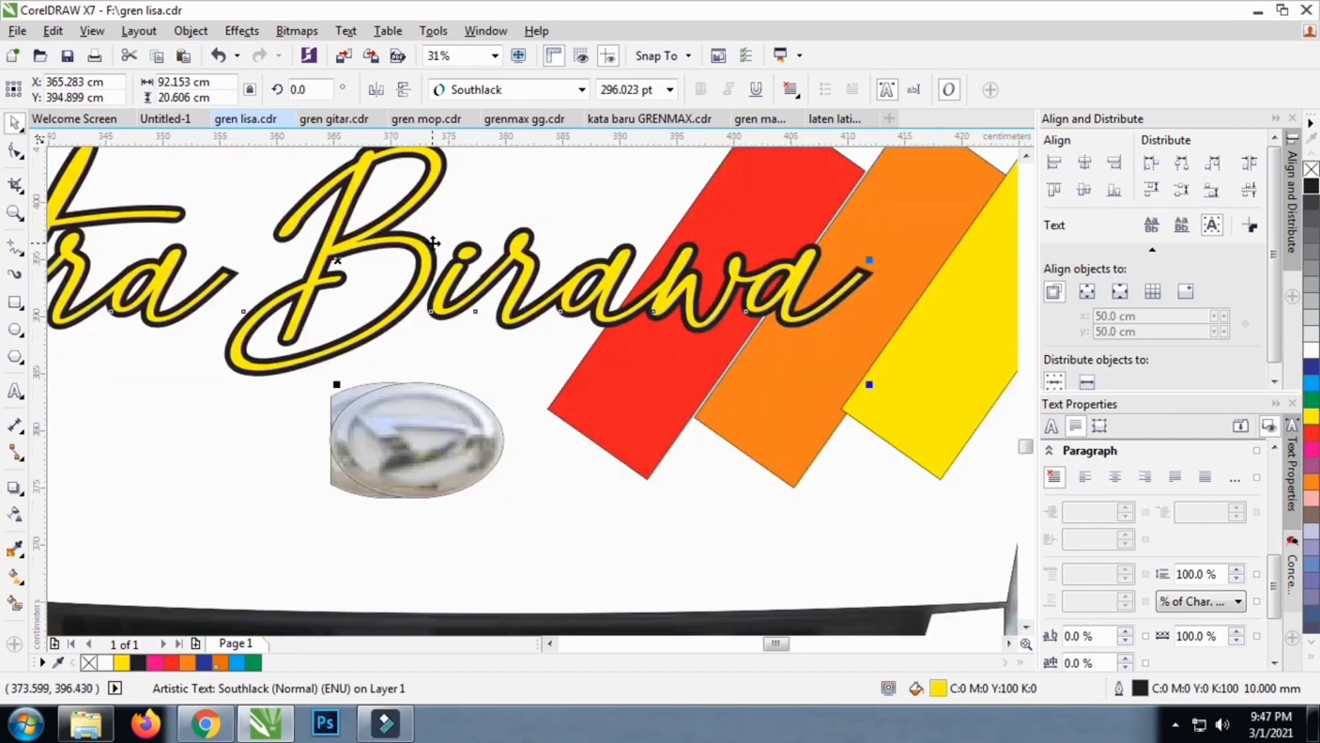
drag(434, 242, 468, 233)
scroll(494, 275, down, 2)
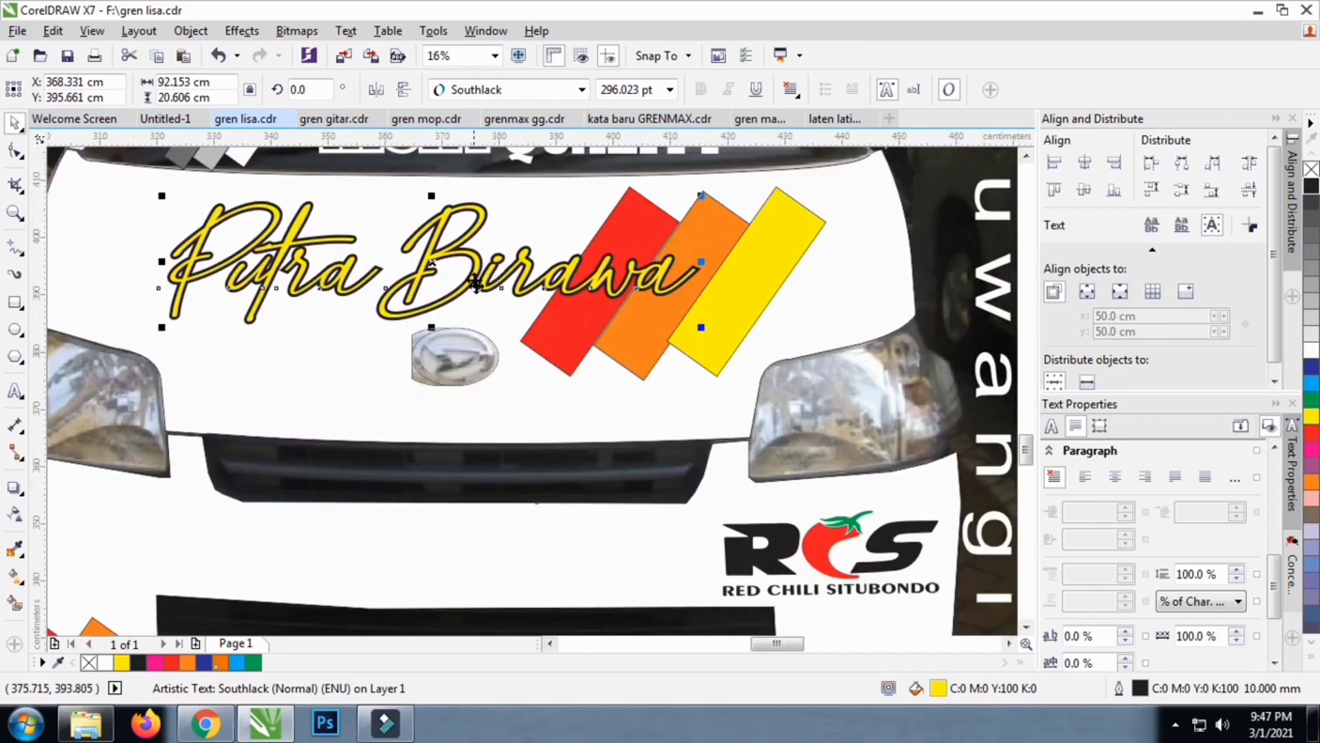
scroll(475, 281, down, 4)
scroll(466, 286, up, 2)
scroll(376, 301, up, 2)
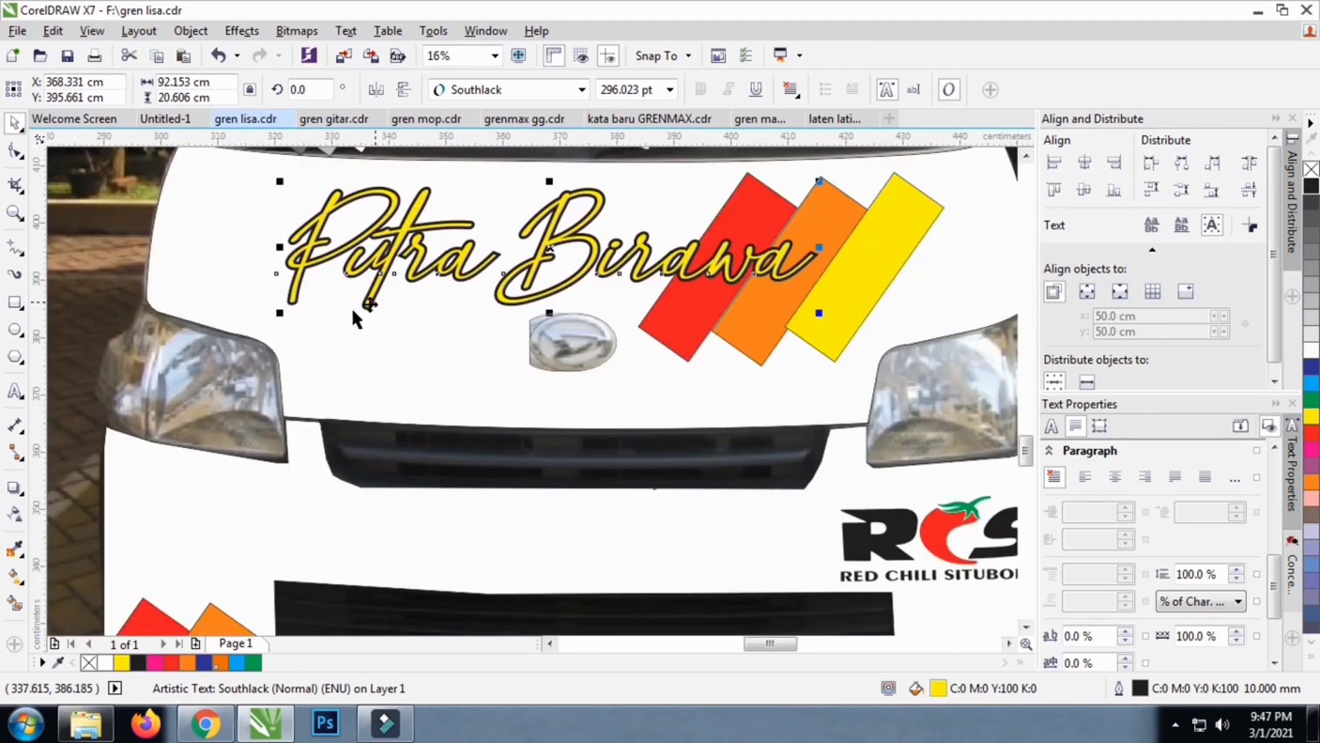
drag(281, 316, 265, 321)
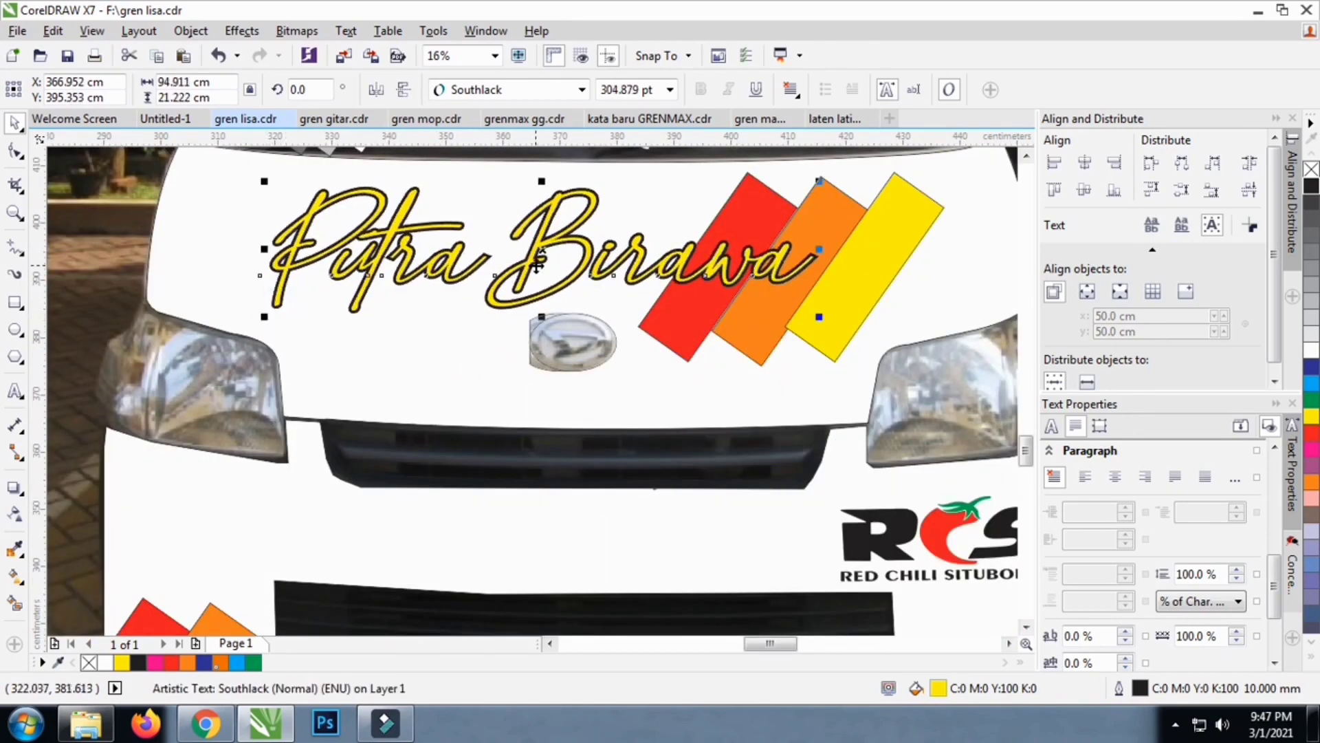
scroll(534, 279, down, 2)
scroll(523, 337, up, 1)
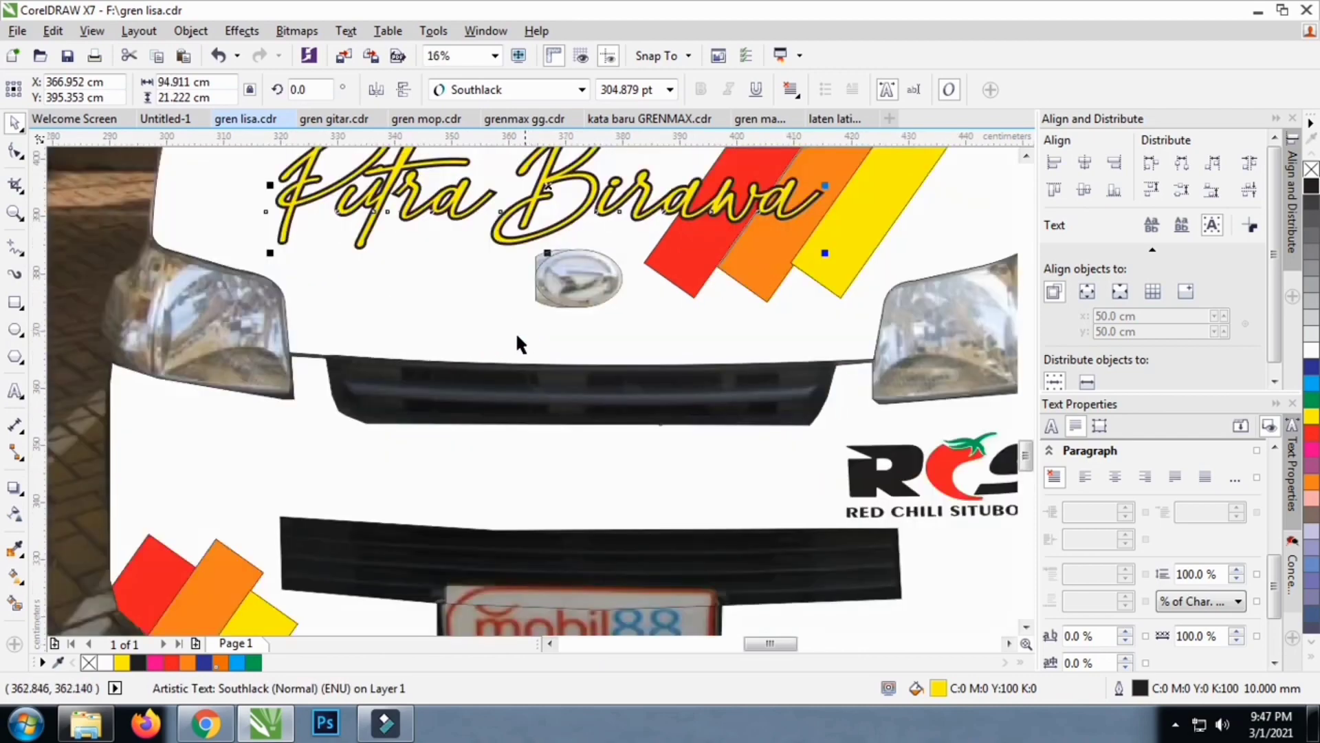
scroll(516, 328, down, 2)
click(855, 320)
Narrow the windshield's "Seng Penting Yakin" text and shift "745Y4 STICKER" slightly to the right above it
scroll(596, 206, up, 4)
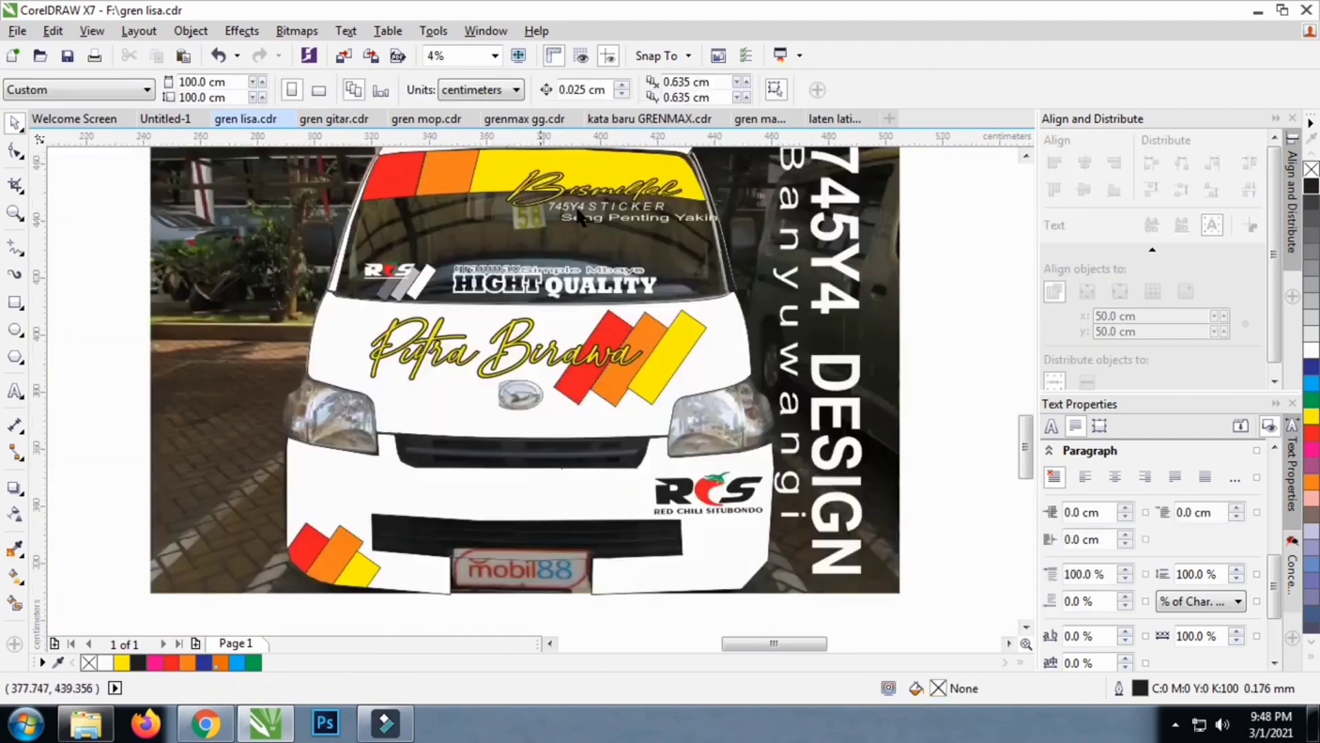
click(605, 242)
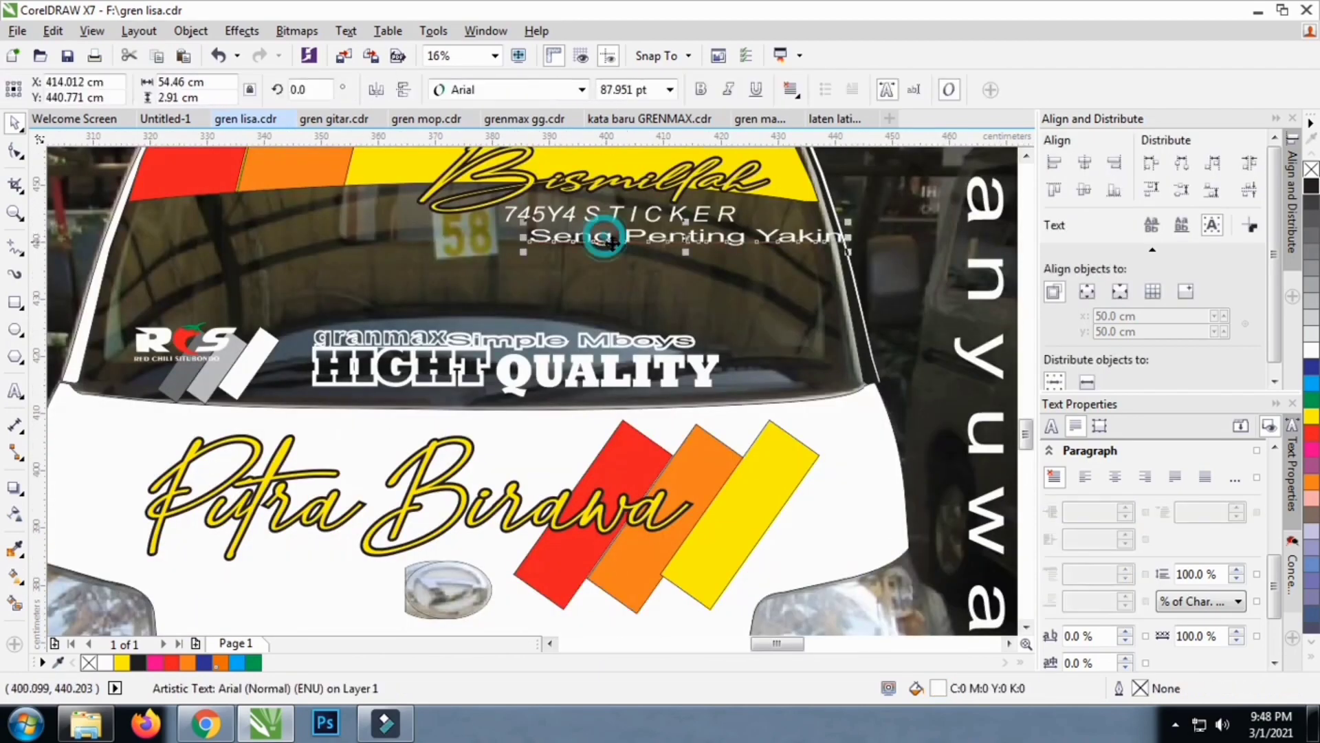
scroll(648, 249, up, 2)
drag(683, 236, 638, 242)
scroll(593, 261, down, 2)
drag(802, 262, 734, 227)
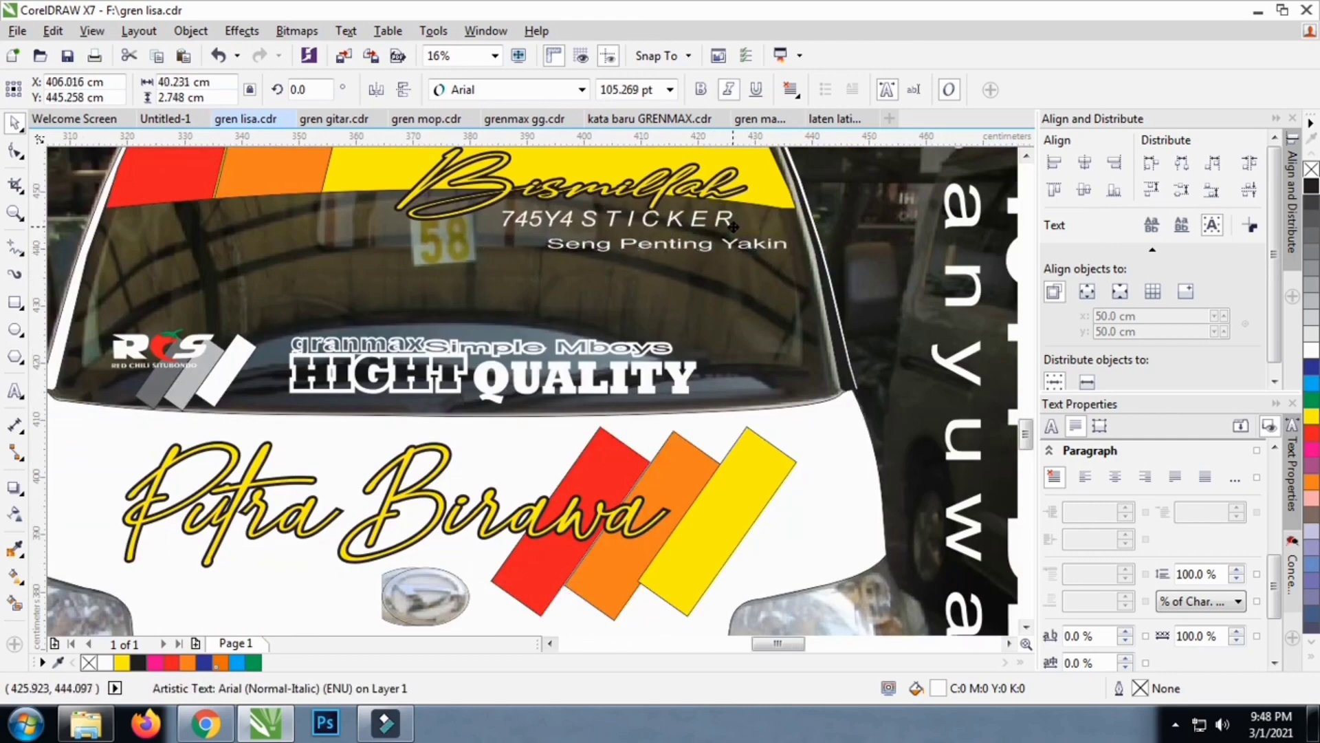
Examine the front view's windshield texts and the "Putra Birawa" lettering on the hood
scroll(629, 254, down, 2)
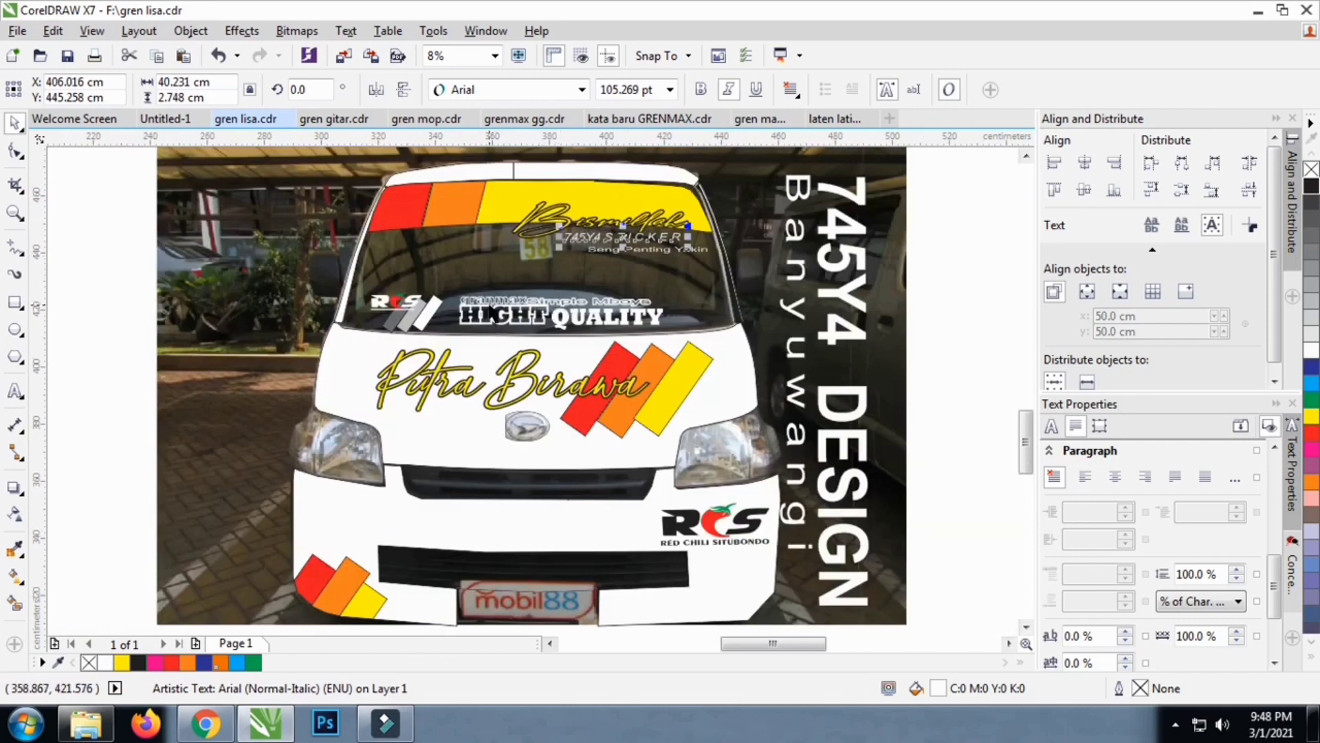
scroll(491, 313, up, 3)
scroll(454, 243, down, 2)
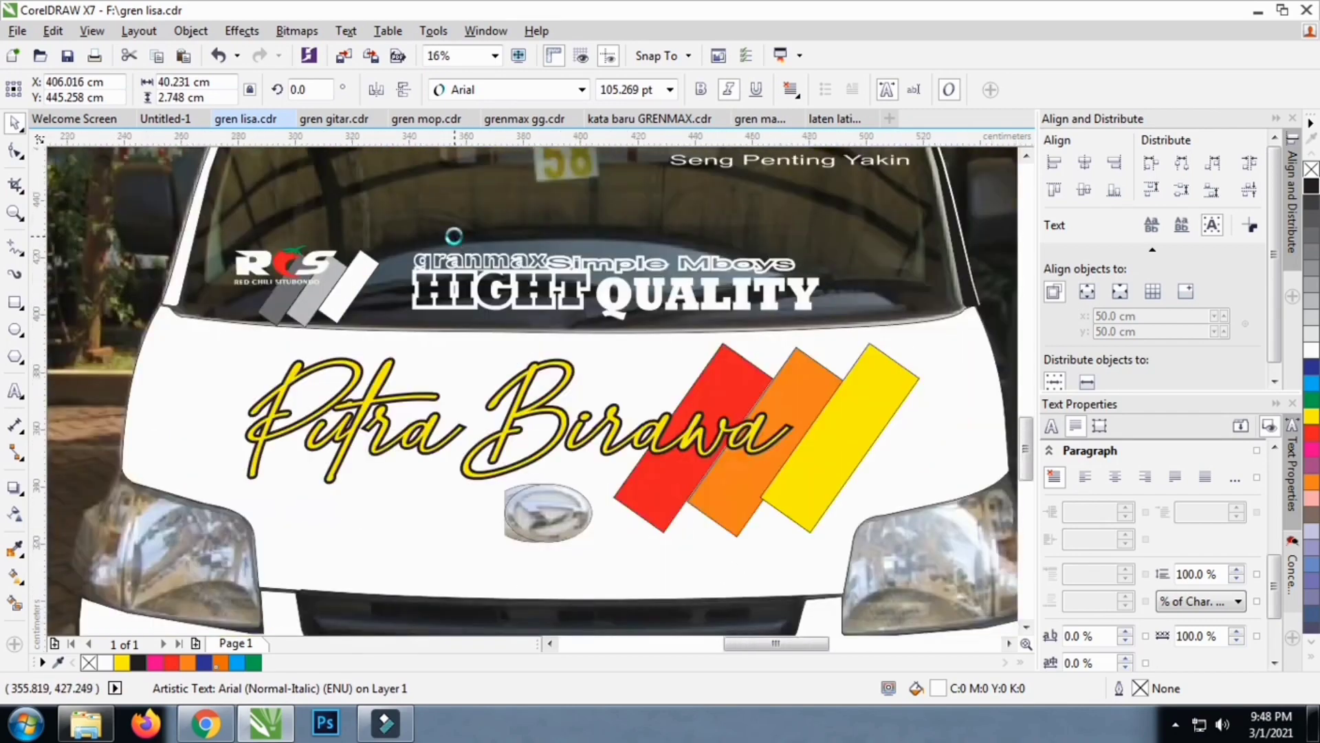
scroll(445, 268, down, 2)
scroll(445, 381, up, 1)
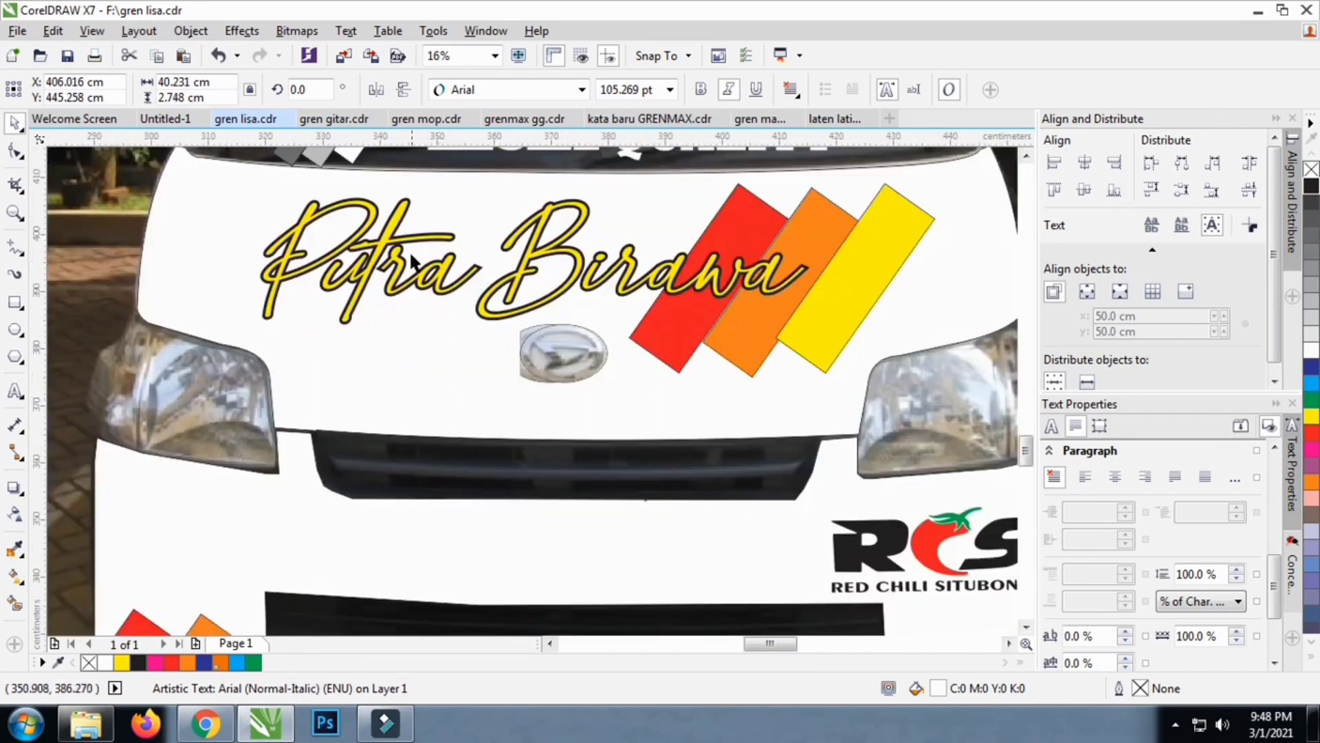
scroll(170, 343, down, 2)
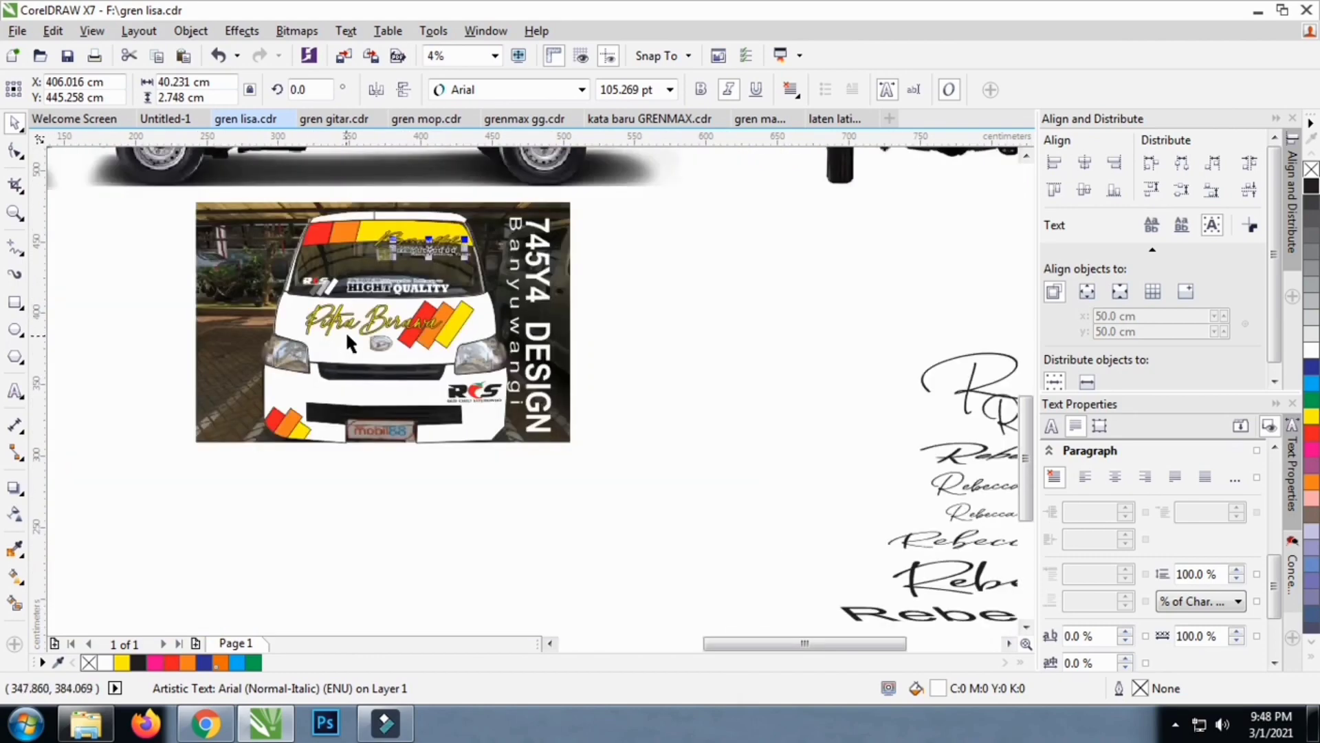
click(721, 372)
scroll(341, 339, up, 1)
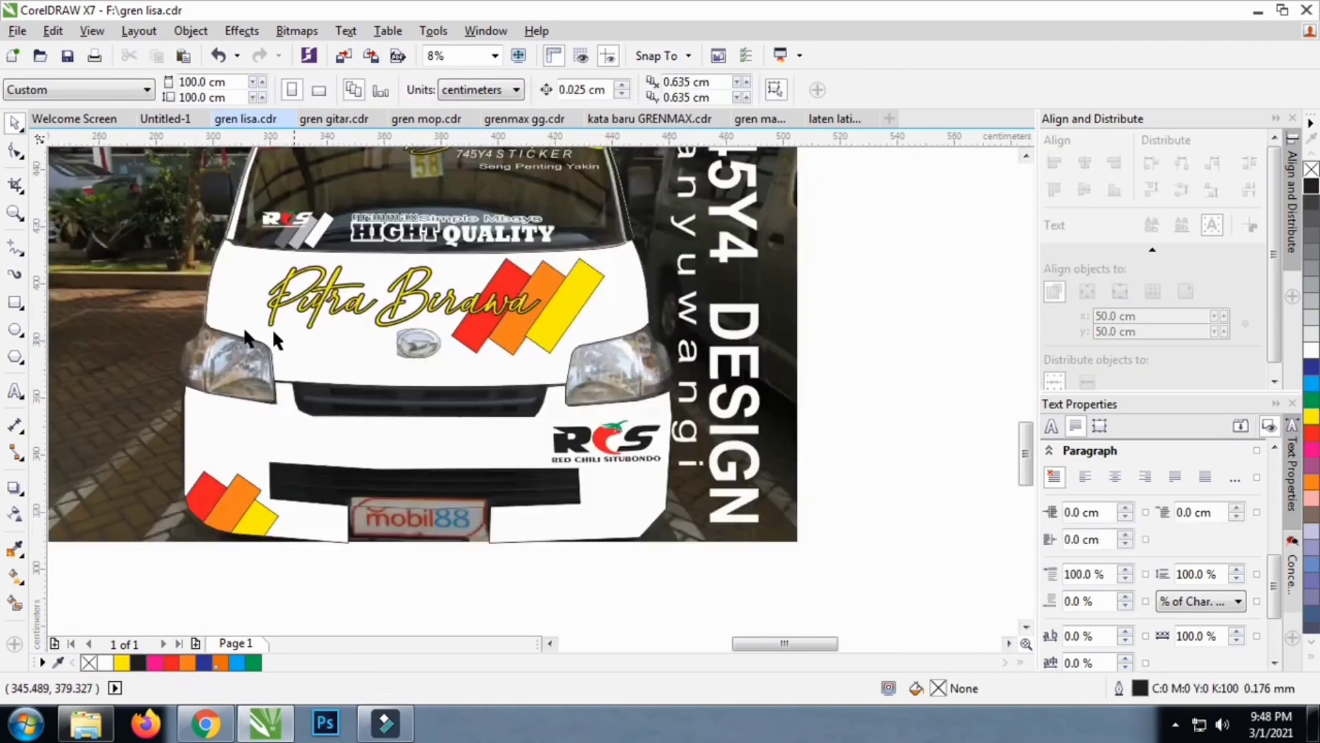
Start a 24 pt Arial artistic text on the hood below the "Putra Birawa" lettering
click(19, 390)
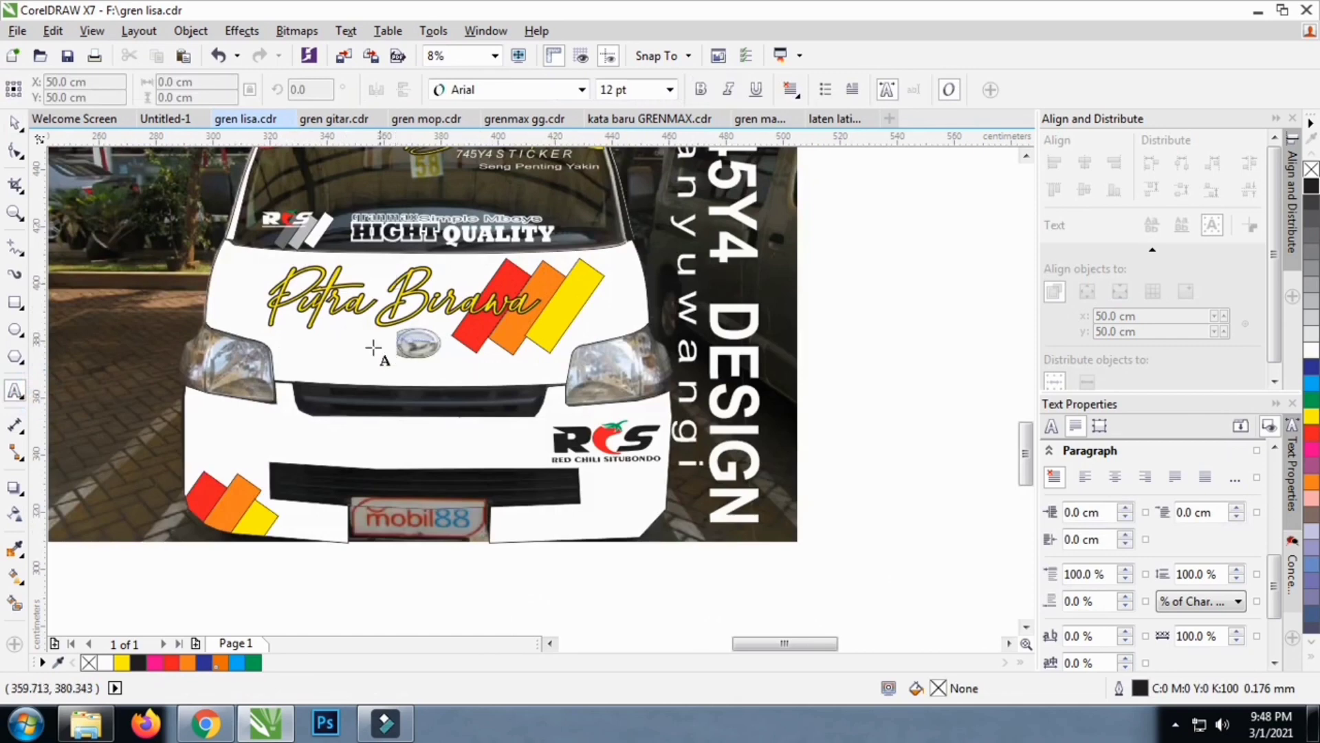
scroll(371, 347, up, 1)
click(365, 304)
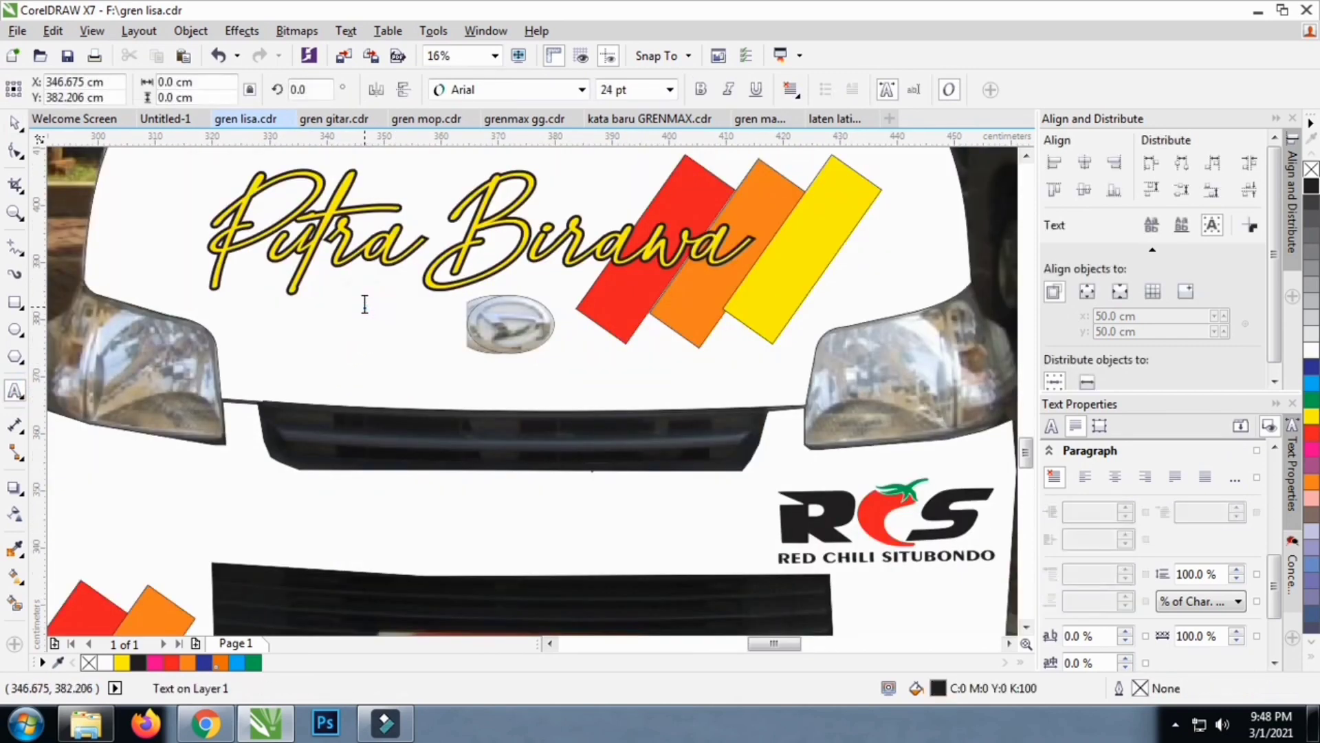
key(ctrl+space)
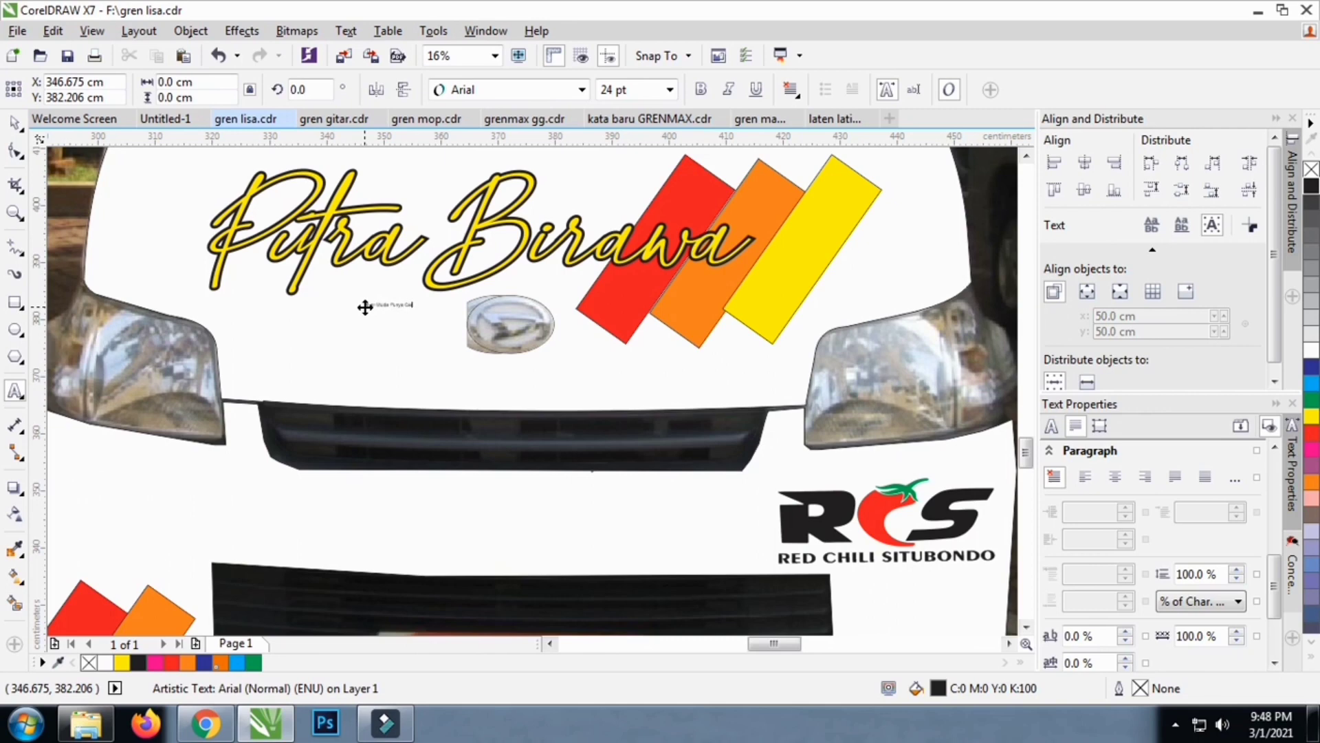
Enlarge the "Diver Muda Punya Gaya" text on the hood to about 137 pt and make it bold
click(11, 122)
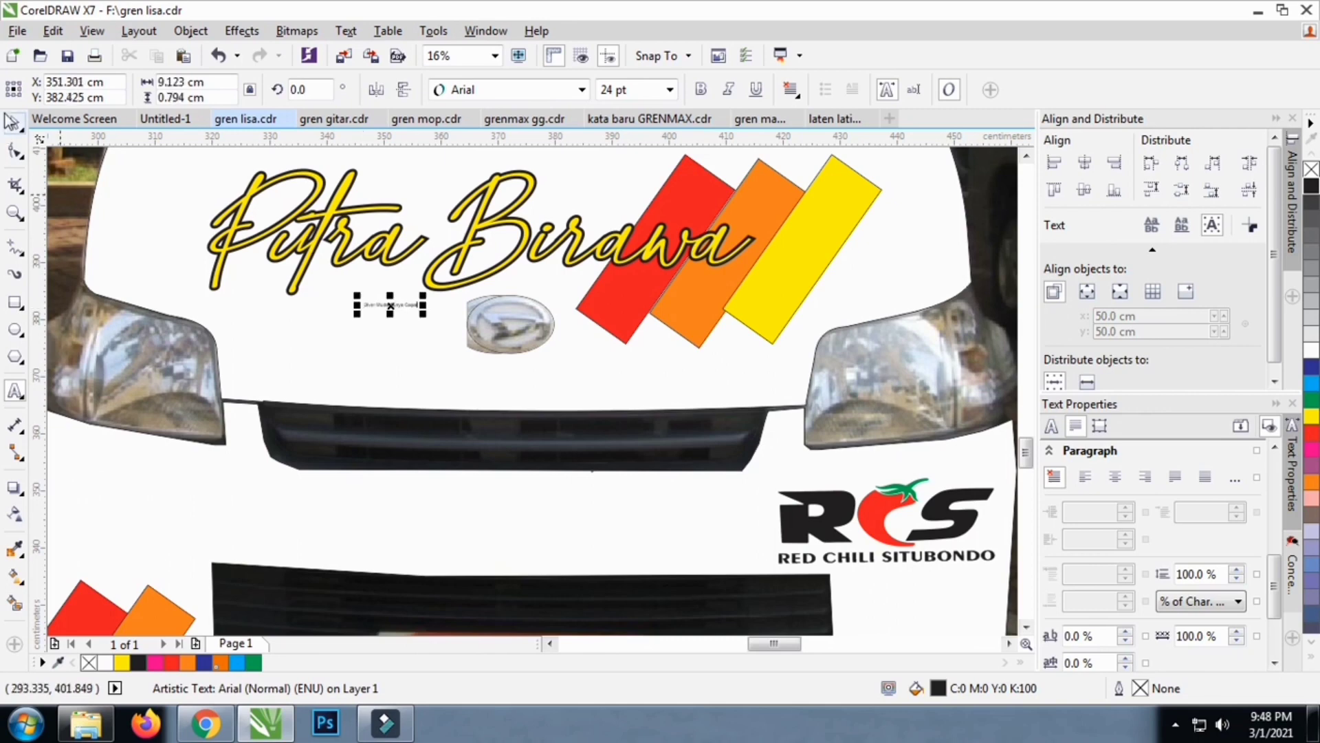
drag(423, 314, 674, 181)
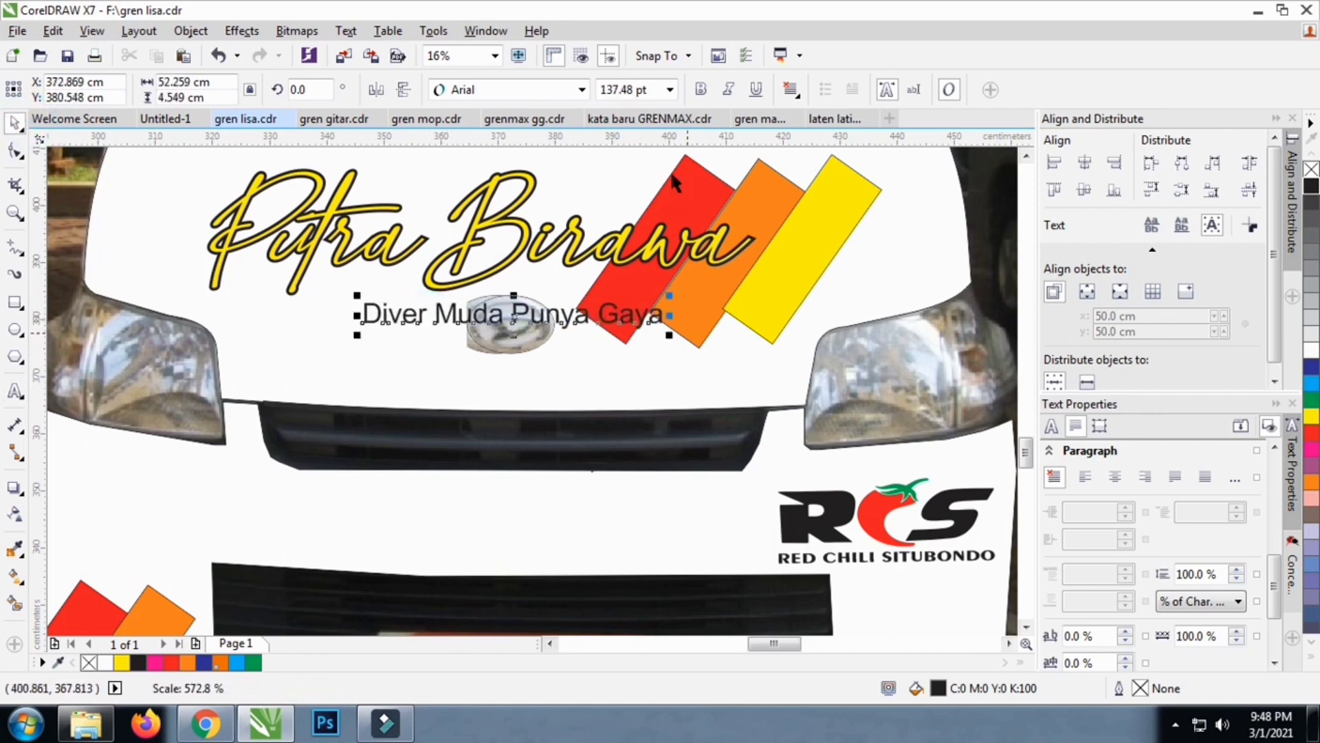
click(701, 89)
Try the Arwen, Rotherland and Arial Black fonts on the hood slogan below "Putra Birawa"
click(544, 92)
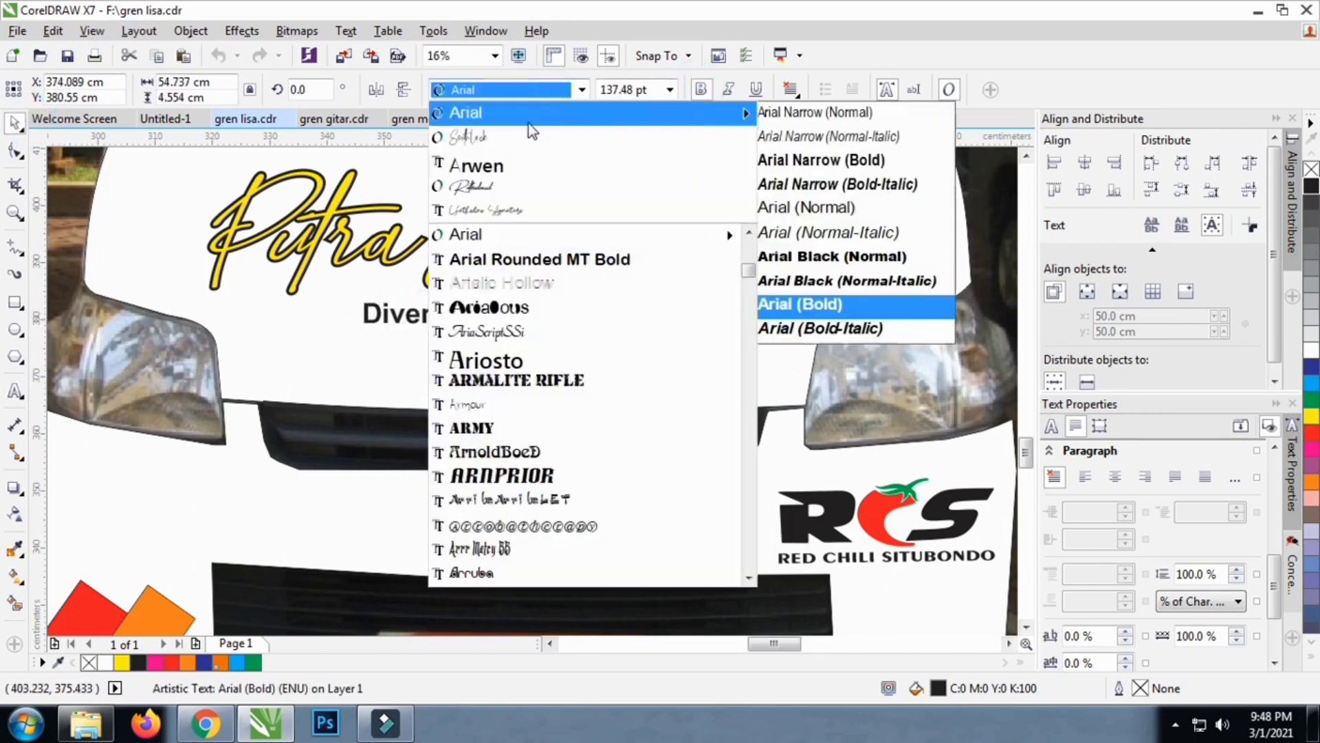
click(481, 166)
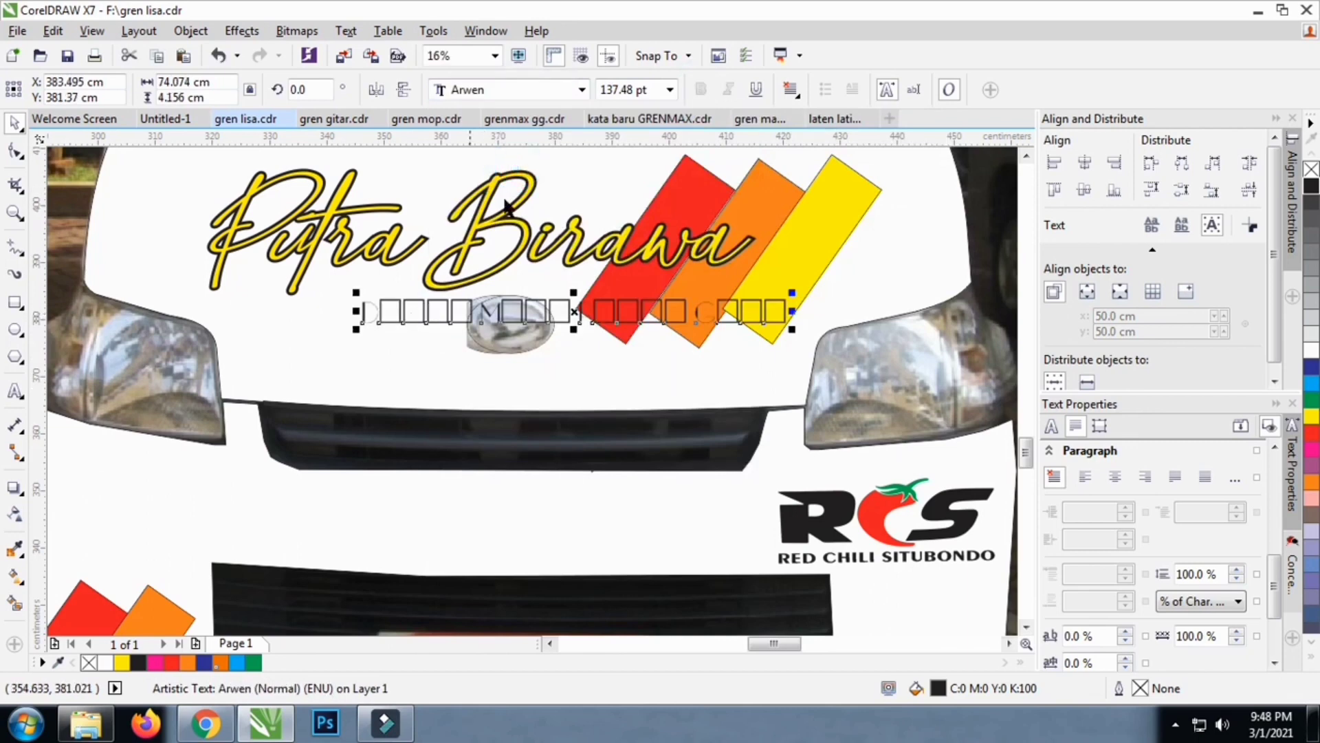
click(547, 90)
click(509, 192)
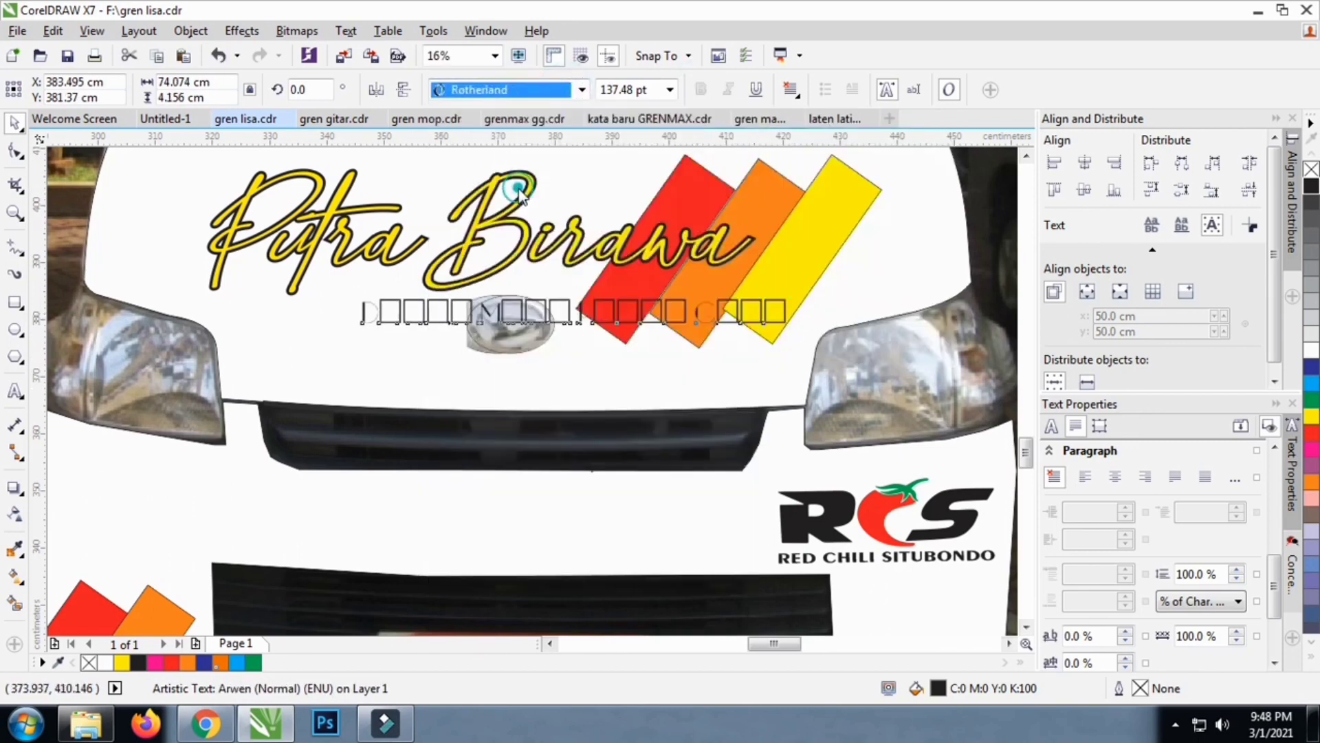
click(581, 90)
mouse_move(530, 165)
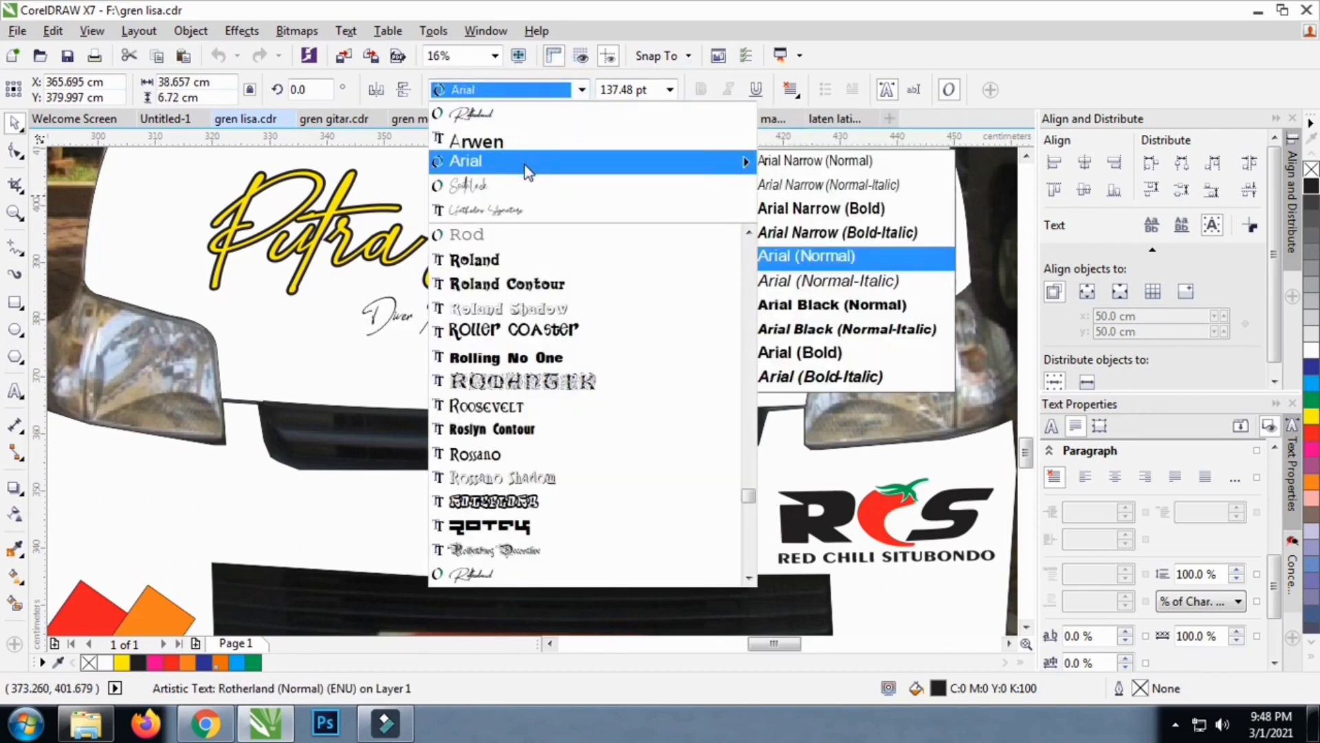
click(795, 309)
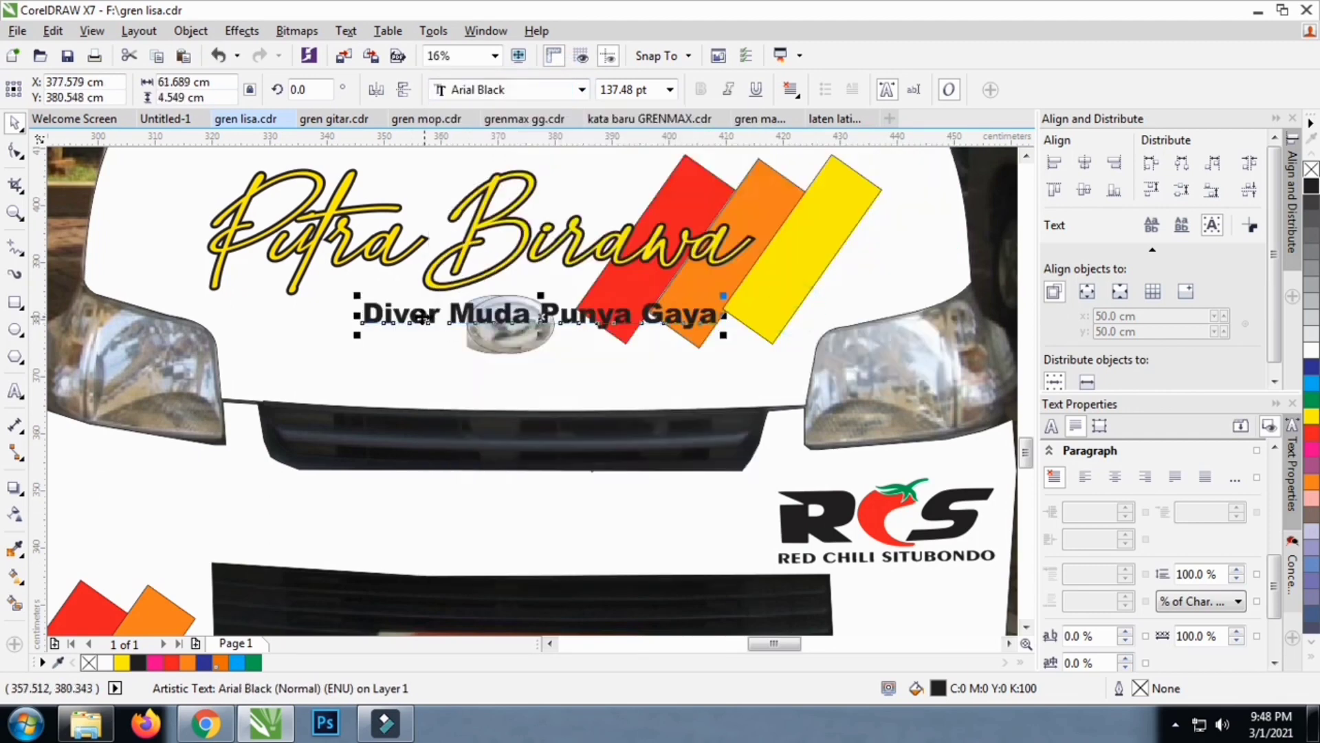
Correct the slogan's first word from "Diver" to "Driver"
scroll(420, 316, up, 2)
click(22, 394)
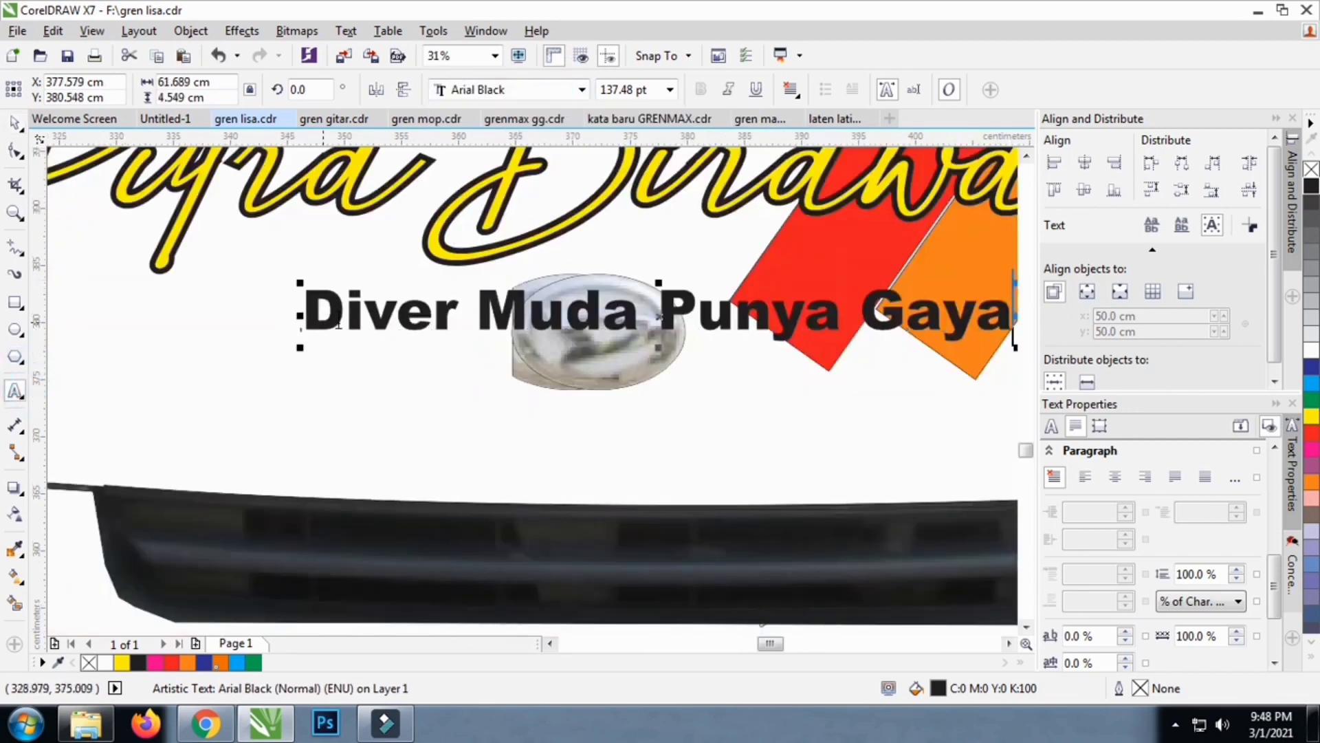
click(337, 315)
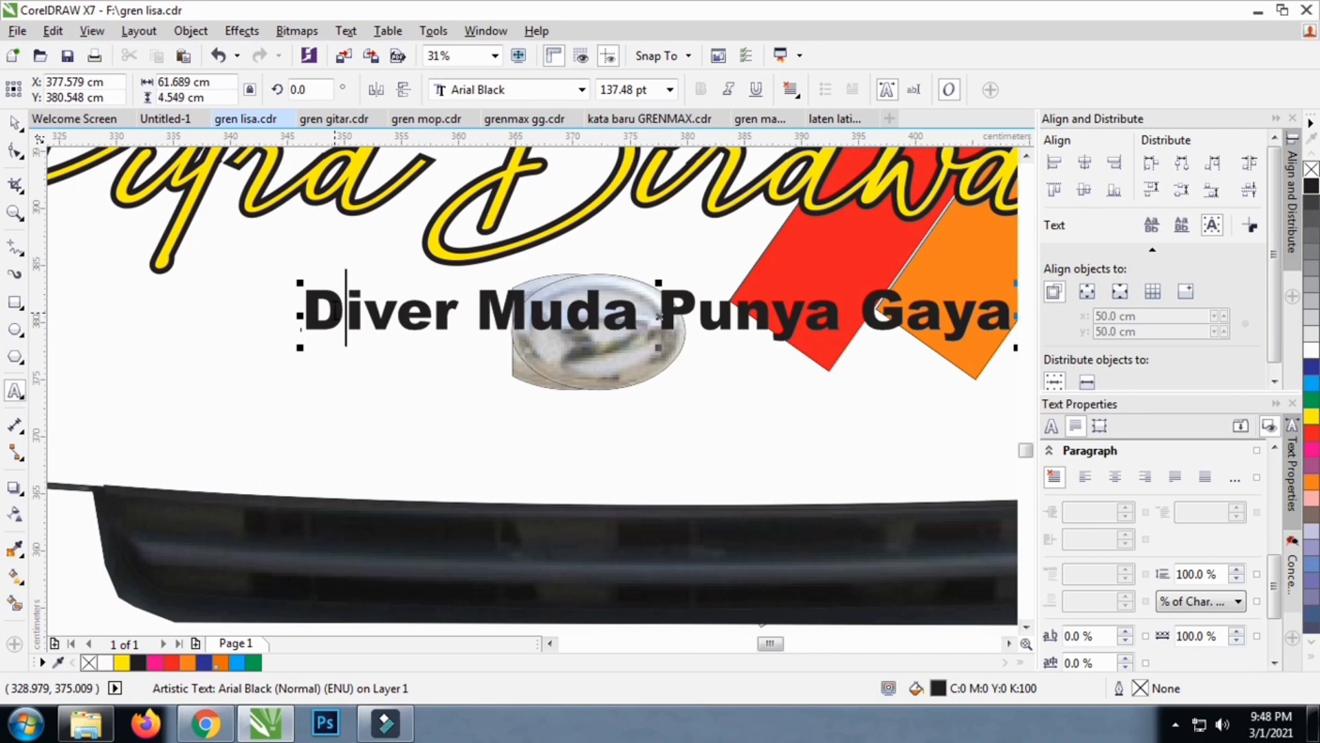
text(r)
scroll(334, 312, down, 2)
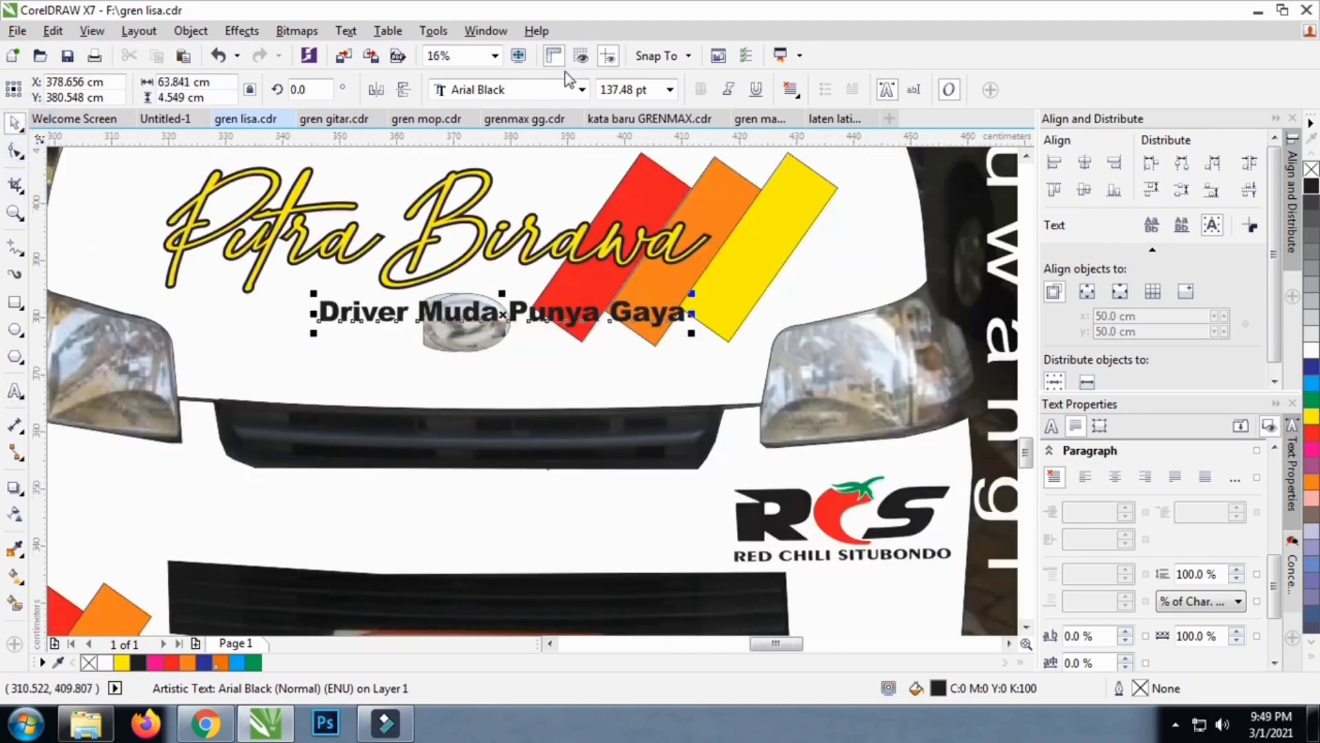
Set the "Driver Muda Punya Gaya" slogan in Arial Bold and move it left beneath the "Putra Birawa" lettering
click(582, 89)
mouse_move(726, 115)
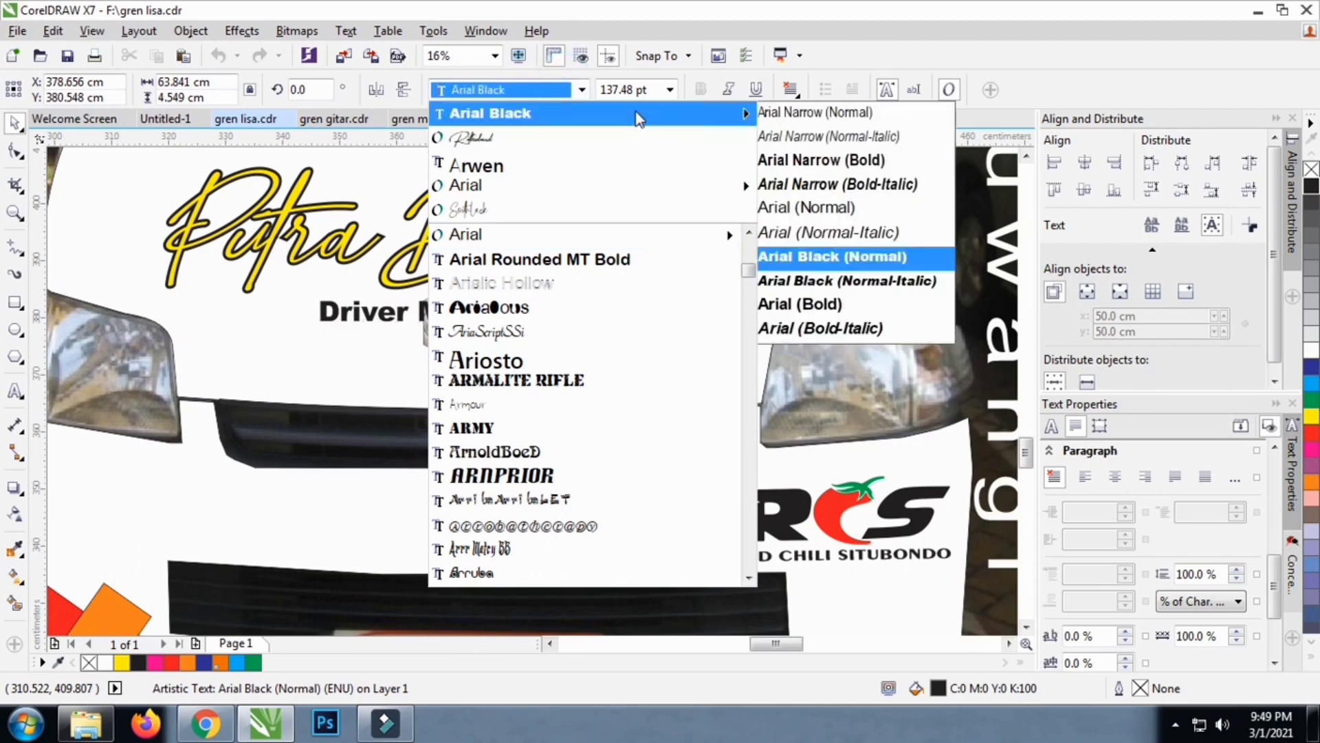
click(799, 303)
drag(526, 301, 397, 299)
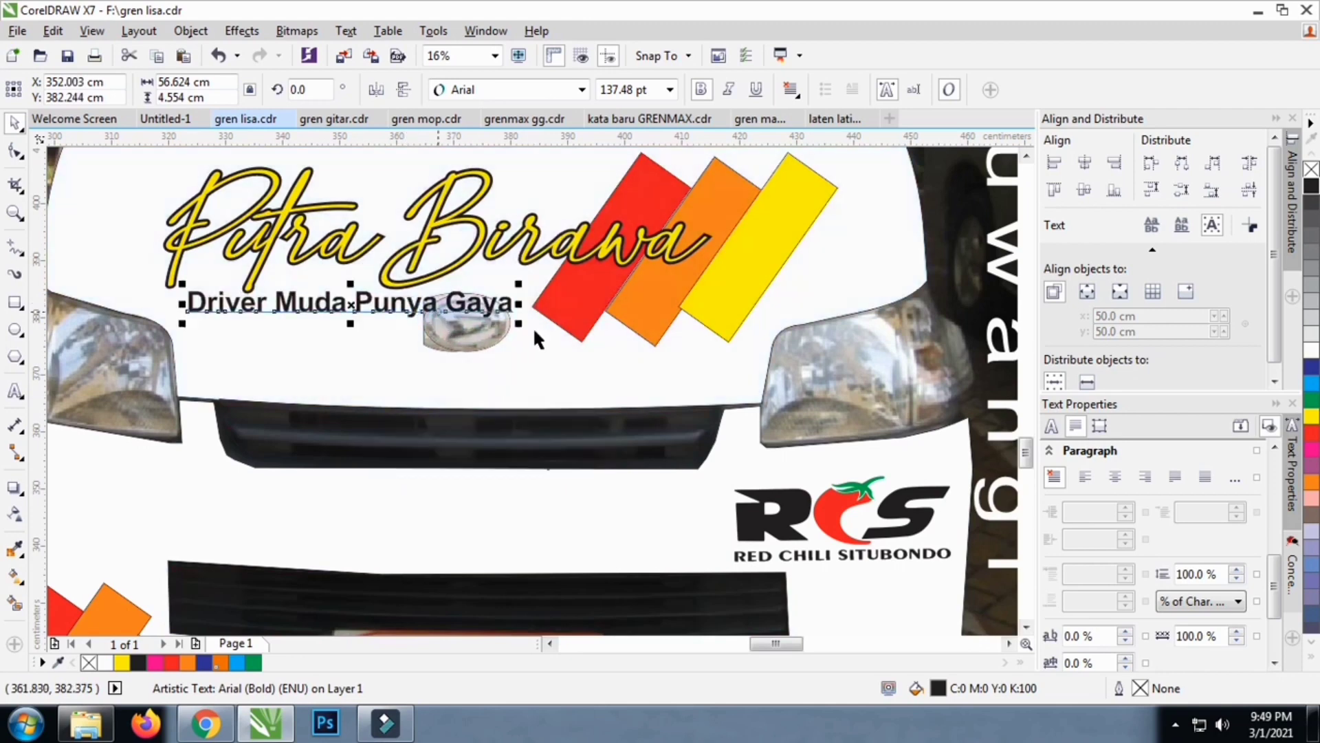
Shrink the "Putra Birawa" lettering to about 291 pt and rotate it about 4.5° so it rises to the right
click(506, 258)
click(509, 251)
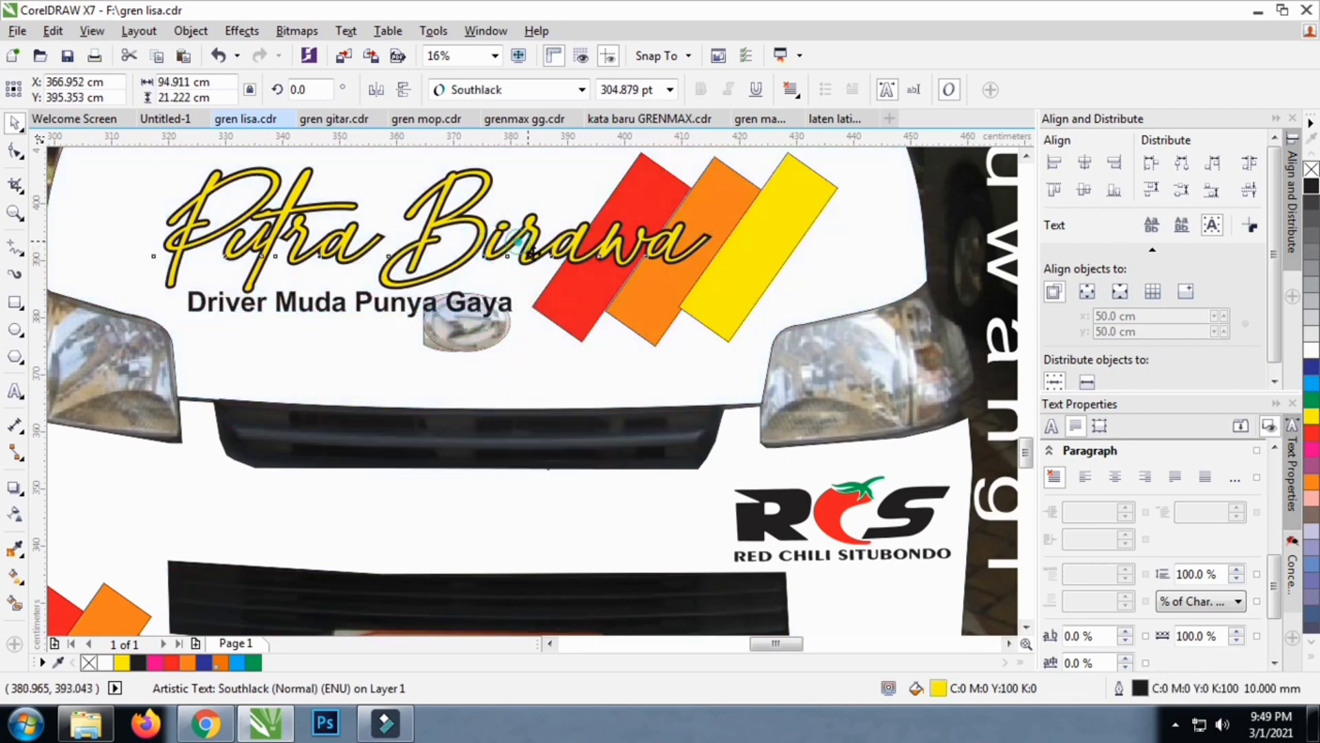
drag(725, 286, 689, 311)
click(662, 249)
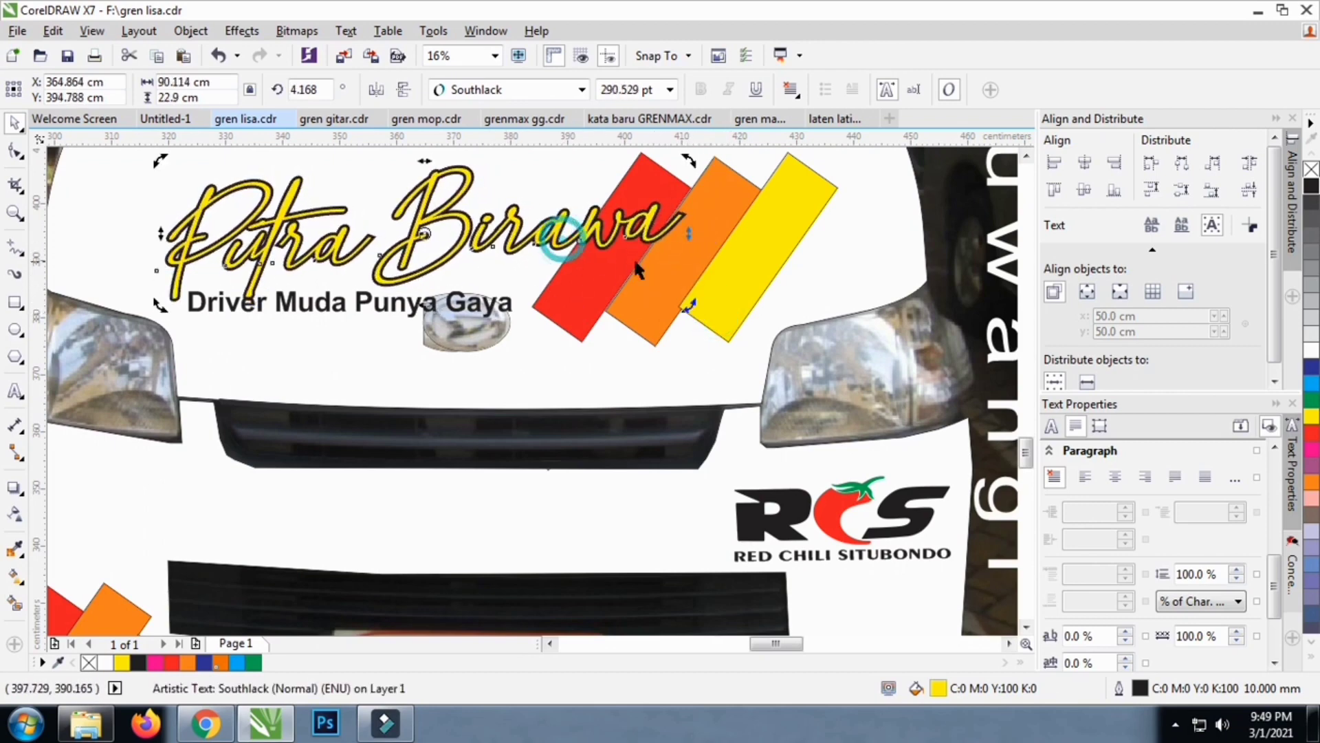
click(689, 311)
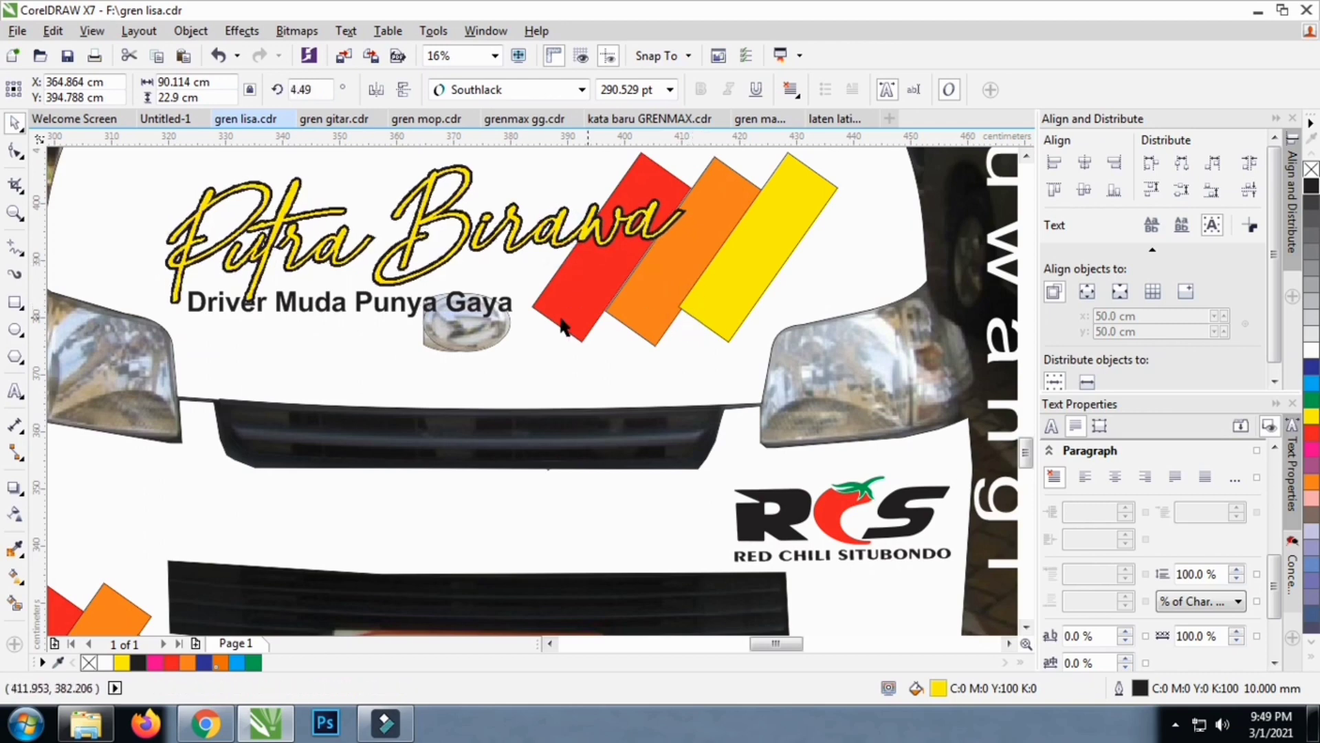
Shift the "Driver Muda Punya Gaya" slogan to the right beneath "Putra Birawa", overlapping the emblem and the red stripe
click(502, 311)
click(491, 308)
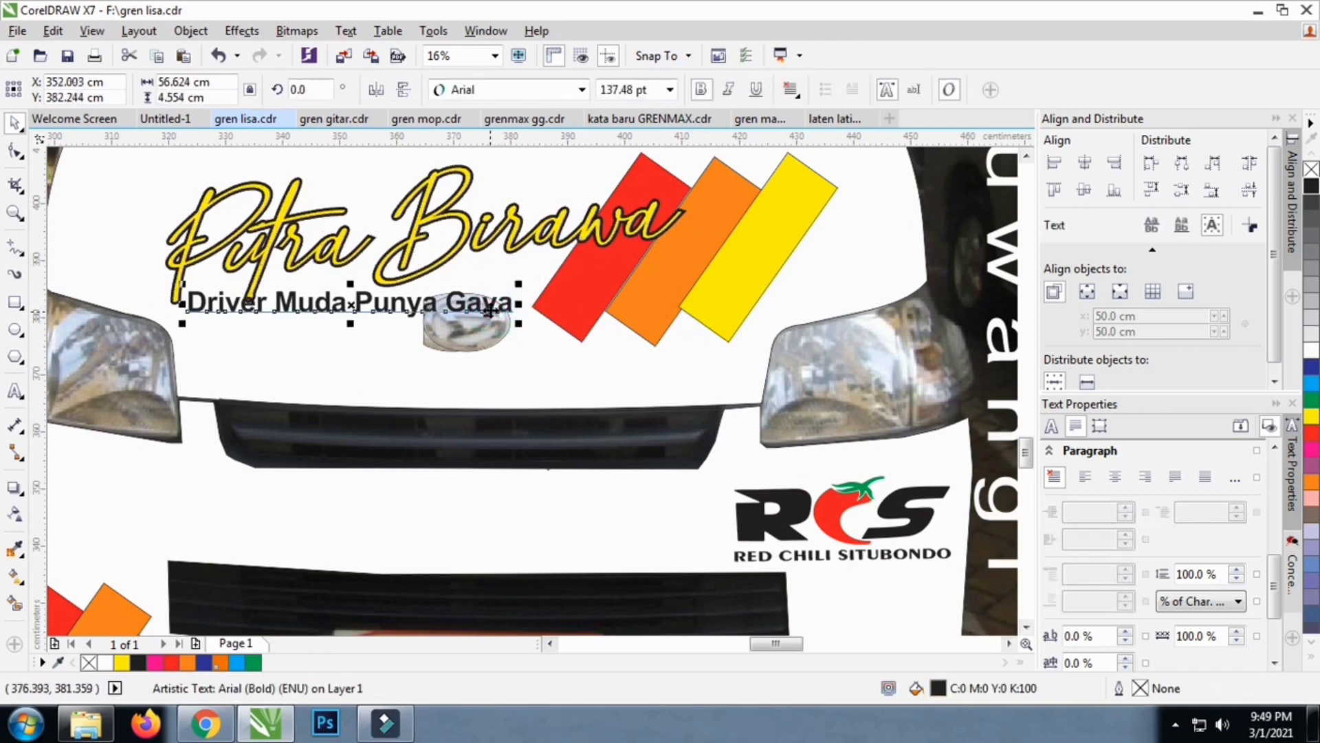
drag(490, 310, 595, 325)
click(546, 309)
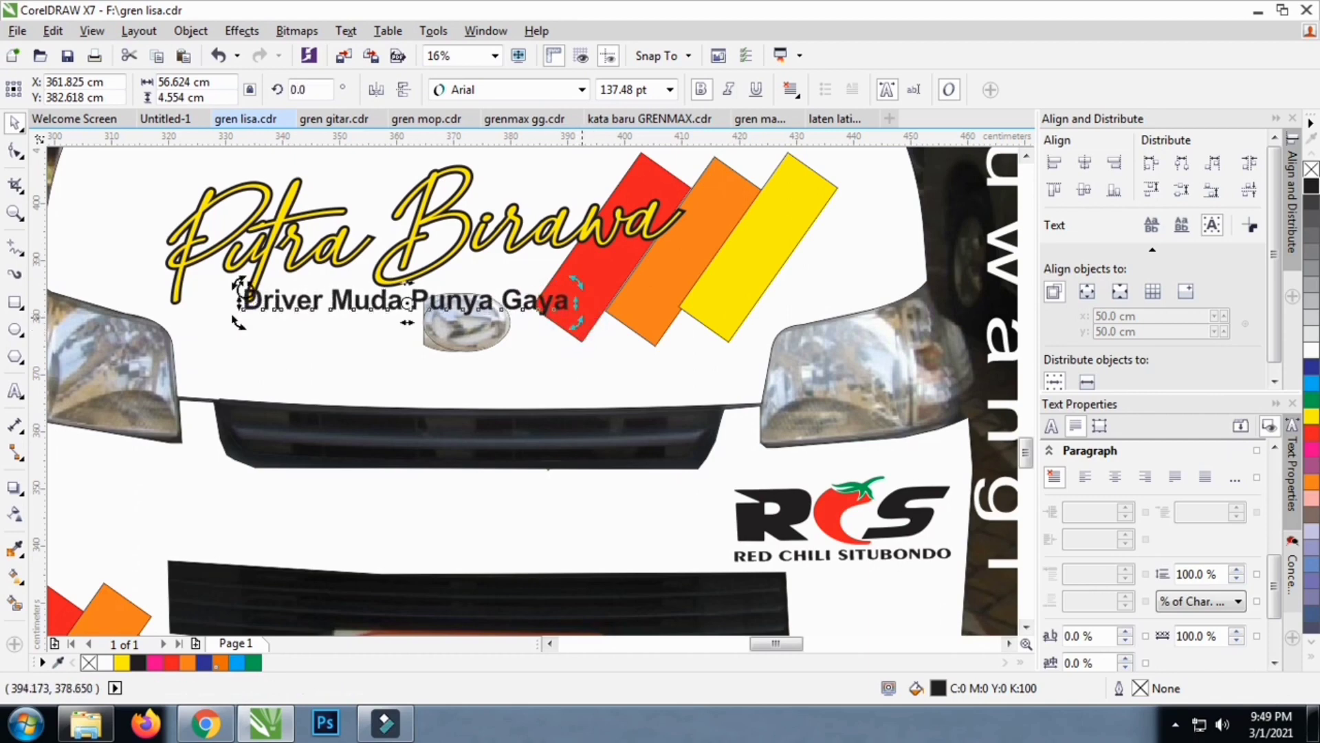
Spread out the slogan by inserting a space between the letters of "Driver Muda Punya Gaya"
scroll(292, 309, up, 1)
click(15, 391)
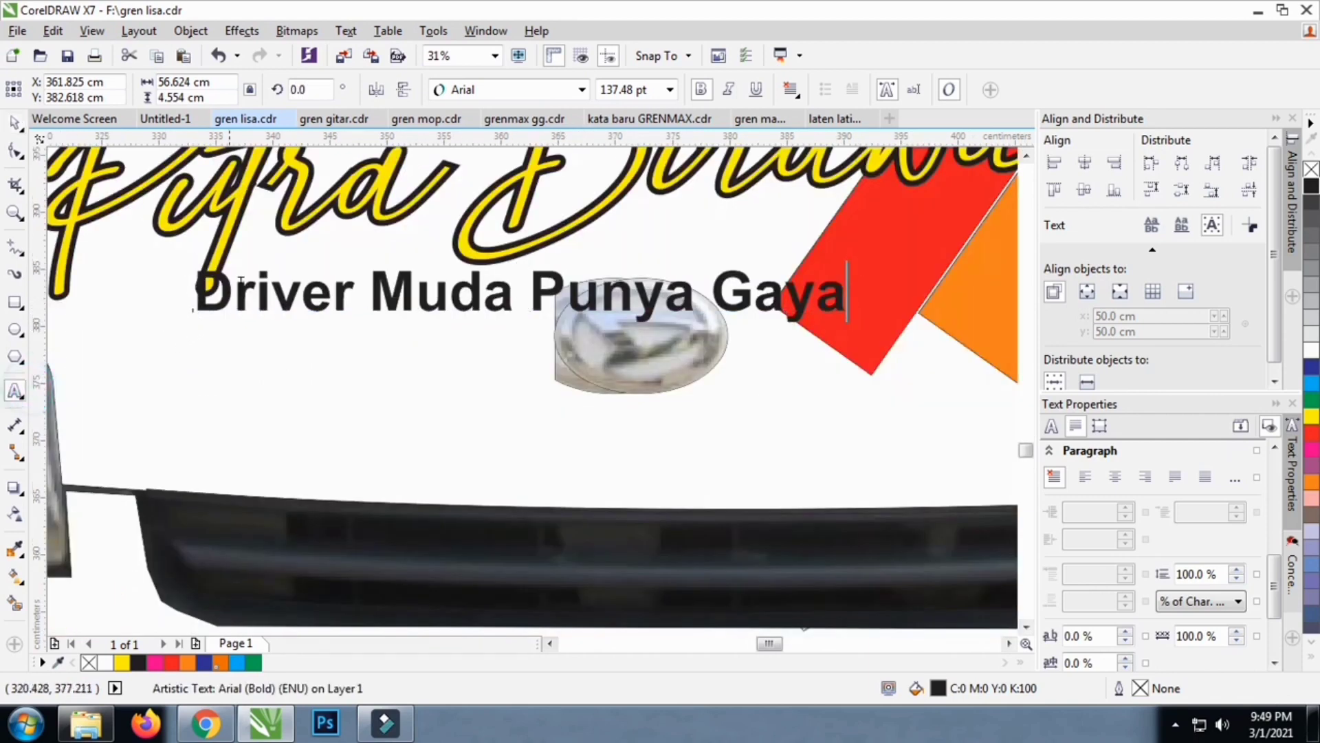
click(234, 289)
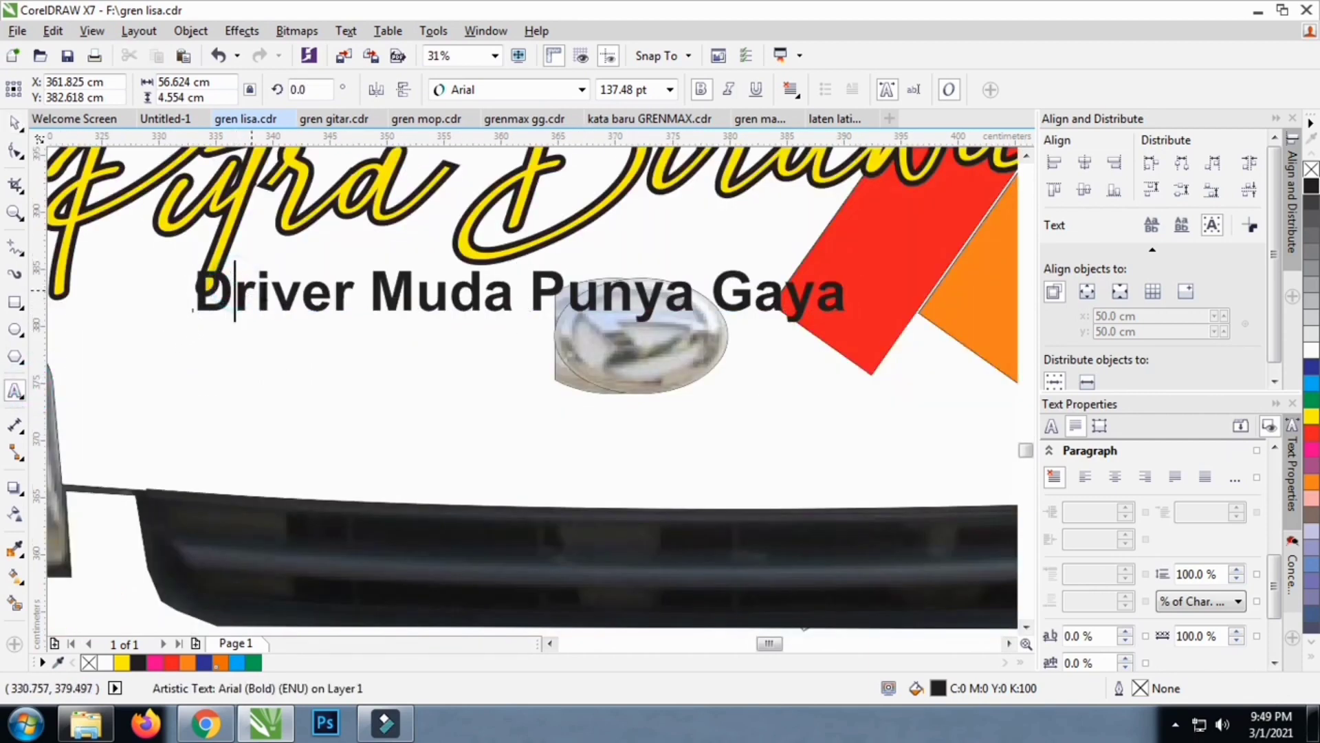
click(237, 299)
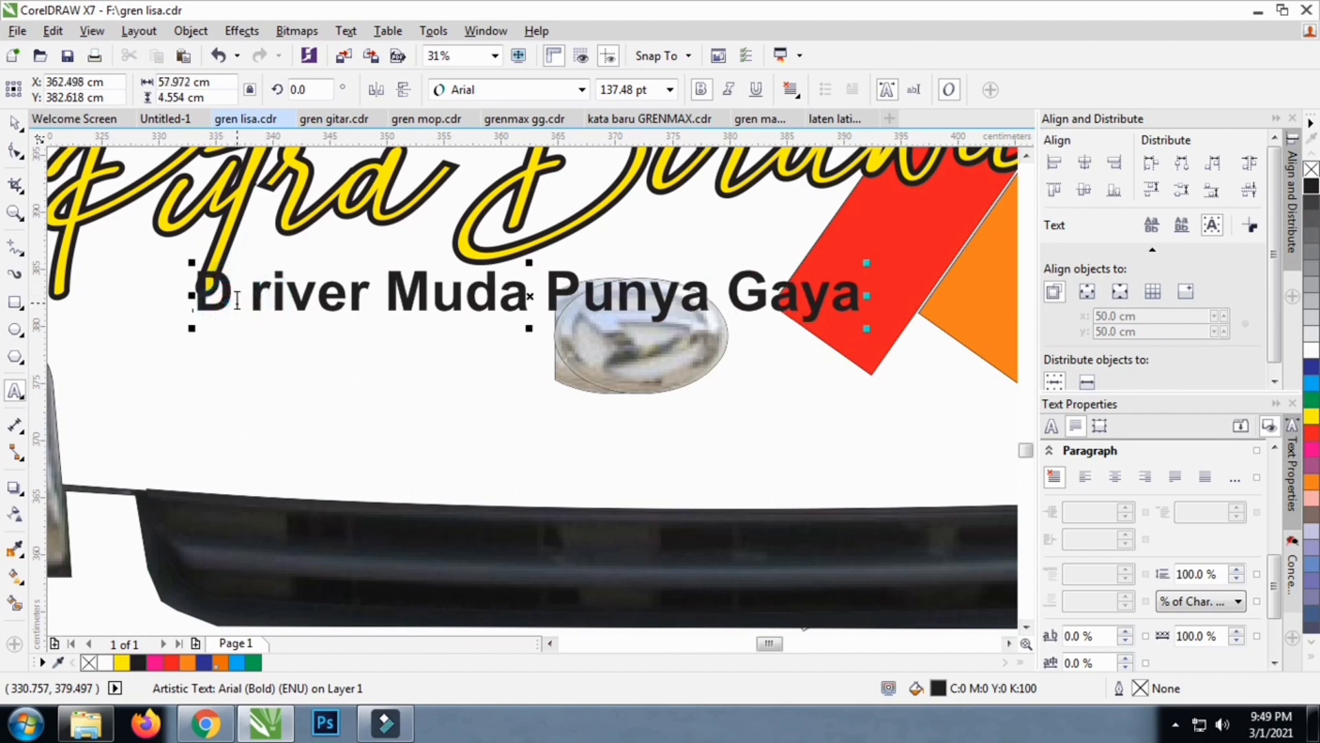
key(Right)
key(Right)
key(Right)
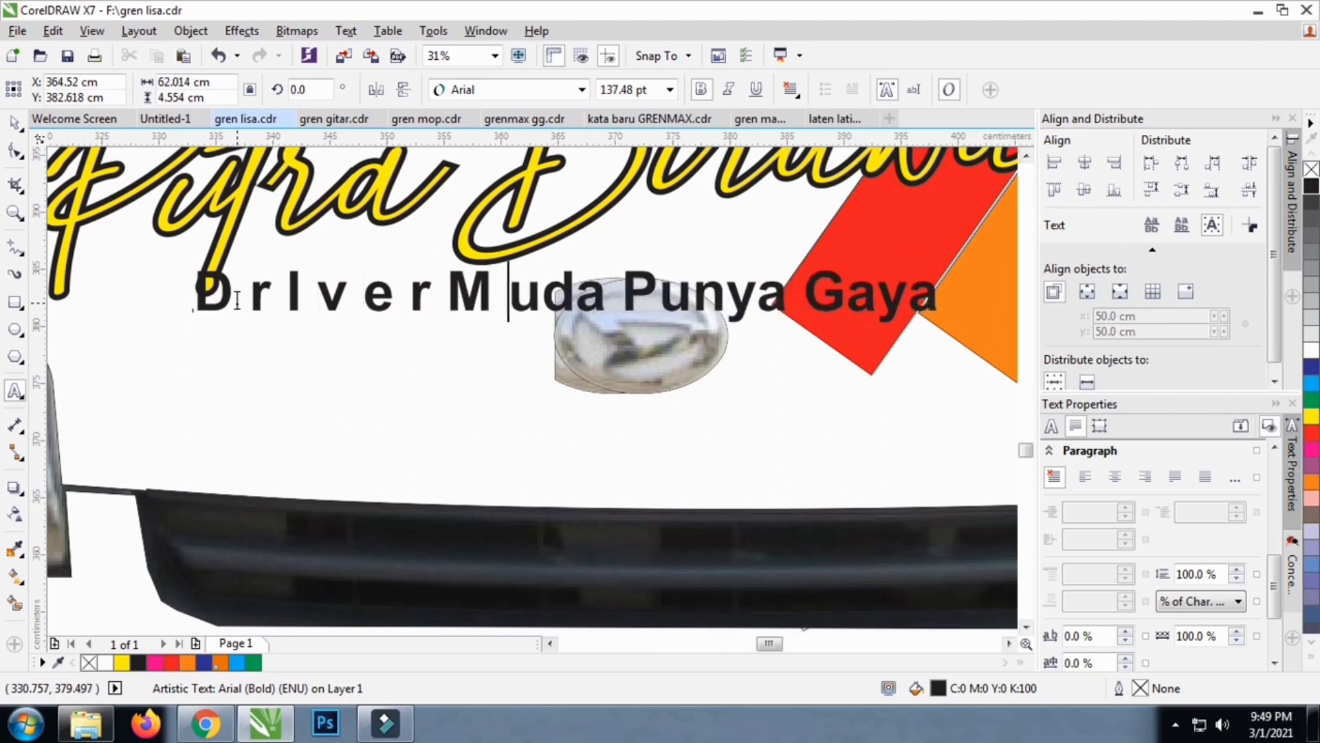
key(Right)
key(Right)
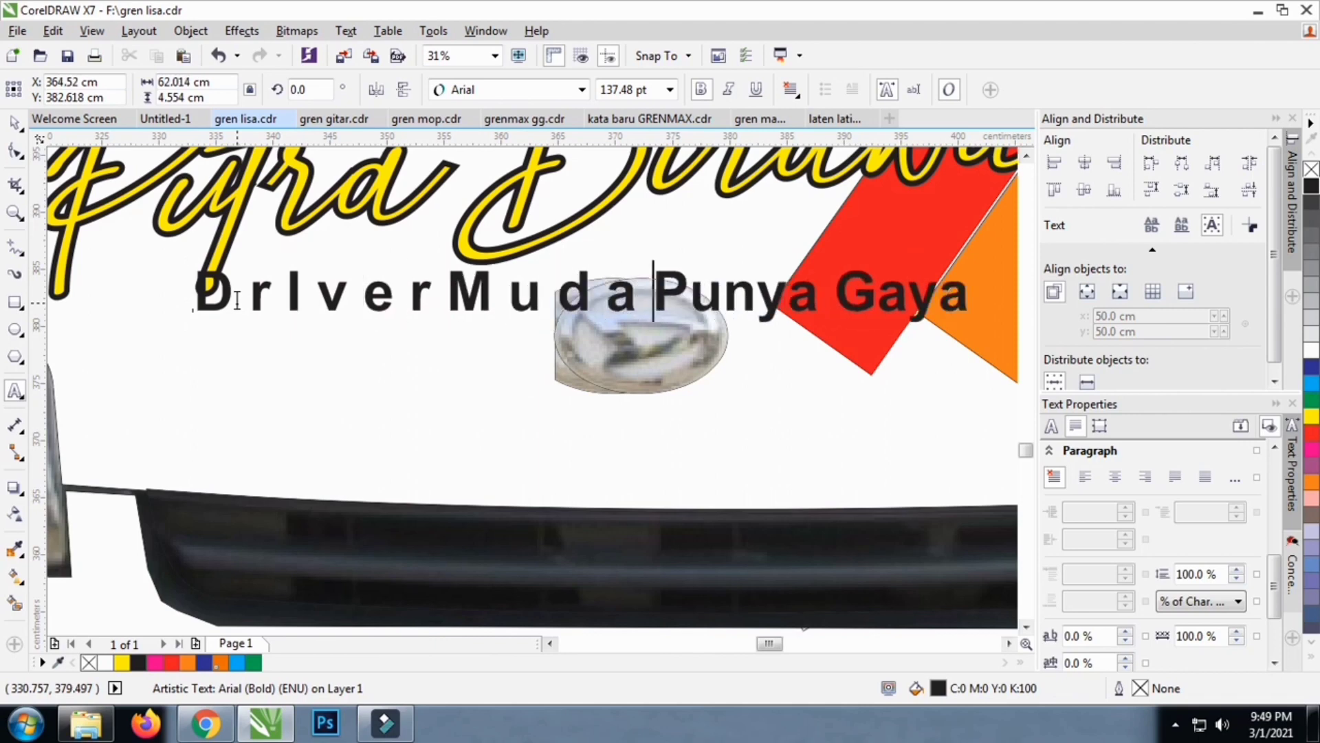
key(Right)
key(Right)
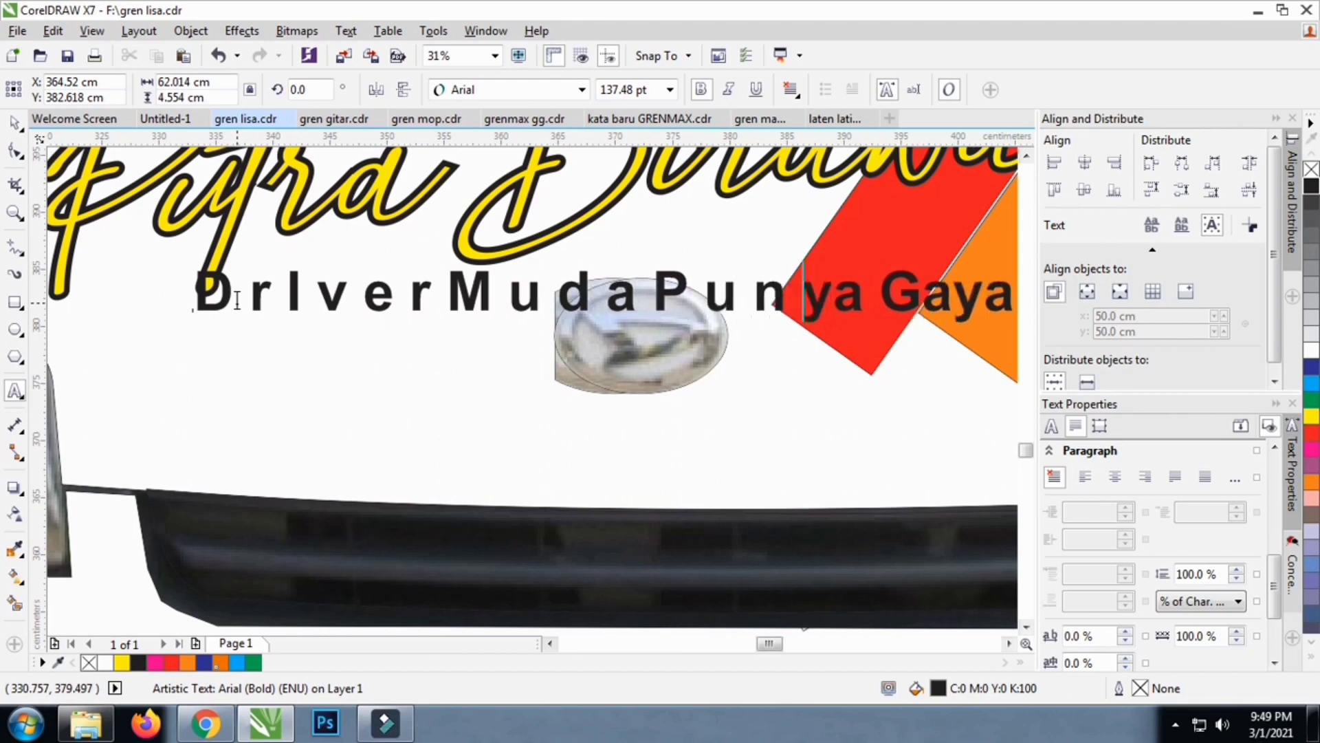
key(Right)
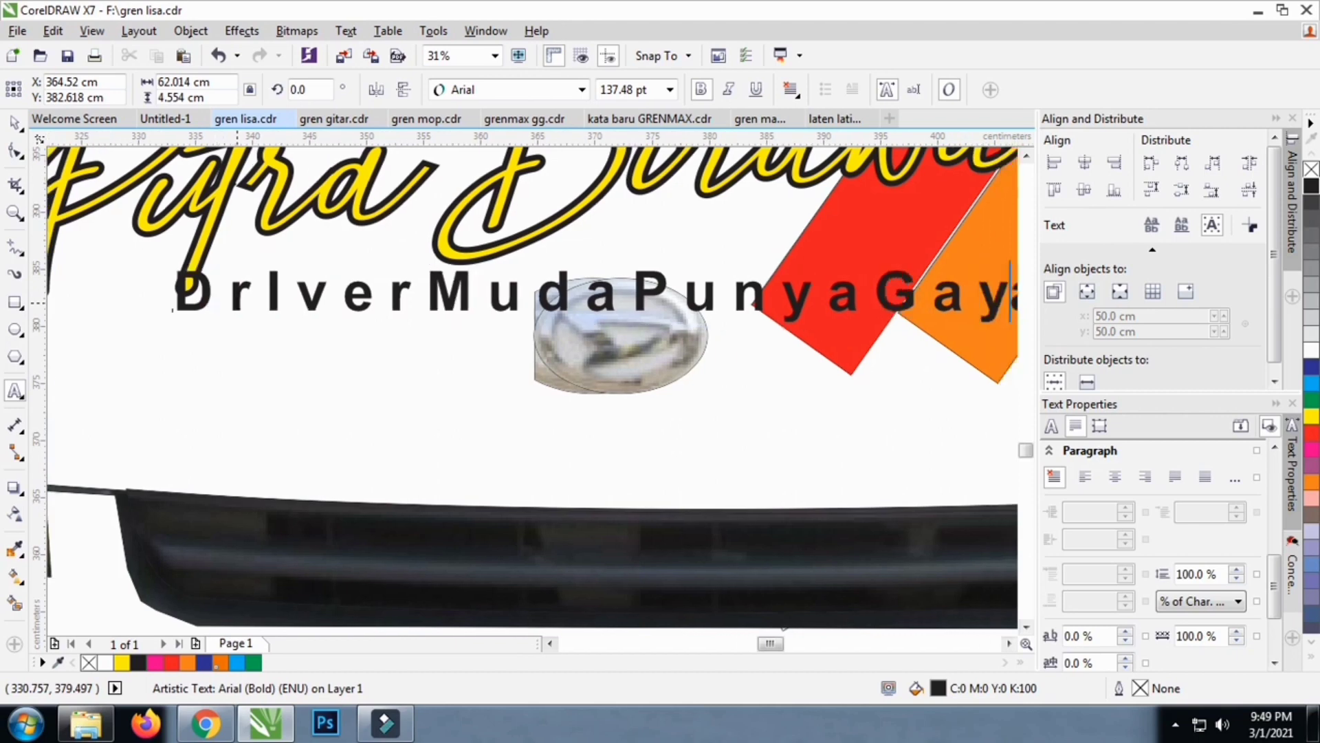
key(Right)
scroll(226, 286, down, 2)
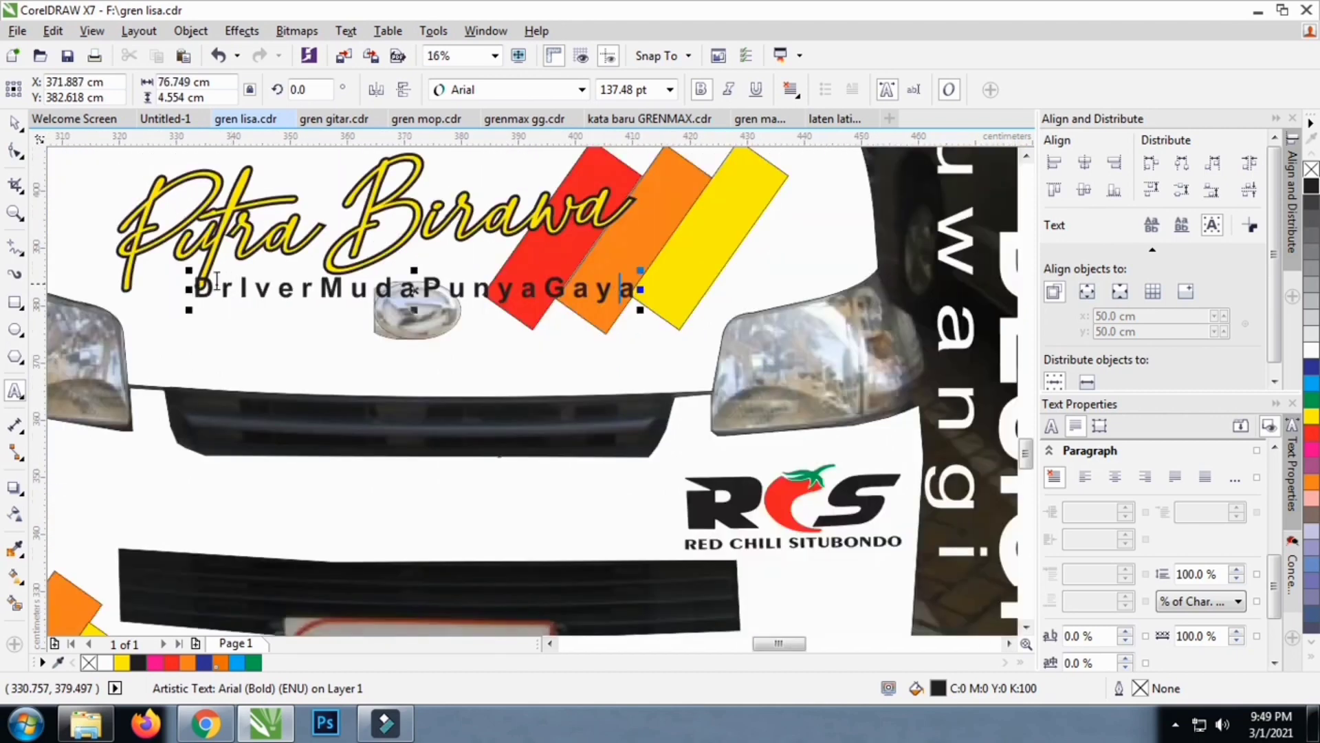
click(14, 118)
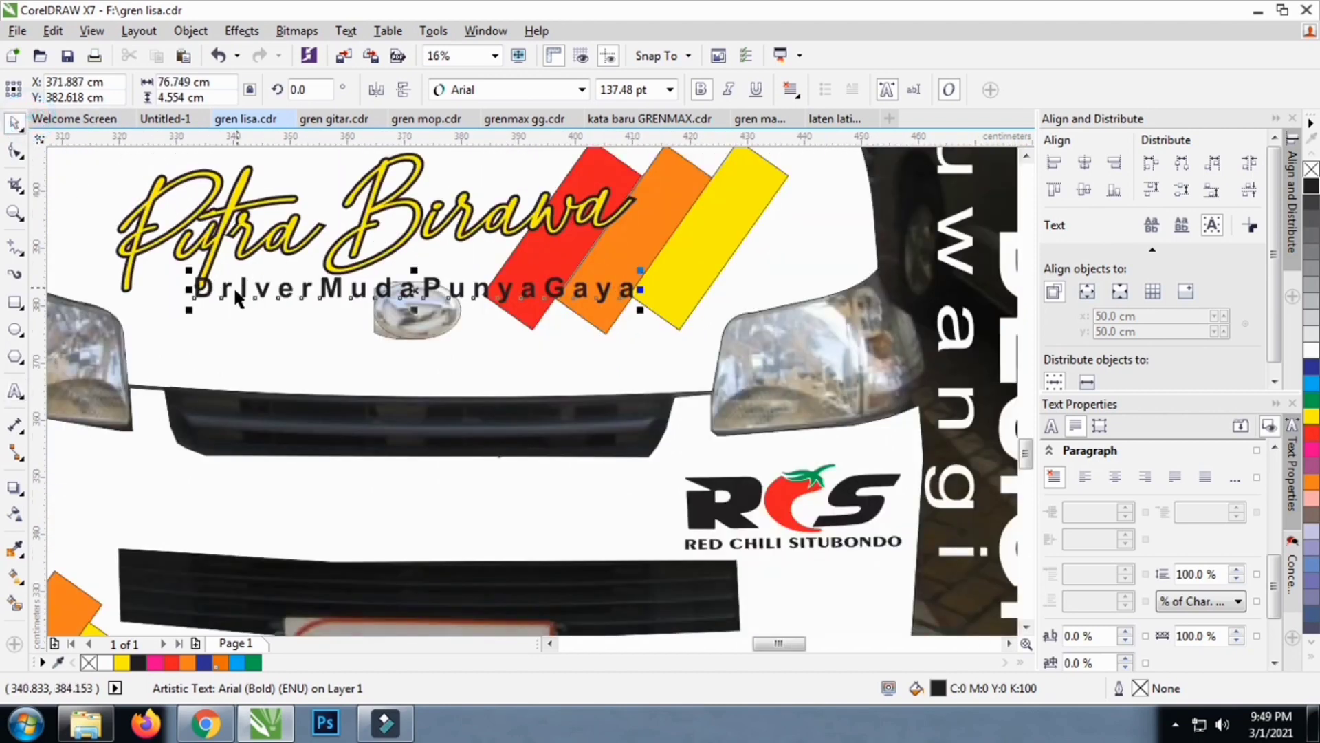
Replace the capital "I" in the spaced-out word "Driver" with a lowercase "i"
scroll(206, 299, up, 2)
click(17, 388)
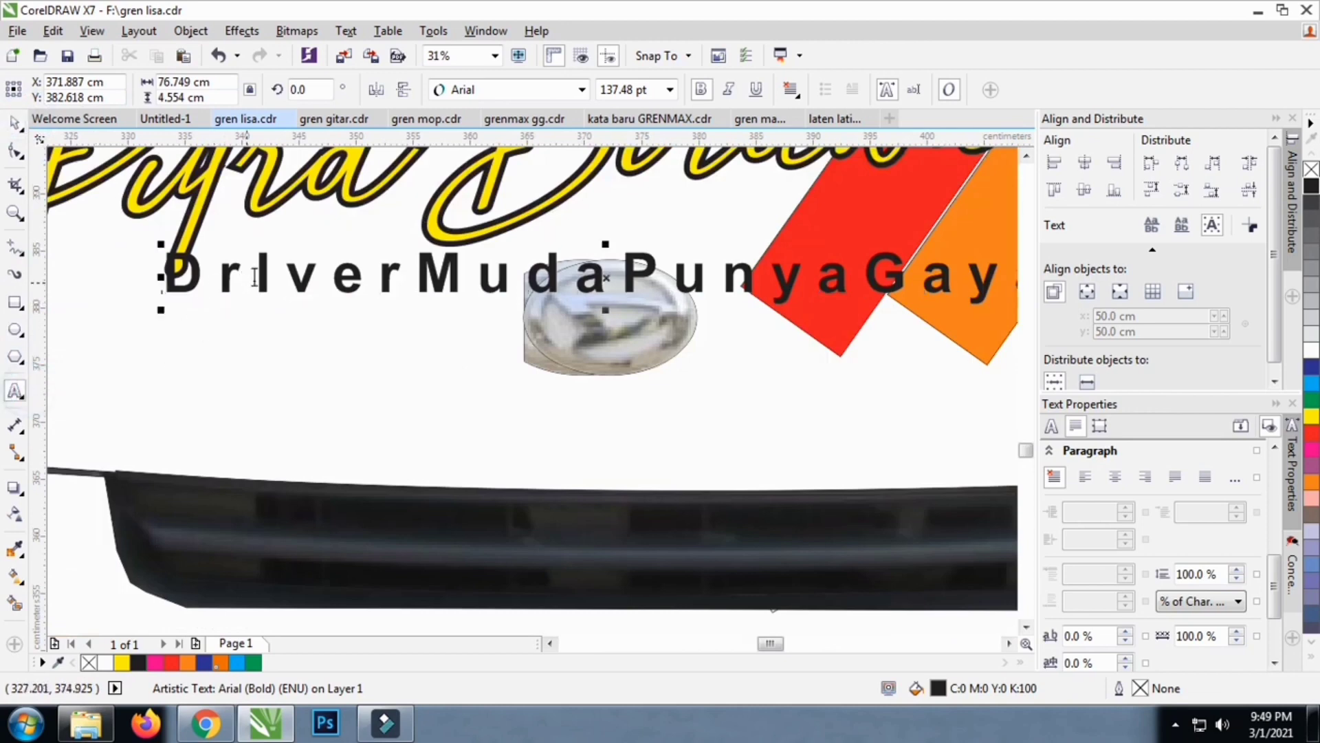
click(272, 272)
key(BackSpace)
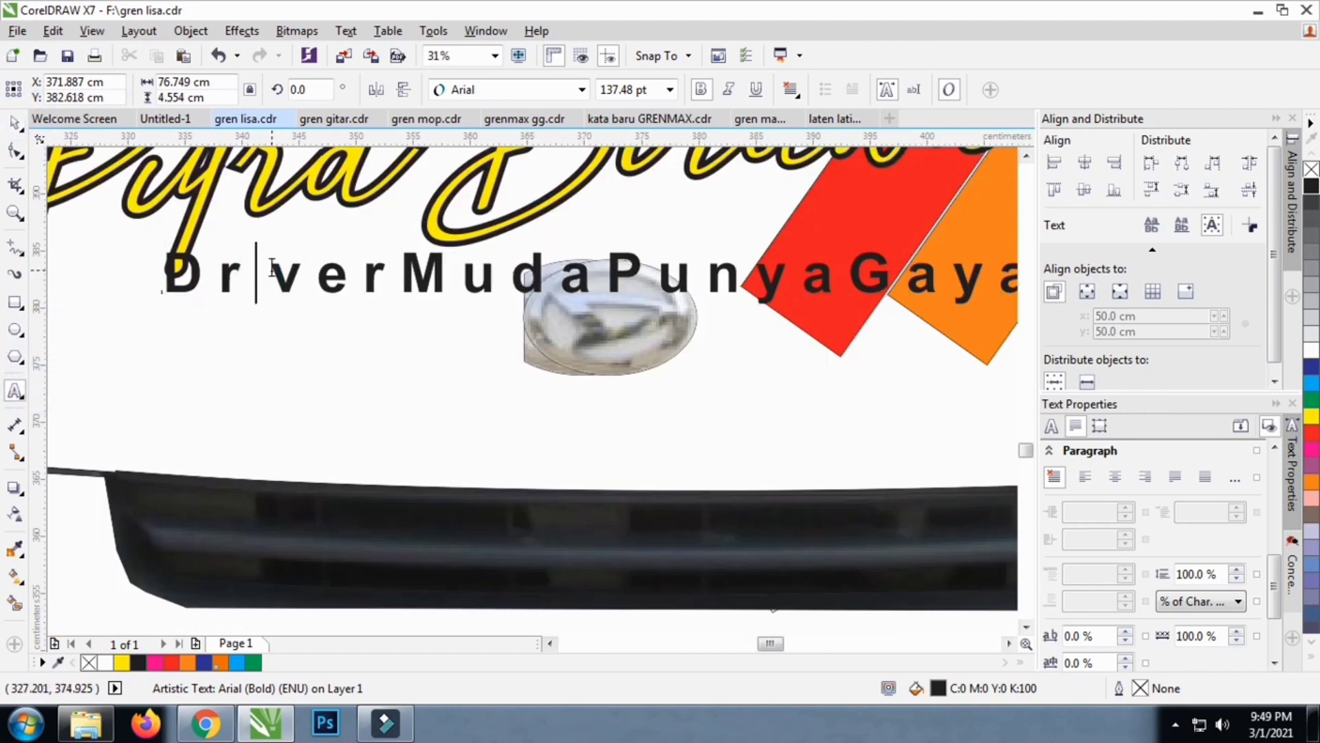
text(i)
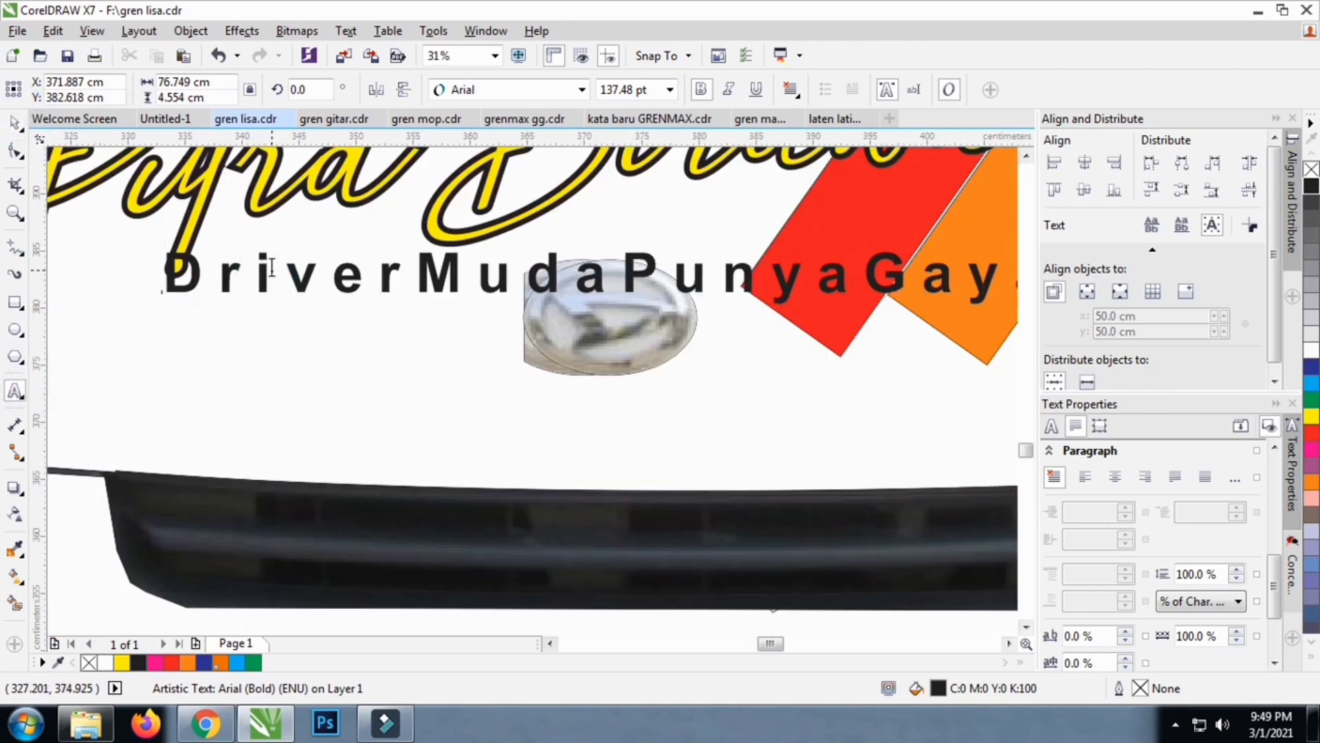
scroll(271, 272, down, 3)
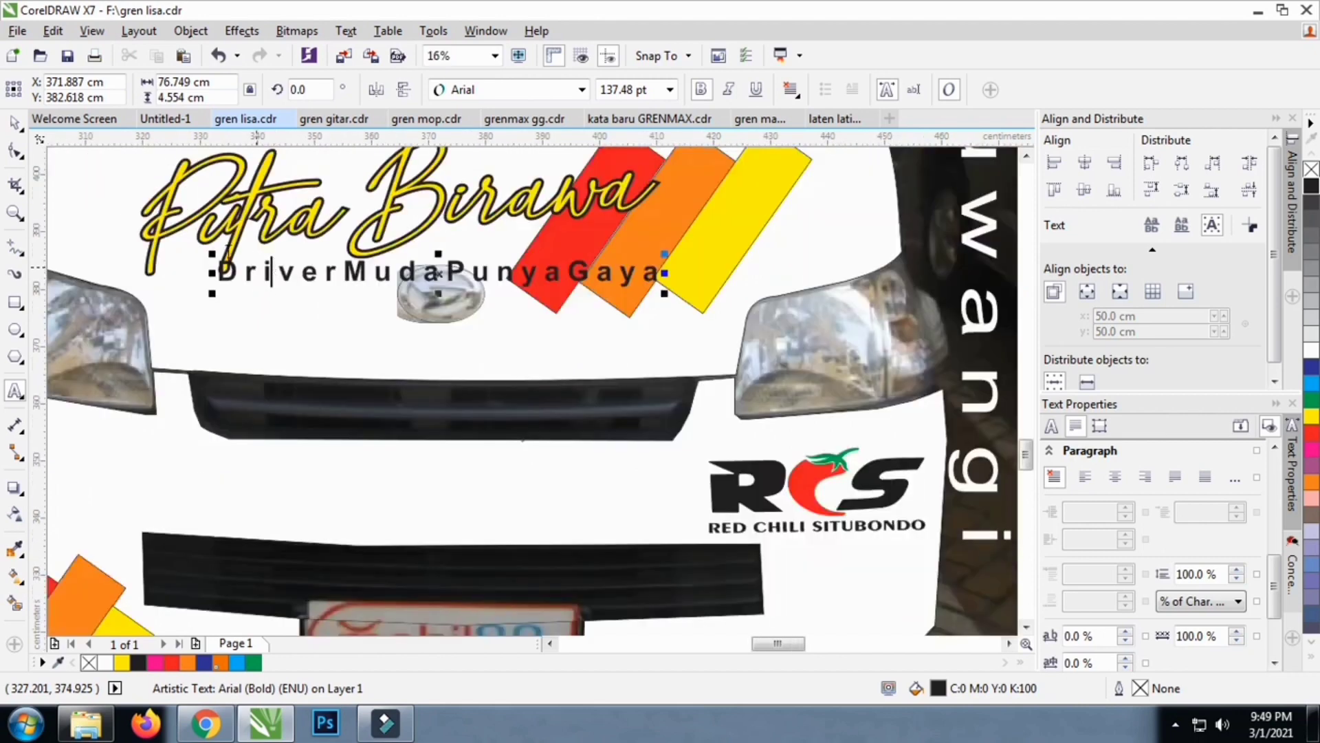
click(15, 125)
Rotate the spaced slogan about 4.55° to match "Putra Birawa" and move it up close beneath that lettering
click(570, 278)
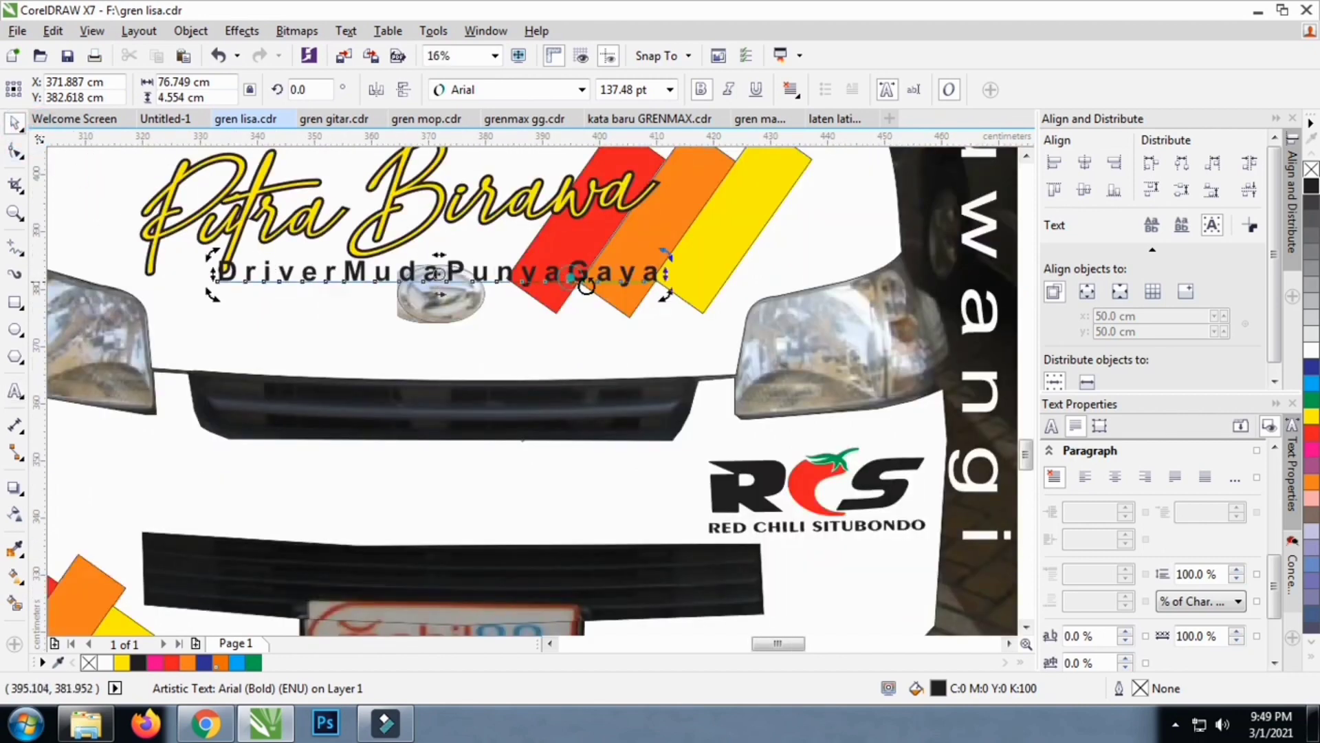
drag(662, 294, 679, 284)
click(604, 267)
scroll(534, 256, up, 3)
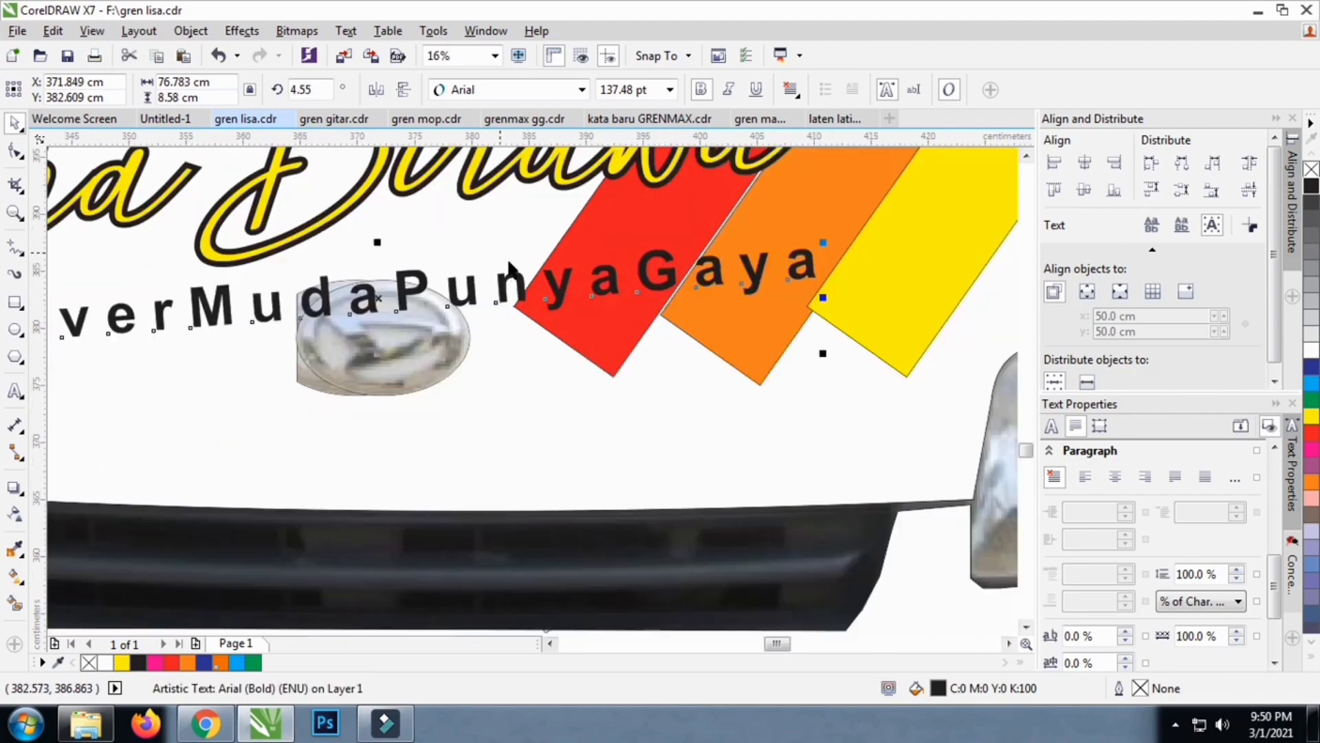
drag(529, 269, 522, 189)
Enlarge the tilted slogan to about 154 pt, extending it leftward to span the width of "Putra Birawa"
scroll(492, 254, down, 1)
scroll(497, 238, down, 2)
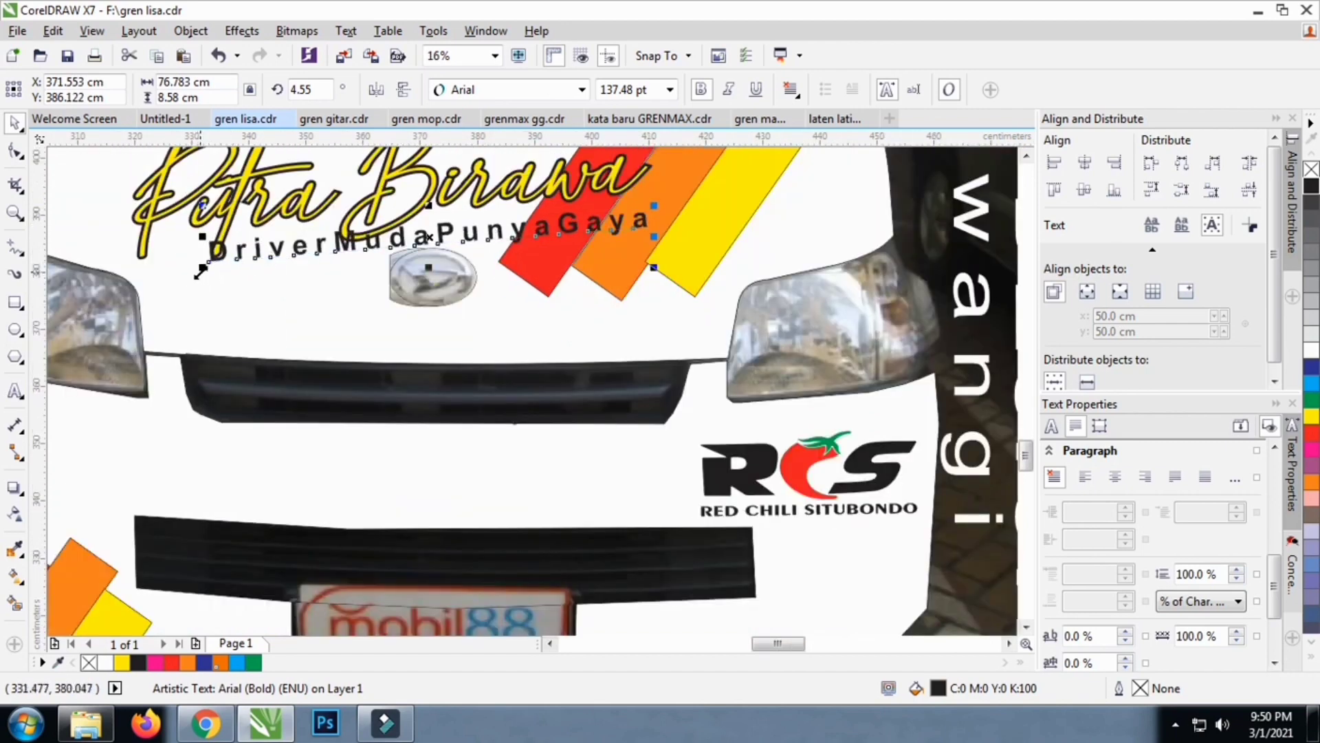
drag(200, 271, 145, 298)
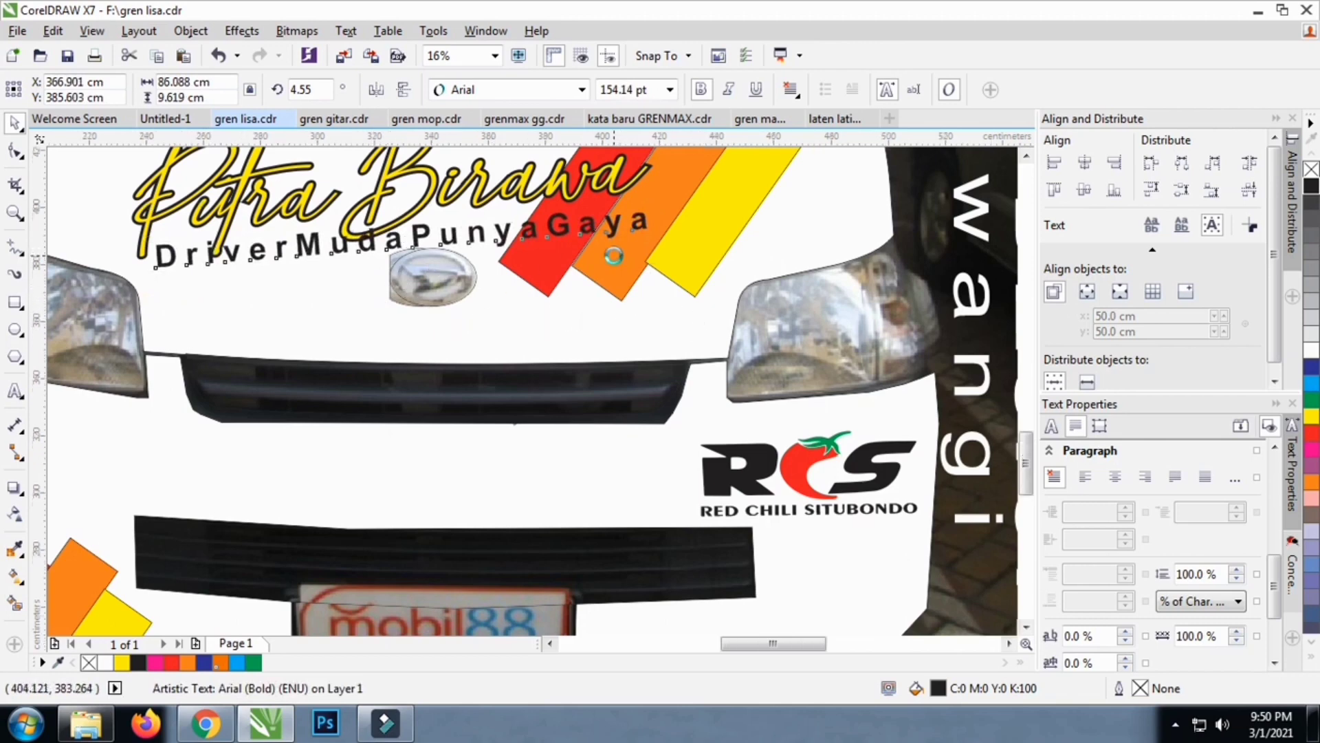
scroll(605, 227, down, 2)
scroll(619, 237, up, 2)
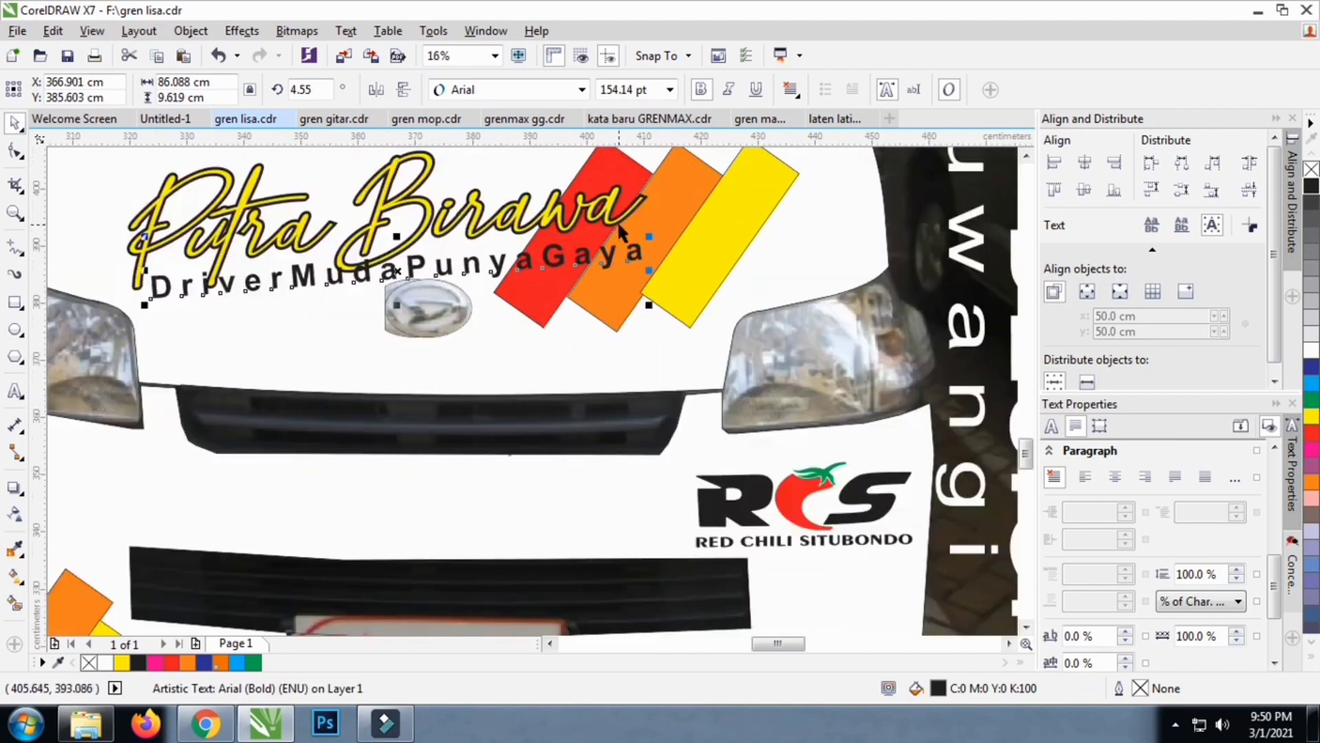
Stretch "Putra Birawa" to about 109.5 cm wide and widen the slogan beneath it to about 105.6 cm to match
click(622, 223)
drag(648, 220, 760, 215)
click(588, 264)
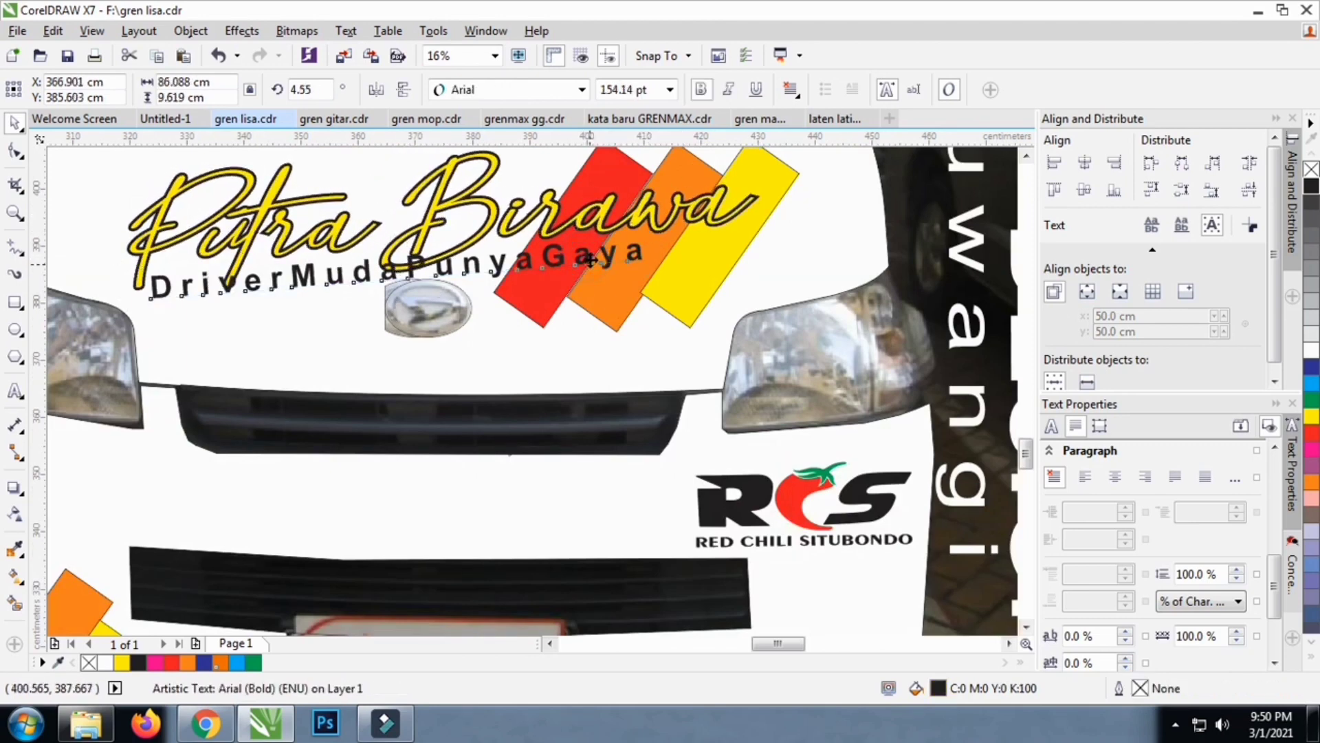
drag(588, 263, 764, 293)
scroll(501, 273, down, 1)
scroll(505, 229, up, 1)
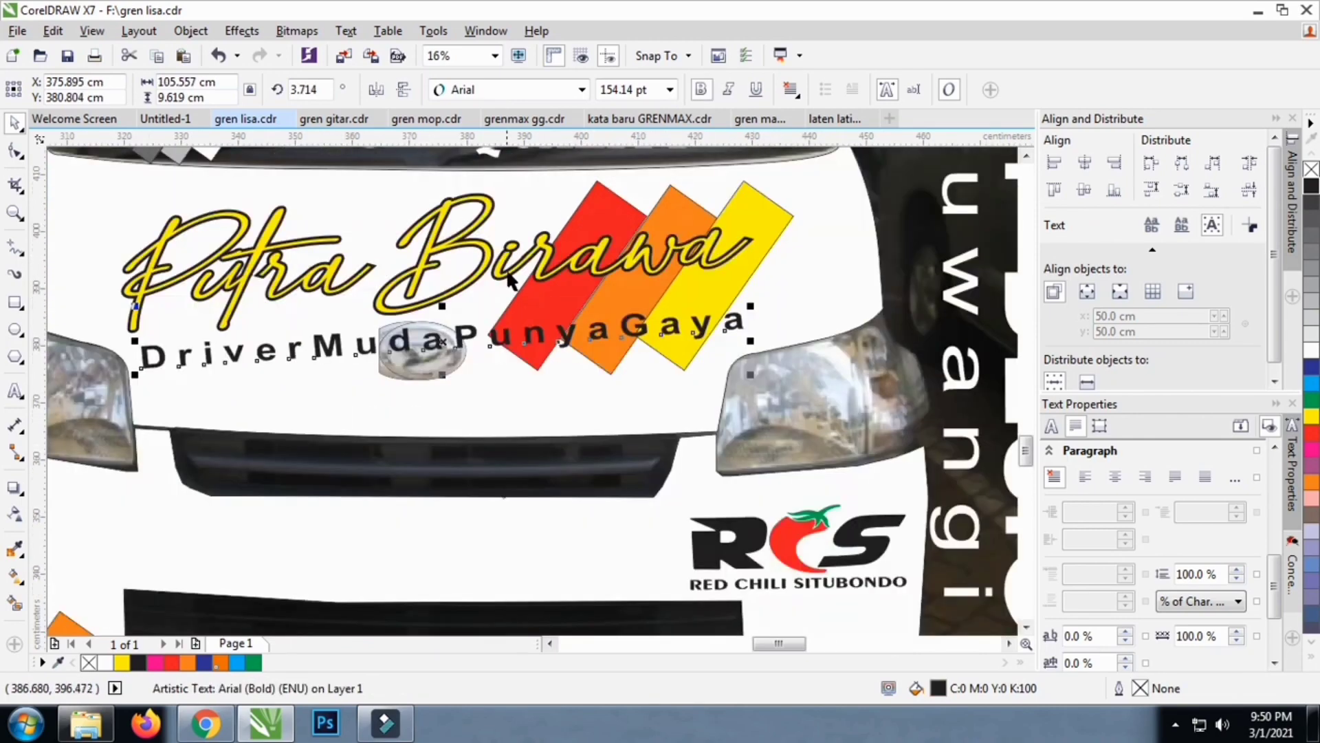
Set the black outline of the "Putra Birawa" lettering to 10.0 mm and deselect it
click(515, 247)
key(F12)
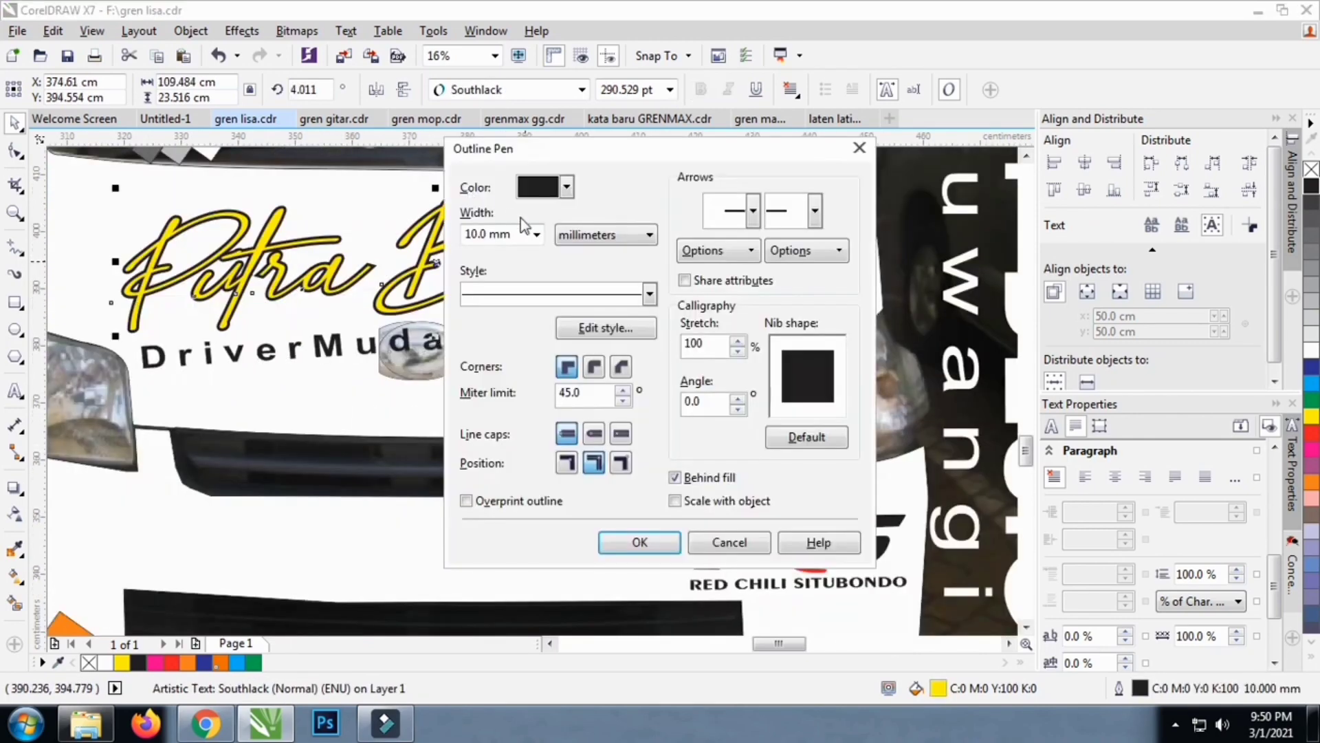
click(537, 235)
click(480, 457)
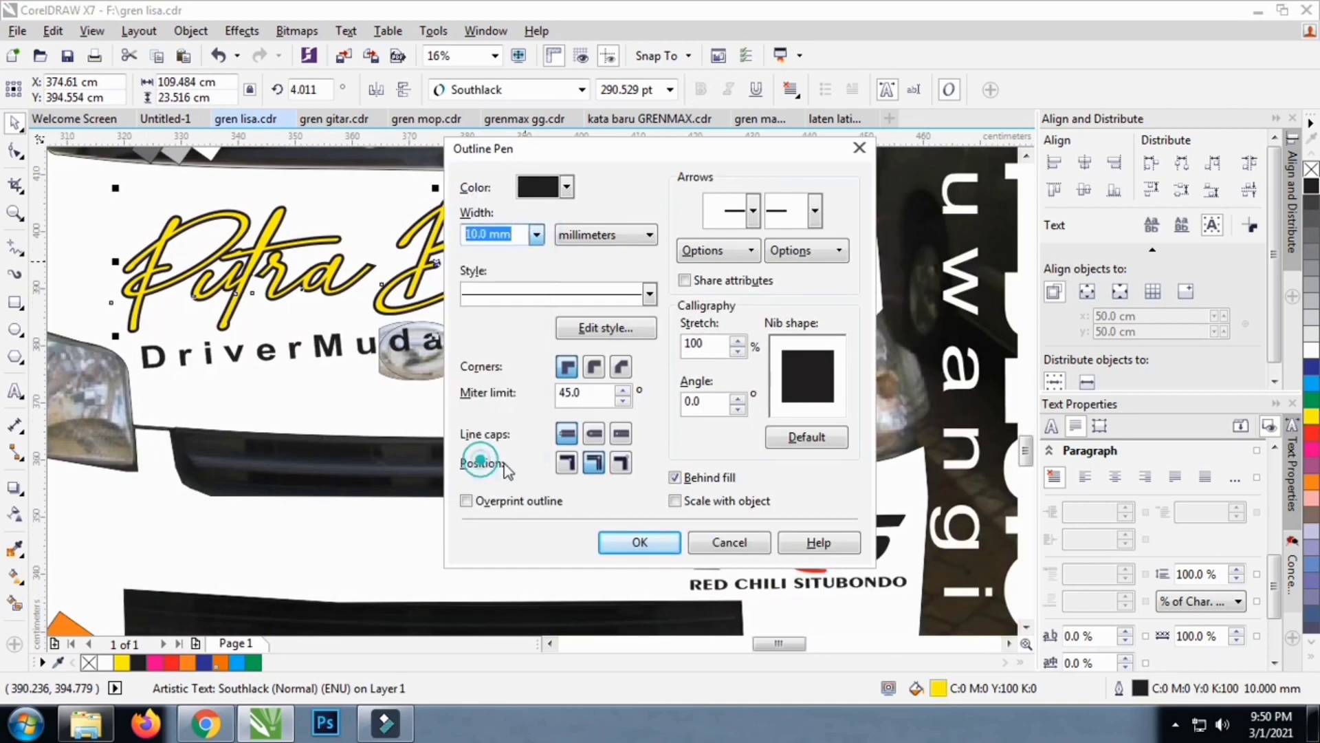
click(633, 541)
scroll(485, 270, down, 1)
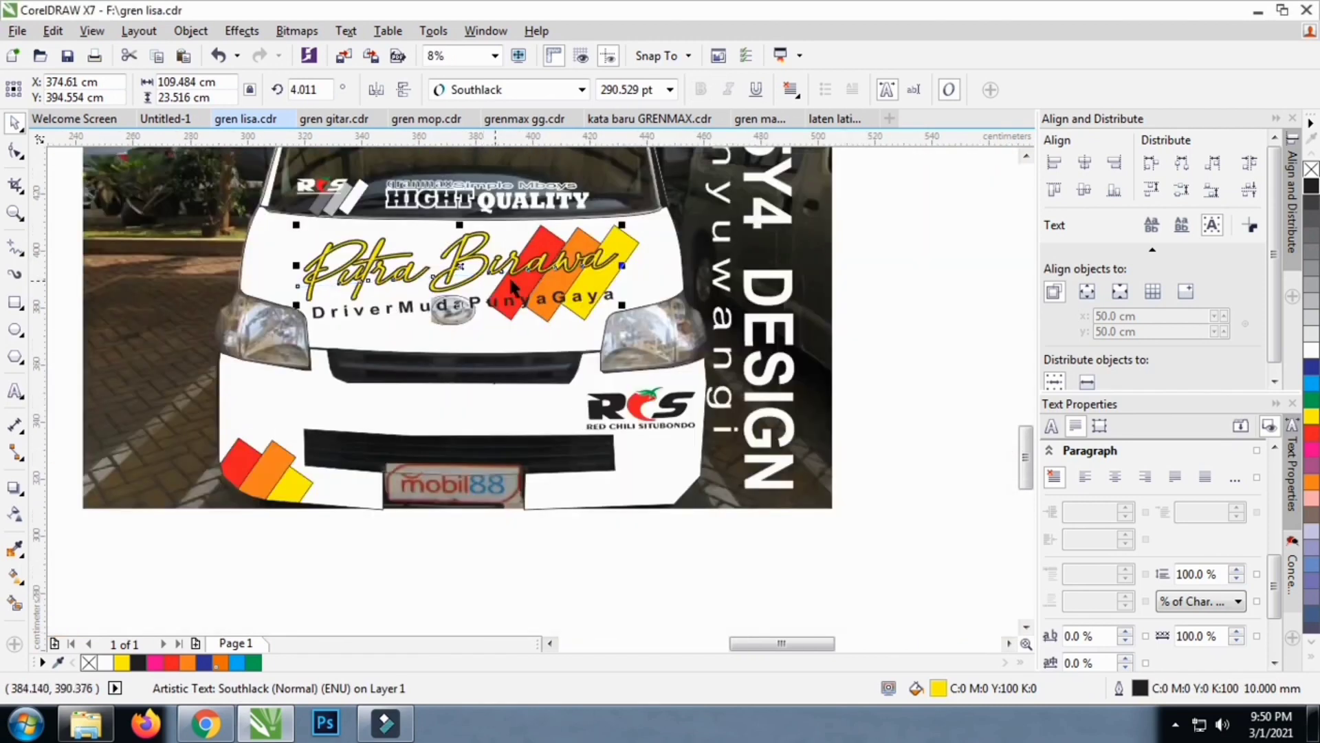
scroll(563, 240, down, 1)
scroll(536, 242, down, 1)
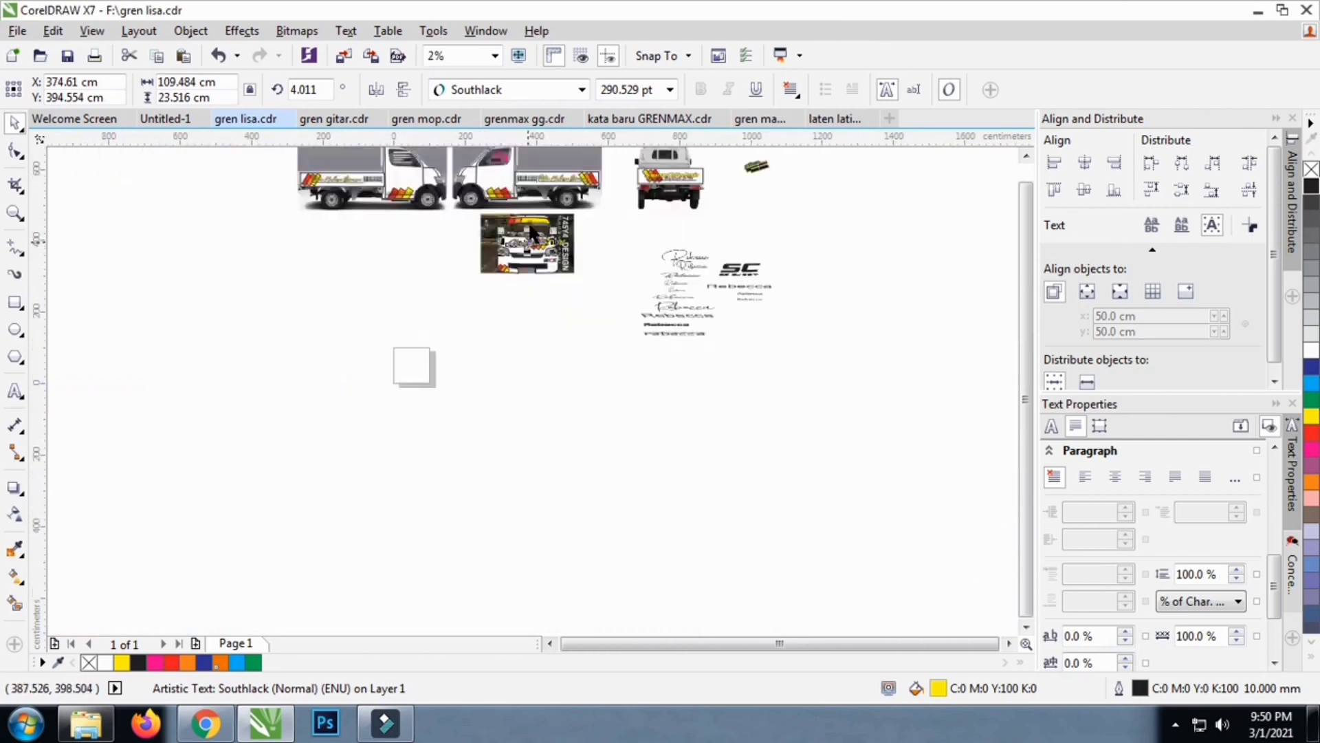
scroll(531, 250, up, 1)
scroll(535, 296, up, 1)
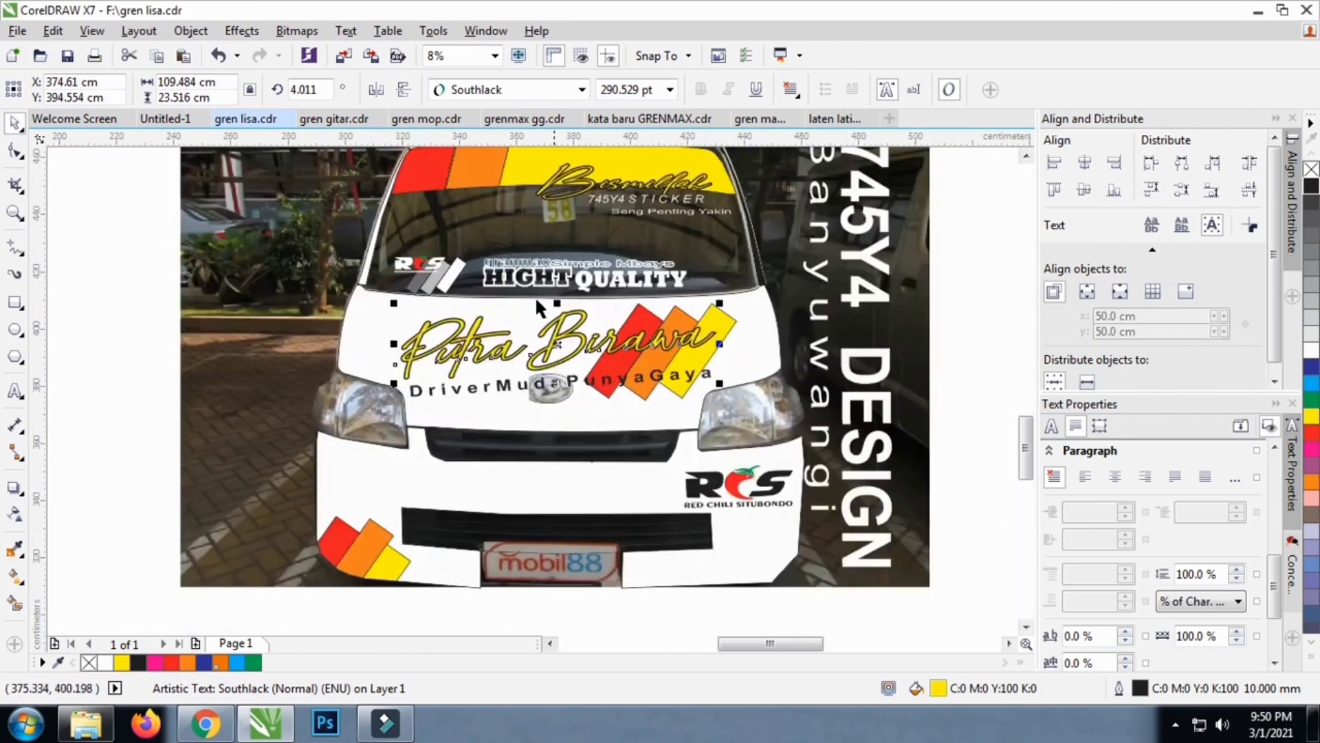
scroll(424, 276, down, 1)
click(762, 322)
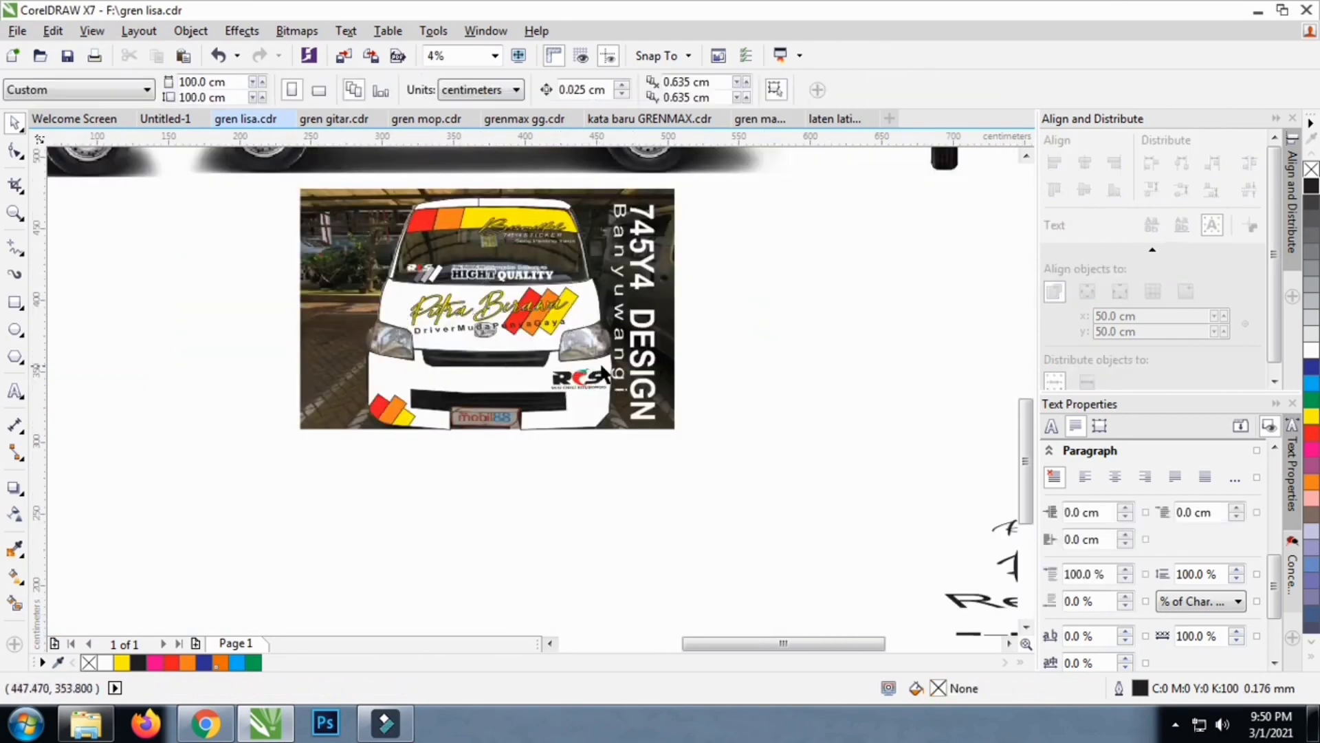
Copy the vertical "745Y4 DESIGN Banyuwangi" lettering from the van photo to the empty area beside it and fill the copy black
click(623, 370)
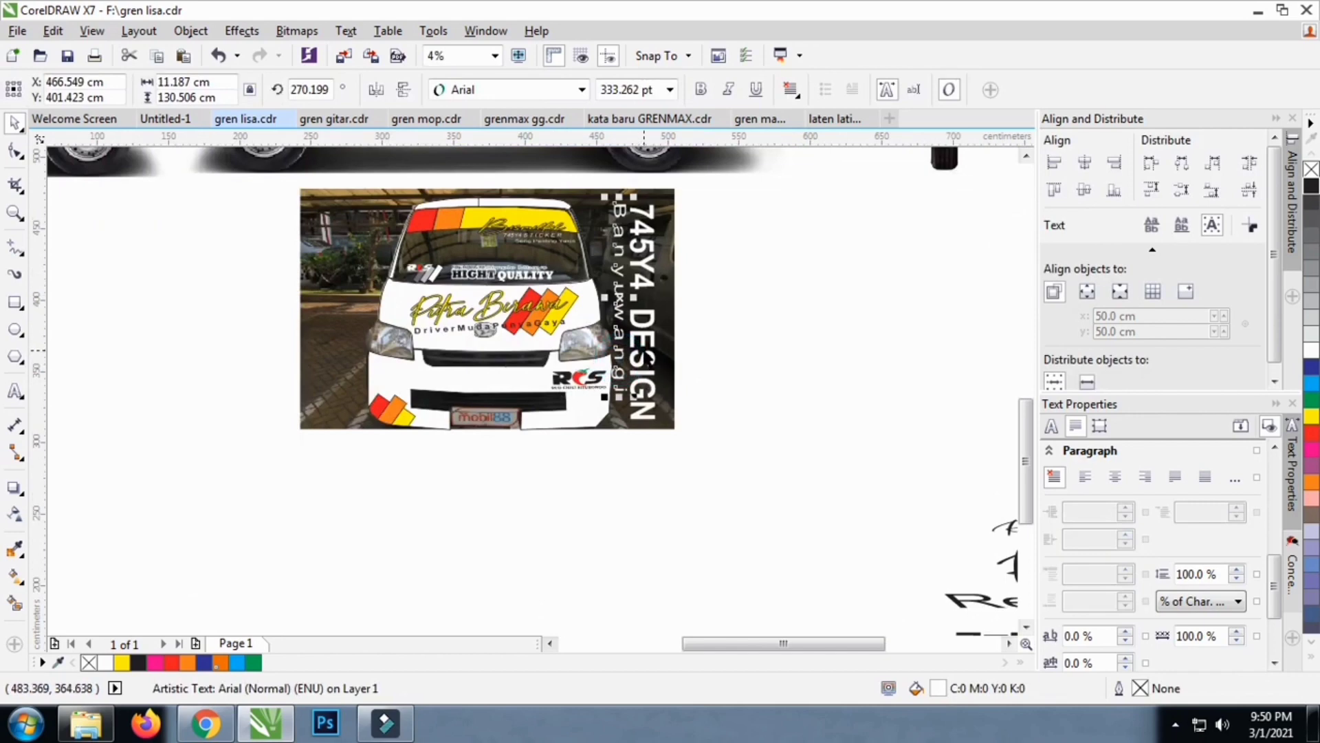
click(644, 350)
shift+click(641, 256)
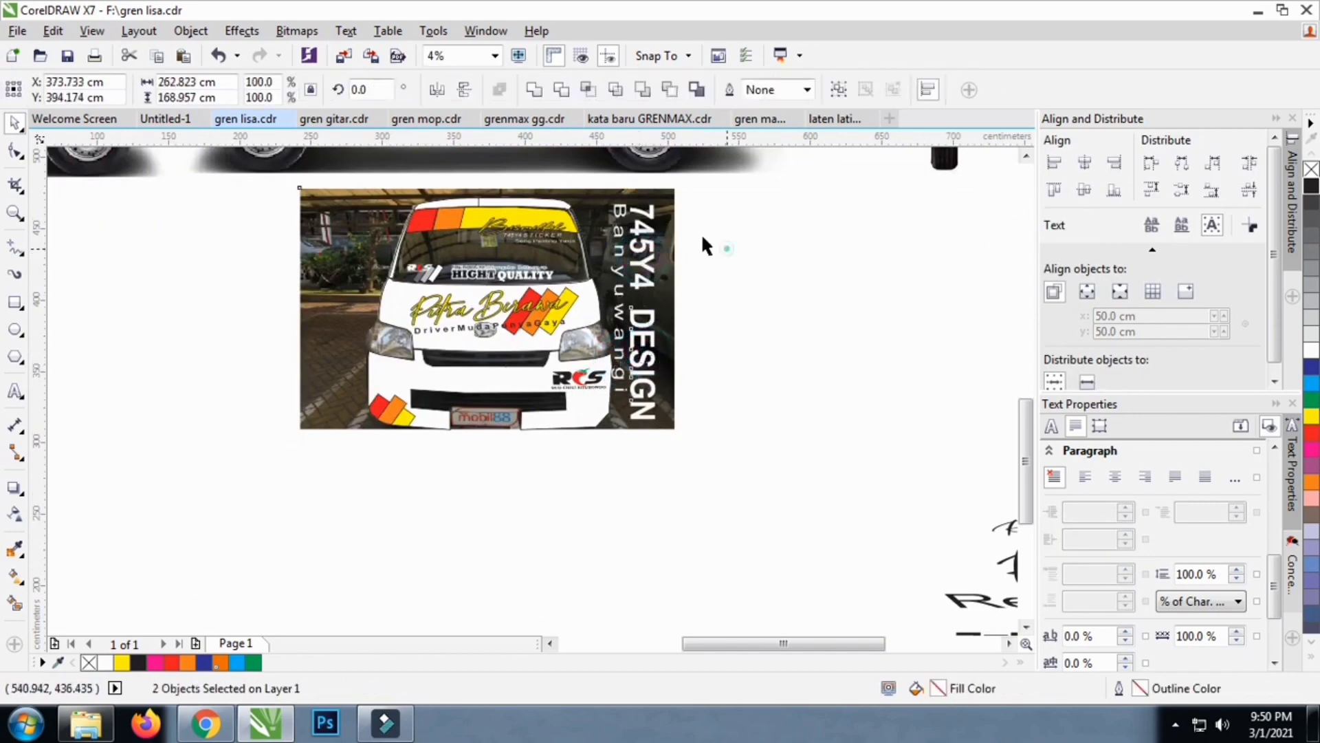
click(727, 248)
drag(708, 186, 597, 447)
drag(647, 368, 811, 378)
click(811, 419)
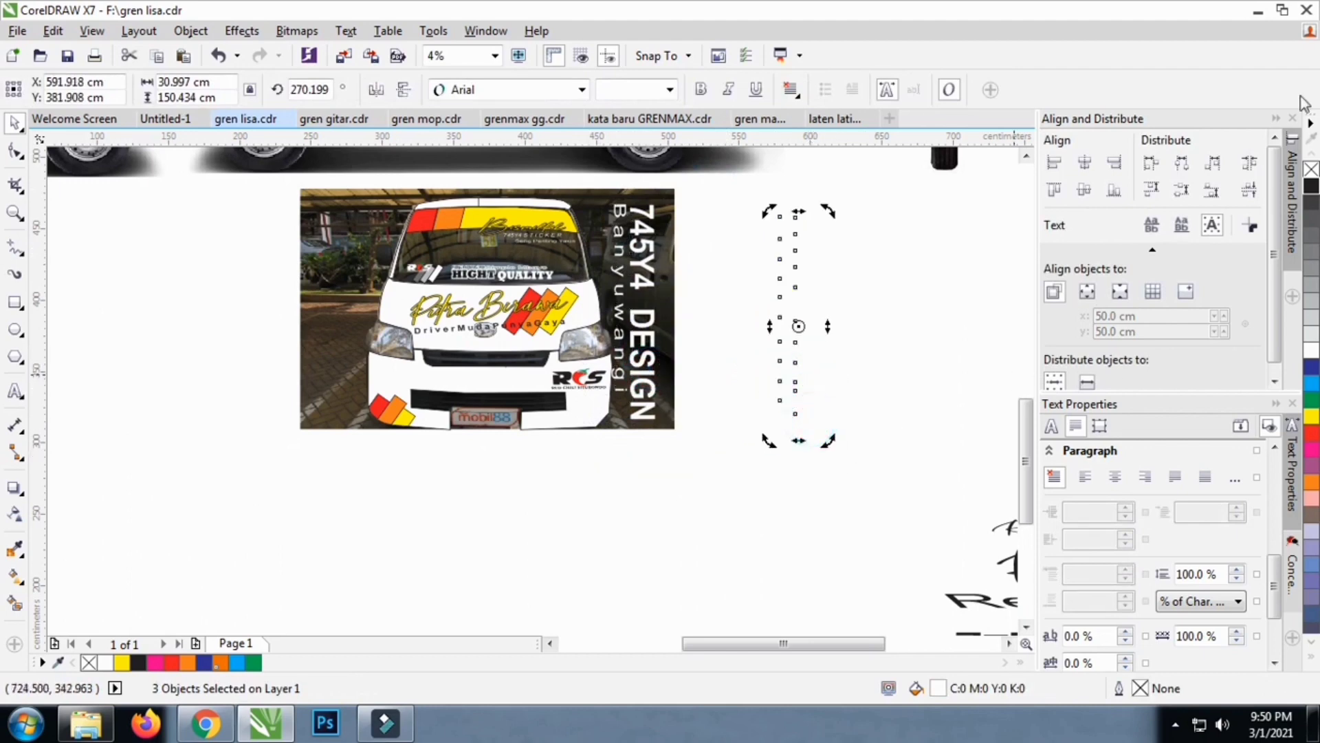
click(1312, 186)
click(787, 357)
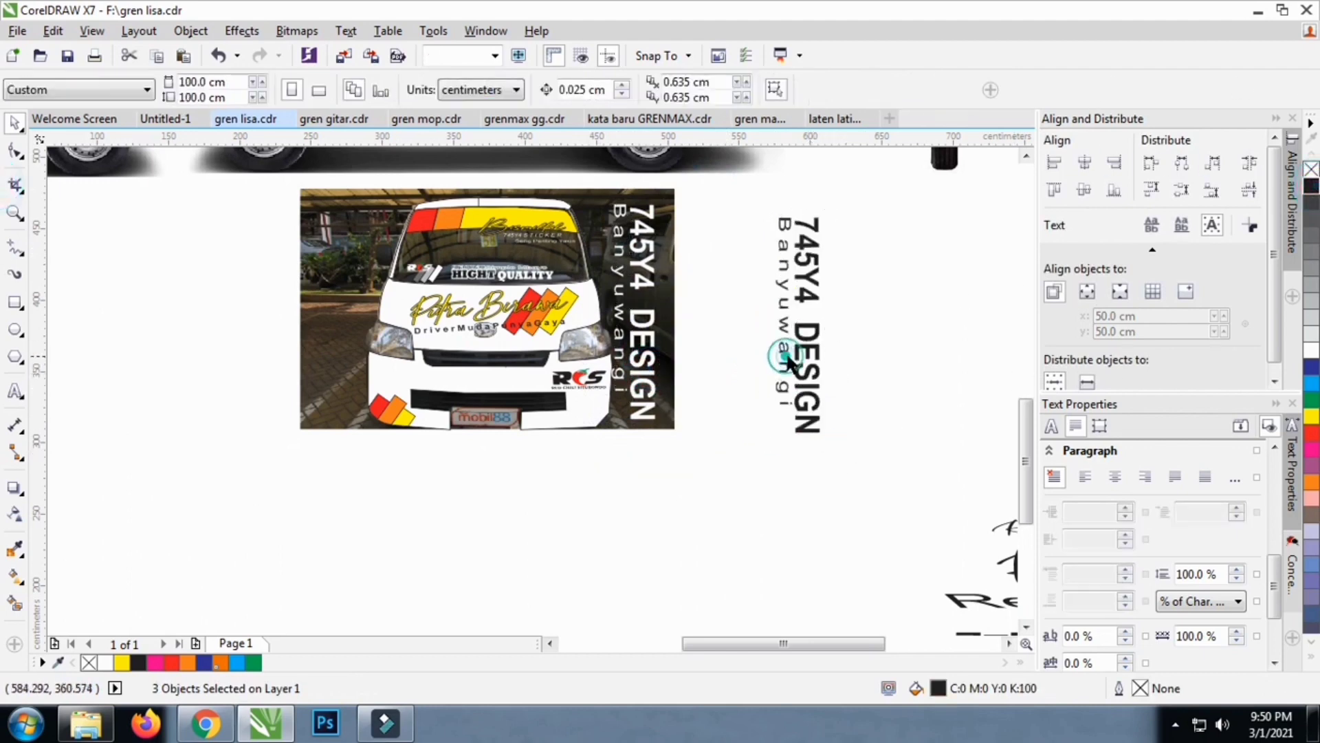
Rotate the black "745Y4 DESIGN Banyuwangi" copy to a nearly horizontal angle of about 357.54°
click(845, 169)
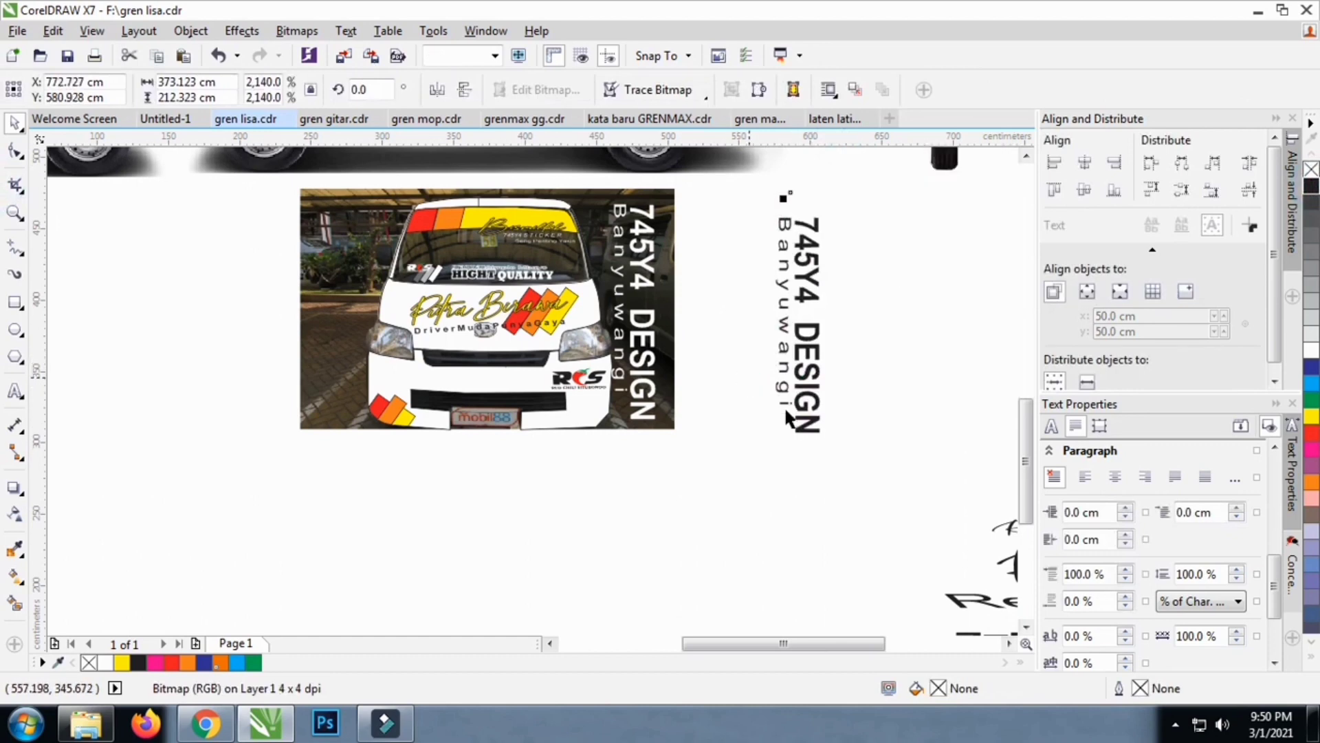
drag(750, 480, 868, 218)
click(822, 348)
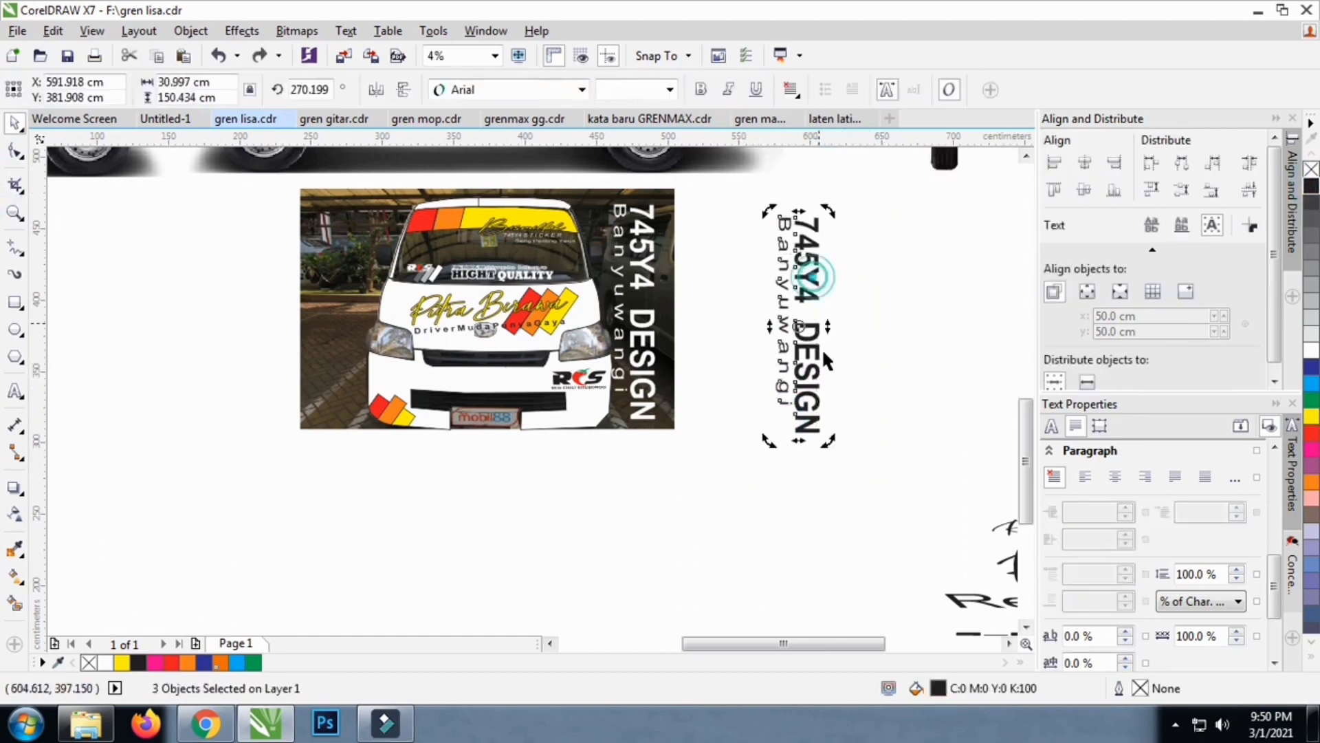
drag(828, 442, 922, 298)
click(868, 328)
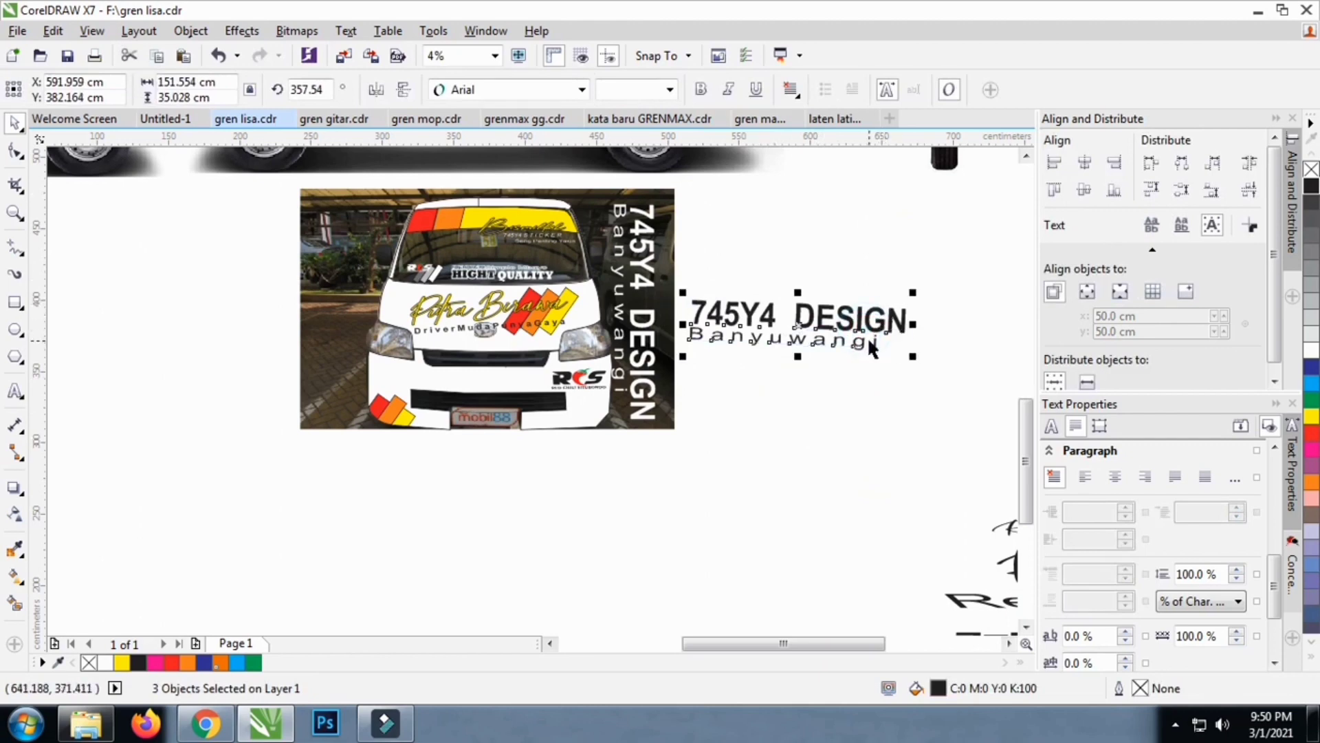
Try the black "745Y4 DESIGN Banyuwangi" lettering between the van's grille and lower bumper opening, shrunk to about 53.5 by 12.4 cm
drag(868, 337, 551, 360)
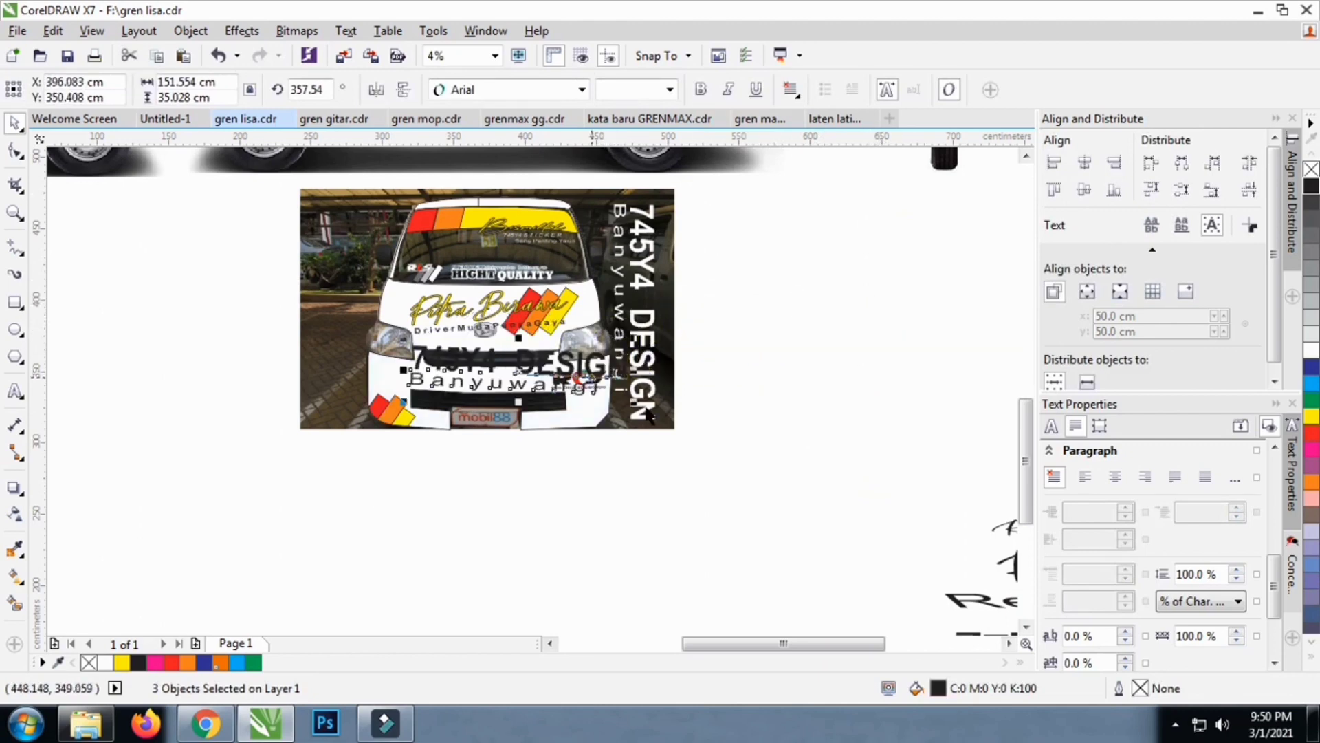
scroll(519, 403, up, 2)
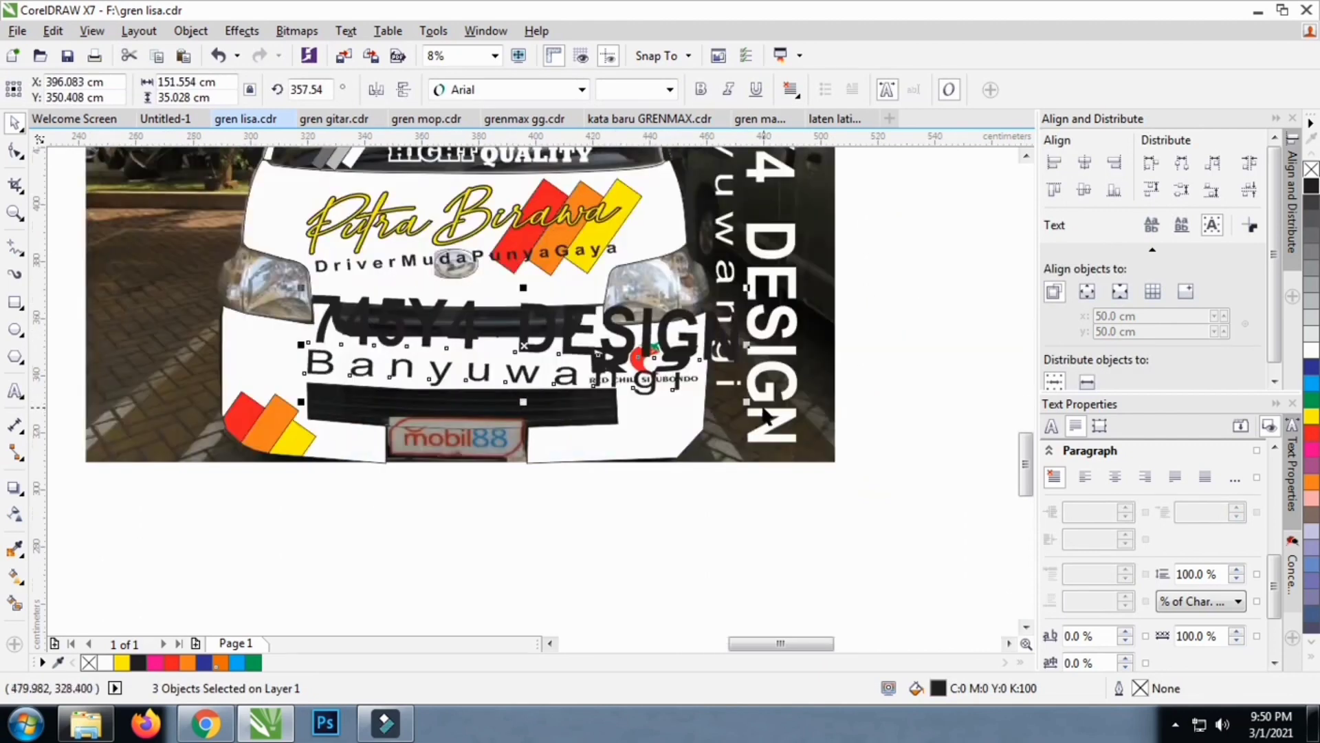
drag(746, 405, 447, 355)
scroll(509, 402, up, 2)
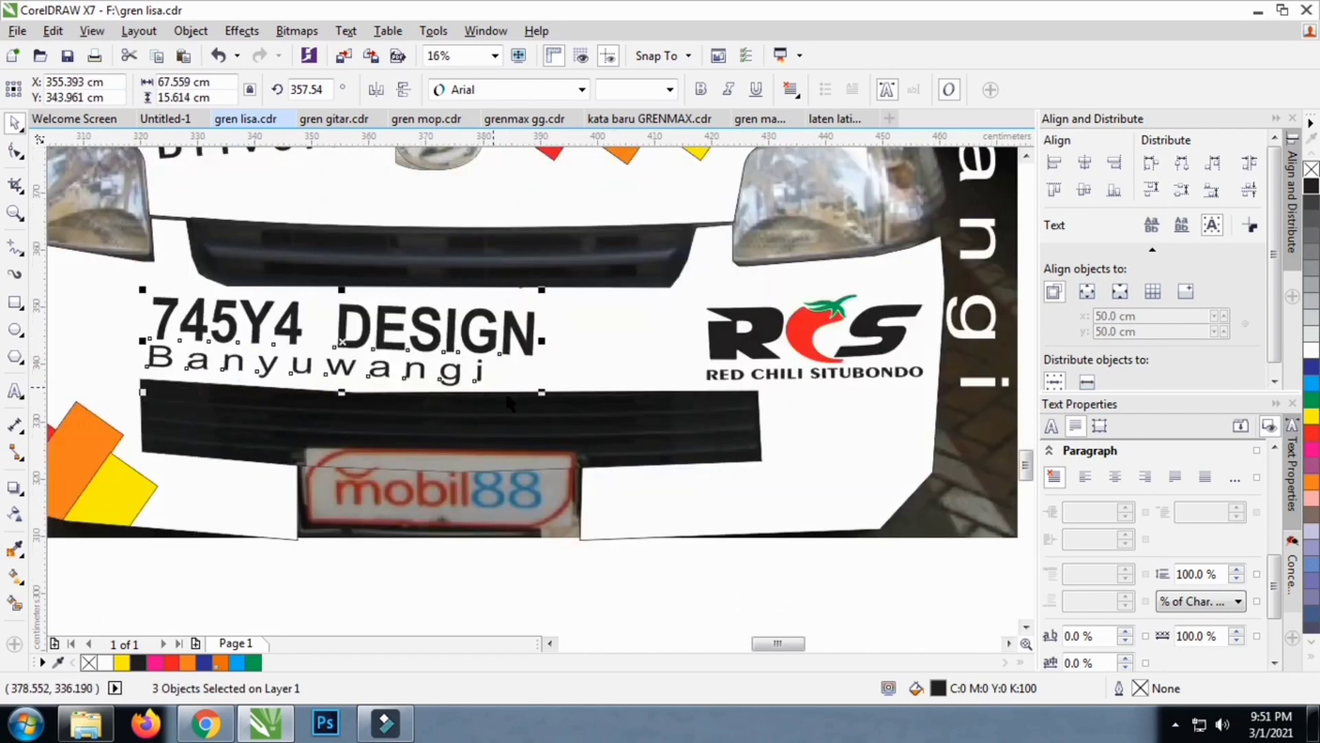
drag(538, 391, 462, 374)
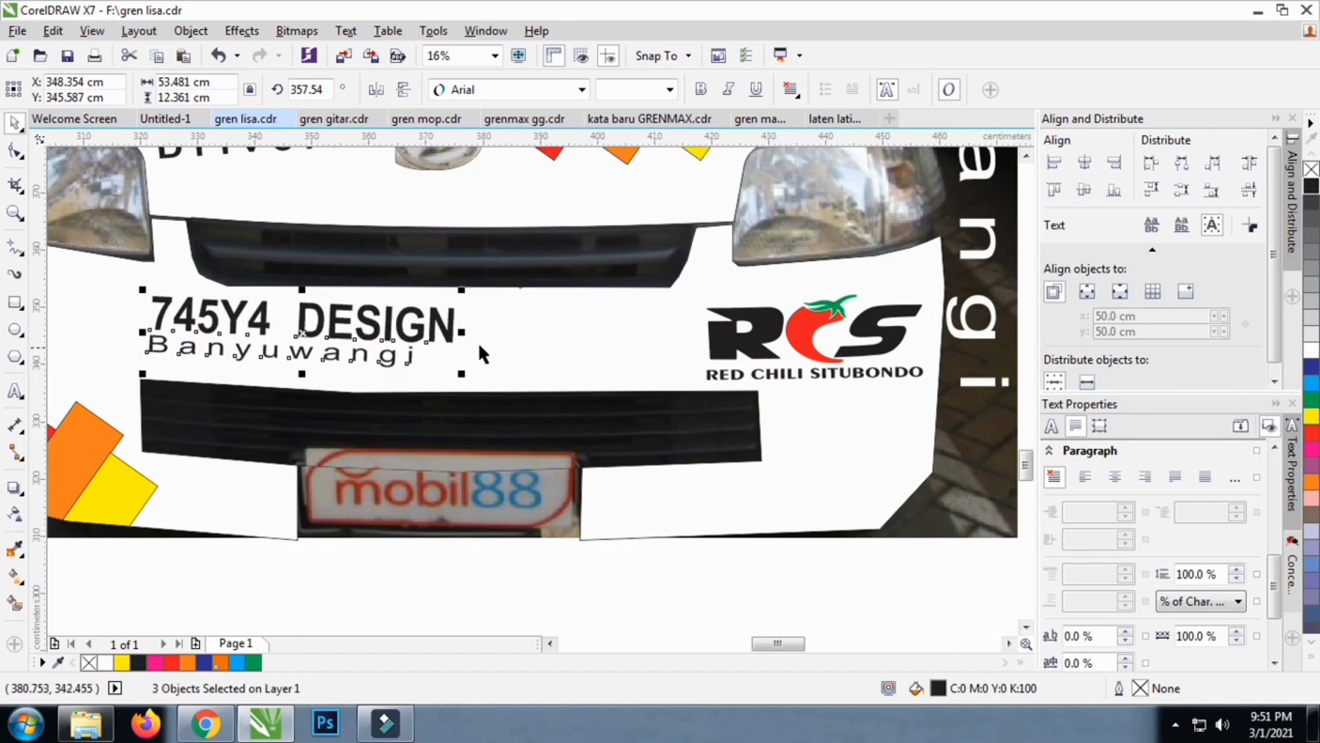
click(459, 340)
Remove the black "745Y4 DESIGN Banyuwangi" copy from the van's bumper
scroll(468, 364, up, 2)
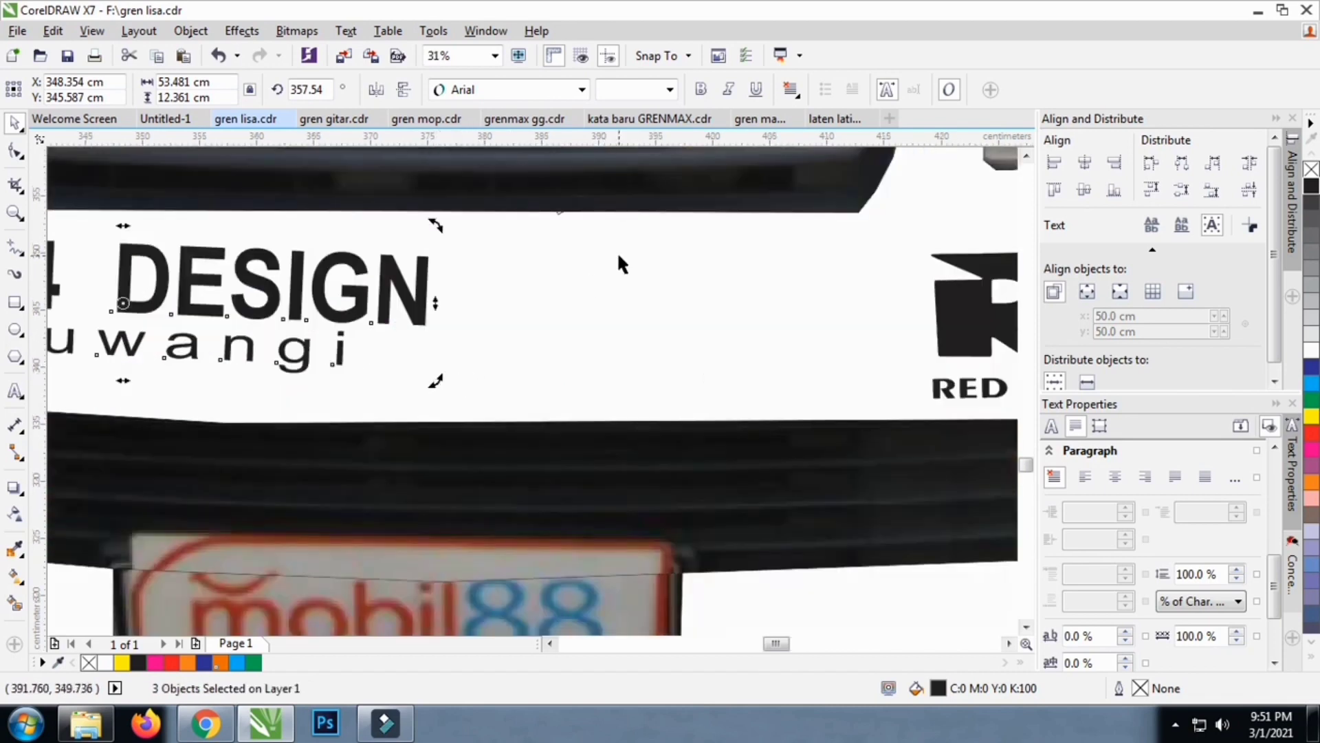
scroll(621, 261, down, 4)
key(Escape)
scroll(480, 273, down, 2)
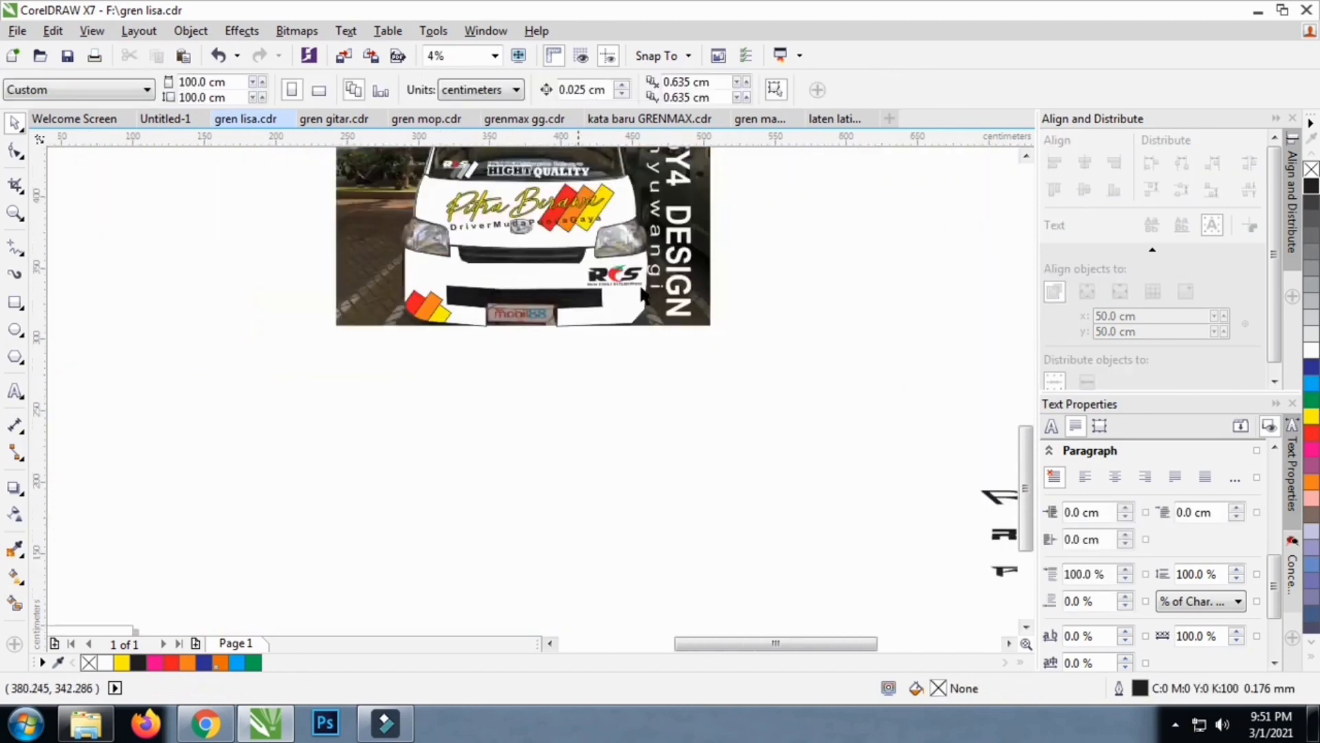
Copy the "745Y4 STICKER" barcode from the side of the truck onto the front of the van photo
scroll(560, 303, down, 2)
scroll(539, 307, down, 2)
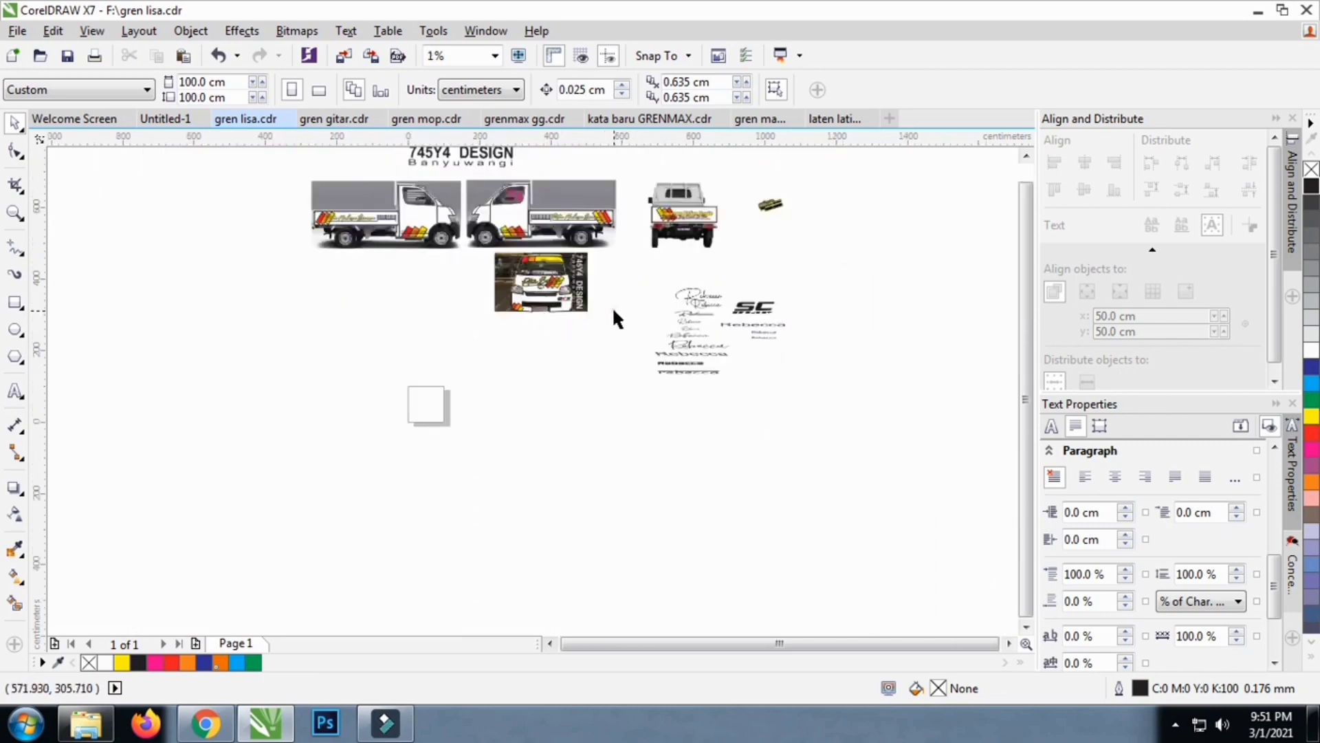
scroll(546, 229, up, 4)
click(528, 220)
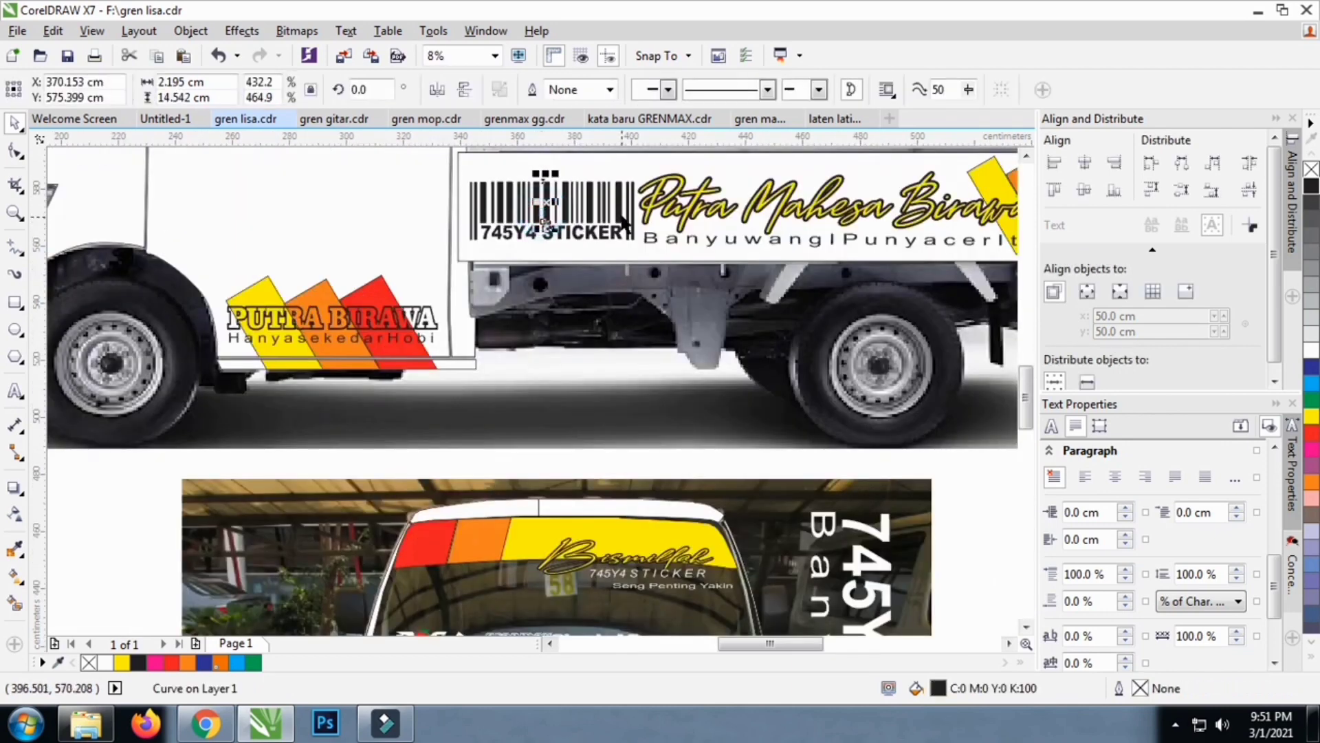
scroll(529, 219, down, 3)
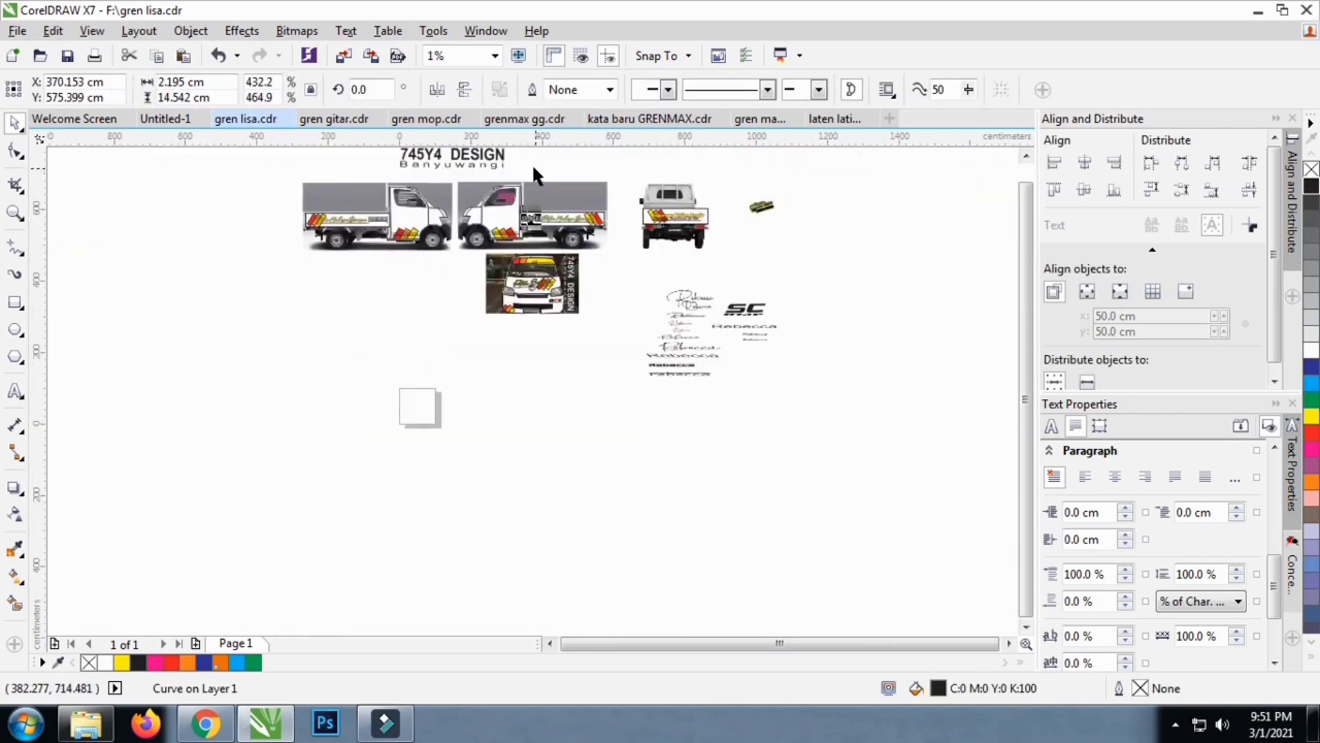
click(526, 164)
drag(519, 161, 524, 269)
scroll(537, 341, up, 2)
scroll(526, 349, down, 2)
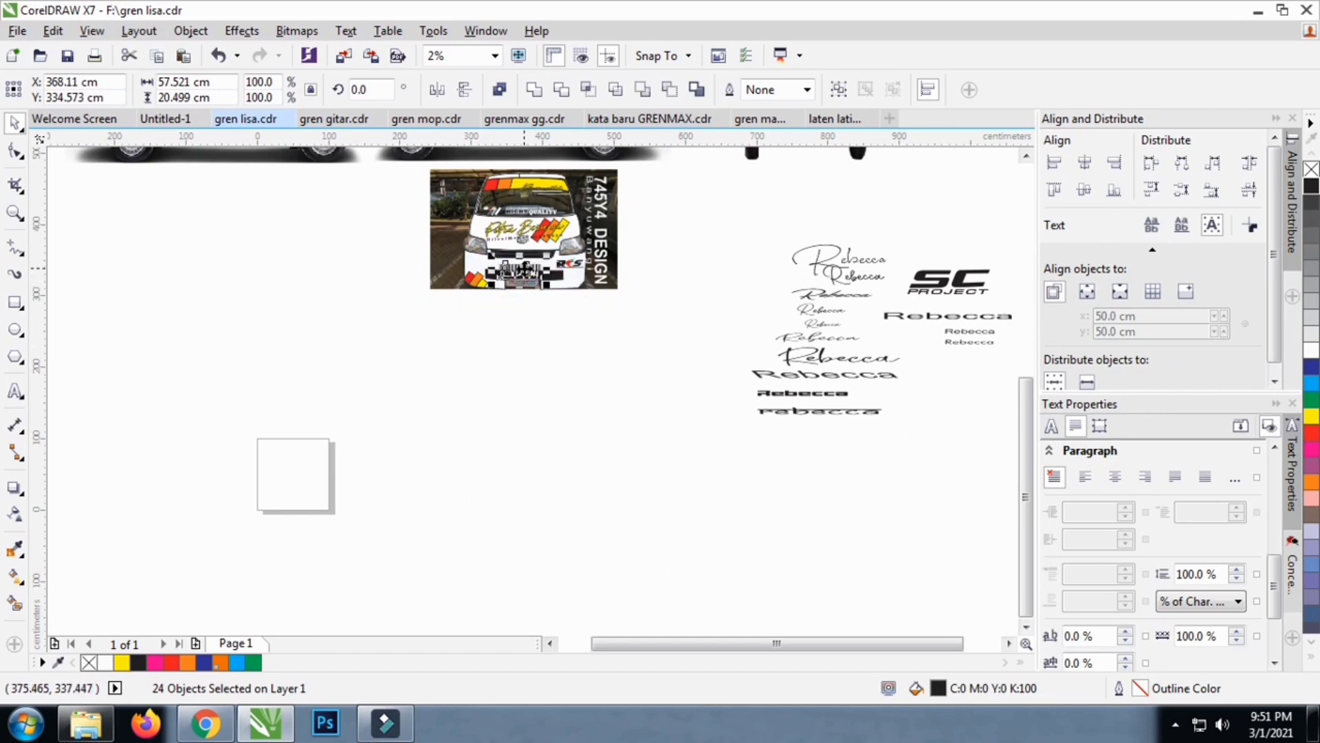
Shrink the barcode to about 39.2 by 14 cm and place it between the grille and the lower bumper opening
scroll(524, 269, up, 4)
drag(535, 324, 559, 236)
scroll(510, 256, up, 4)
scroll(447, 283, down, 2)
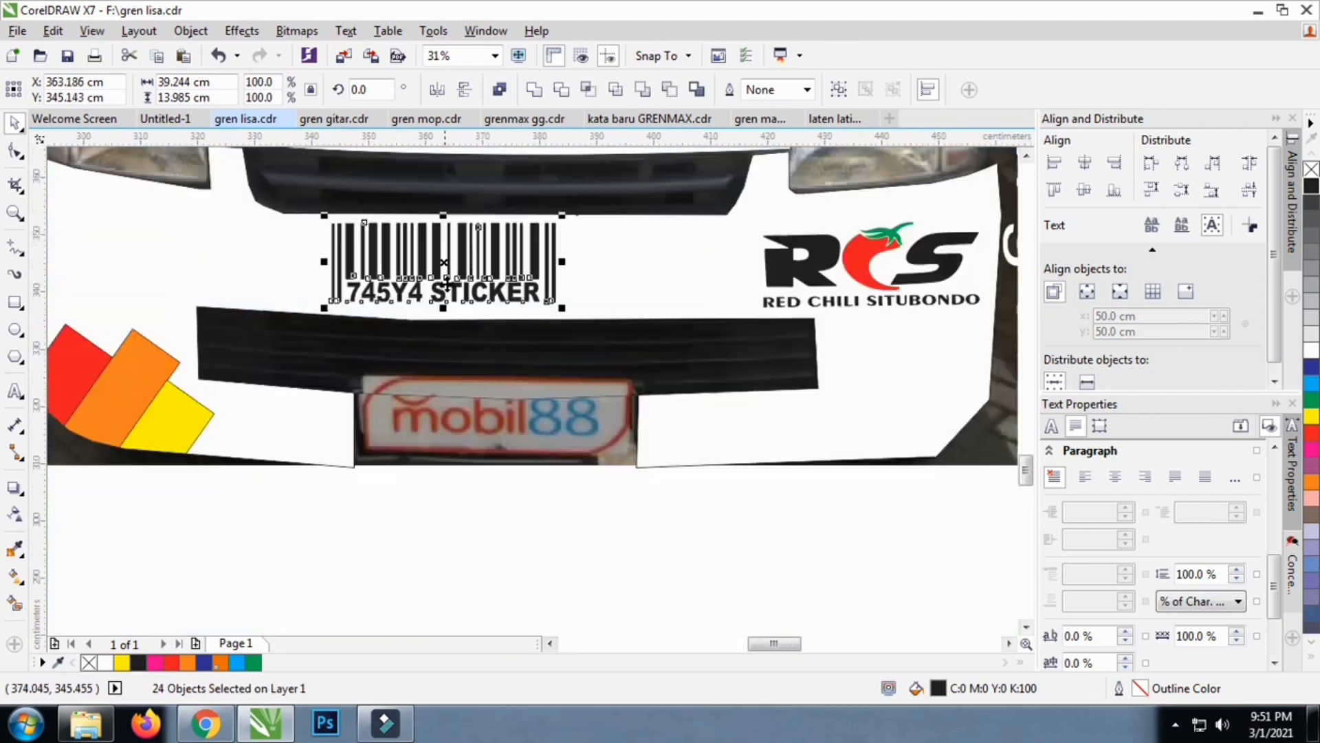
Widen the barcode to about 60.5 cm and shift it slightly down toward the middle of the white bumper area
scroll(485, 227, up, 2)
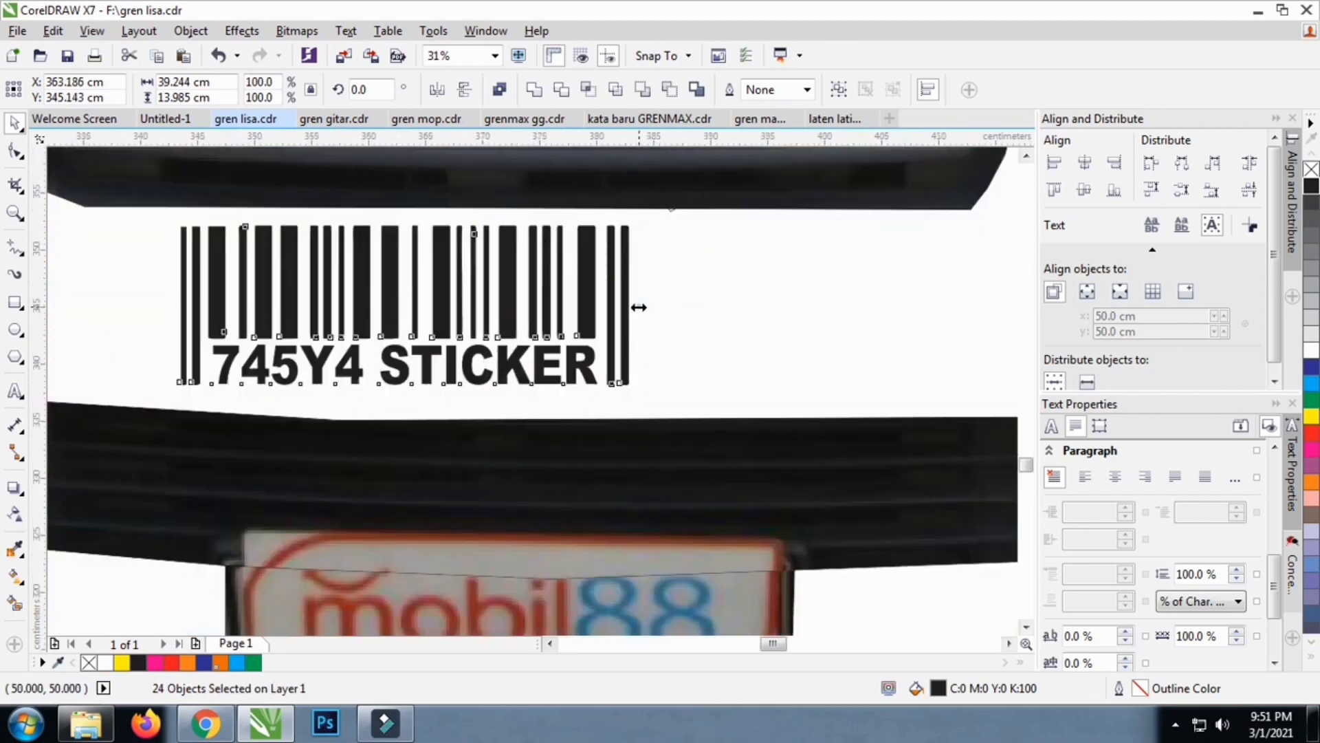
drag(634, 304, 882, 304)
scroll(503, 339, down, 4)
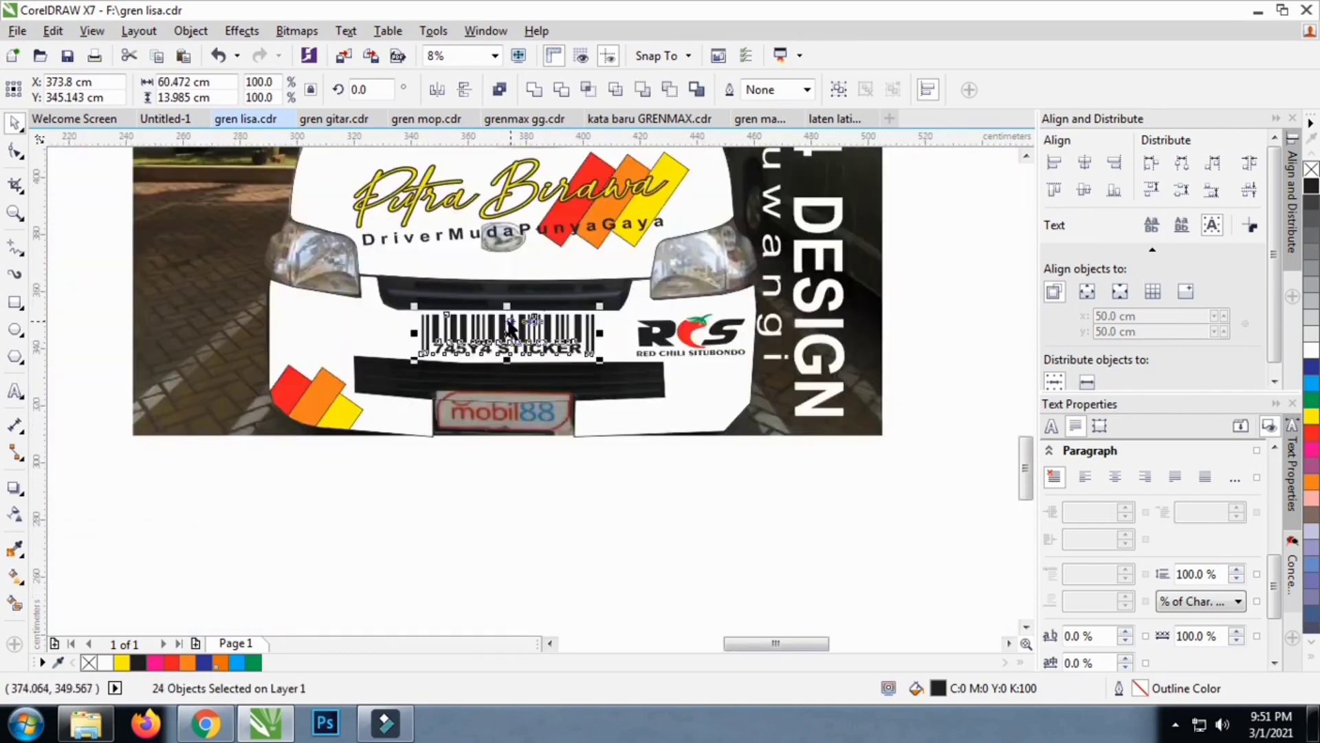
scroll(502, 319, up, 2)
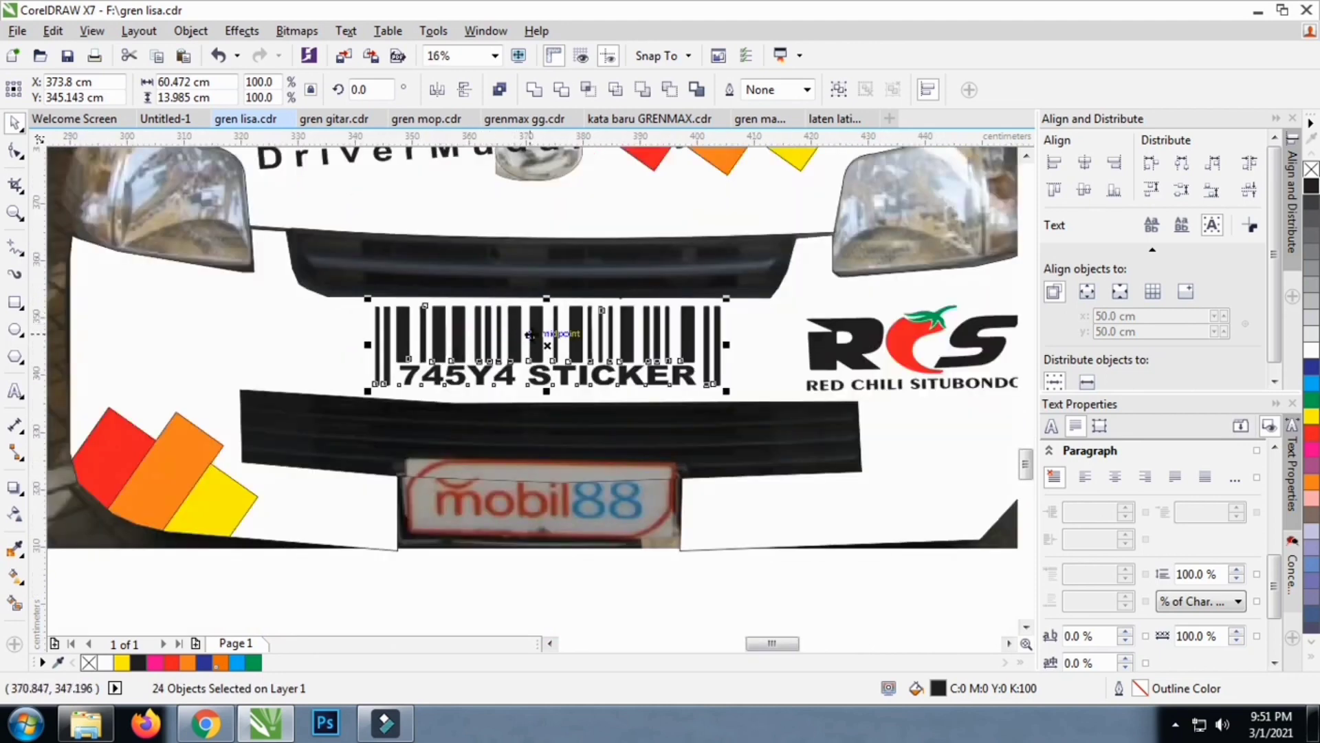
scroll(708, 343, up, 1)
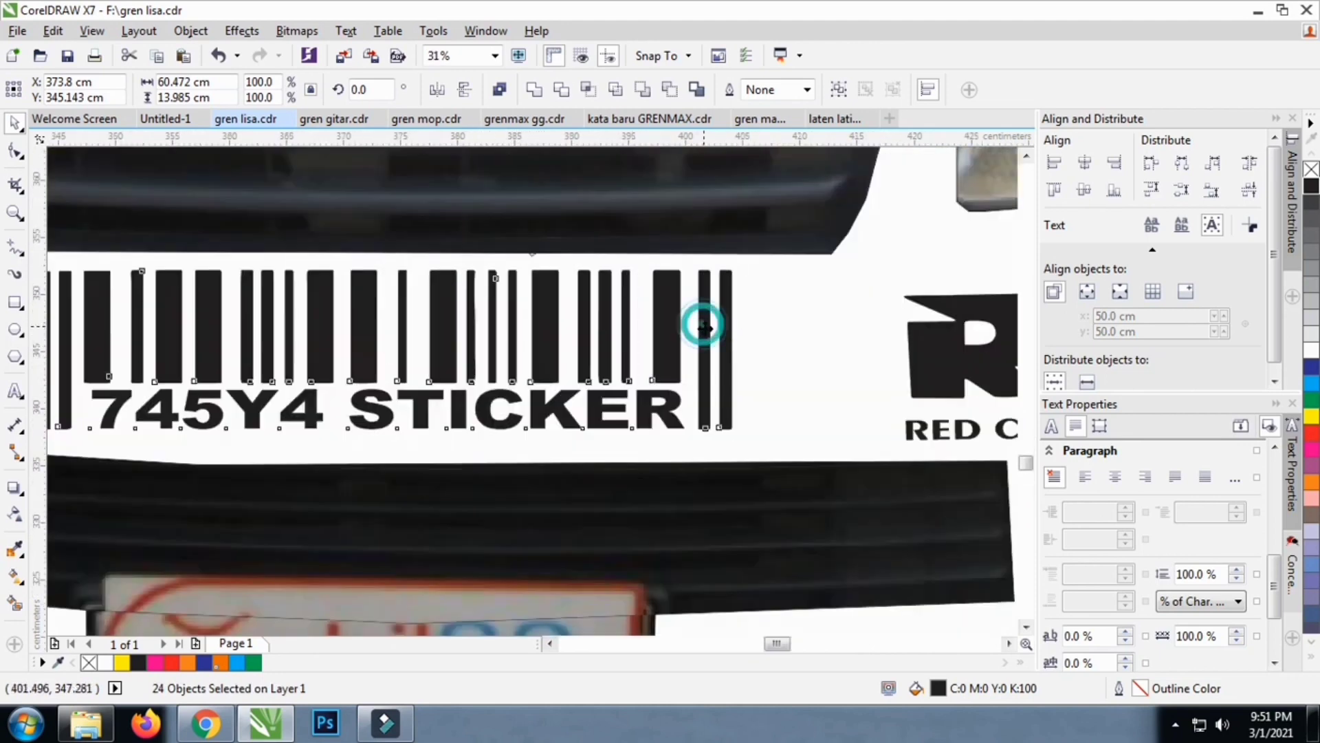
drag(699, 324, 711, 339)
scroll(699, 310, down, 2)
scroll(698, 310, down, 5)
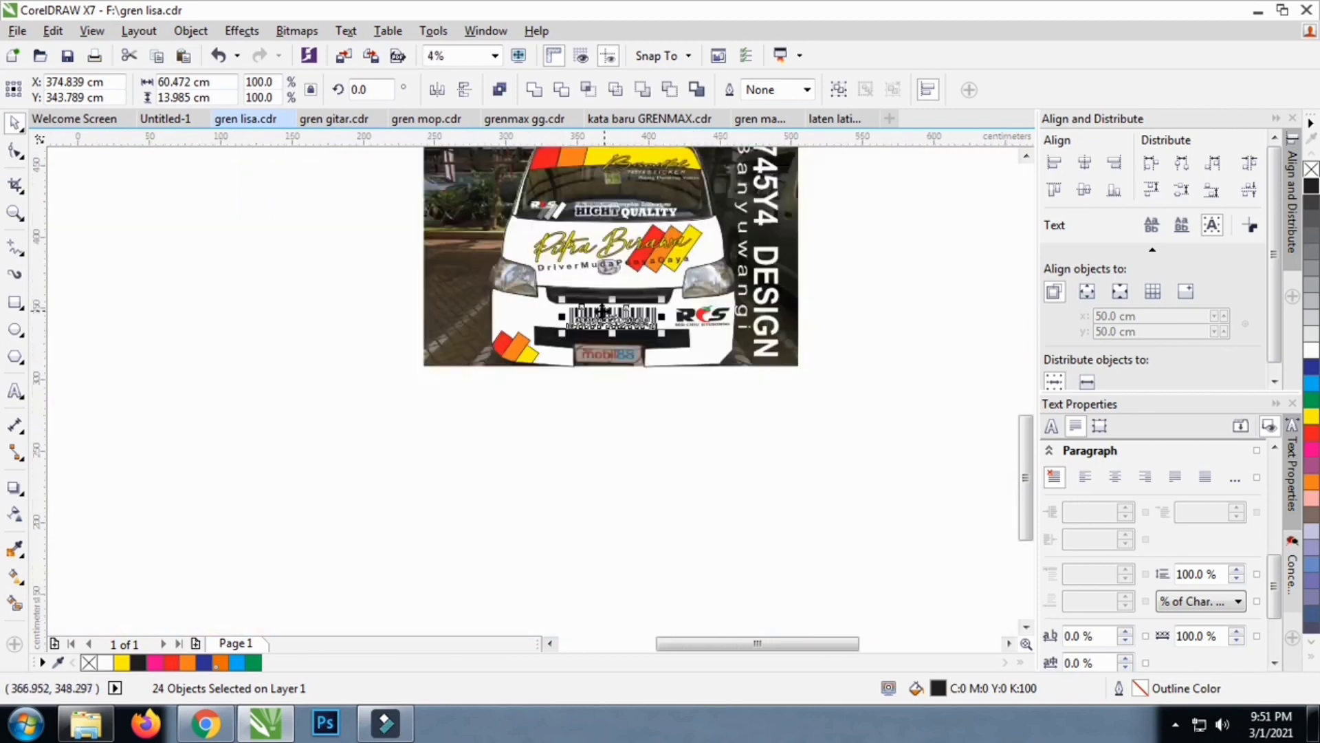
click(649, 404)
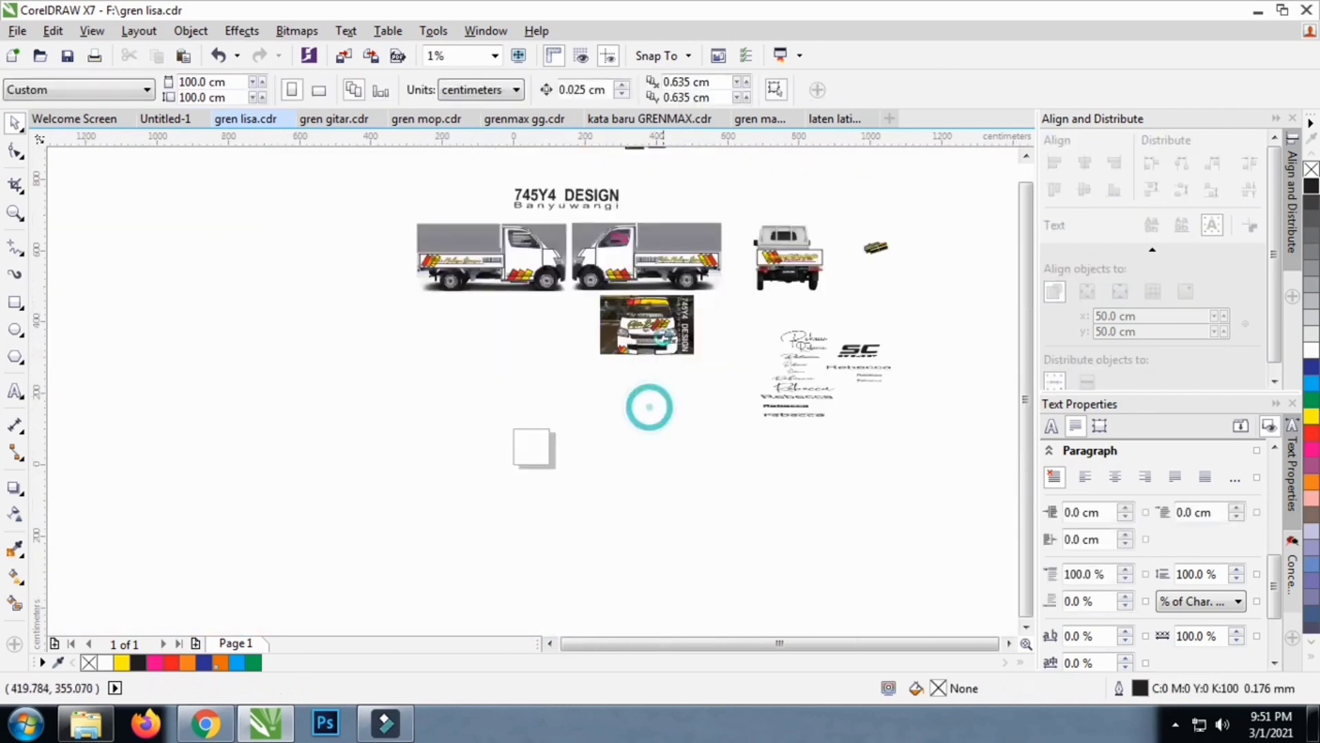
Delete the rectangle showing as a vertical line inside the PowerClip on the van's roof strip, and finish editing its contents
scroll(648, 344, up, 3)
scroll(696, 172, up, 1)
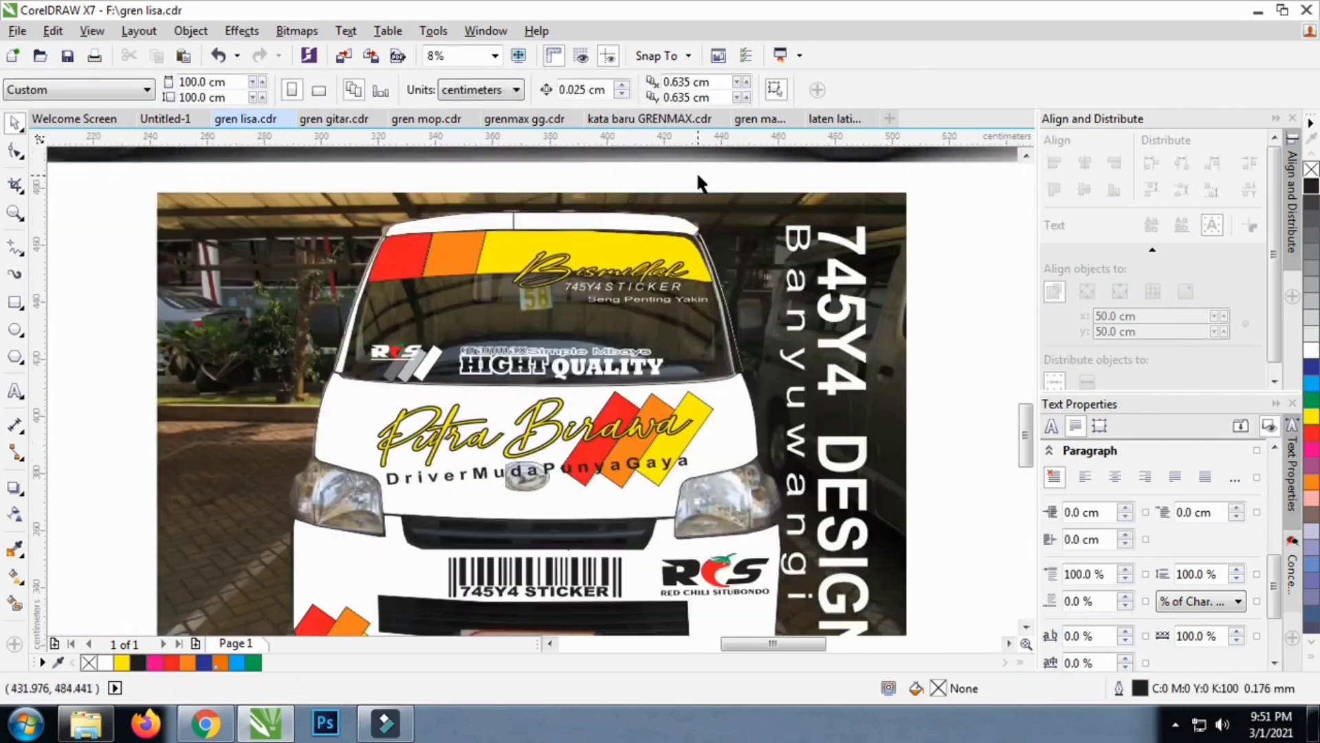
click(529, 229)
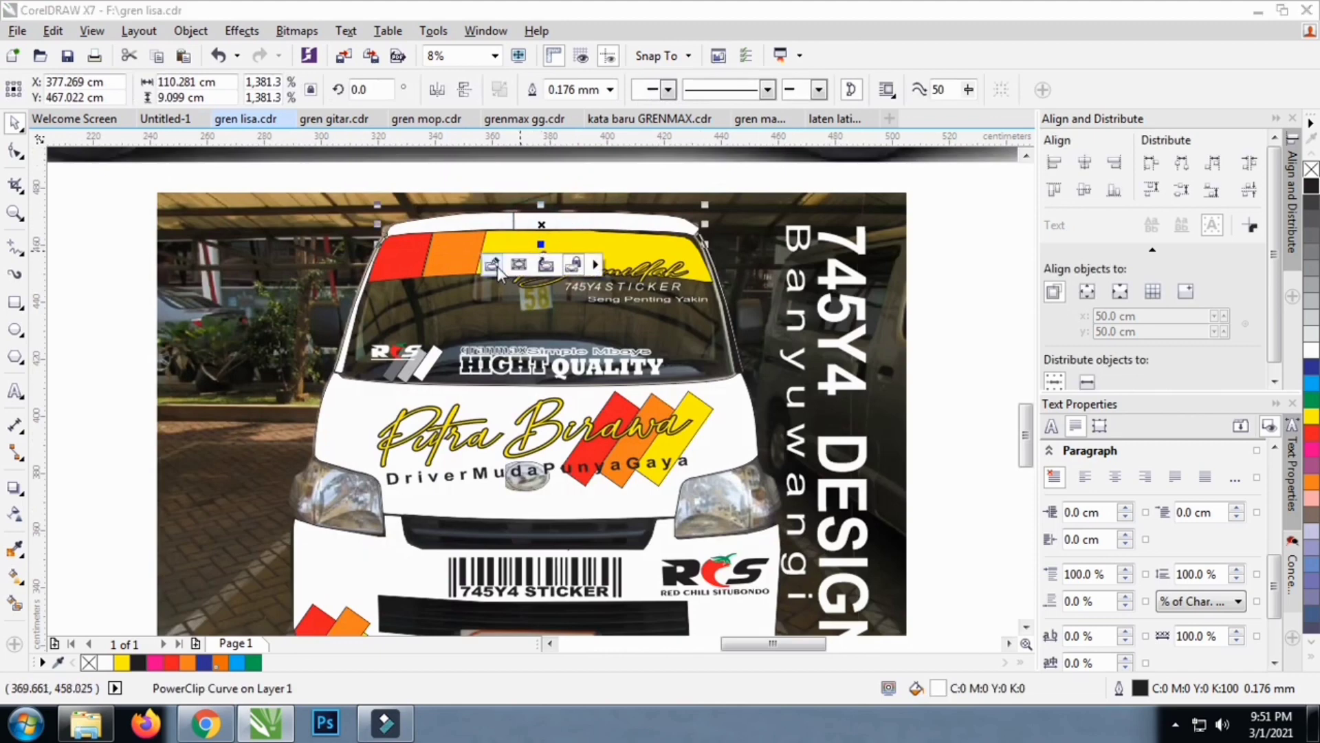
click(518, 263)
click(511, 206)
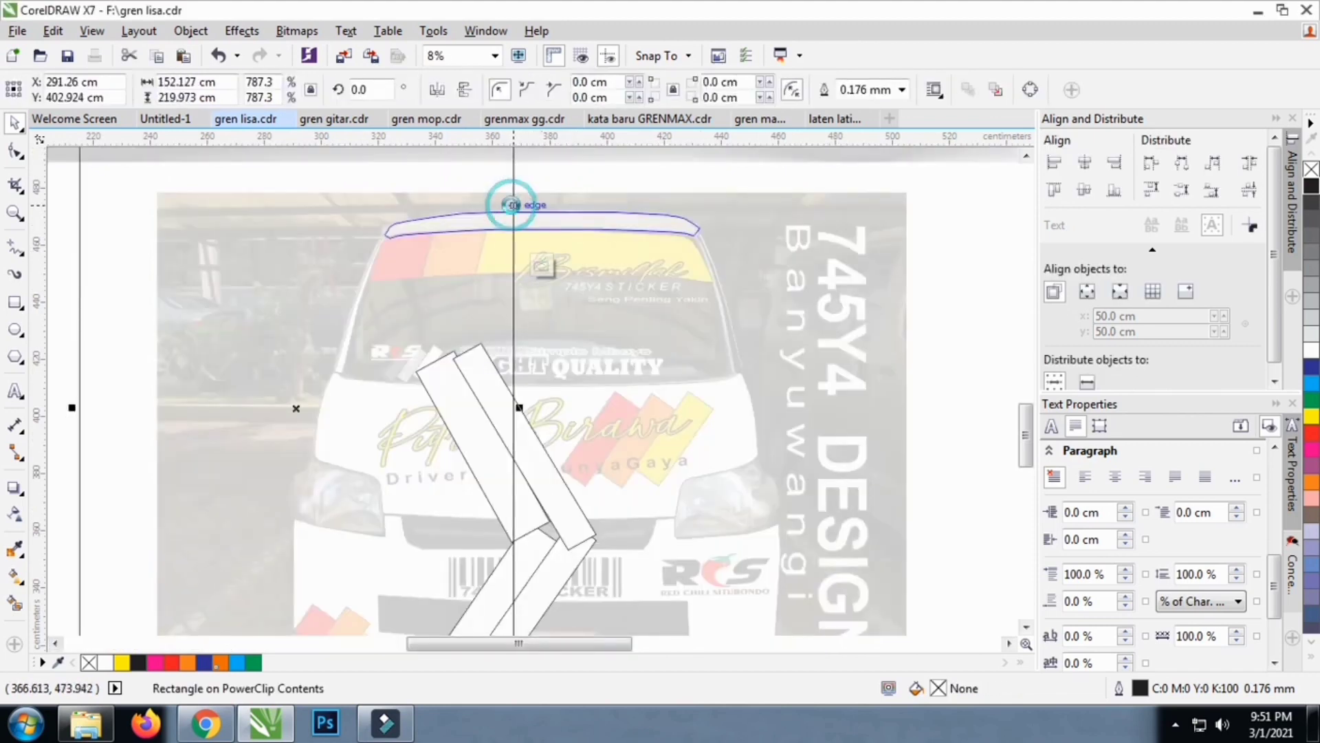
key(Delete)
scroll(486, 235, down, 2)
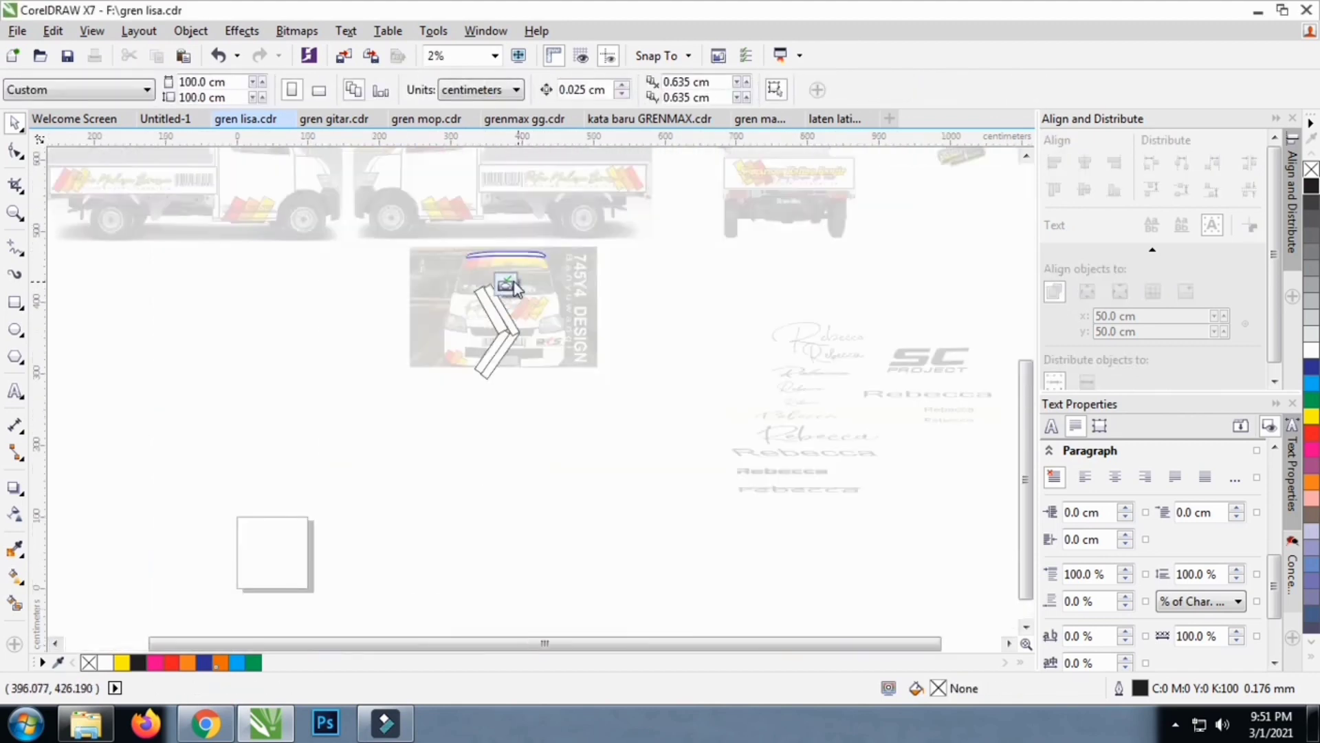
click(510, 284)
scroll(538, 373, down, 1)
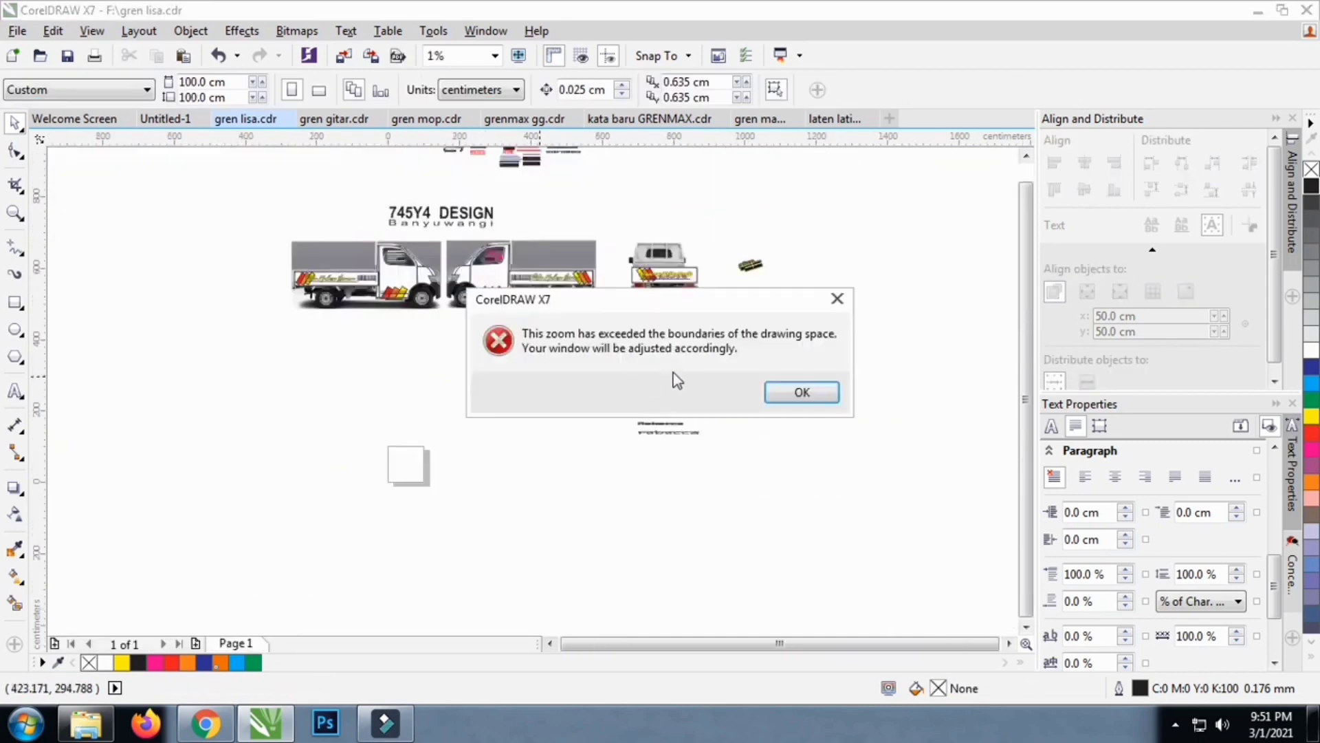
click(795, 390)
Delete the leftover "Rebecca" lettering samples and the SC Project logo beside the truck views
drag(786, 355, 610, 460)
click(738, 417)
drag(778, 348, 659, 445)
key(Delete)
Move the "pick up GRANMAX SITUBONDO modifikasi" sticker onto the rear view of the truck
scroll(788, 290, up, 1)
drag(778, 289, 578, 331)
scroll(600, 331, up, 1)
click(702, 307)
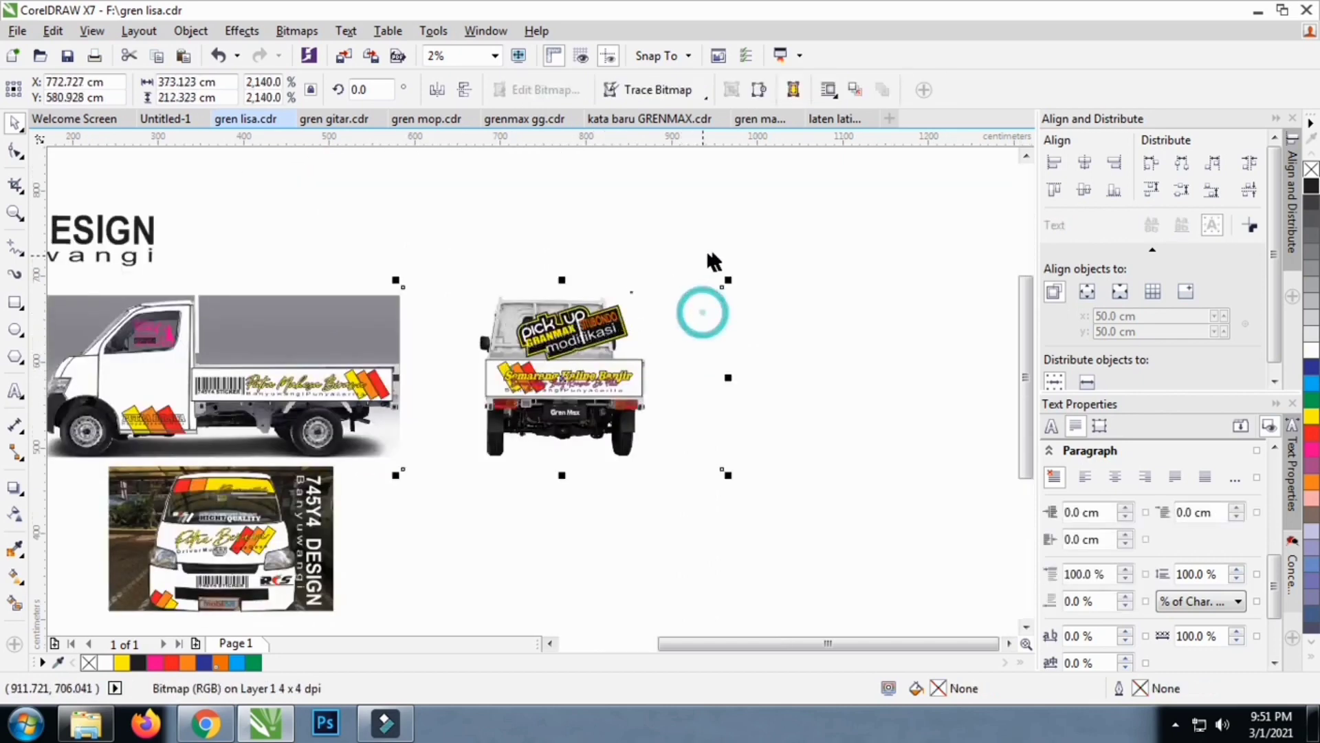
click(710, 250)
drag(811, 254, 616, 306)
click(727, 307)
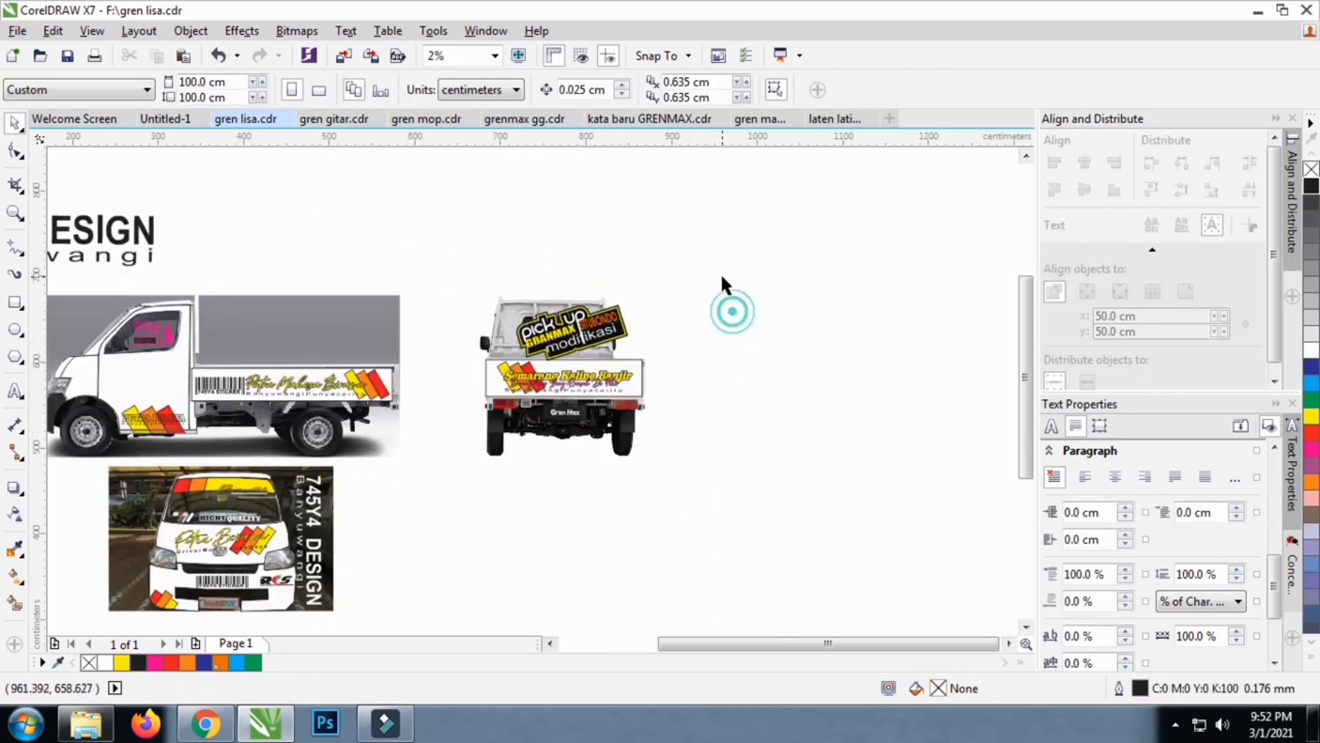
Shrink the "pick up GRANMAX" sticker to about 90.4 by 45.4 cm and place it on the cab's rear wall above the tailgate
drag(722, 278, 495, 361)
scroll(564, 319, up, 4)
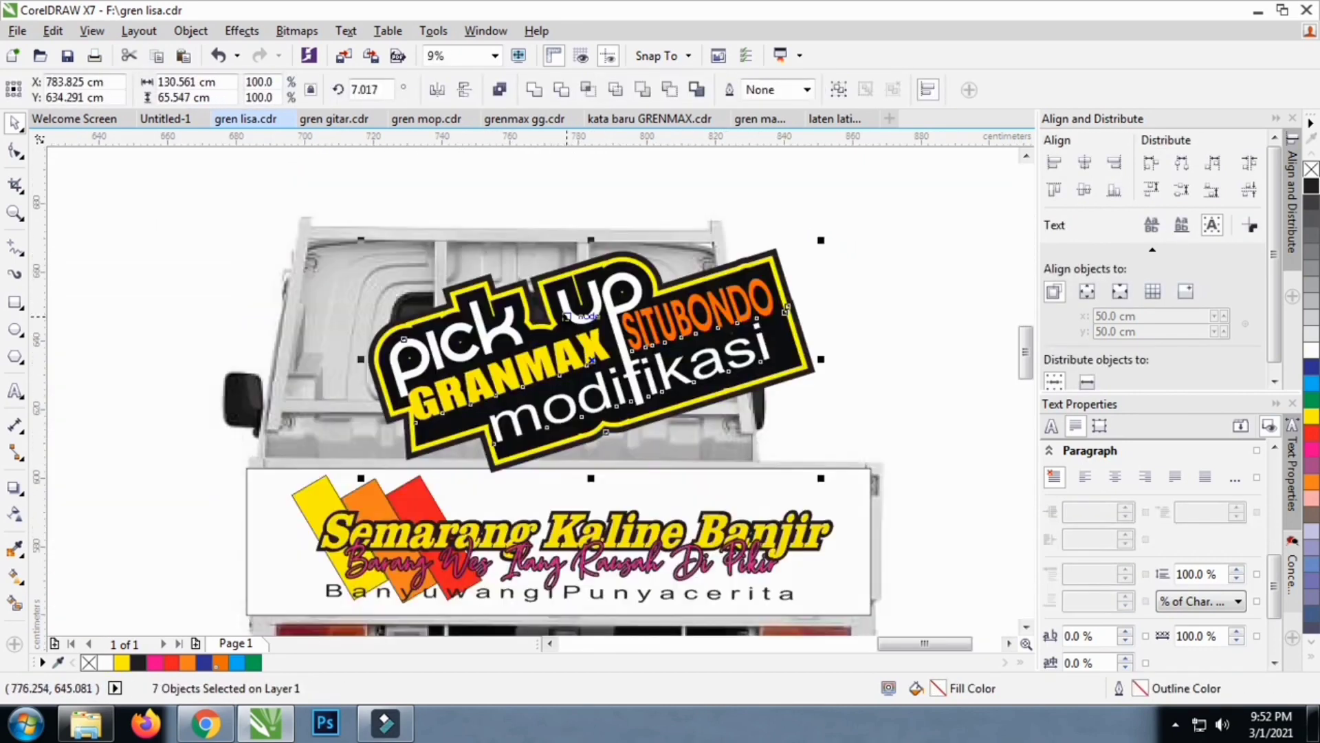
drag(820, 482, 684, 410)
drag(579, 334, 569, 343)
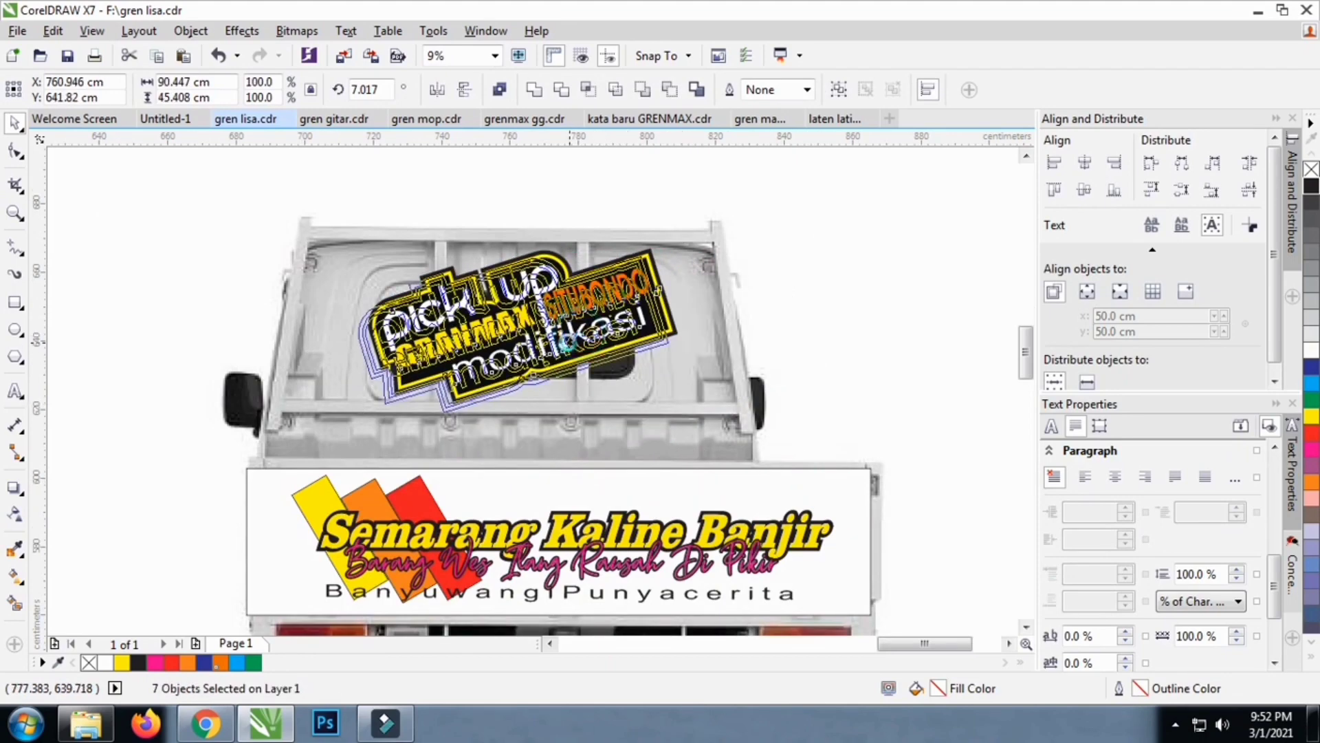
scroll(539, 319, down, 3)
click(696, 333)
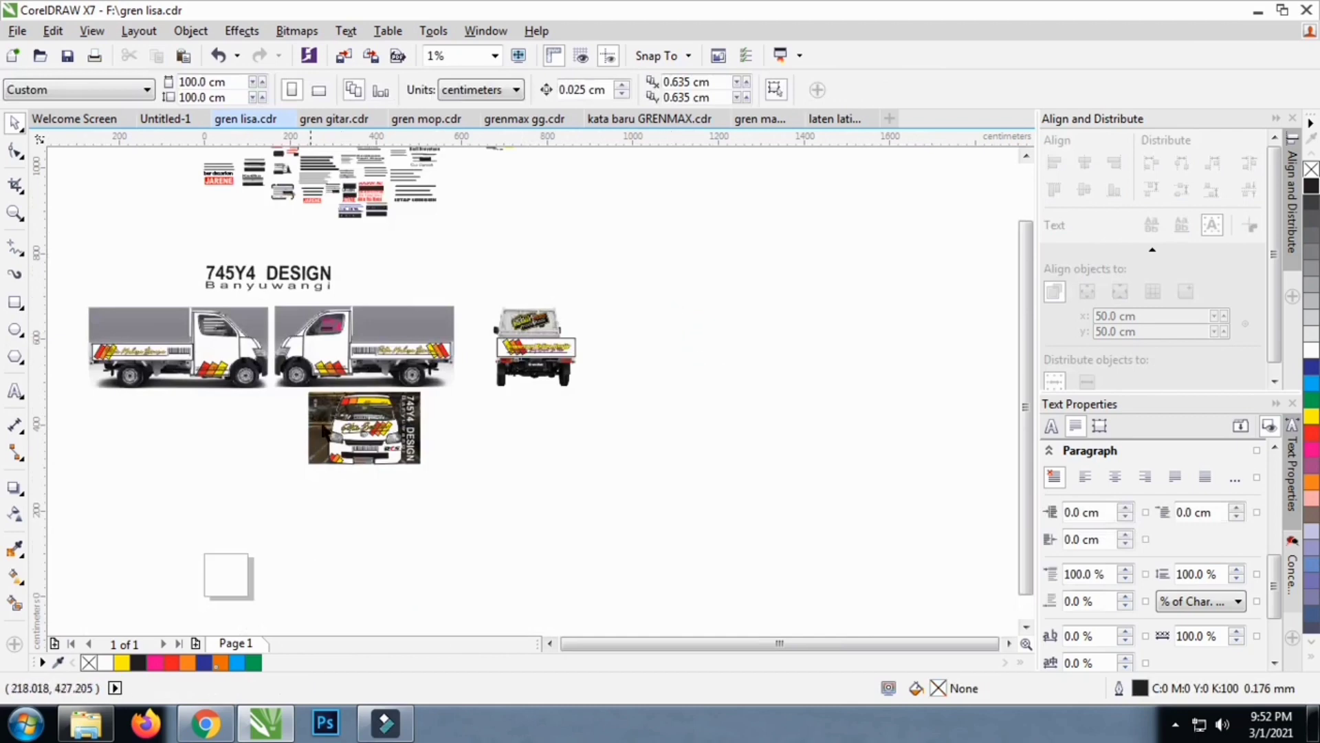
Shift the "745Y4 DESIGN Banyuwangi" title to the right and move the van front picture beneath the left-hand truck
drag(176, 233, 525, 258)
click(653, 336)
drag(269, 486, 442, 383)
drag(391, 424, 190, 418)
click(400, 457)
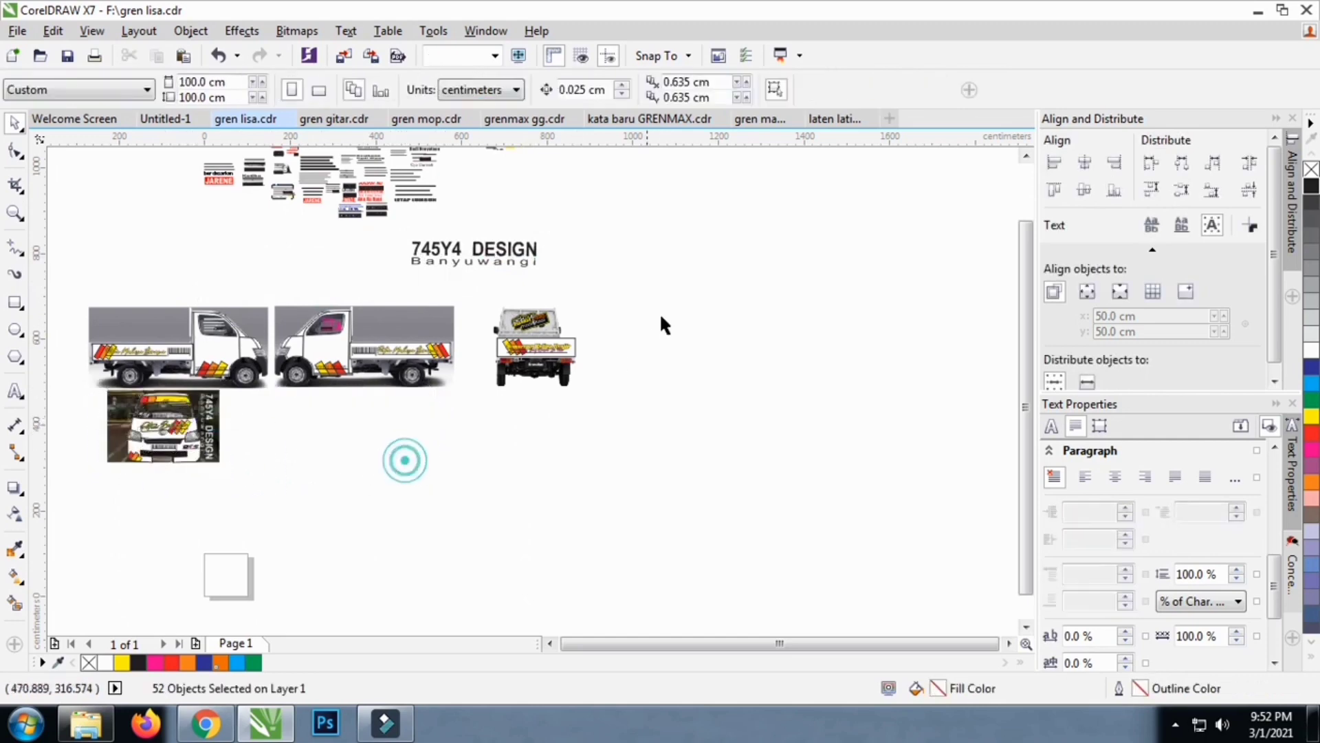
drag(671, 294, 482, 391)
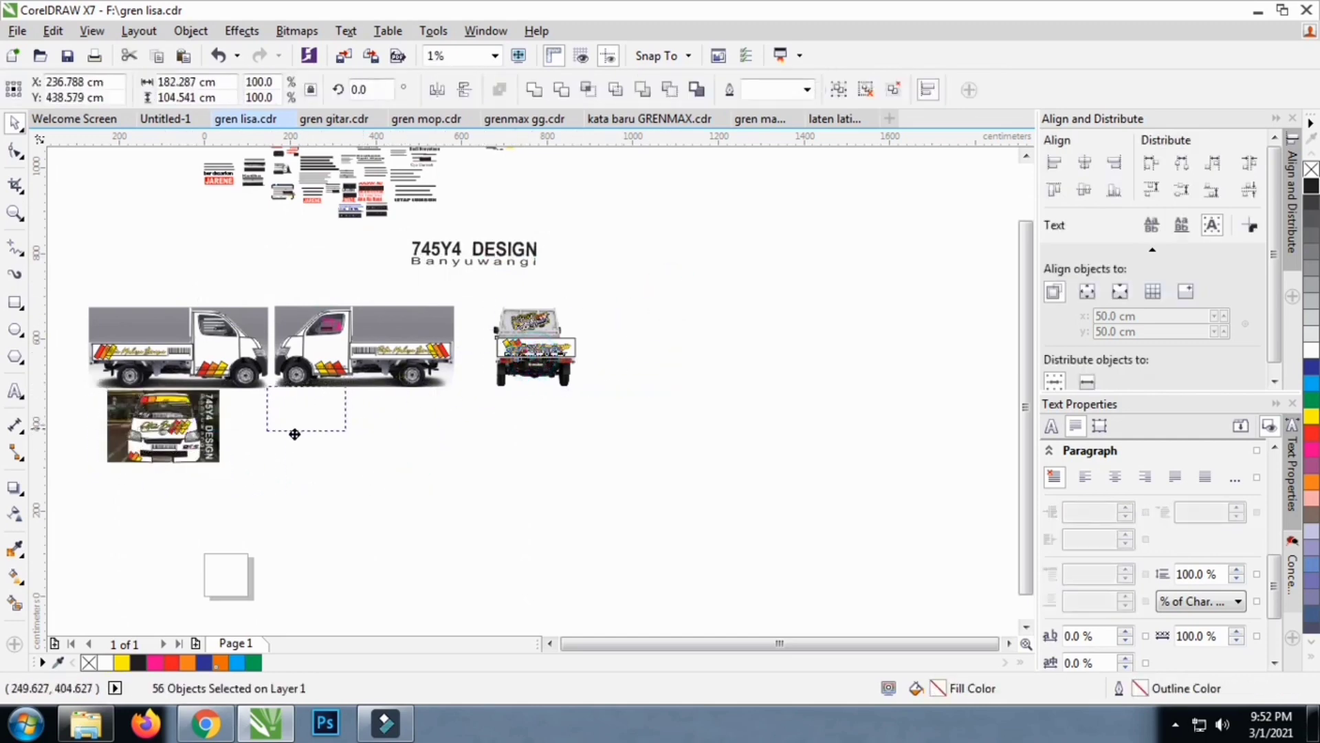
drag(304, 438, 336, 461)
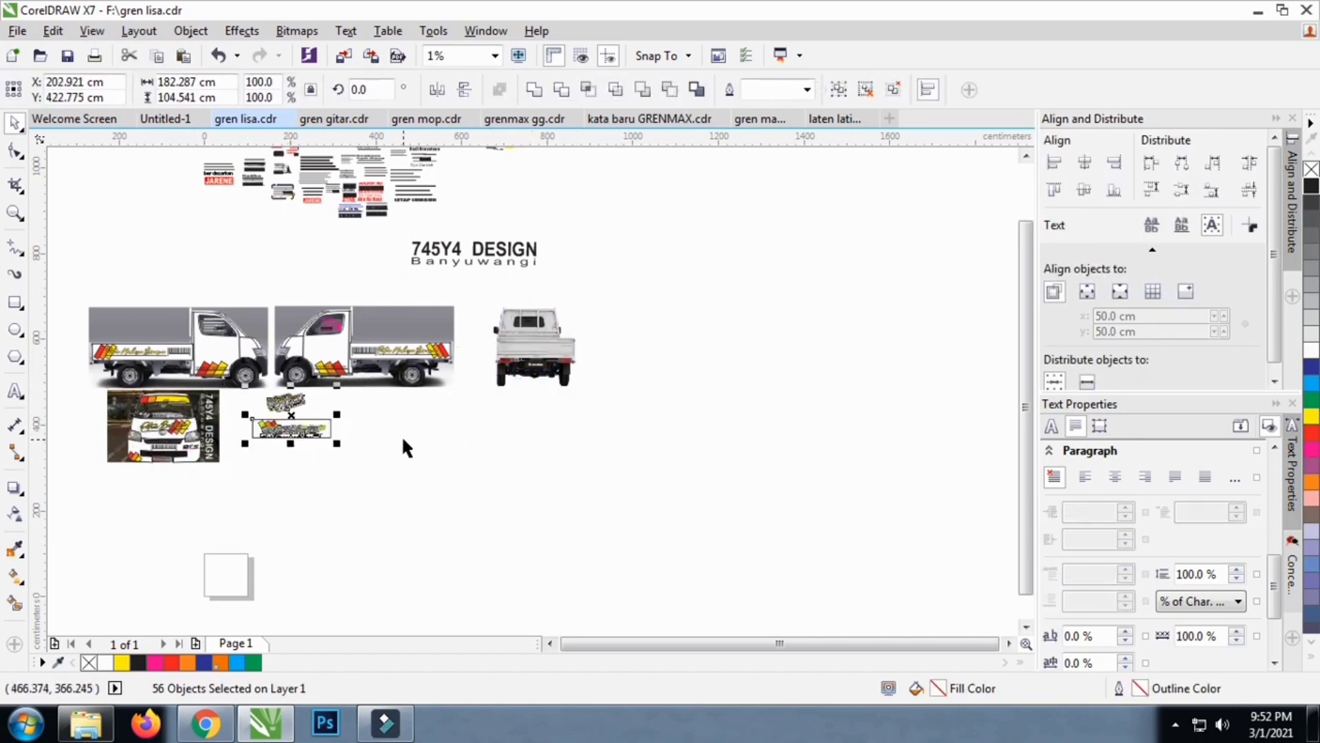
key(ctrl+z)
Move the rear truck view, including its photo and all its stickers, beneath the right-hand truck beside the van front
drag(756, 259, 472, 435)
scroll(535, 381, up, 1)
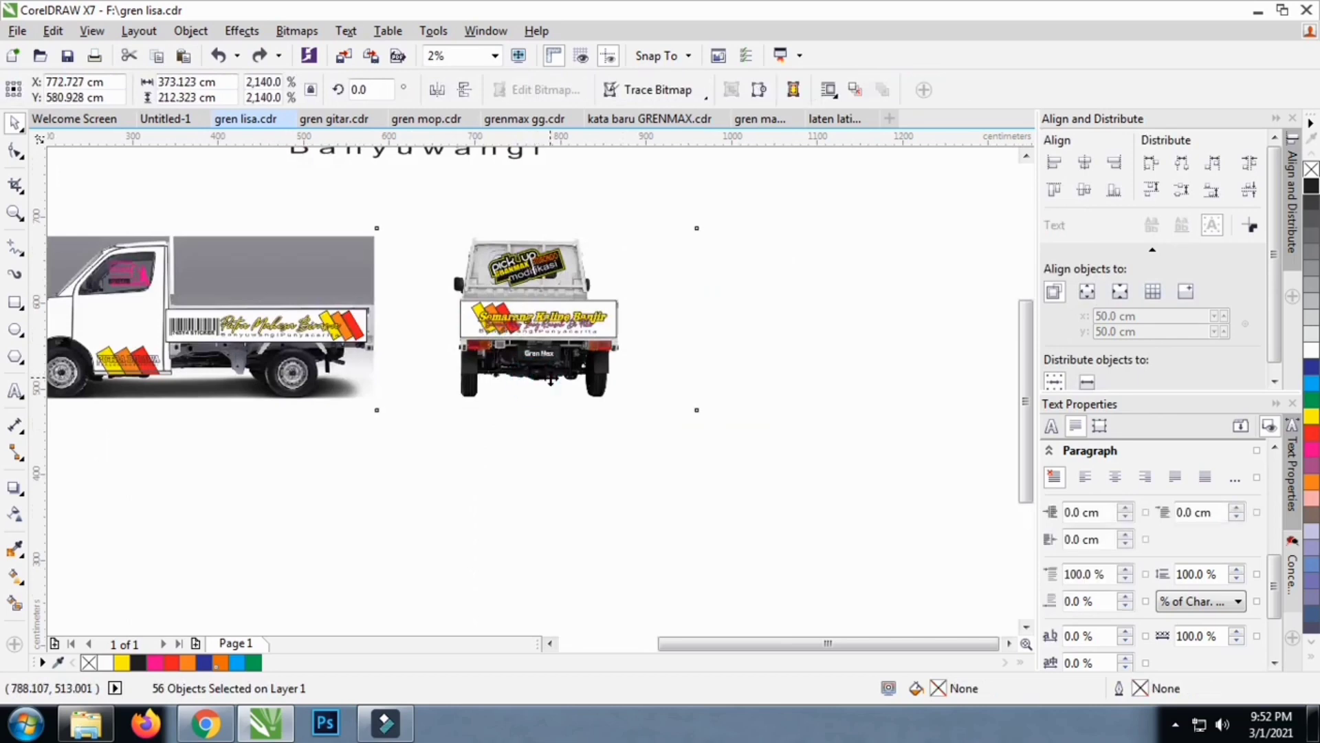
scroll(481, 290, down, 1)
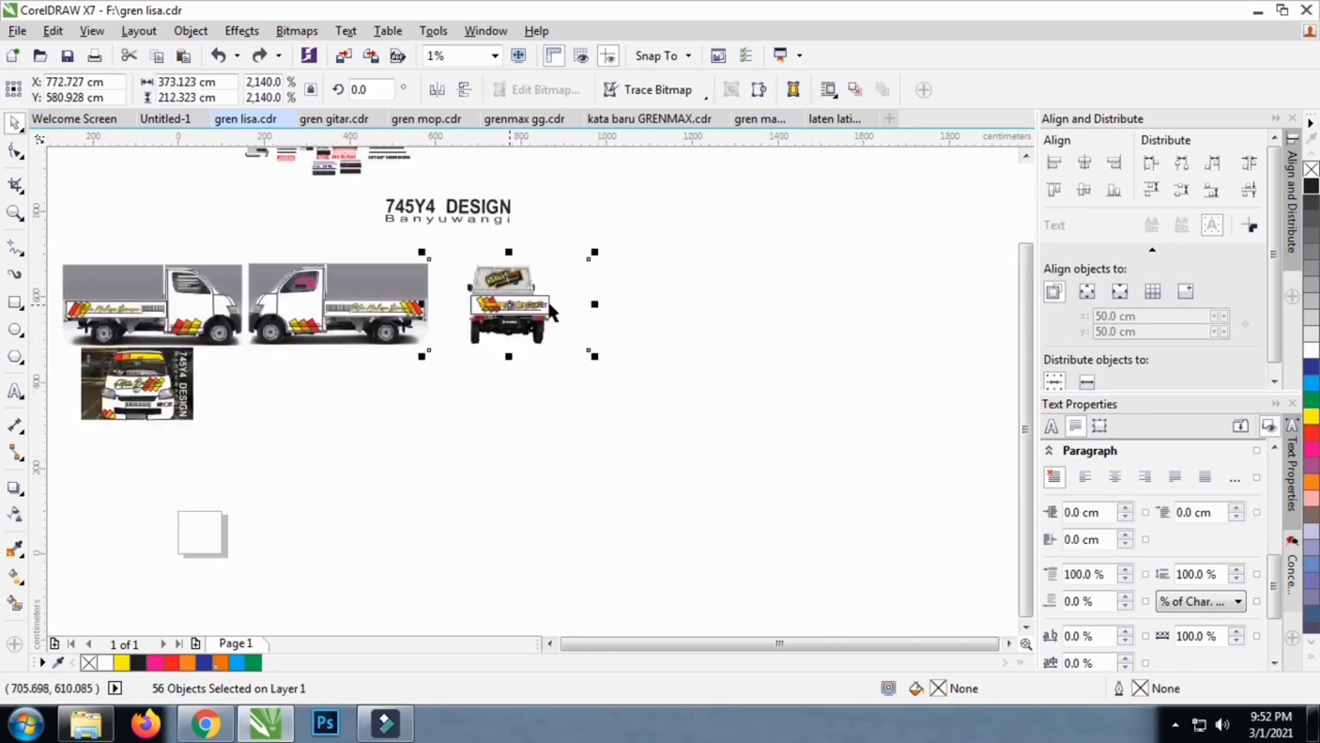
drag(742, 238, 457, 386)
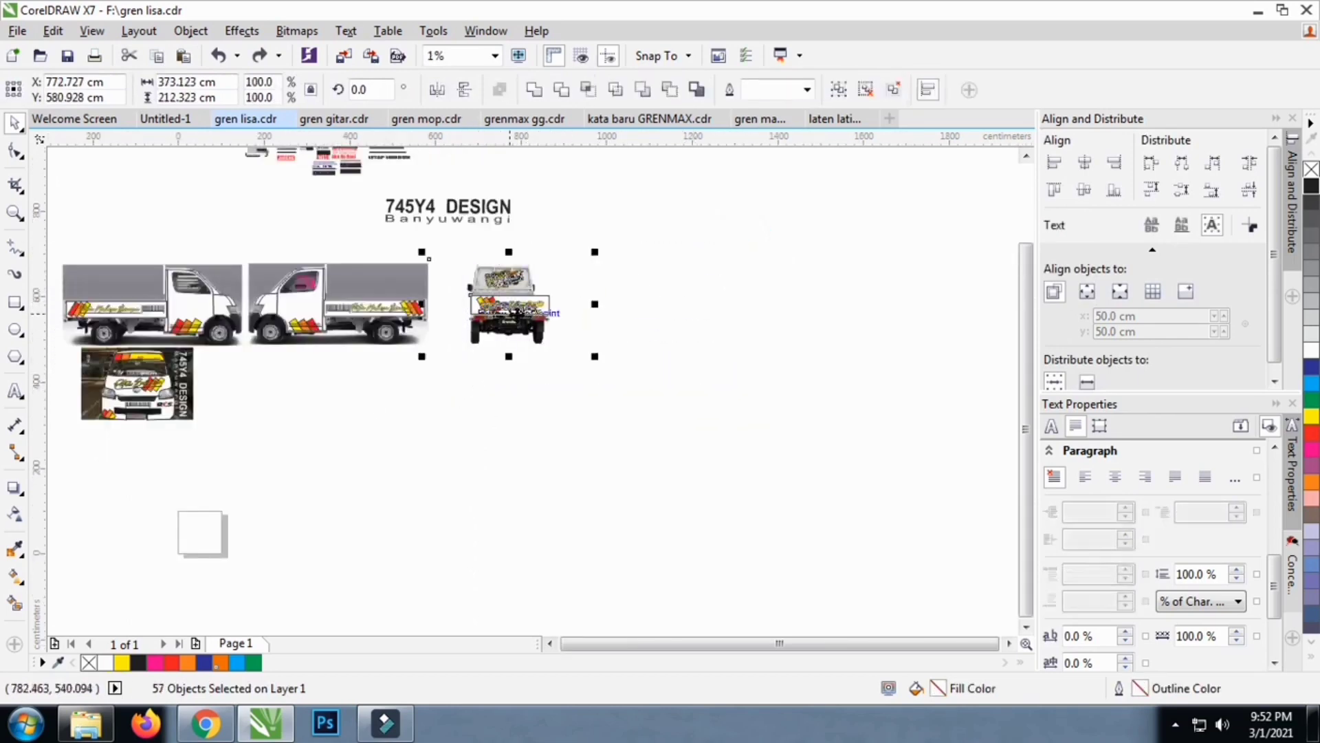
drag(516, 308, 404, 370)
scroll(305, 397, up, 1)
scroll(404, 369, down, 1)
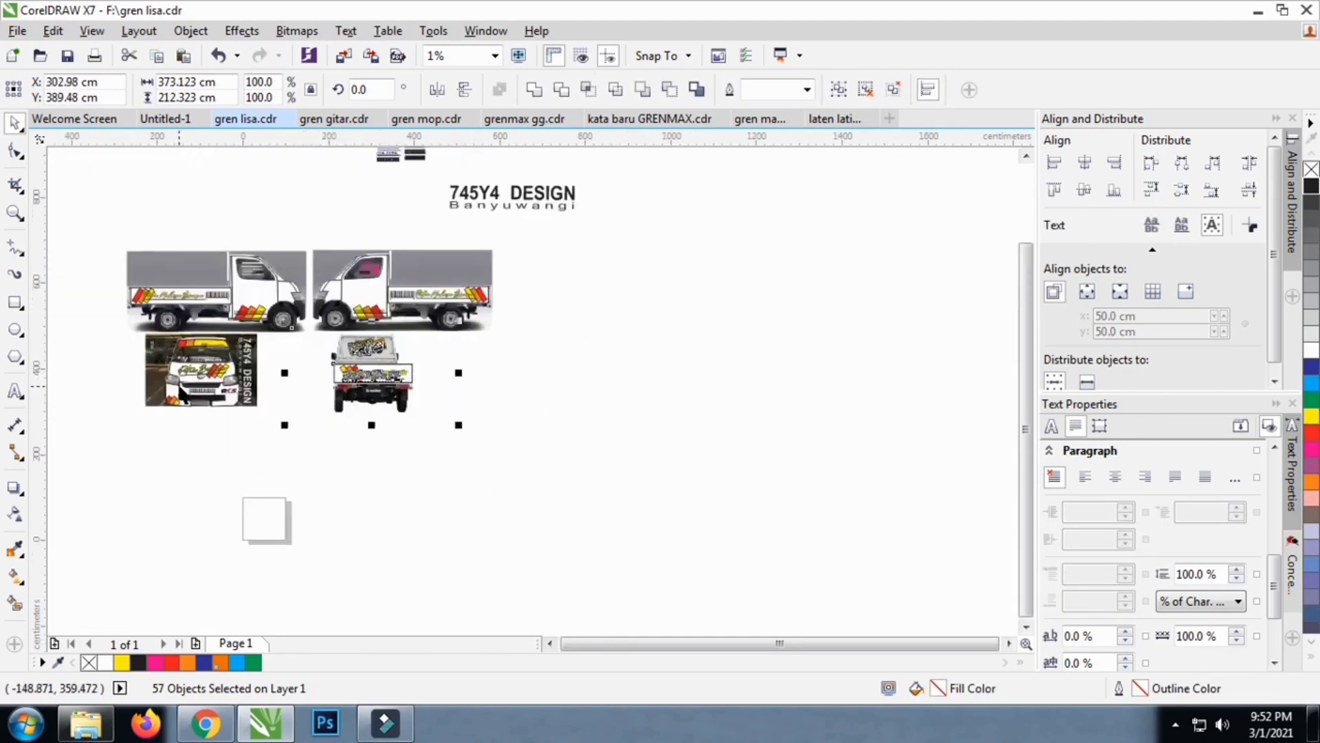
click(238, 185)
scroll(230, 229, up, 1)
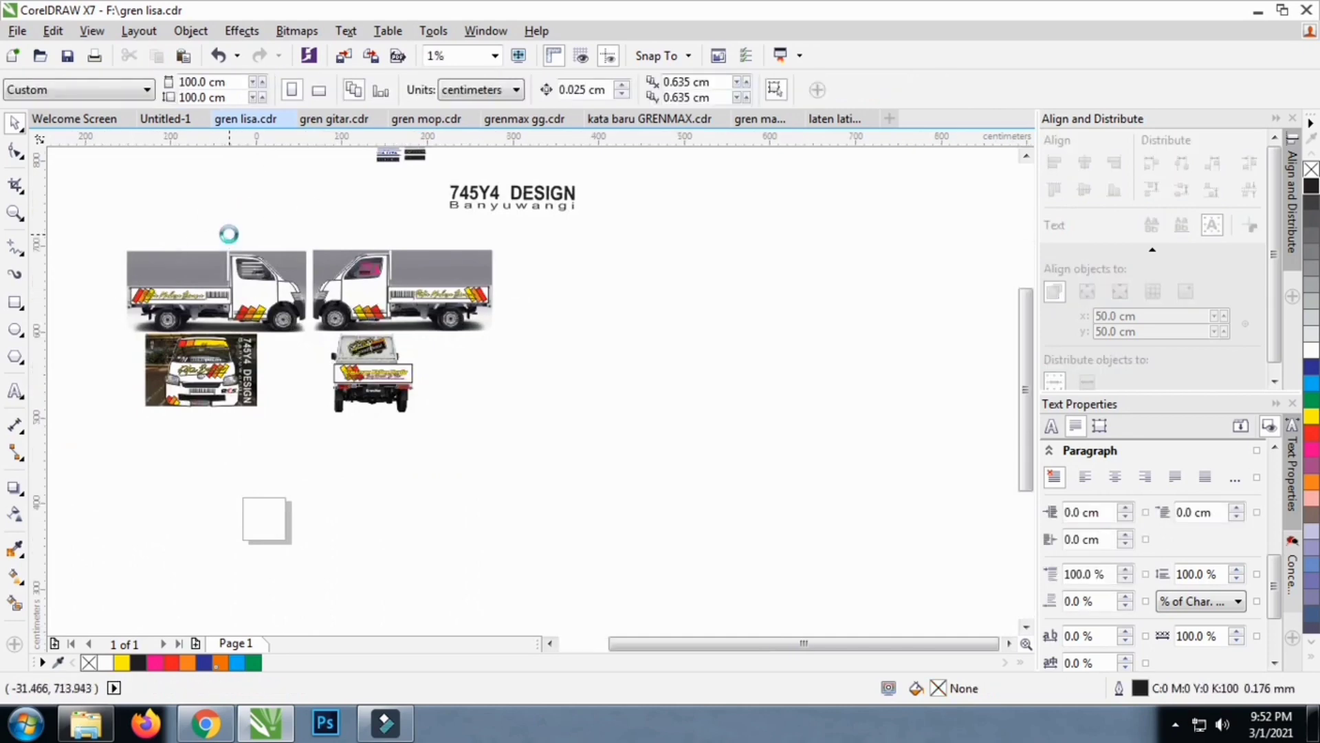
Place the "745Y4 DESIGN Banyuwangi" title directly above the two side views and stretch it across their combined width
scroll(623, 251, down, 2)
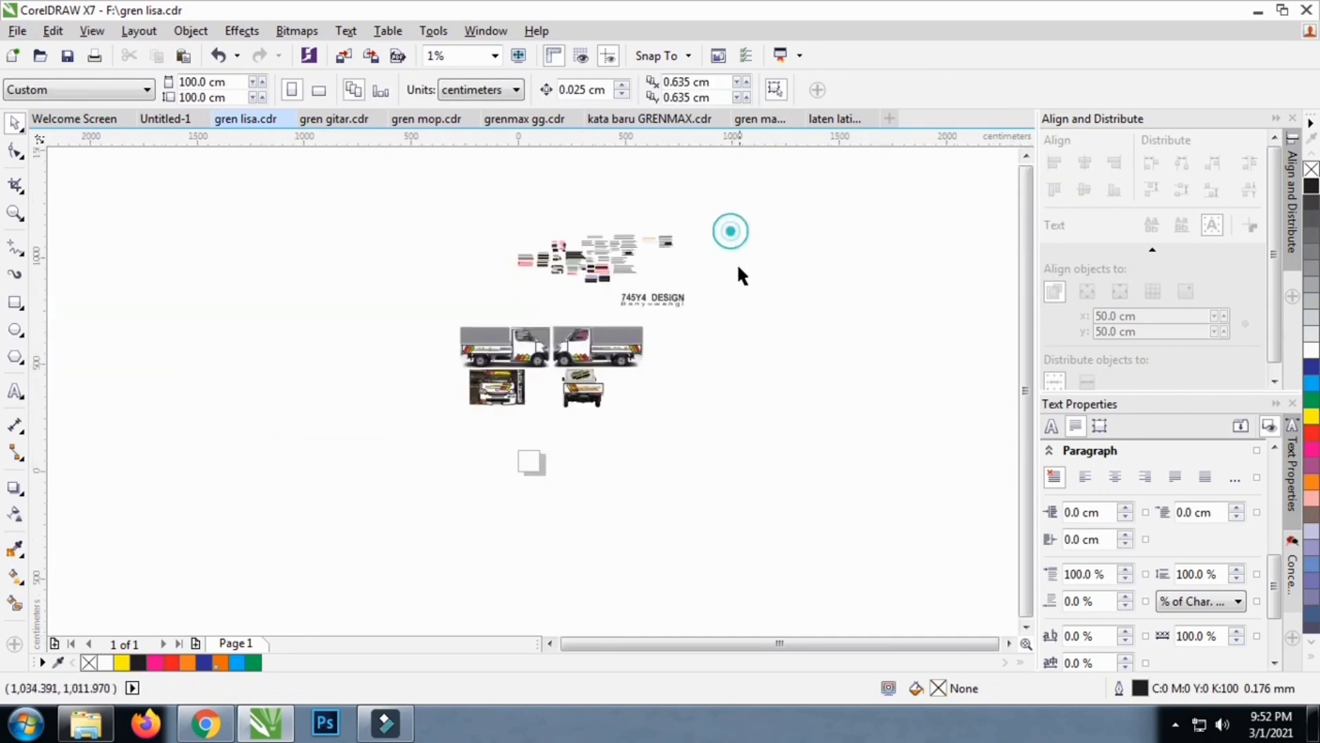
drag(625, 324, 621, 320)
scroll(621, 318, up, 2)
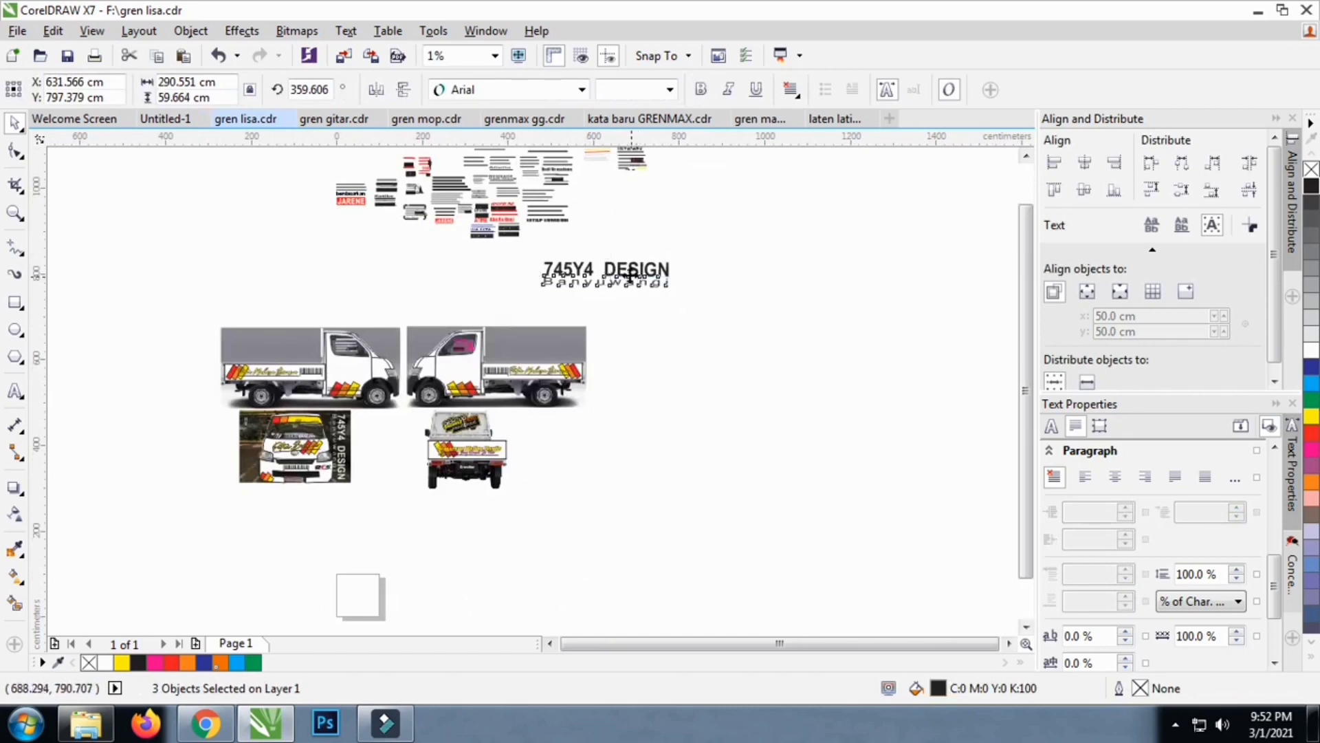
mouse_move(621, 274)
mouse_down()
mouse_move(442, 305)
mouse_move(324, 297)
mouse_move(423, 315)
mouse_move(485, 298)
mouse_move(623, 299)
mouse_up()
scroll(417, 317, up, 1)
scroll(479, 319, down, 1)
click(658, 343)
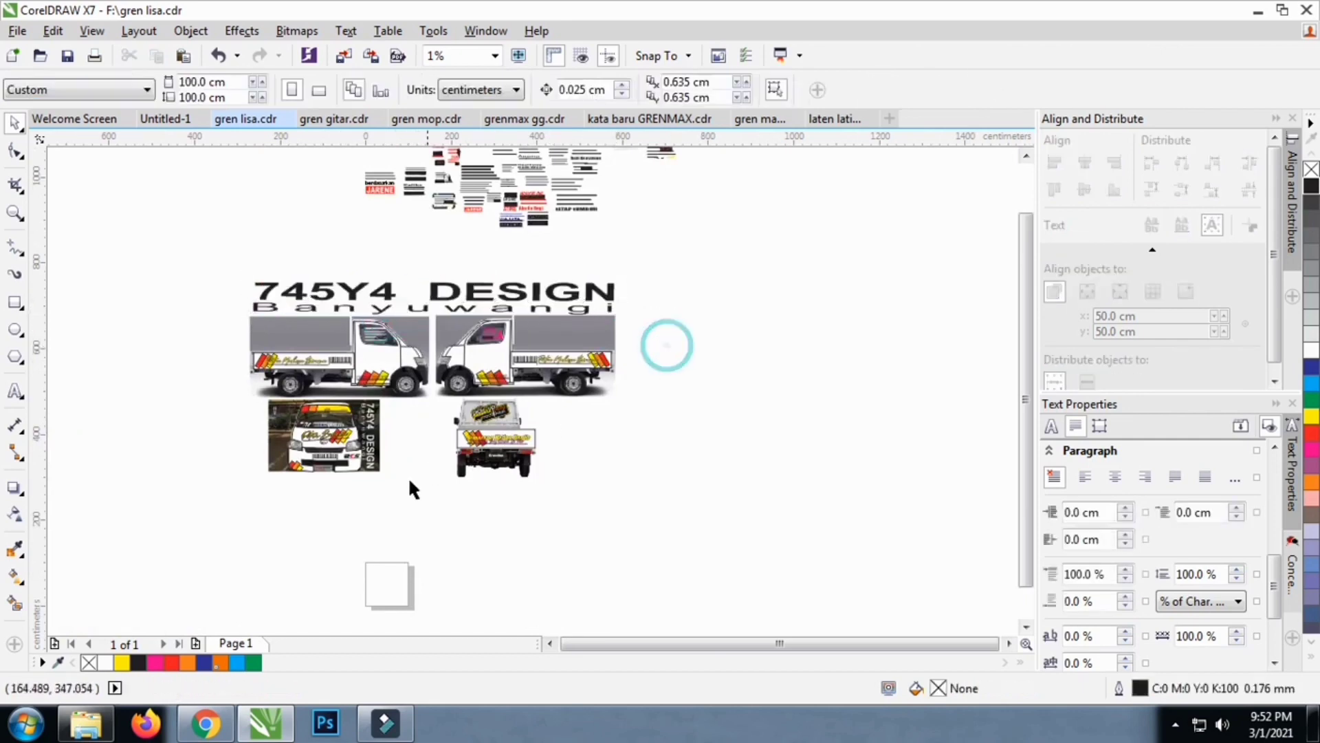
Enlarge the van front picture with its stickers to about 430.4 by 277.4 cm, filling the space beneath the left-hand truck
scroll(365, 518, up, 1)
scroll(490, 308, down, 1)
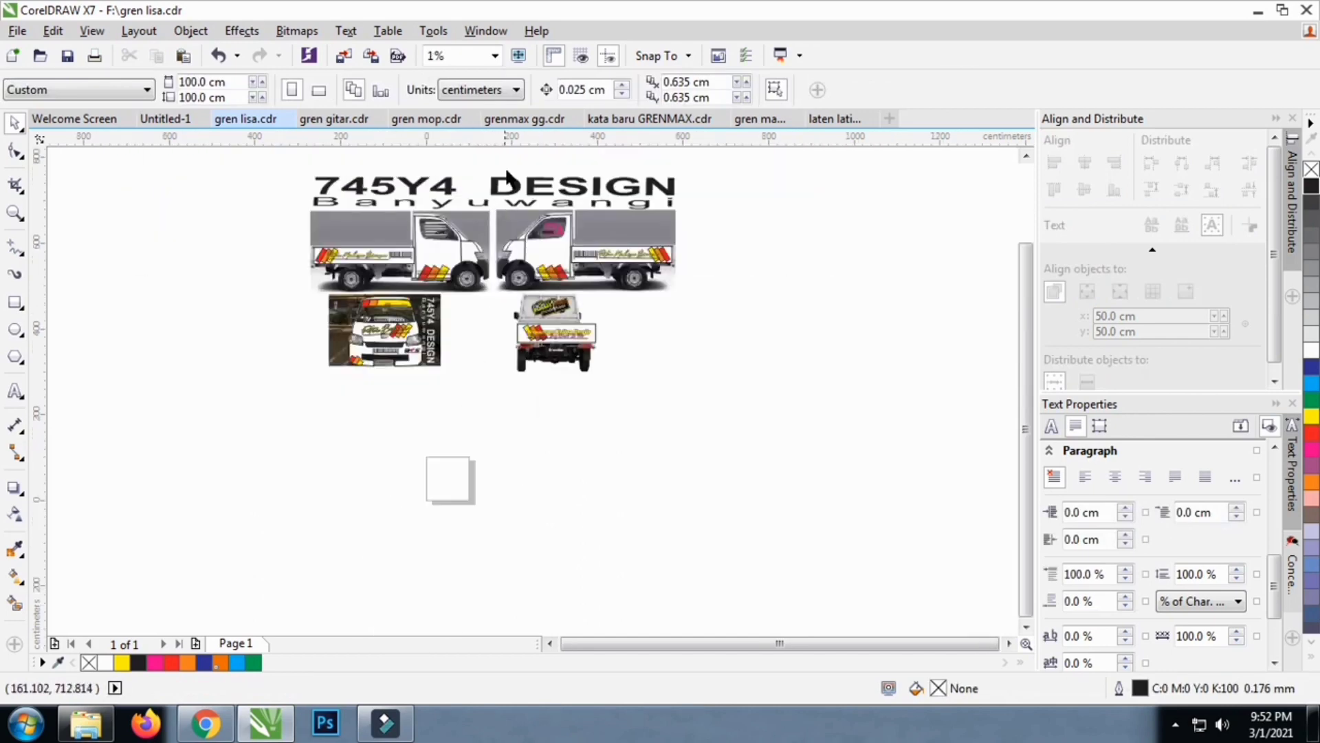
scroll(509, 165, up, 1)
scroll(509, 163, down, 1)
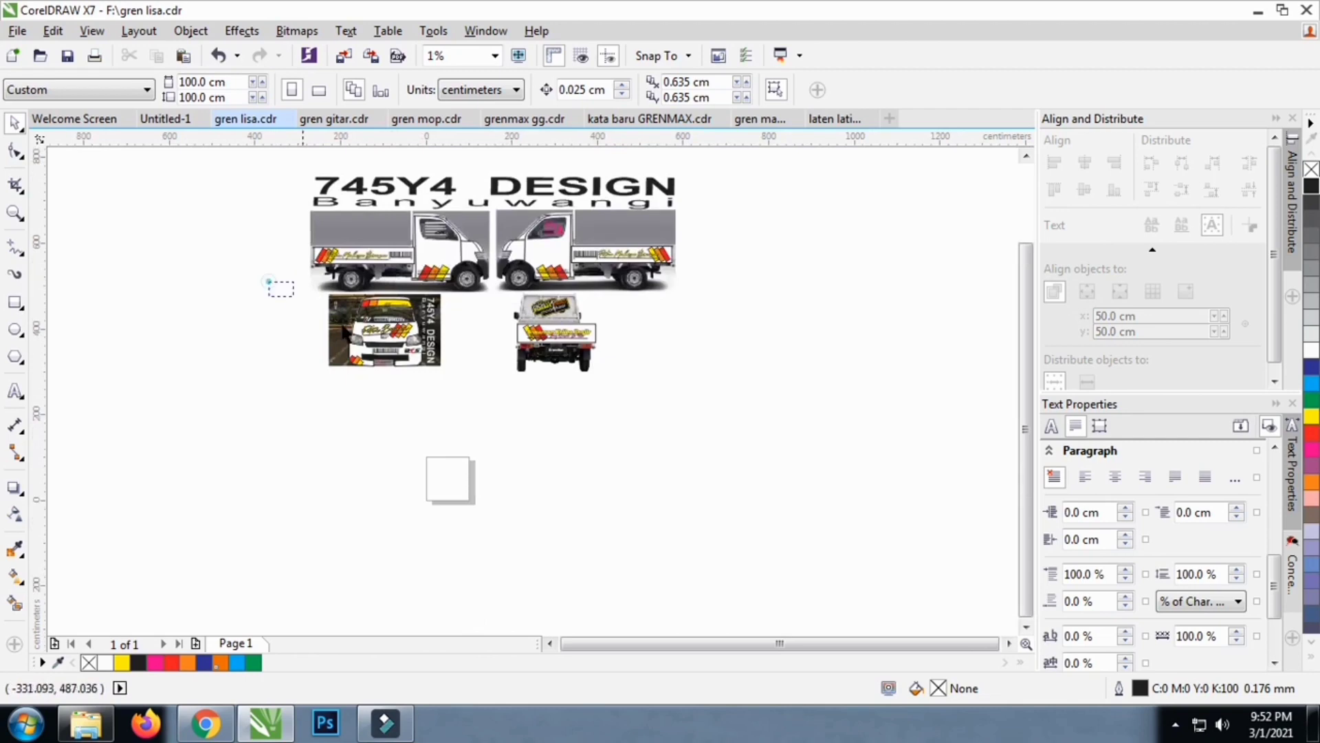
drag(293, 296, 466, 369)
scroll(456, 349, up, 1)
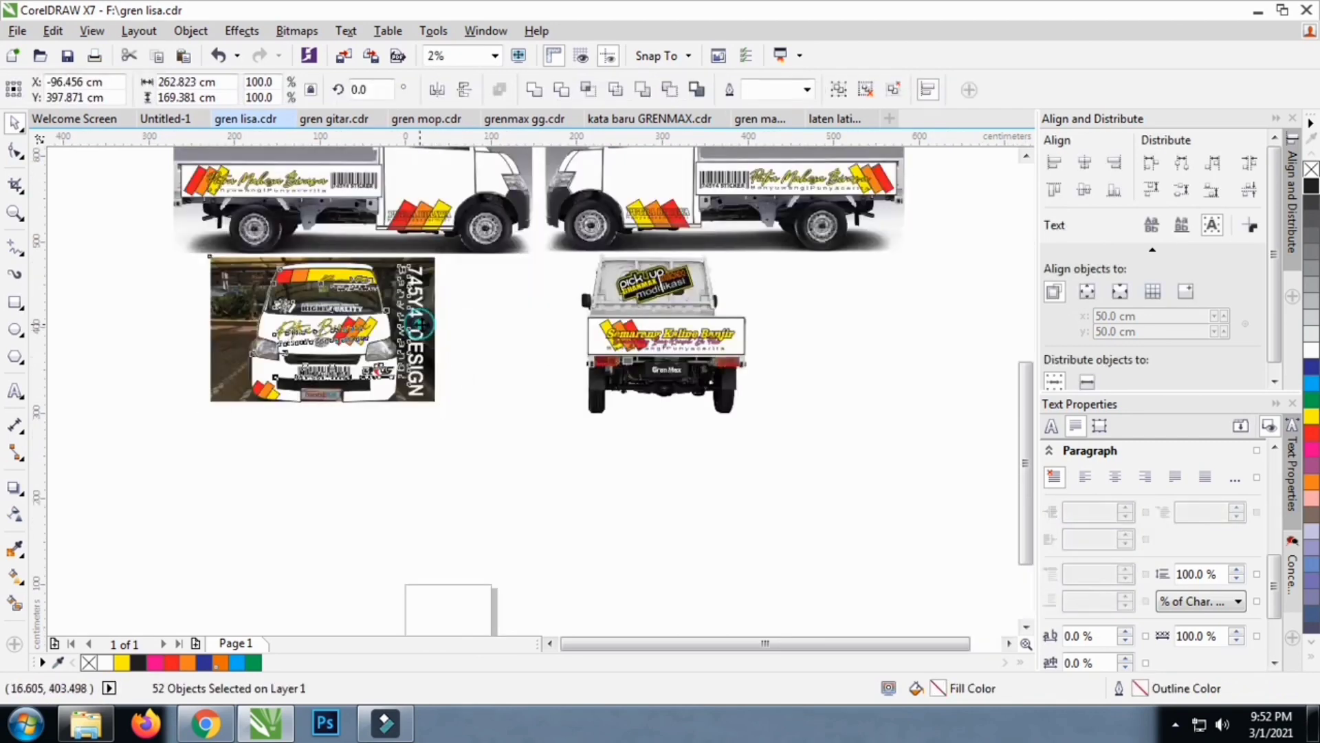
drag(419, 323, 527, 323)
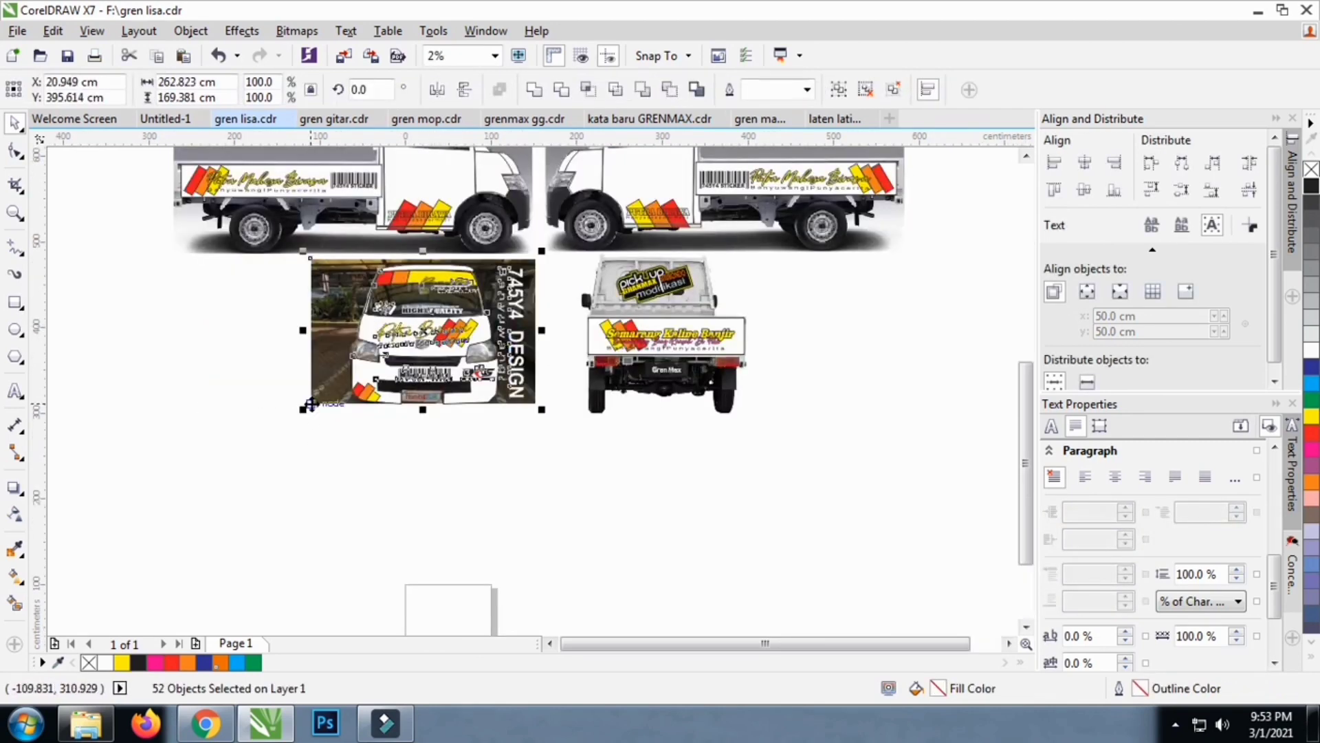
drag(307, 411, 162, 502)
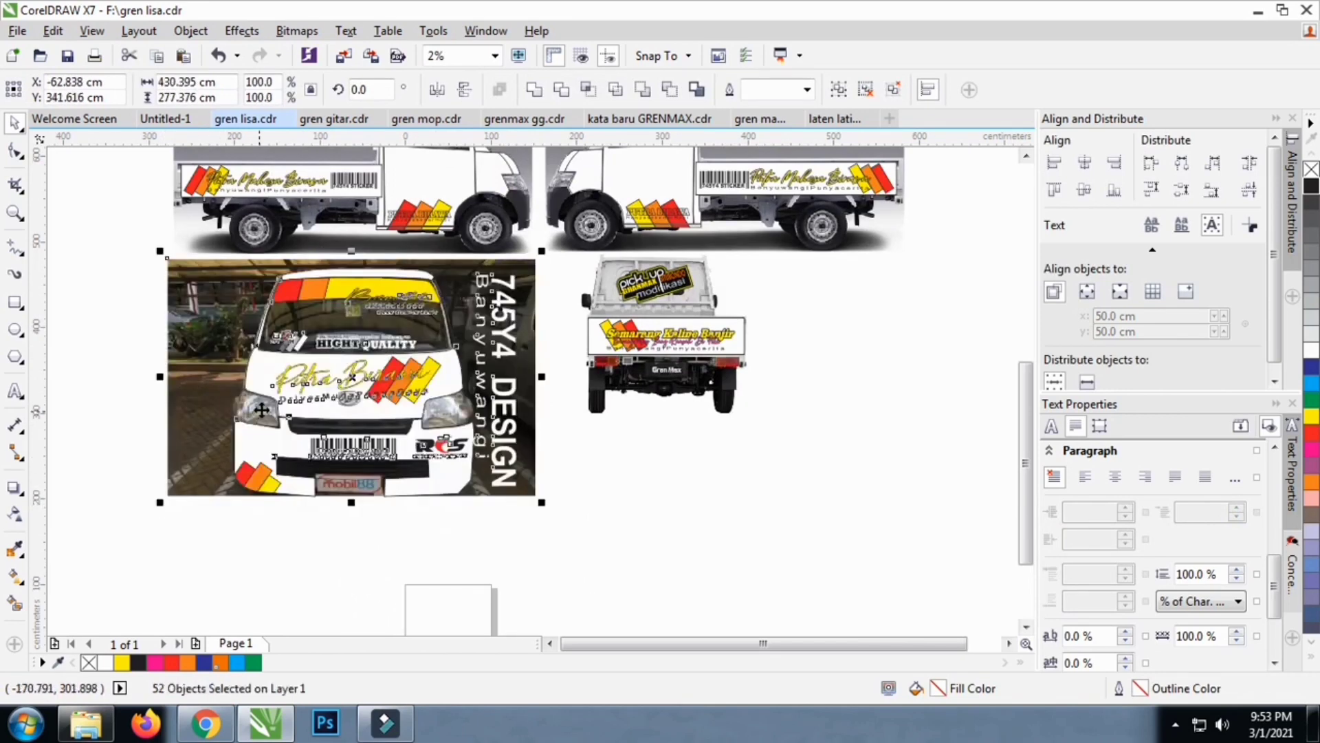
scroll(267, 405, down, 2)
click(664, 406)
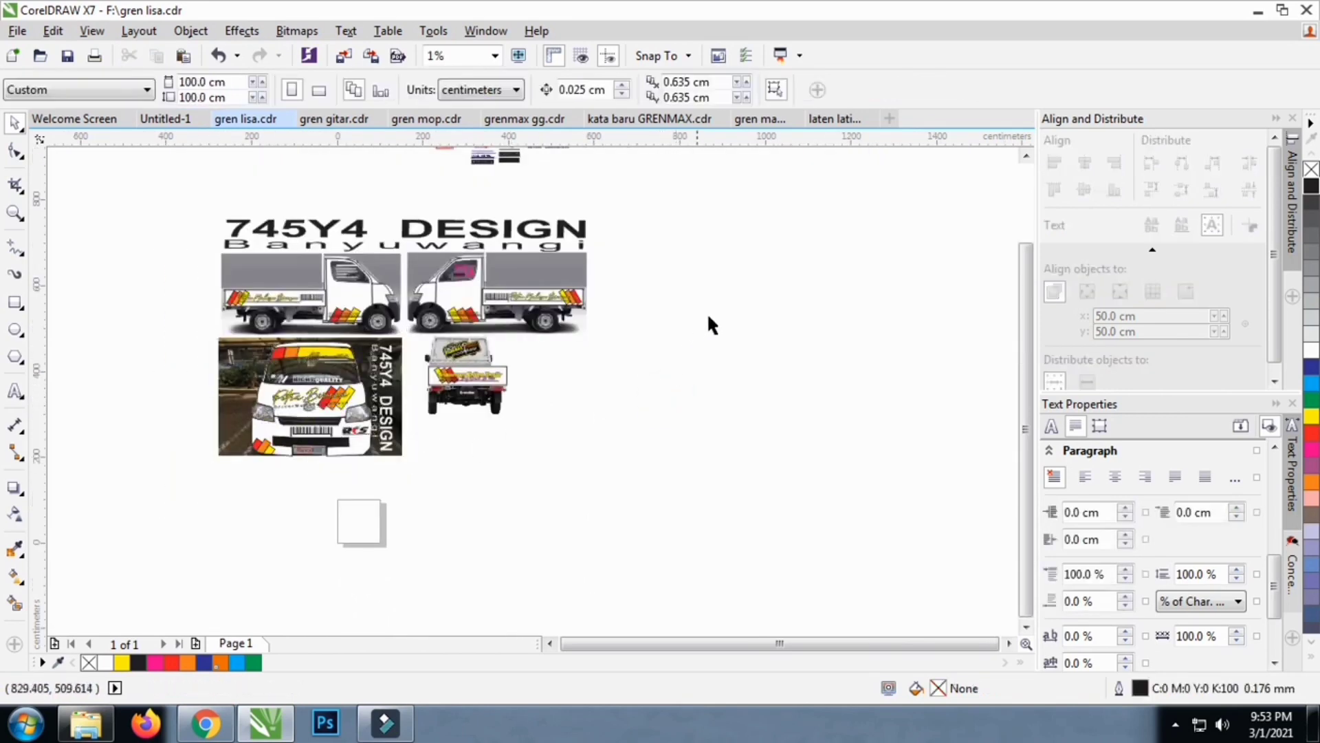
Enlarge the complete rear truck view to about 531.2 by 302.3 cm and center it beneath the right-hand truck
drag(707, 315, 386, 466)
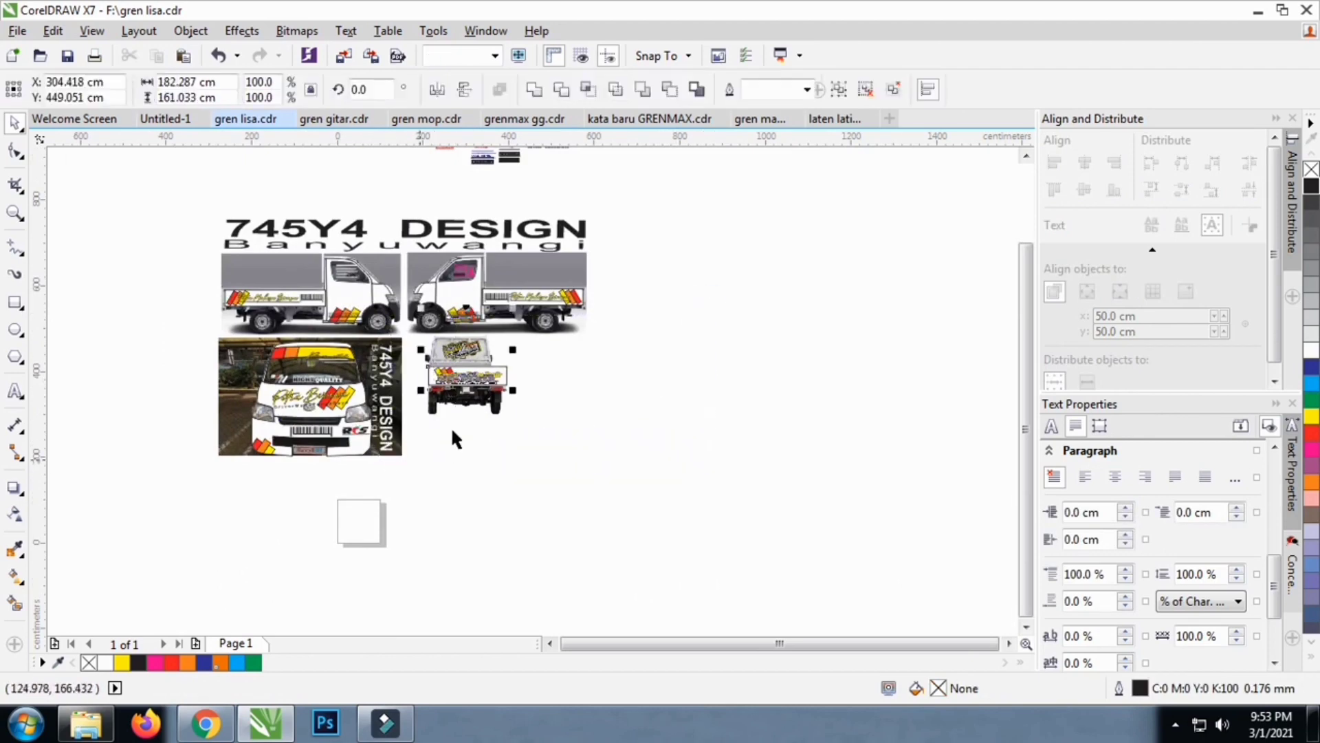
click(542, 413)
drag(690, 319, 432, 454)
click(511, 406)
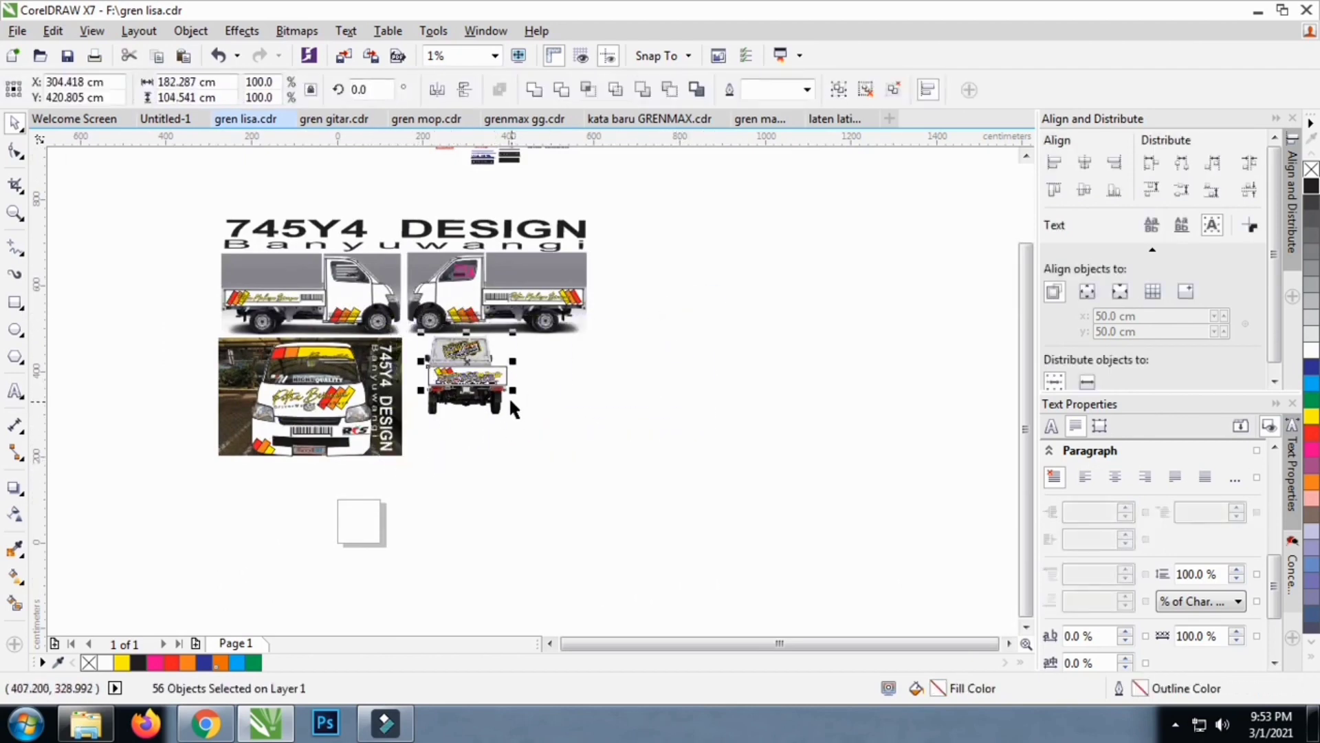
scroll(492, 414, up, 1)
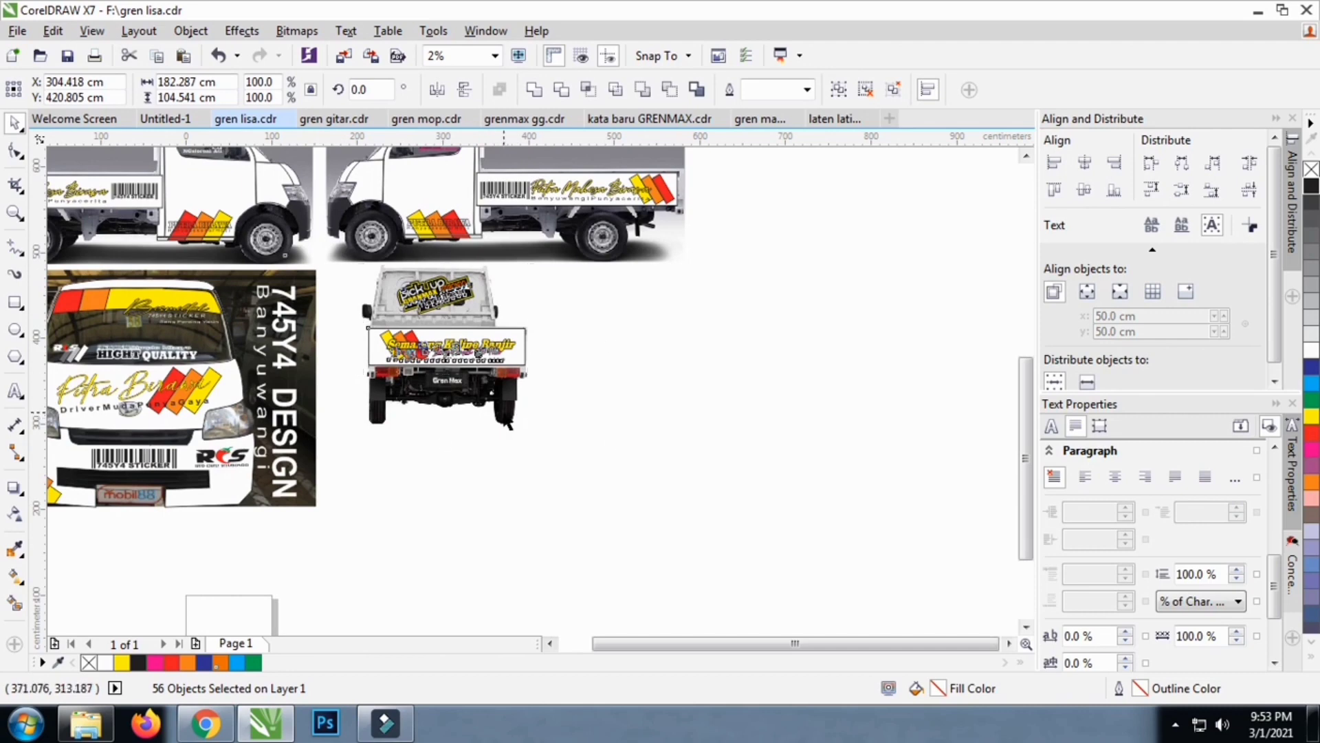
shift+click(505, 413)
drag(611, 444, 746, 522)
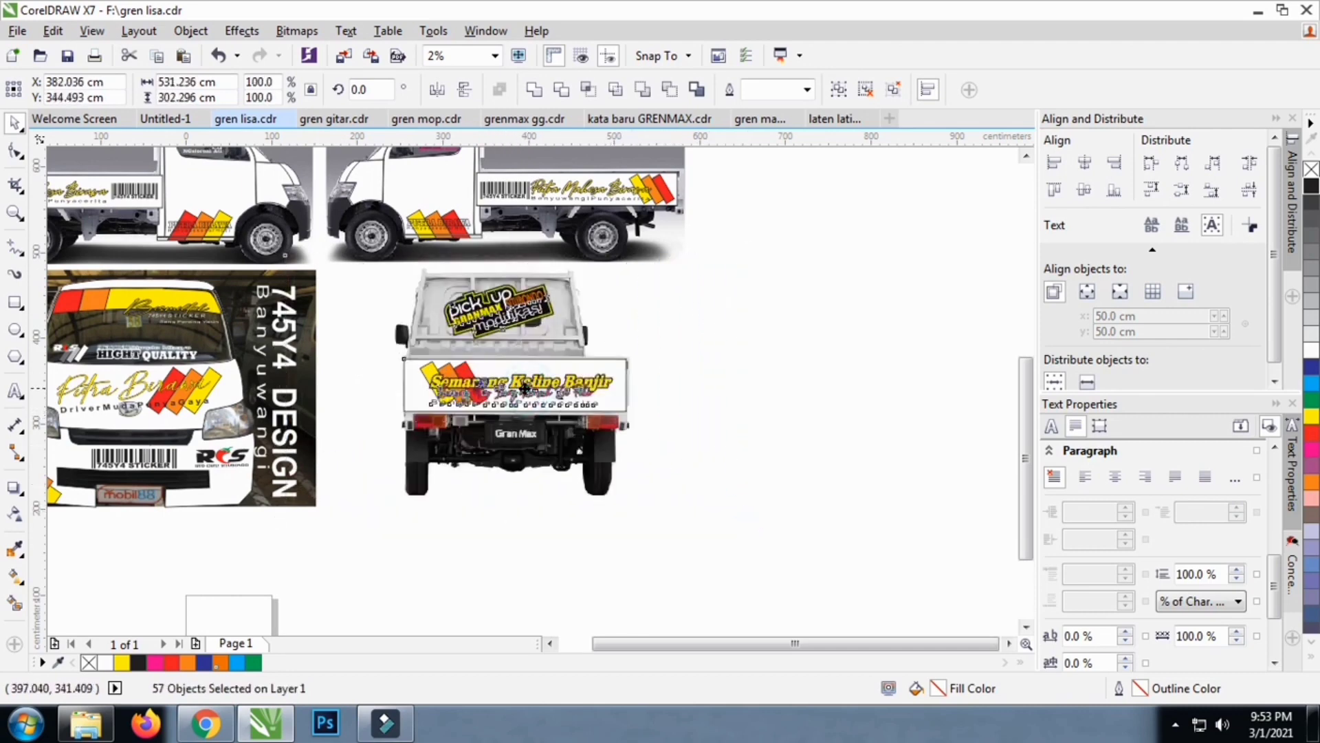
drag(527, 390, 522, 388)
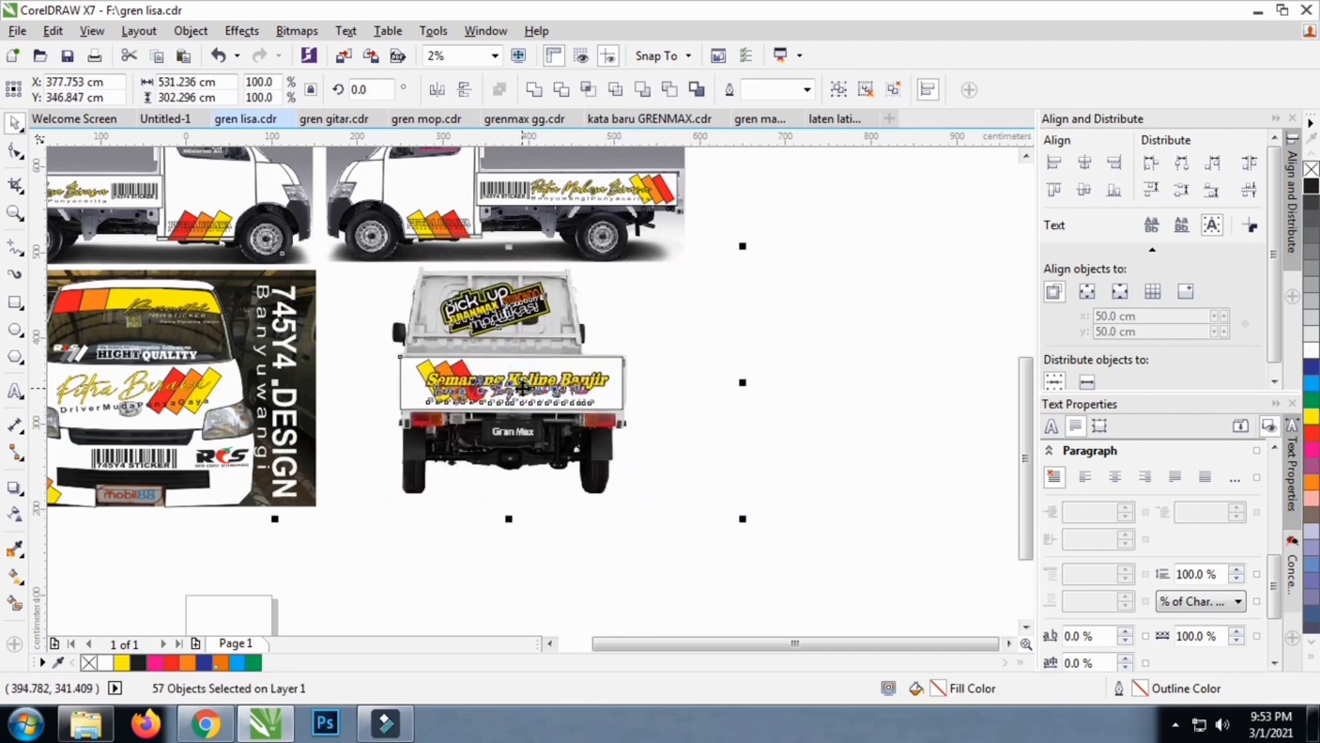
click(785, 493)
Stretch the "745Y4 DESIGN Banyuwangi" title leftward to a width of about 848.5 cm, toward the left edge of the truck pictures
scroll(719, 299, down, 1)
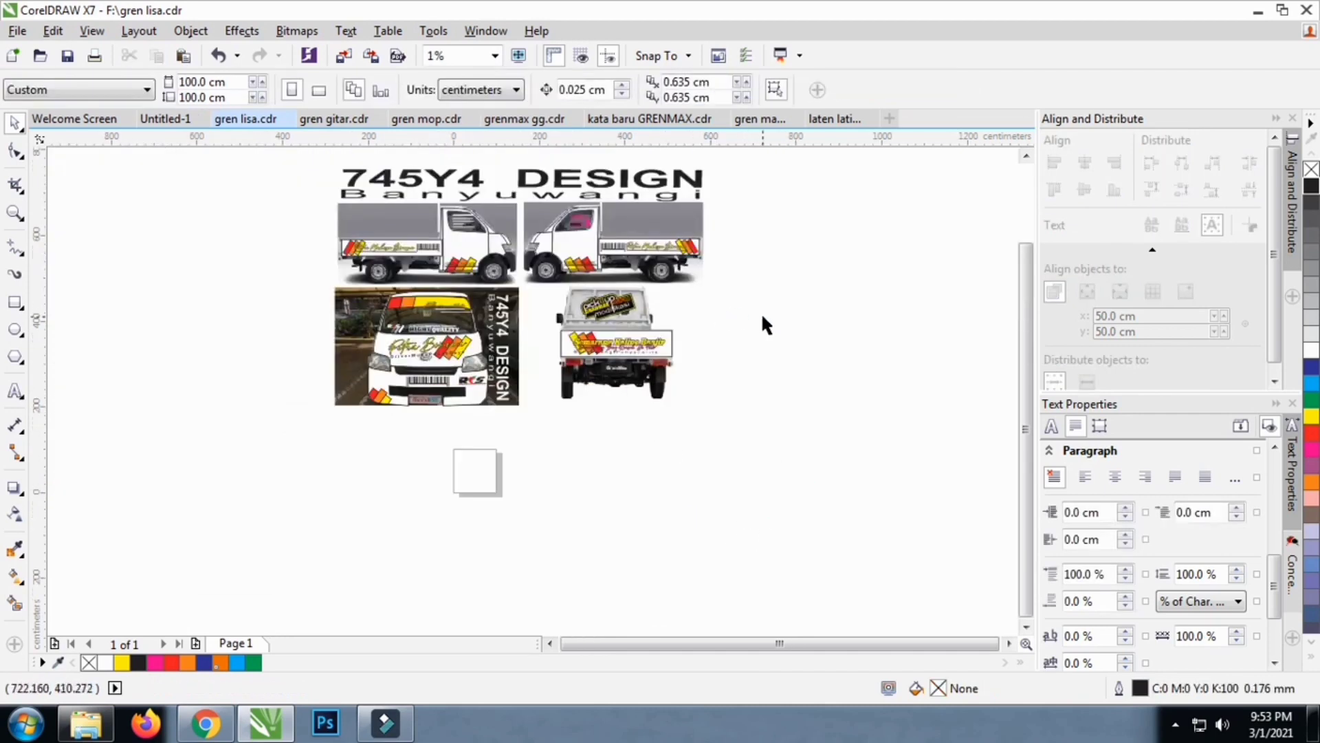
click(29, 214)
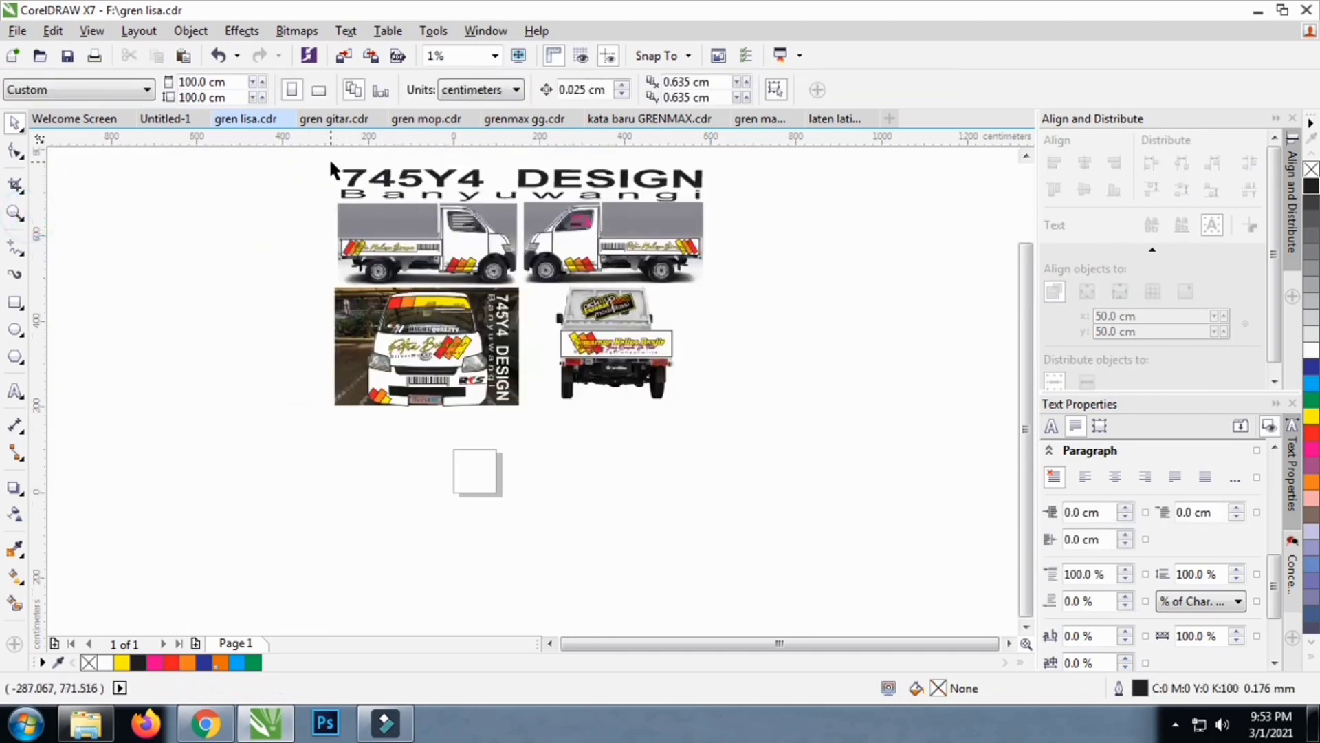
key(ctrl+a)
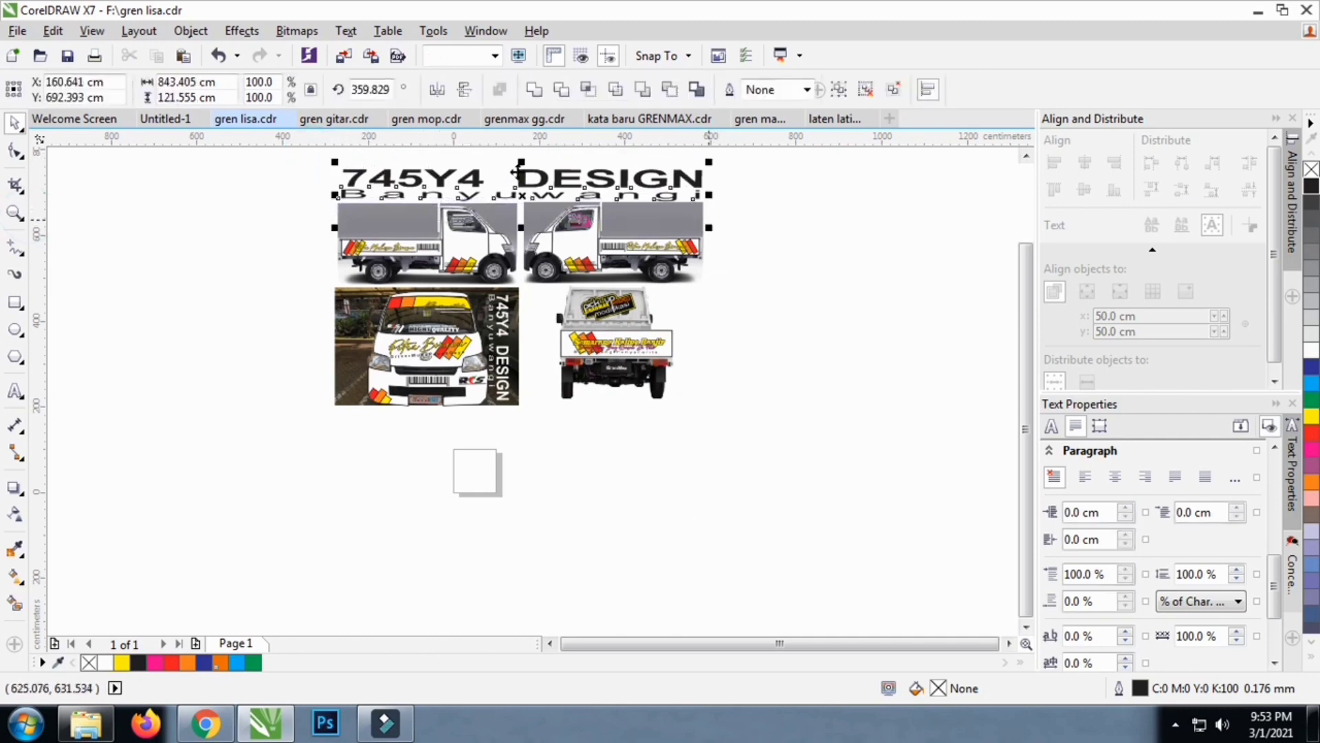
scroll(354, 176, up, 3)
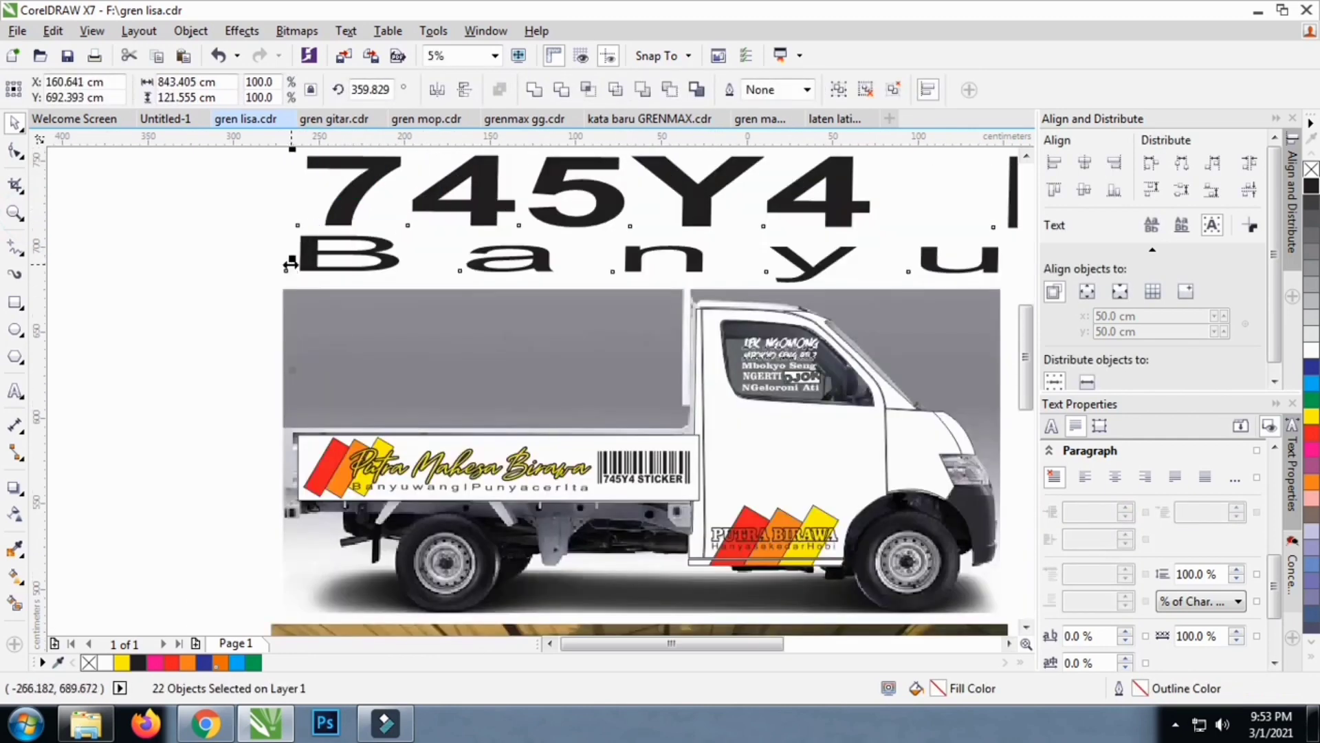
drag(287, 264, 279, 263)
scroll(218, 275, down, 3)
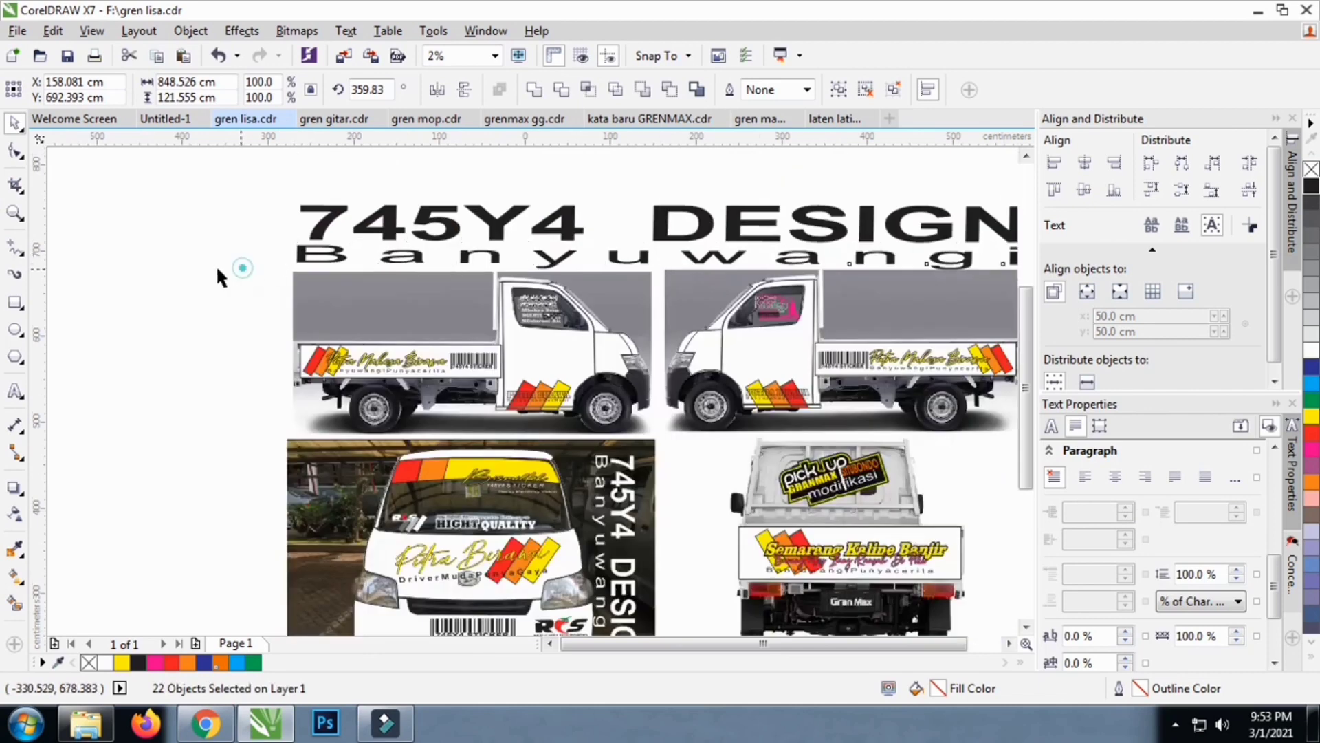
click(242, 267)
Examine the complete layout with its title and the side, front and rear truck views
click(15, 213)
scroll(227, 207, down, 2)
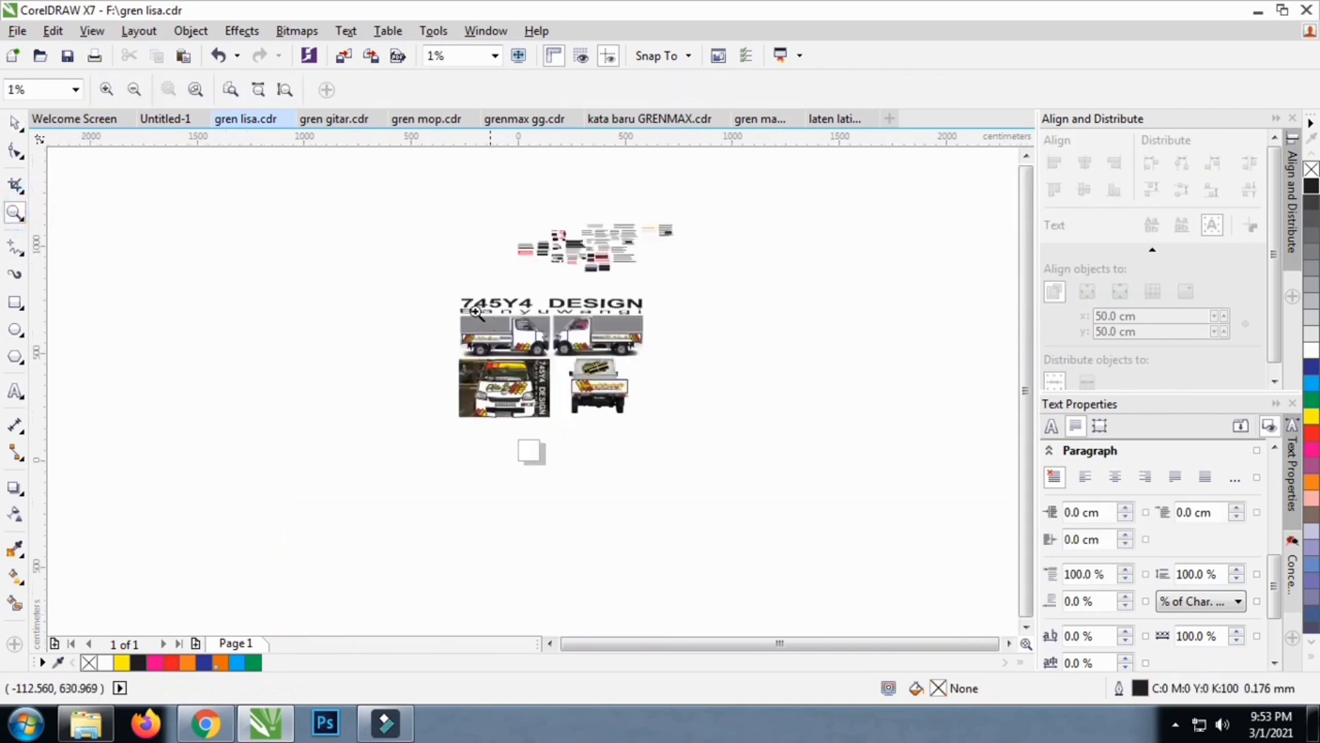
drag(454, 299, 671, 451)
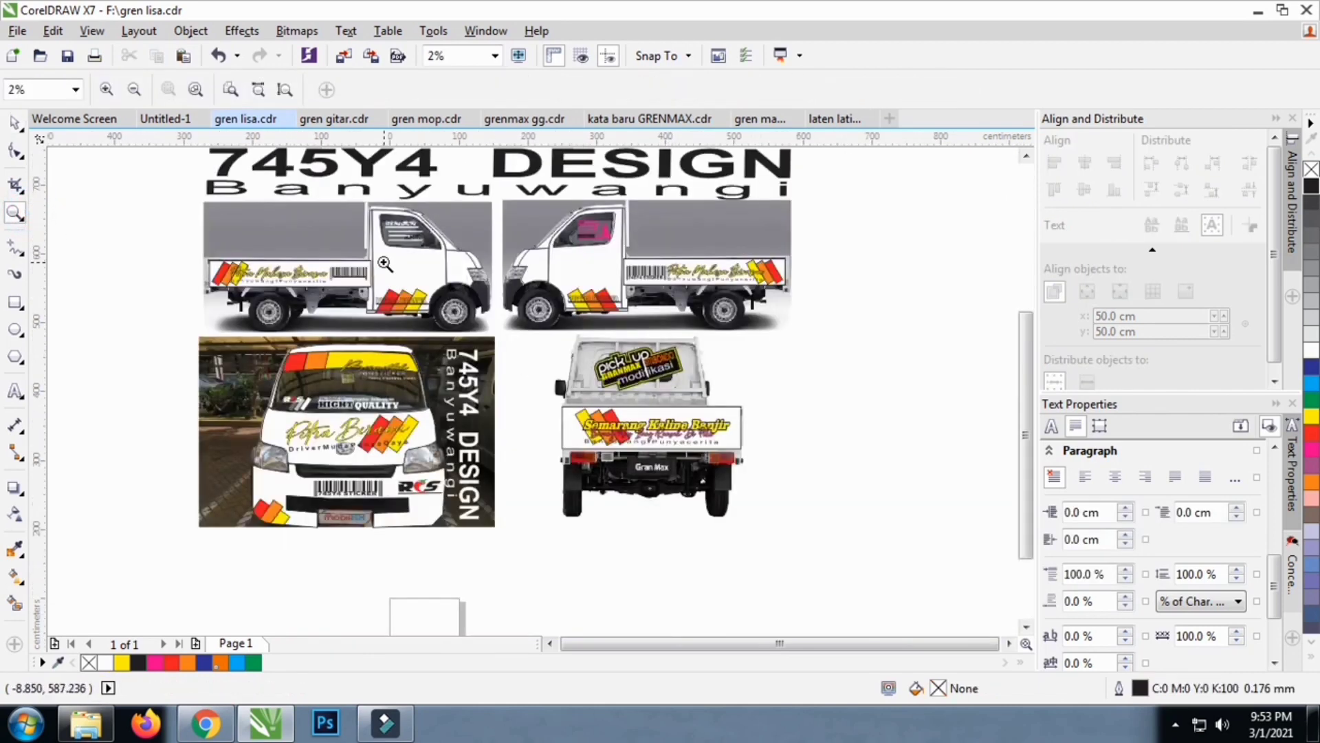
drag(202, 314, 775, 205)
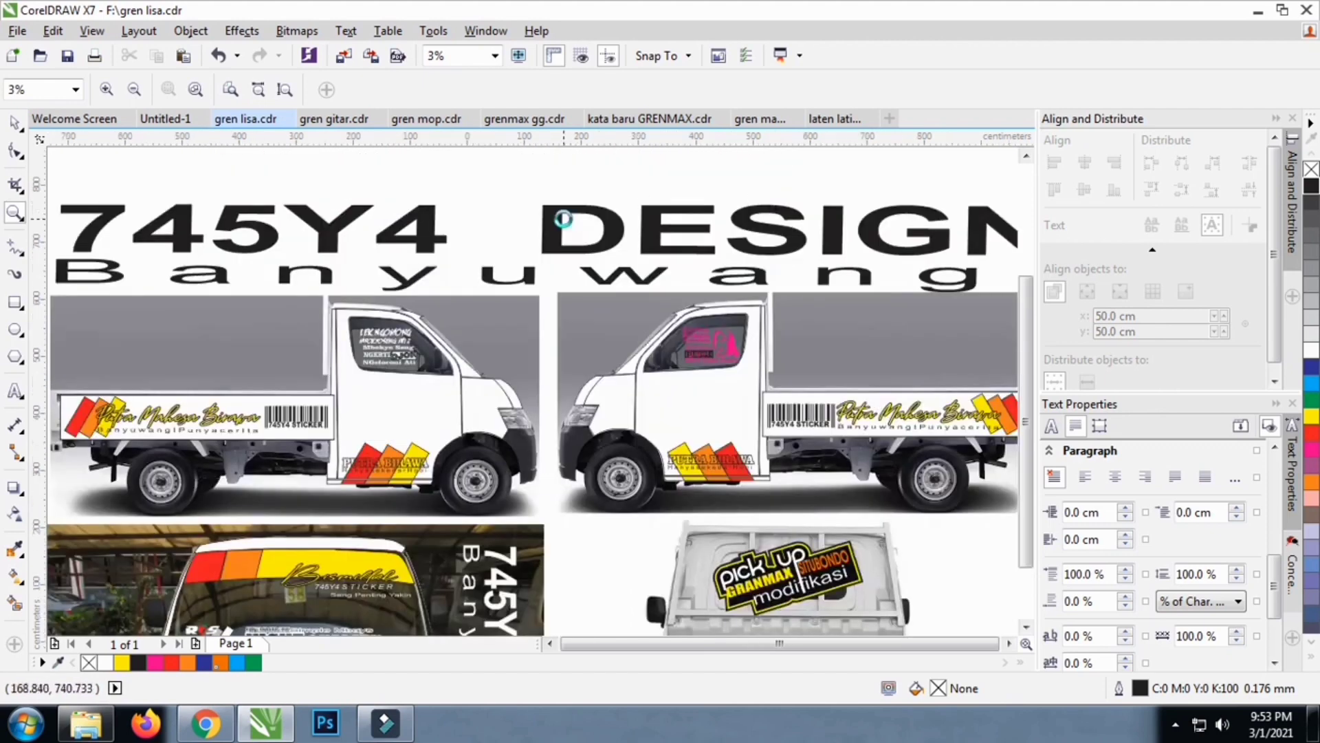
scroll(565, 221, down, 1)
click(317, 203)
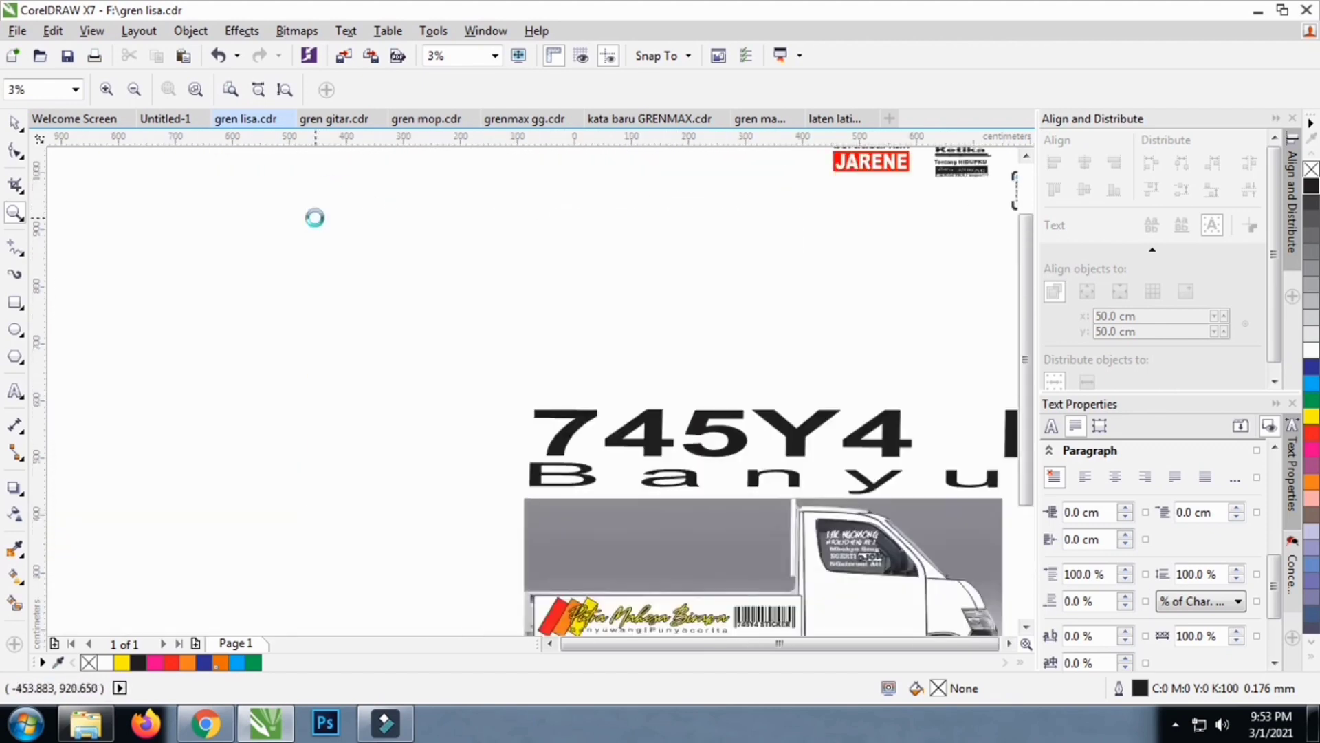
scroll(315, 219, down, 2)
drag(359, 268, 621, 436)
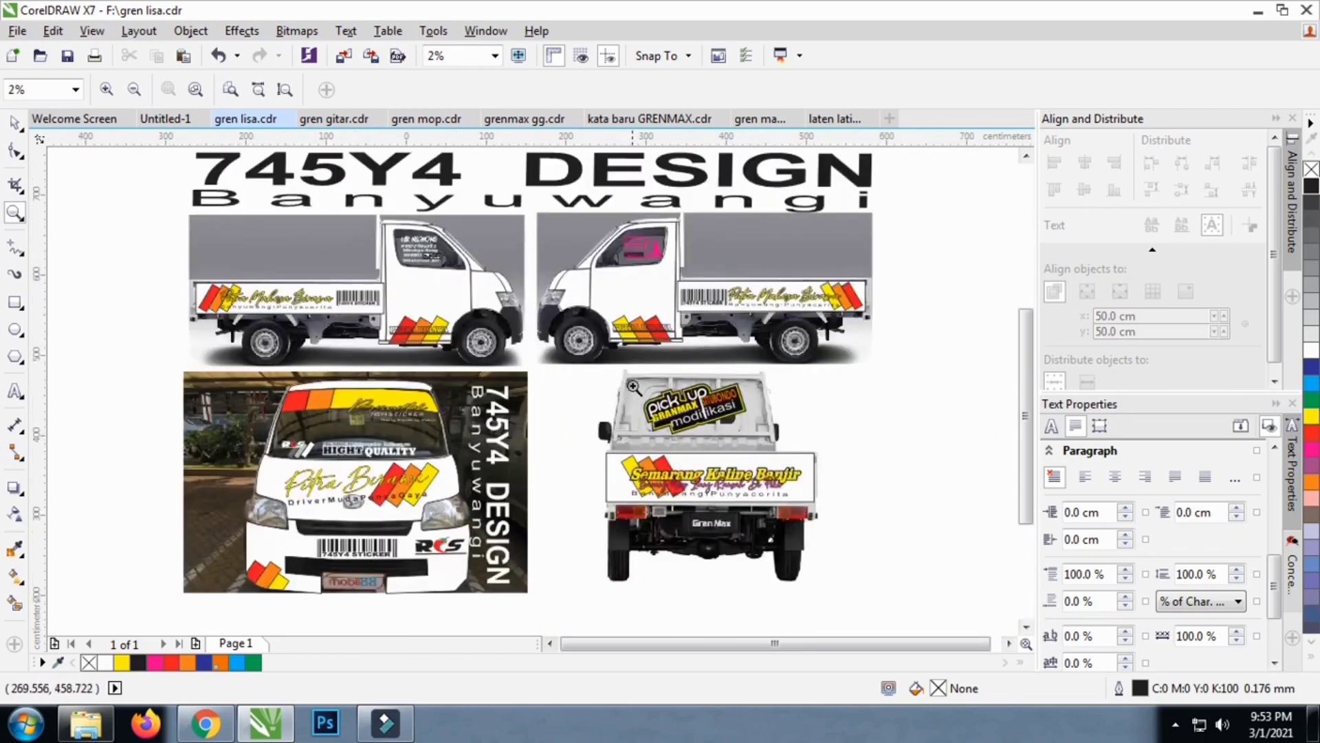
Recolor the magenta door-window sticker on the right-hand side-view truck to white
click(15, 122)
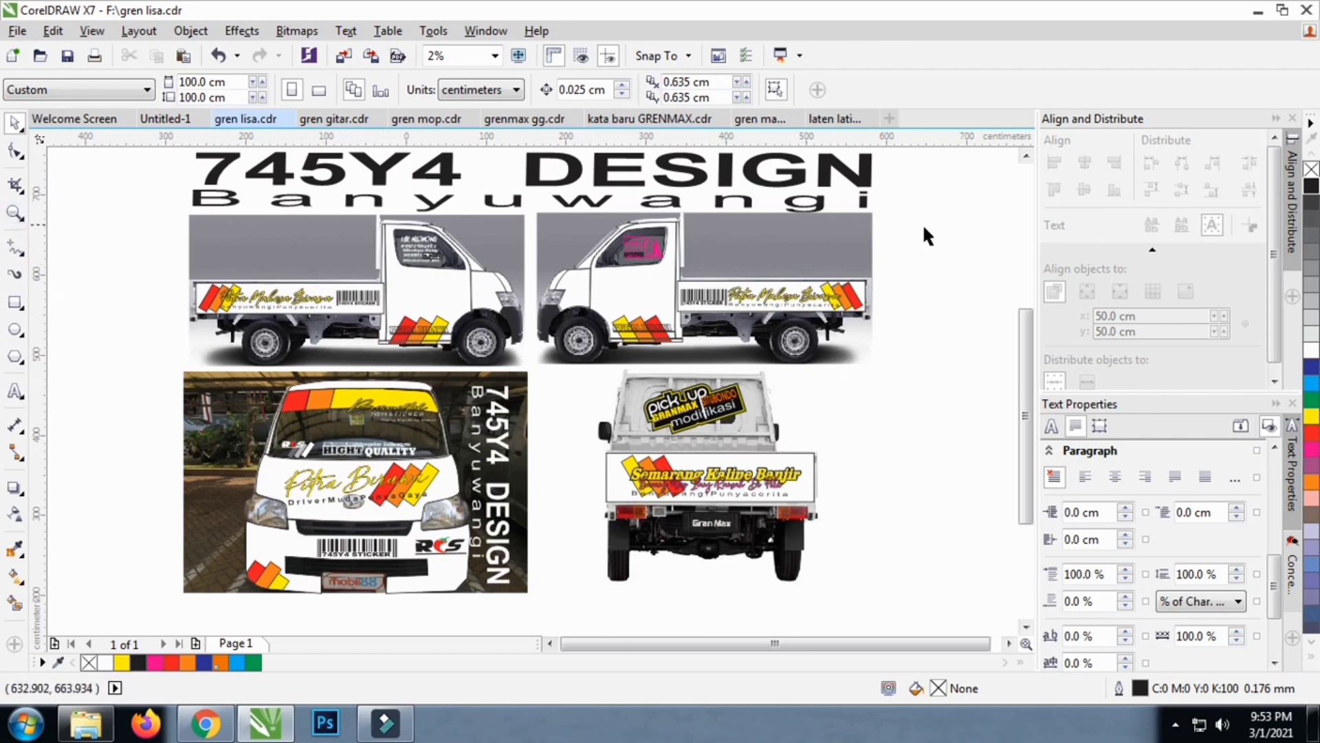
drag(963, 205, 581, 261)
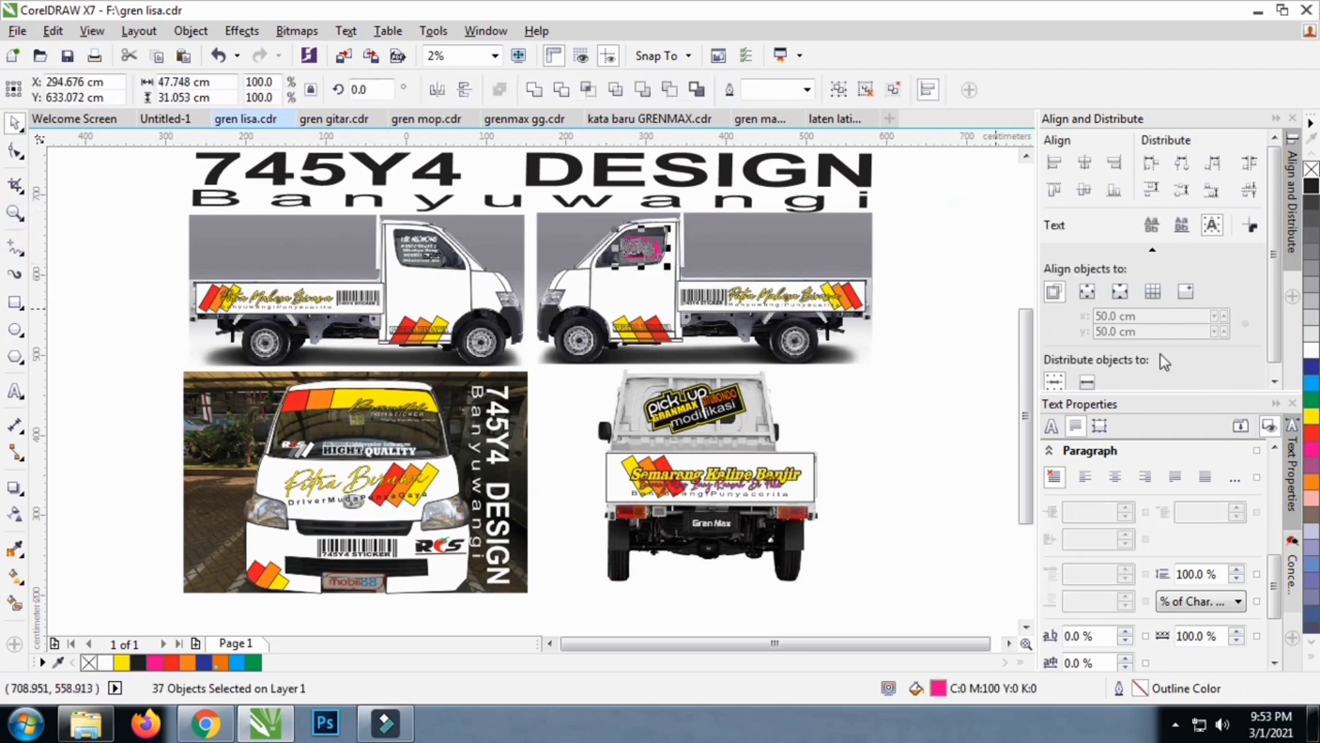
key(Delete)
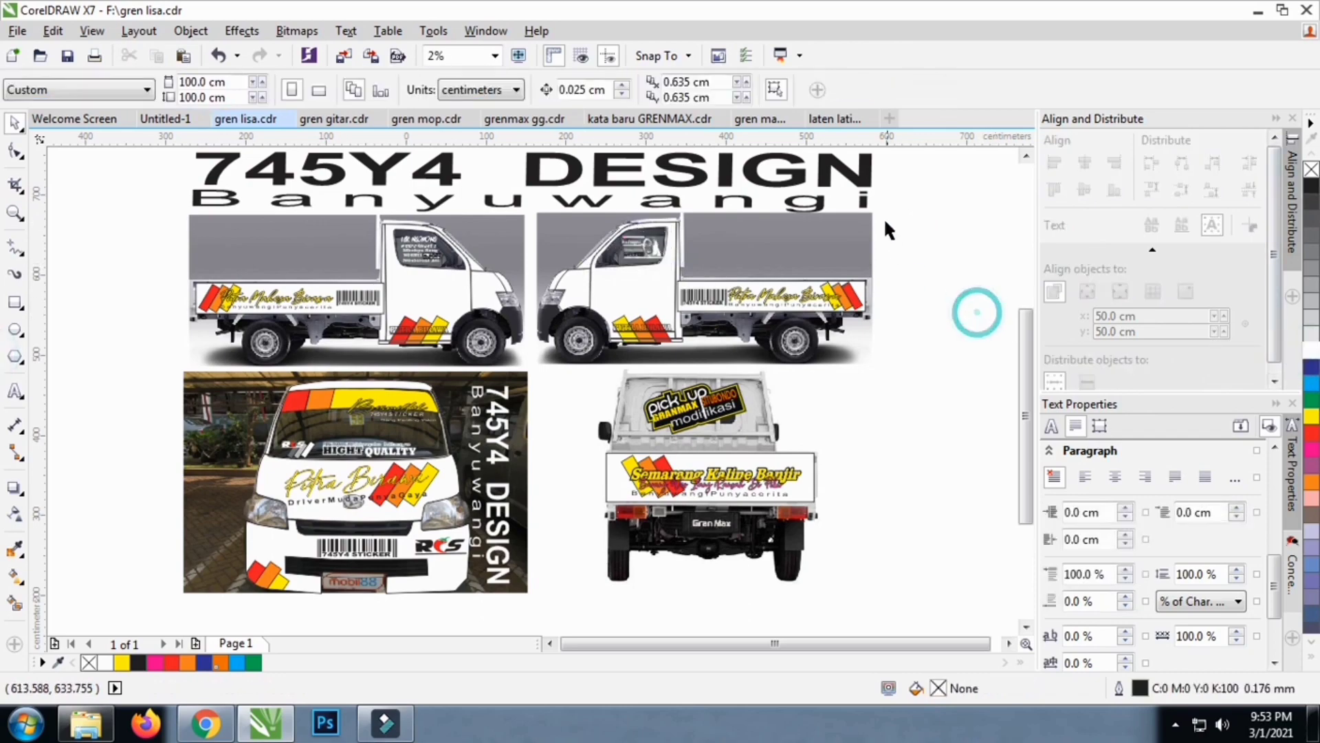
scroll(559, 230, up, 2)
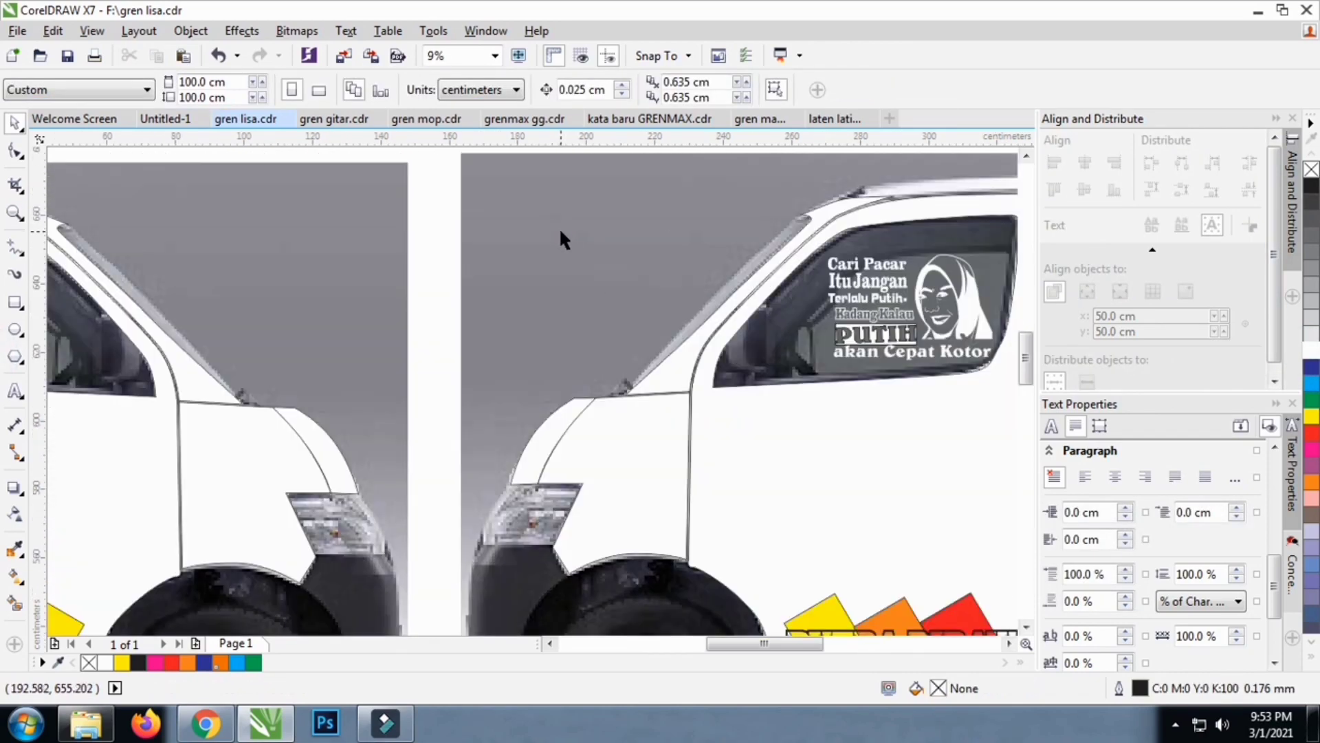
scroll(559, 227, down, 2)
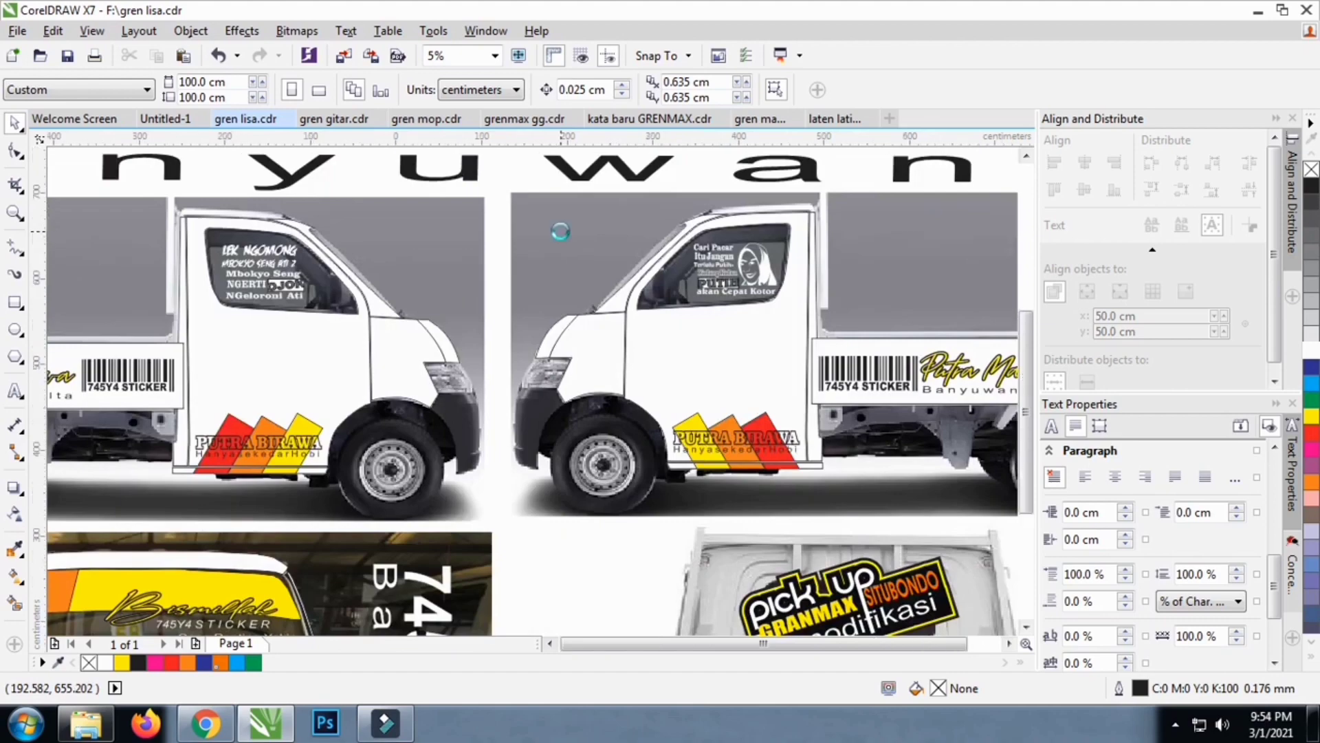
Examine the stickers on both side-view trucks and on the van front at close range
click(15, 214)
drag(153, 222, 526, 392)
right_click(248, 273)
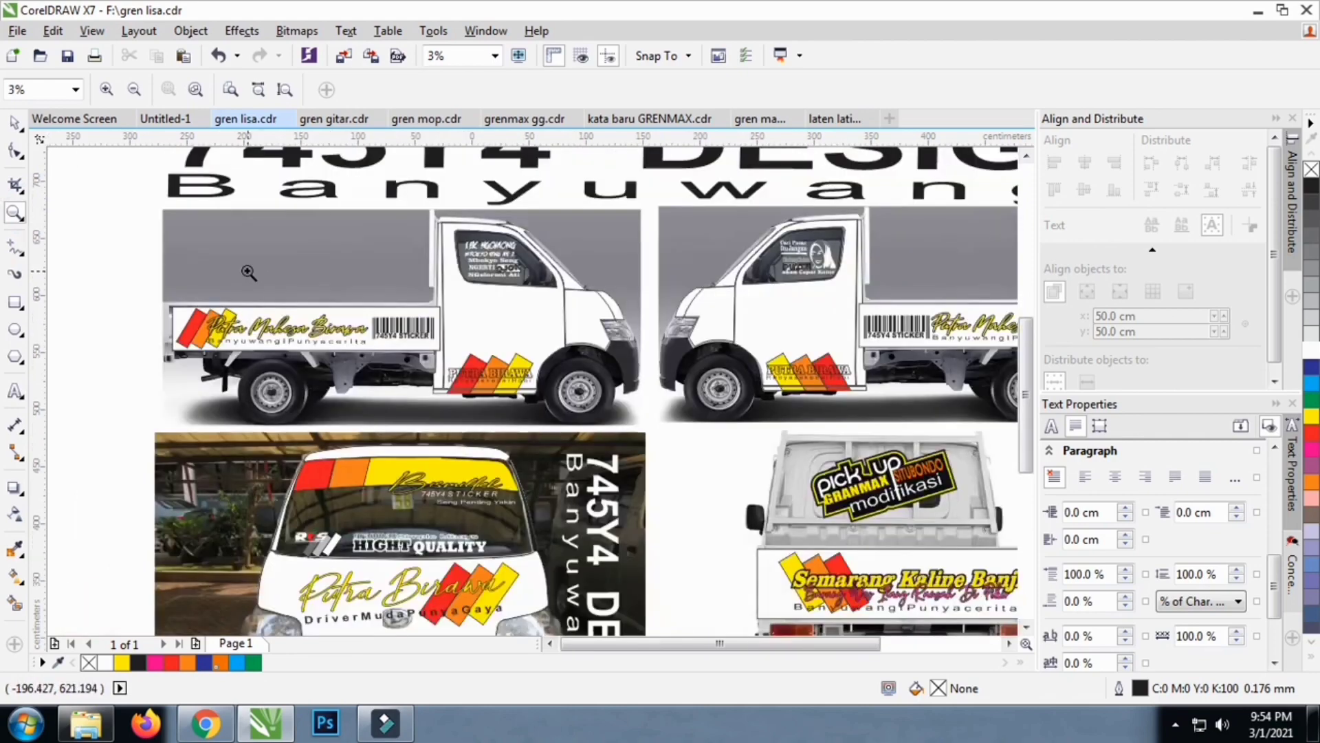
drag(159, 178, 639, 430)
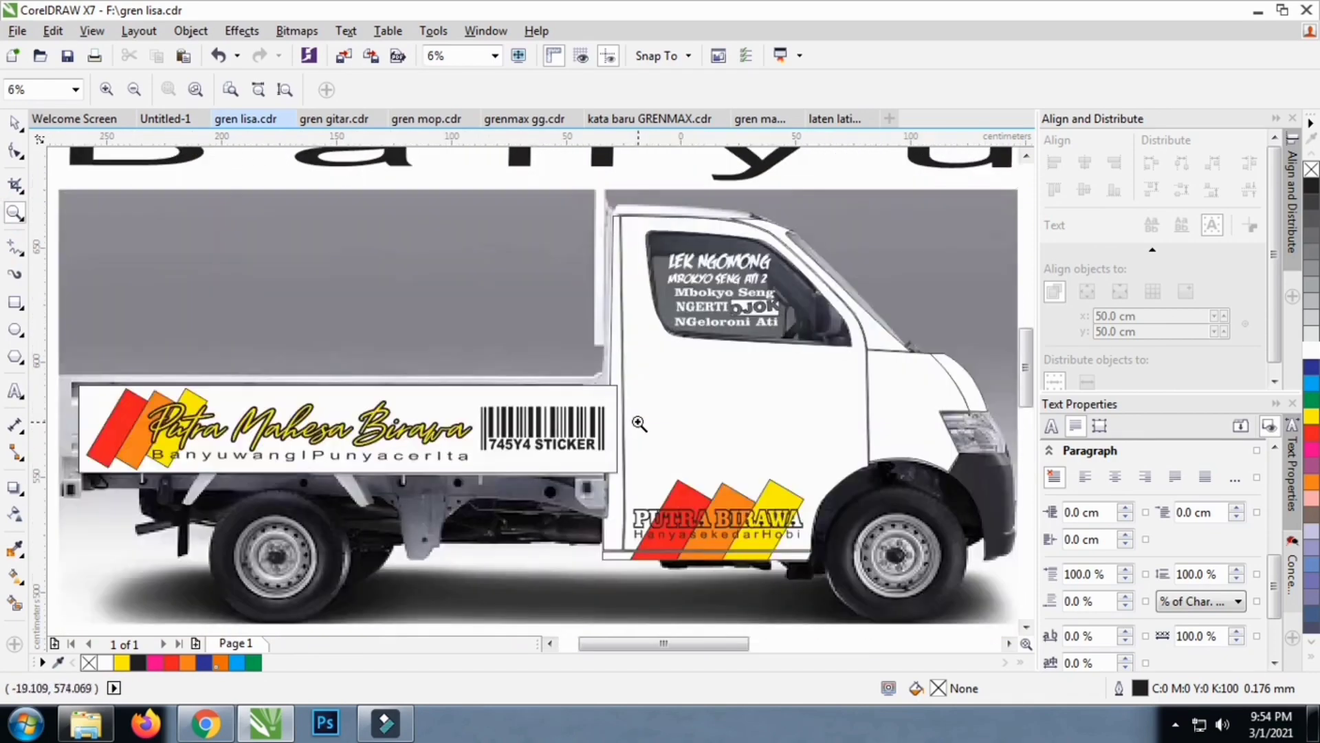
scroll(189, 276, down, 3)
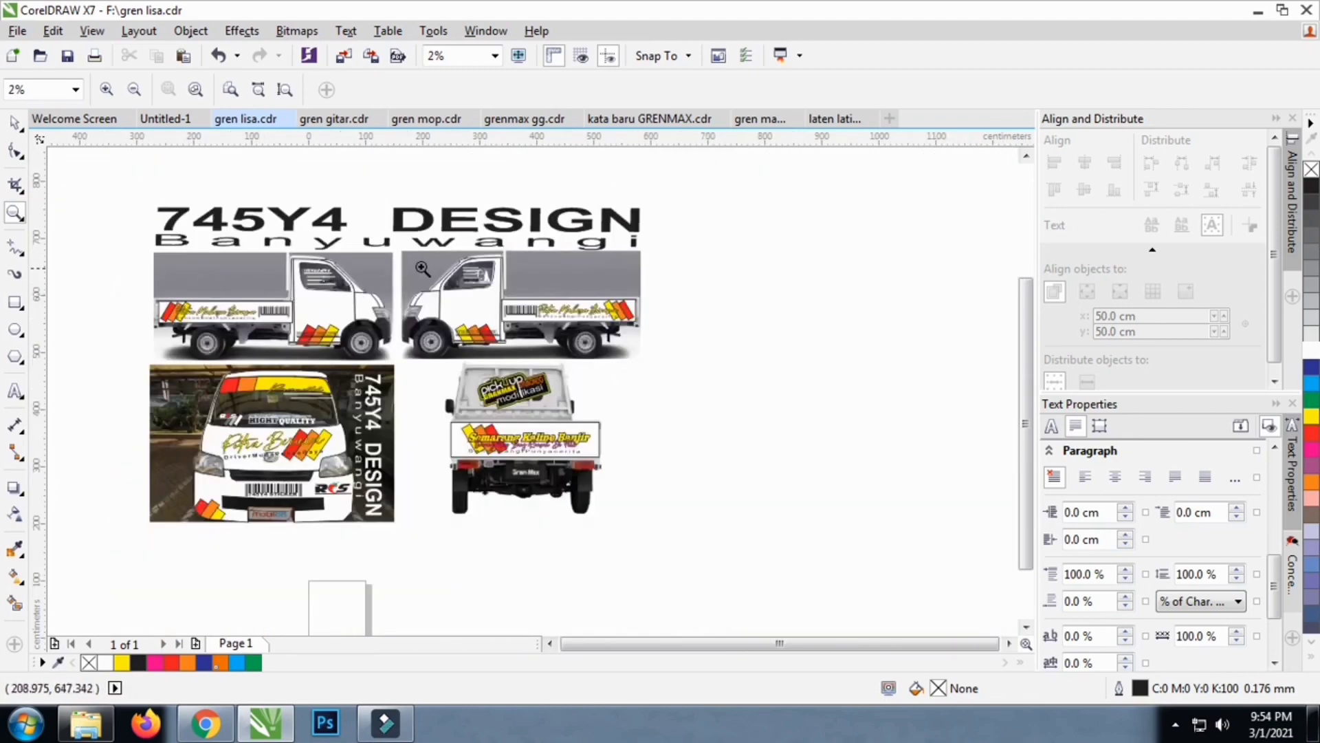
drag(398, 254, 643, 346)
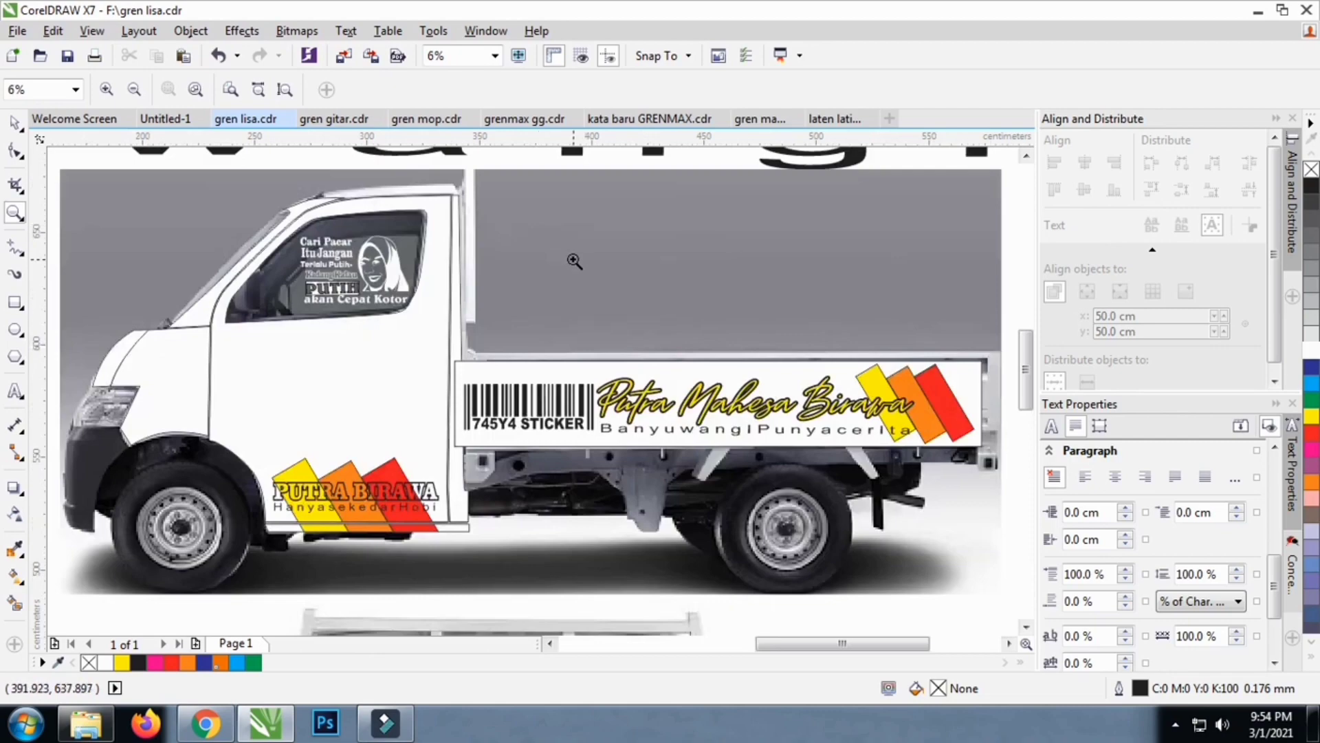
scroll(574, 261, down, 3)
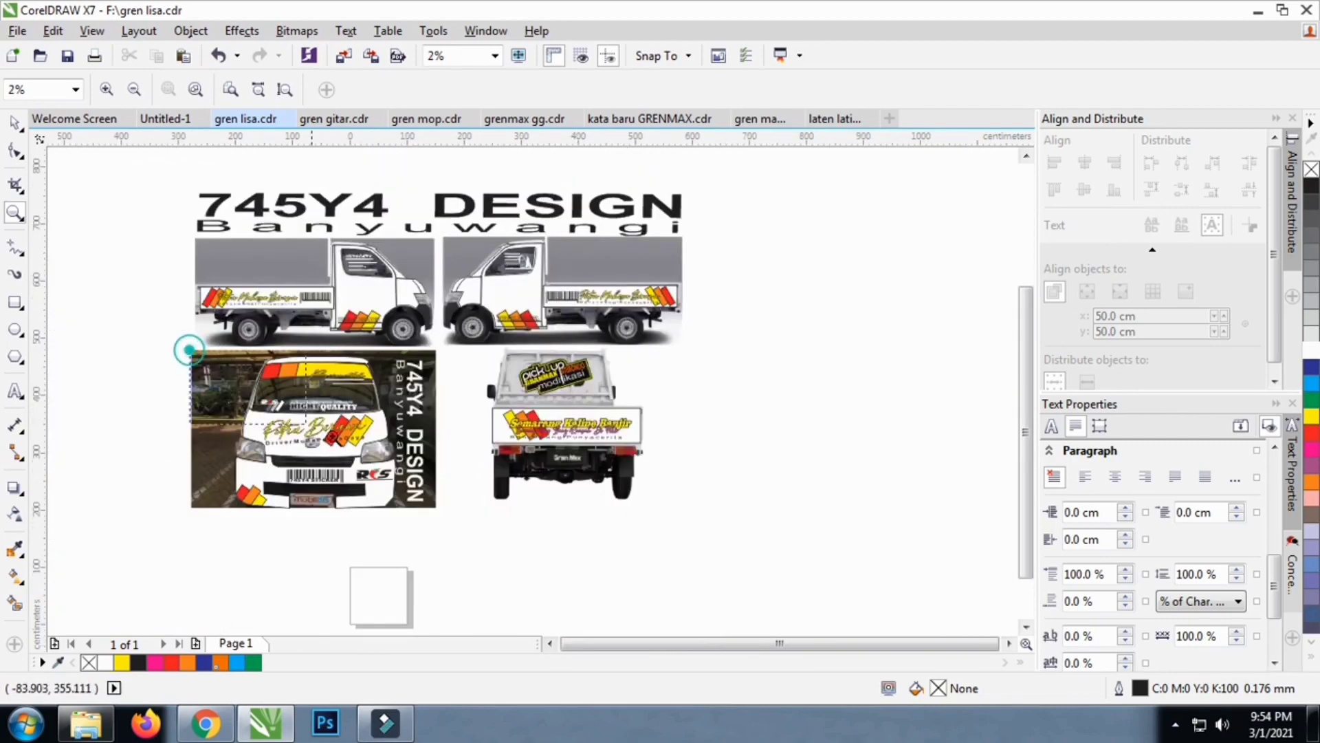
drag(187, 346, 447, 504)
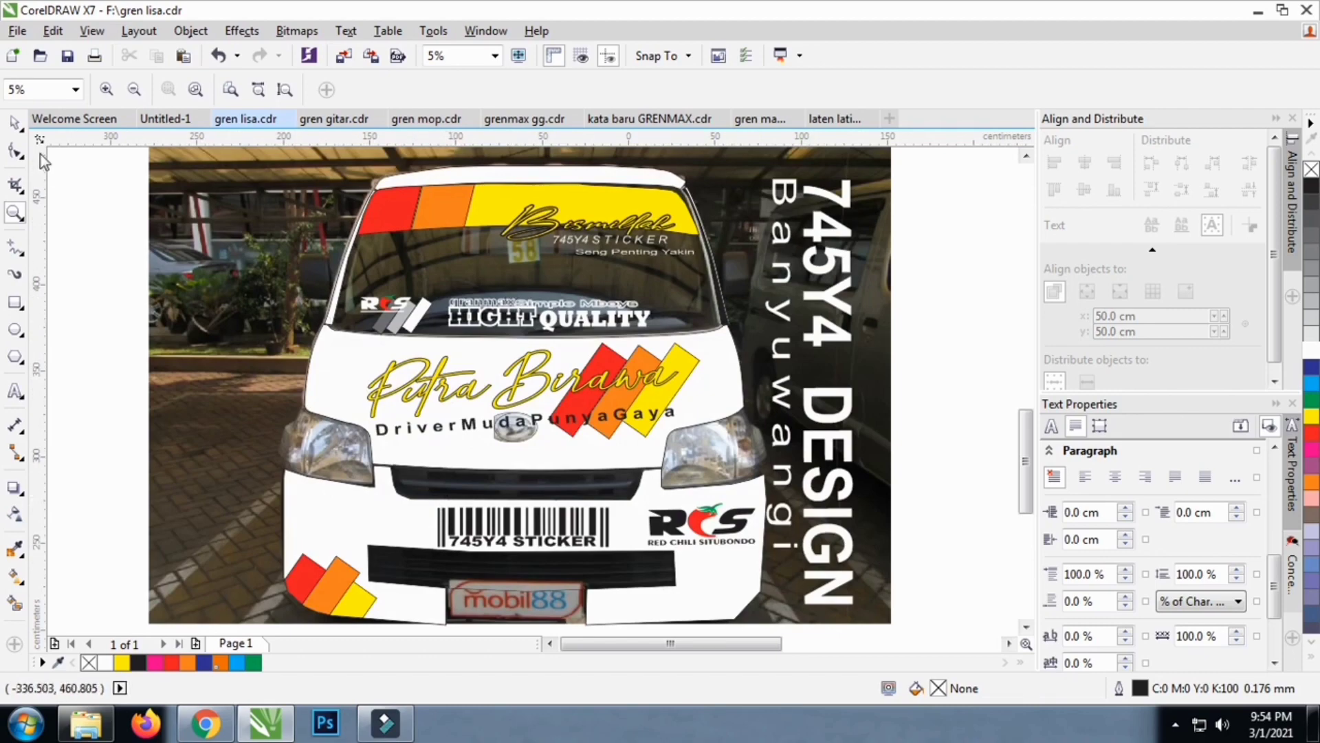
Move the "DriverMudaPunyaGaya" text on the van's hood slightly upward, fill it with magenta and add a black outline
click(17, 122)
scroll(540, 416, up, 1)
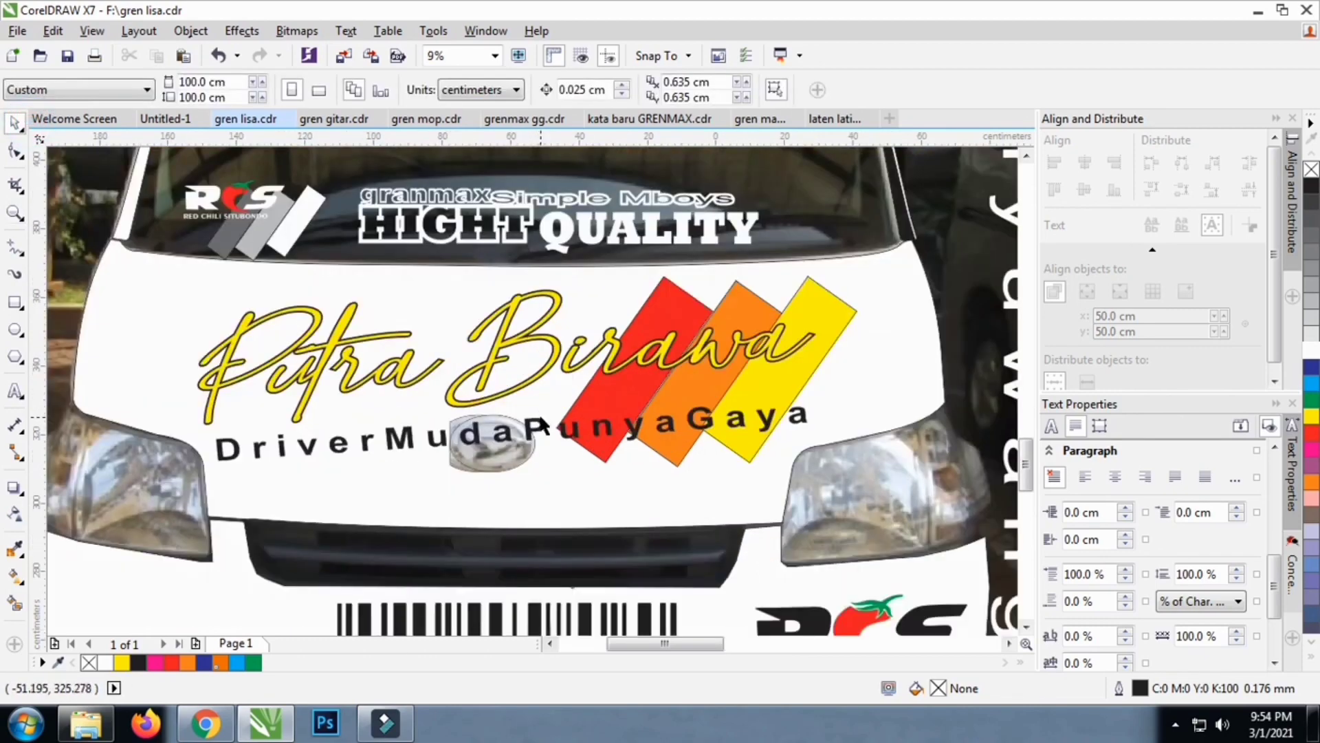
drag(540, 428, 540, 410)
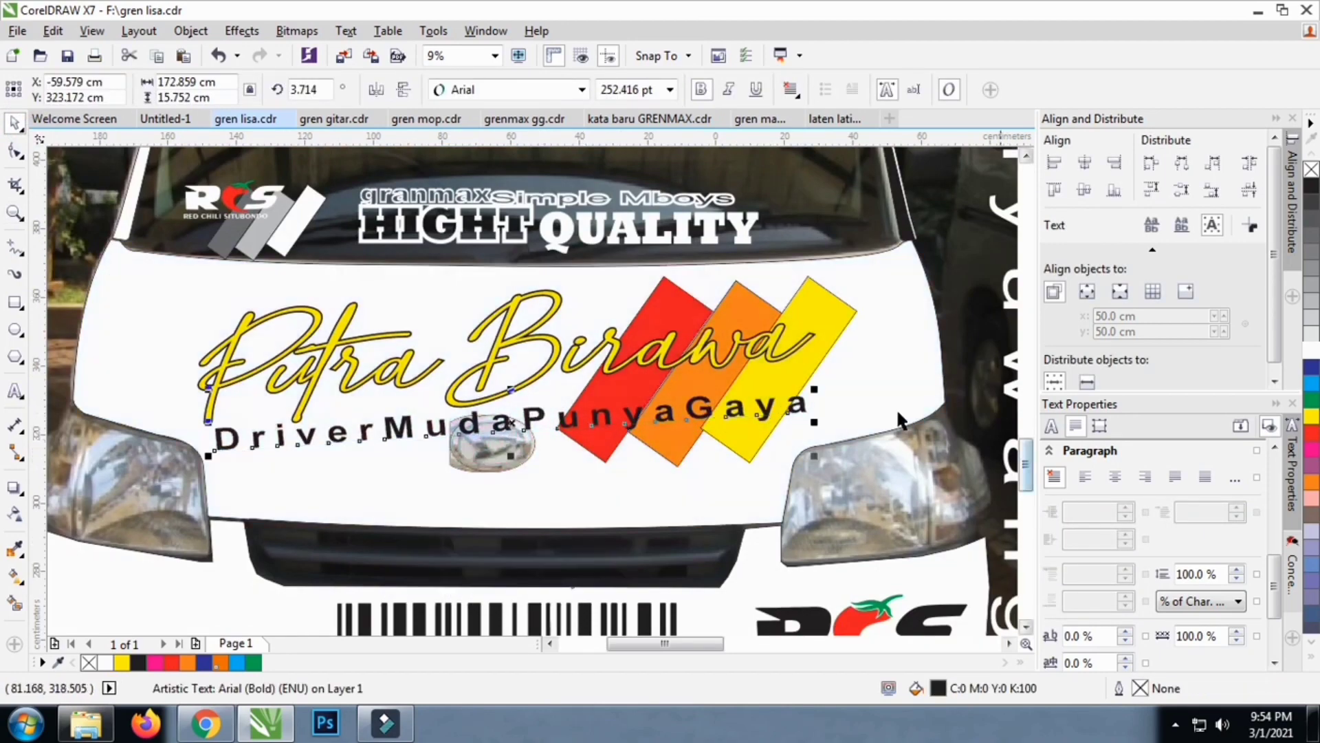
click(1311, 451)
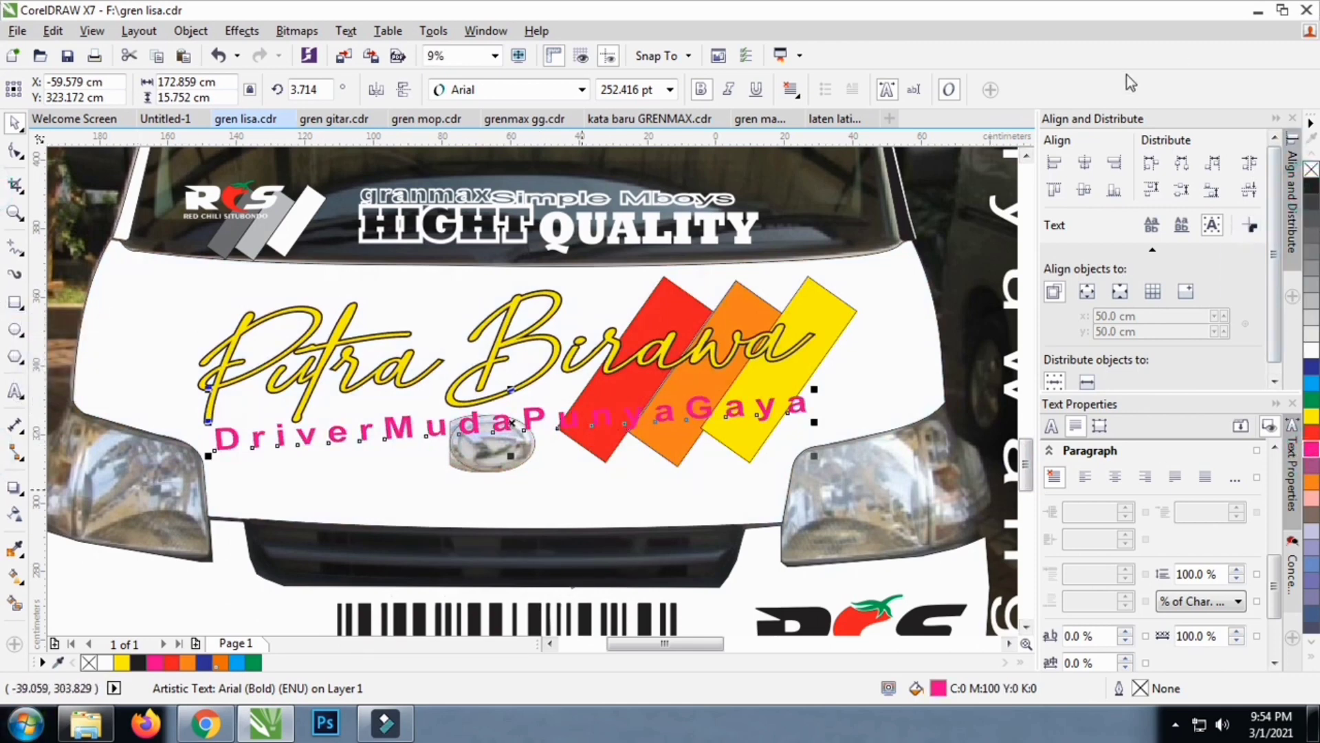
right_click(1311, 185)
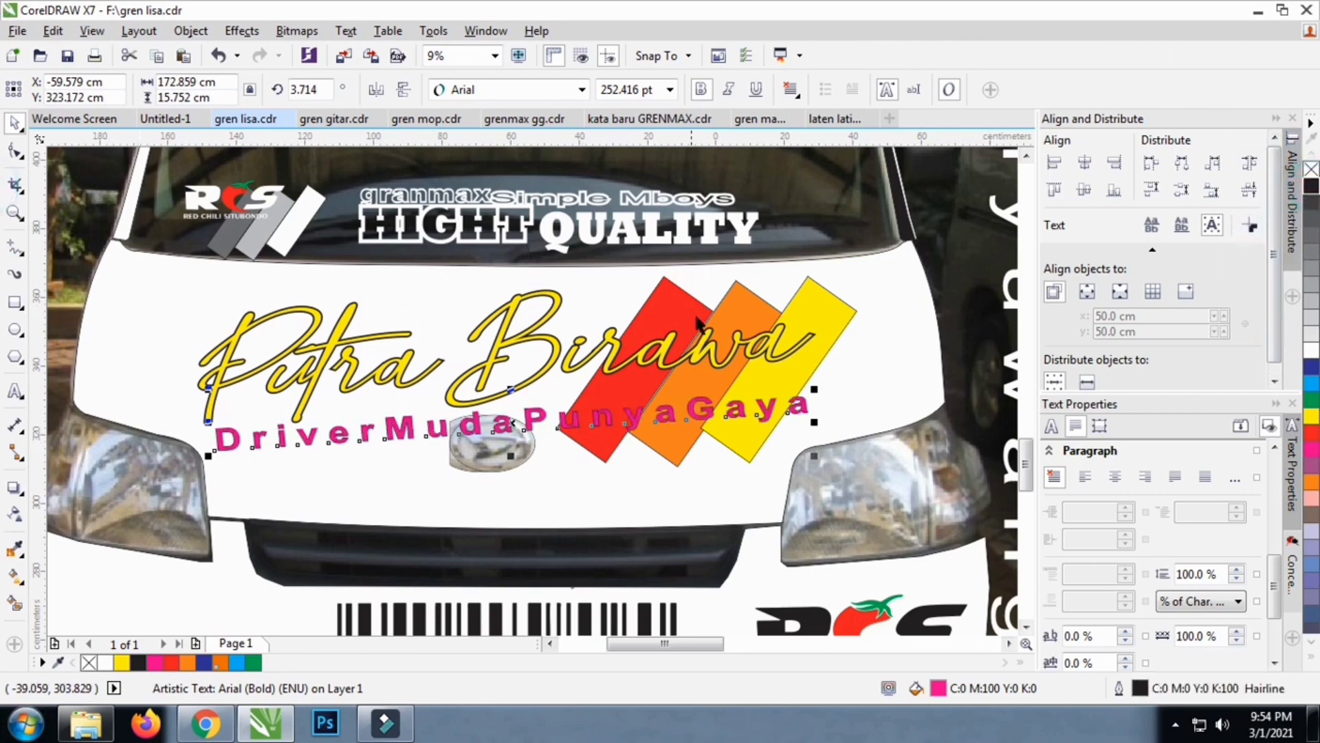
Set the "DriverMudaPunyaGaya" text's outline to 10.0 mm behind the fill, and change its fill to white
key(F12)
click(537, 236)
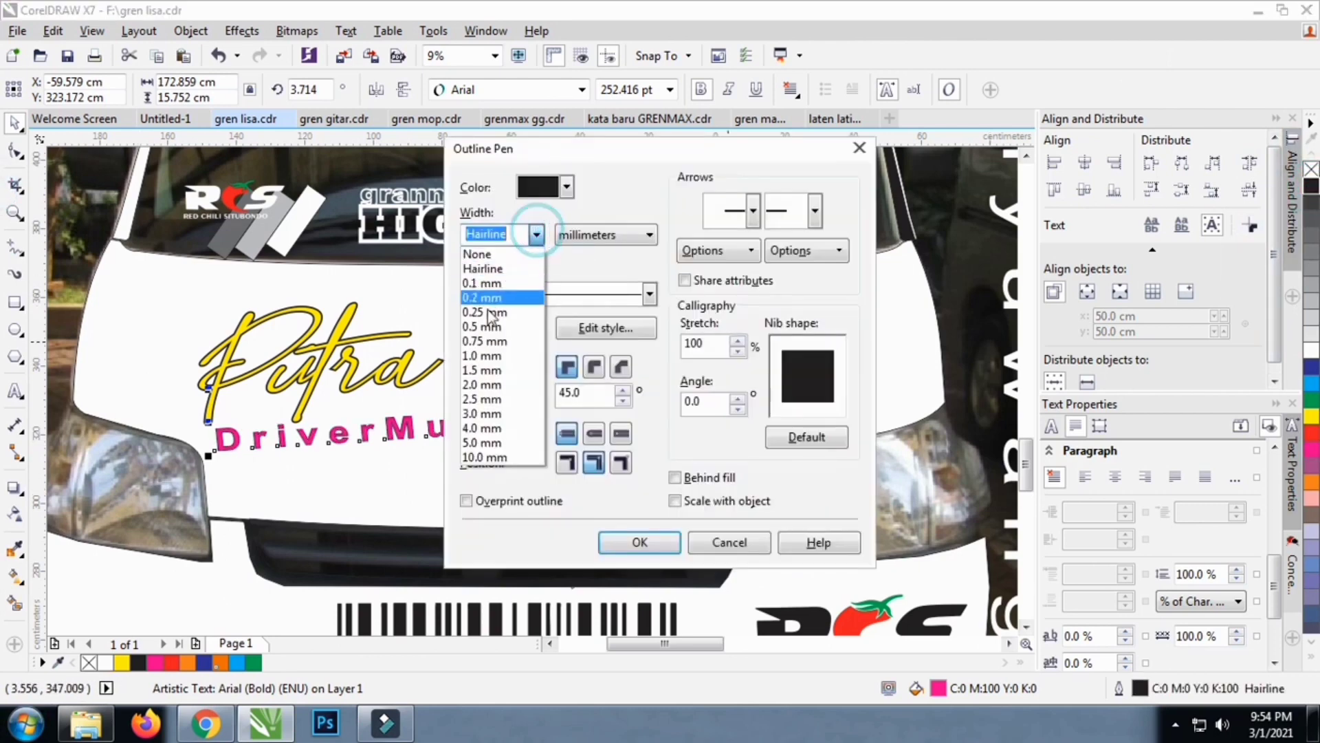
click(482, 452)
click(674, 477)
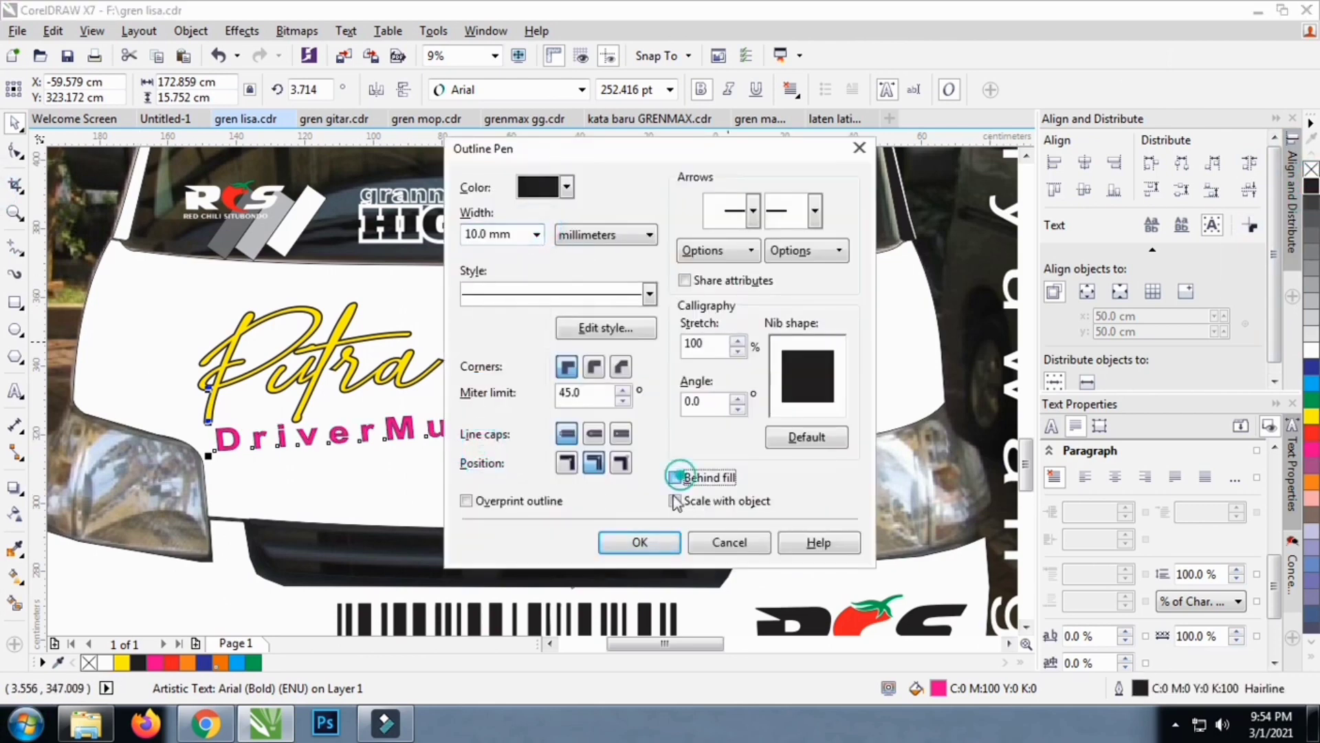
click(639, 542)
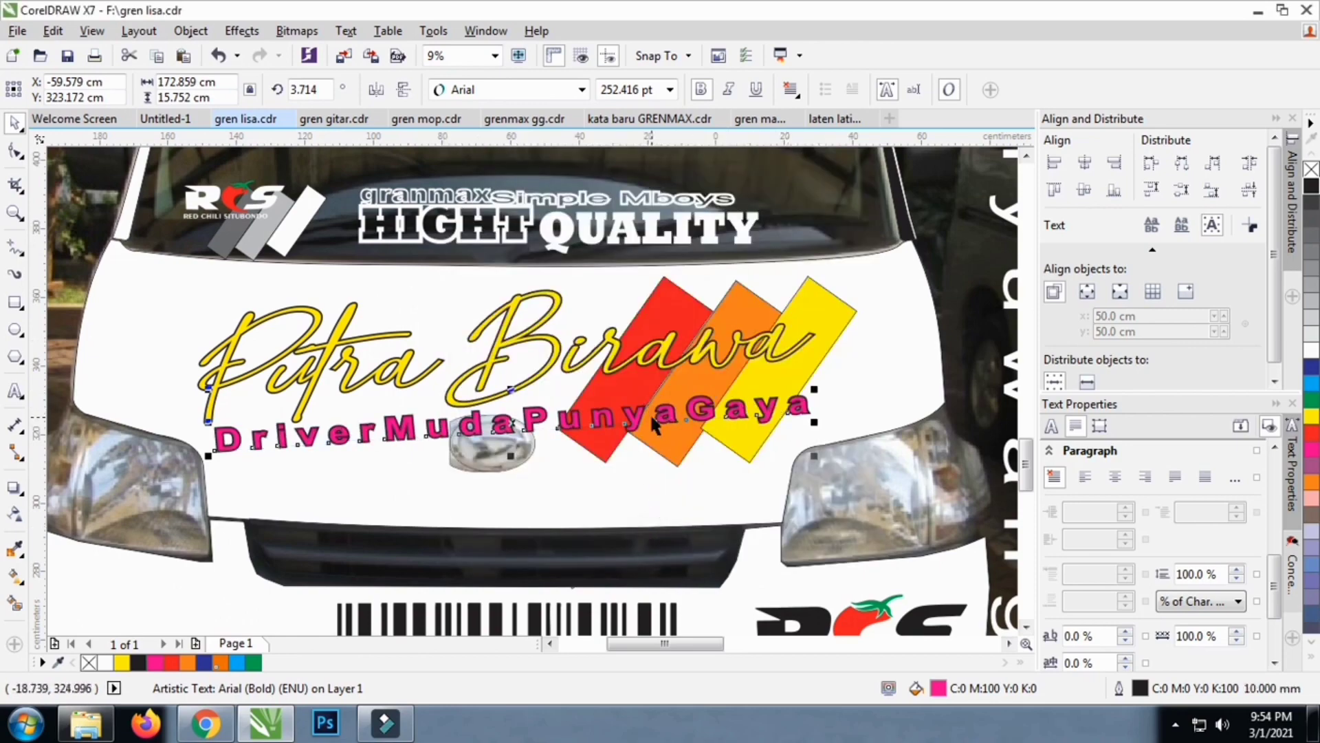
scroll(650, 412, up, 2)
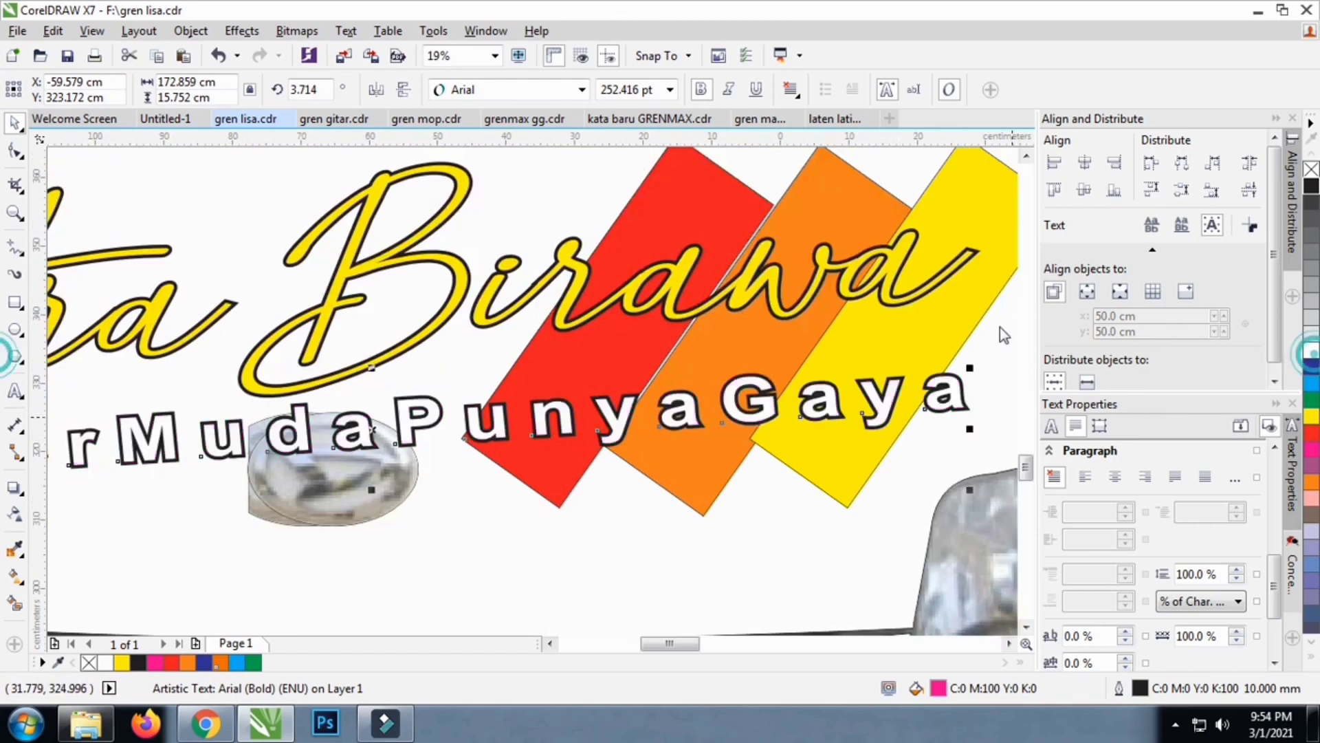
scroll(614, 377, down, 2)
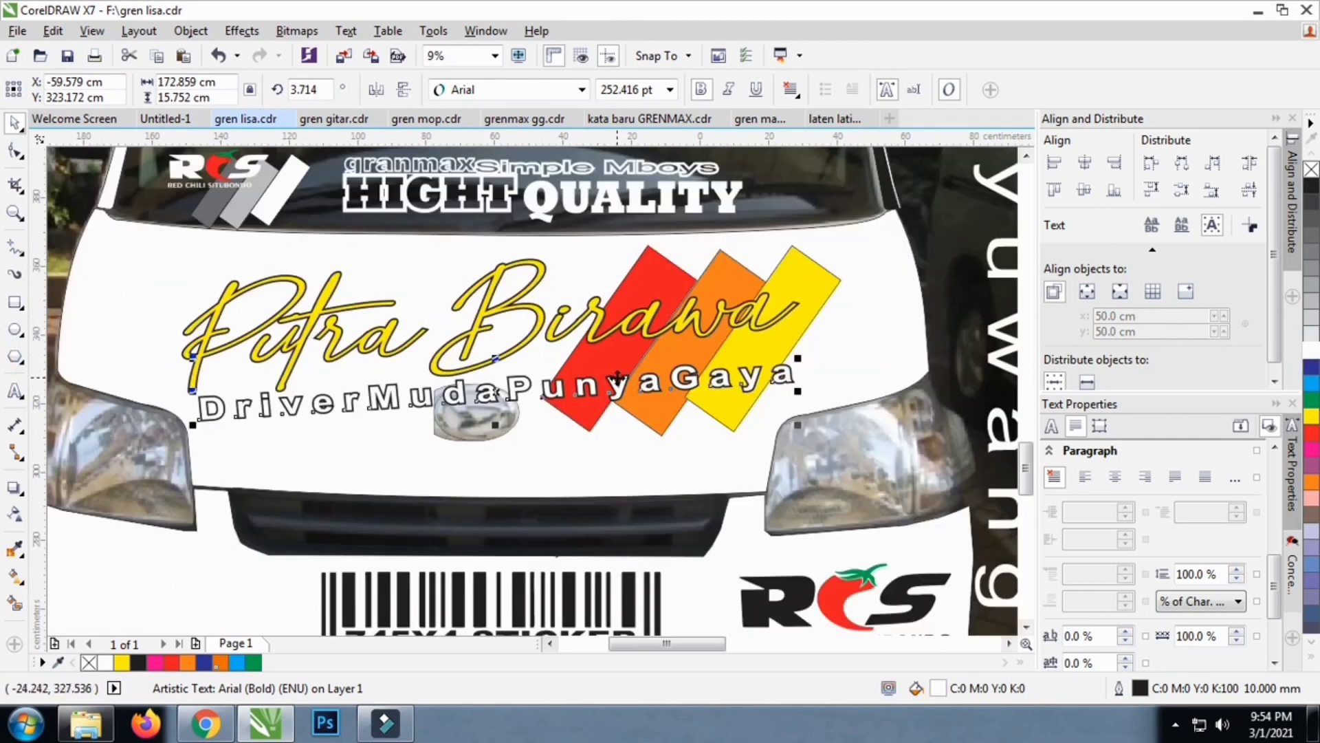
Try a 40% black and a solid black fill on the "DriverMudaPunyaGaya" text, and undo both color changes
click(1312, 284)
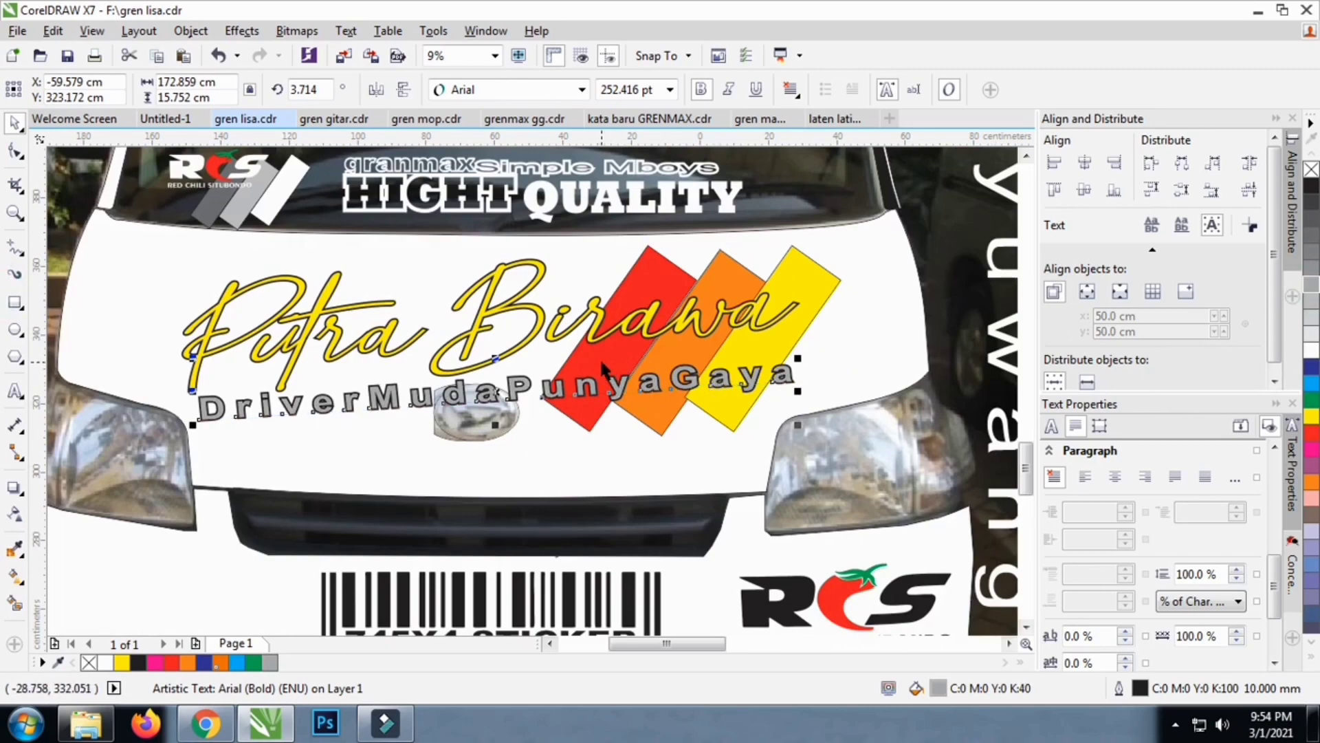
scroll(603, 366, down, 2)
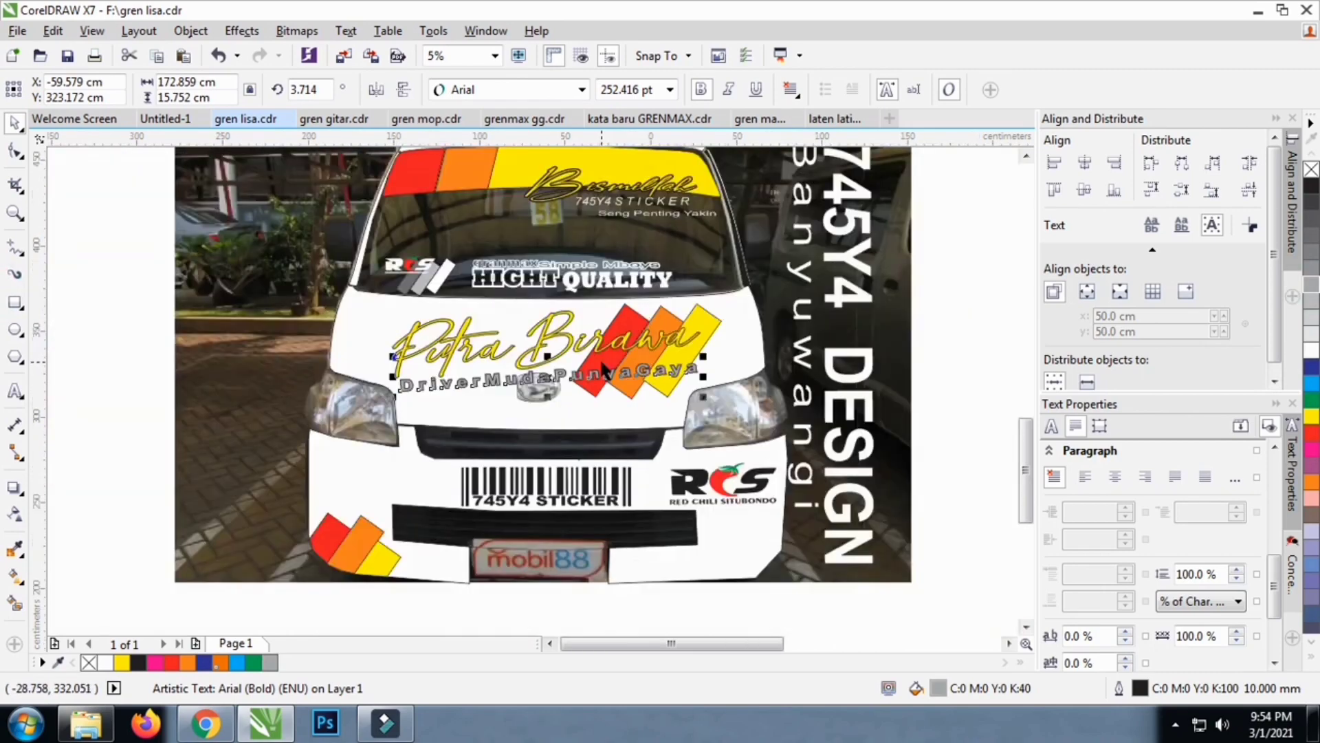
click(1313, 187)
scroll(671, 357, up, 4)
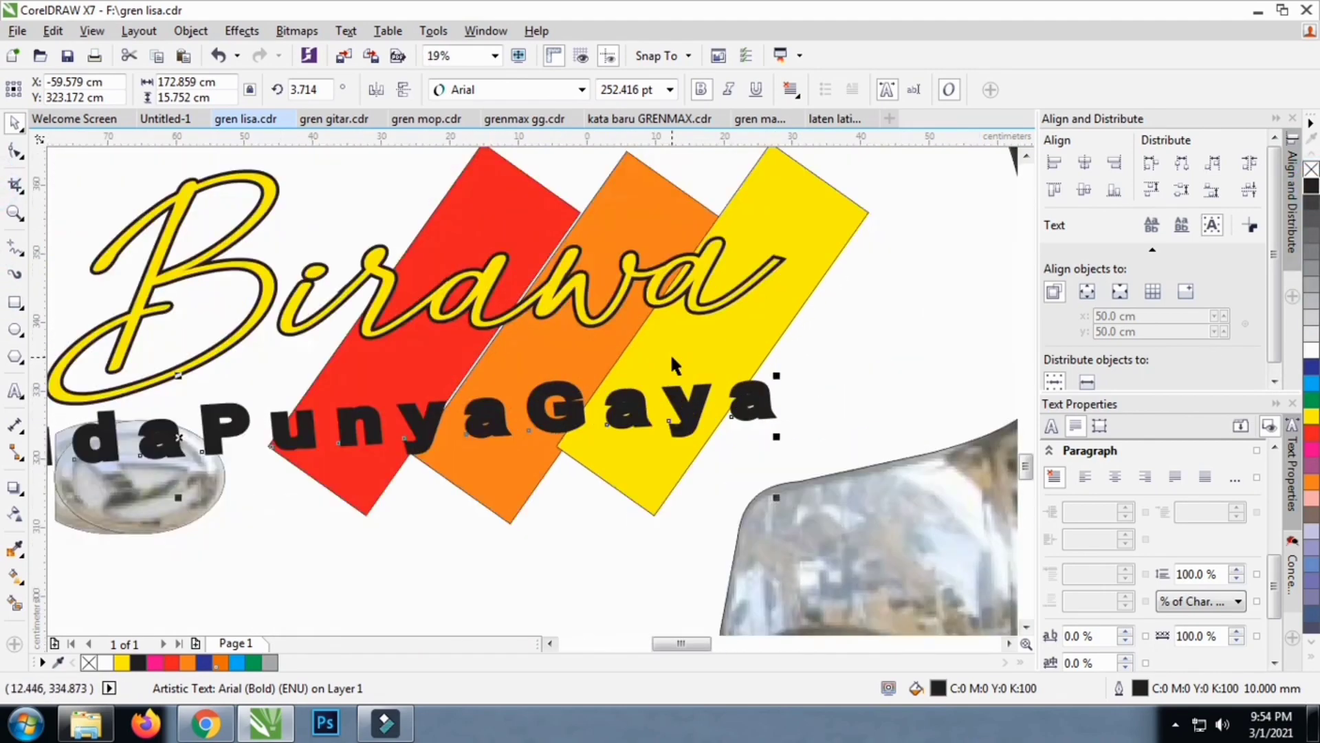
scroll(672, 355, down, 4)
key(ctrl+z)
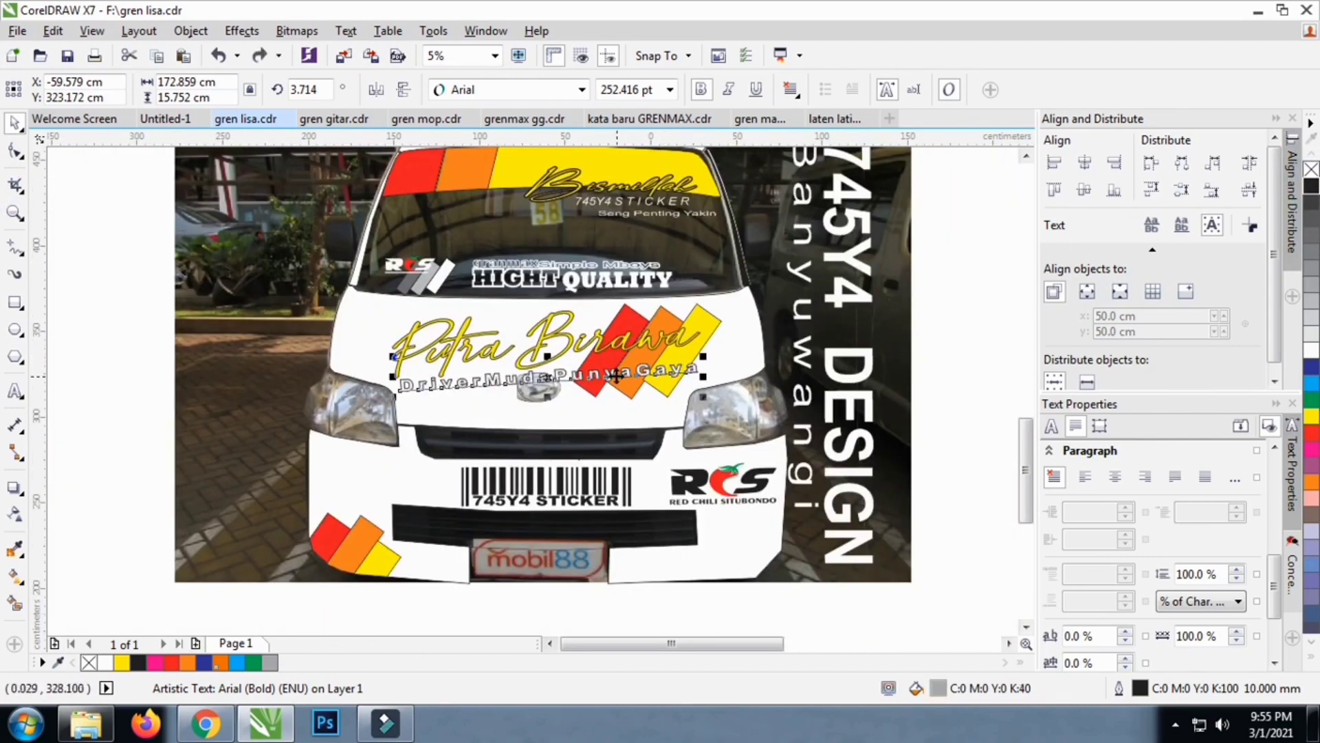
key(ctrl+z)
scroll(617, 376, up, 2)
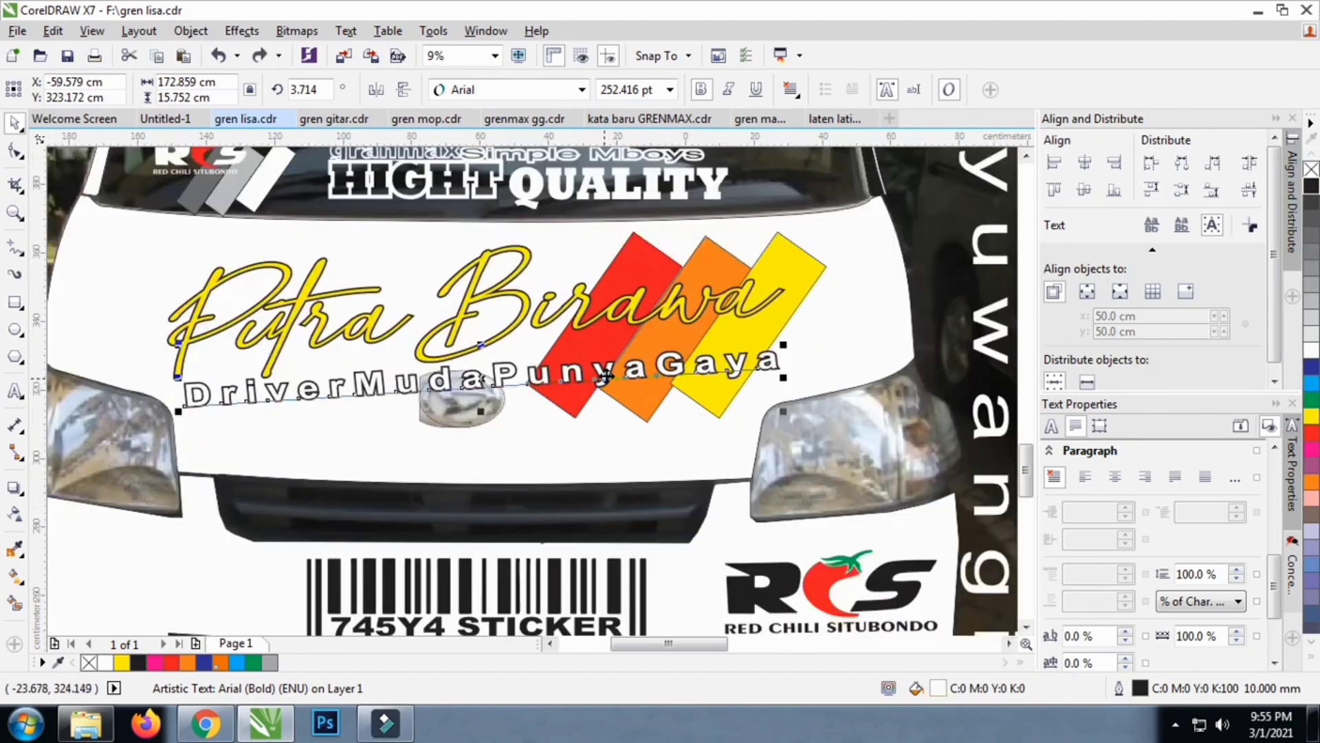
Try a magenta fill on the "DriverMudaPunyaGaya" text on the van's hood and settle on yellow
click(1311, 416)
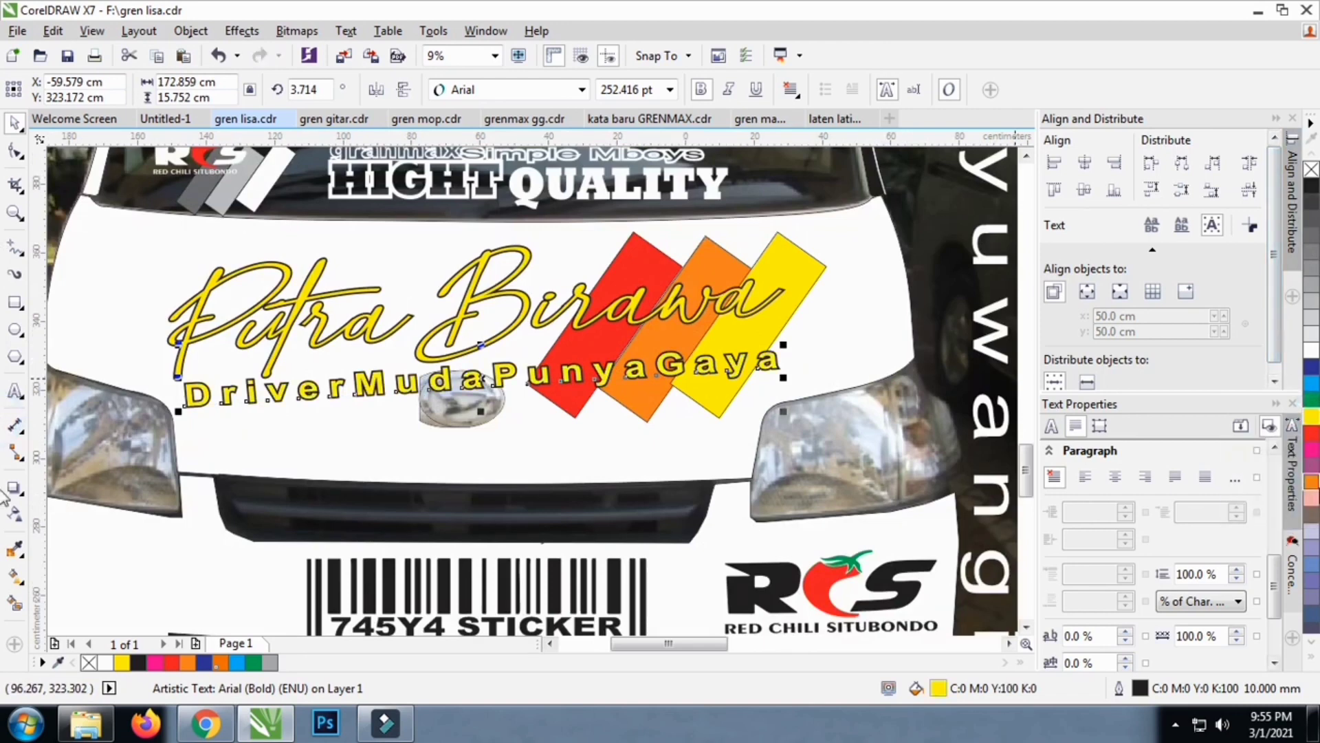
click(1311, 448)
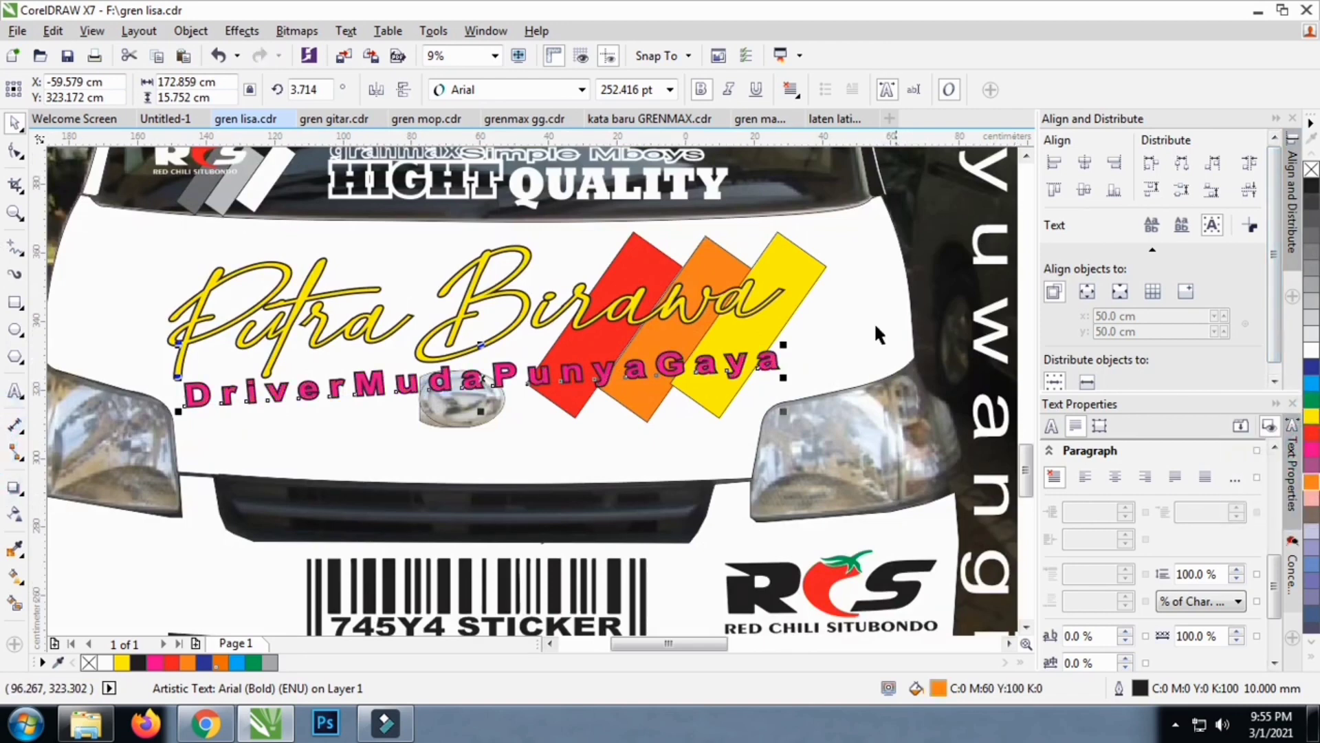
click(1310, 416)
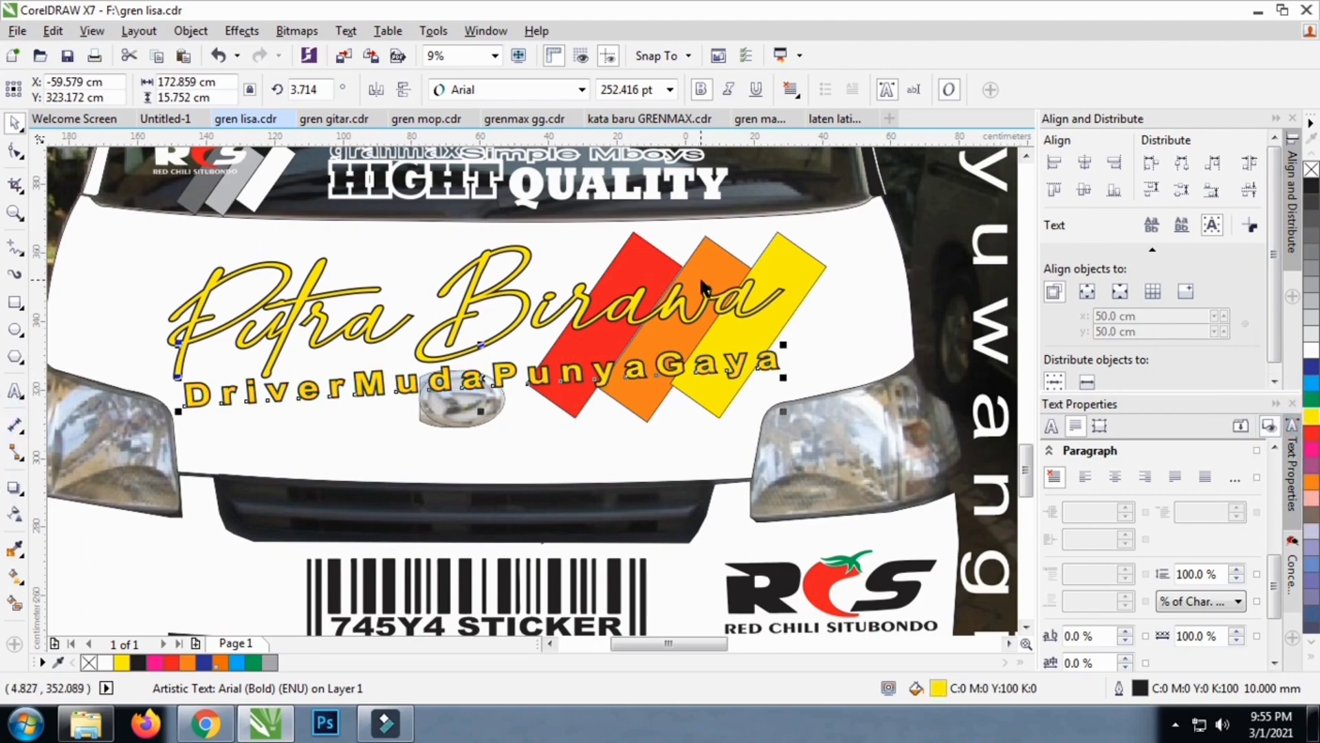
Fill the word "Wes" in the magenta script line on the rear-view truck's tailgate with yellow
scroll(699, 275, down, 4)
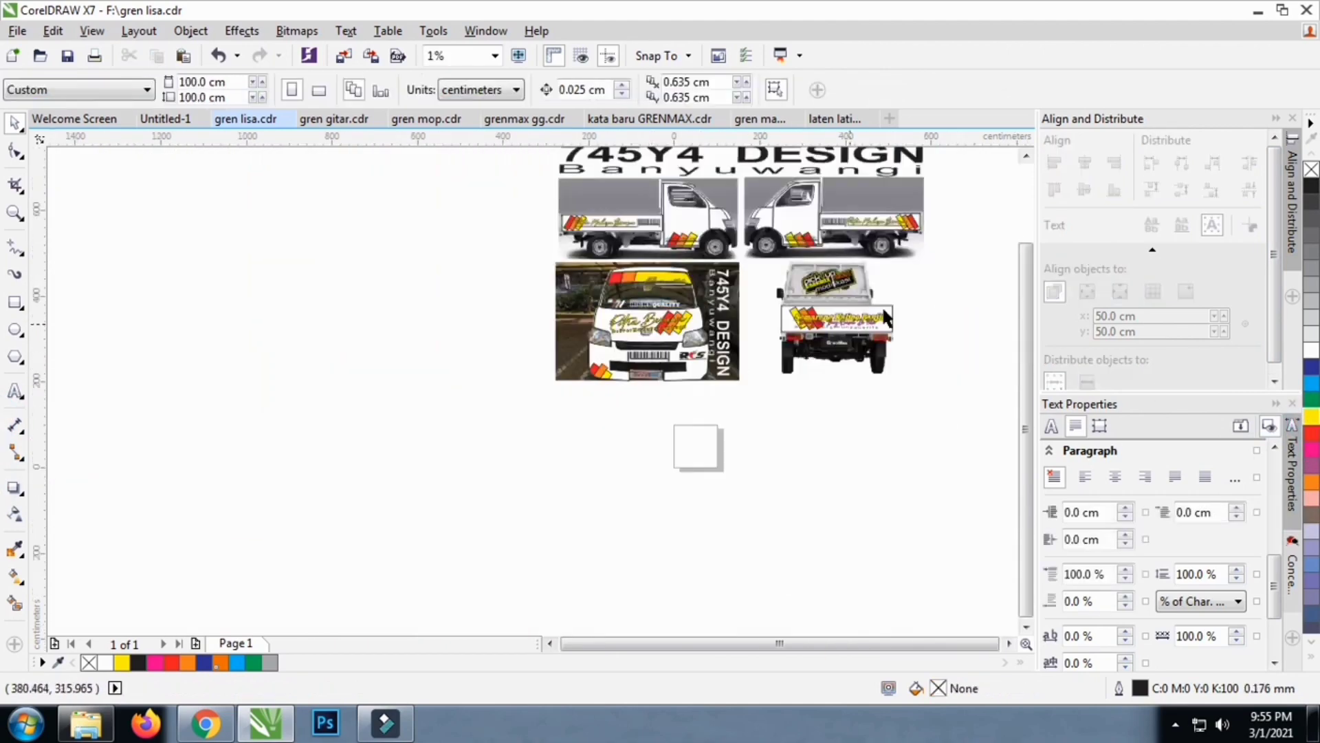
scroll(928, 278, up, 4)
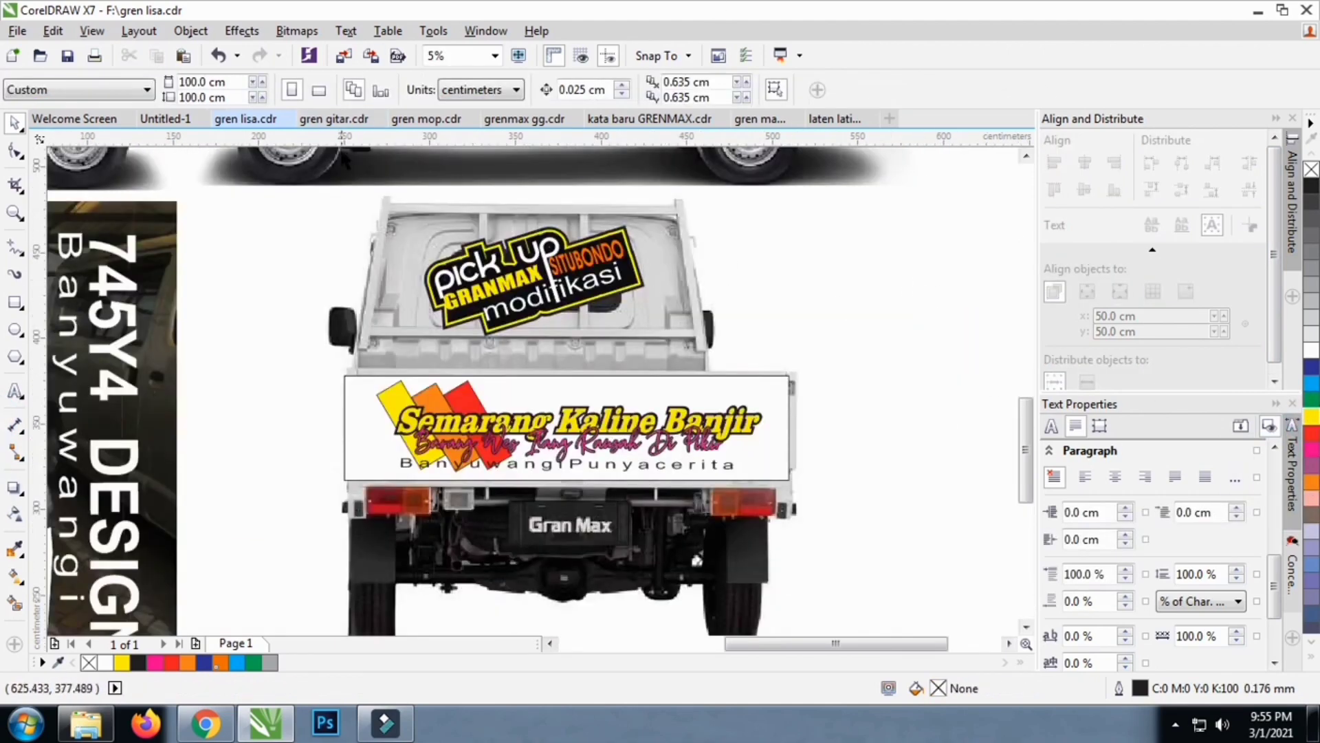
scroll(573, 462, up, 2)
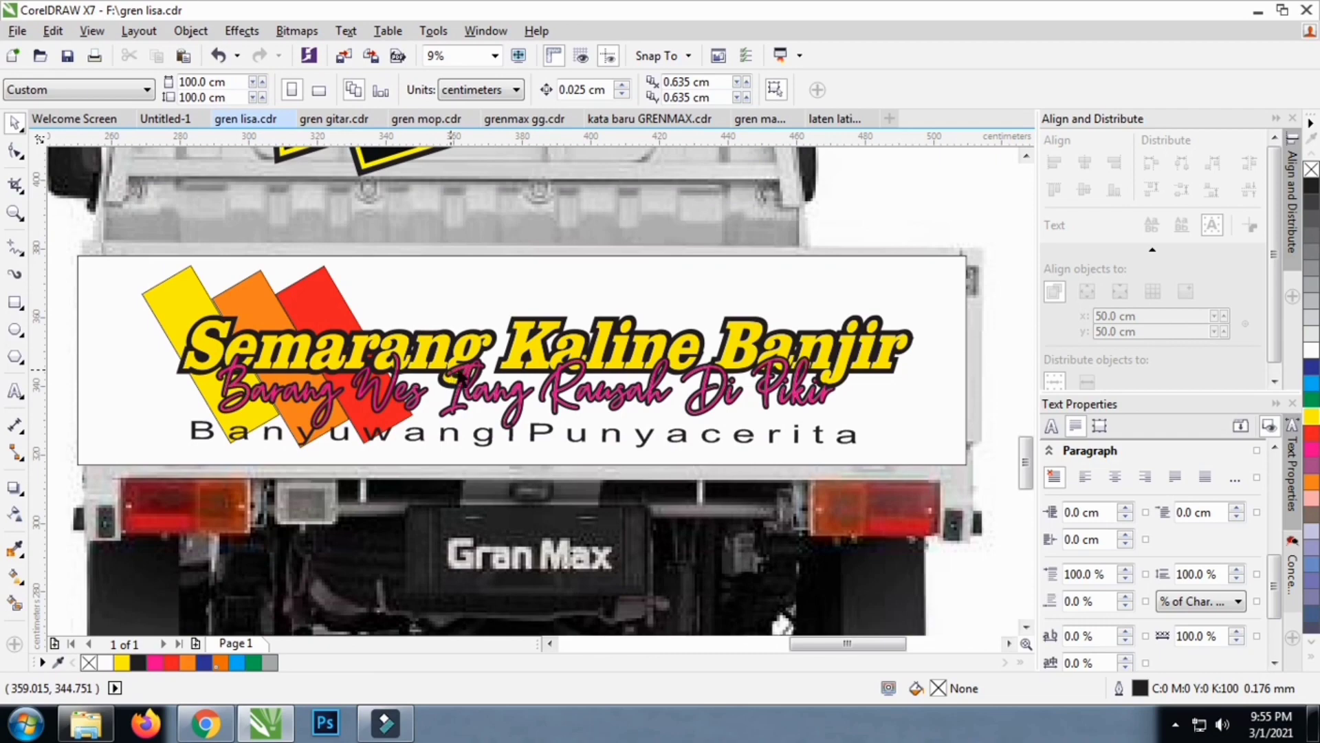
click(387, 401)
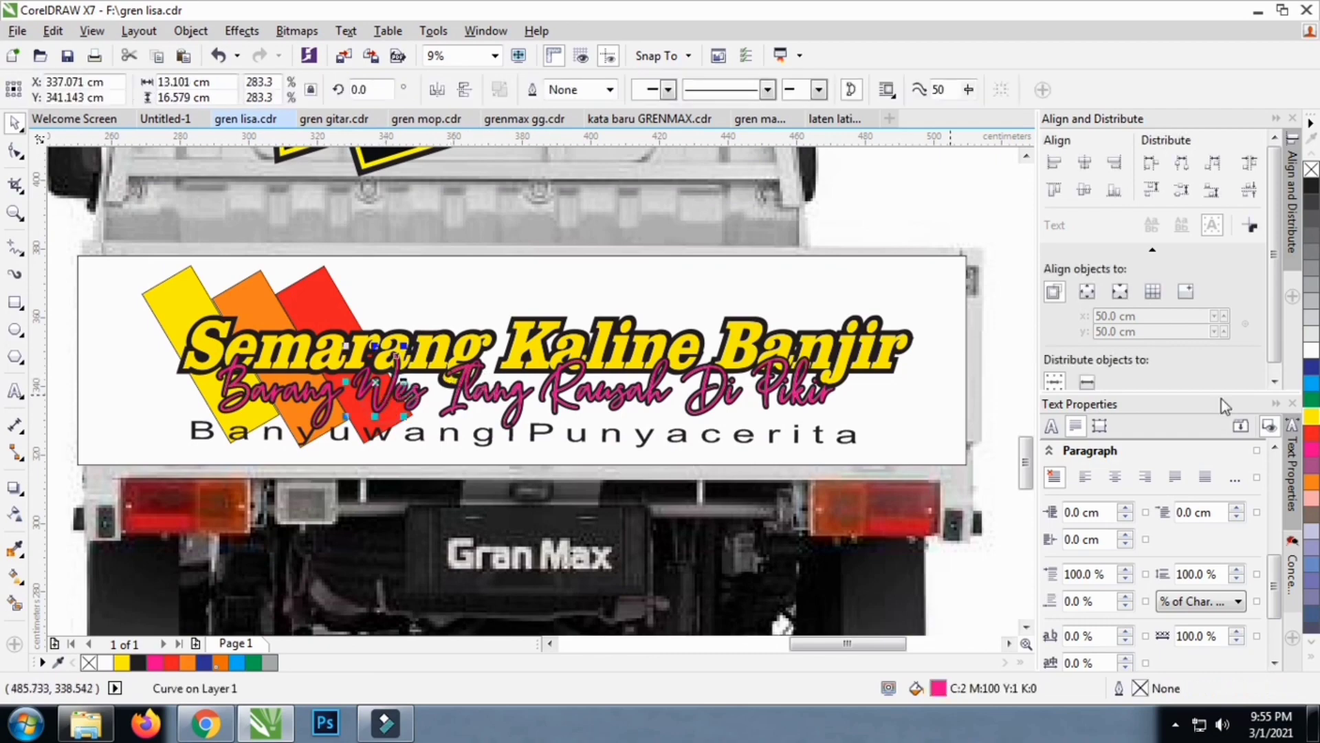
click(1313, 417)
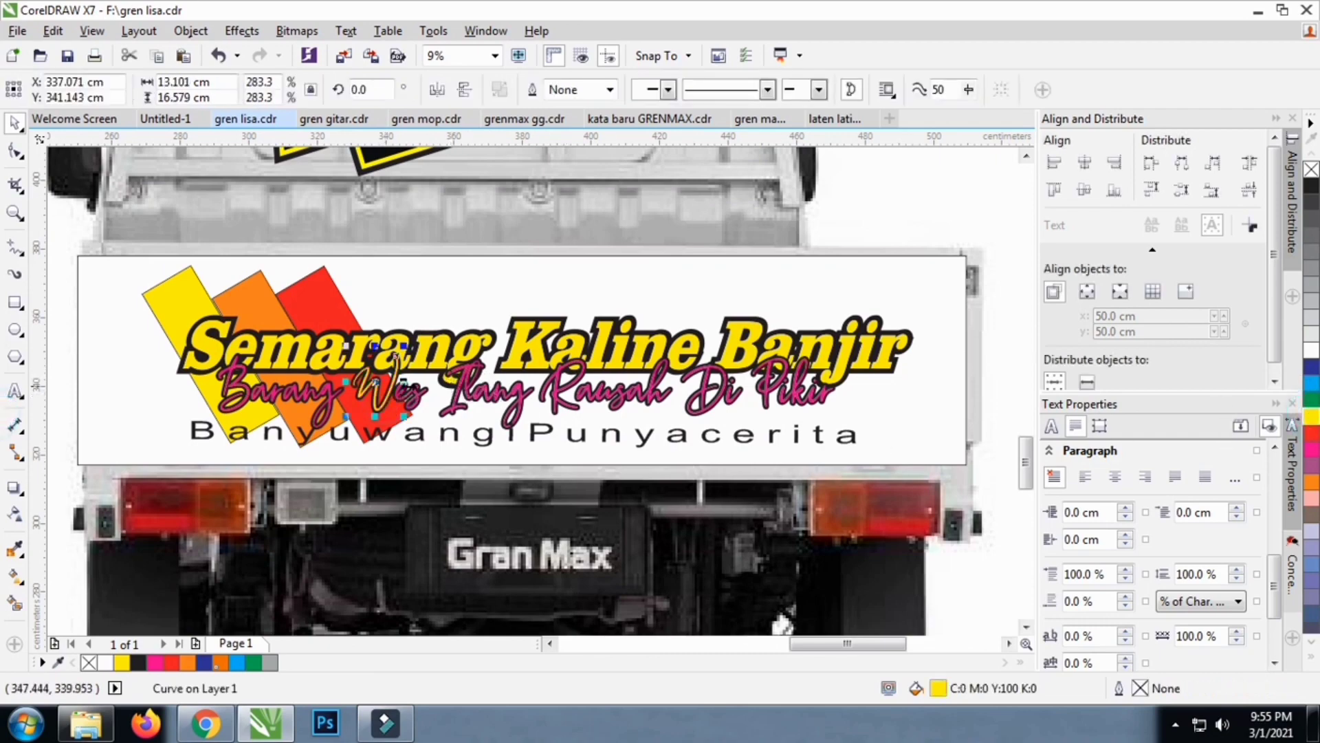
scroll(411, 386, up, 1)
shift+click(422, 397)
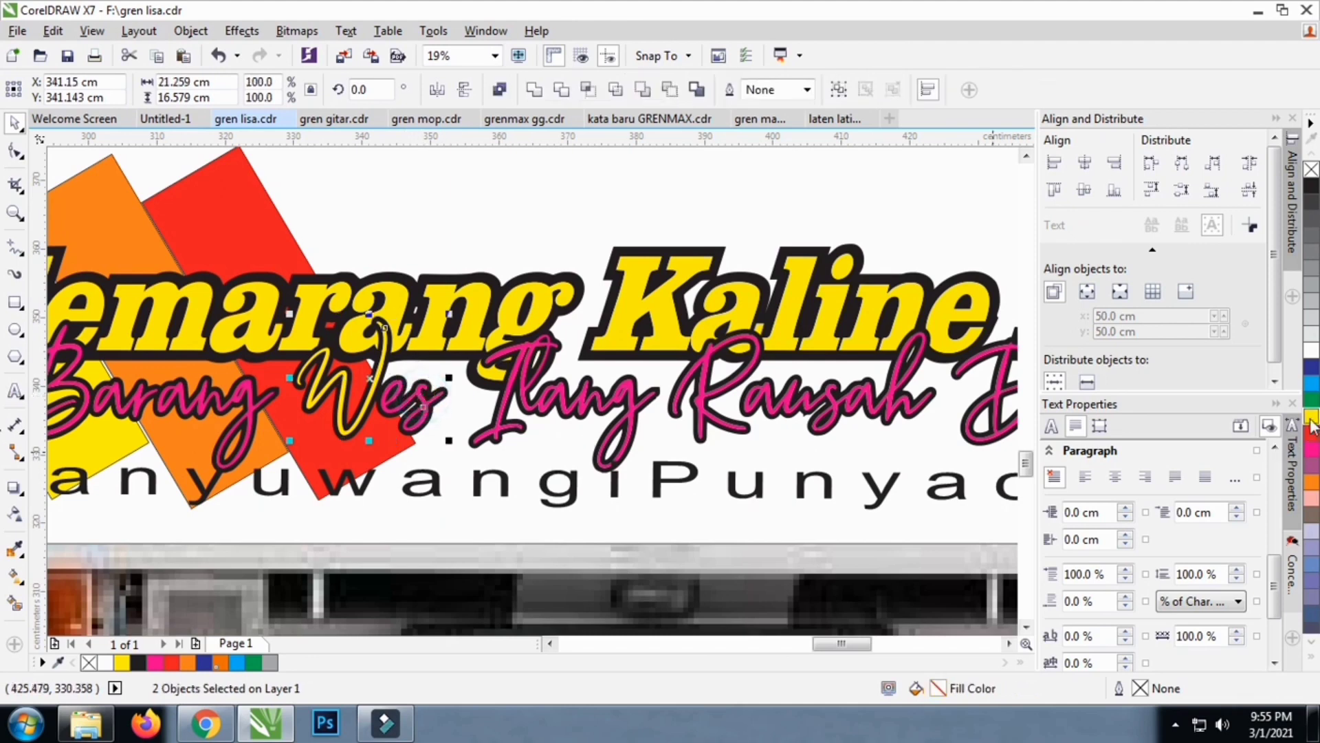
Fill the word "Ilang" with white and the word "Rausah" with orange in the tailgate's script line
click(586, 412)
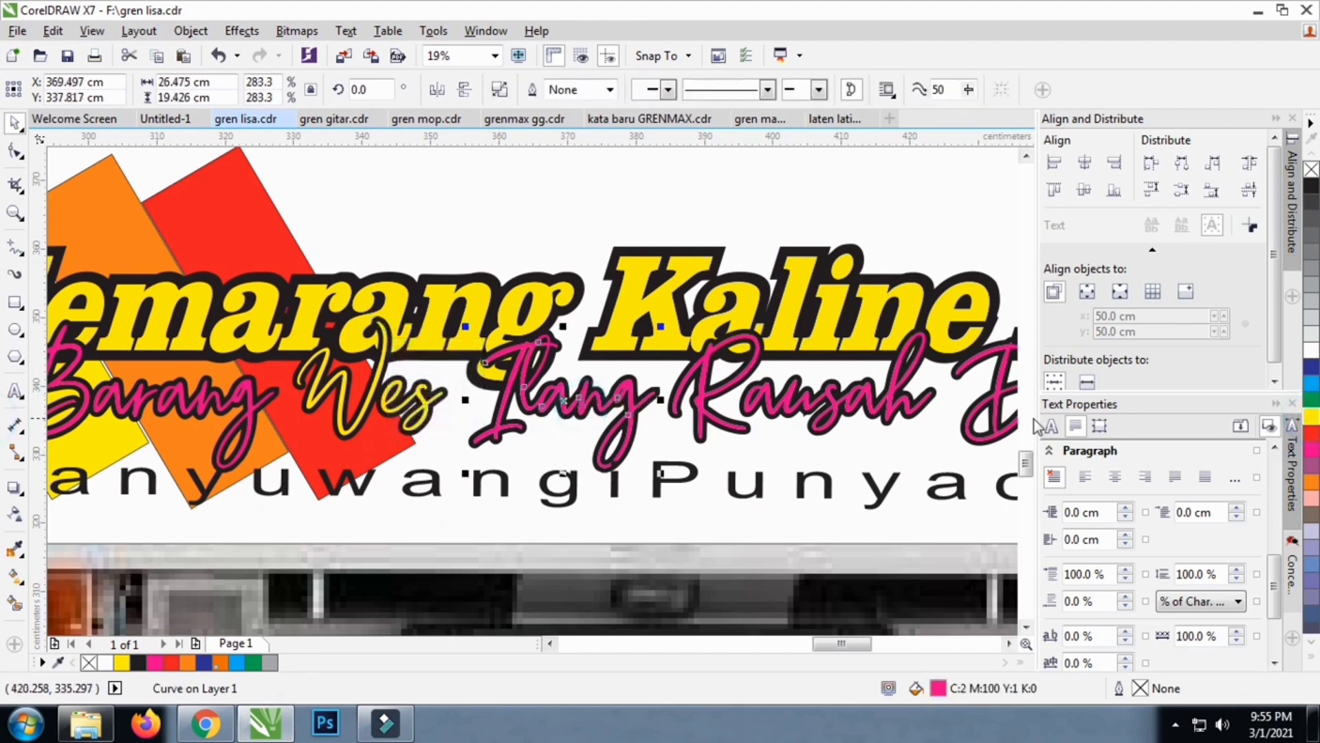
click(1313, 353)
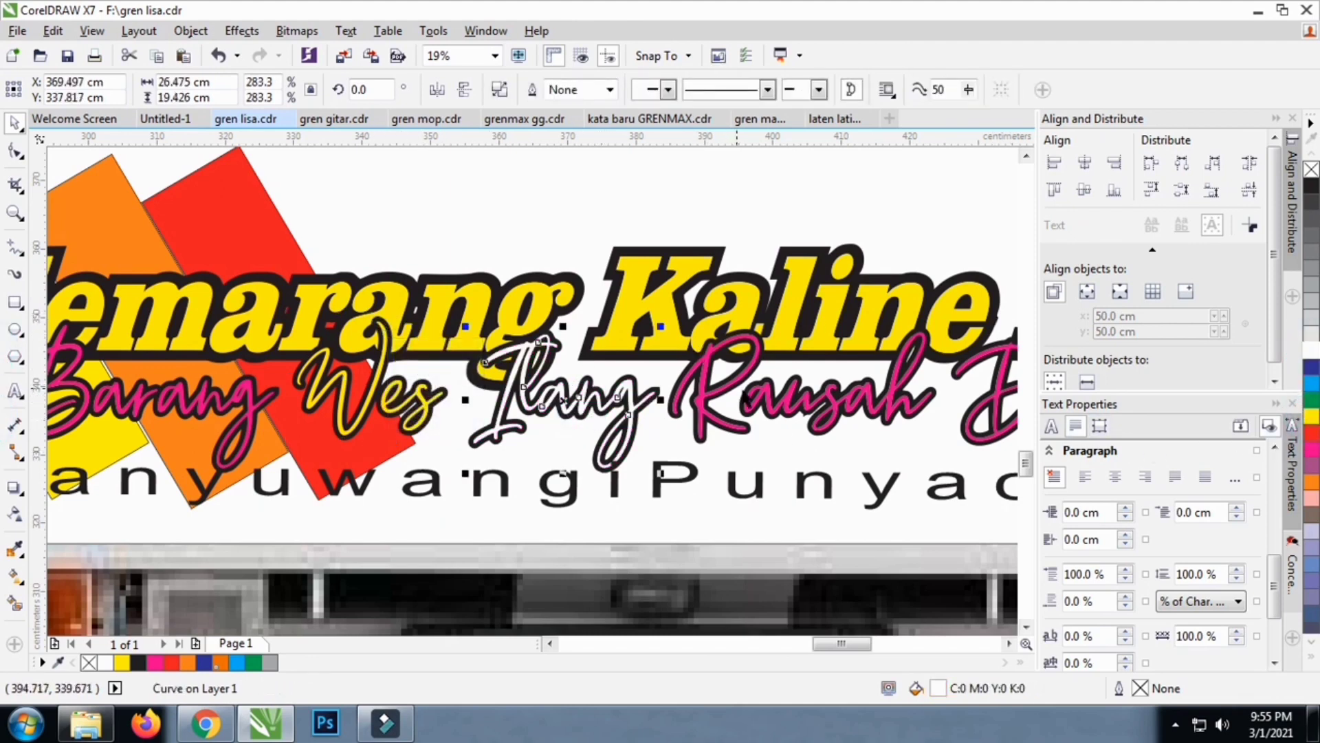
click(746, 397)
scroll(759, 360, up, 1)
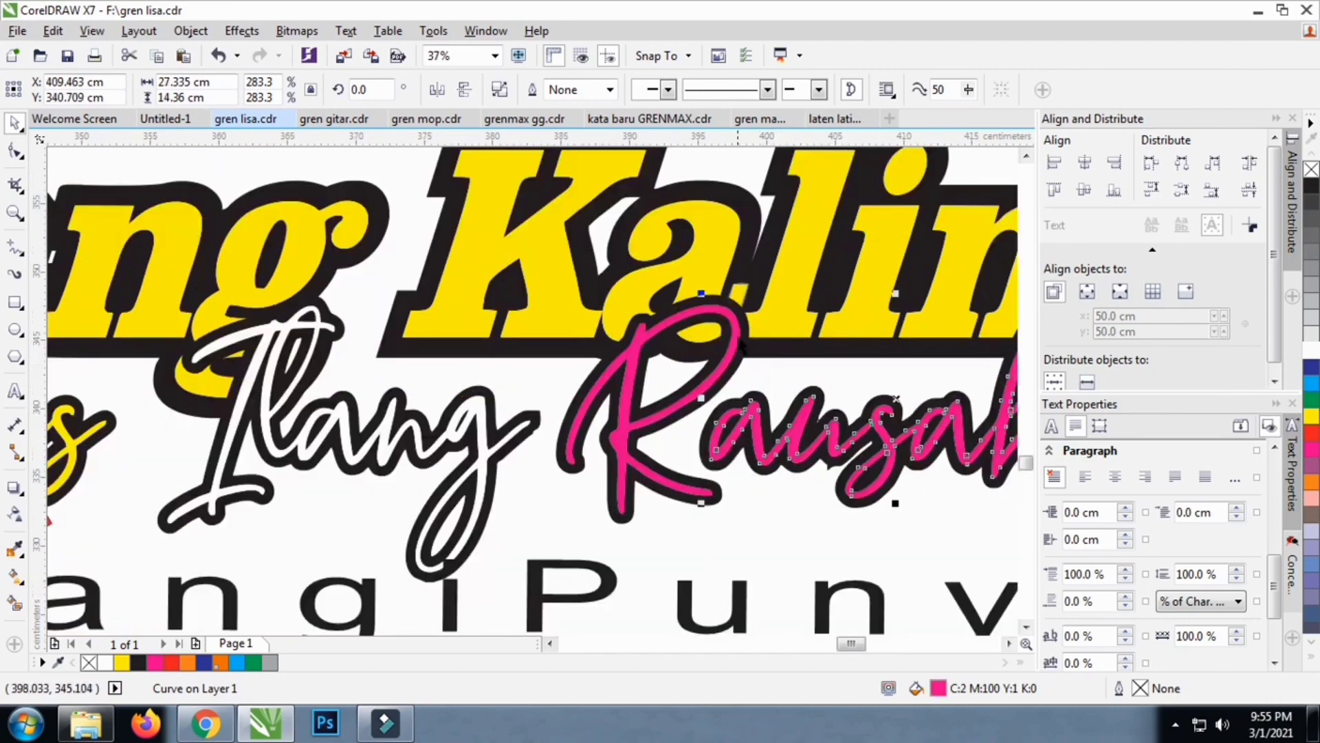
shift+click(742, 346)
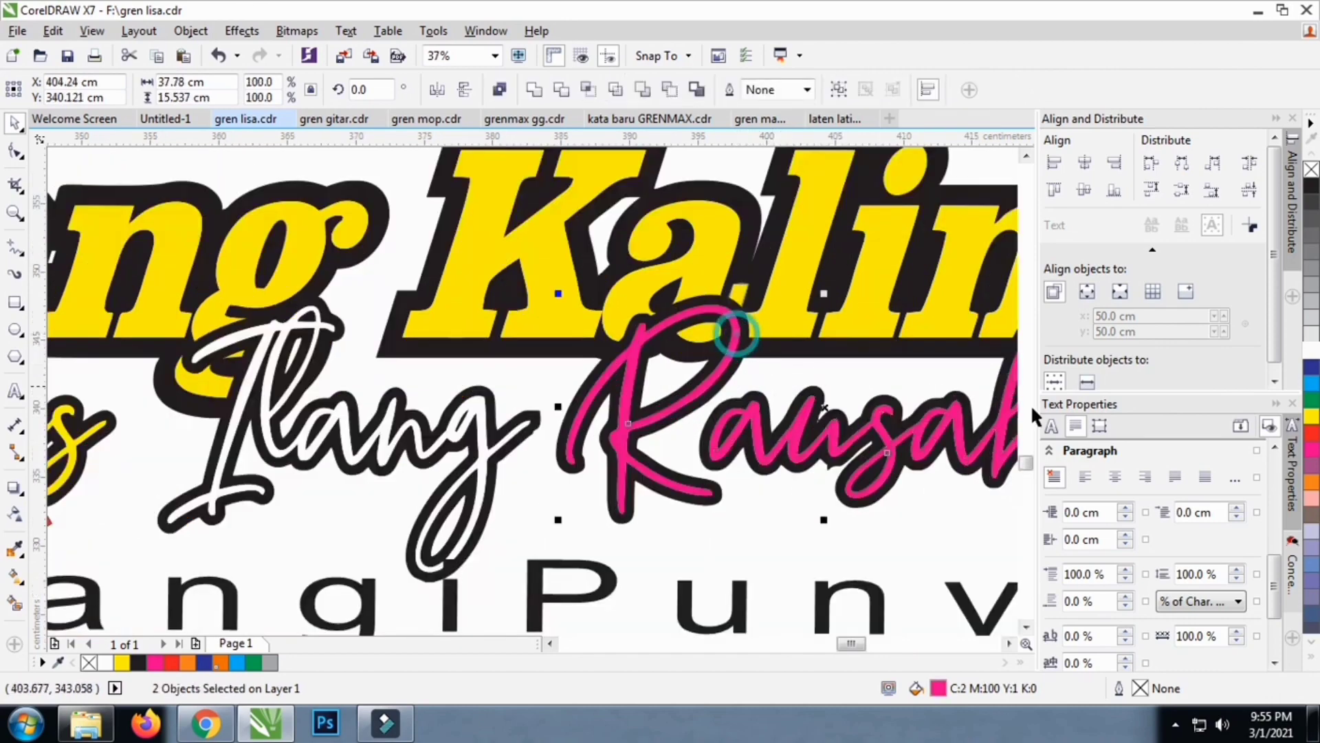
click(1313, 482)
Examine the recolored tailgate lettering up close and within the complete truck layout
scroll(450, 245, down, 2)
scroll(420, 236, up, 1)
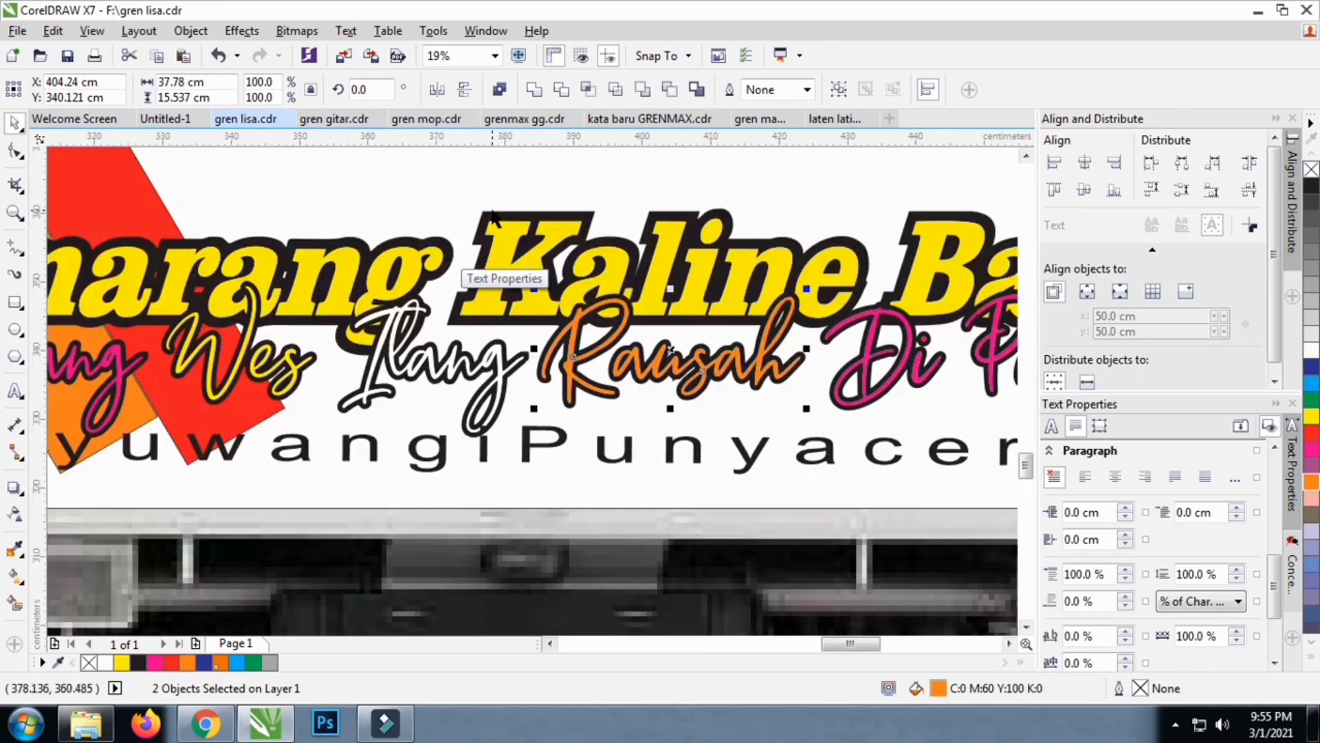
scroll(491, 240, down, 1)
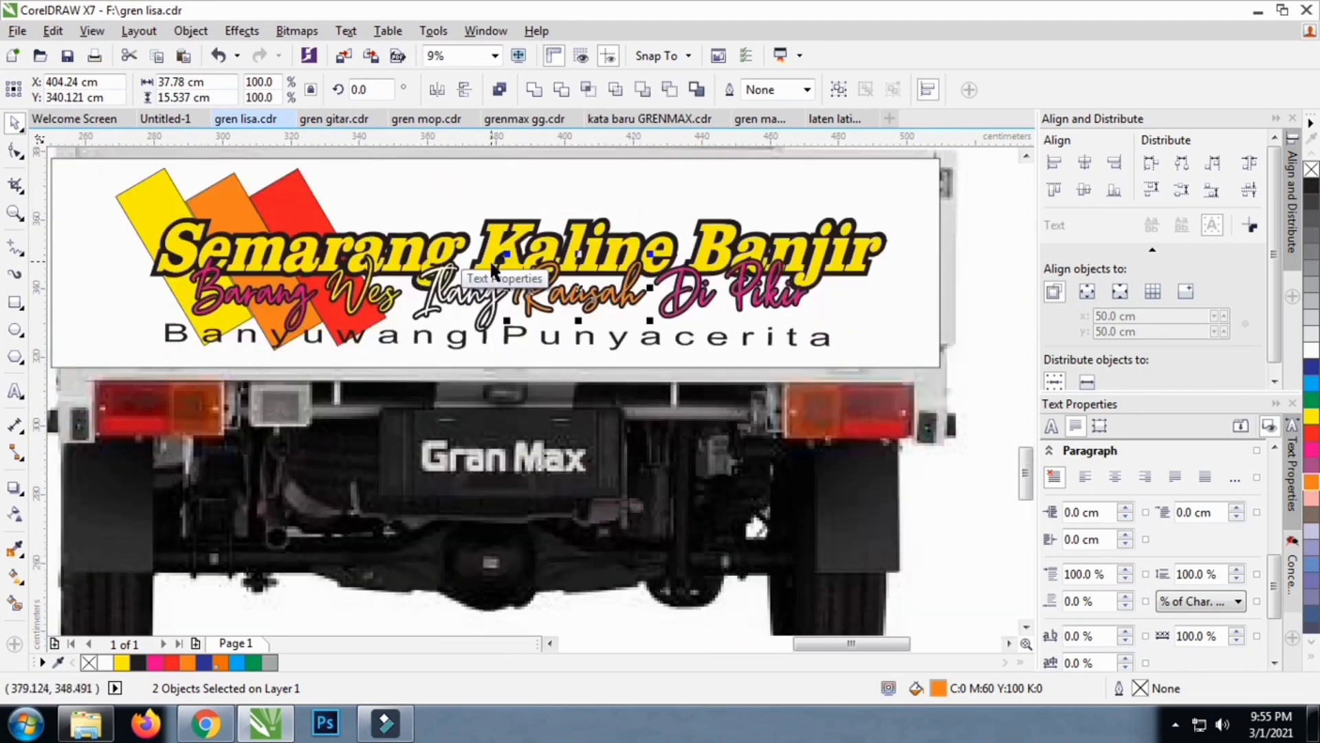
scroll(490, 259, down, 1)
click(804, 328)
scroll(688, 343, down, 1)
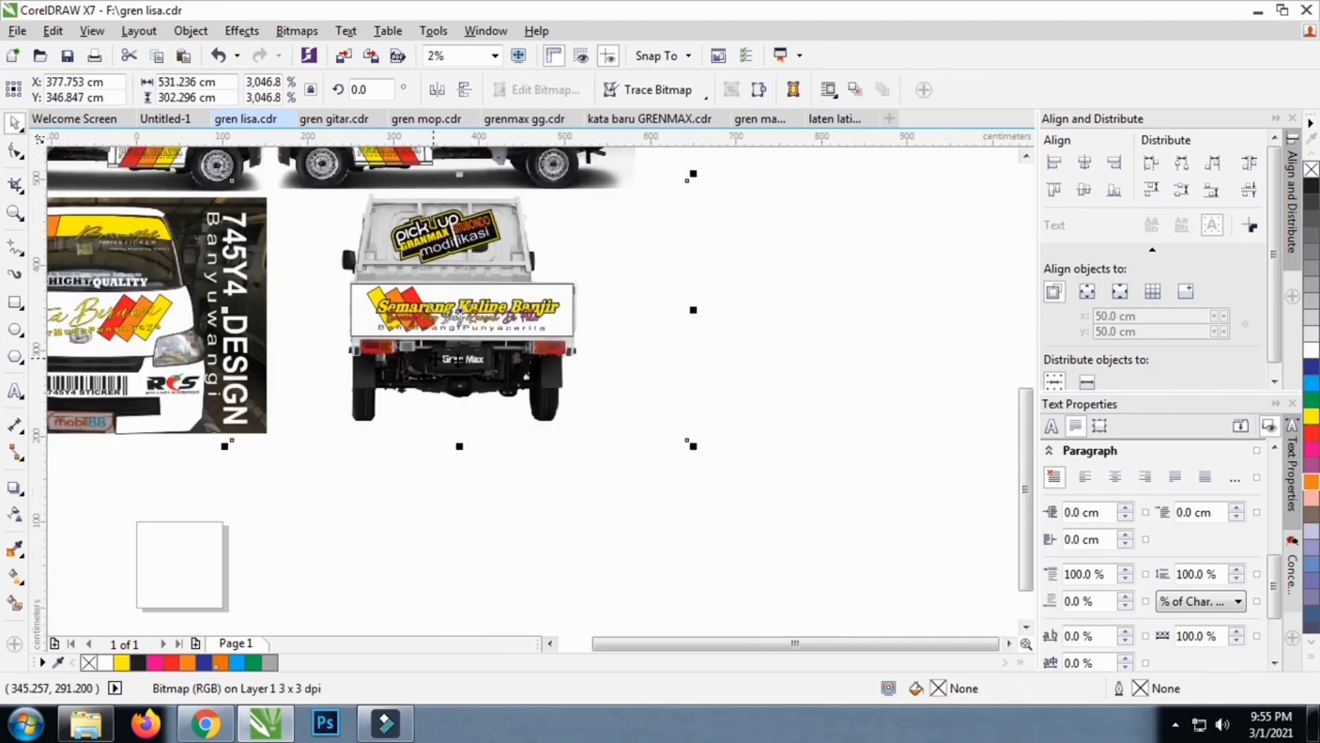
scroll(683, 372, down, 1)
click(728, 348)
scroll(558, 396, down, 2)
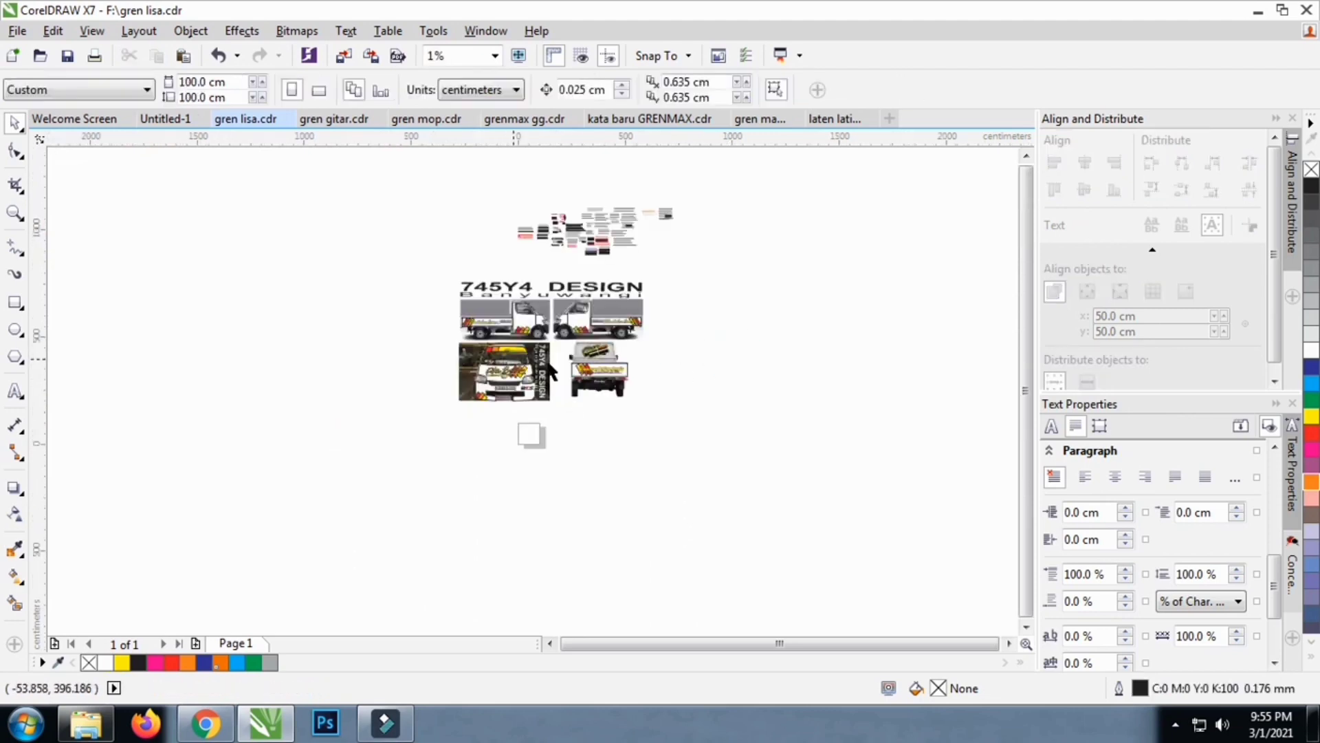
Switch to Windows Explorer, search the F: drive for "tasya" and open the "TASYA SETEMPEL" drawing in CorelDRAW
click(86, 722)
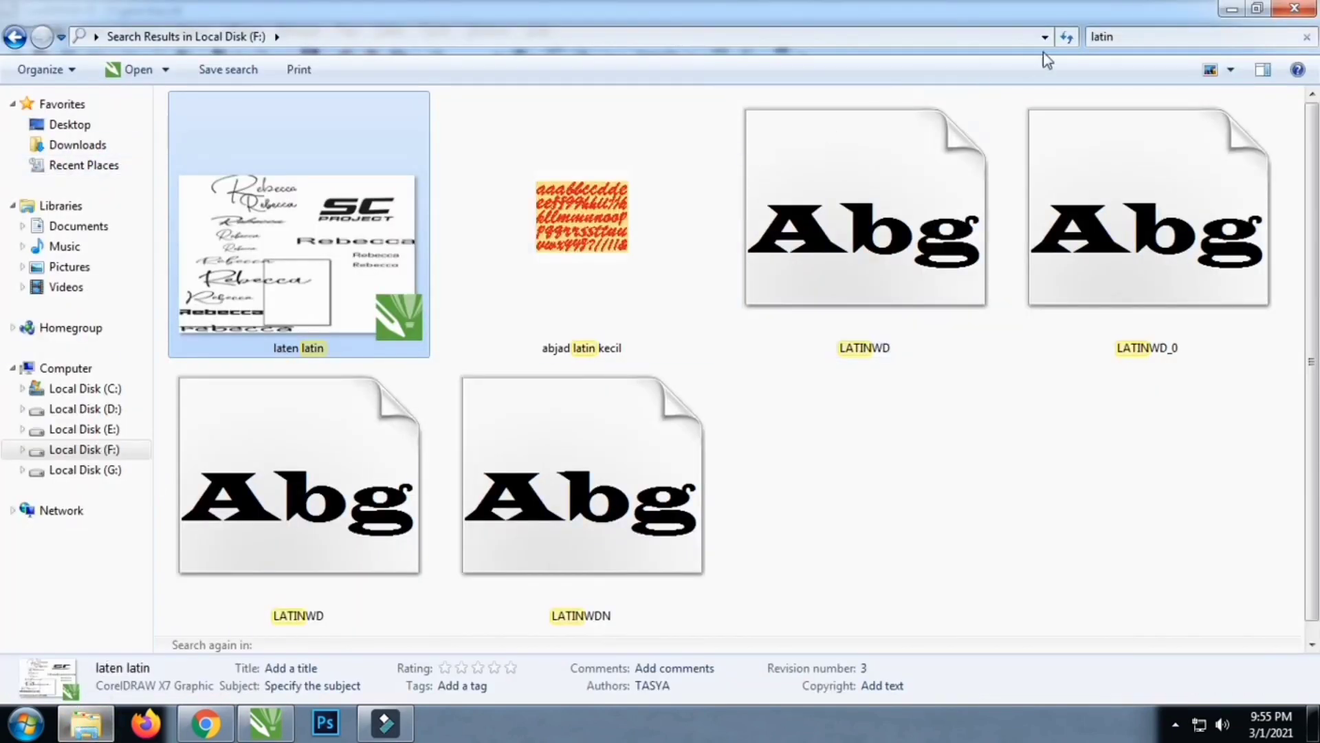
click(1133, 31)
key(BackSpace)
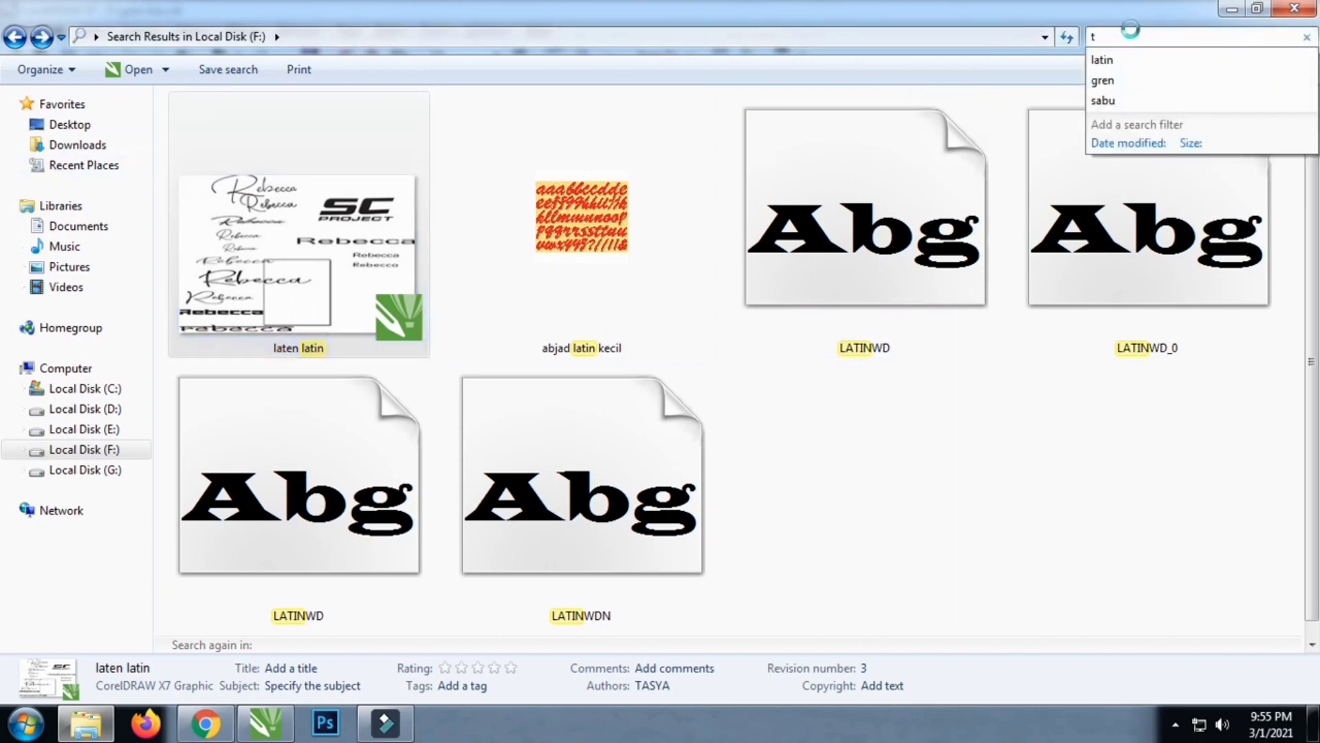
text(tasya)
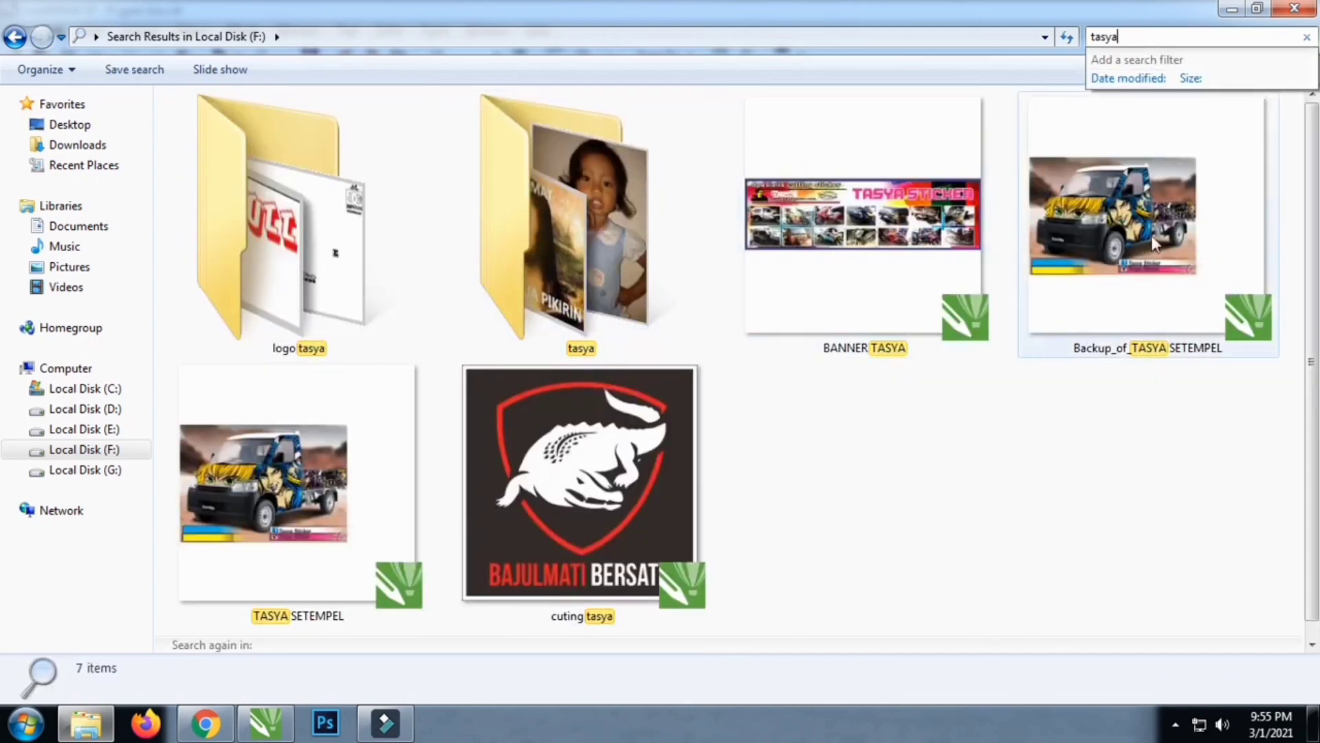
click(303, 497)
double_click(303, 497)
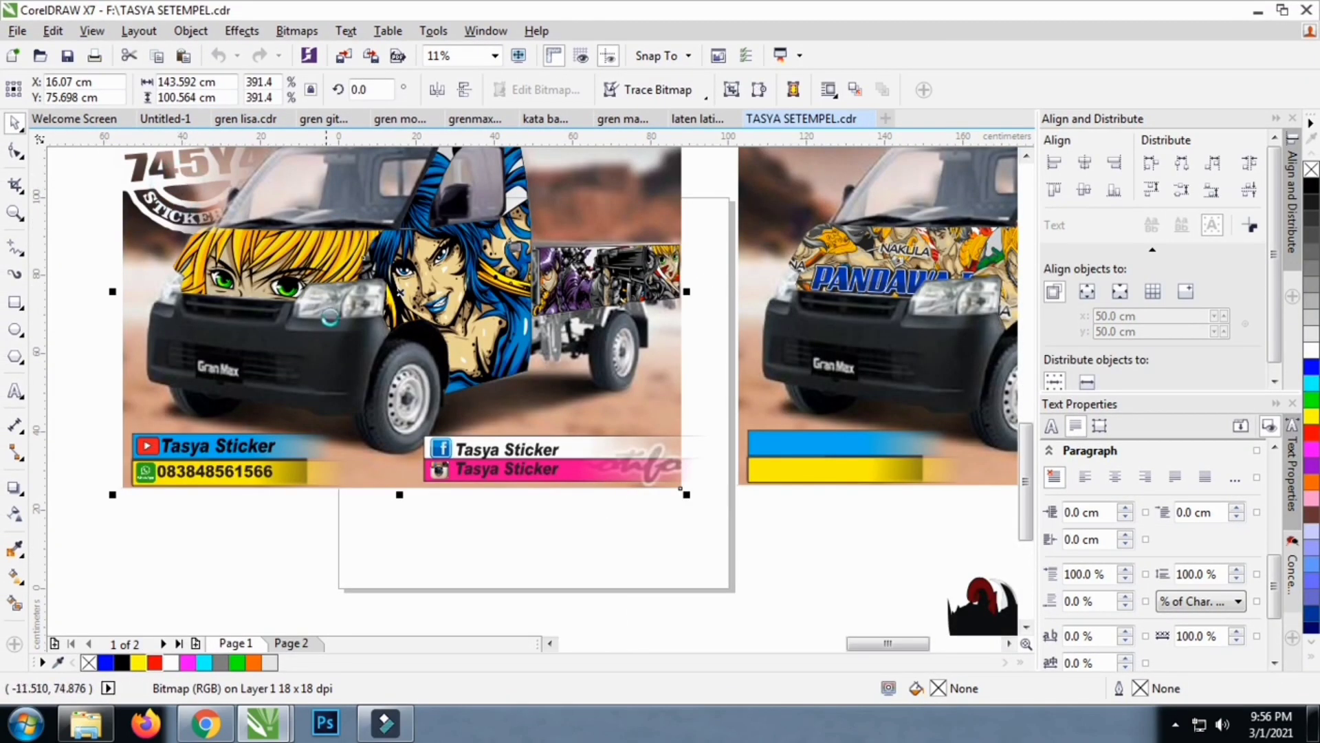
Copy the round white 745Y4 sticker logo from the anime-wrapped truck picture and paste it into gren lisa.cdr
scroll(187, 227, down, 2)
click(241, 253)
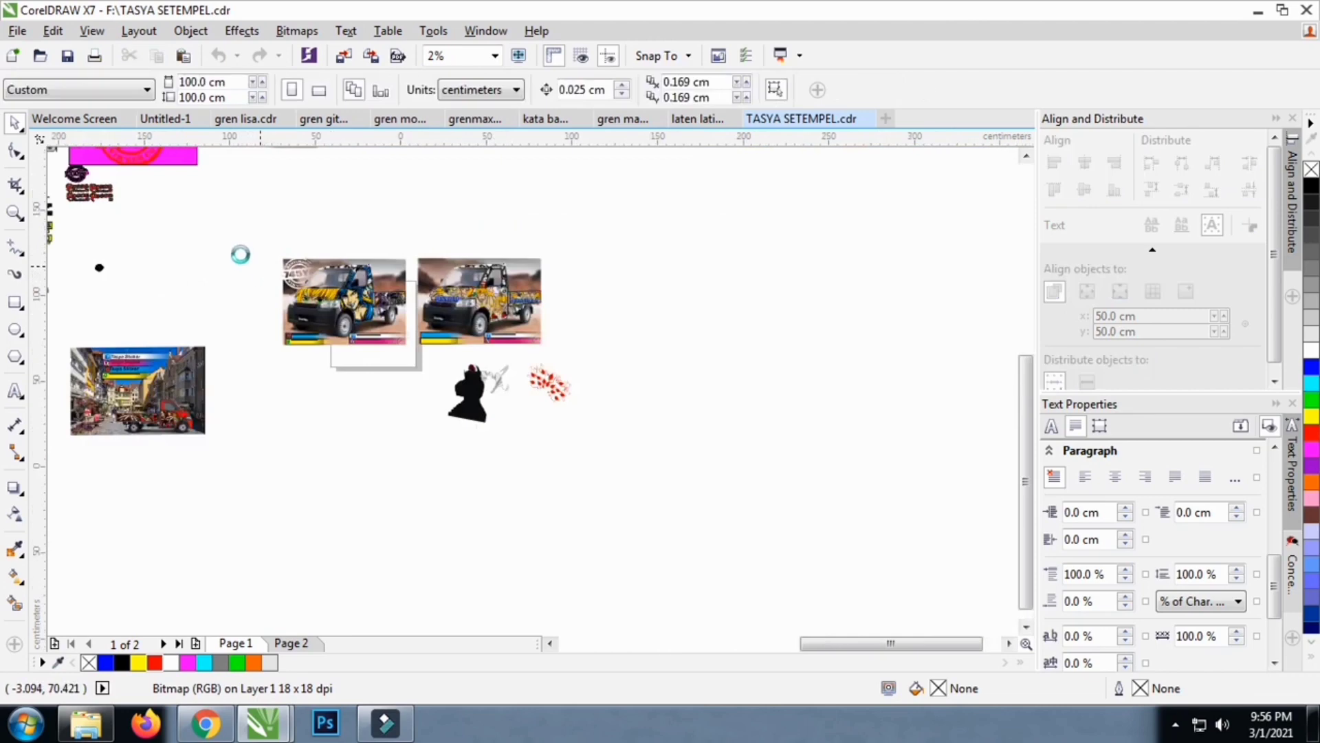
scroll(227, 248, up, 2)
click(214, 229)
click(310, 278)
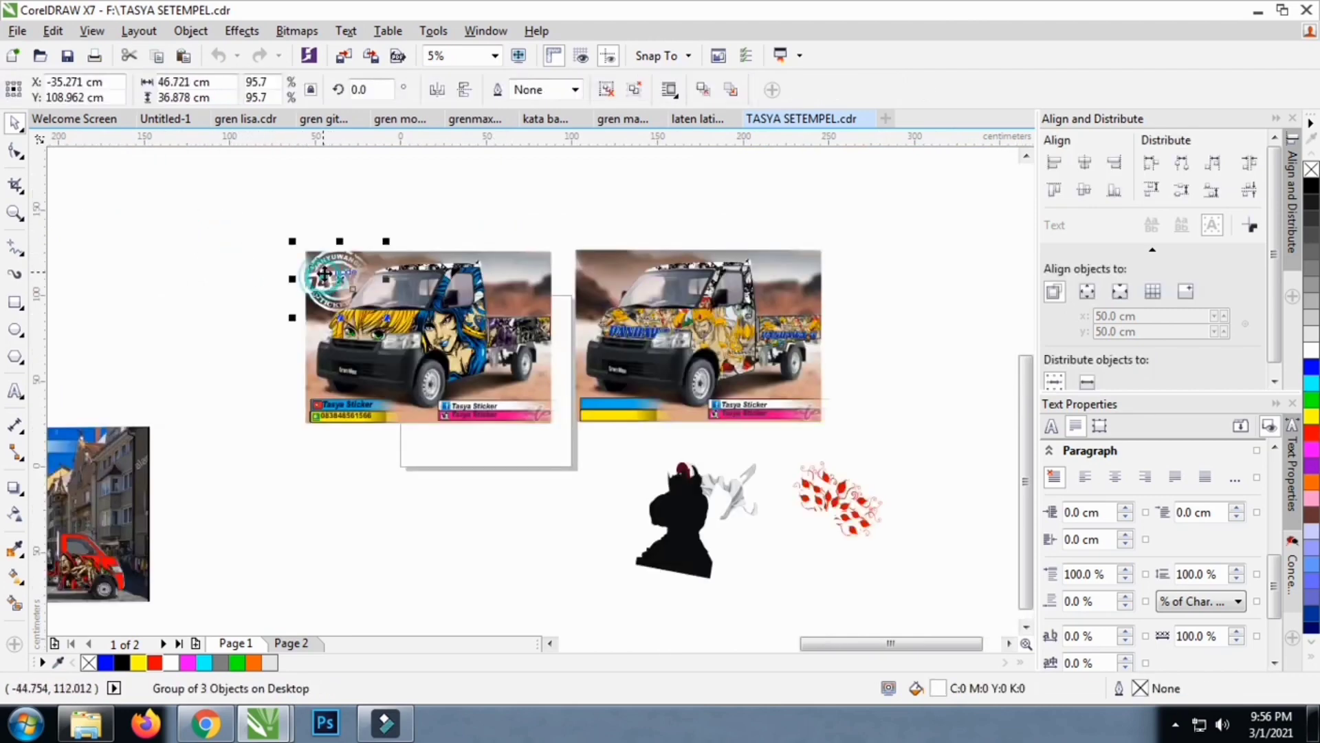
click(315, 277)
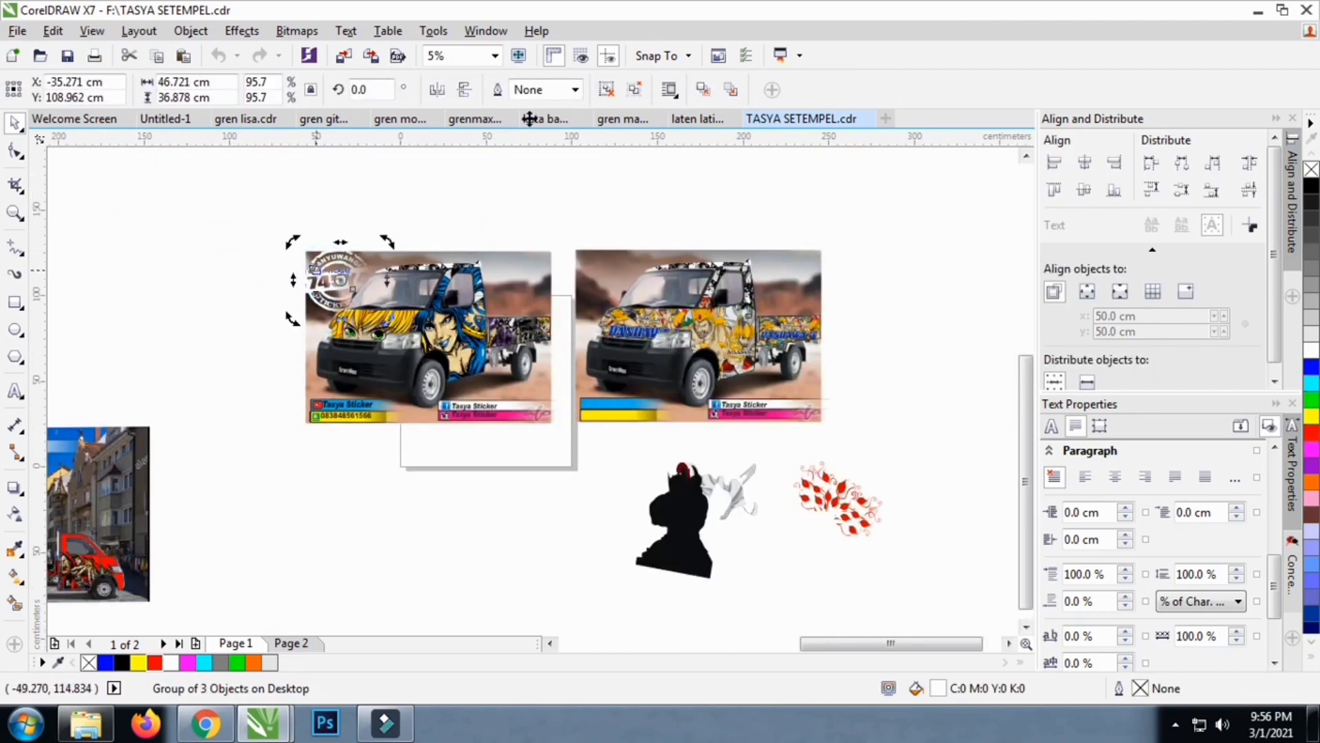
click(165, 118)
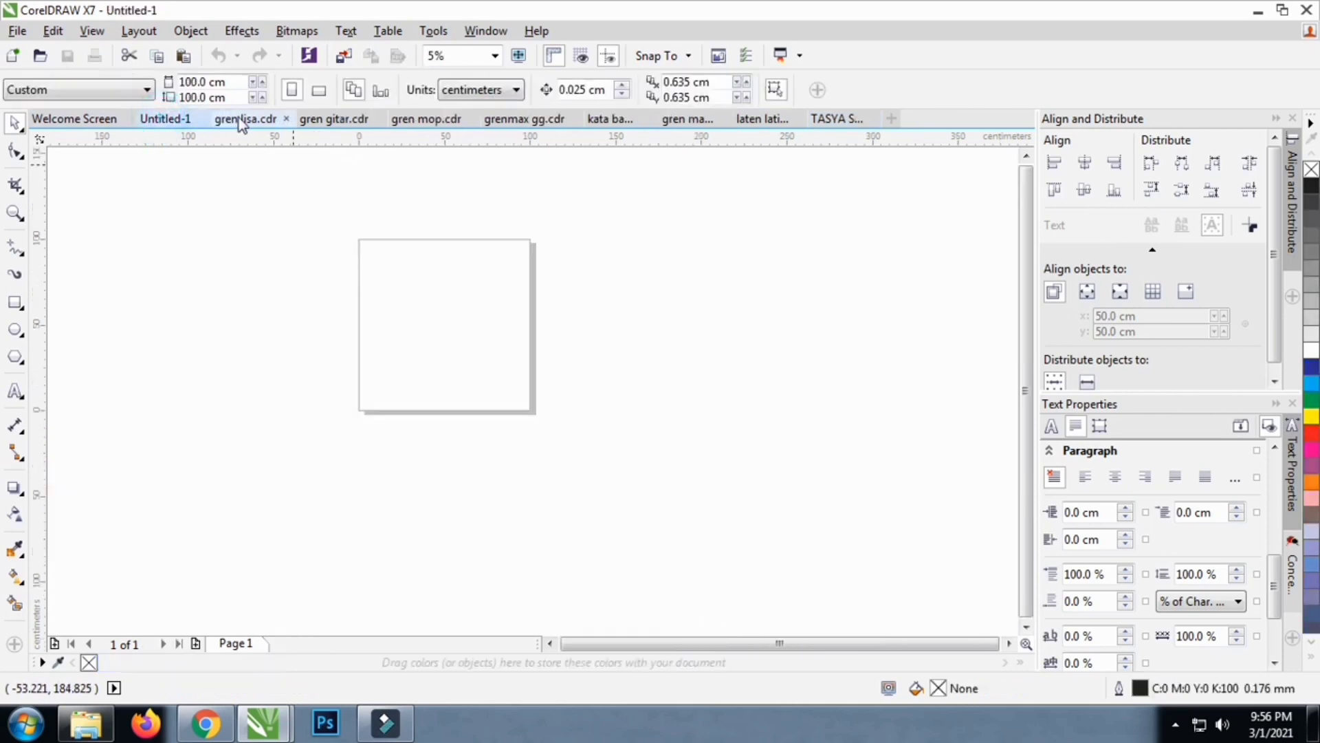
click(242, 120)
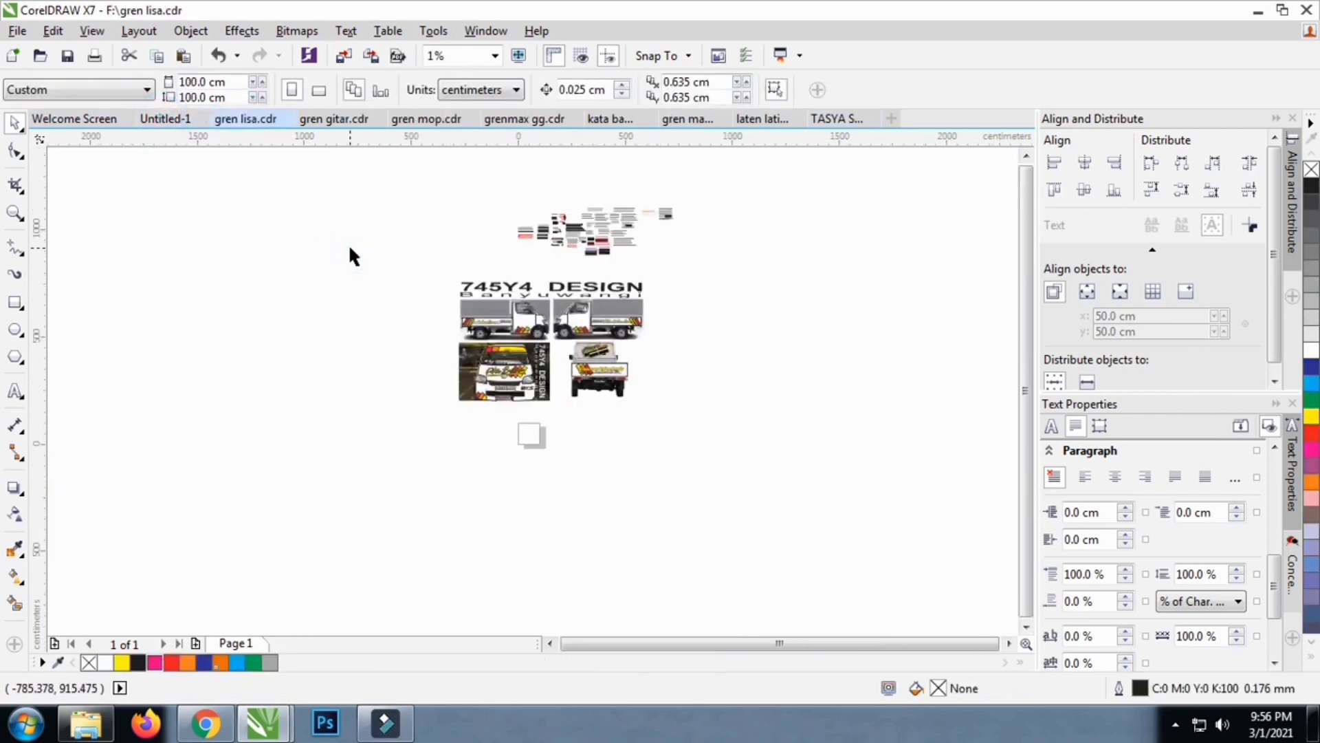
key(ctrl+v)
Enlarge the pasted logo to about 177 x 140 cm, place it beside the rear-view truck and fill it with black
scroll(757, 429, up, 2)
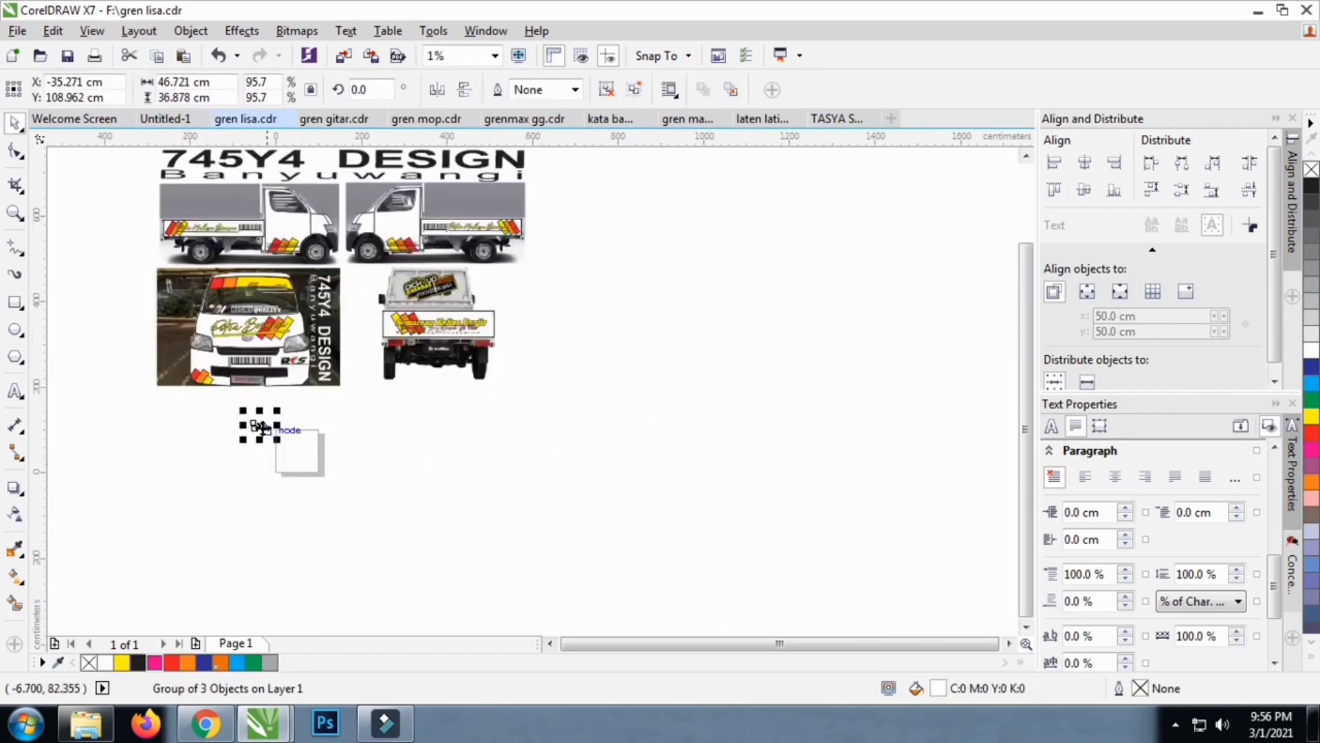
drag(278, 441, 394, 494)
drag(315, 451, 658, 302)
scroll(455, 329, up, 1)
click(1310, 189)
scroll(506, 317, up, 1)
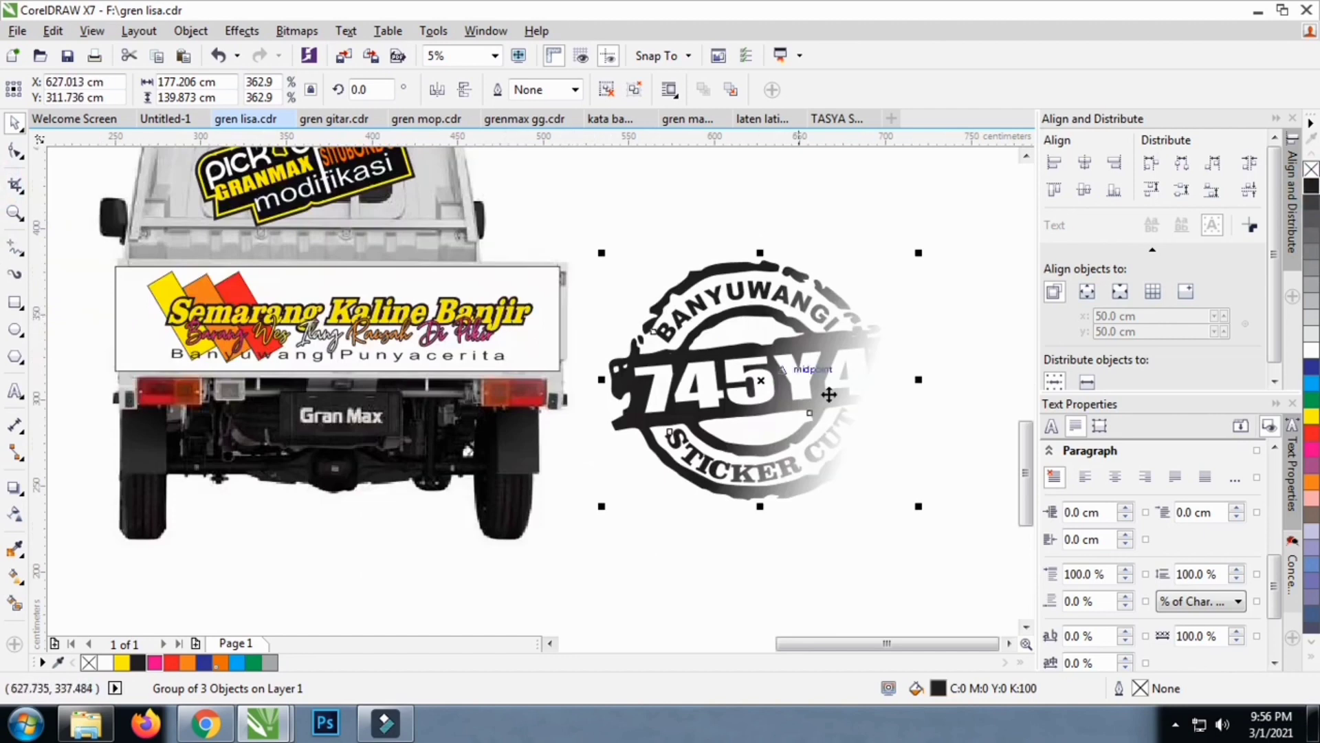
Scale the round logo down to about 117 cm wide and try mirroring it horizontally
drag(920, 506, 816, 424)
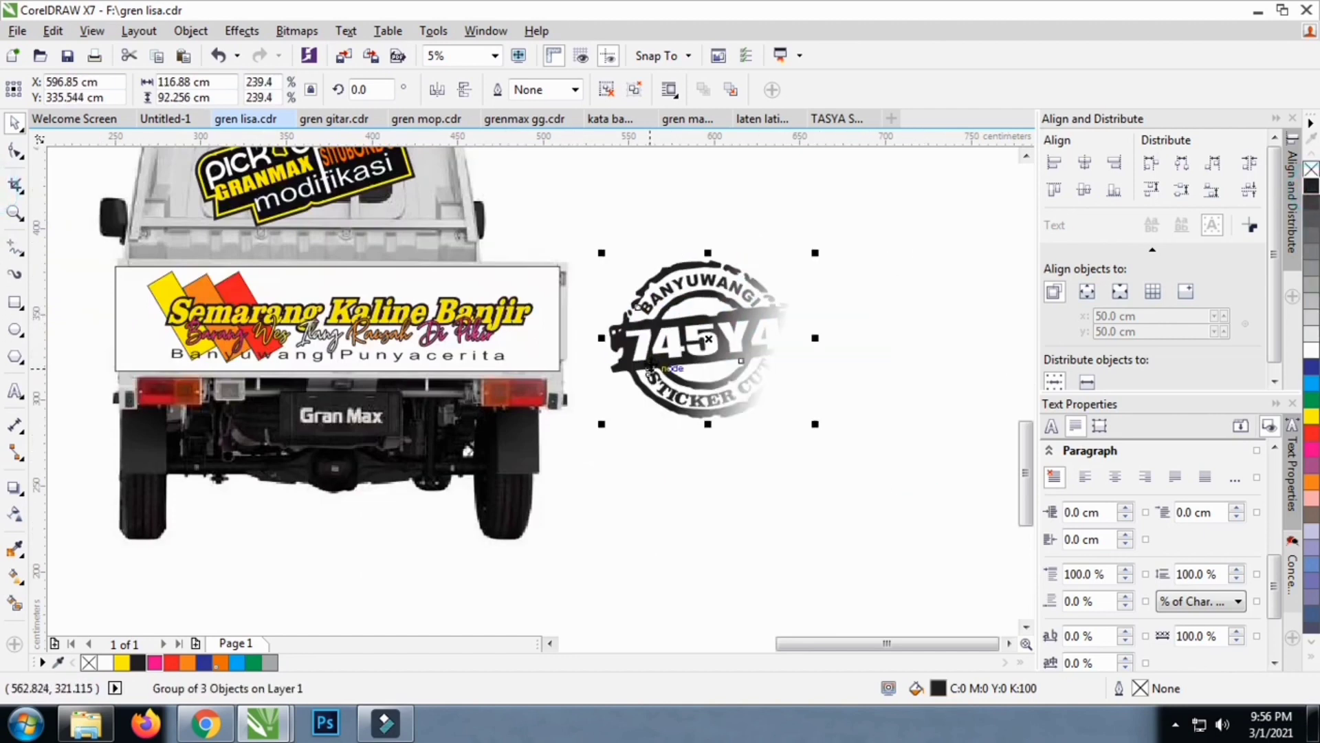
scroll(651, 364, up, 1)
scroll(710, 302, down, 1)
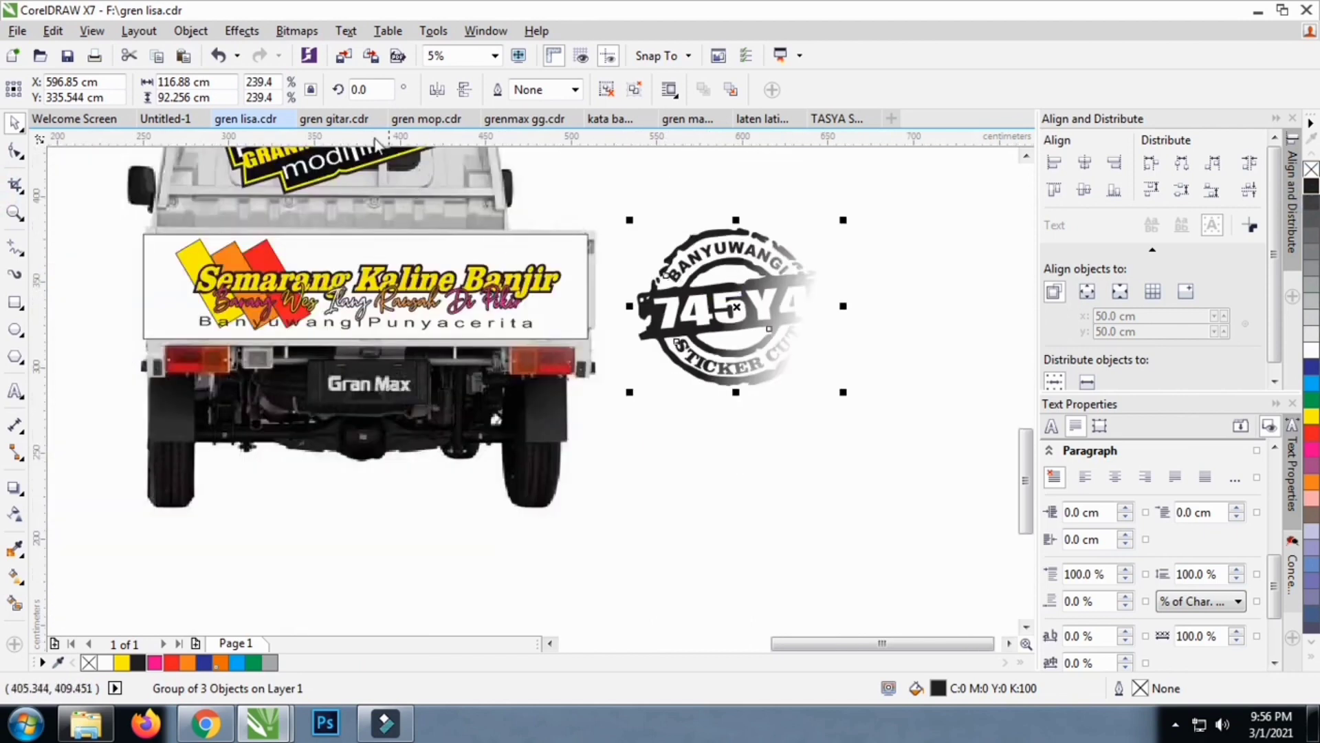
click(438, 89)
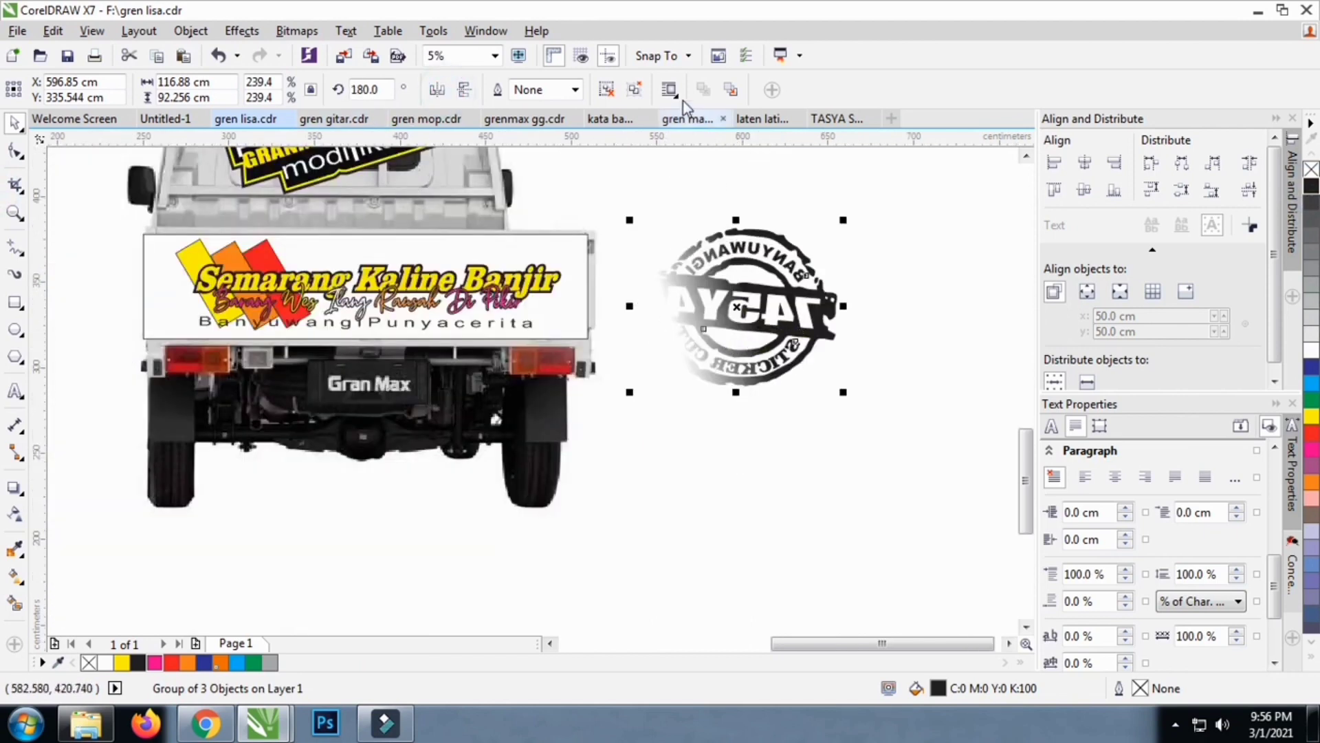
click(439, 90)
Rotate the round logo by about 10.7 degrees and shrink it to about 86 cm wide
click(718, 329)
drag(843, 392, 786, 347)
scroll(617, 291, up, 2)
PowerClip the round logo inside the white tailgate rectangle of the rear-view truck
right_click(702, 292)
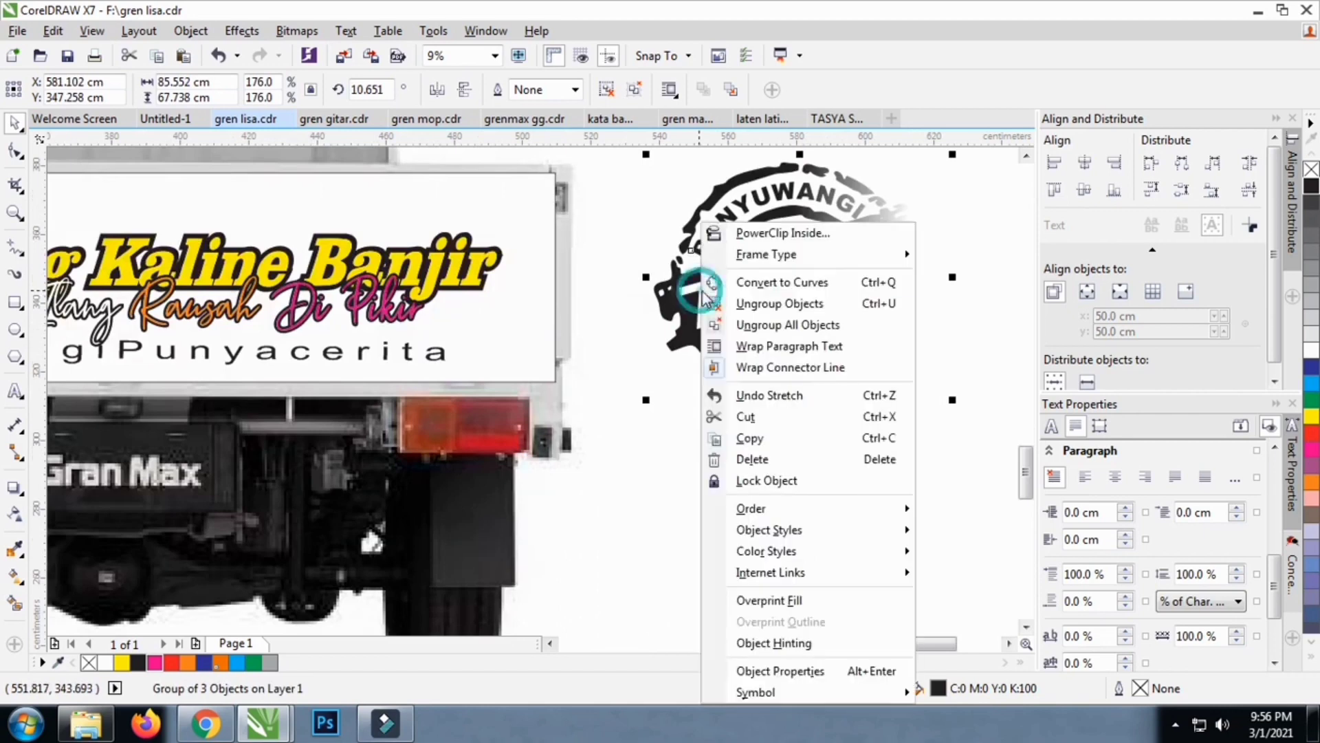
click(763, 232)
click(416, 204)
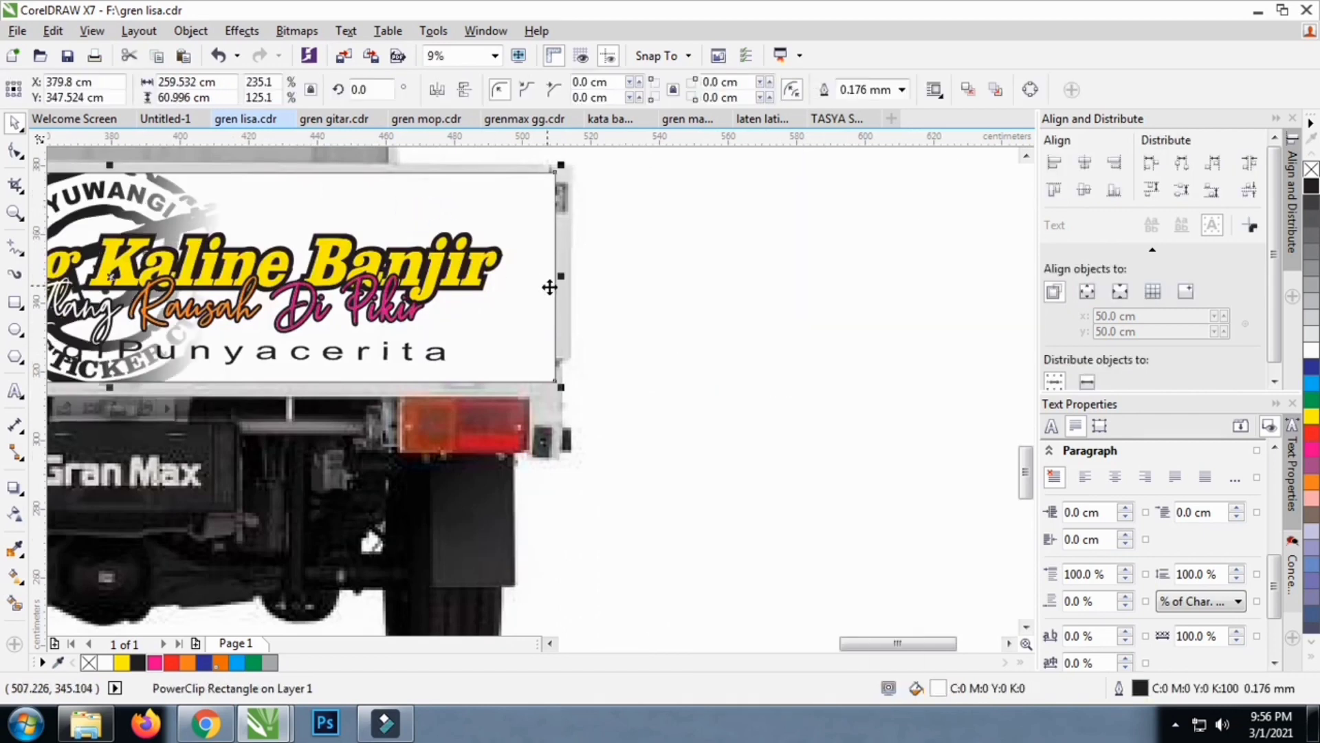
Move the round logo to the right end of the tailgate inside its PowerClip and shrink it to about 65 cm wide
scroll(549, 288, down, 2)
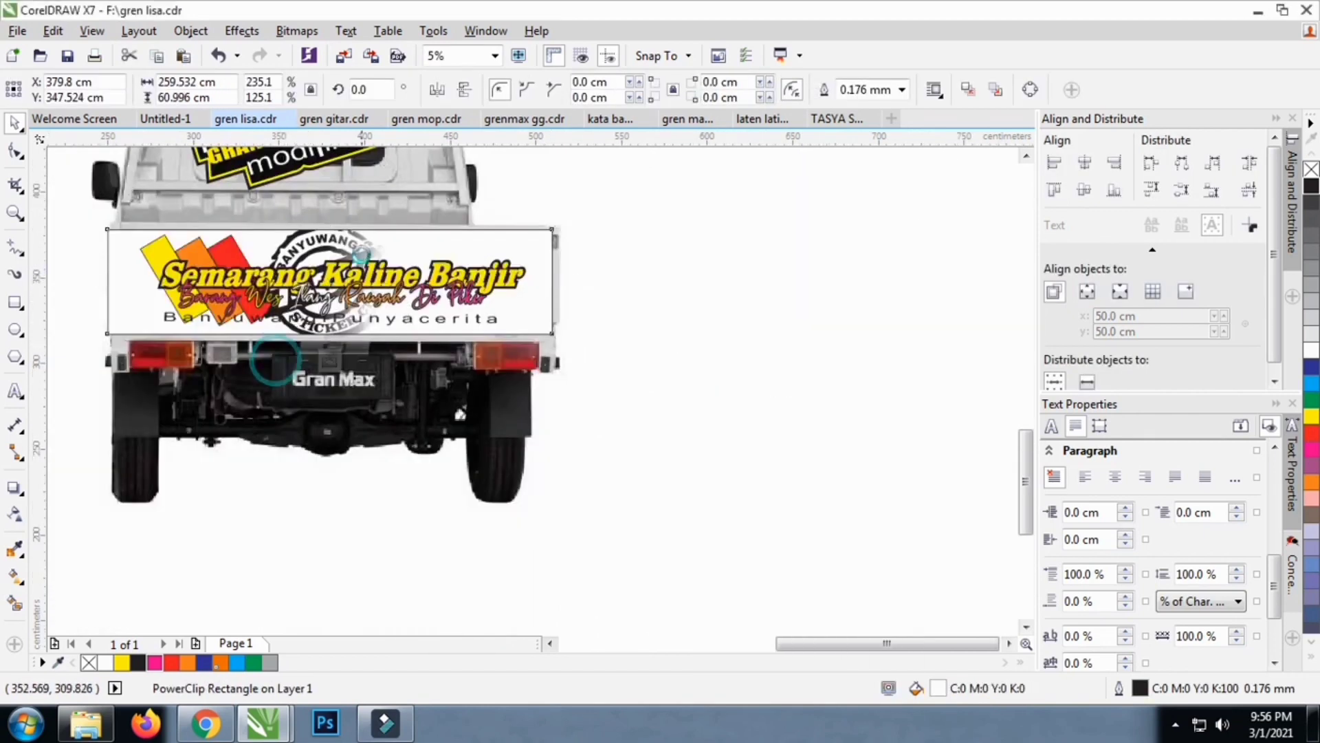
click(279, 362)
scroll(347, 256, up, 2)
drag(343, 260, 632, 250)
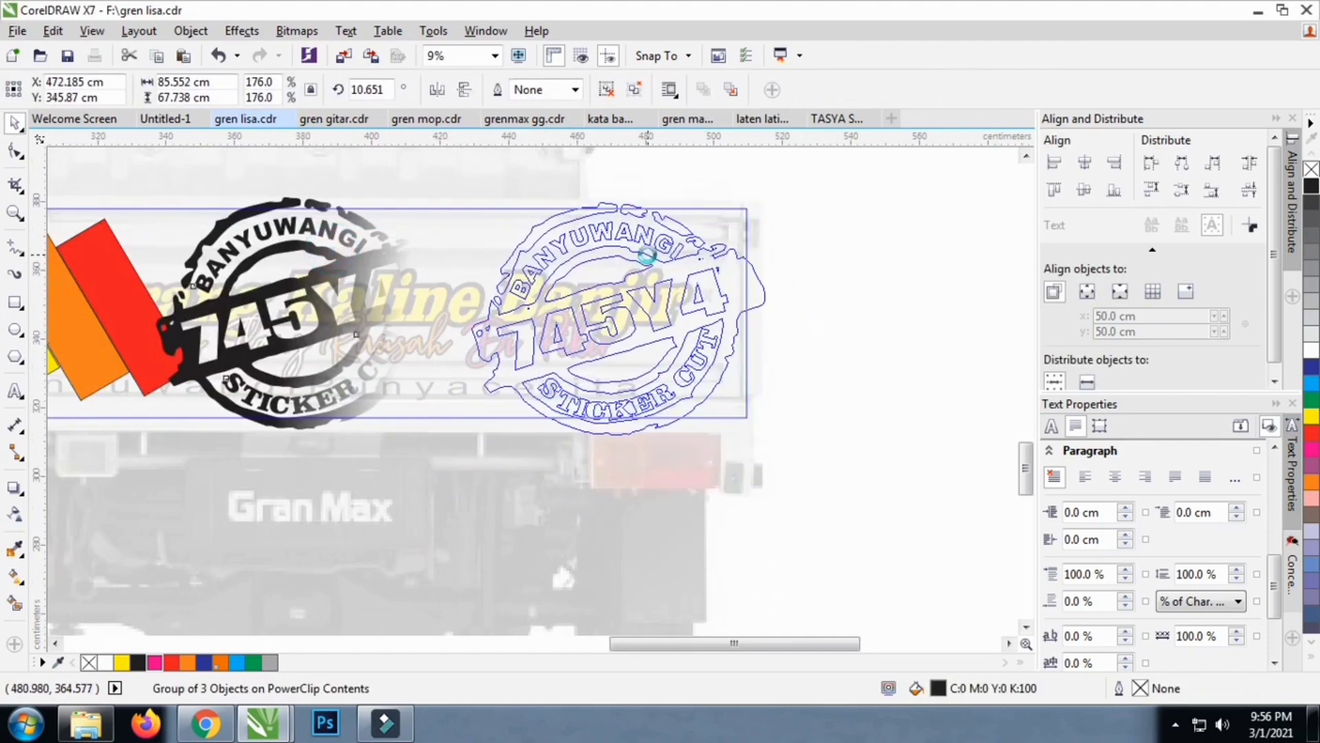
drag(769, 447, 686, 382)
drag(623, 307, 672, 322)
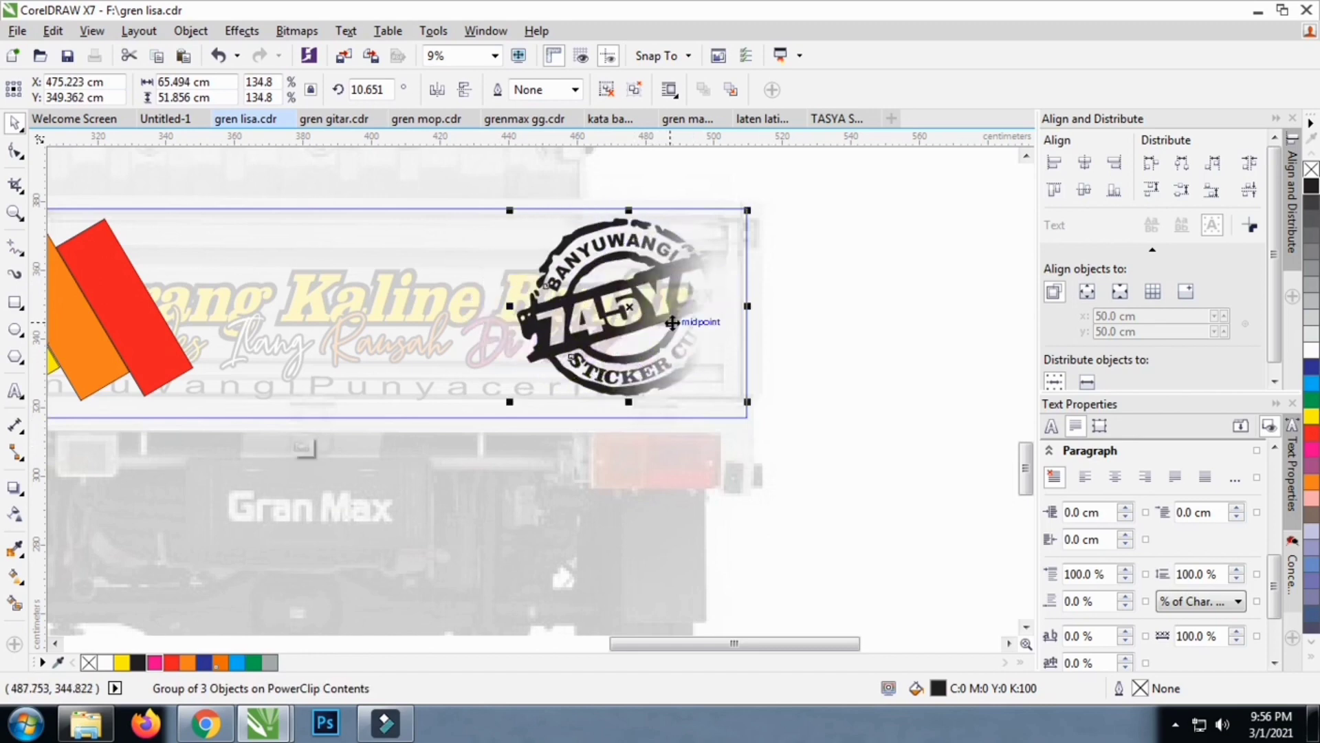
click(301, 445)
click(852, 335)
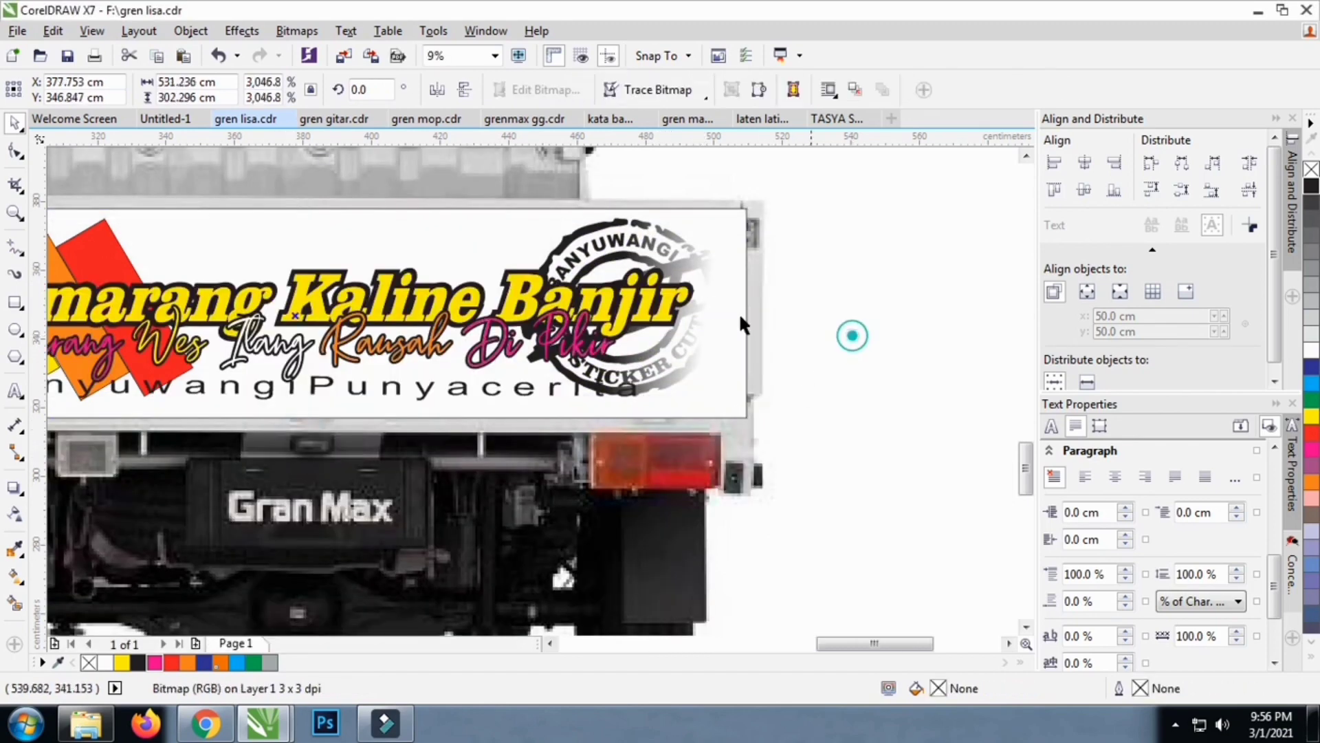
Reopen the tailgate's PowerClip contents, enlarge the round logo to about 71 cm wide and fit it within the tailgate's height
click(695, 262)
click(253, 445)
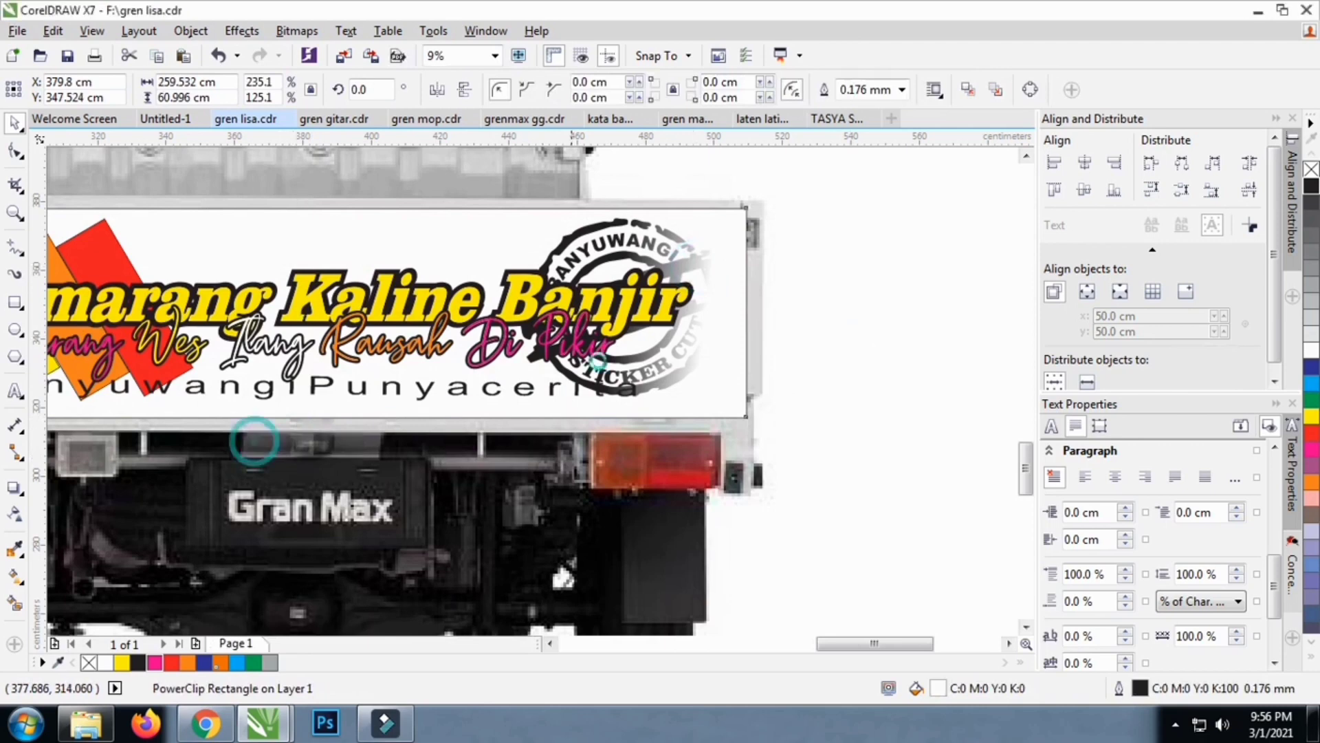
click(681, 273)
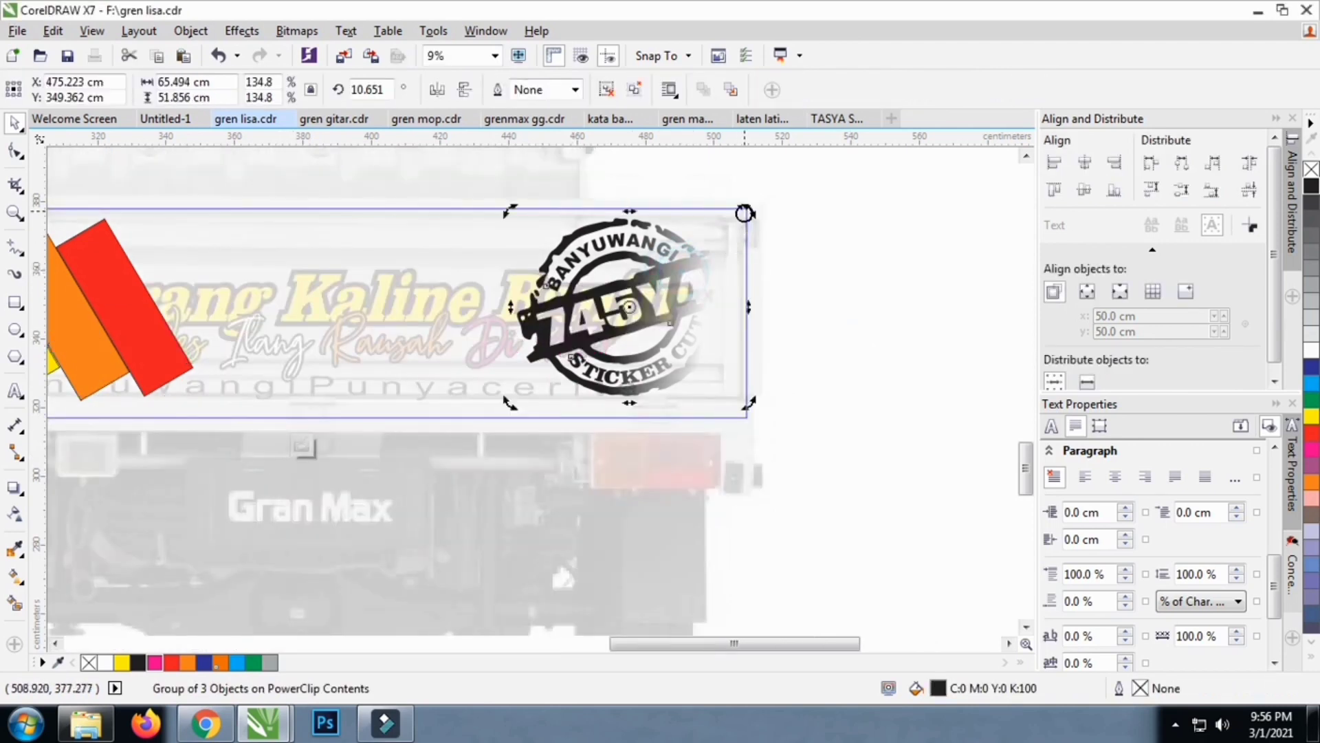
click(668, 256)
drag(745, 213, 773, 197)
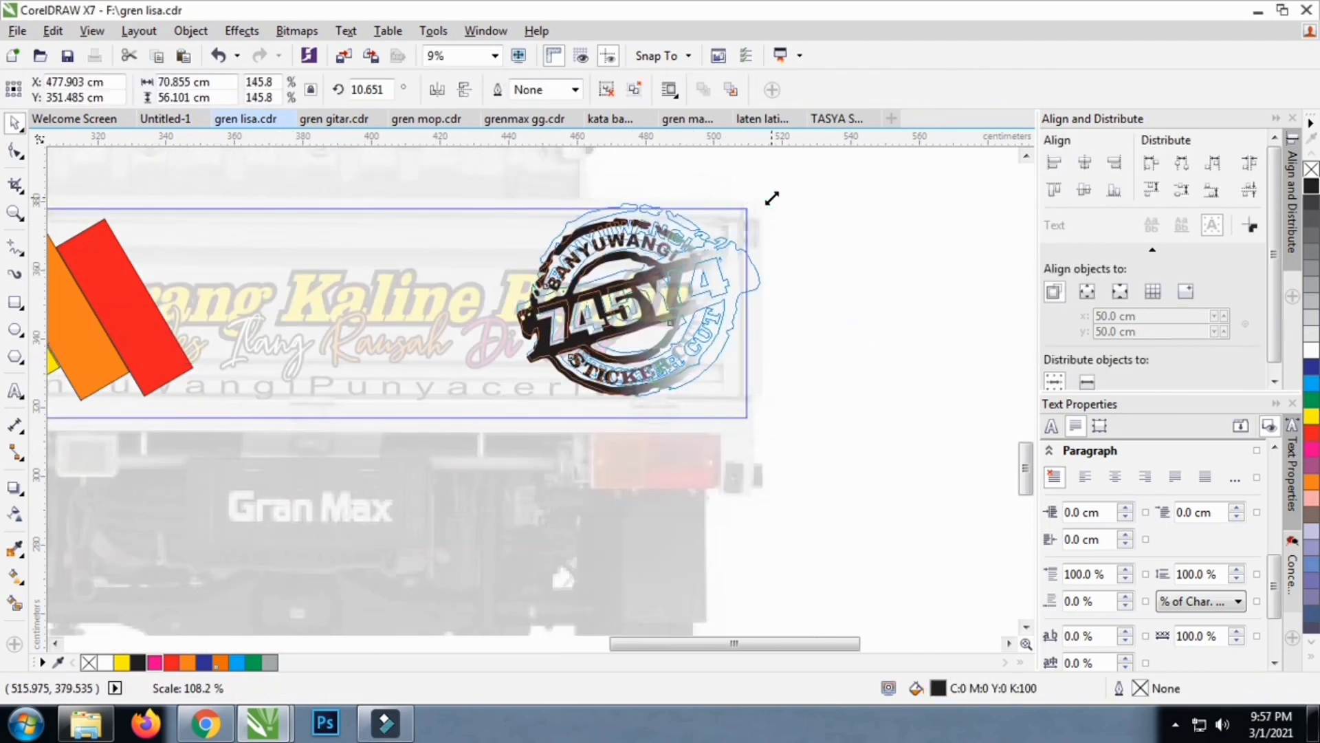
drag(704, 250, 694, 269)
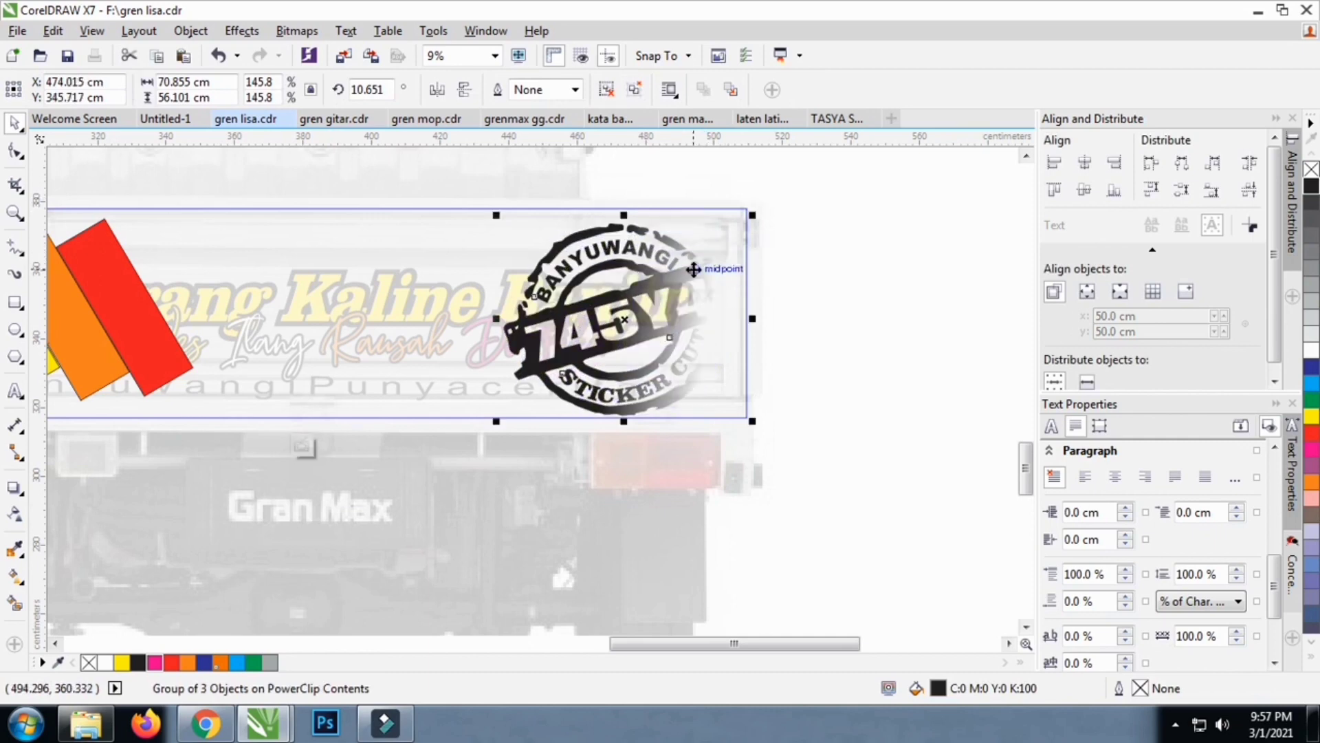
Adjust the round logo's transparency gradient so the whole logo is opaque, and finish editing the tailgate's PowerClip contents
click(20, 518)
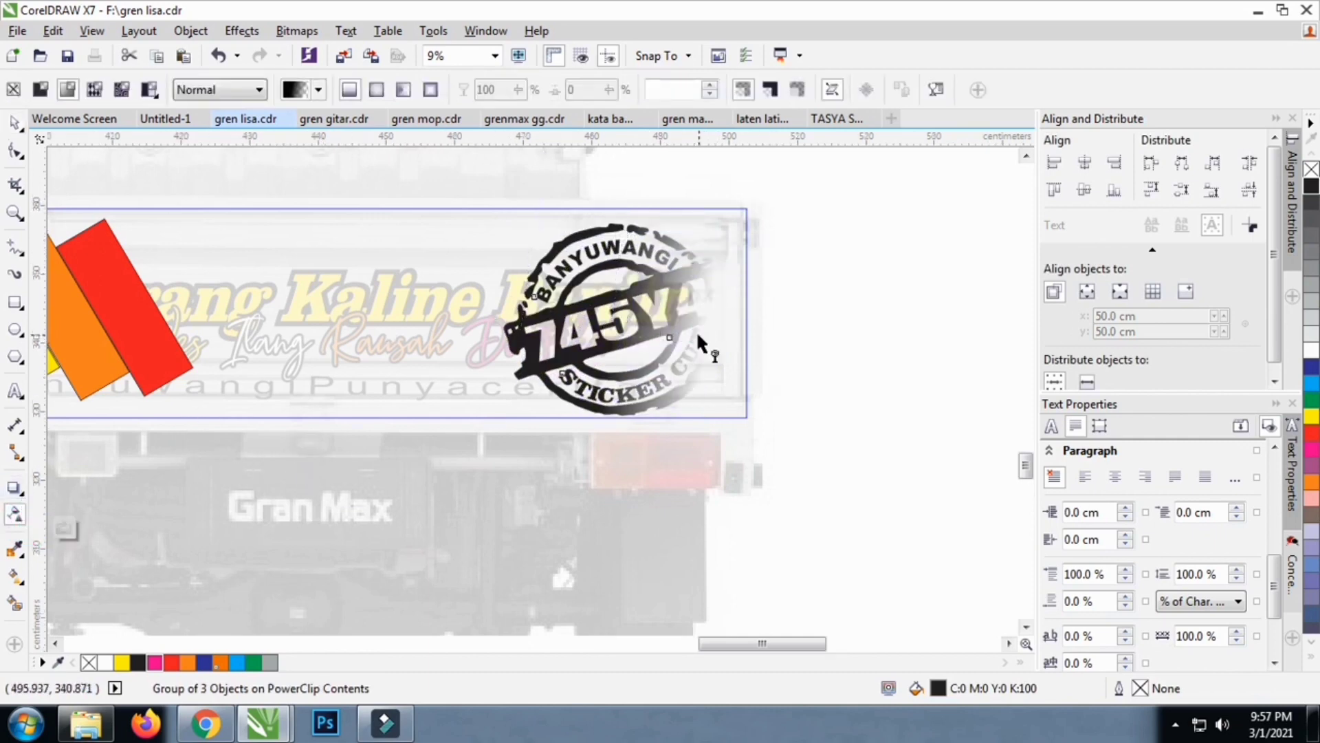
scroll(707, 348, up, 2)
drag(520, 330, 730, 388)
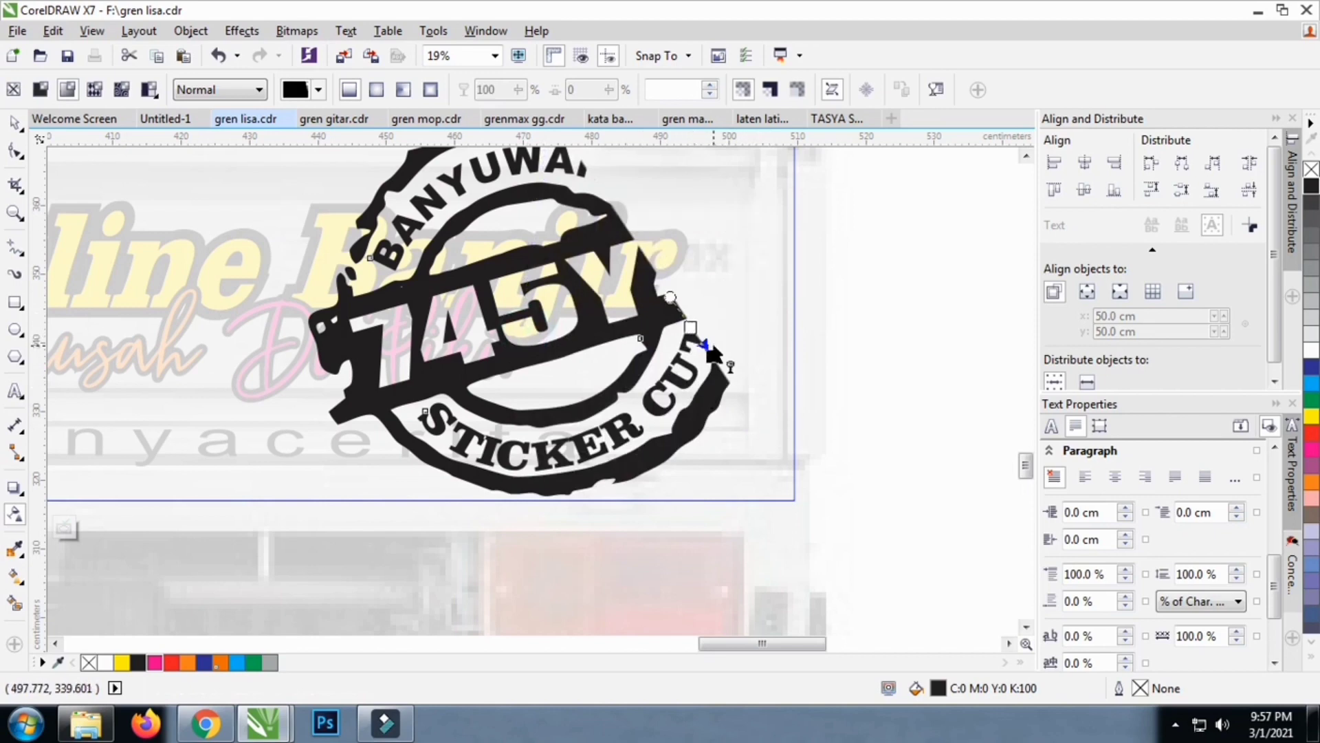
drag(691, 327, 792, 326)
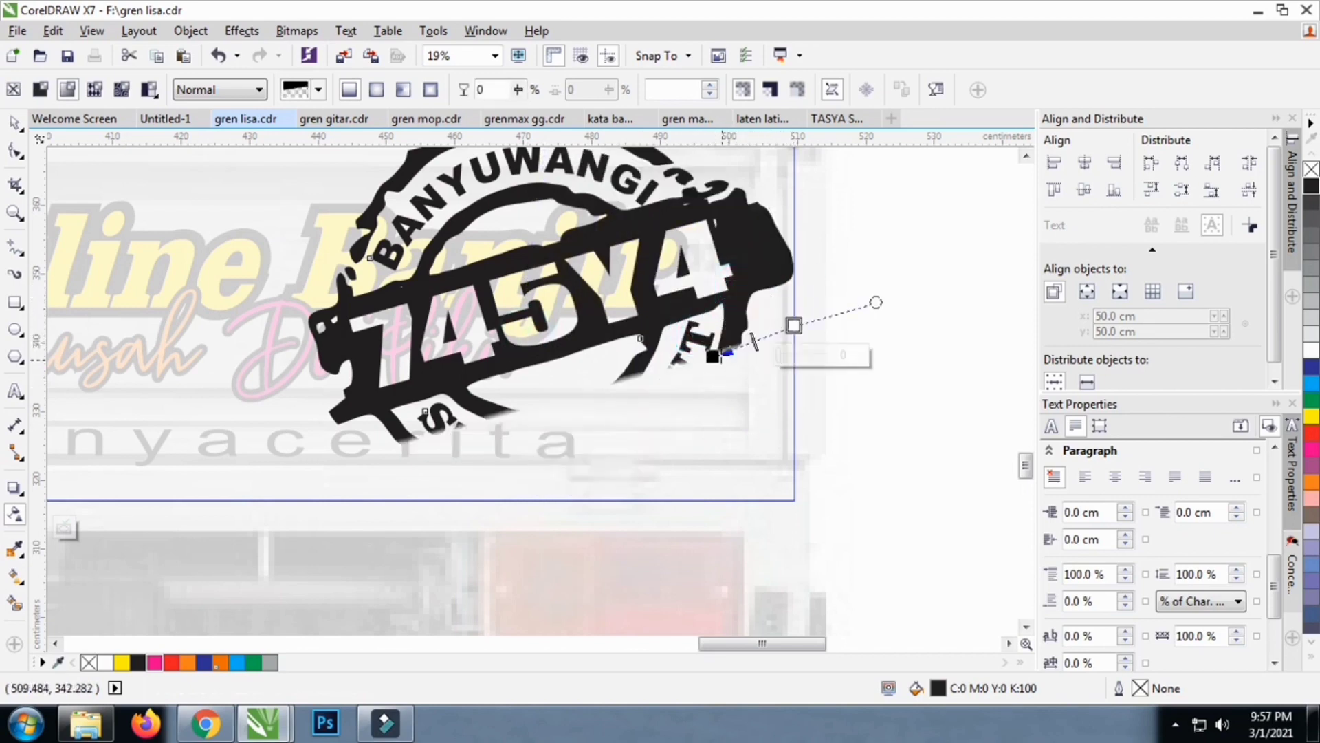
drag(717, 354, 816, 475)
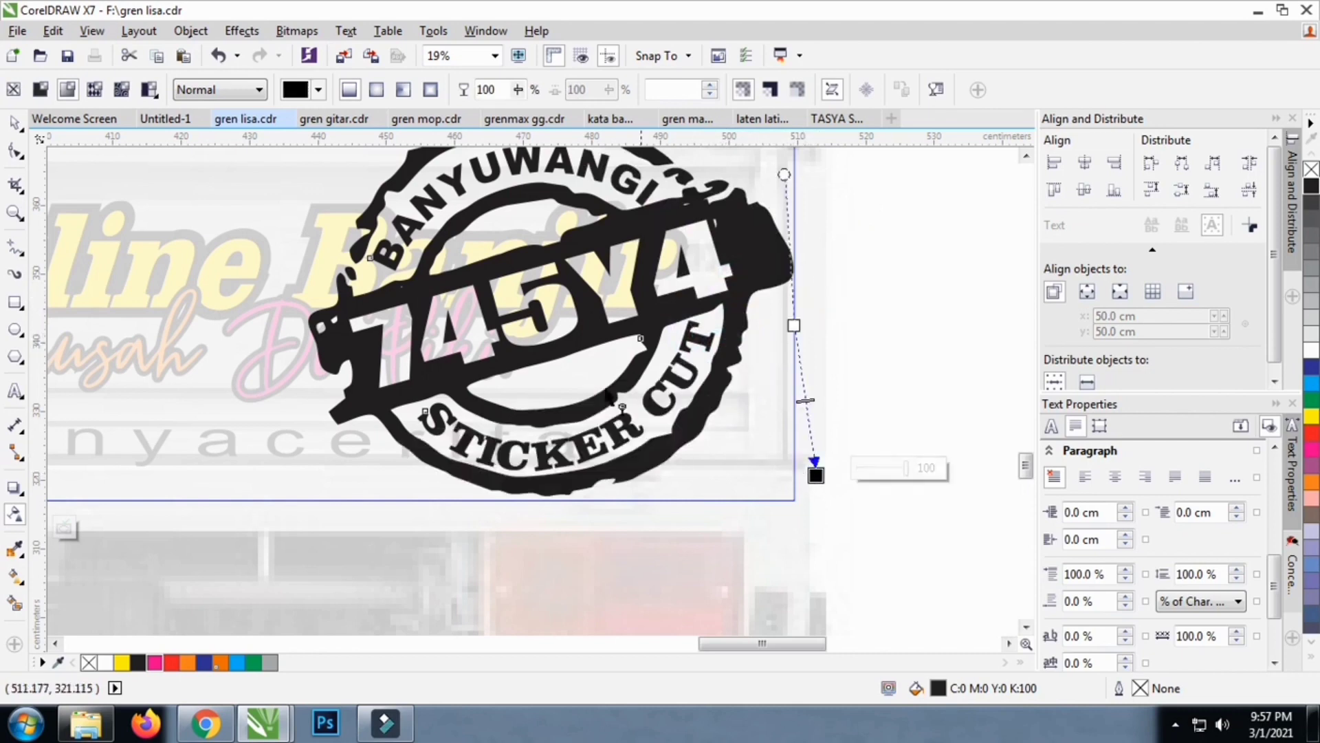
scroll(608, 397, down, 2)
click(15, 124)
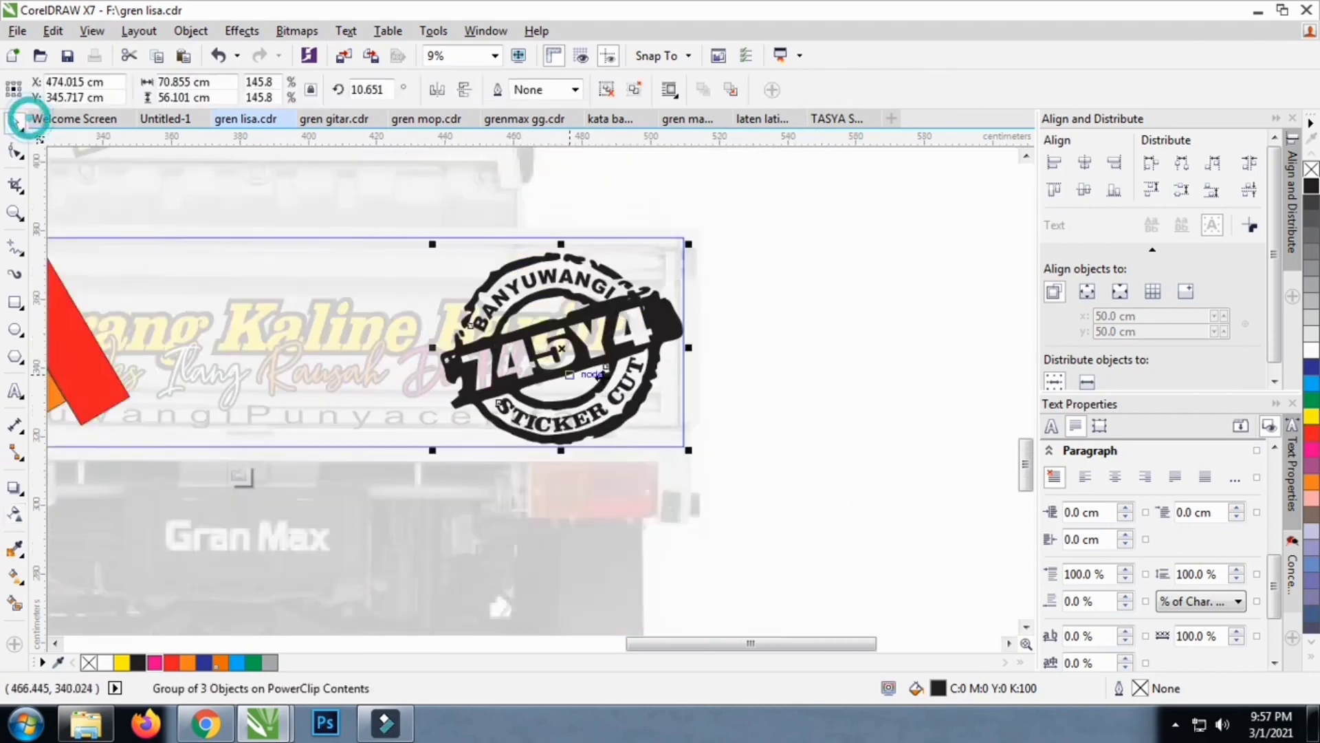
click(832, 363)
scroll(831, 362, down, 2)
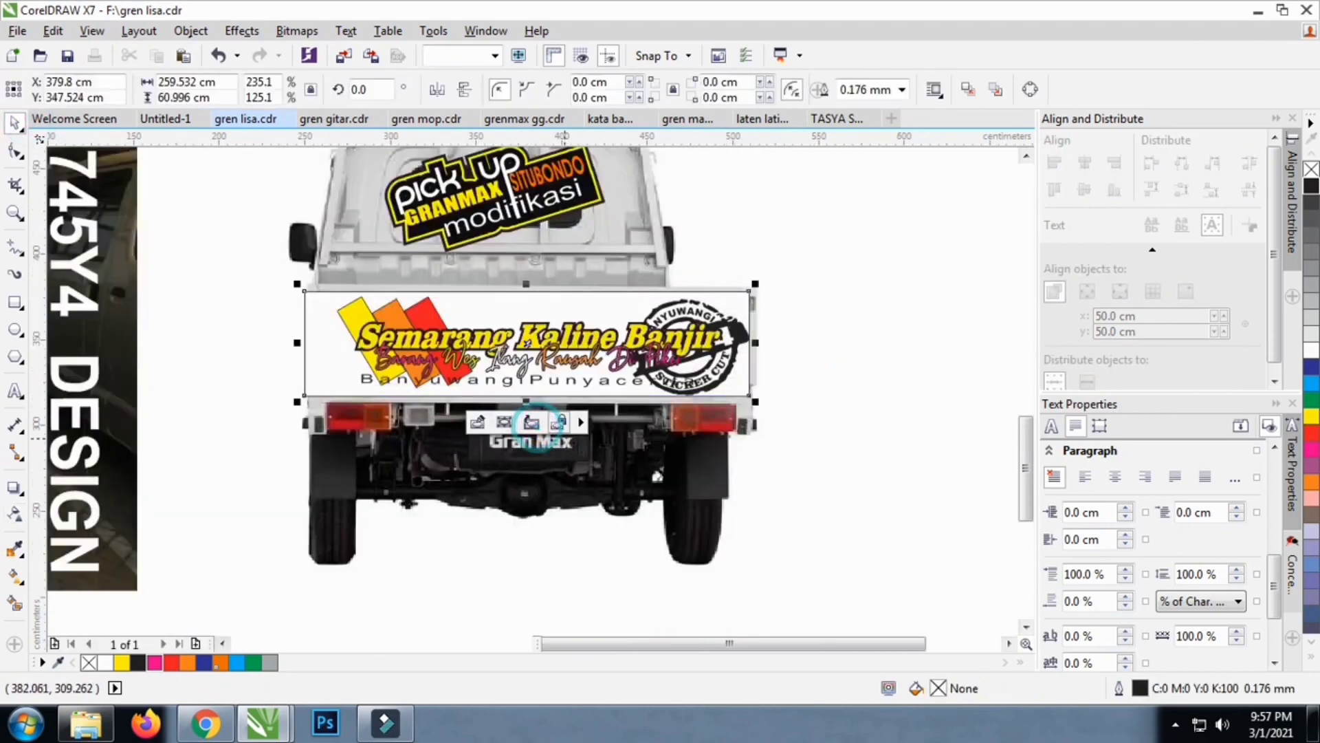
click(537, 427)
scroll(678, 334, up, 2)
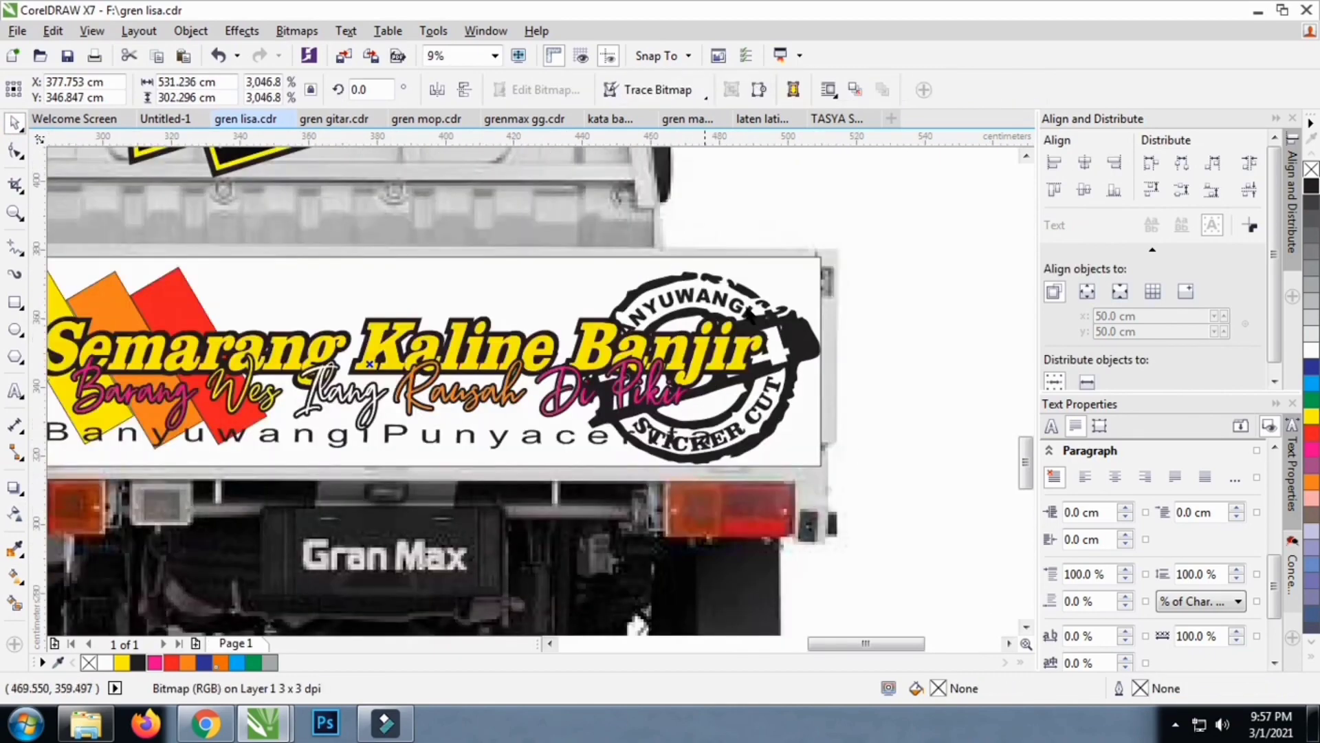
scroll(587, 416, up, 4)
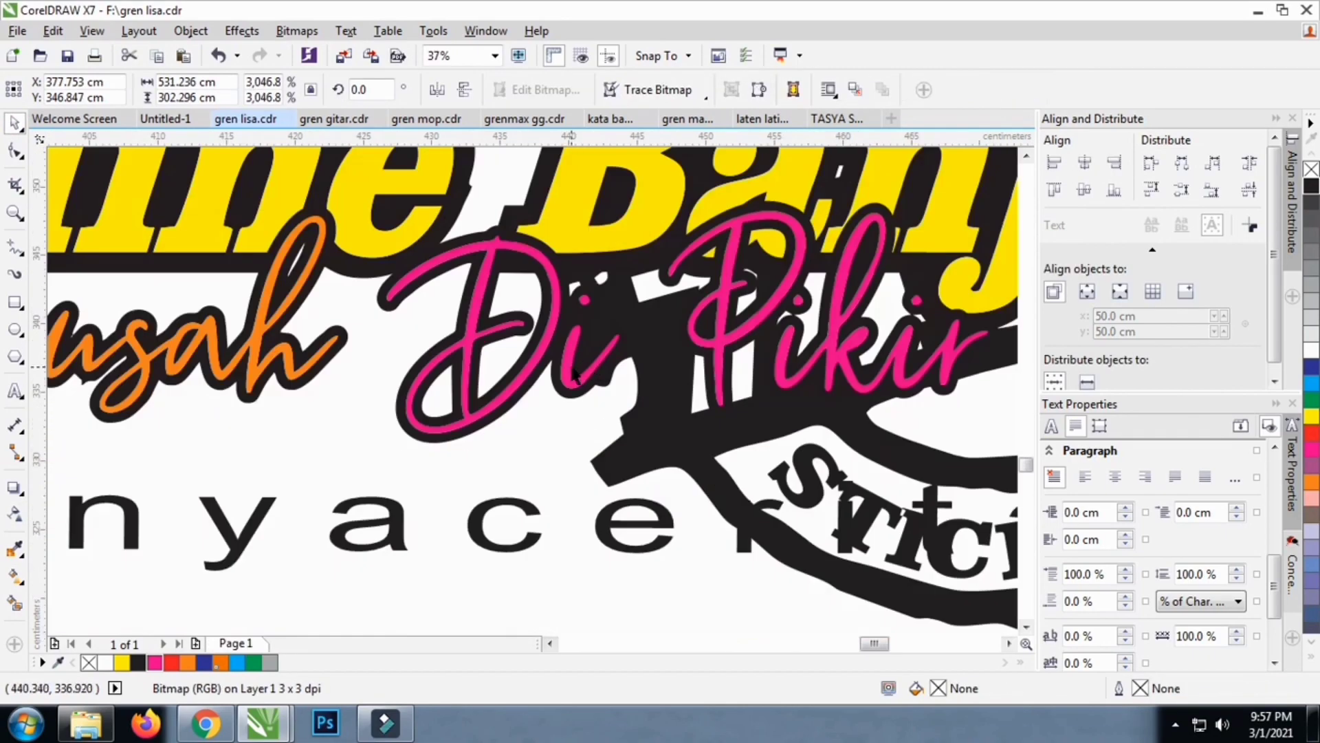
click(576, 376)
scroll(559, 374, down, 2)
scroll(569, 326, up, 4)
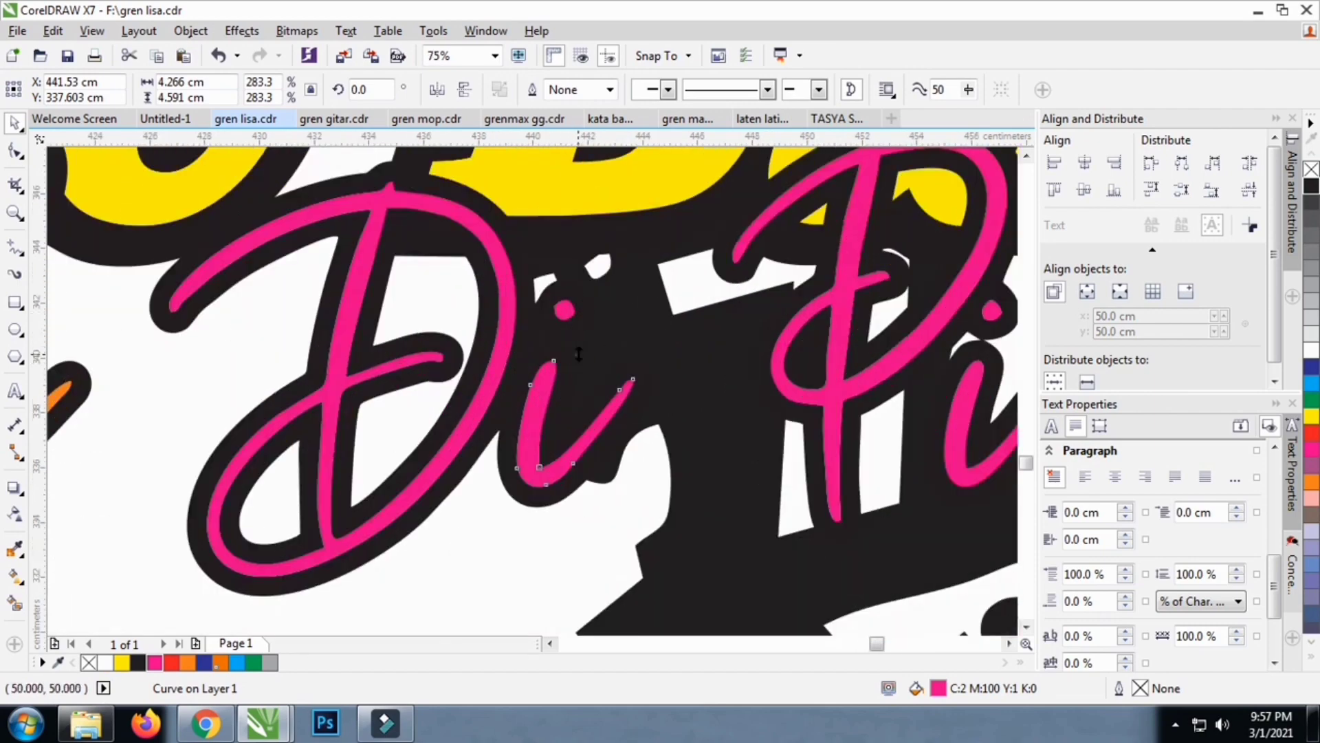
drag(573, 355, 550, 371)
key(ctrl+z)
key(ctrl+z)
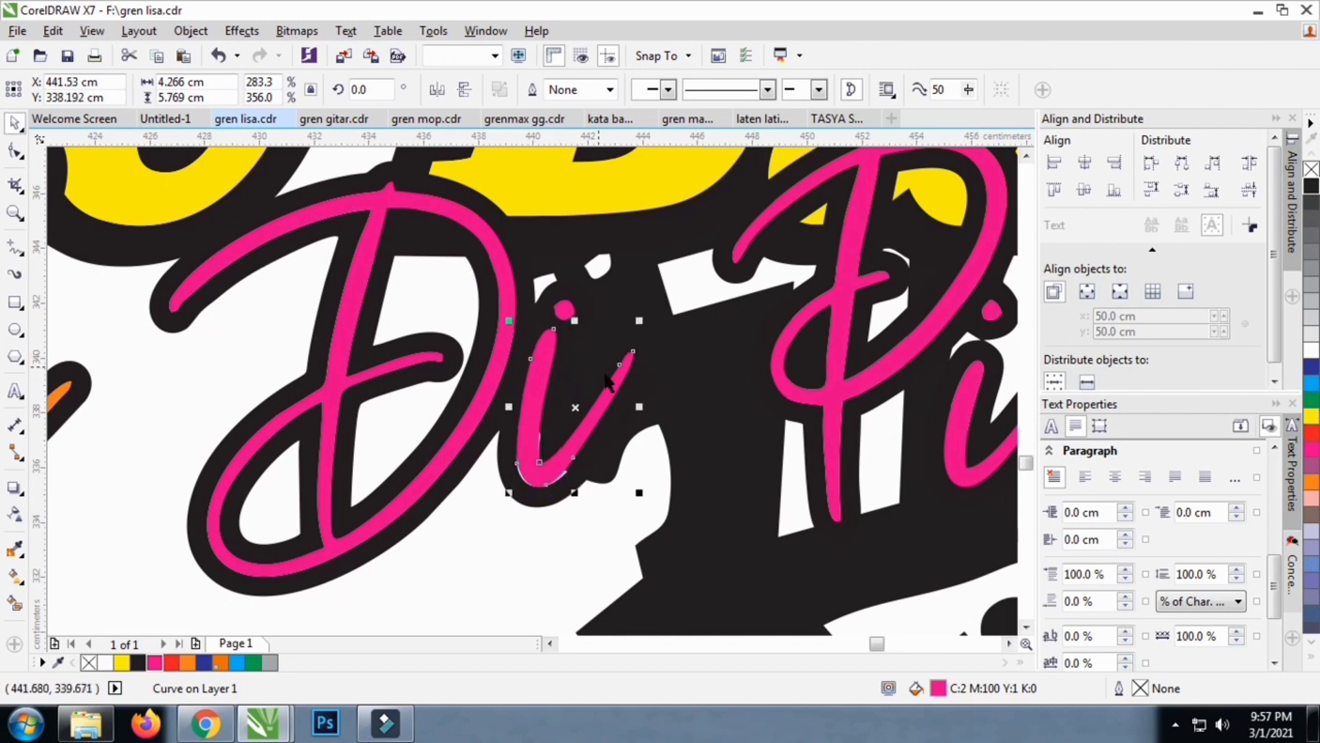
Fill the word "Pikir", including the dots of both letters i, with white
scroll(533, 385, down, 2)
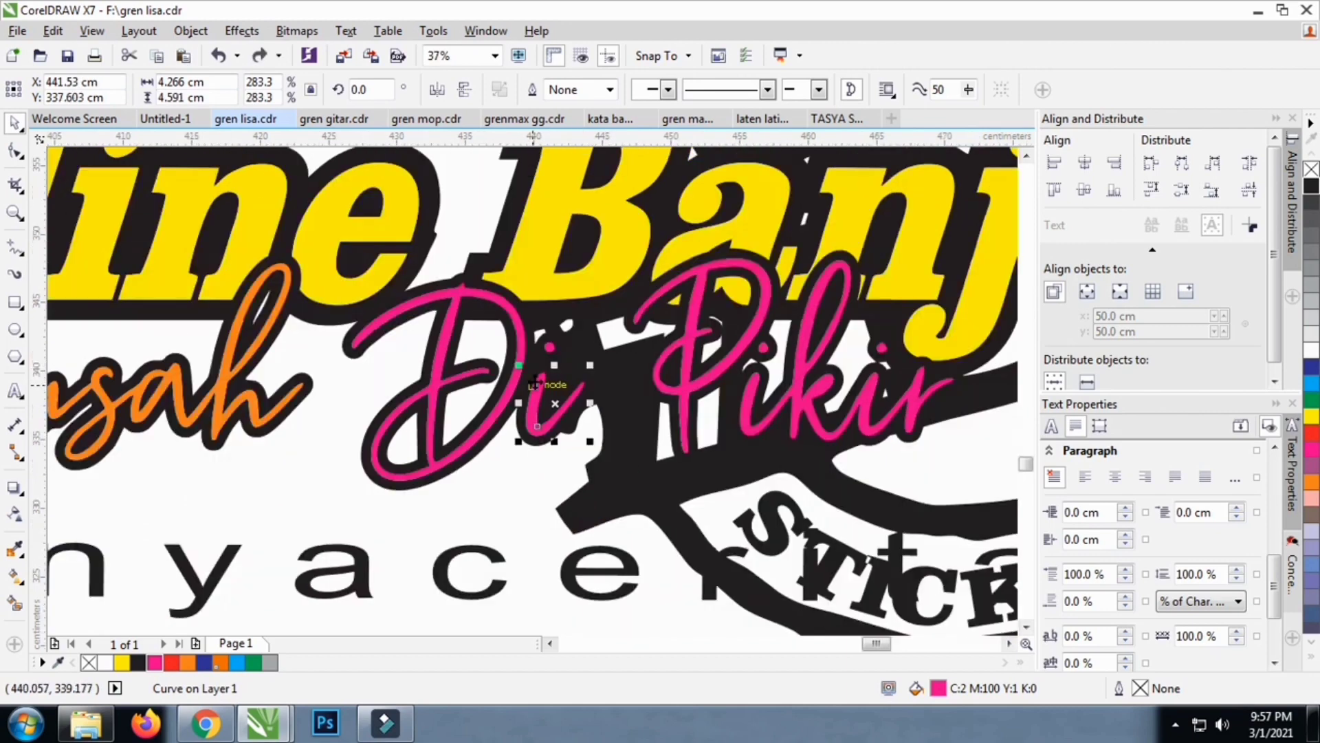
scroll(650, 347, up, 1)
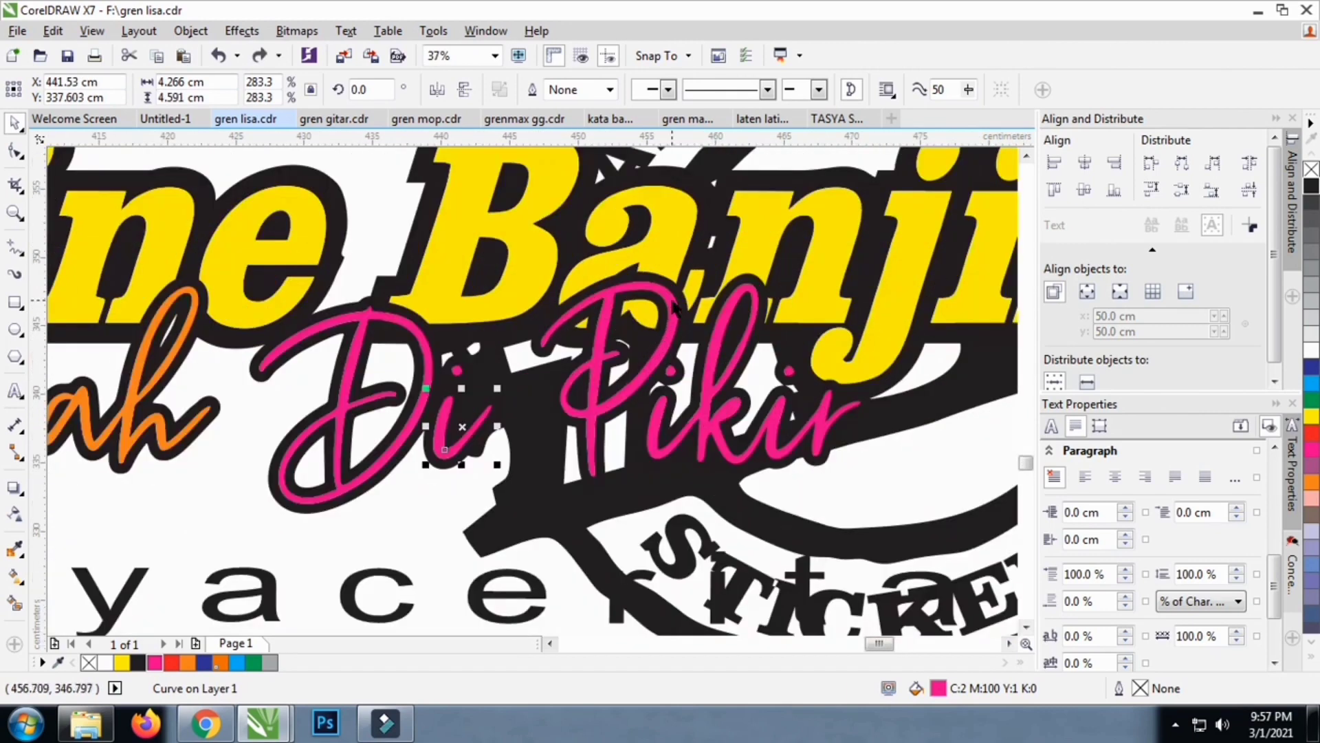
click(673, 304)
scroll(704, 342, up, 1)
shift+click(723, 338)
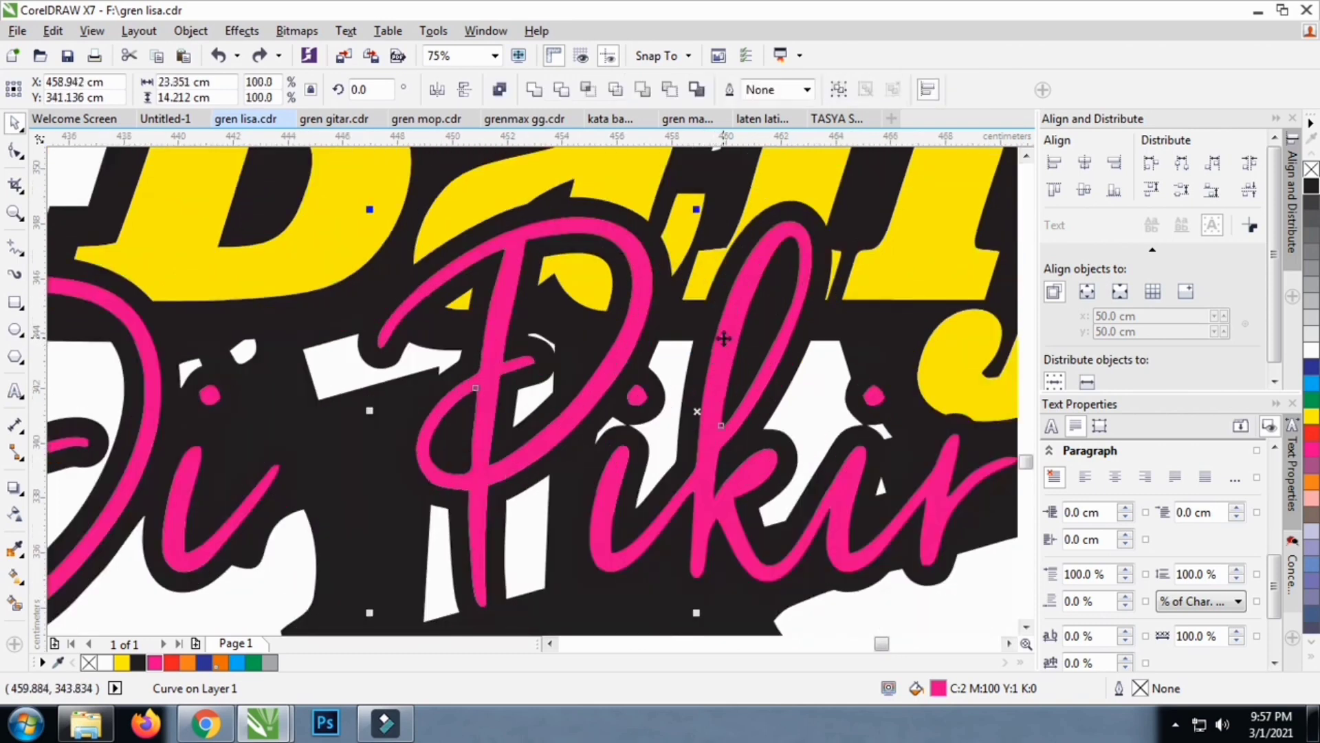
shift+click(629, 396)
shift+click(637, 399)
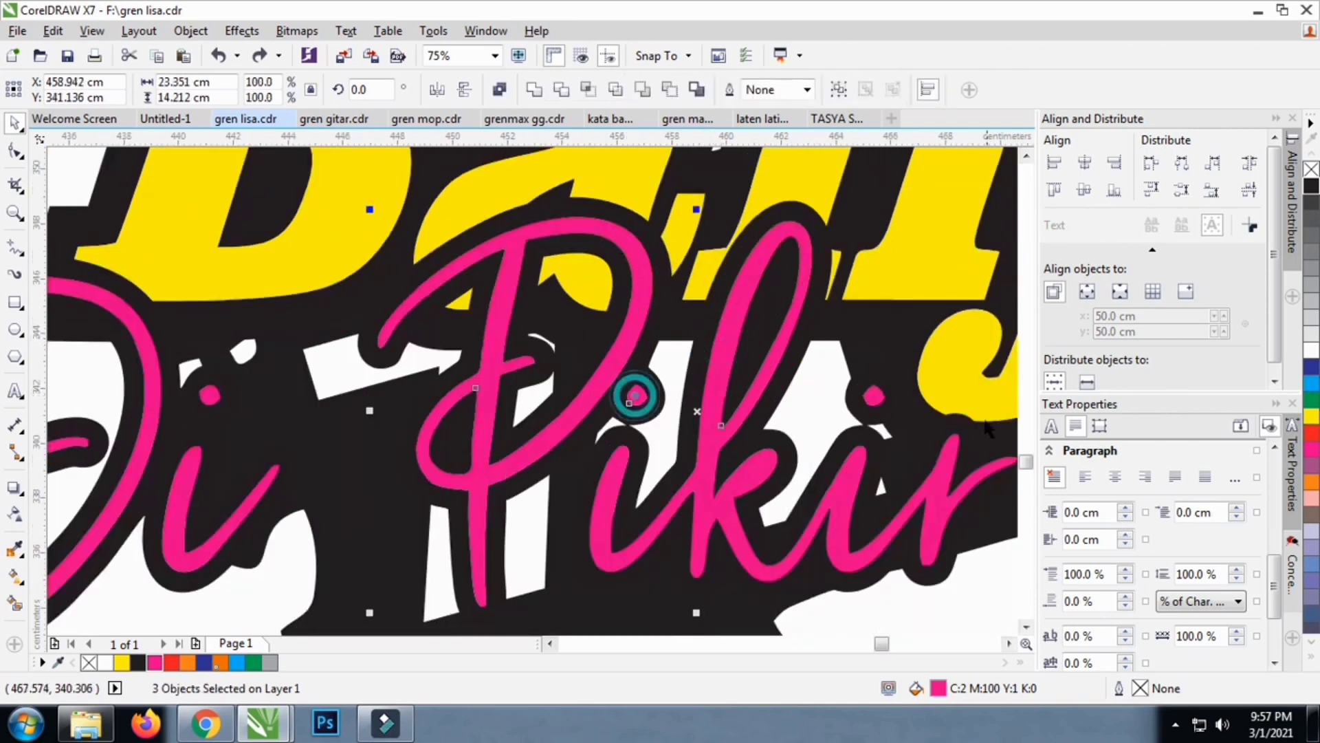
shift+click(872, 396)
click(1311, 353)
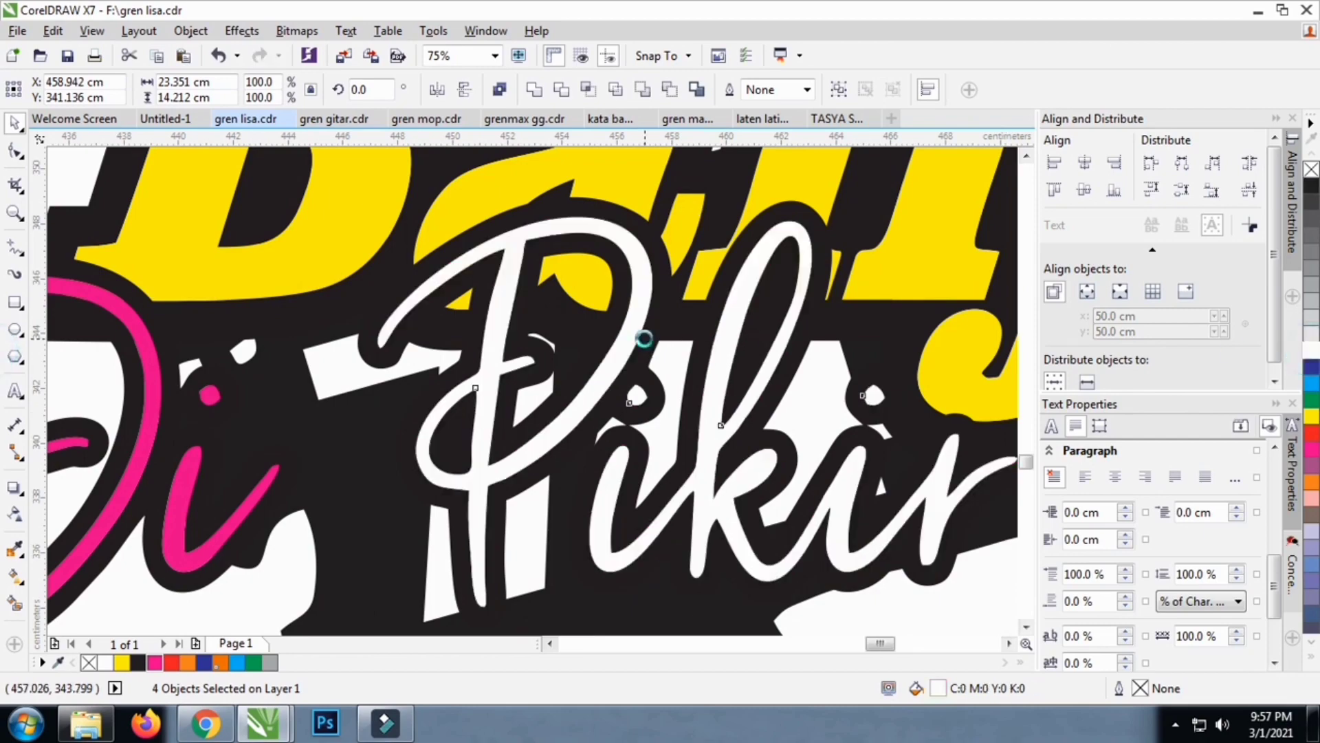
scroll(642, 338, down, 2)
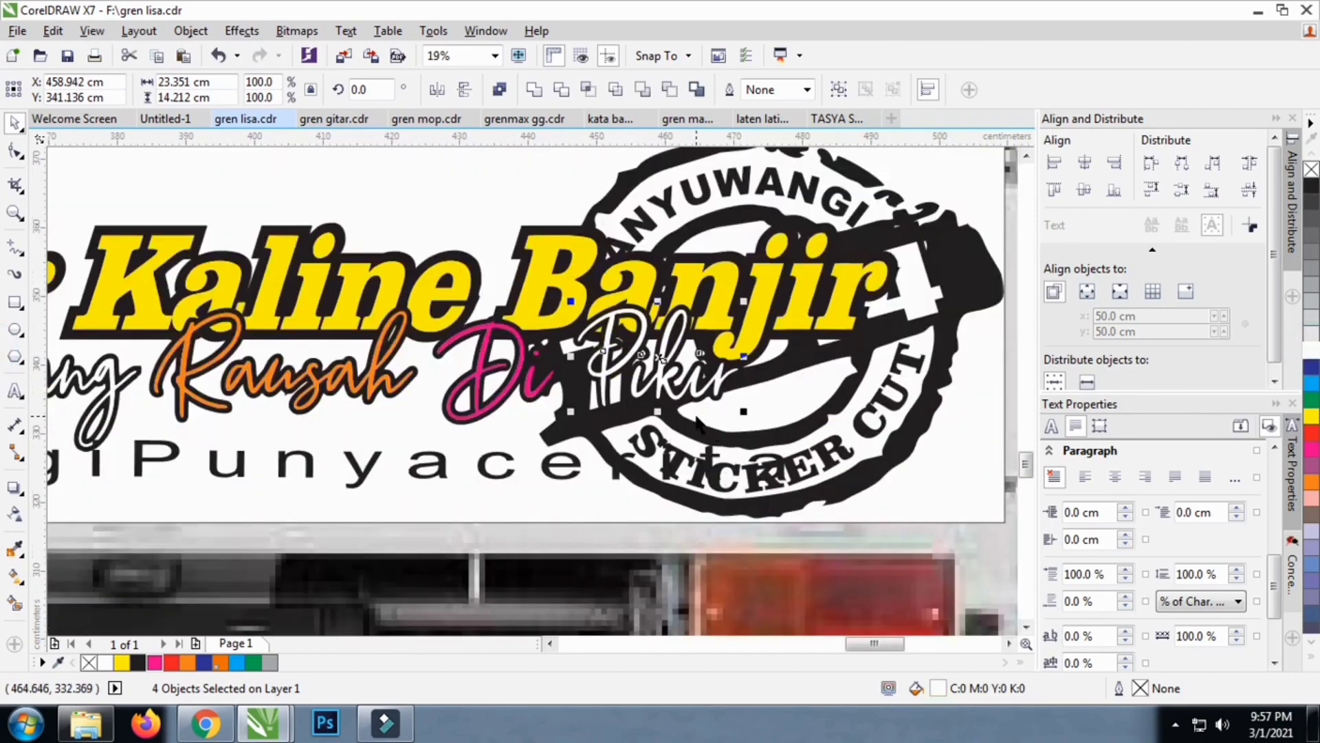
scroll(697, 416, down, 2)
click(877, 438)
Narrow the "BanyuwangiPunyacerita" text line on the tailgate so that it ends before the round logo's ring
scroll(656, 427, up, 1)
click(657, 418)
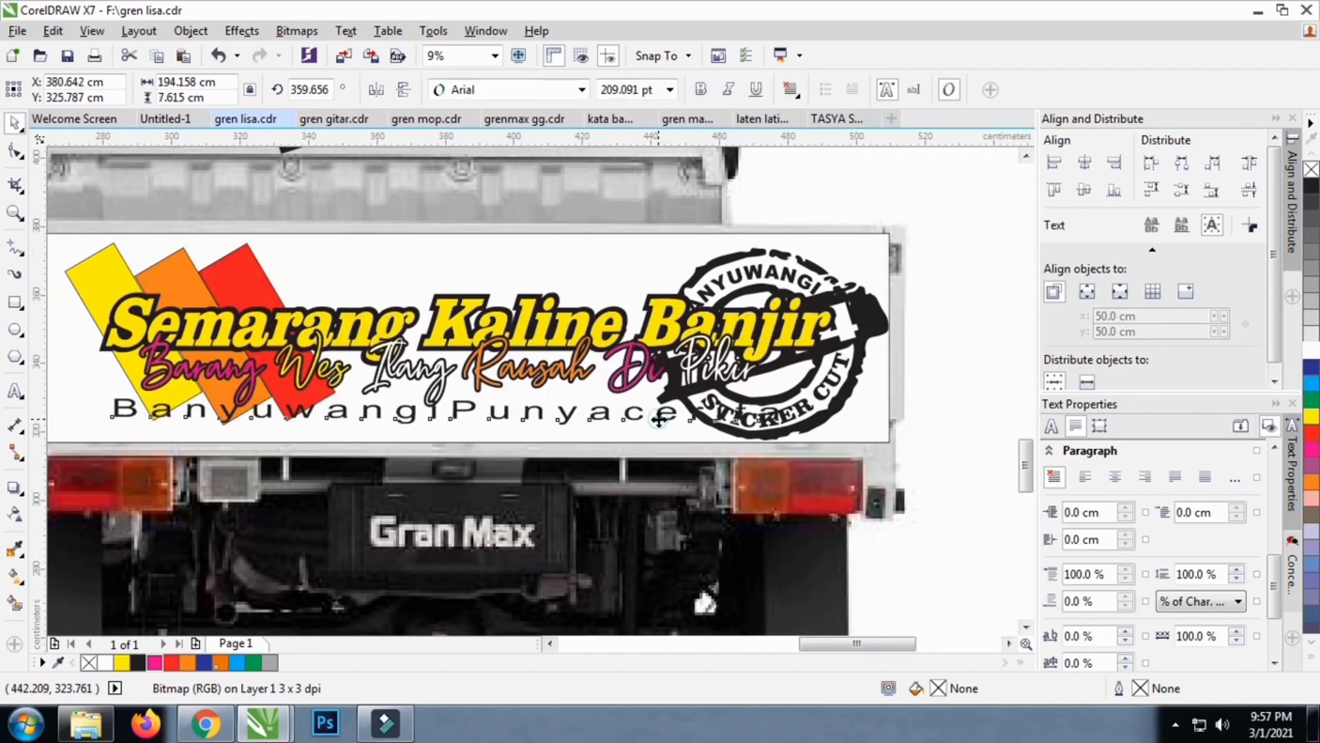
click(657, 418)
drag(788, 434, 684, 440)
click(955, 225)
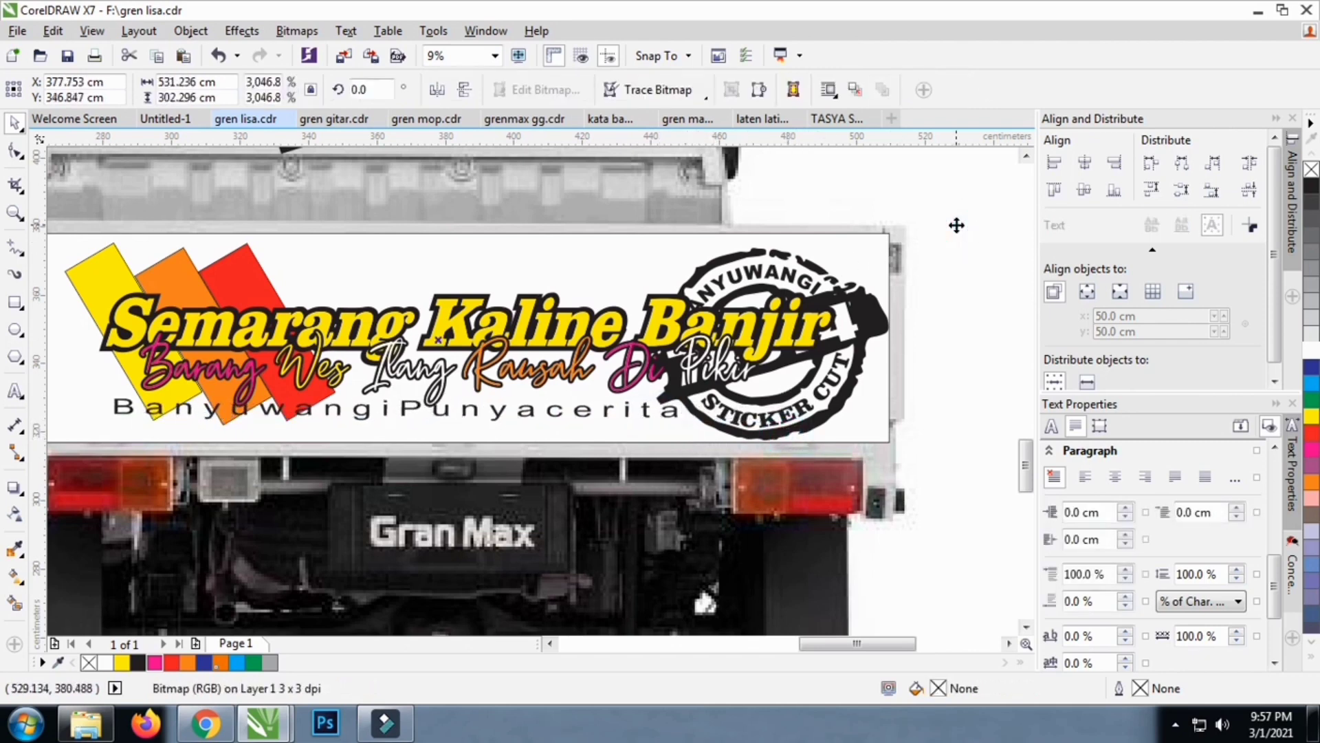
Examine the rear-view truck's tailgate lettering and the "pick up GRANMAX SITUBONDO modifikasi" window sticker
scroll(650, 282, down, 2)
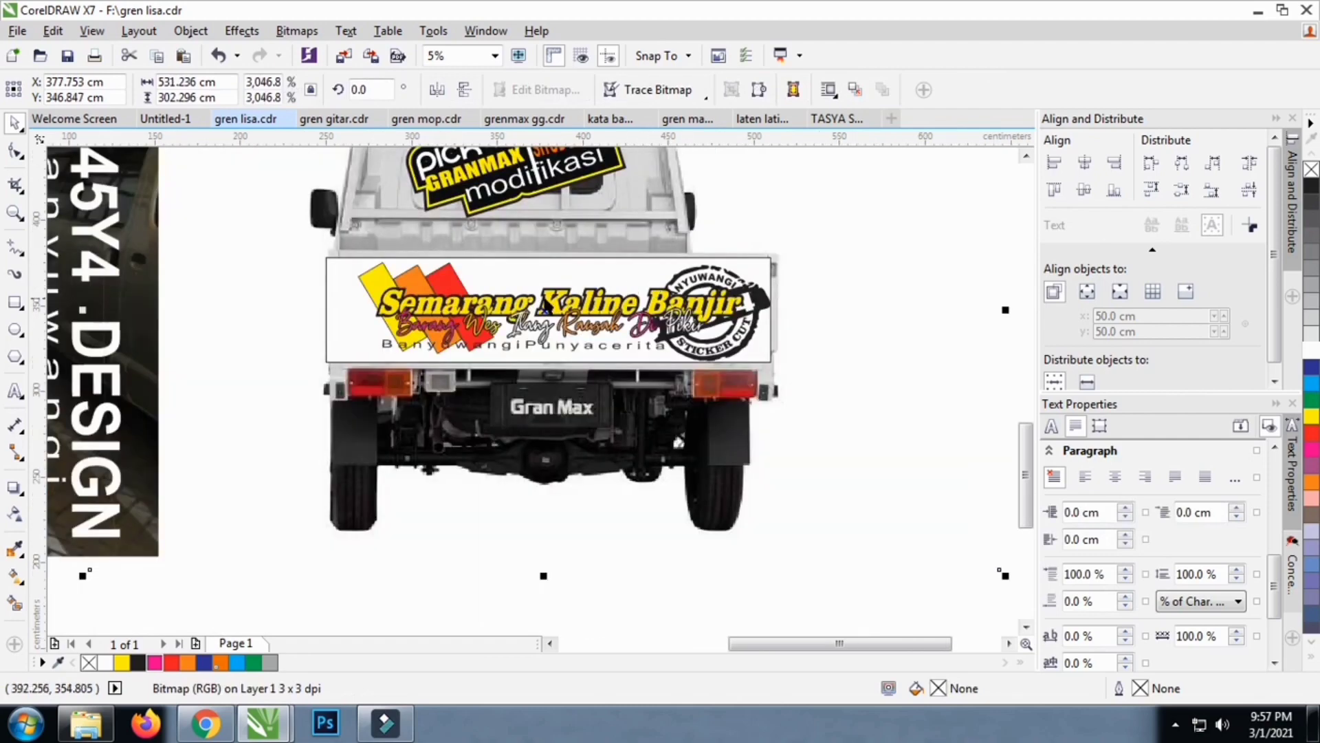
scroll(522, 302, up, 2)
scroll(514, 303, down, 3)
scroll(513, 303, up, 2)
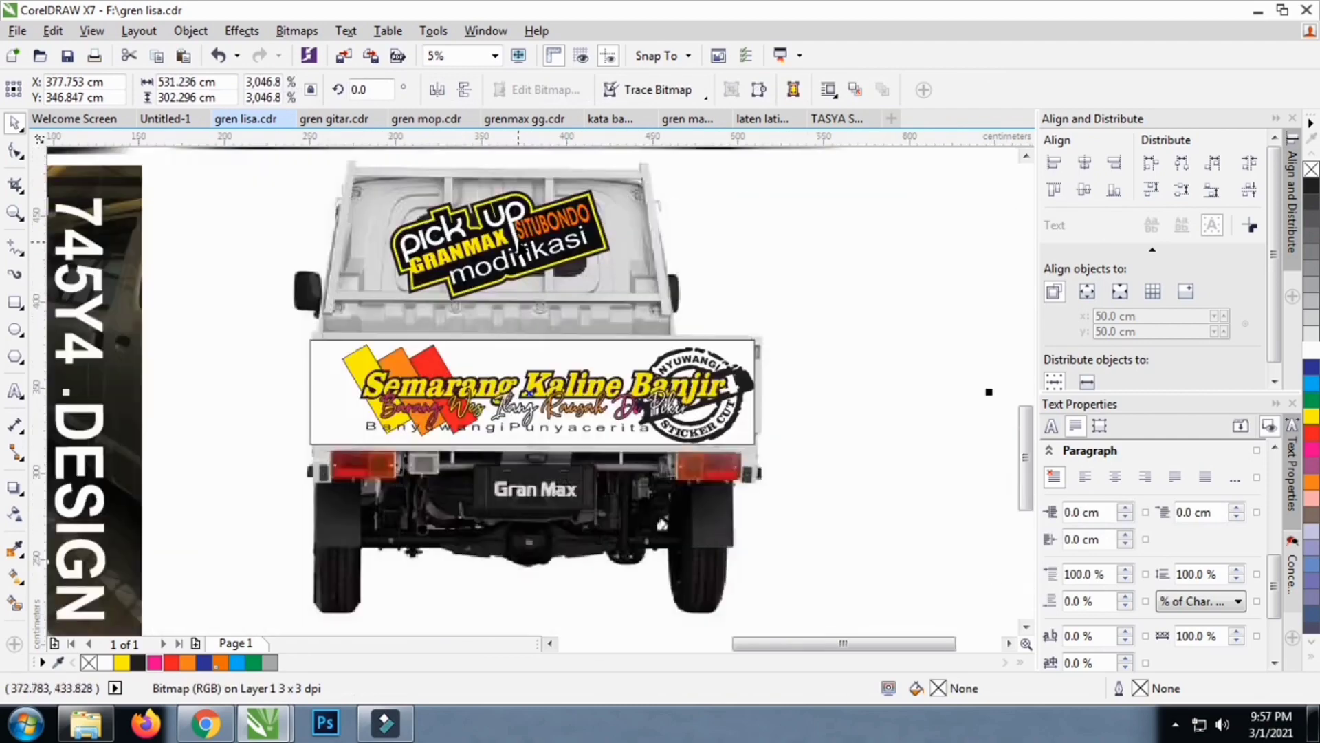
scroll(522, 255, up, 1)
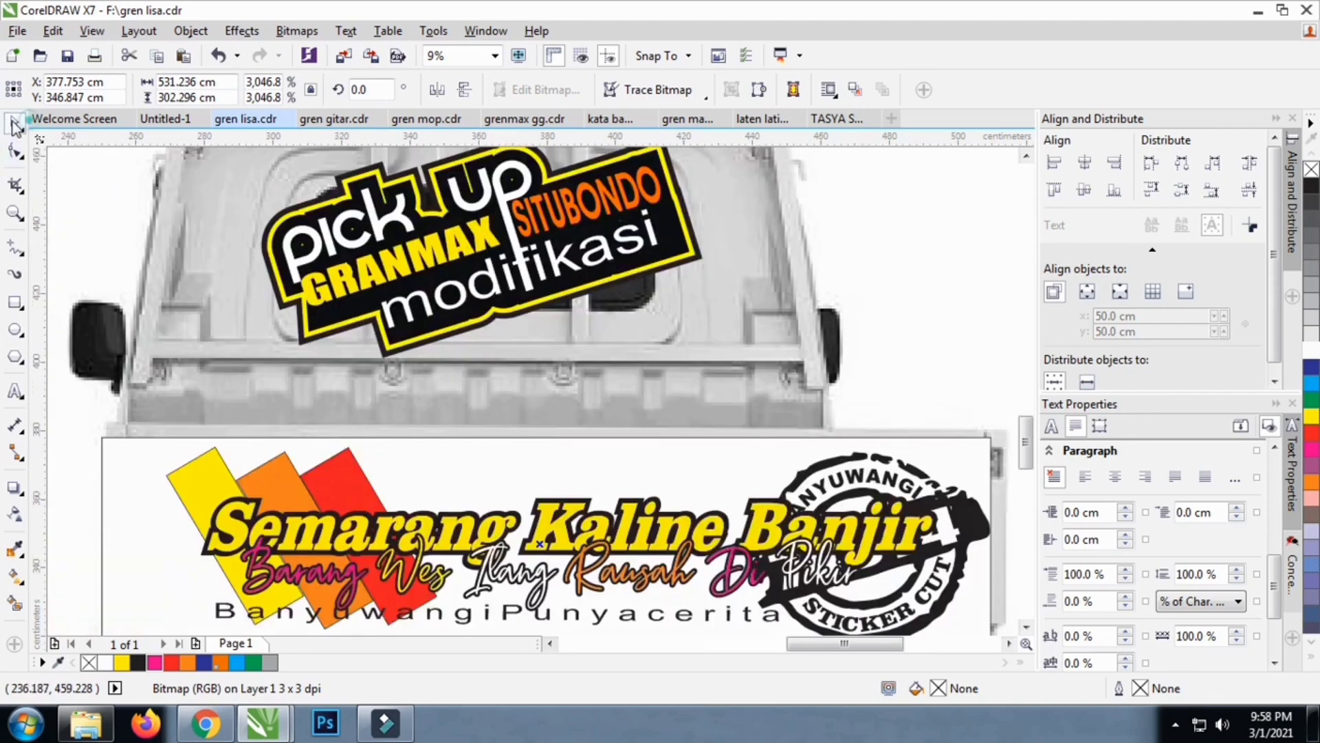
click(588, 202)
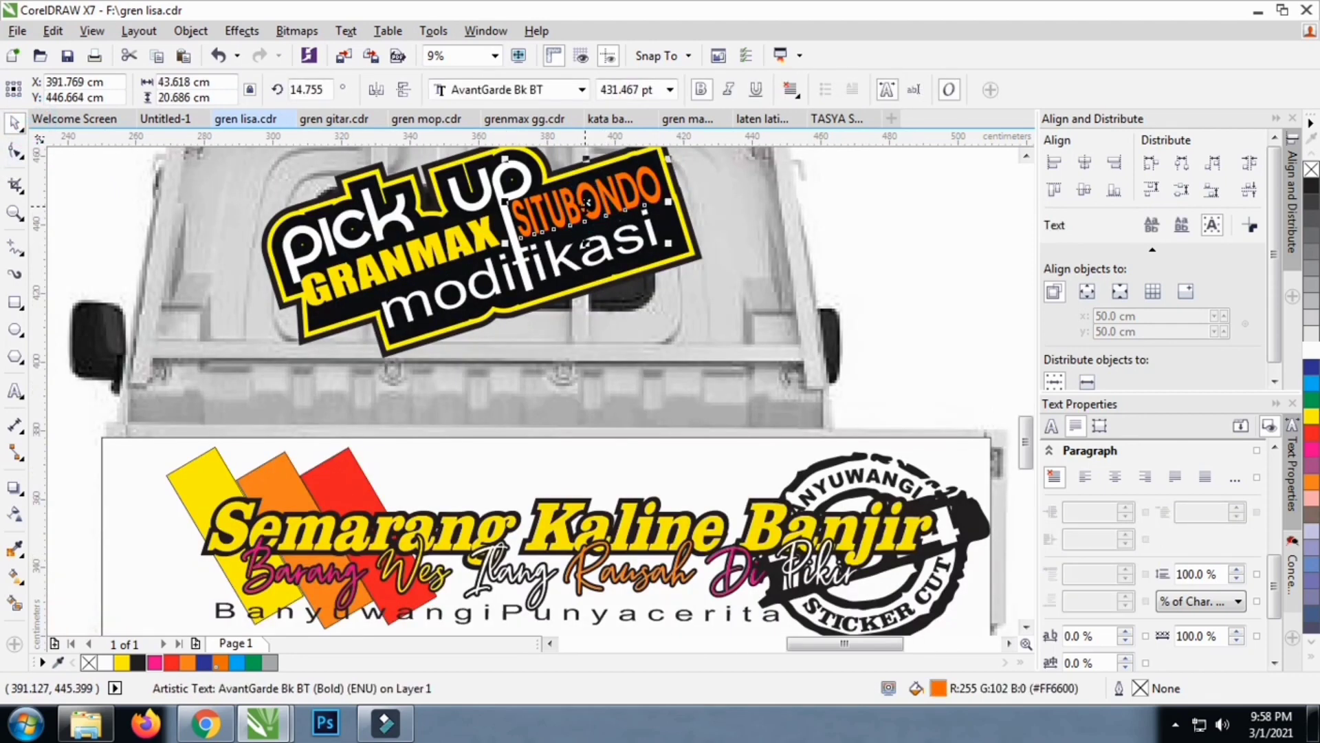
scroll(587, 202, up, 1)
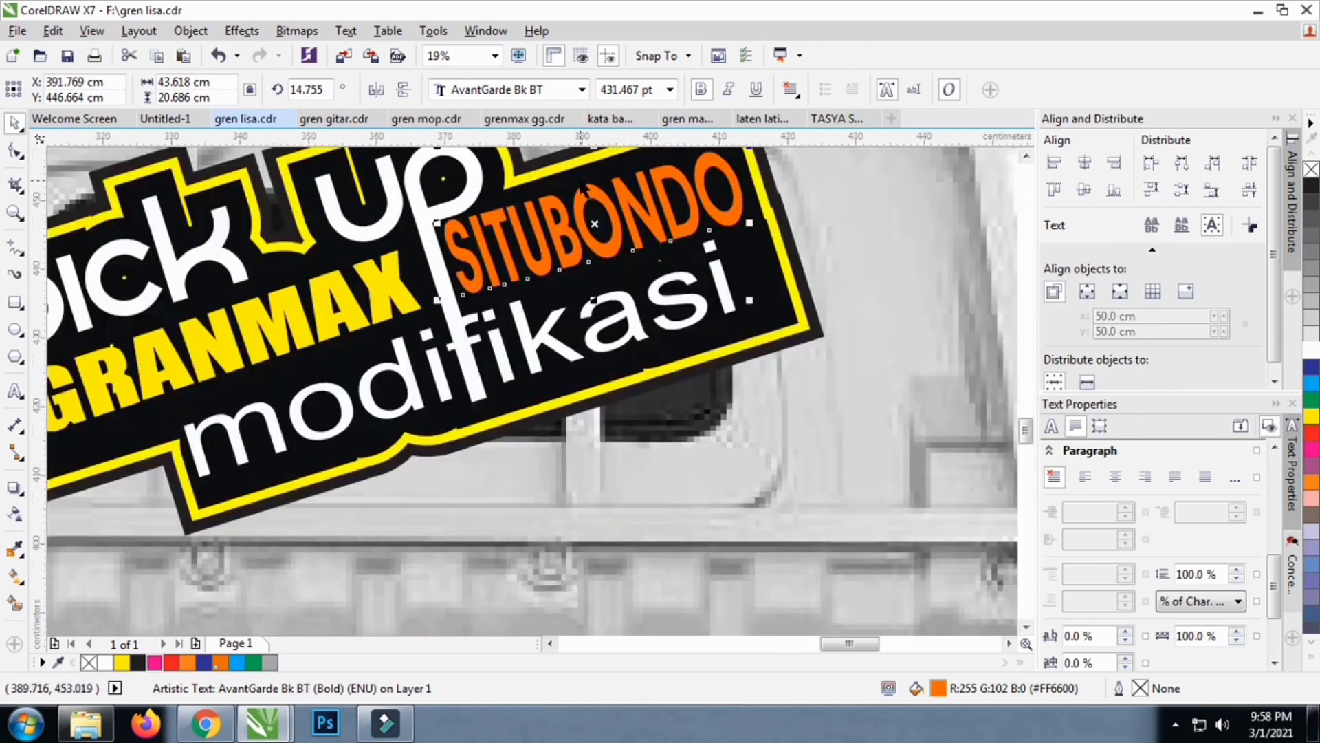
scroll(563, 319, down, 2)
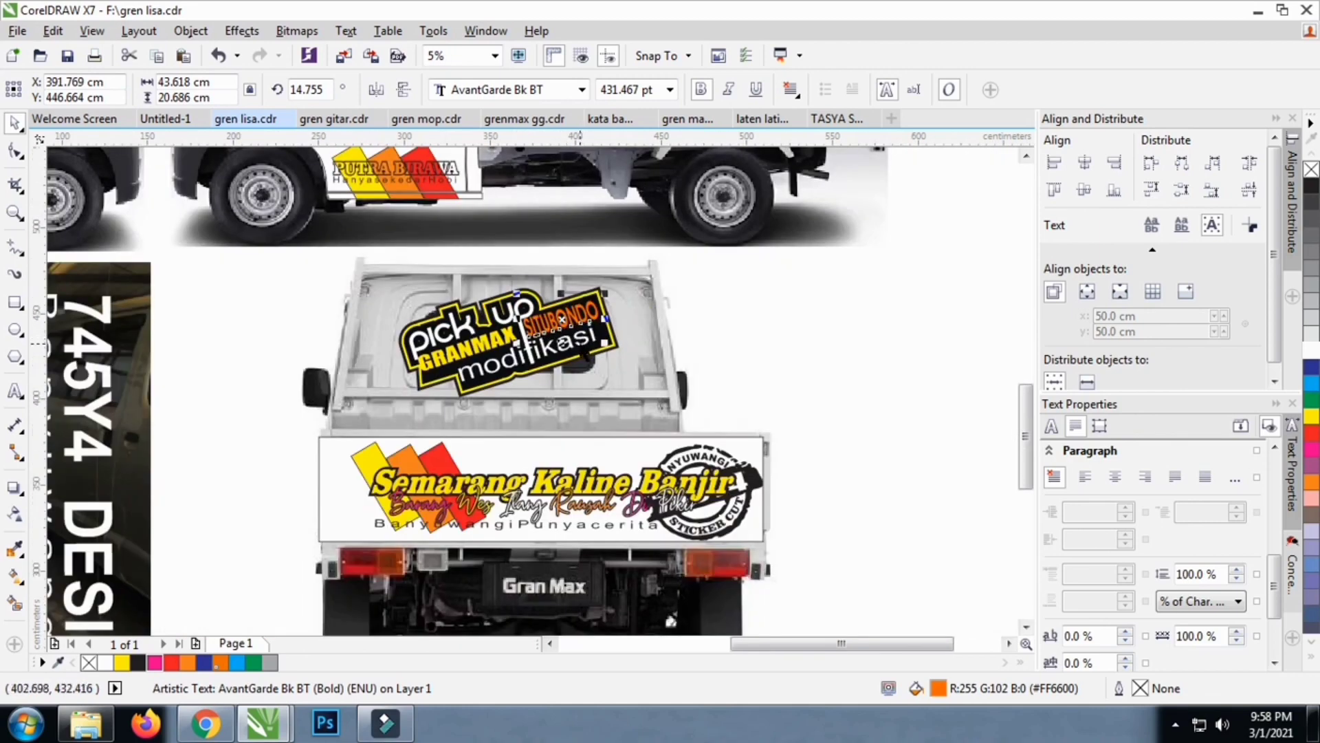
scroll(534, 347, up, 1)
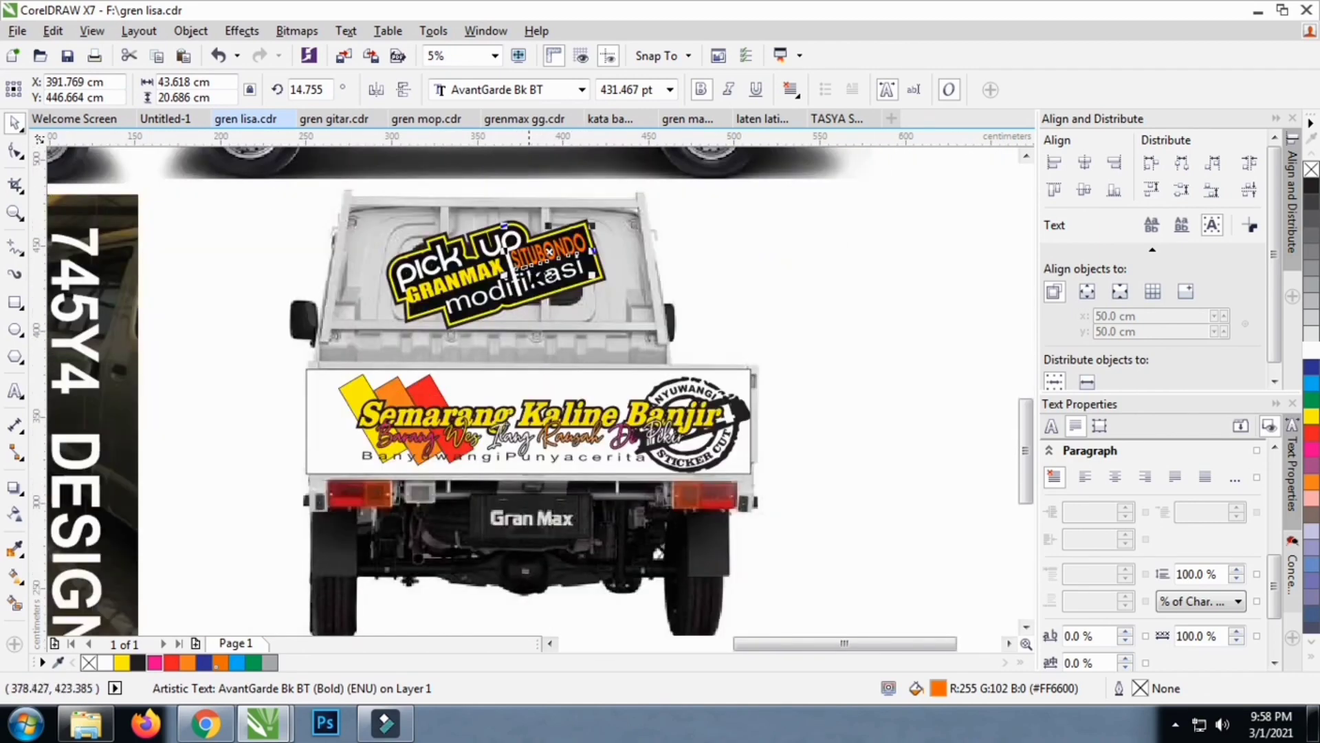
scroll(534, 281, up, 1)
scroll(535, 260, down, 2)
Enlarge the yellow, orange and red stripes in the tailgate's PowerClip to about 87 x 59 cm and shift them toward its left end
click(440, 397)
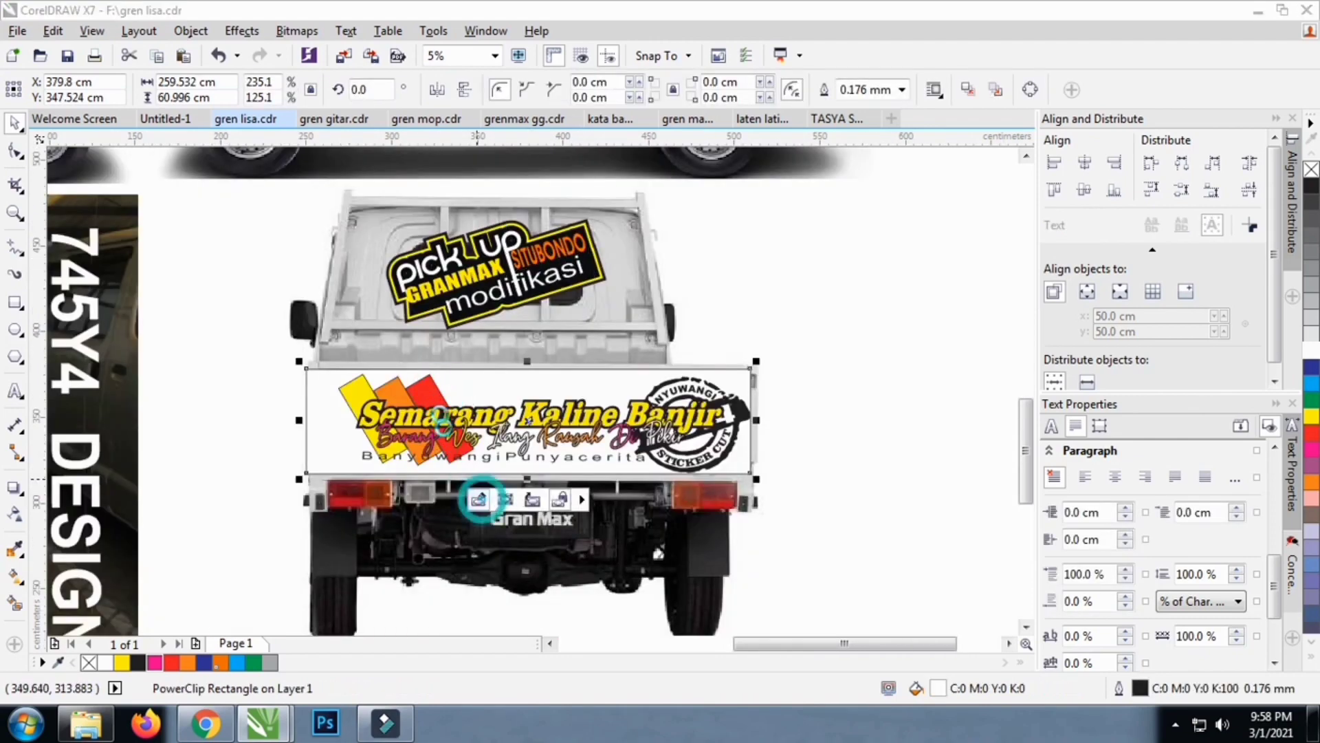
click(479, 502)
scroll(414, 416, up, 2)
scroll(414, 416, up, 1)
click(412, 404)
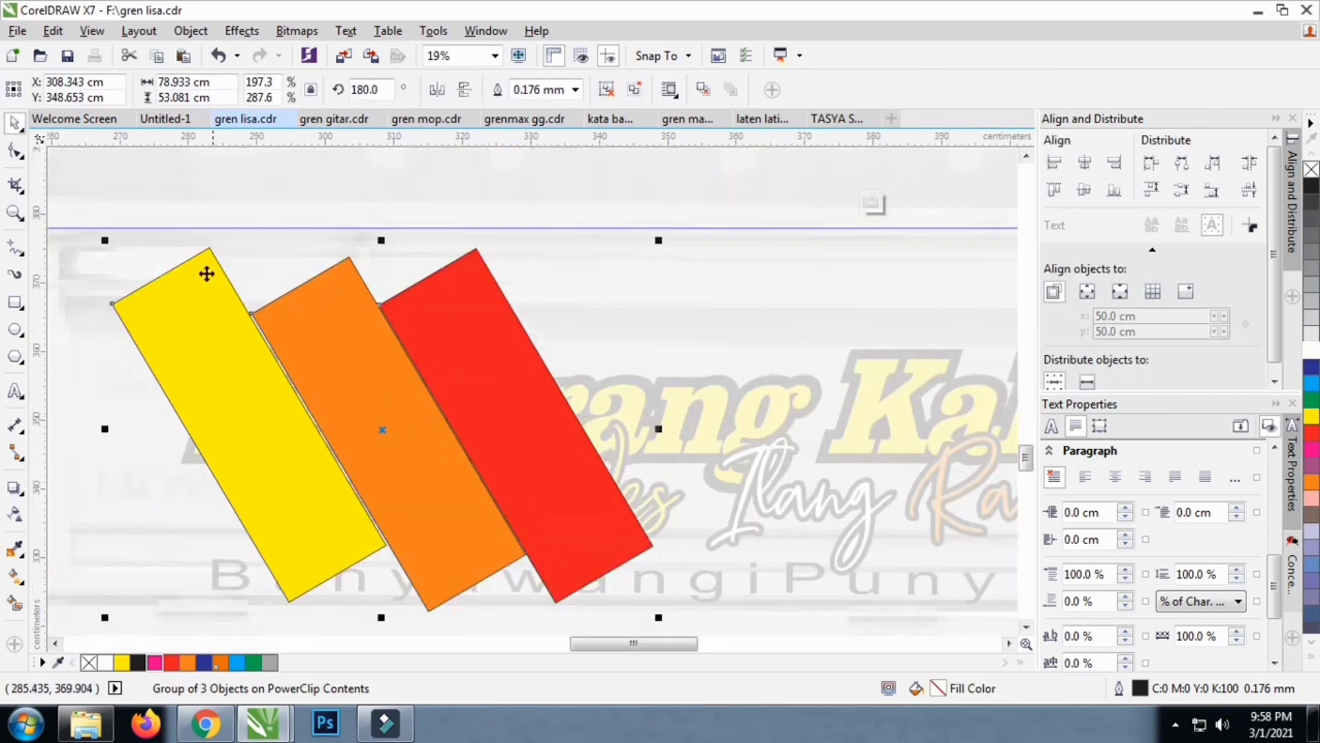
drag(104, 240, 76, 203)
scroll(114, 219, down, 2)
drag(143, 265, 139, 276)
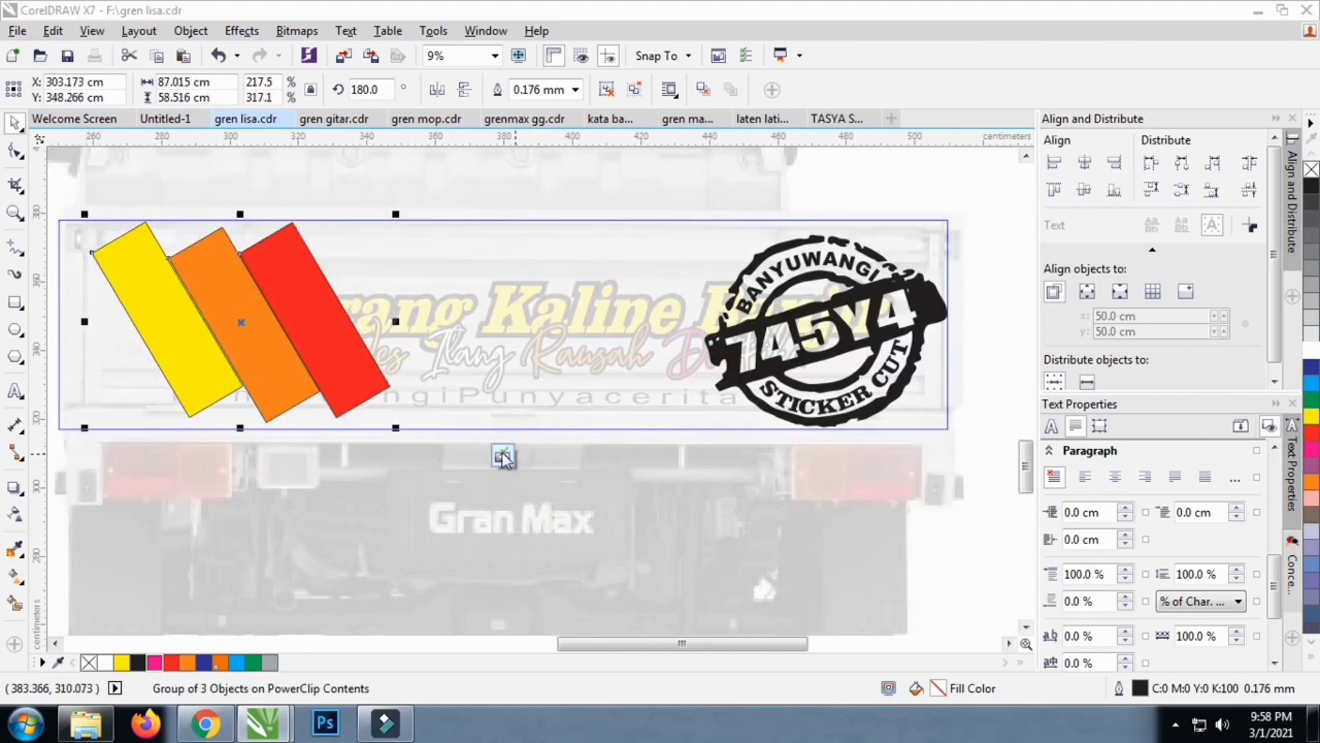
click(504, 455)
scroll(504, 320, down, 2)
scroll(504, 319, up, 2)
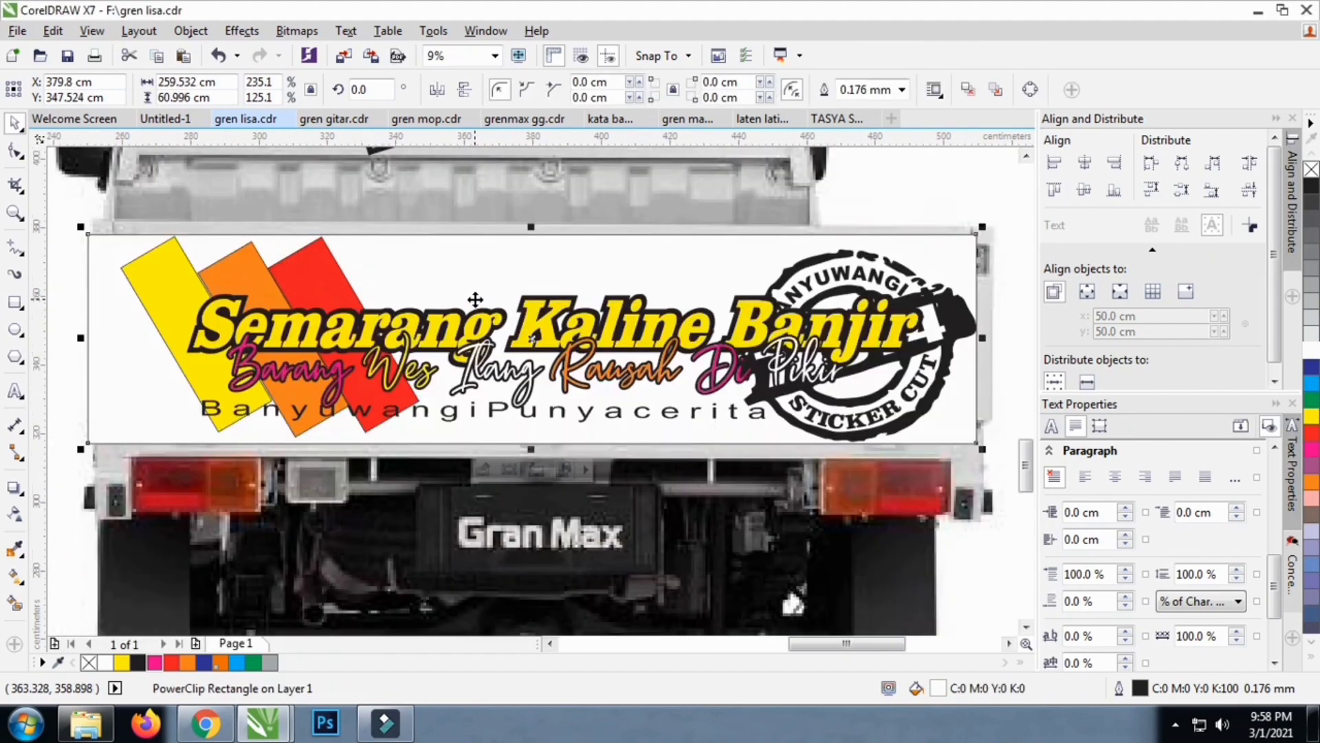
scroll(447, 339, down, 4)
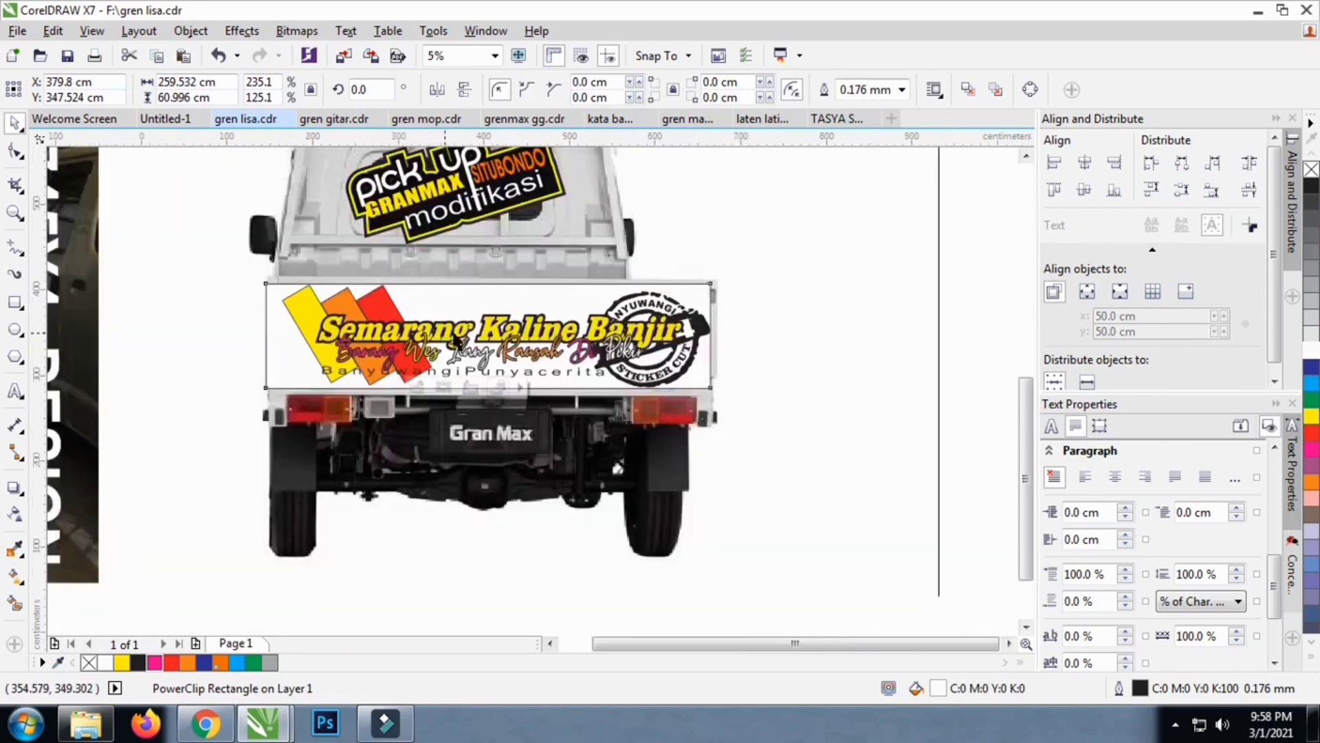
click(708, 320)
scroll(707, 320, down, 1)
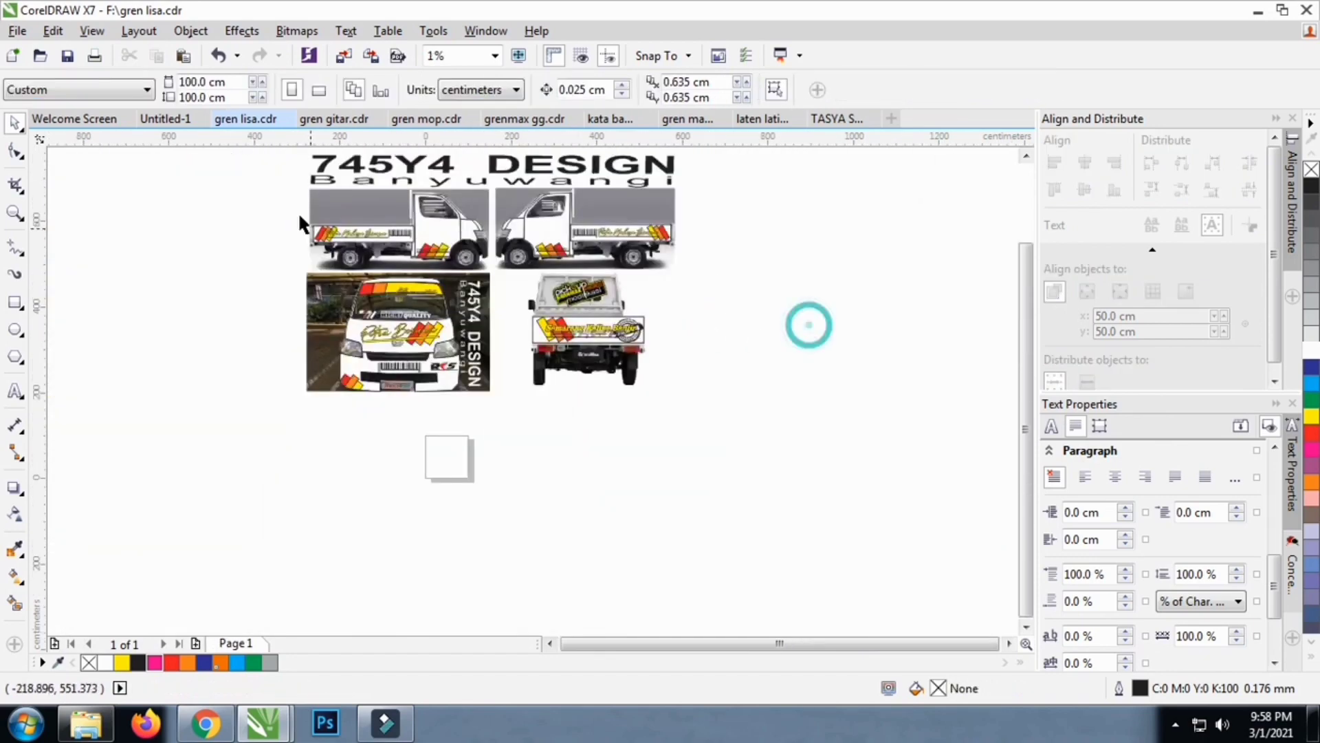